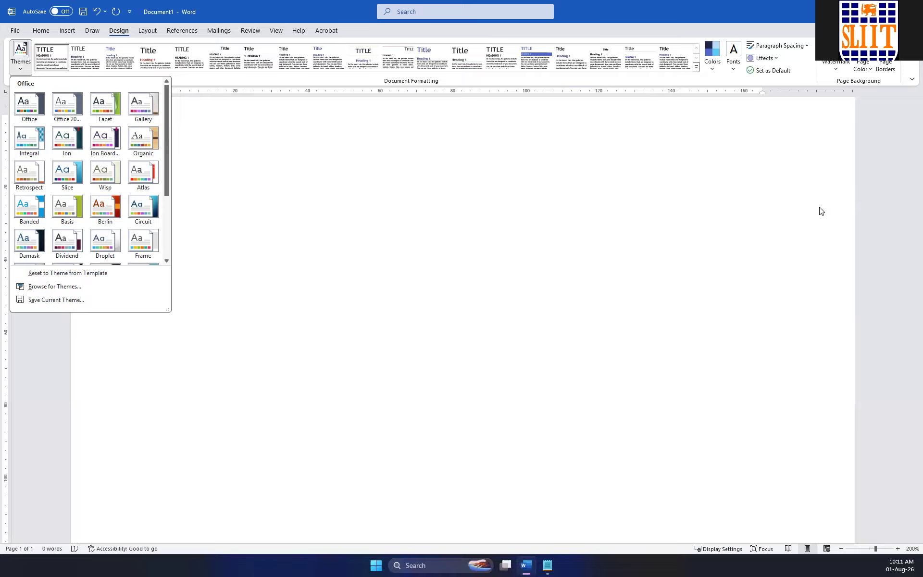
Generate placeholder text in the blank document with =lorem(3,5).
left_click(383, 150)
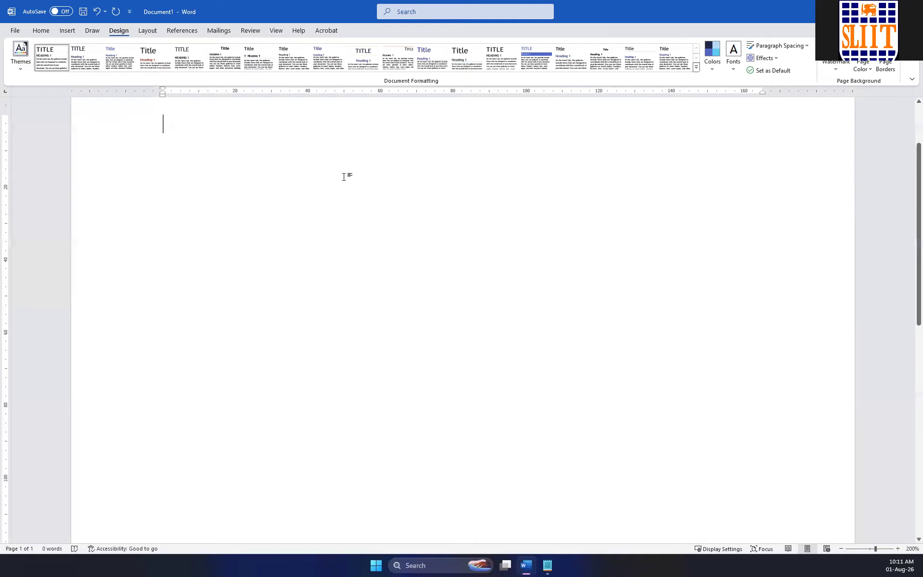
type("=lorem(3,5")
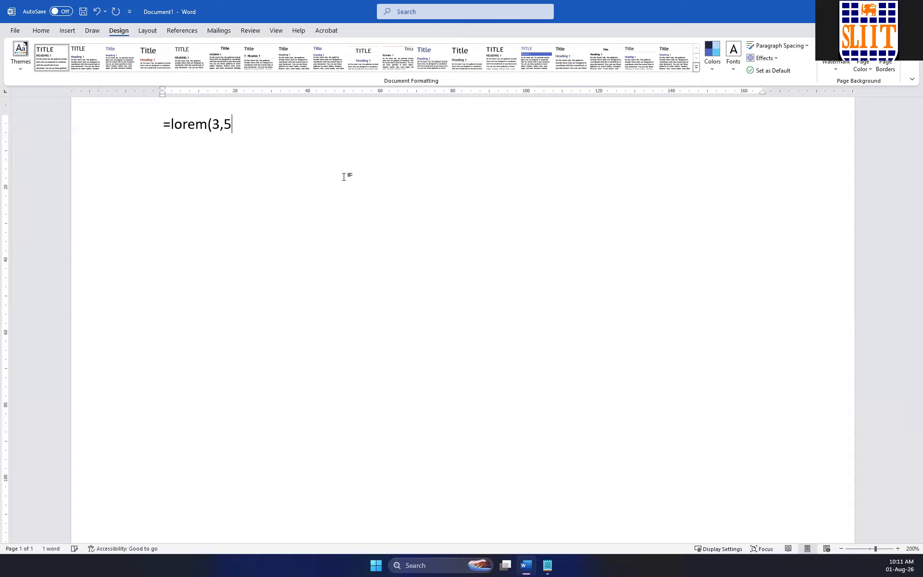
type(")")
key("Return")
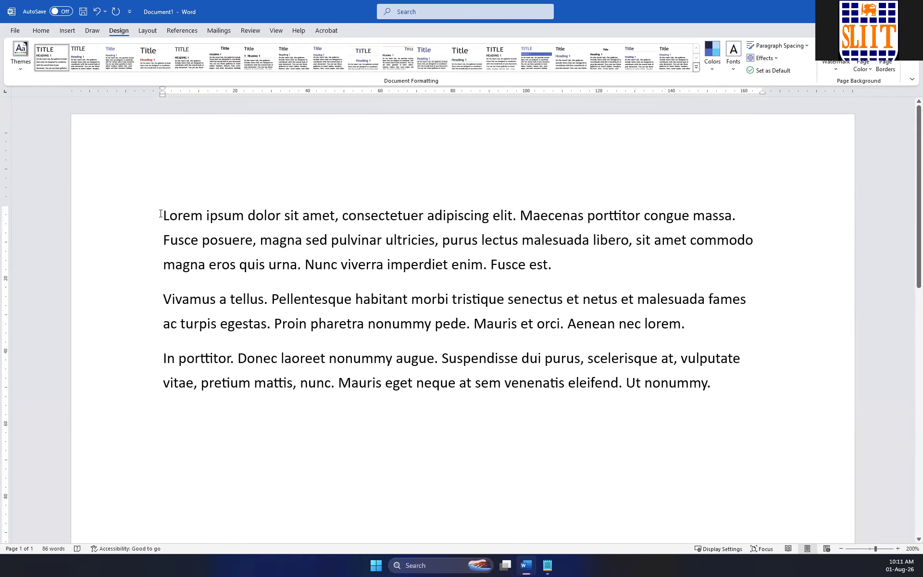
Add the line "ABC Tec Pvt Ltd" above the first paragraph.
key("Return")
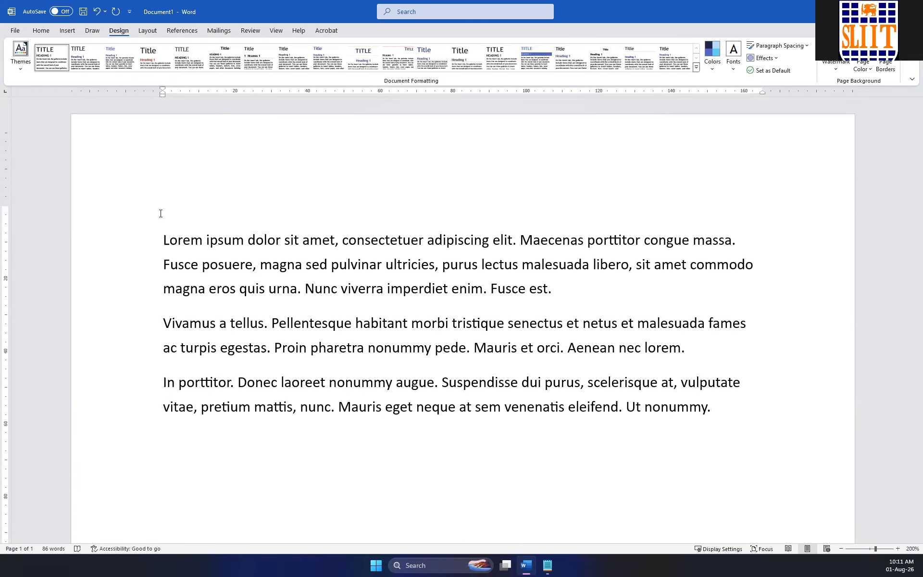
type("ABC Te")
key("BackSpace")
type("ec Pvt Ltd")
Apply the second Office theme, listed beside the default Office theme, to the document.
left_click(25, 67)
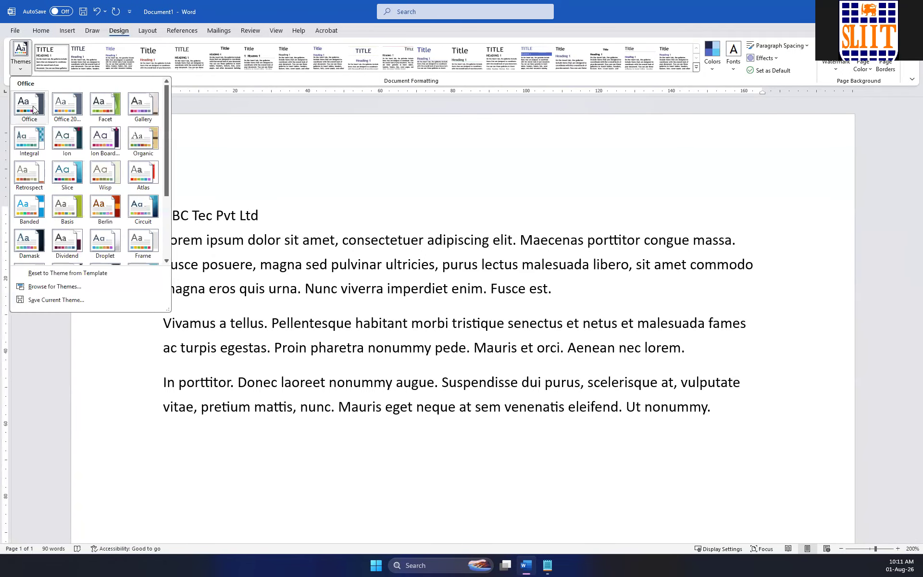
left_click(21, 71)
left_click(21, 68)
left_click(63, 104)
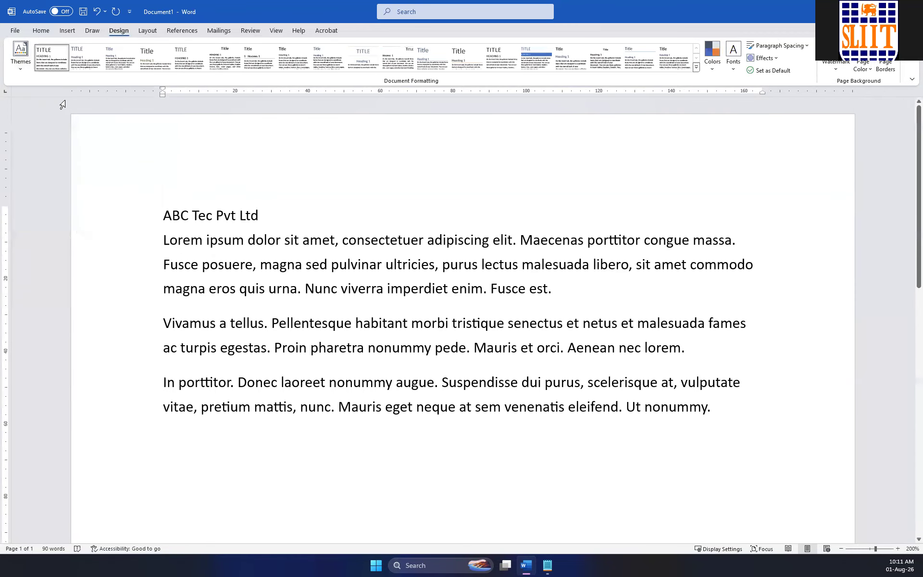
Apply the Circuit theme to the document and preview the available style sets.
left_click(20, 57)
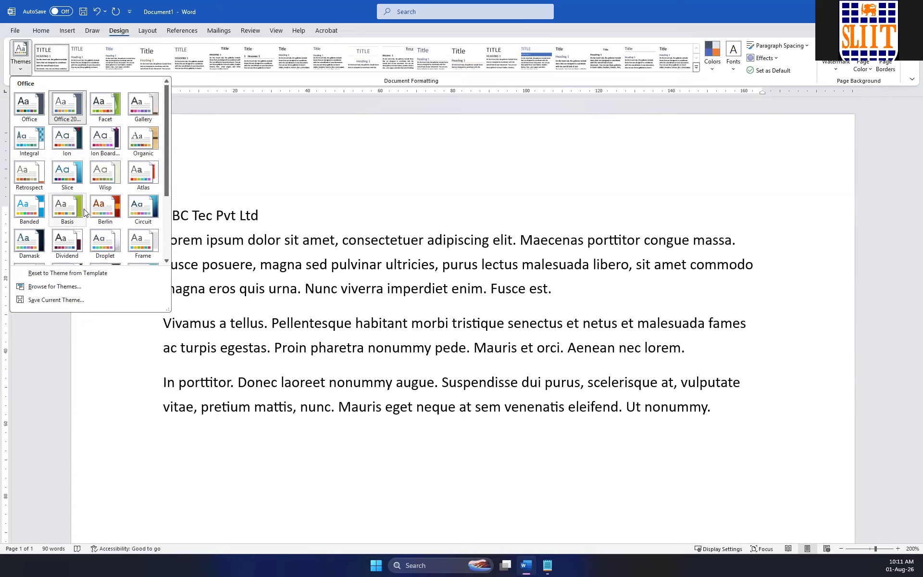
left_click(144, 208)
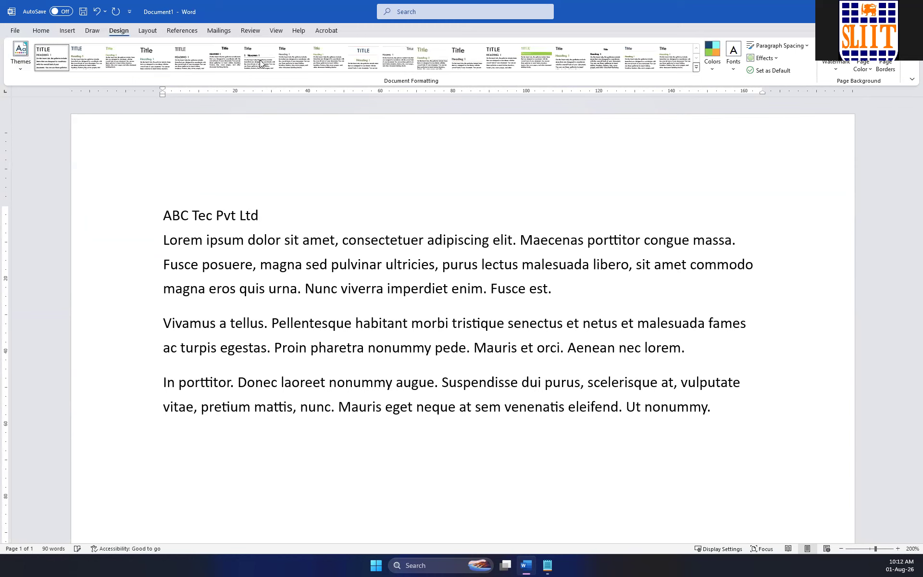
left_click(696, 67)
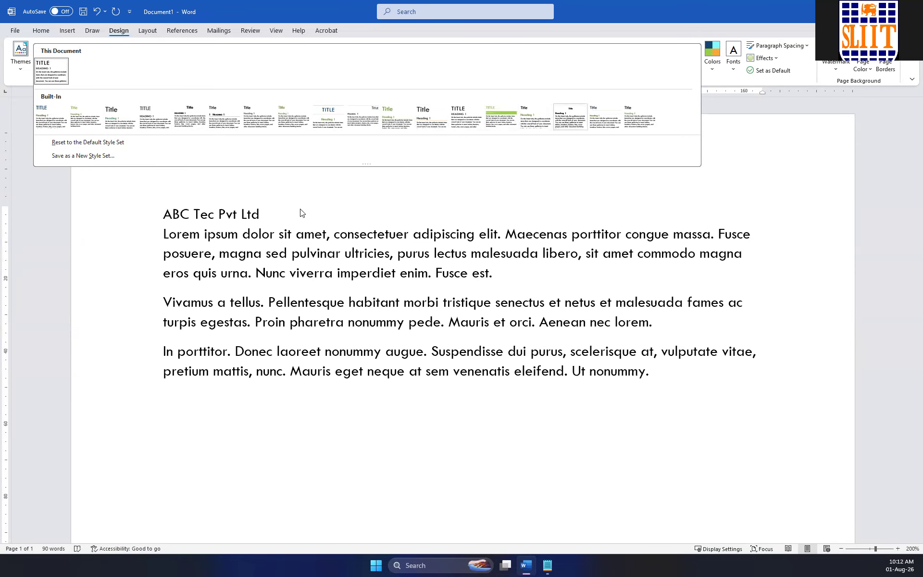
Apply the Heading 2 style to the "ABC Tec Pvt Ltd" line.
left_click(250, 217)
left_click(139, 210)
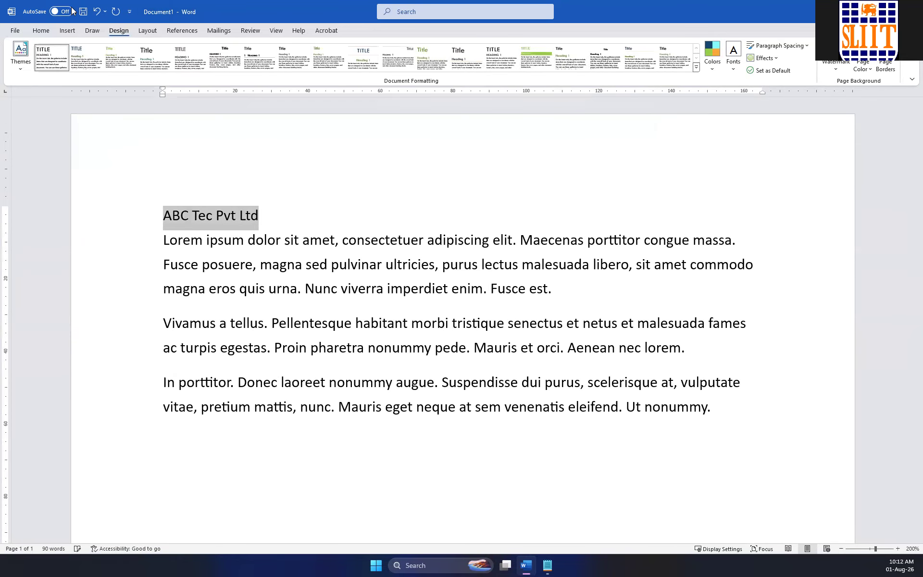
left_click(42, 29)
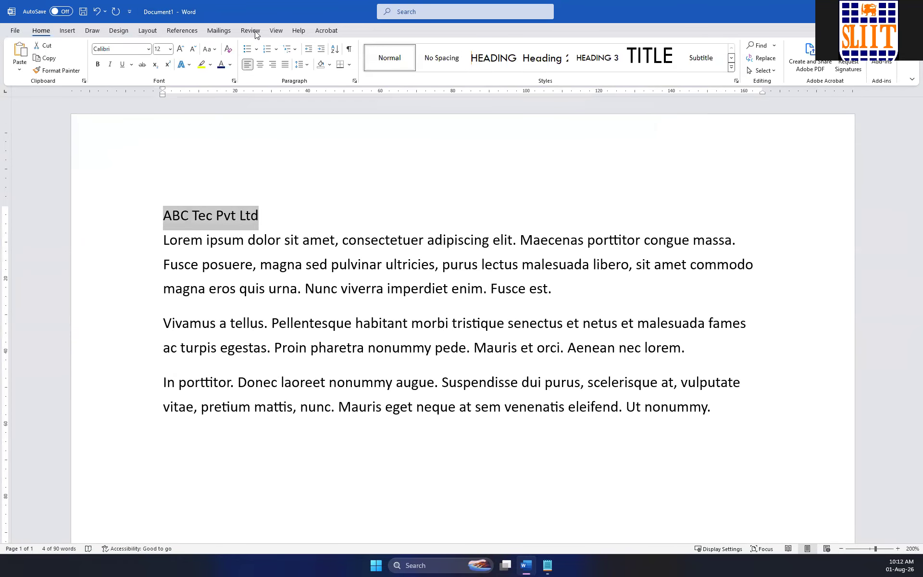
left_click(552, 62)
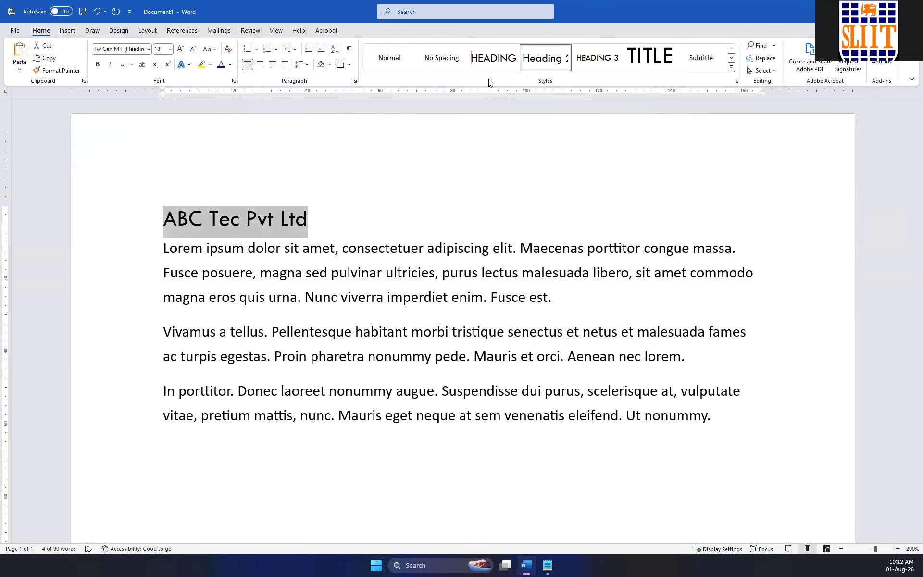
Review the text styles available for the three body paragraphs and look through the document themes.
left_click(438, 154)
left_click_drag(719, 412, 126, 245)
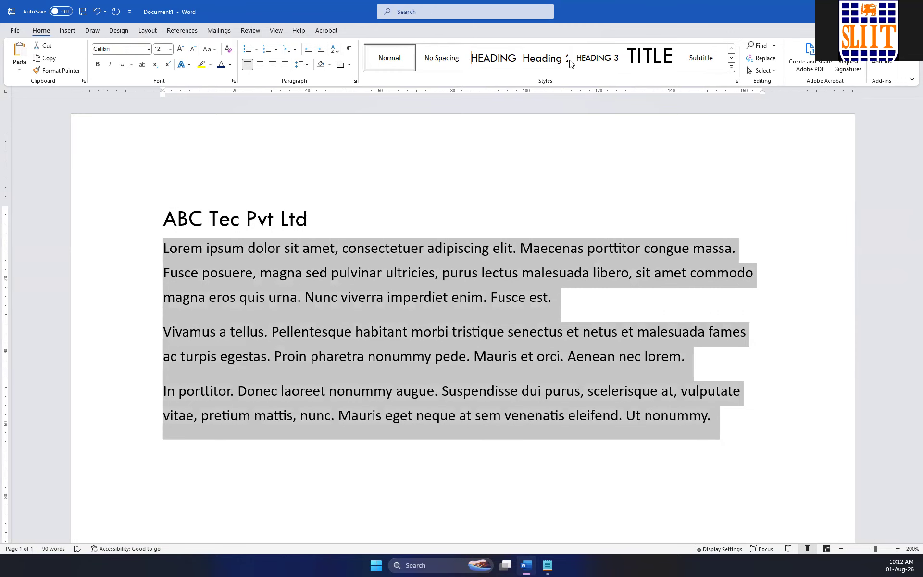
left_click(731, 68)
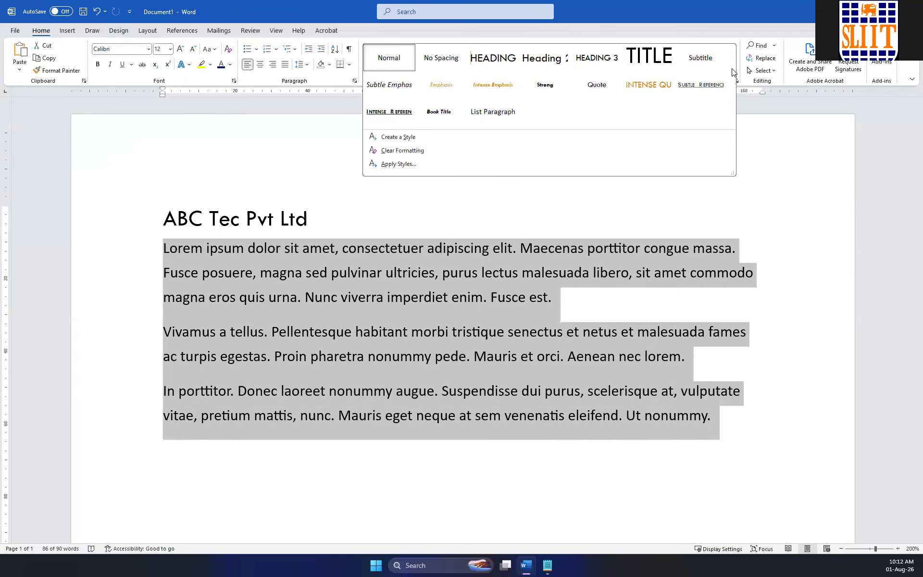
left_click(219, 97)
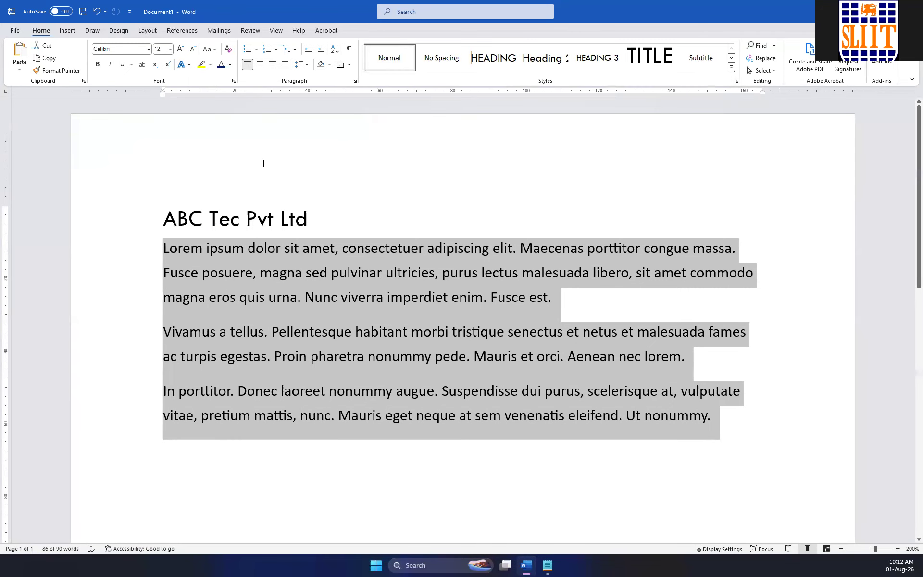
left_click(267, 219)
left_click(118, 30)
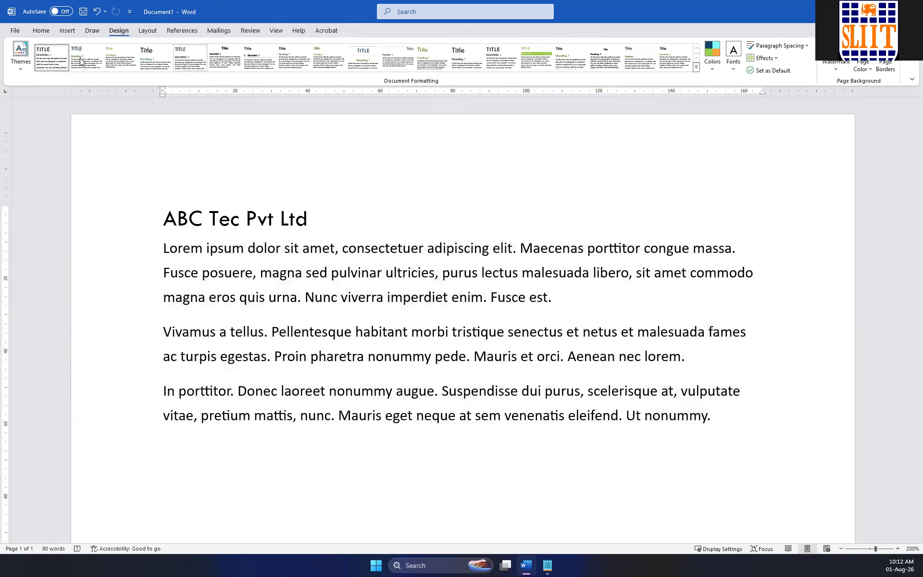
left_click(21, 54)
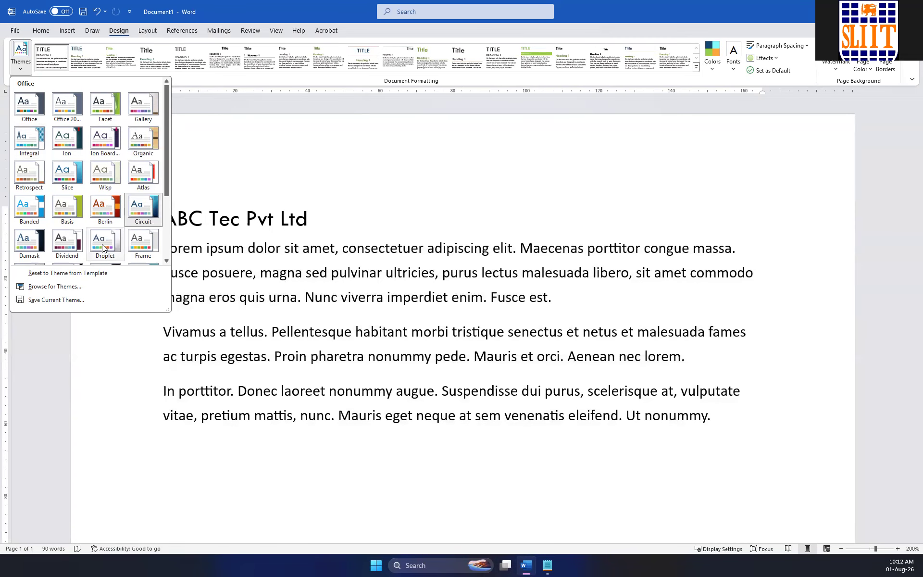
Add the line "Intro" directly below the "ABC Tec Pvt Ltd" heading.
left_click(357, 213)
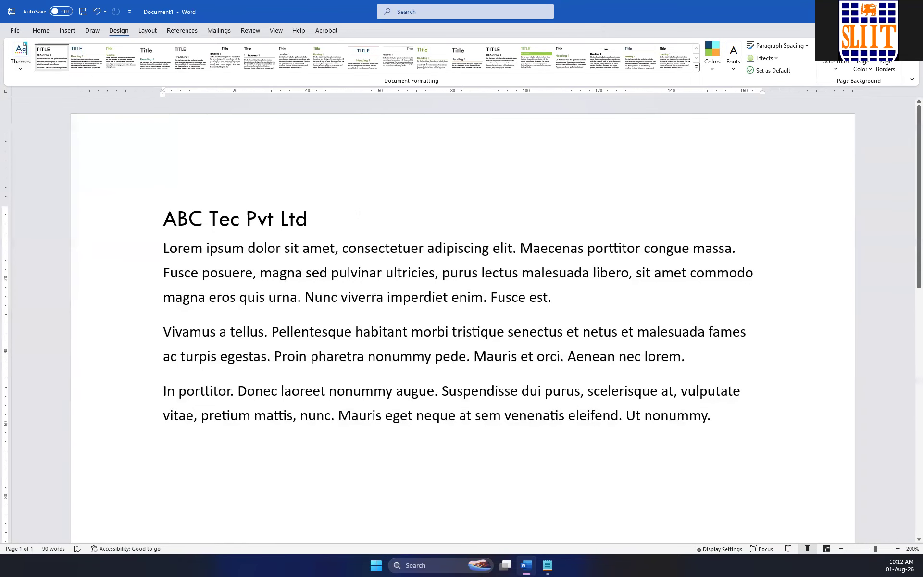
key("Return")
type("In")
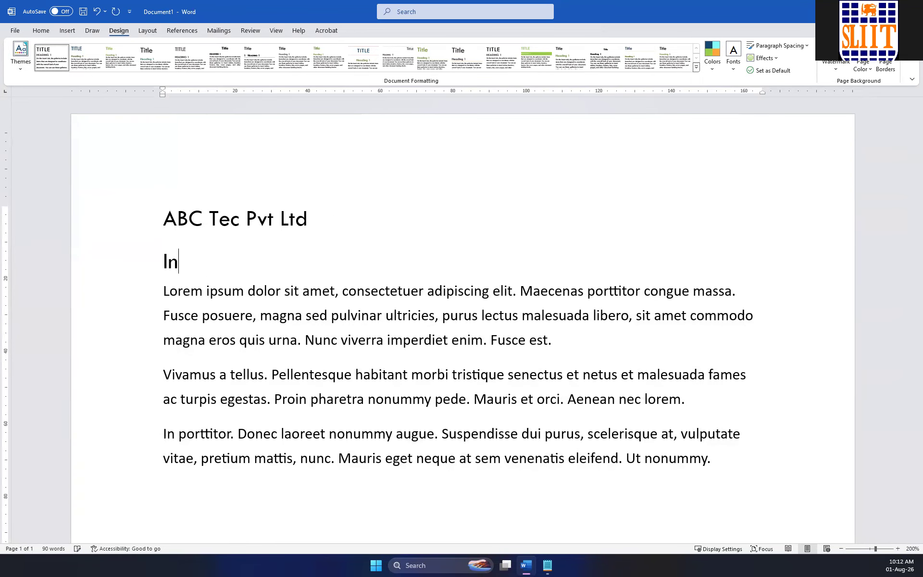
type("tro")
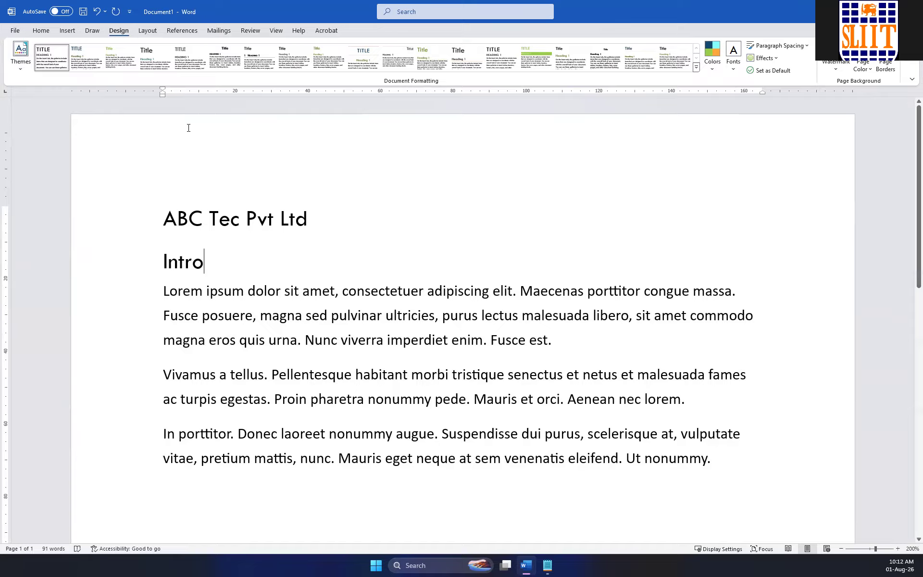
Check the style of the "Intro" line and apply Heading 1 to the "ABC Tec Pvt Ltd" line.
double_click(149, 259)
left_click(41, 30)
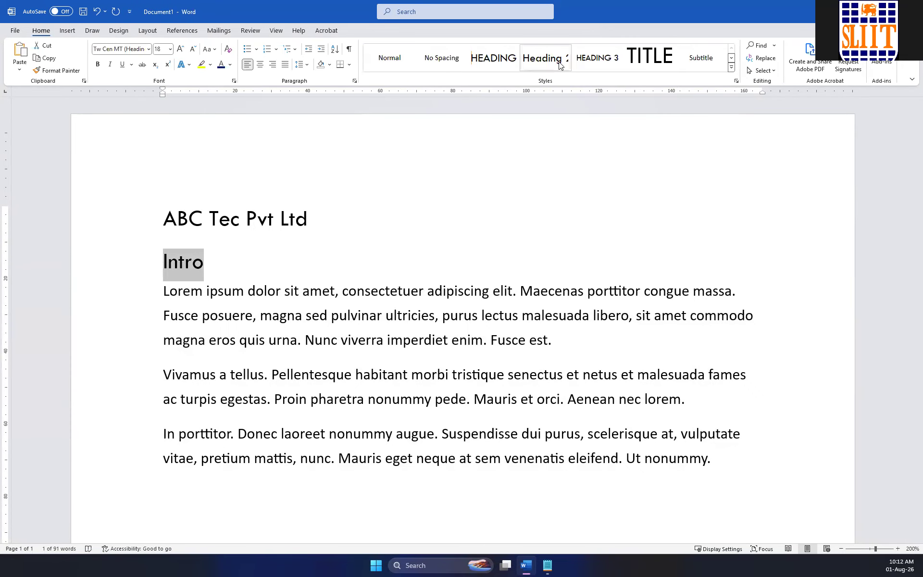
left_click(184, 264)
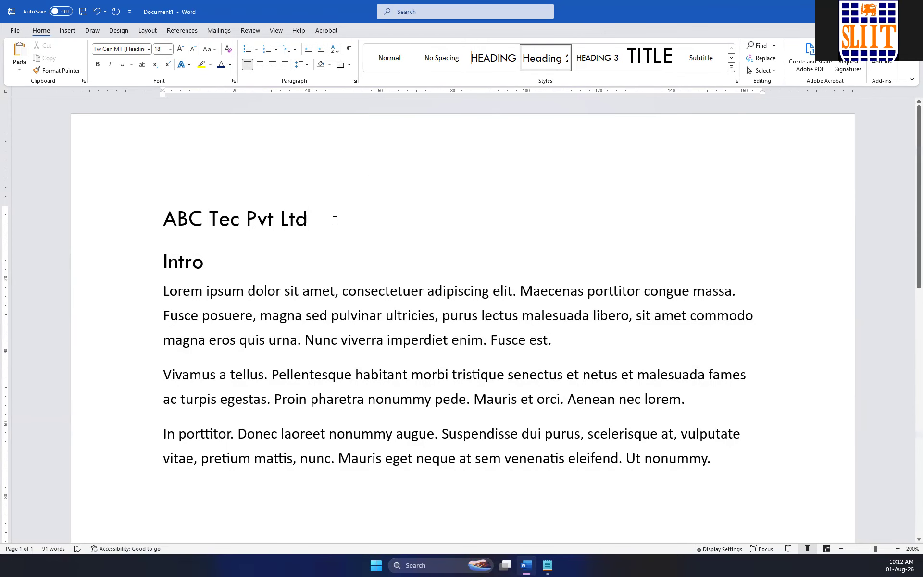
left_click(152, 226)
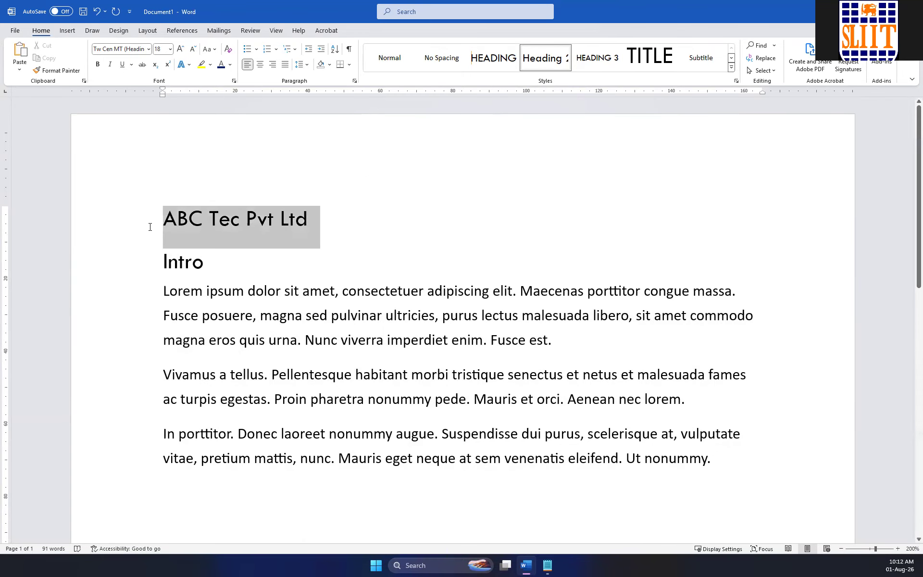
left_click(493, 58)
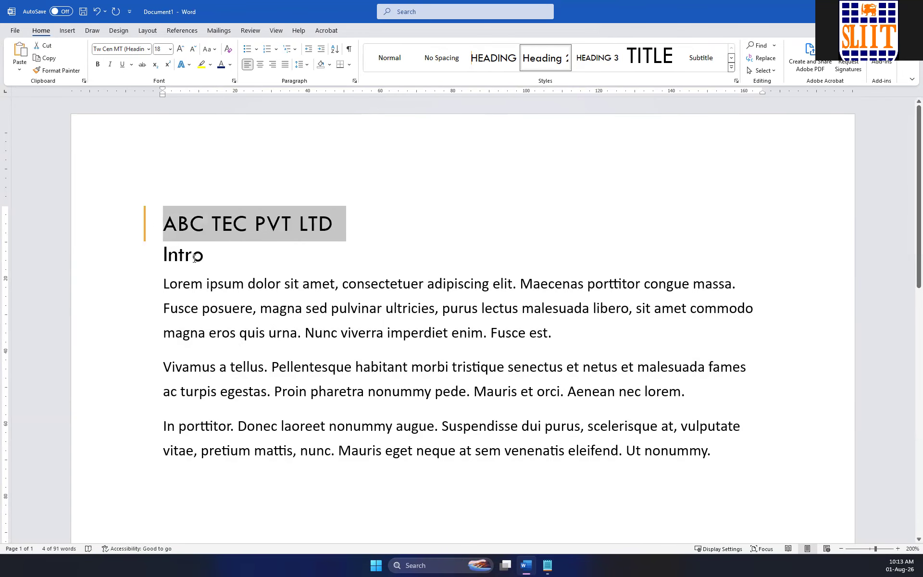
Apply the Heading 2 style to the "Intro" line.
left_click(218, 258)
double_click(218, 258)
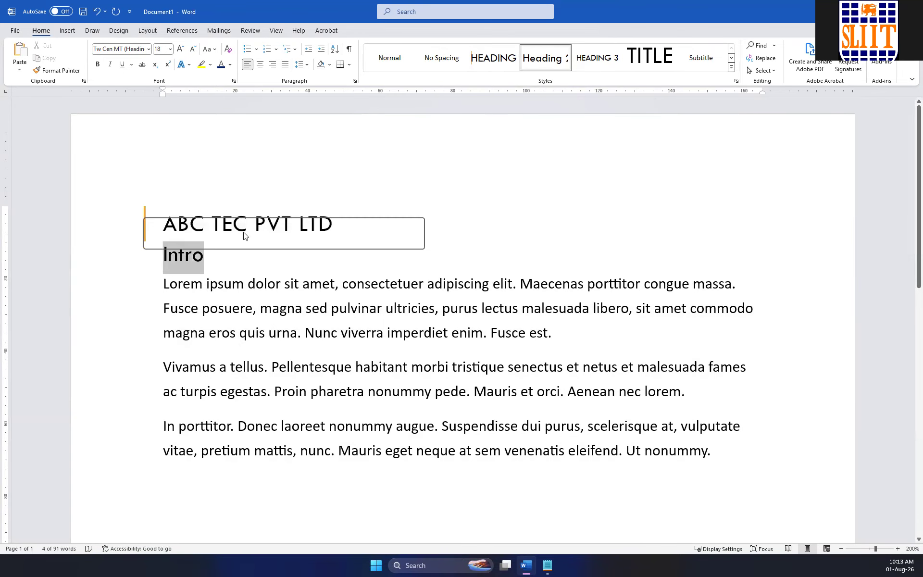
left_click(548, 64)
Review the styles available for the first body paragraph and insert an empty line between the title and "Intro".
left_click_drag(174, 293, 628, 332)
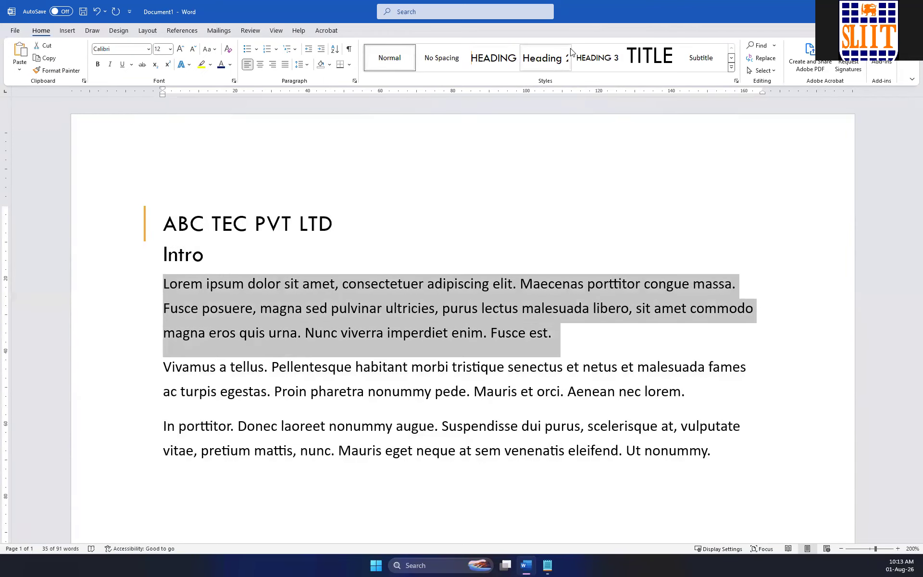
left_click(730, 67)
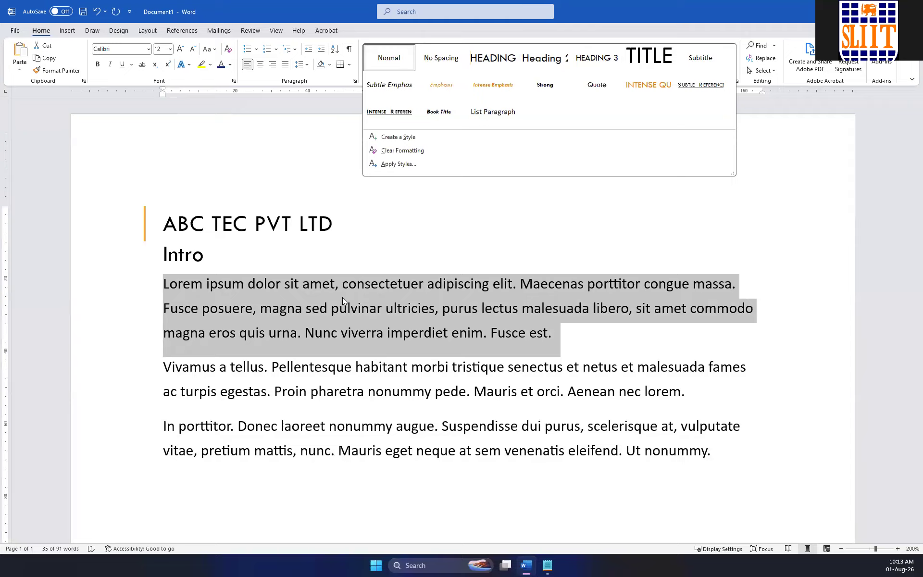
left_click(359, 306)
left_click(316, 246)
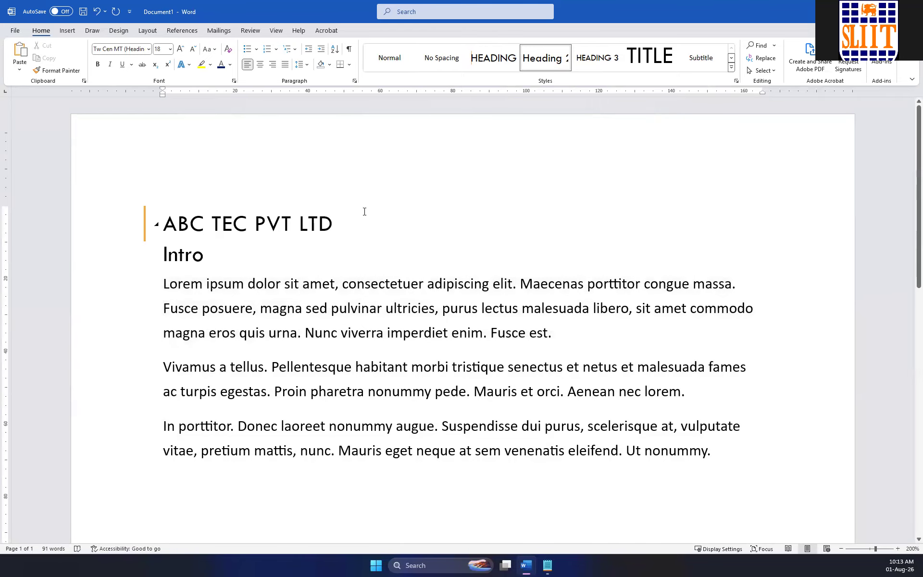
key("Return")
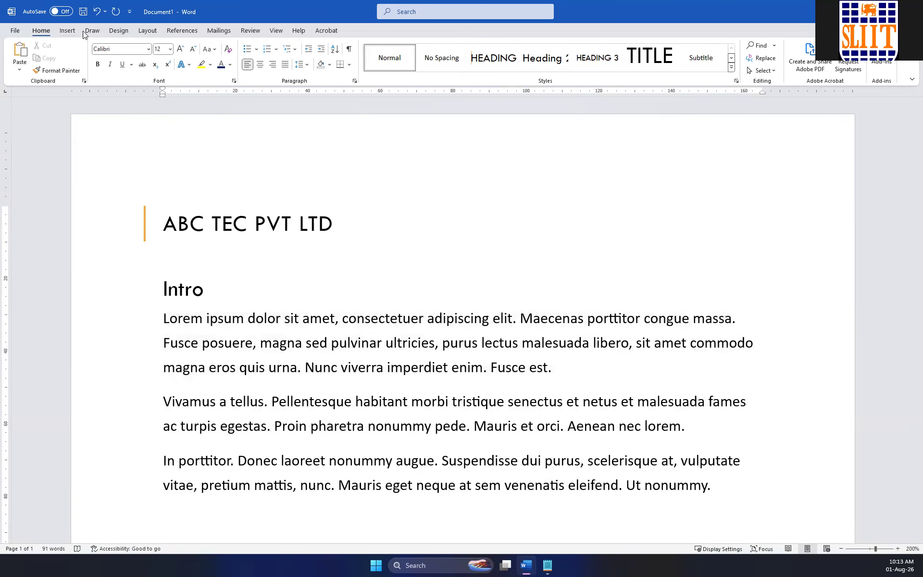
Apply the Integral theme to the document and look through its style sets.
left_click(121, 30)
left_click(20, 67)
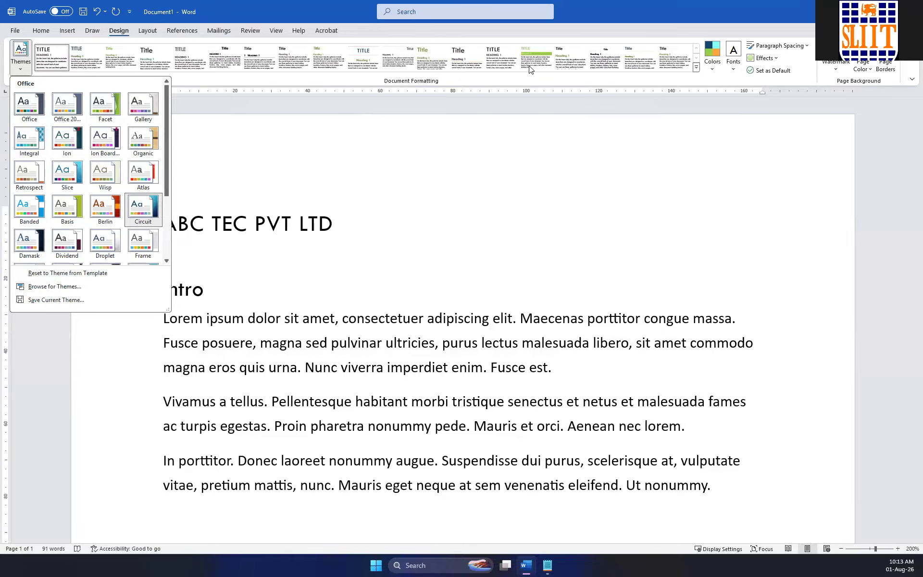
left_click(27, 143)
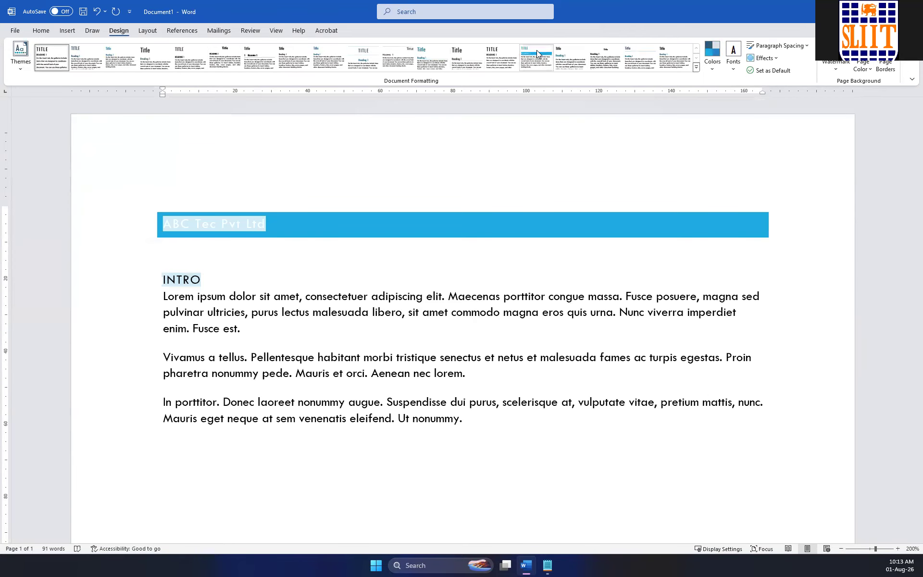
left_click(695, 68)
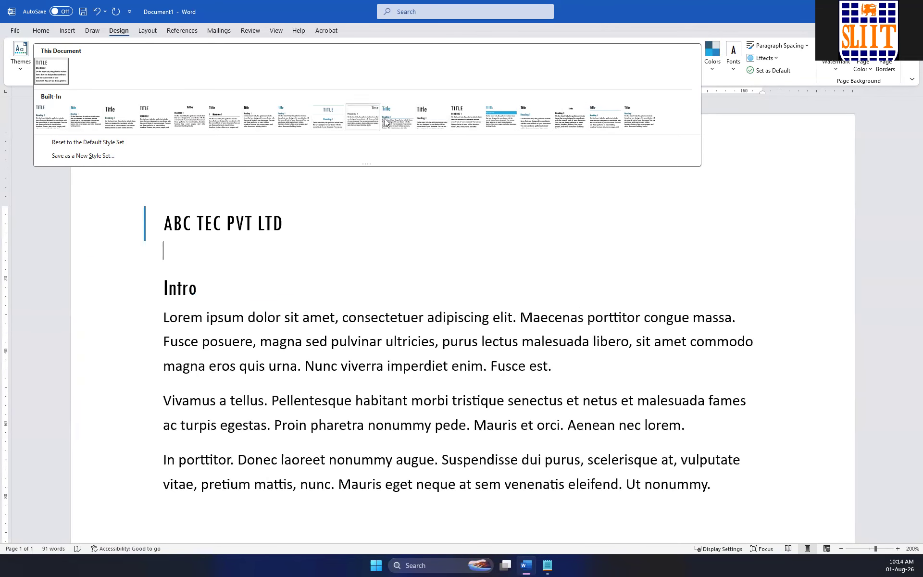
Apply the Basis theme to the document and display its style sets.
left_click(17, 61)
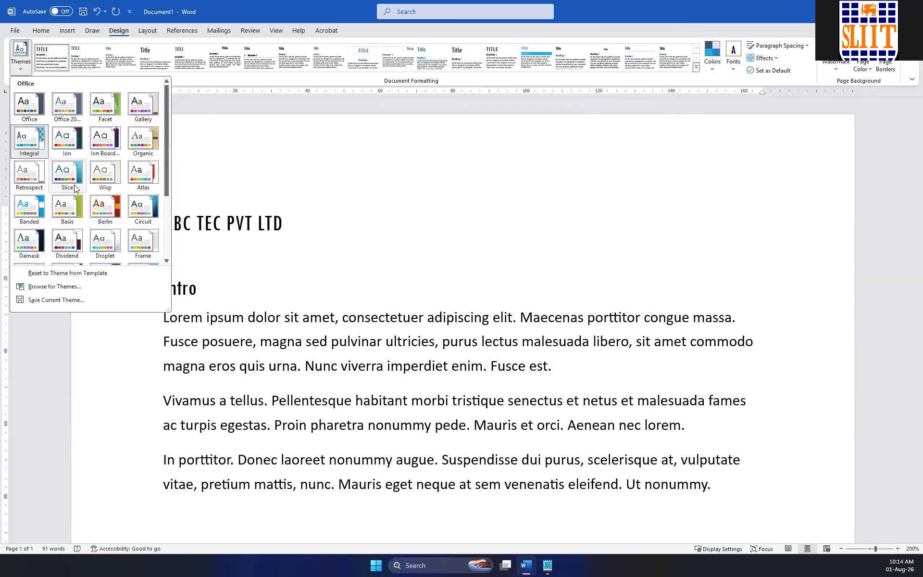
left_click(71, 212)
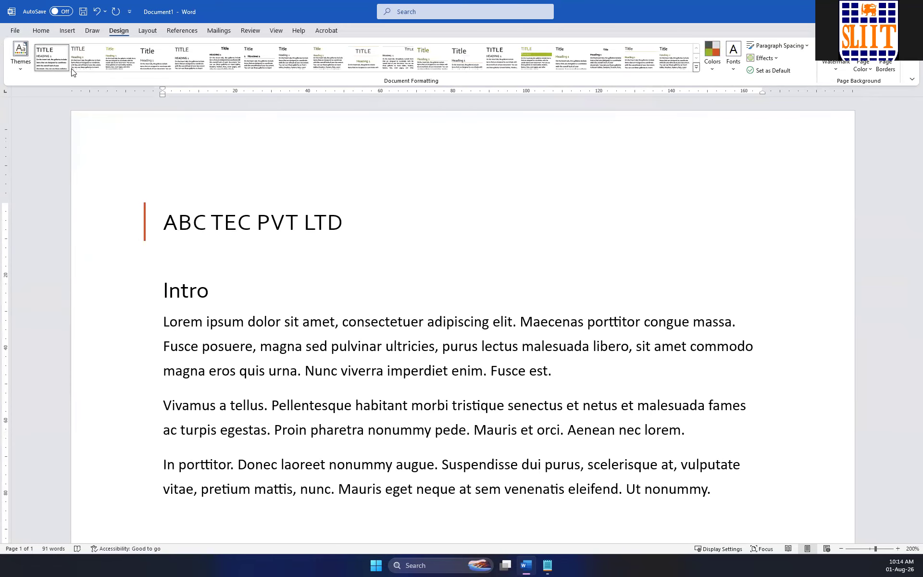
left_click(695, 68)
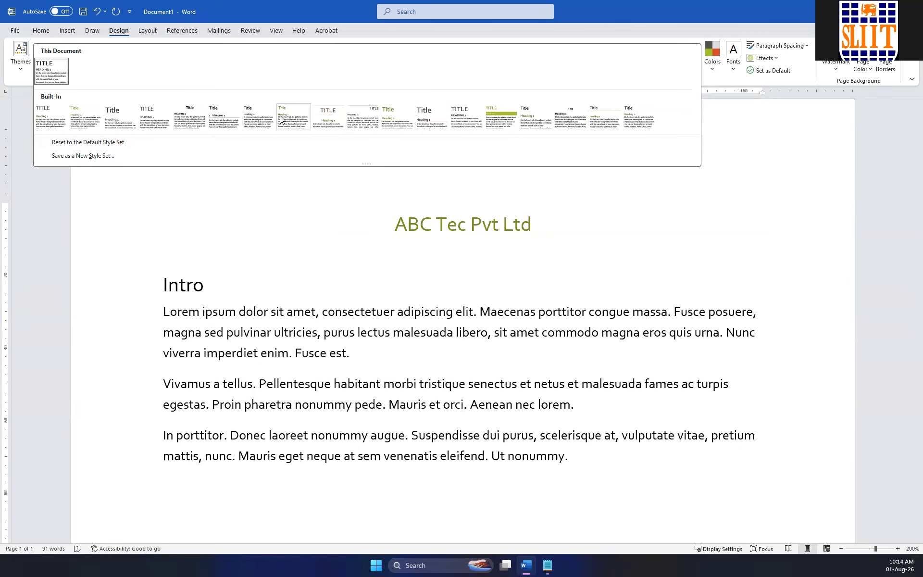
Apply the Damask theme to the document and change its colour set to Red Orange.
left_click(21, 68)
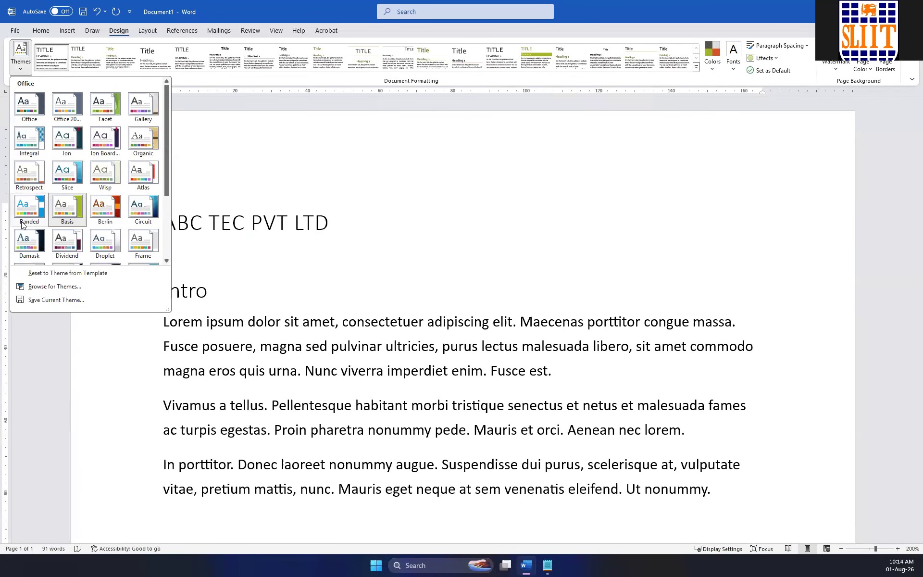
left_click(18, 242)
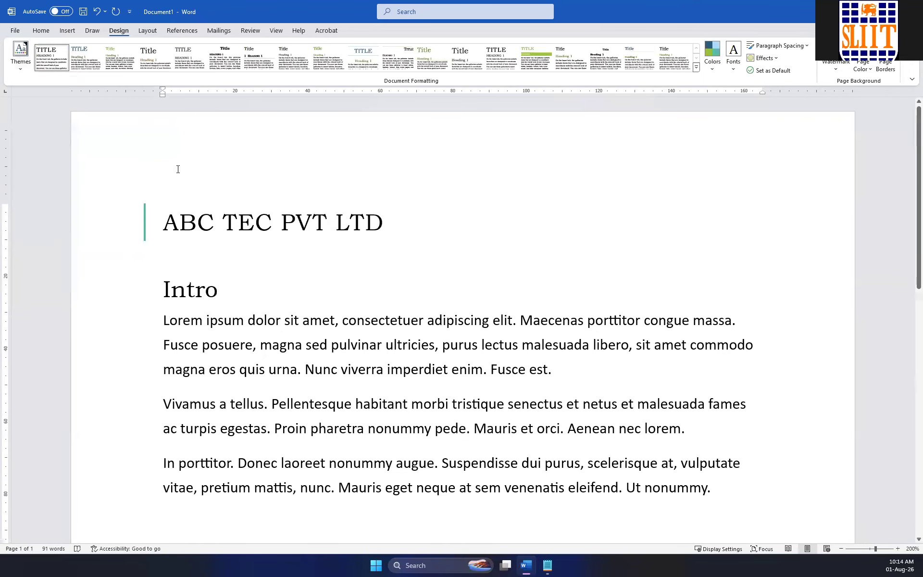
left_click(713, 65)
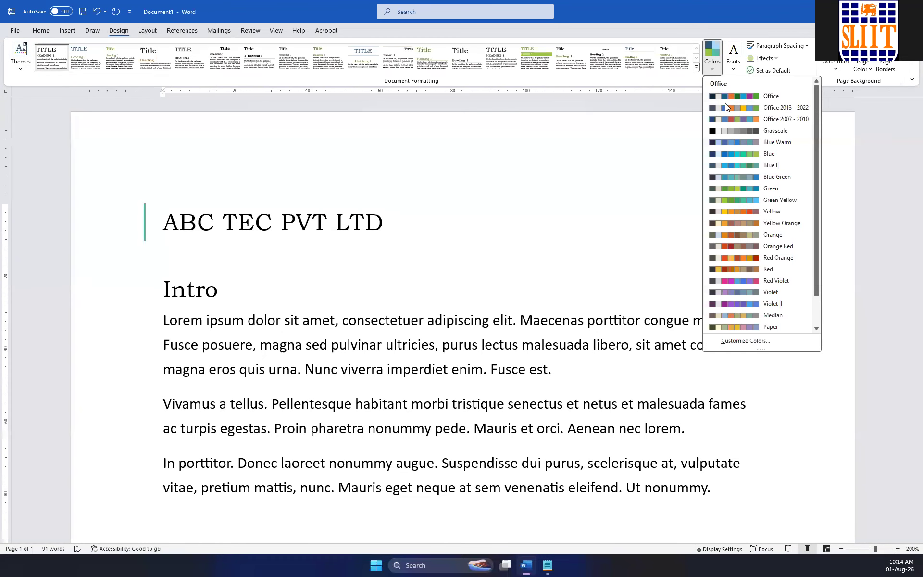
left_click(750, 257)
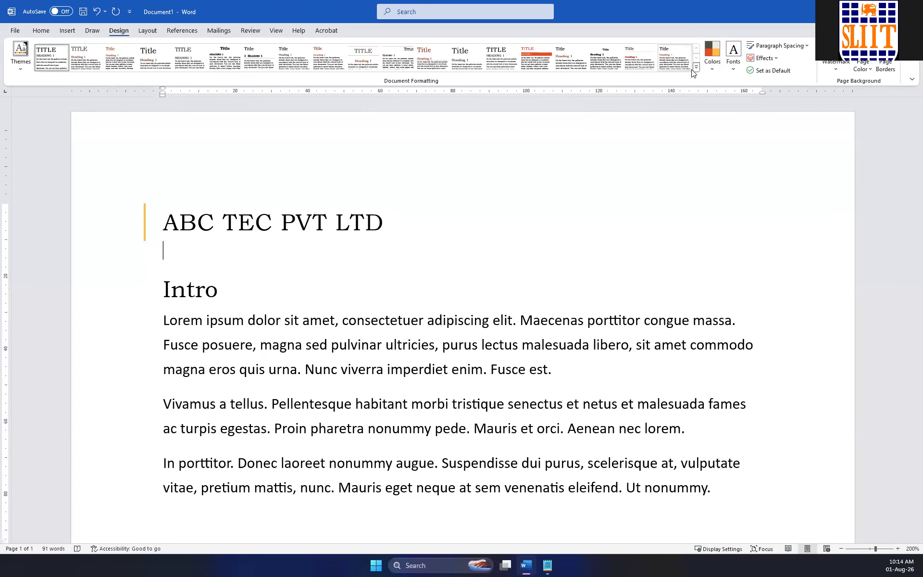
Try the last built-in style set, replacing it with the Lines (Stylish) style set.
left_click(677, 65)
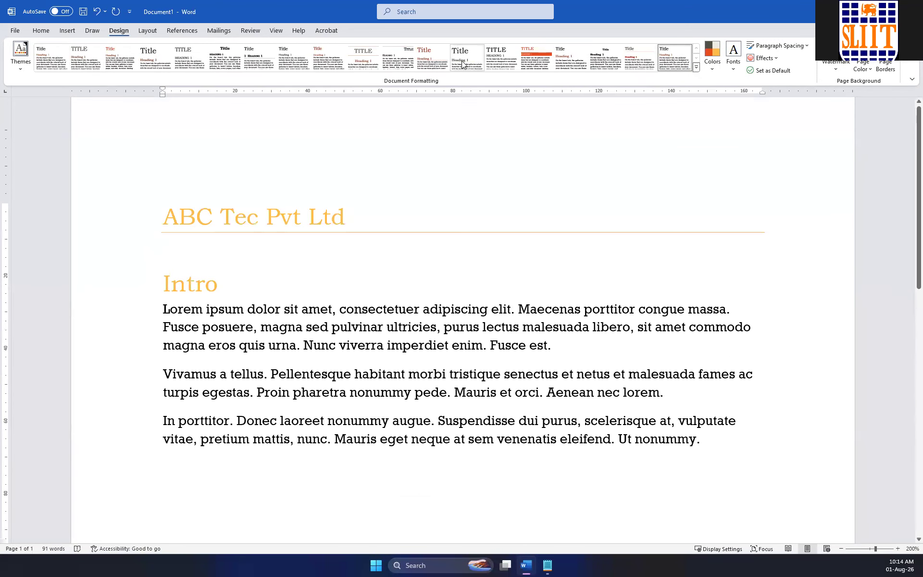
left_click(462, 64)
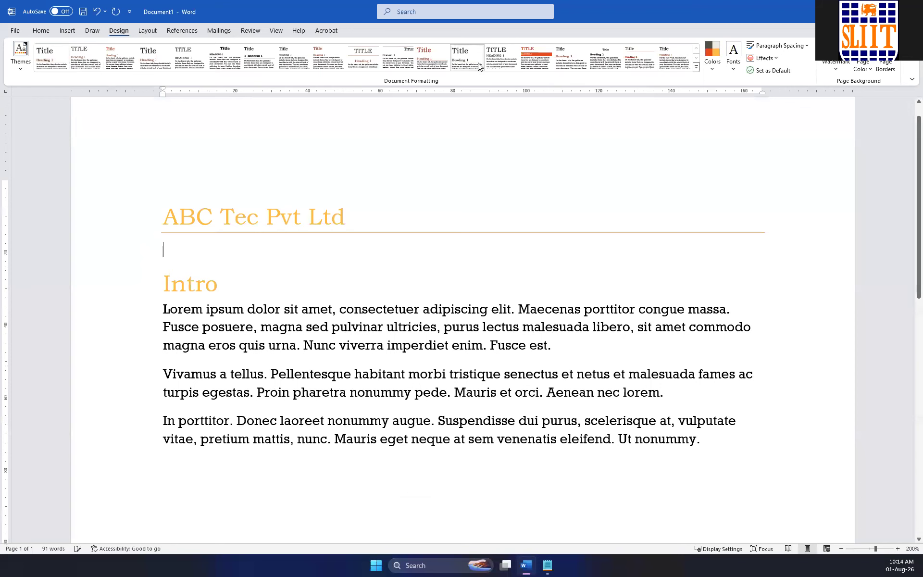
Try the Office, Office 2013 - 2022, Blue Green and Orange colour sets on the document in turn.
left_click(711, 69)
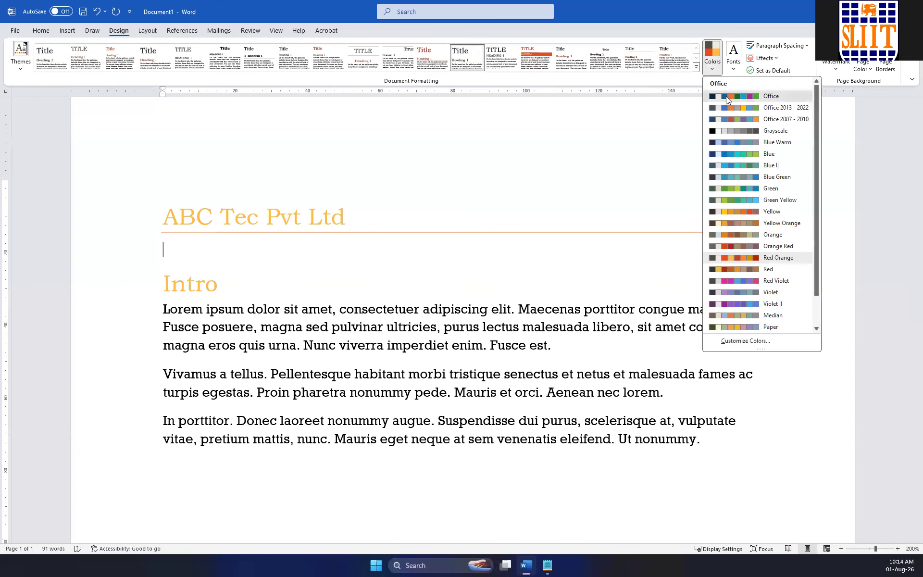
left_click(721, 95)
left_click(710, 71)
left_click(728, 105)
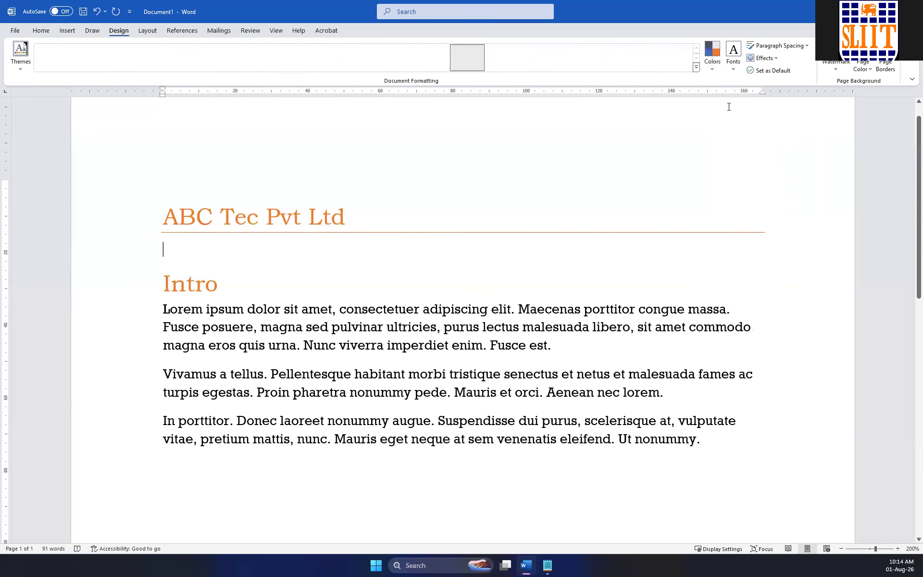
left_click(711, 67)
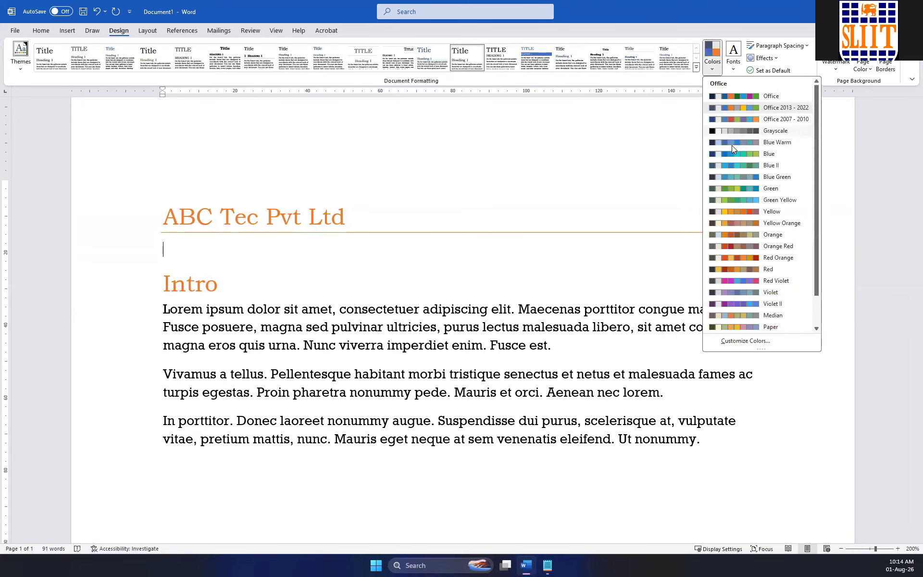
left_click(746, 176)
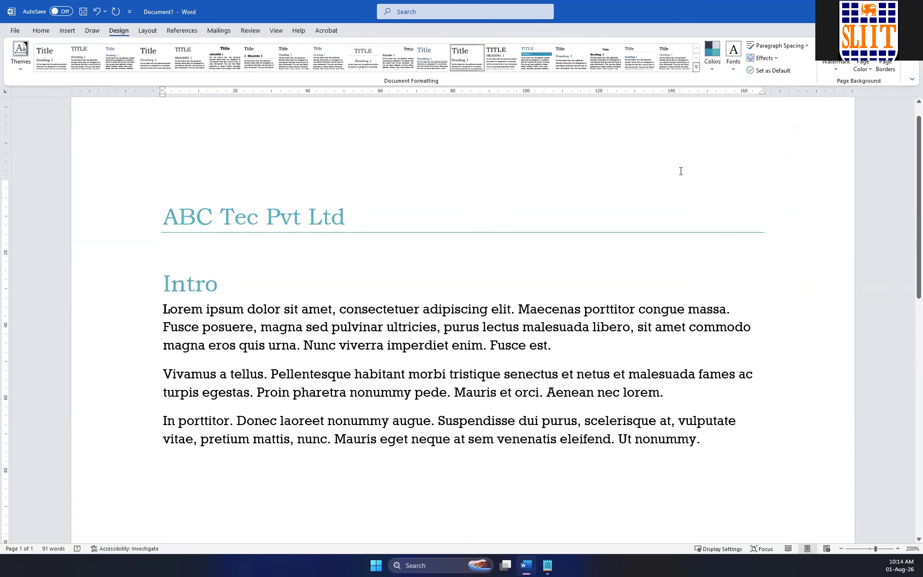
left_click(712, 67)
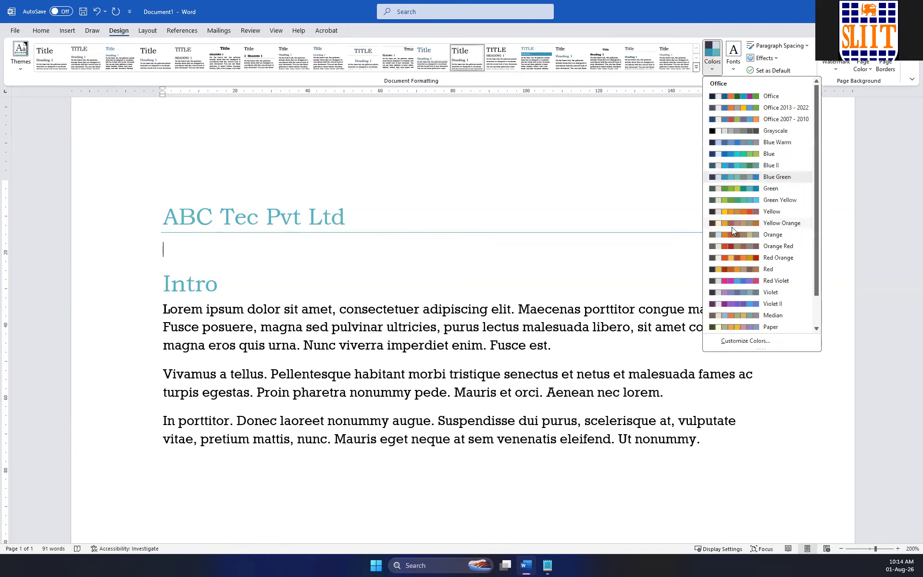
left_click(731, 236)
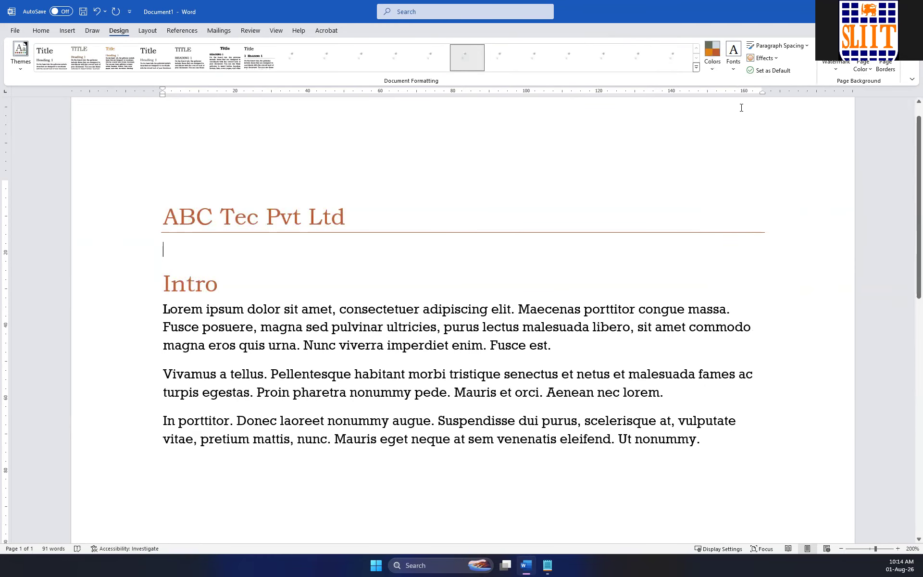
Set the theme fonts to Cambria and the document's paragraph spacing to Tight.
left_click(733, 62)
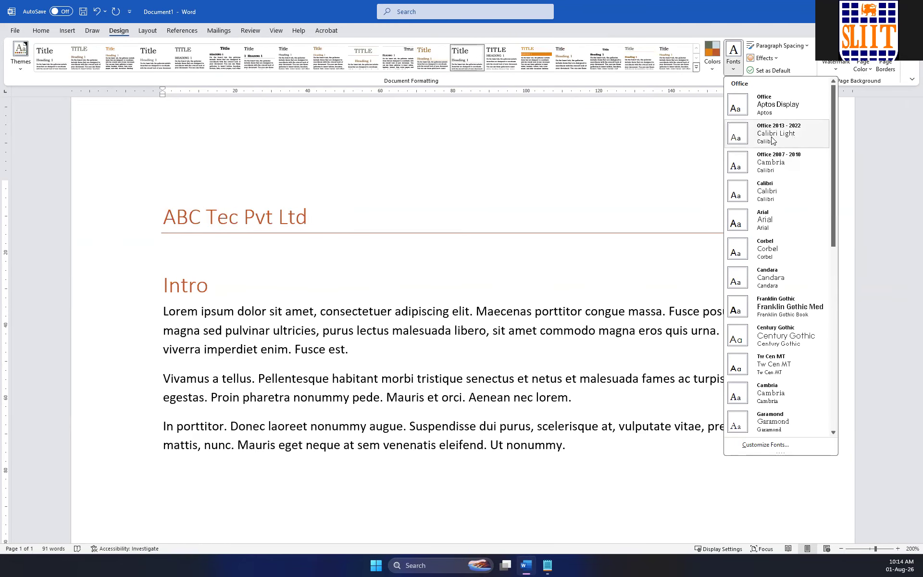
left_click(764, 392)
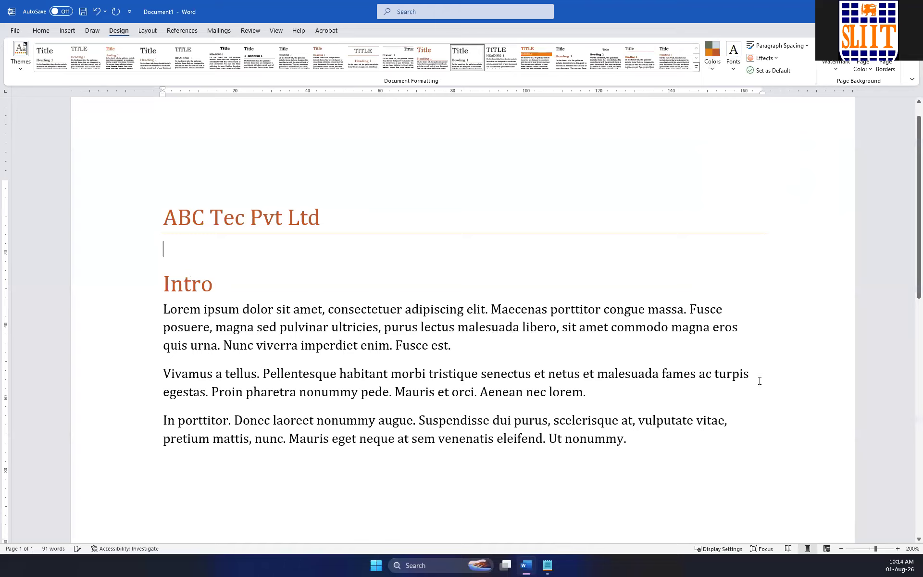
left_click(778, 58)
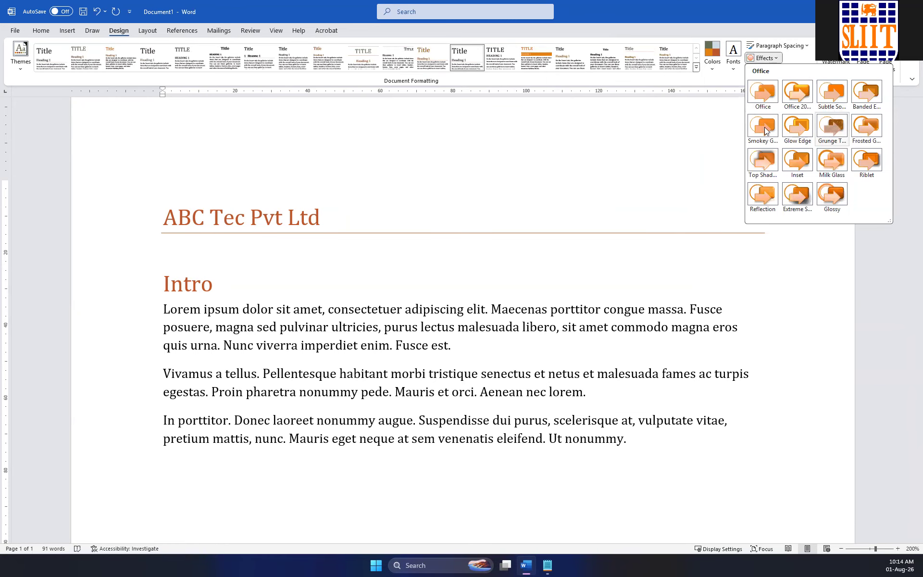
left_click(771, 61)
left_click(779, 45)
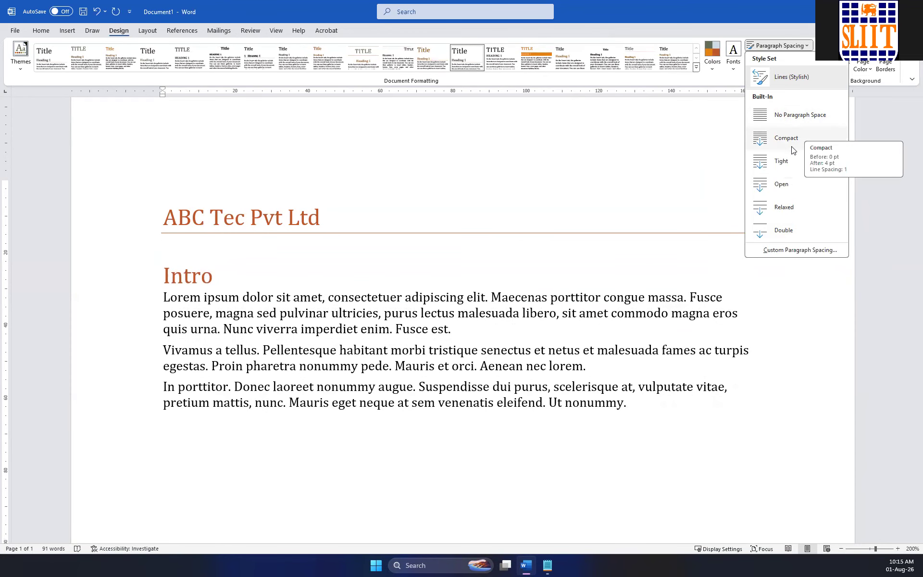
left_click(781, 161)
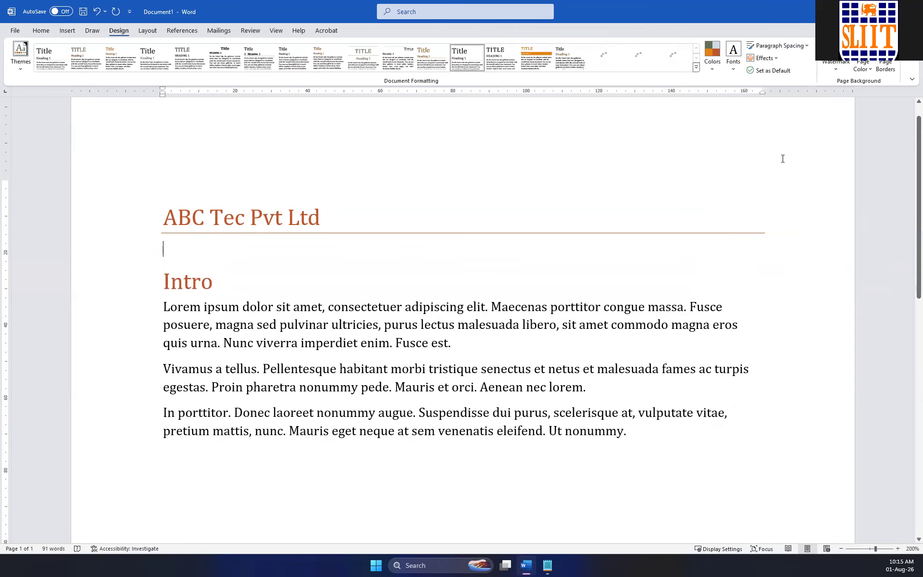
Try the second Office effect set, replacing it with the Glossy theme effects.
left_click(774, 60)
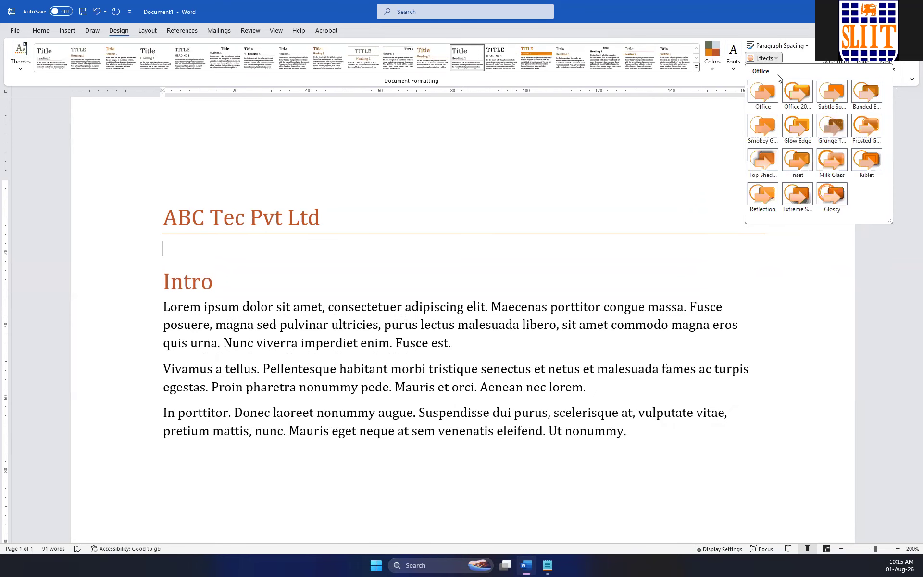
left_click(797, 101)
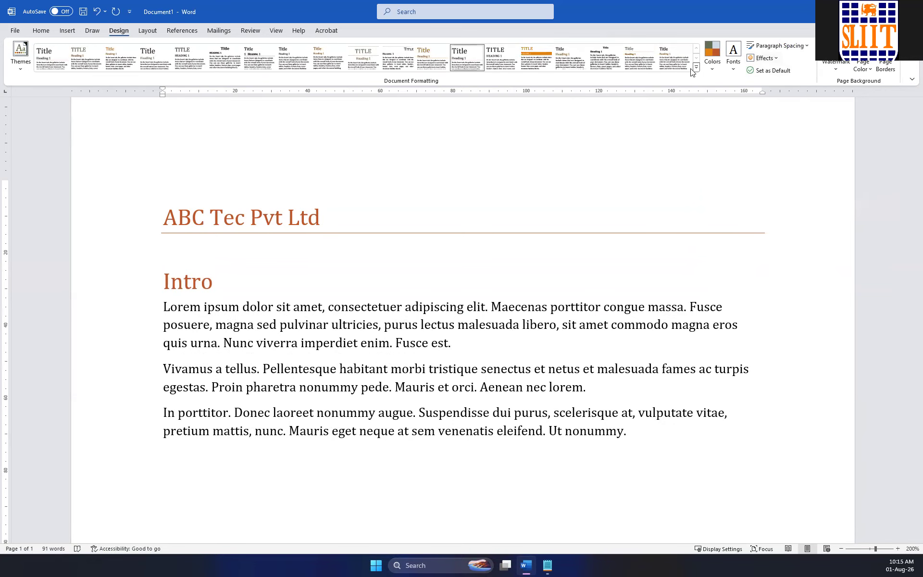
left_click(763, 58)
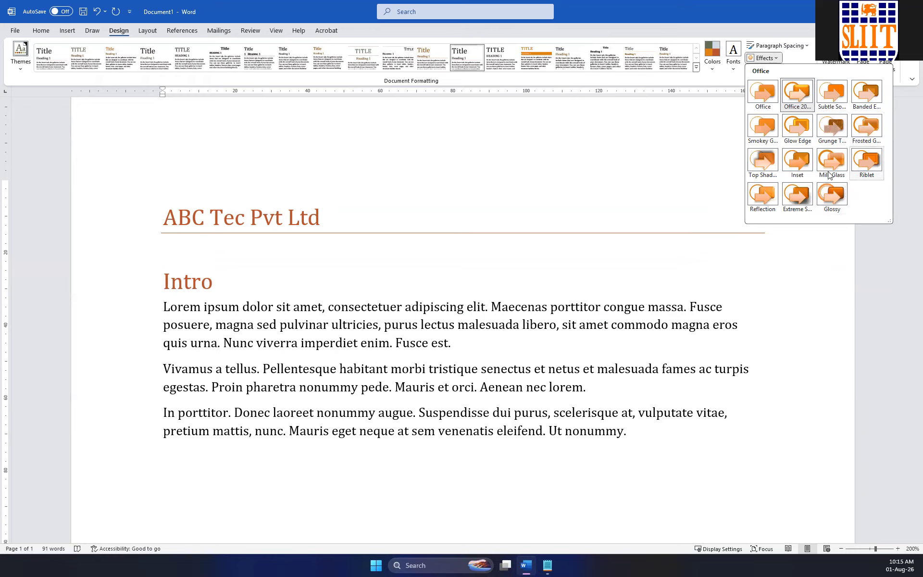
left_click(832, 193)
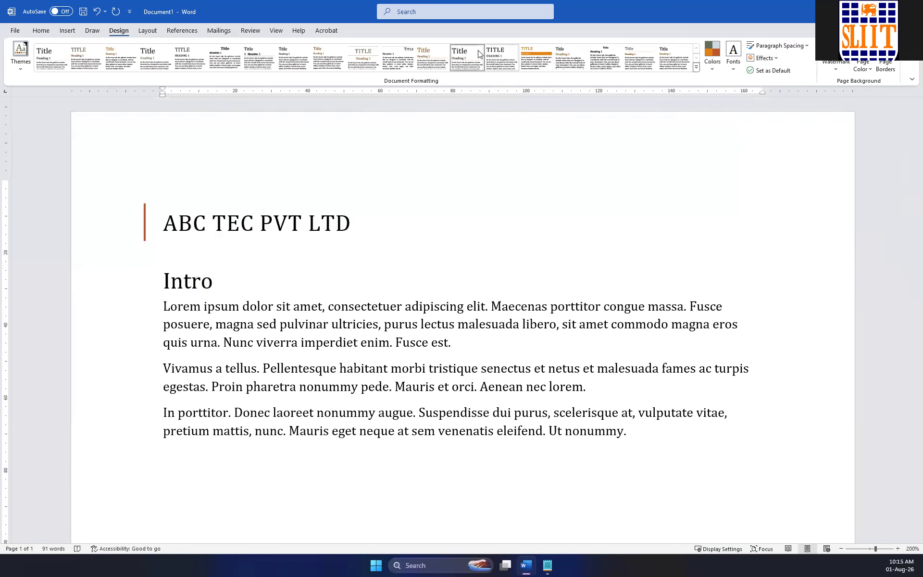
Apply the style set listed just before Lines (Stylish) and change the colour set to Violet.
left_click(447, 63)
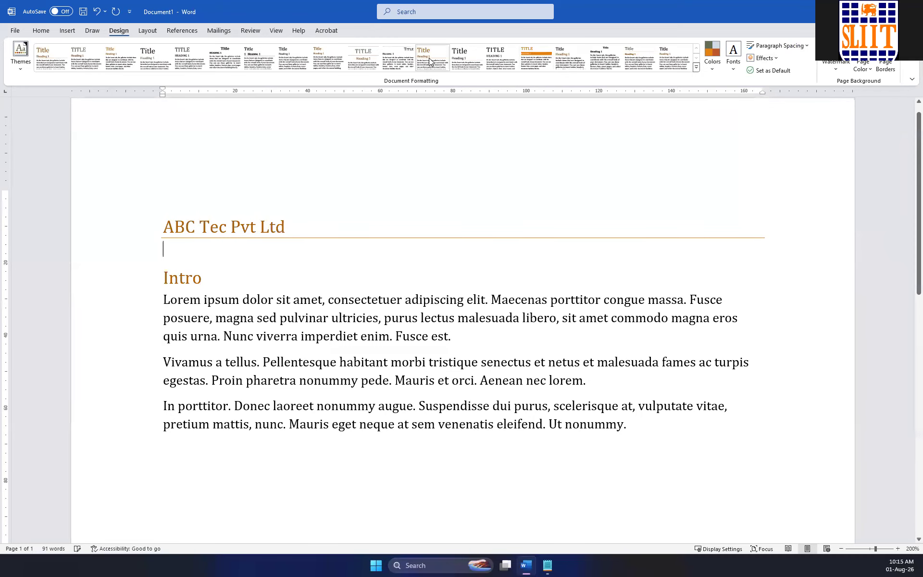
left_click(712, 67)
left_click(747, 288)
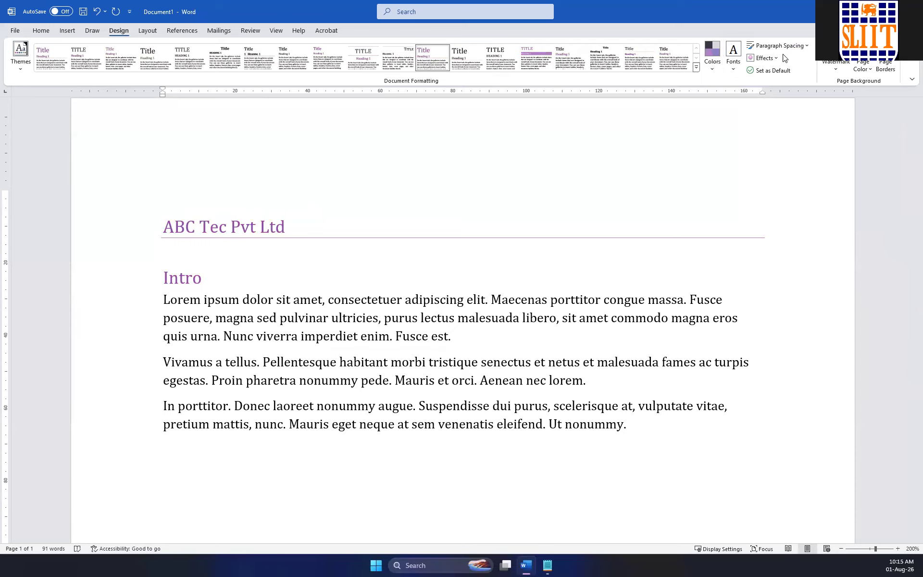
Try the Office, Blue Warm and Yellow colour sets on the document in turn.
left_click(713, 66)
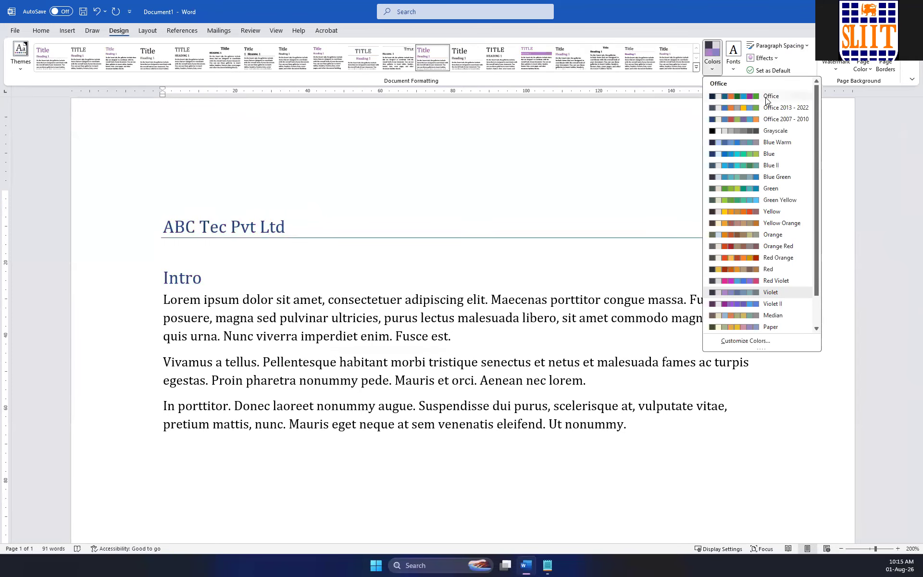
left_click(750, 96)
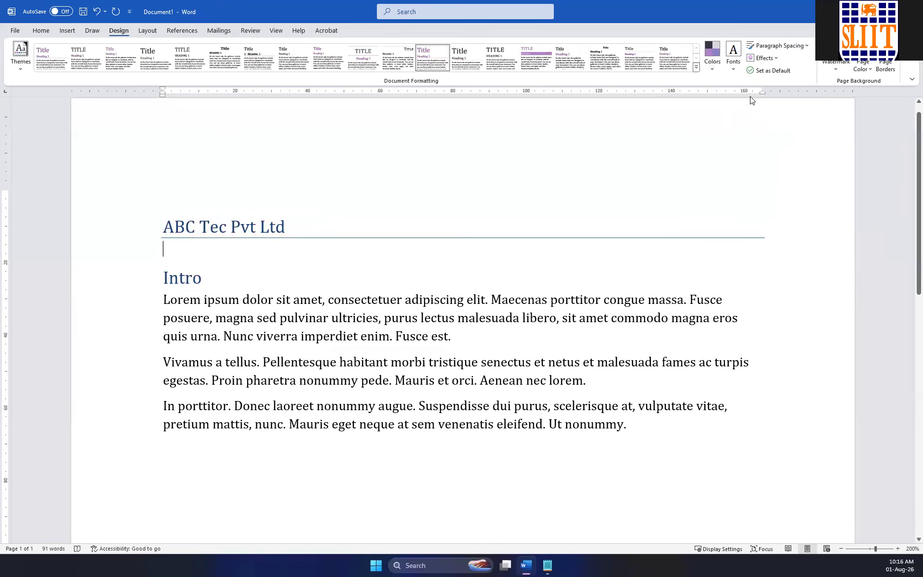
left_click(715, 71)
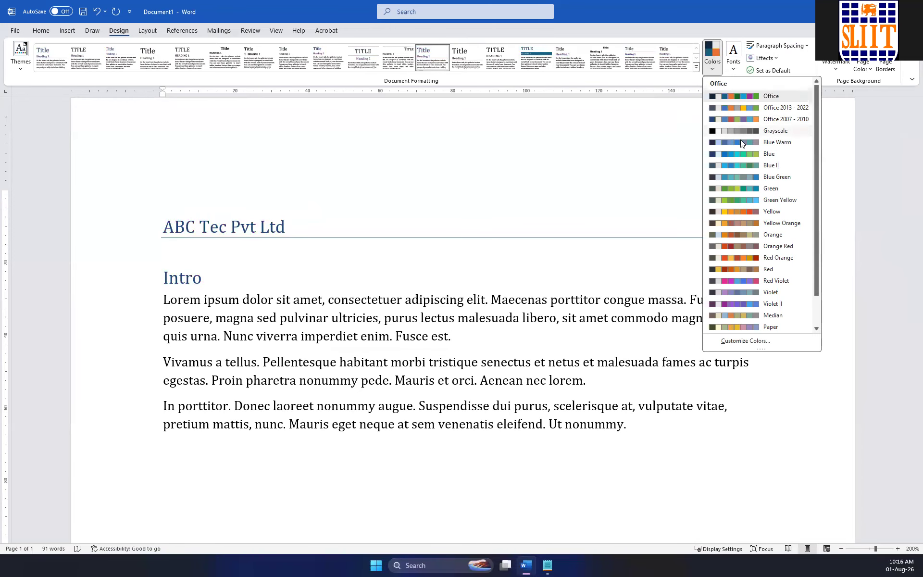
left_click(744, 142)
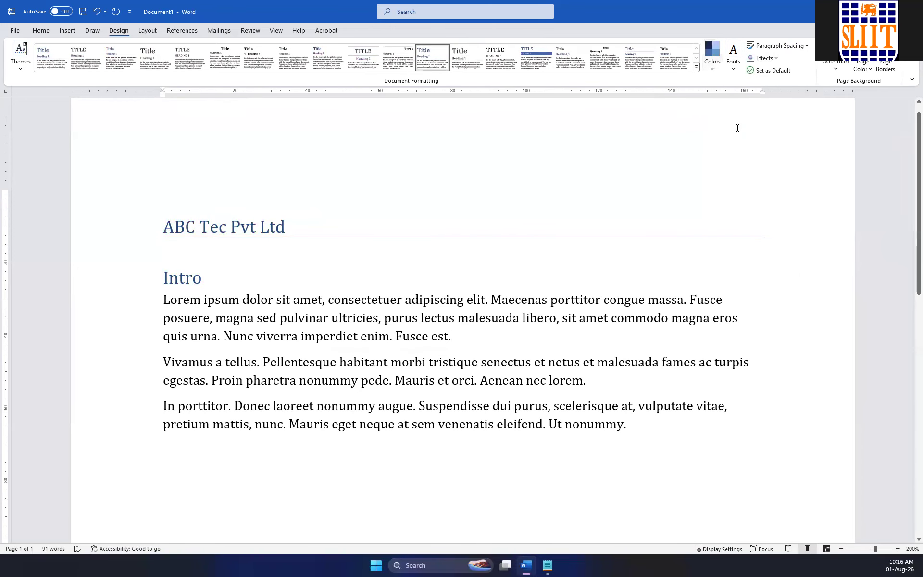
left_click(712, 72)
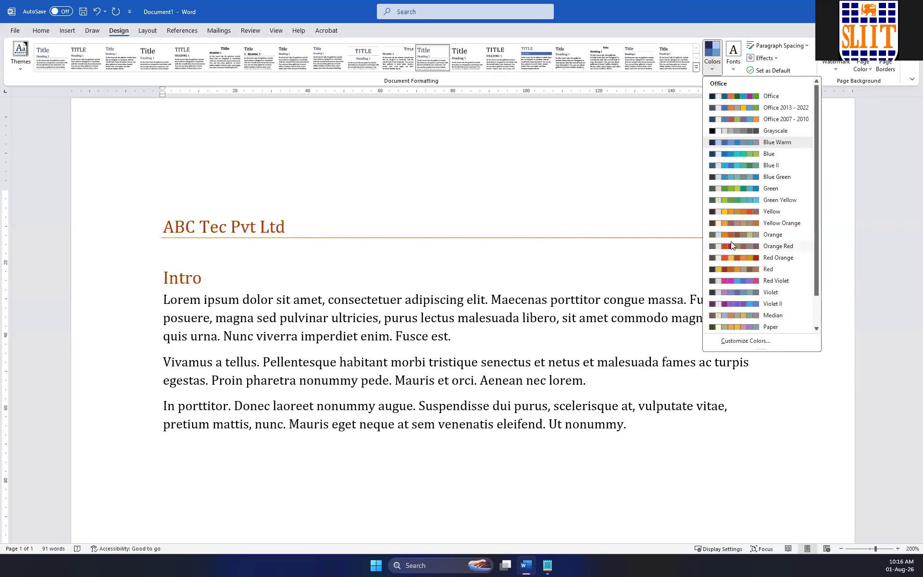
left_click(731, 211)
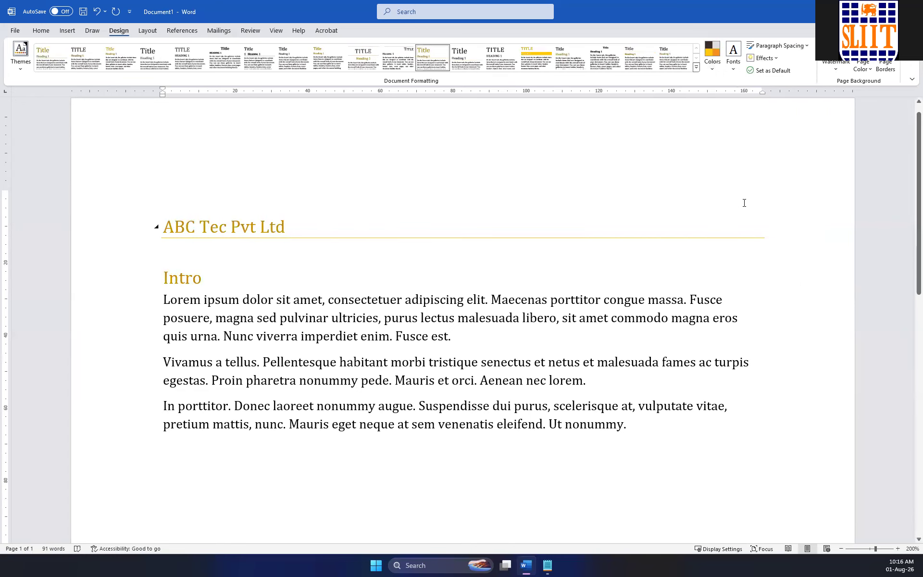
Try the Paper colour set on the document and return to the Yellow colour set.
left_click(714, 70)
scroll(740, 296, "down", 2)
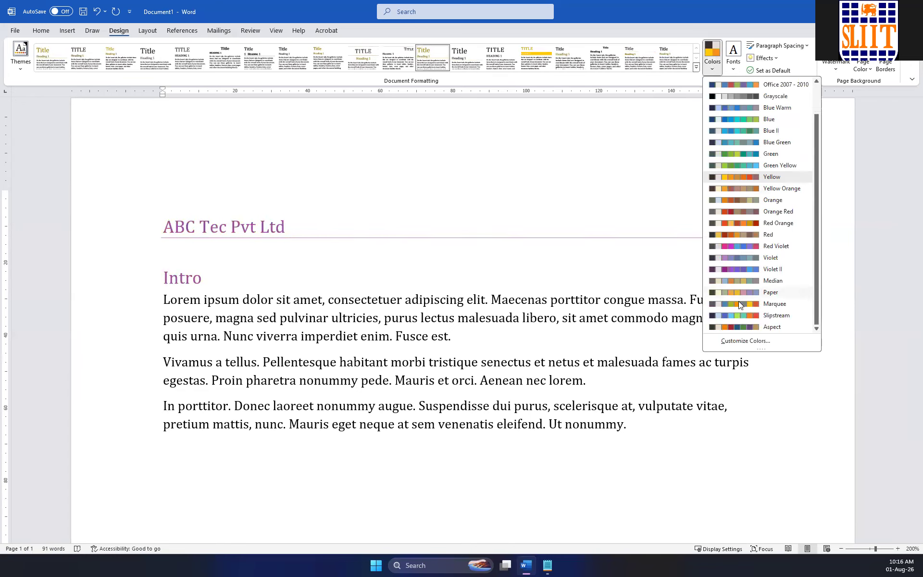
left_click(742, 292)
left_click(712, 56)
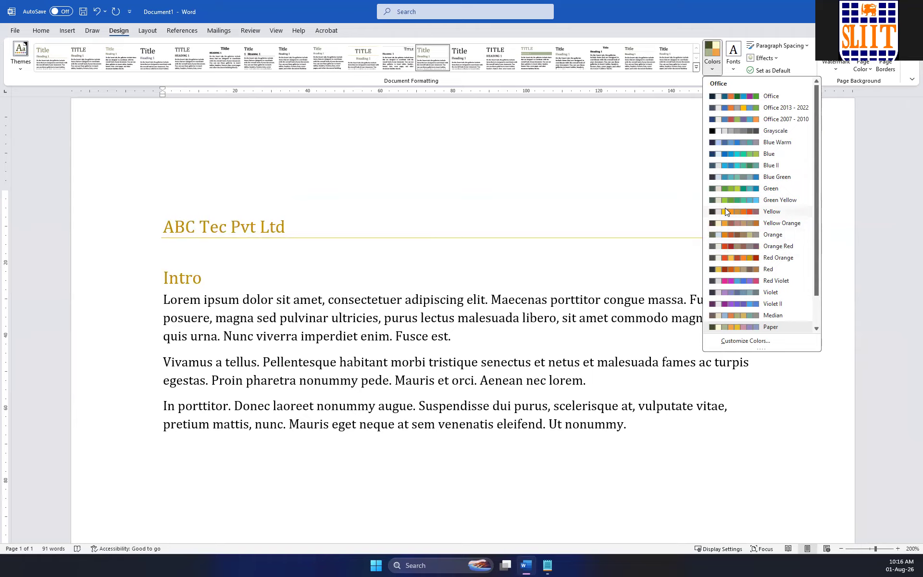
left_click(769, 211)
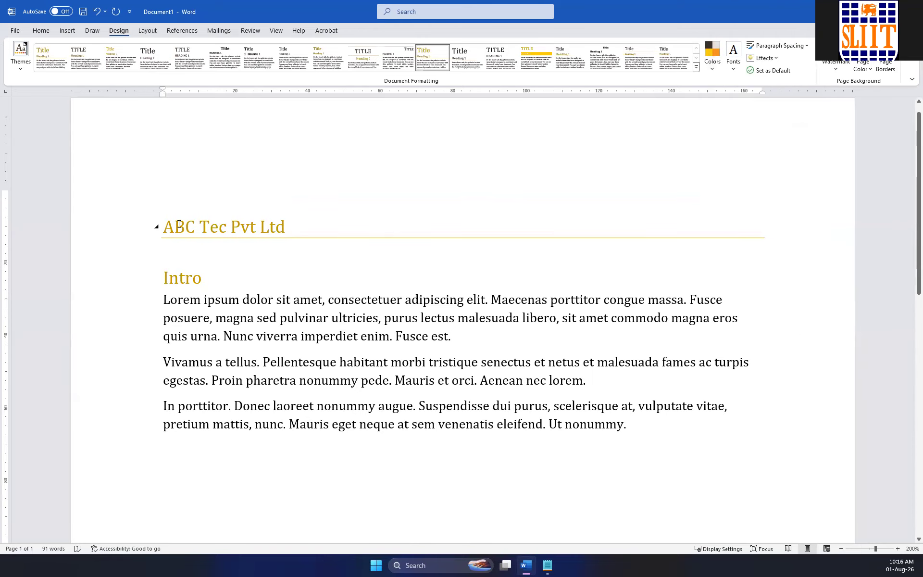
Select the title and the "Intro" heading and apply the Office colour set.
left_click_drag(179, 224, 205, 277)
left_click(712, 55)
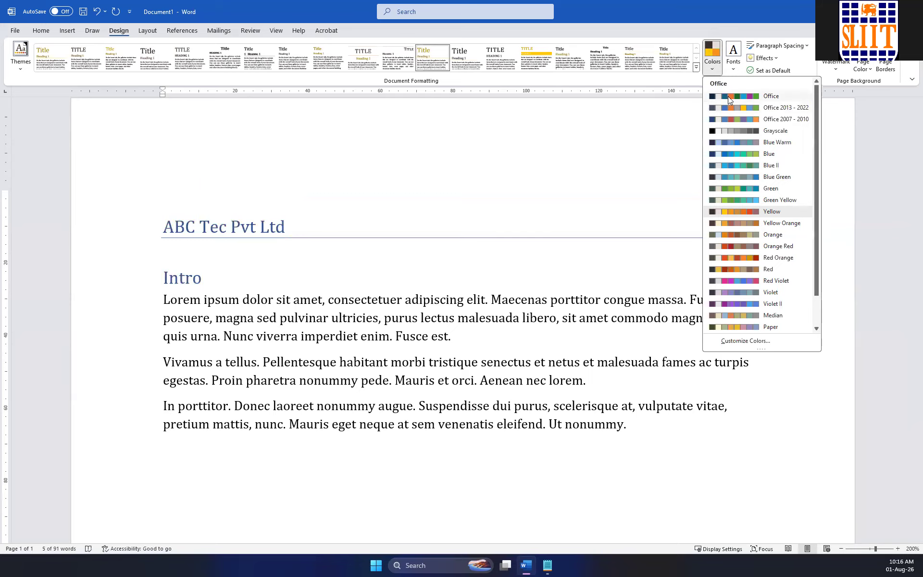
left_click(728, 96)
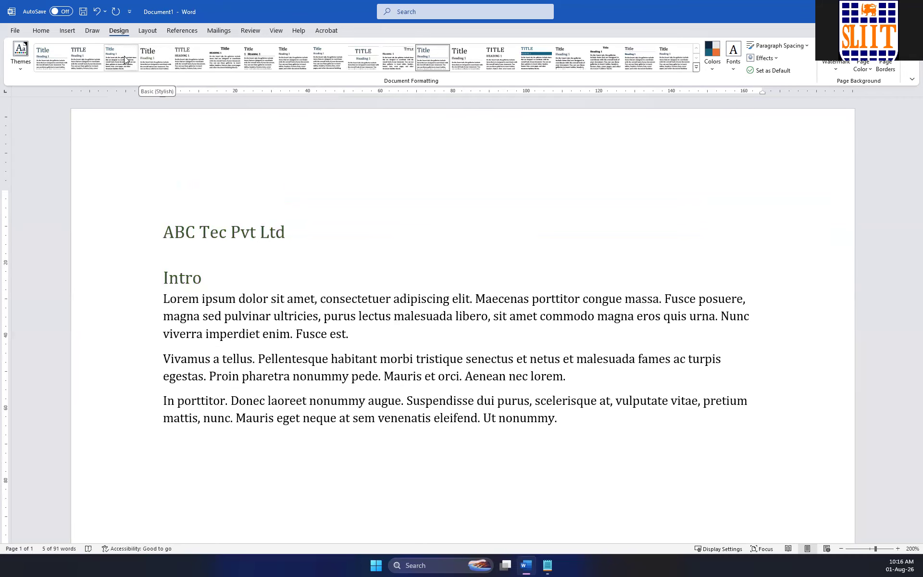
Apply the Frame theme to the document and select the whole text from the title to the last paragraph to review it.
left_click(20, 53)
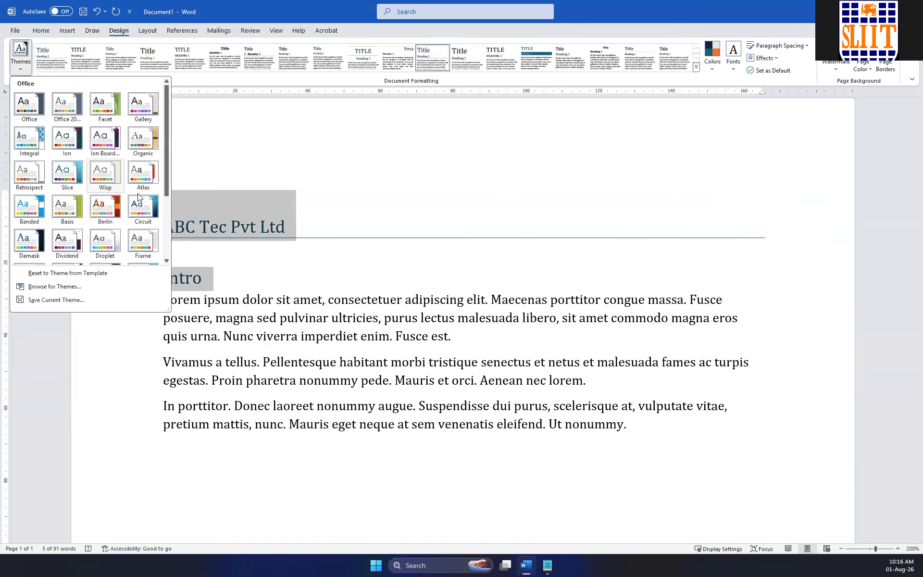
left_click(144, 243)
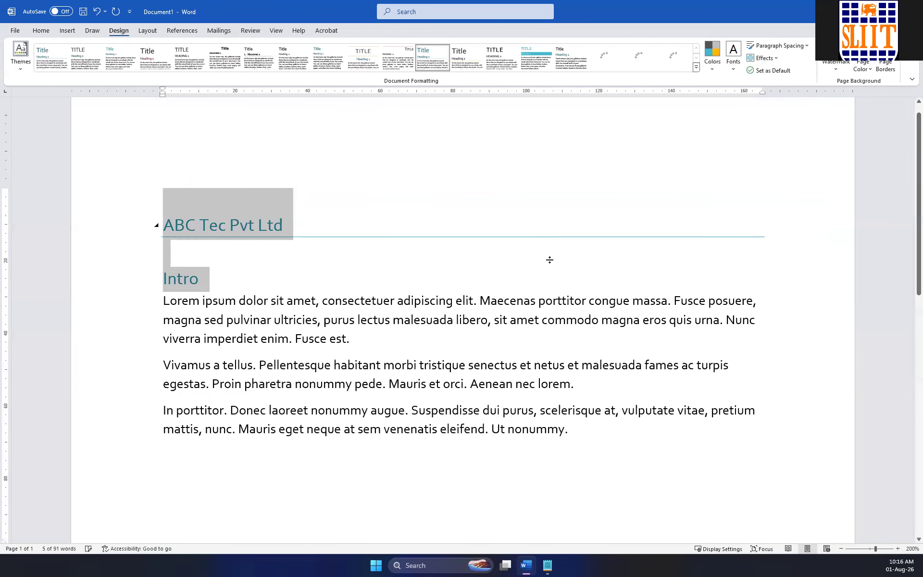
left_click(540, 272)
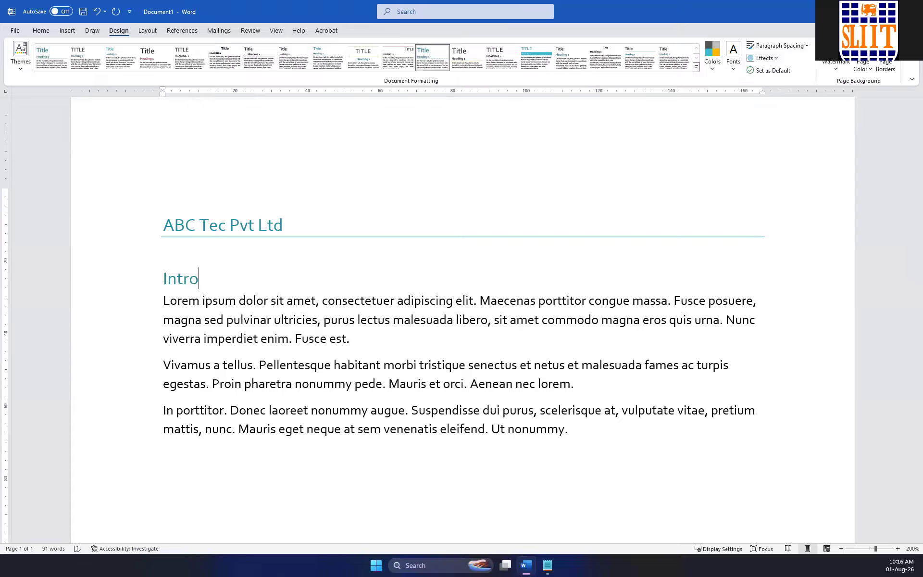
left_click_drag(585, 448, 118, 212)
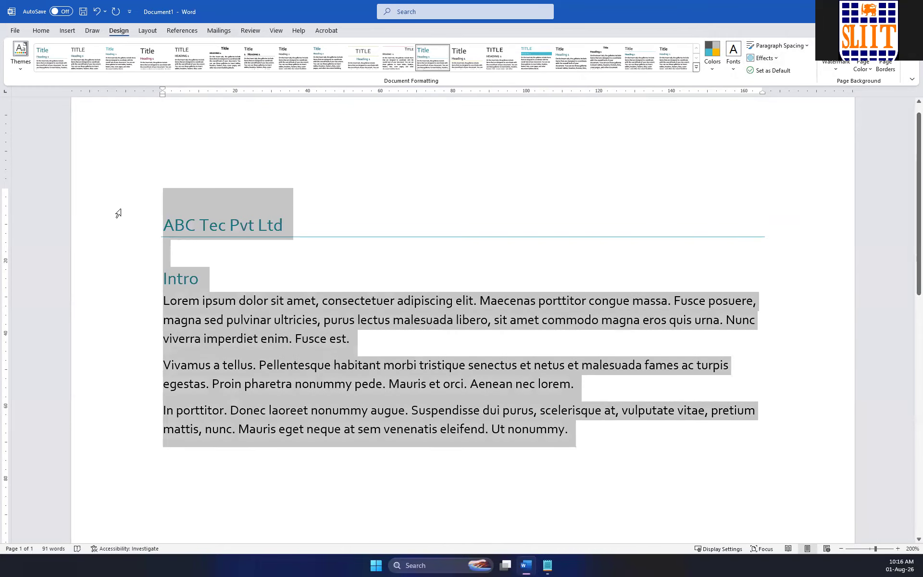
left_click(411, 210)
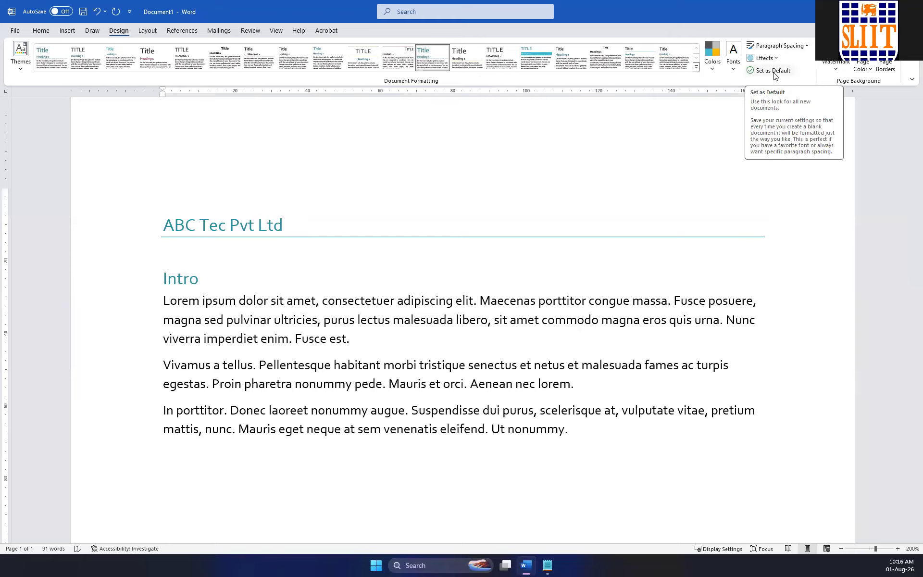
Reset the document to the theme from its template.
left_click(23, 68)
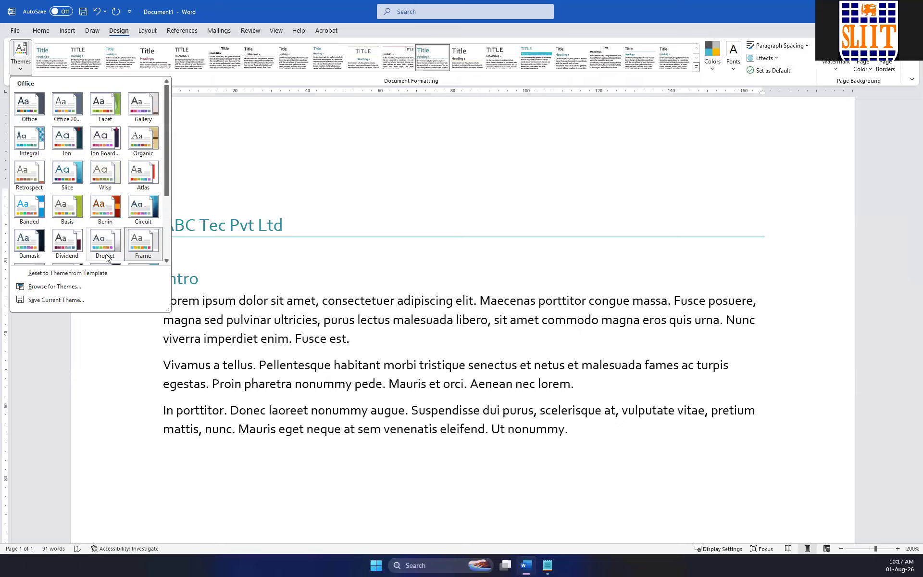
left_click(37, 273)
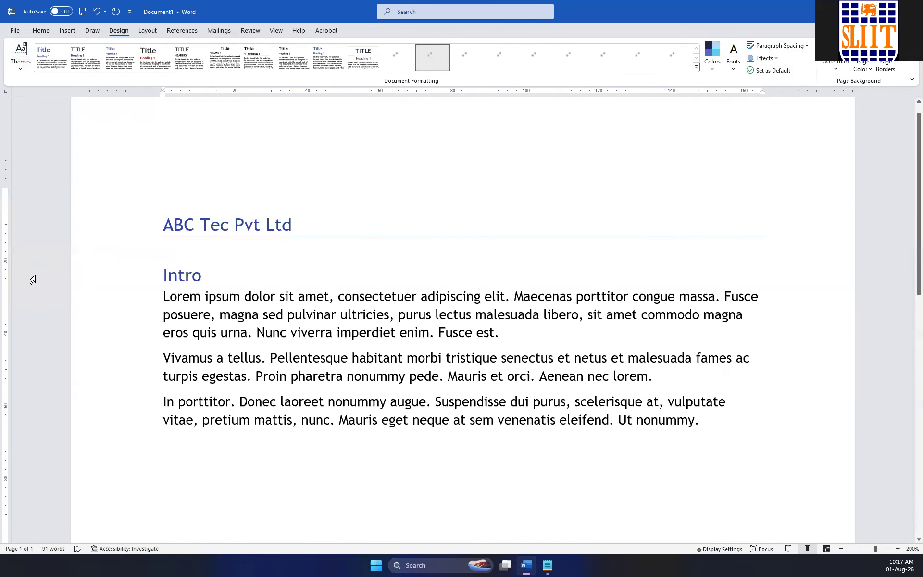
Look at the file dialog for browsing themes, dismiss it without choosing a file, and view the built-in themes again.
left_click(22, 71)
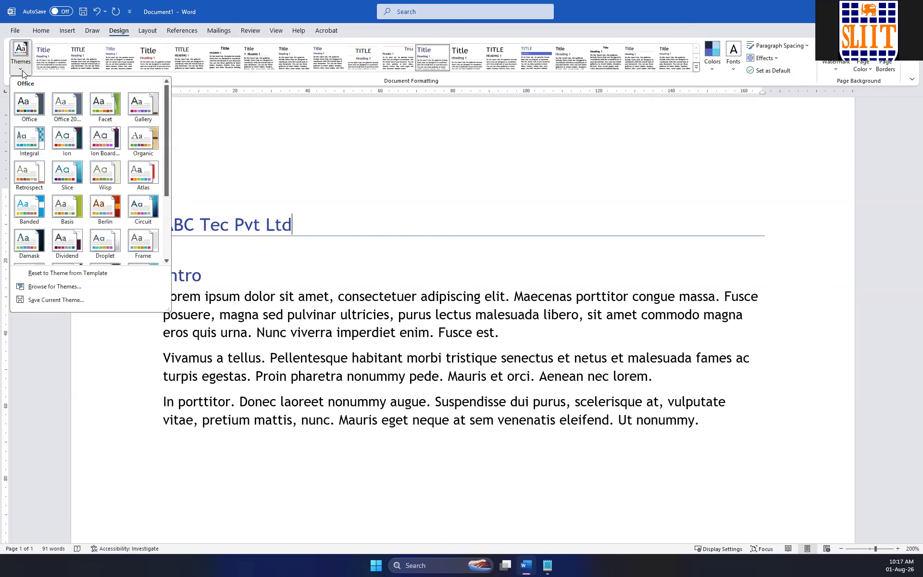
left_click(58, 286)
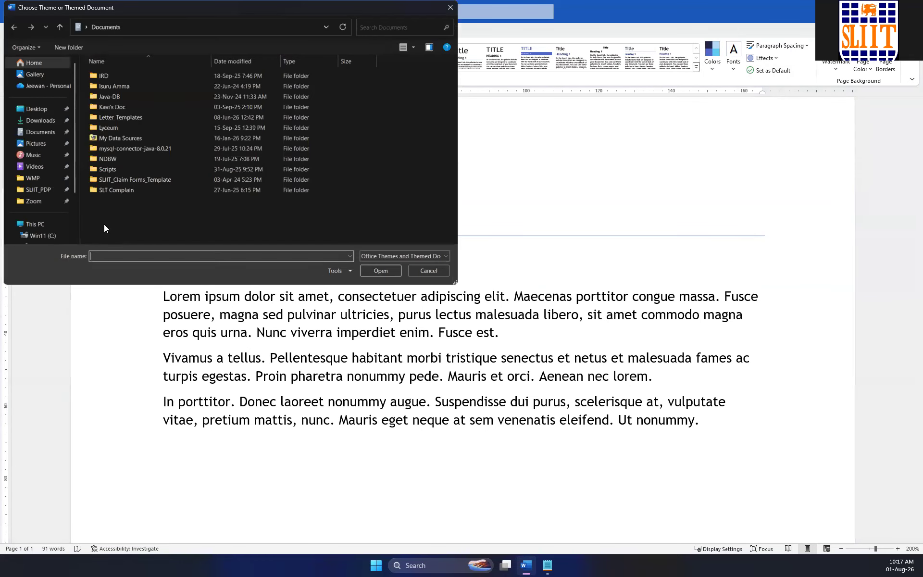
left_click(450, 8)
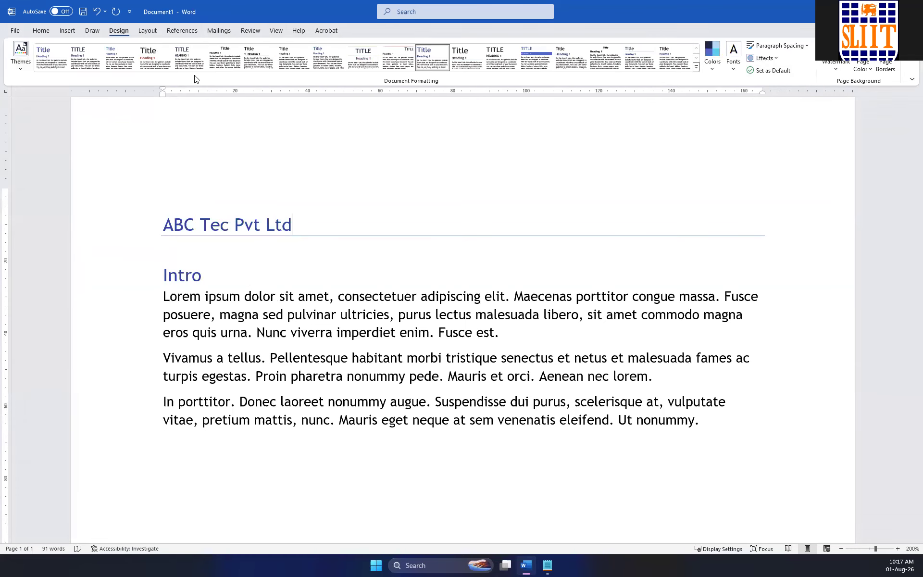
left_click(18, 71)
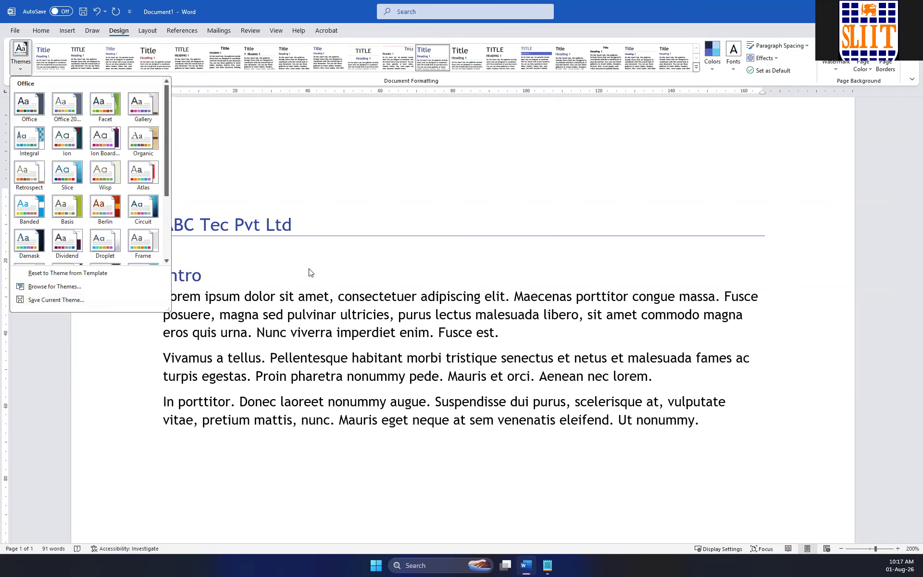
left_click(645, 152)
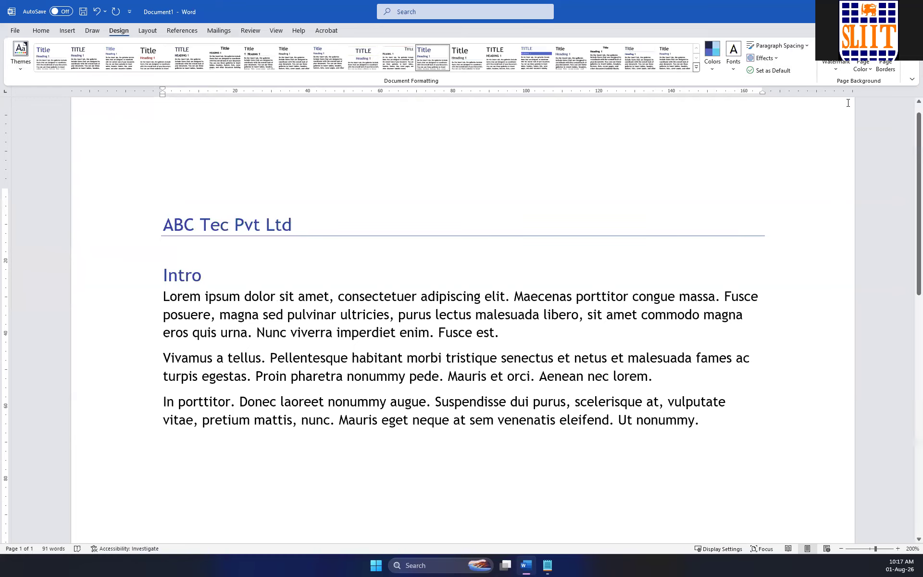
Try the No Paragraph Space, Compact and Tight paragraph spacing presets on the document in turn.
left_click(794, 46)
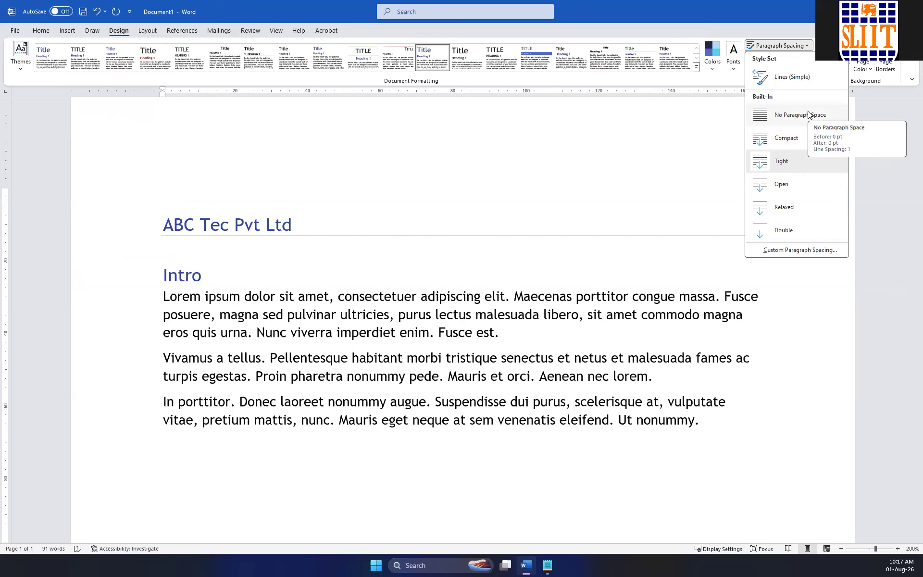
left_click(788, 122)
left_click(805, 47)
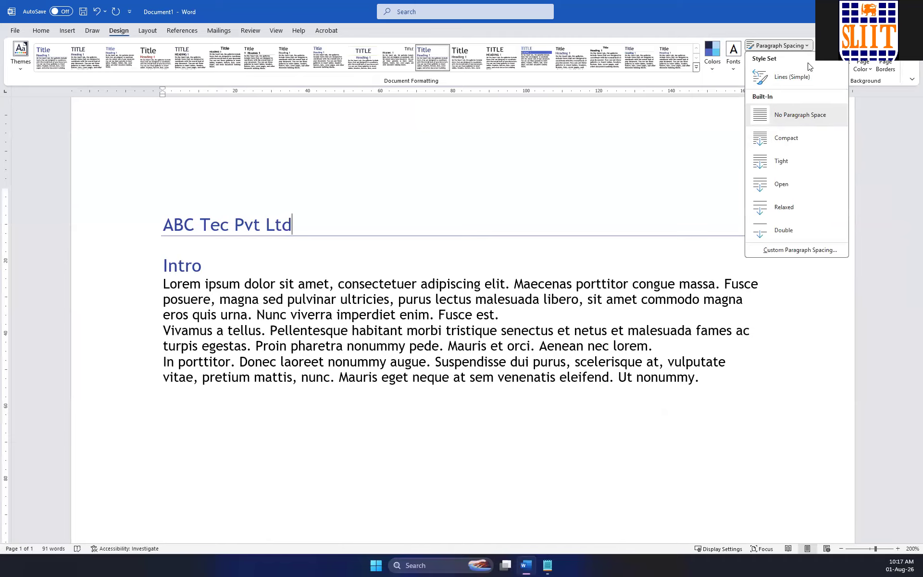
left_click(800, 138)
left_click(806, 46)
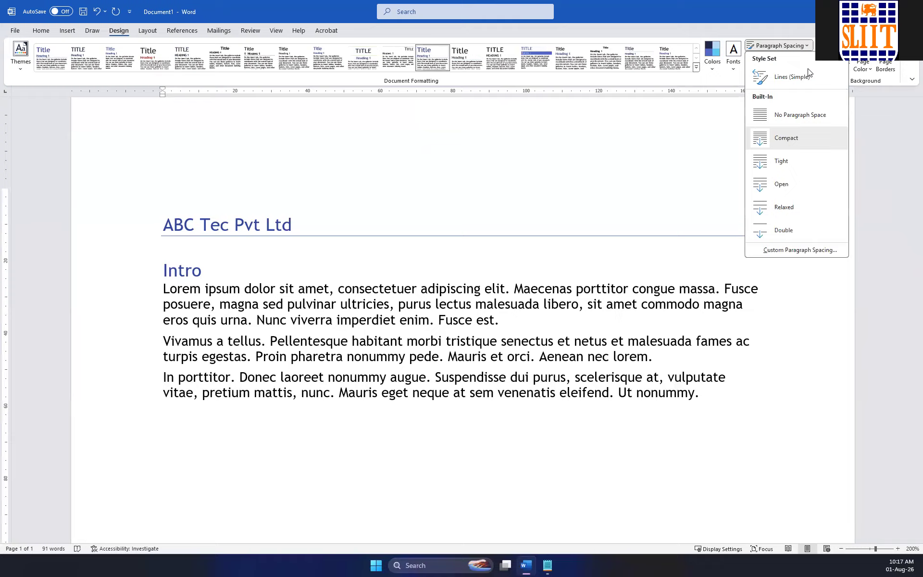
left_click(798, 162)
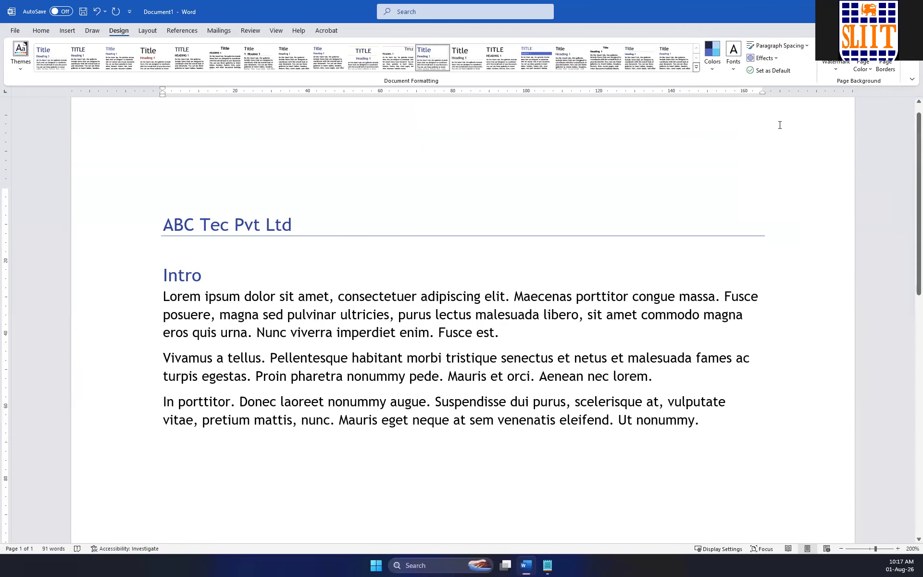
Try the Open, Relaxed and Double paragraph spacing presets on the document in turn.
left_click(799, 47)
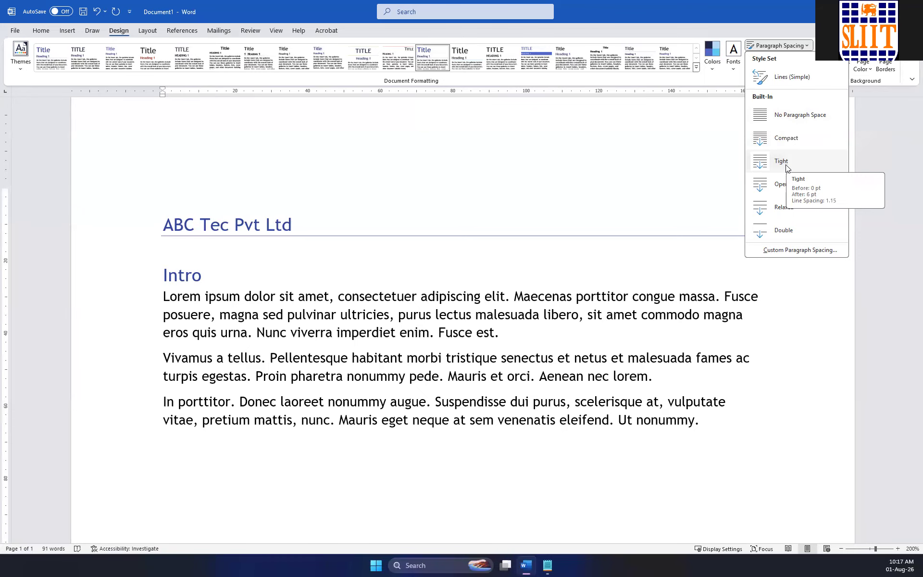
left_click(765, 187)
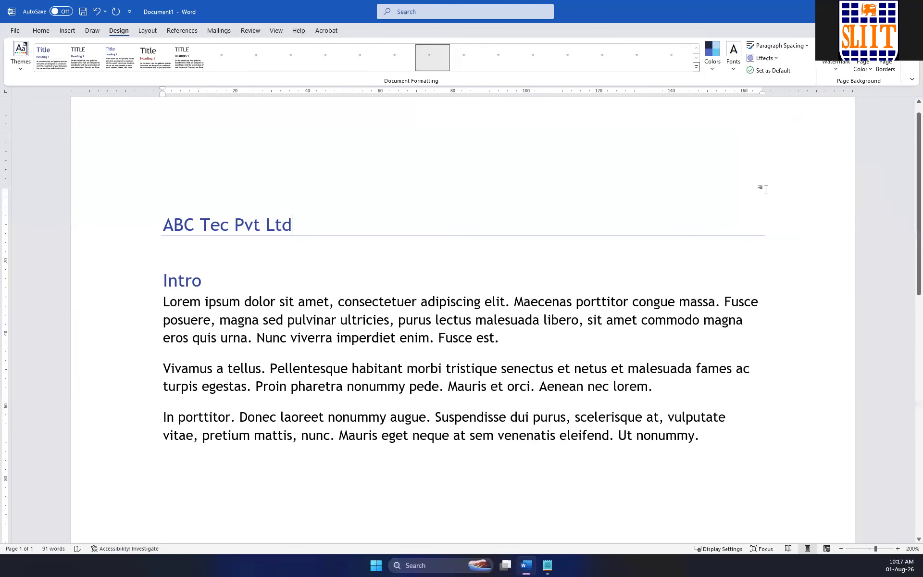
left_click(786, 46)
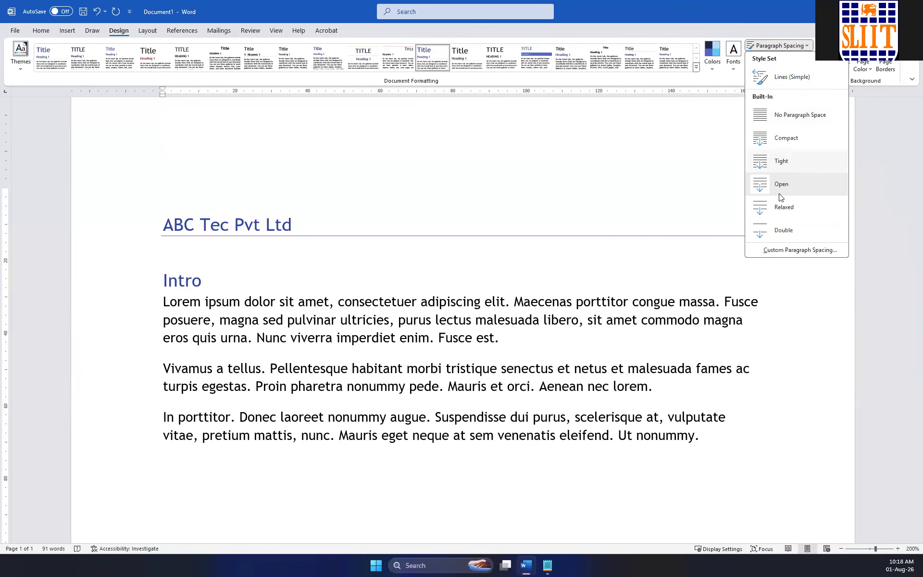
left_click(774, 209)
left_click(787, 46)
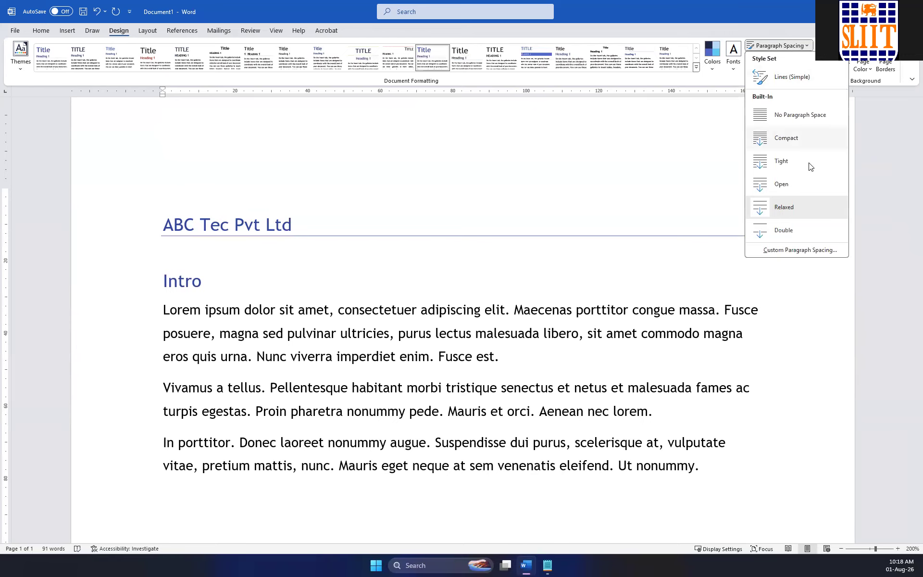
left_click(788, 230)
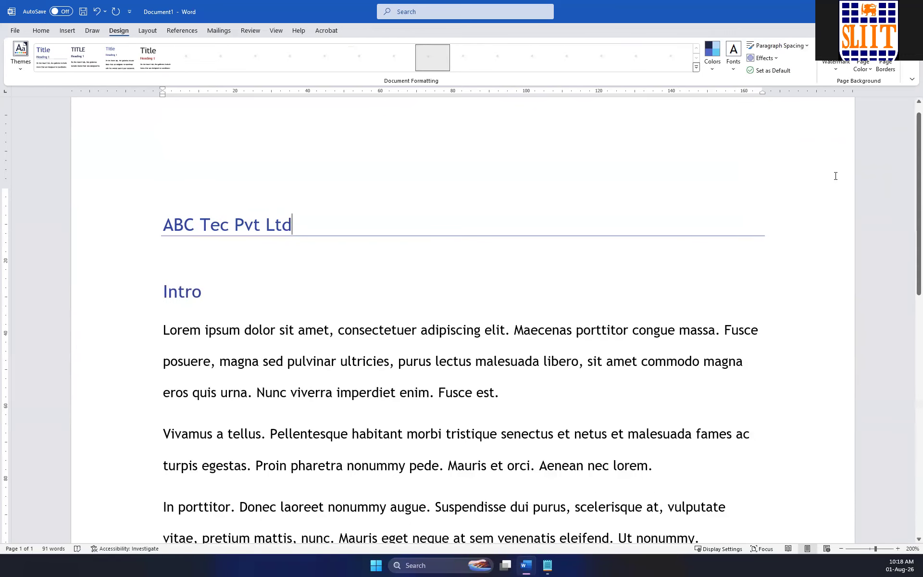
View the custom paragraph spacing settings without changing them, and set the document's paragraph spacing to Tight.
left_click(803, 48)
left_click(788, 251)
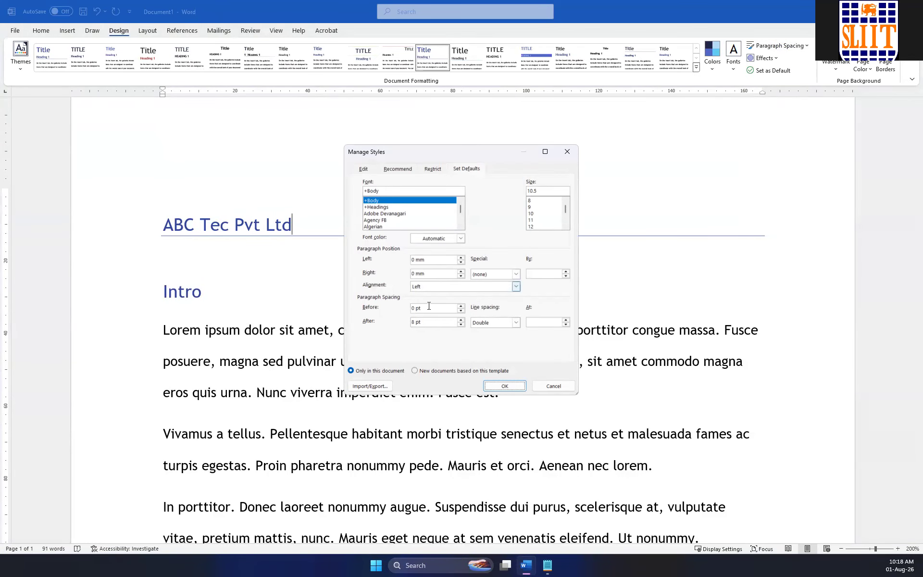
left_click(572, 146)
scroll(666, 198, "down", 5)
scroll(656, 210, "up", 3)
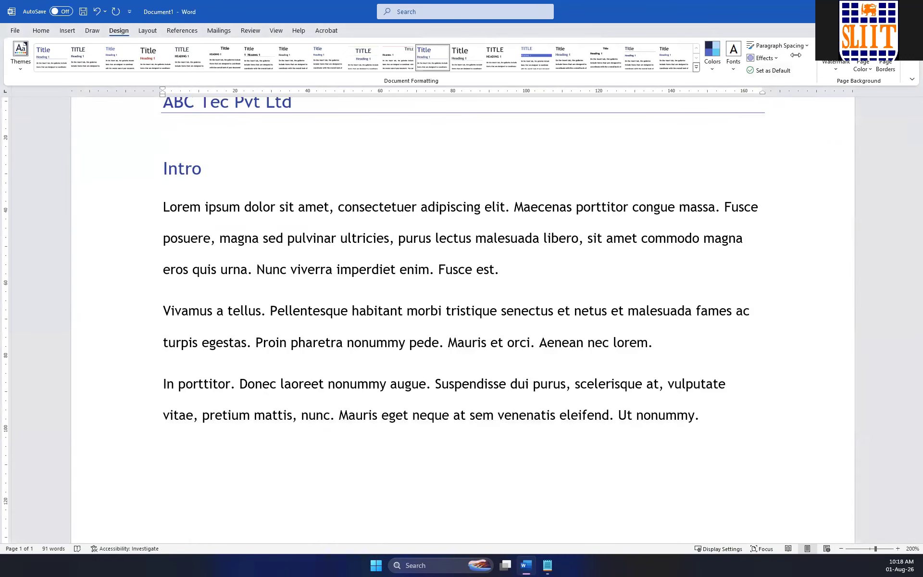
left_click(778, 45)
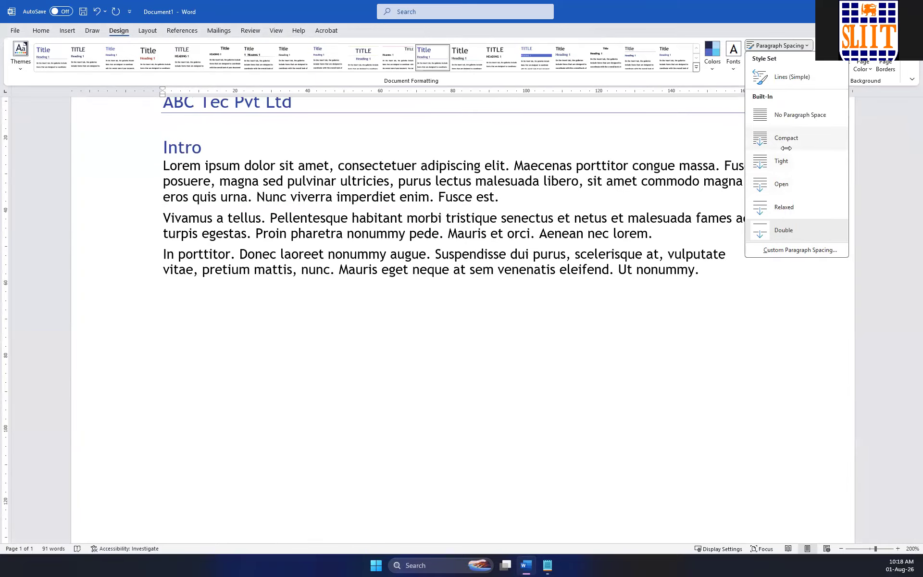
left_click(771, 161)
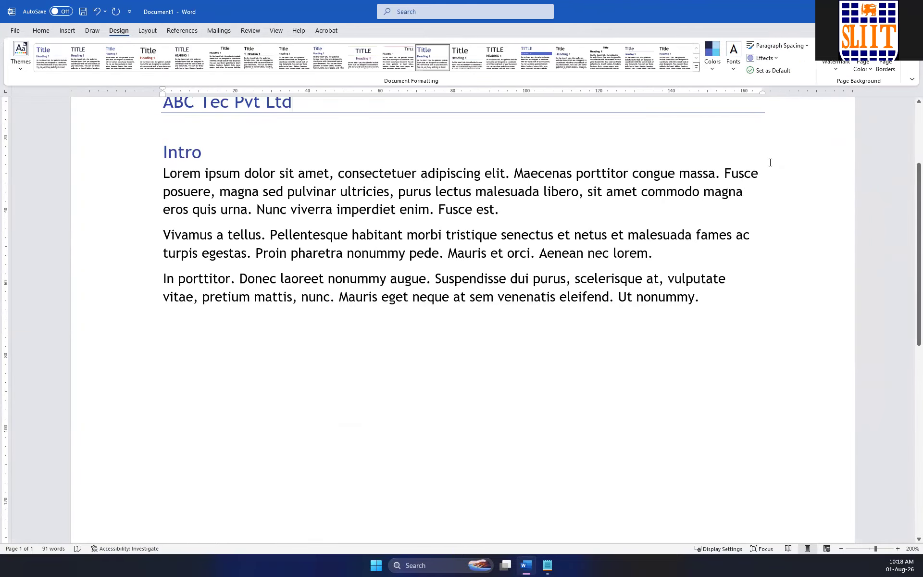
Apply the theme effects set listed right after Office and set the paragraph spacing to Relaxed.
left_click(774, 58)
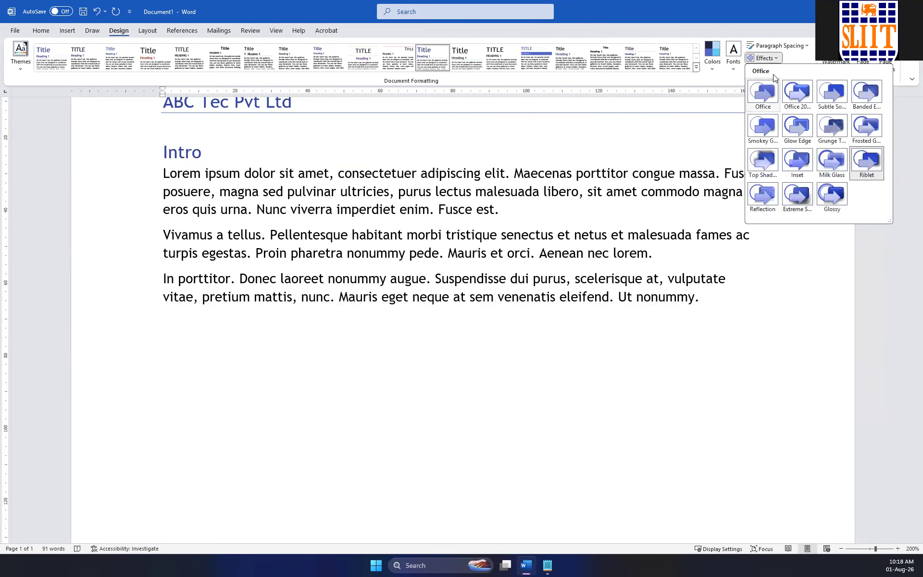
left_click(794, 102)
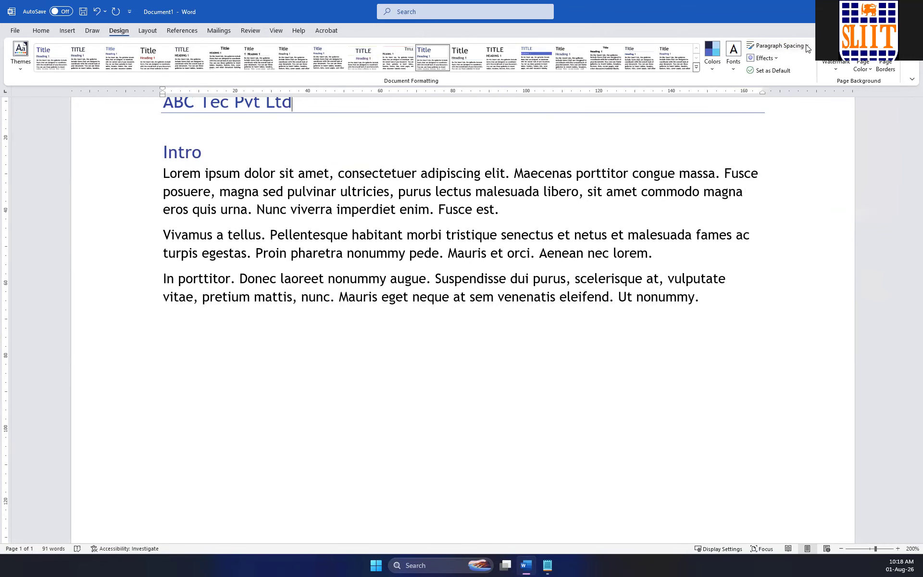
left_click(788, 46)
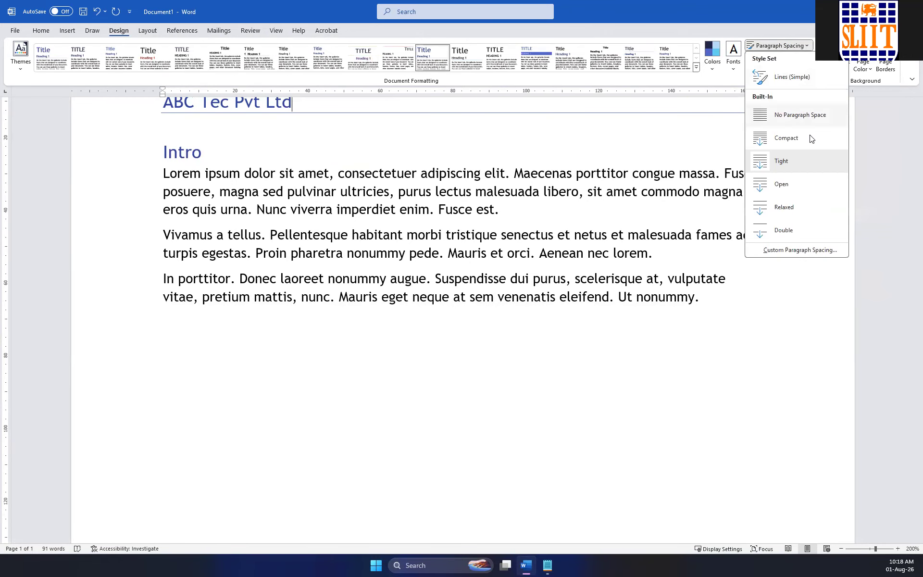
left_click(778, 204)
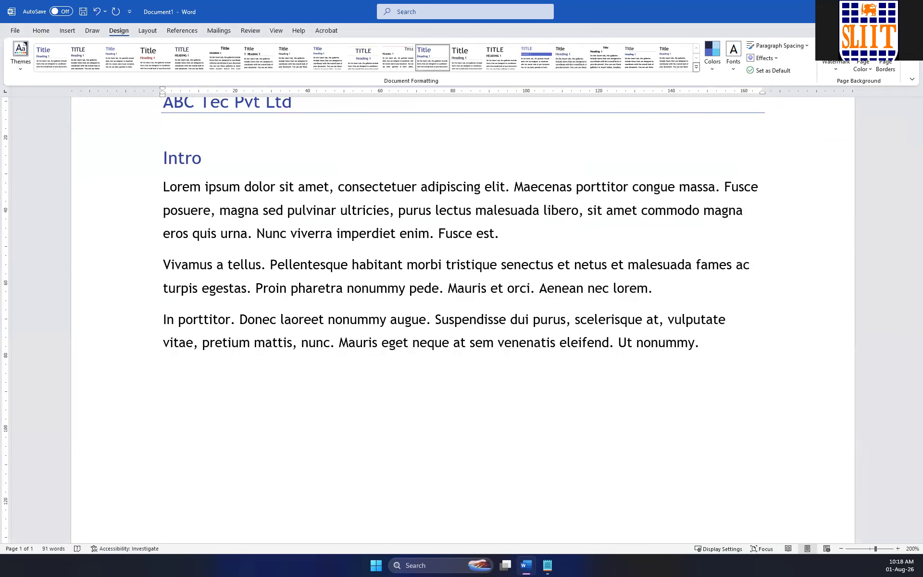
Add the diagonal DRAFT 1 watermark to the page and check how it looks behind the text.
scroll(900, 202, "up", 3)
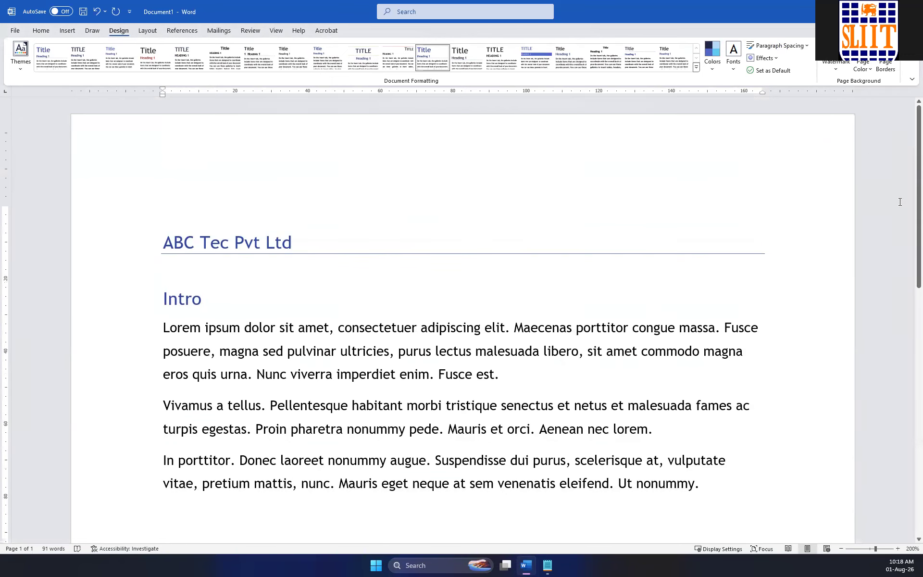
left_click(836, 70)
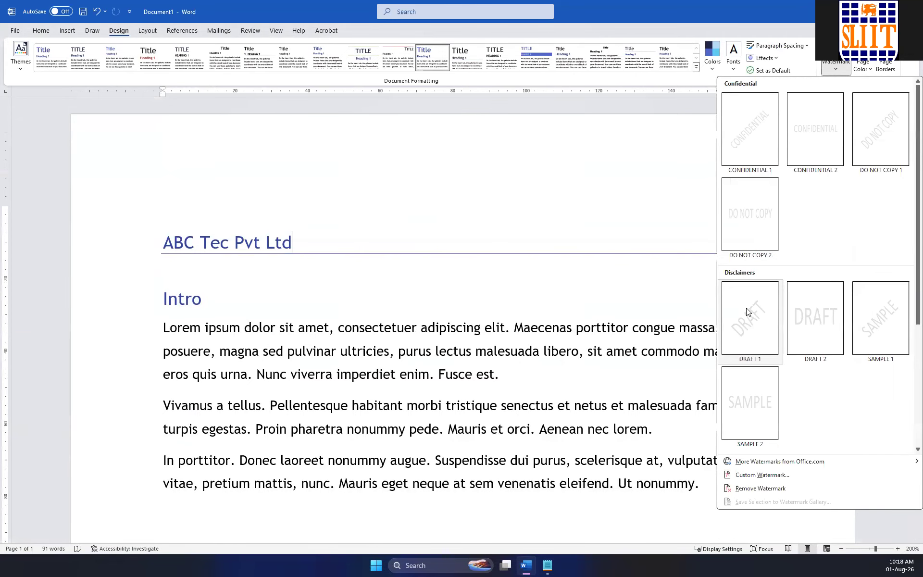
left_click(748, 327)
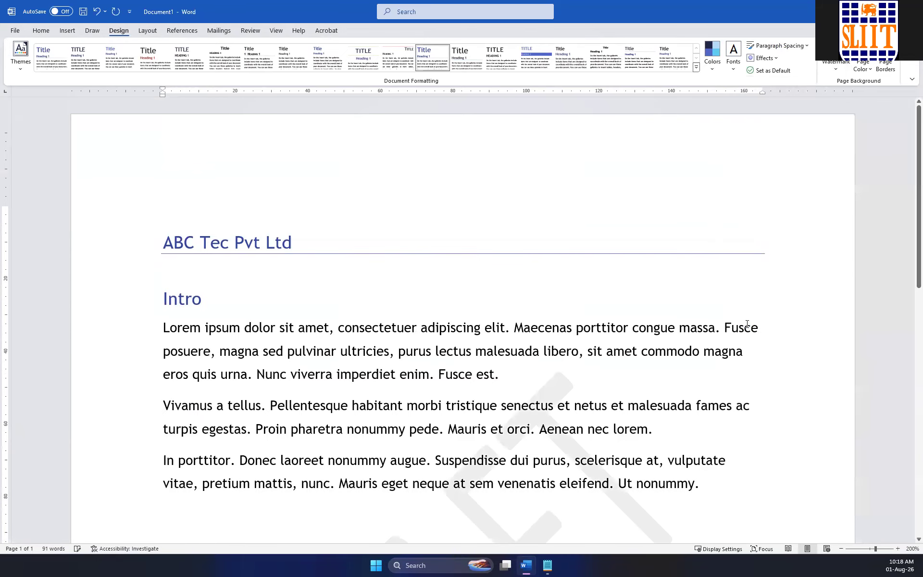
scroll(519, 282, "down", 5)
scroll(519, 284, "up", 4)
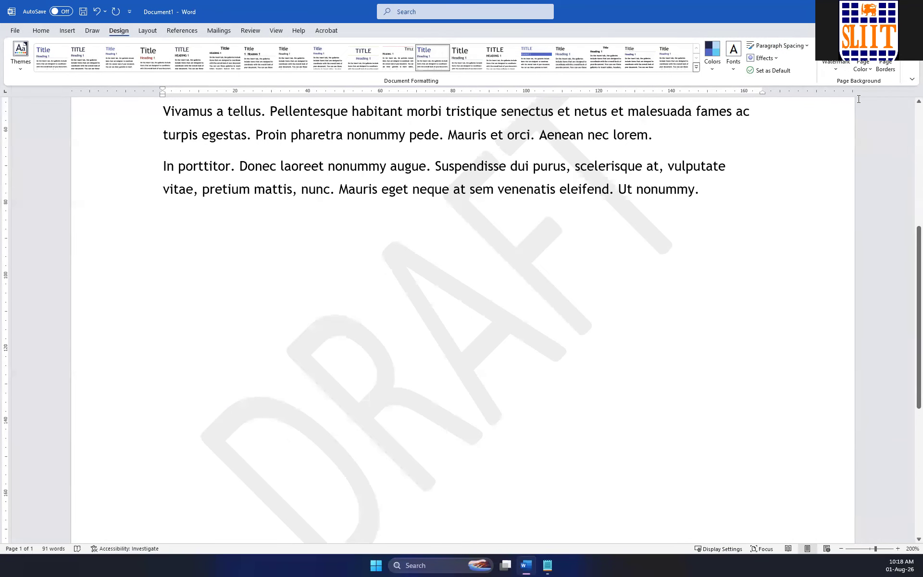
Replace the page's DRAFT watermark with a custom diagonal text watermark reading "Test" and check it across the page.
left_click(837, 67)
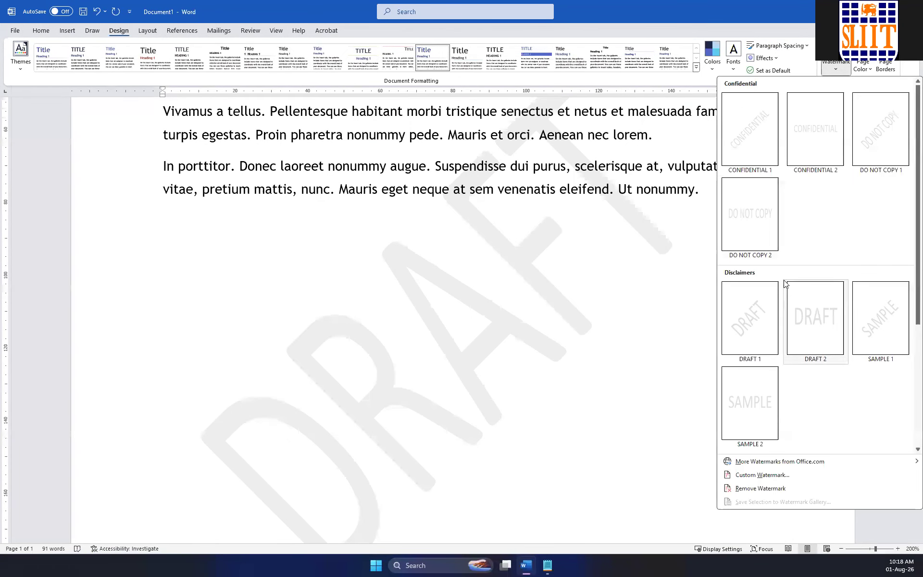
left_click(742, 476)
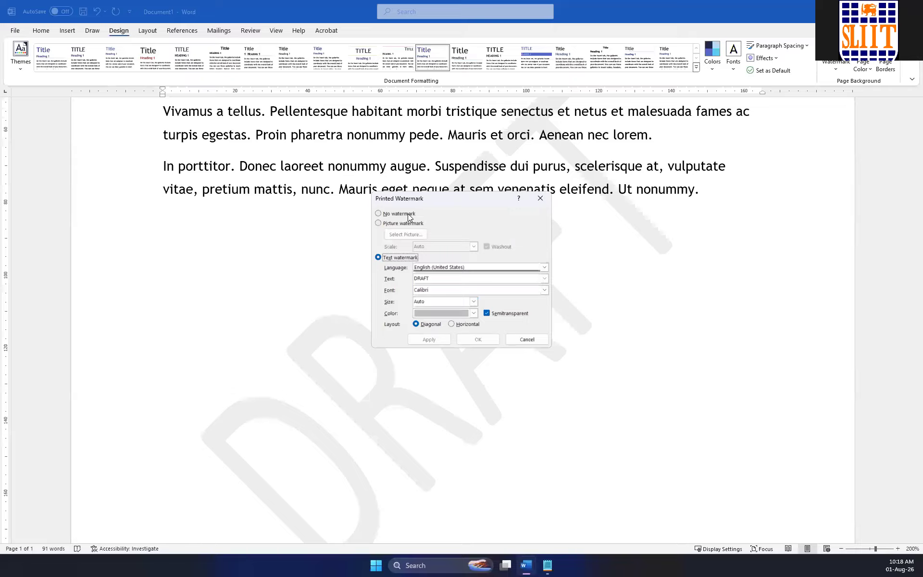
left_click(445, 289)
left_click_drag(445, 281, 356, 272)
type("T")
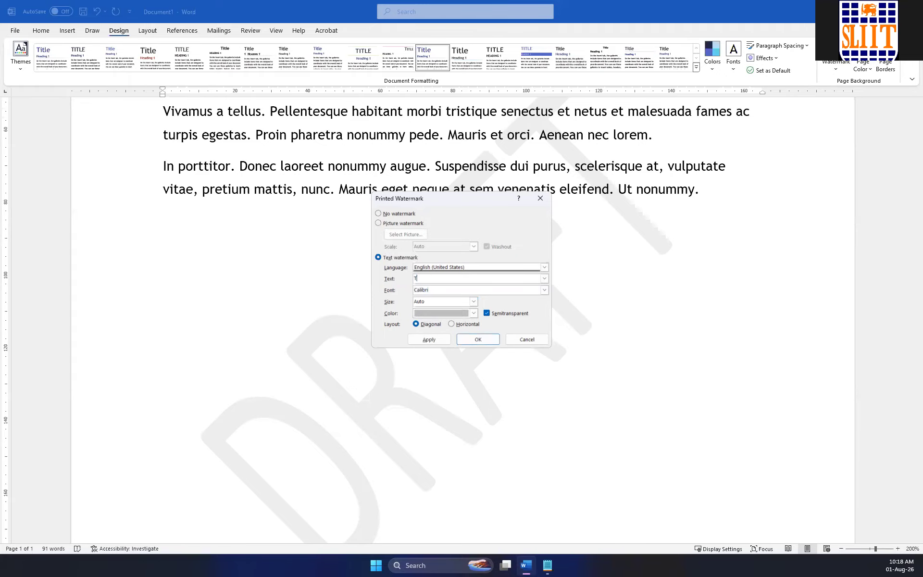
left_click(428, 338)
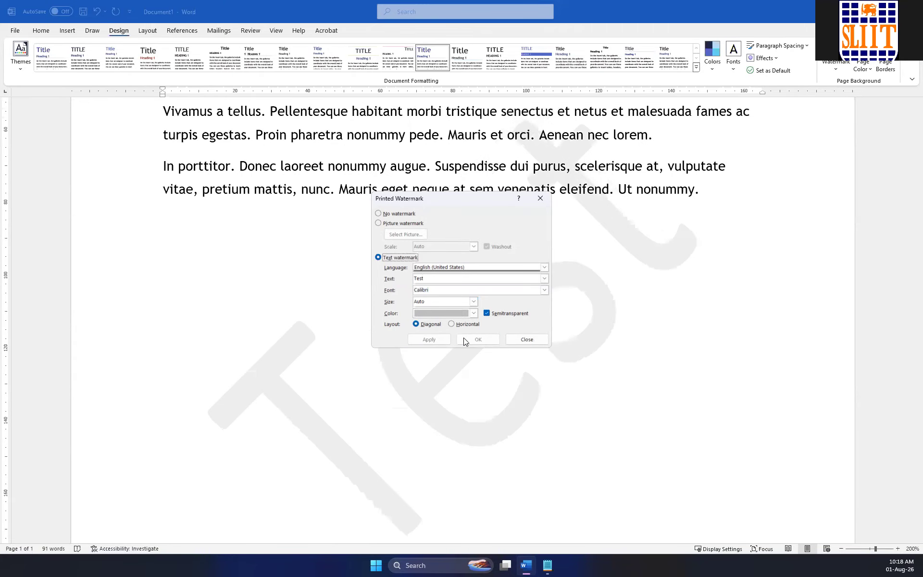
left_click(540, 338)
scroll(587, 257, "up", 5)
scroll(536, 270, "down", 8)
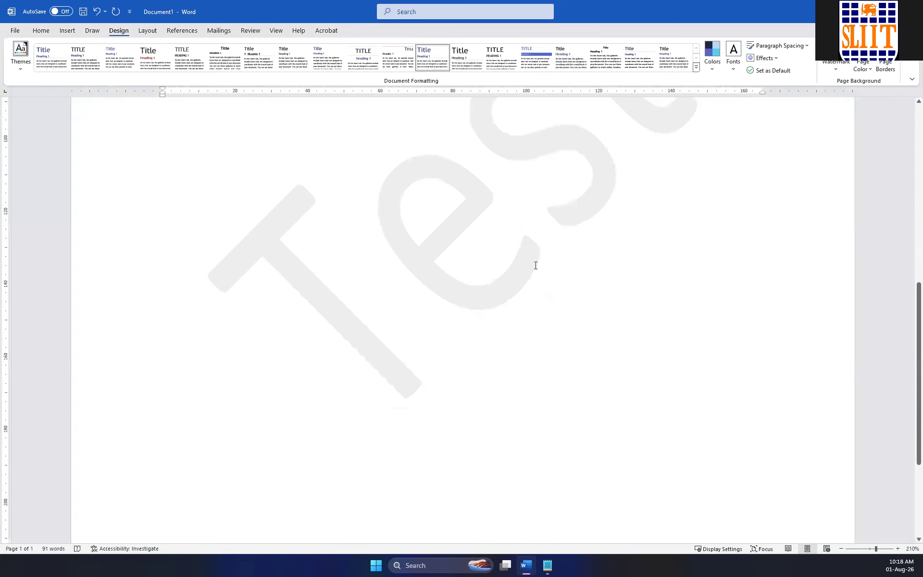
scroll(535, 265, "up", 8)
scroll(536, 264, "down", 12, "ctrl")
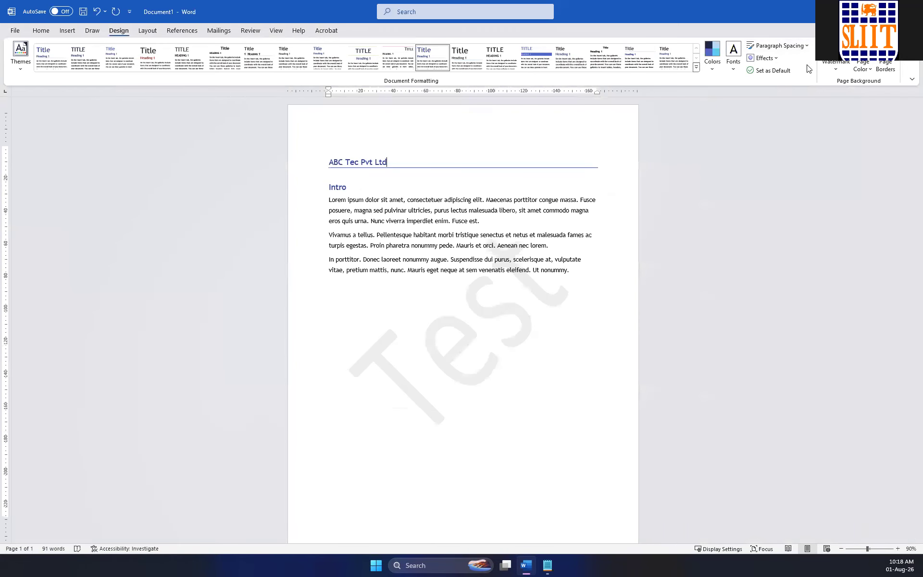
View the picture watermark options in the custom watermark settings and remove the watermark from the page.
left_click(834, 67)
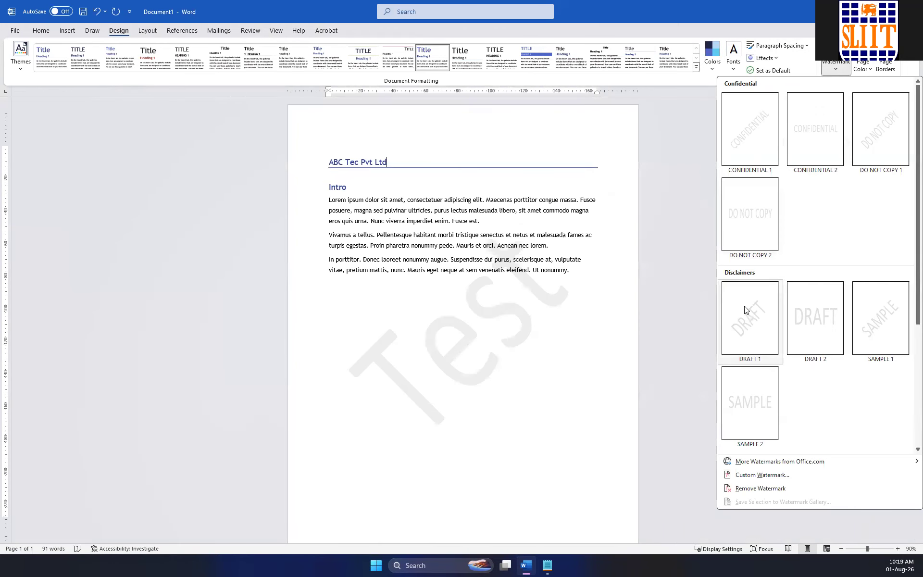
left_click(763, 473)
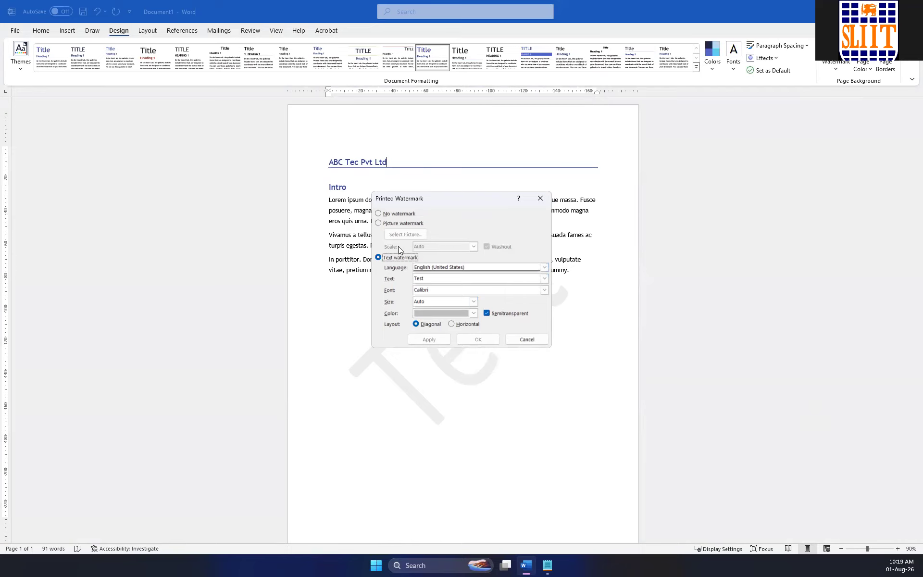
left_click(385, 224)
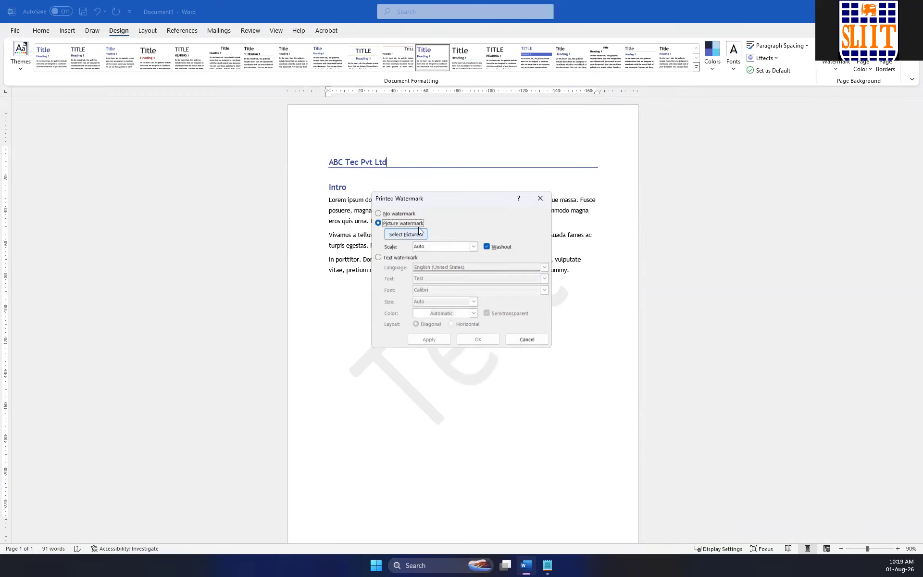
left_click(384, 214)
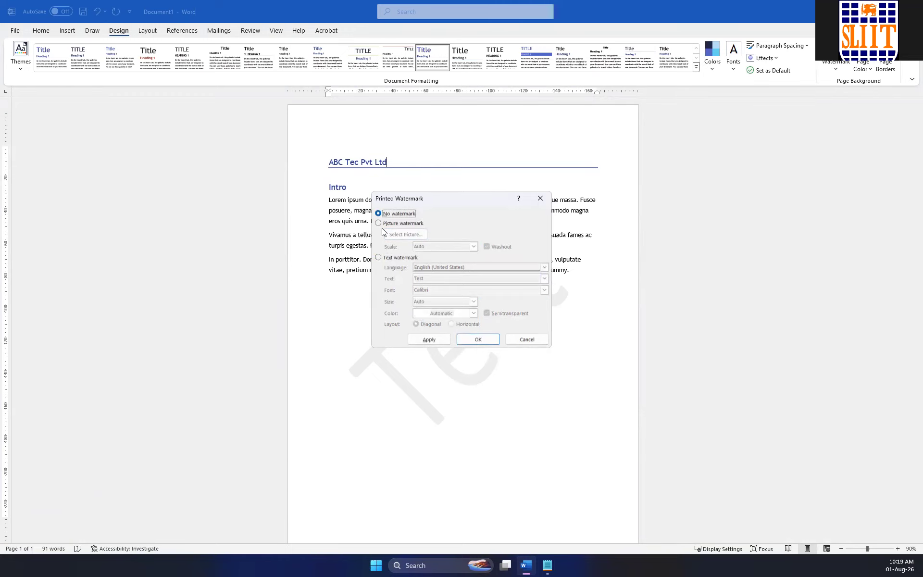
left_click(488, 341)
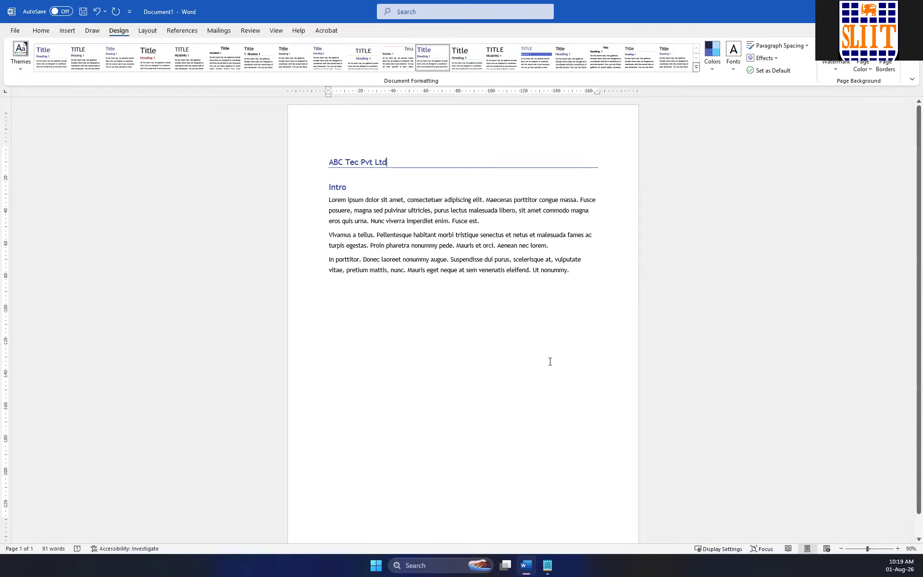
left_click(842, 68)
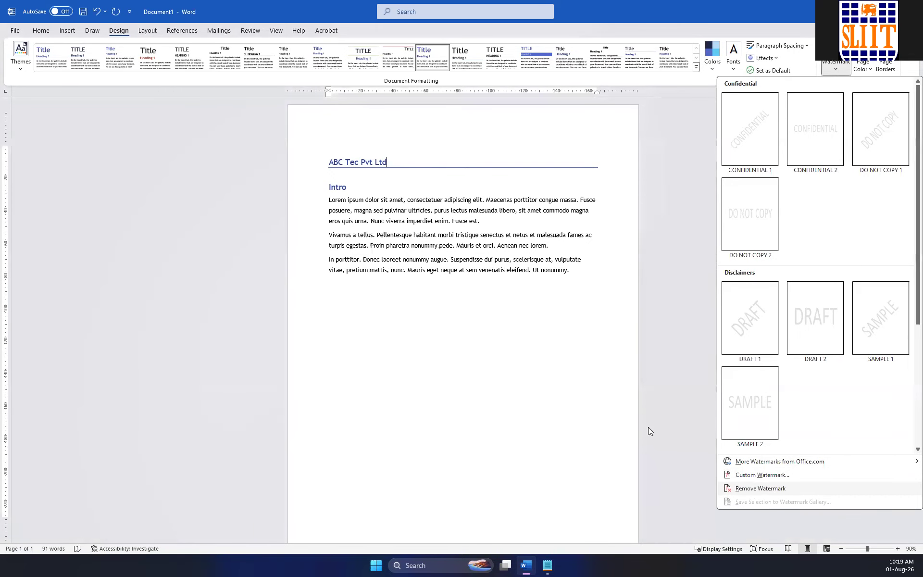
left_click(646, 231)
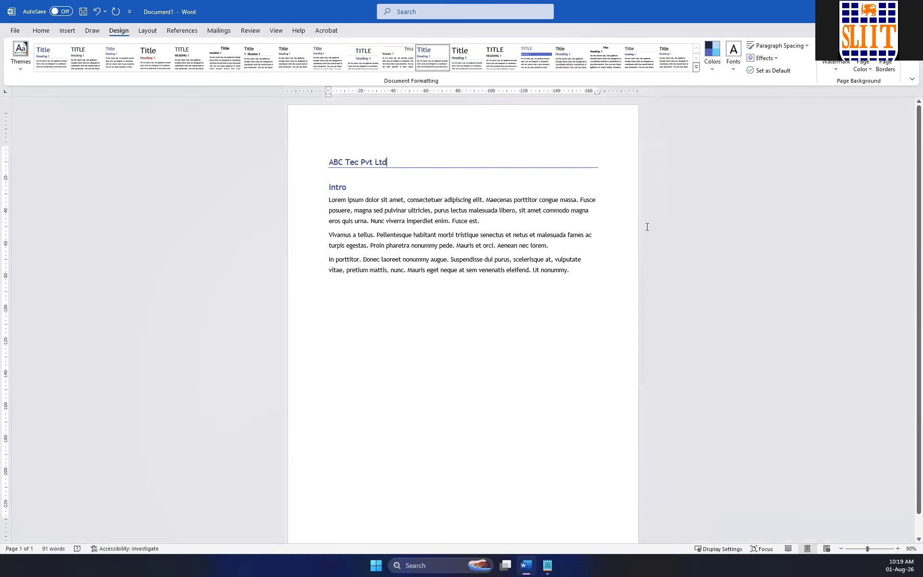
Preview several texture fills for the page background, including Denim and Granite, and apply the light tan paper-like texture.
left_click(868, 68)
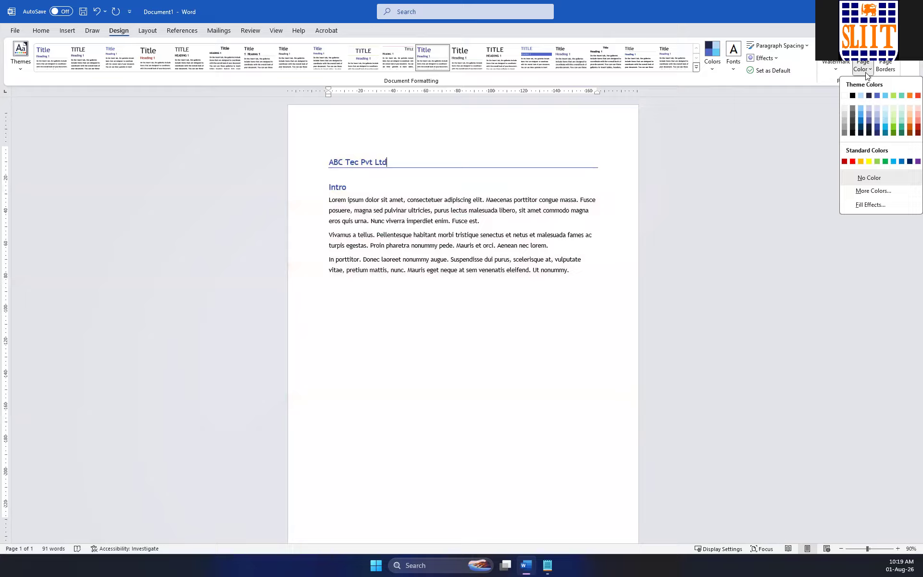
left_click(871, 205)
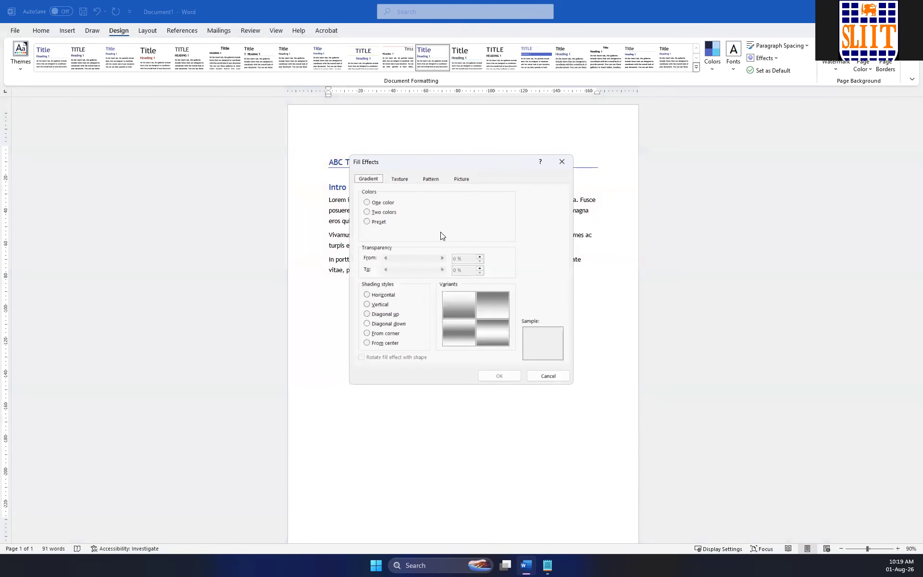
left_click_drag(406, 161, 742, 177)
left_click(740, 195)
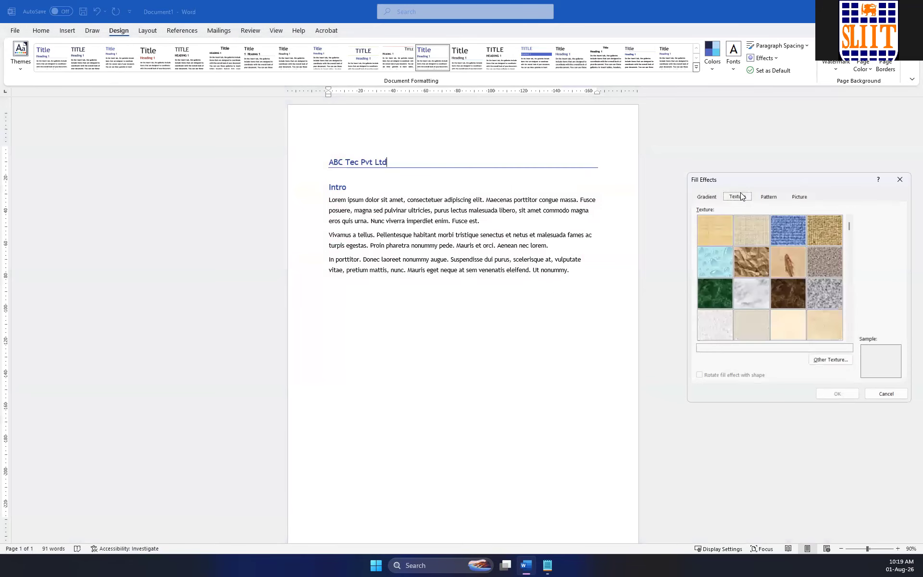
left_click(754, 235)
left_click(788, 234)
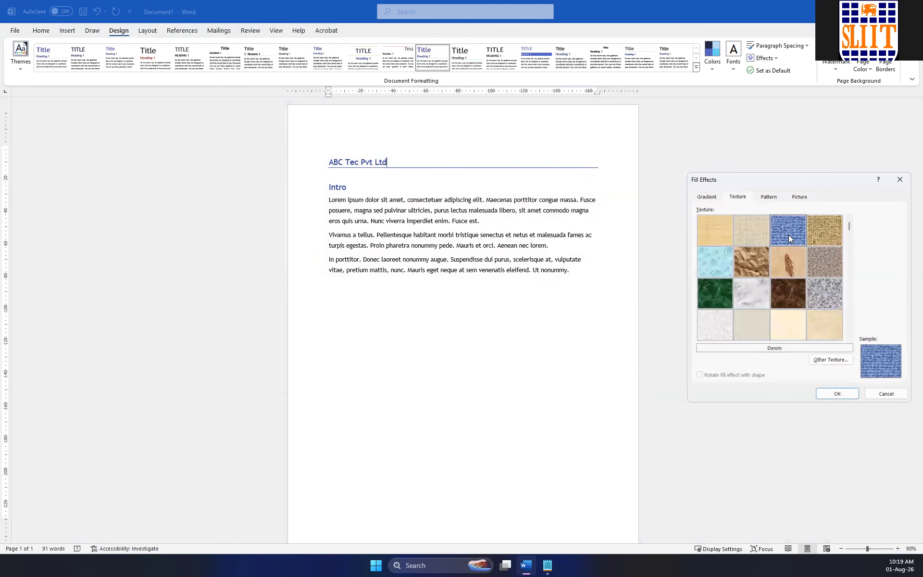
left_click(826, 228)
left_click(711, 323)
left_click(834, 303)
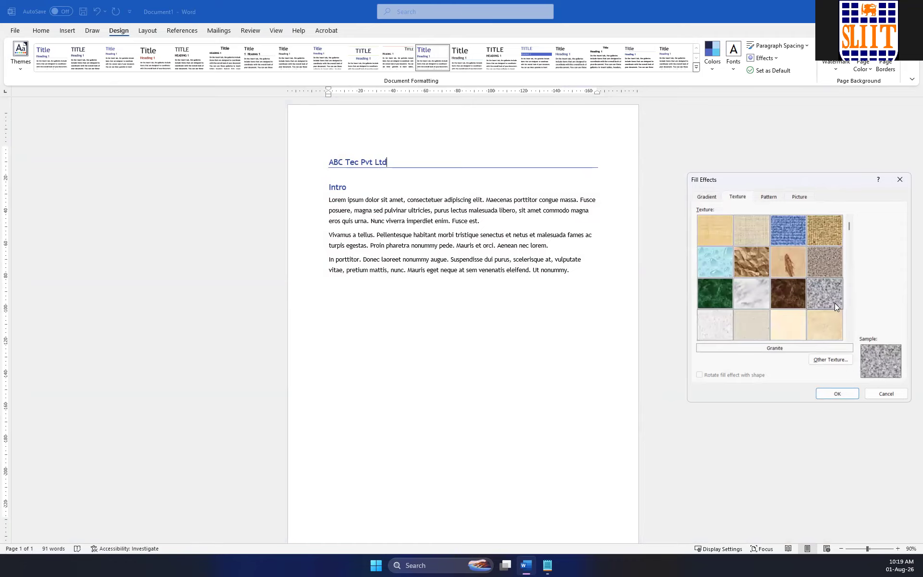
left_click(831, 331)
left_click(838, 392)
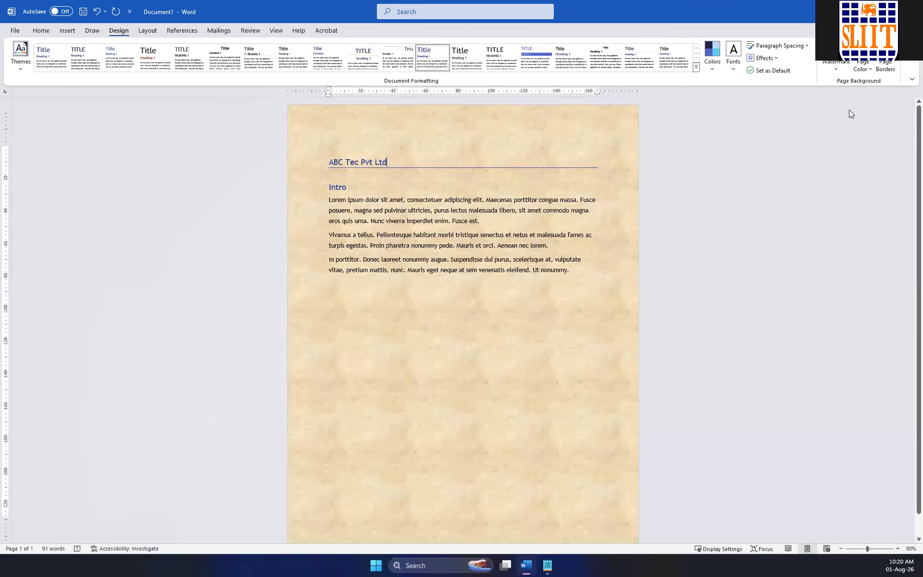
Set up a two-colour gradient as the page background fill with light blue as the first colour.
left_click(862, 69)
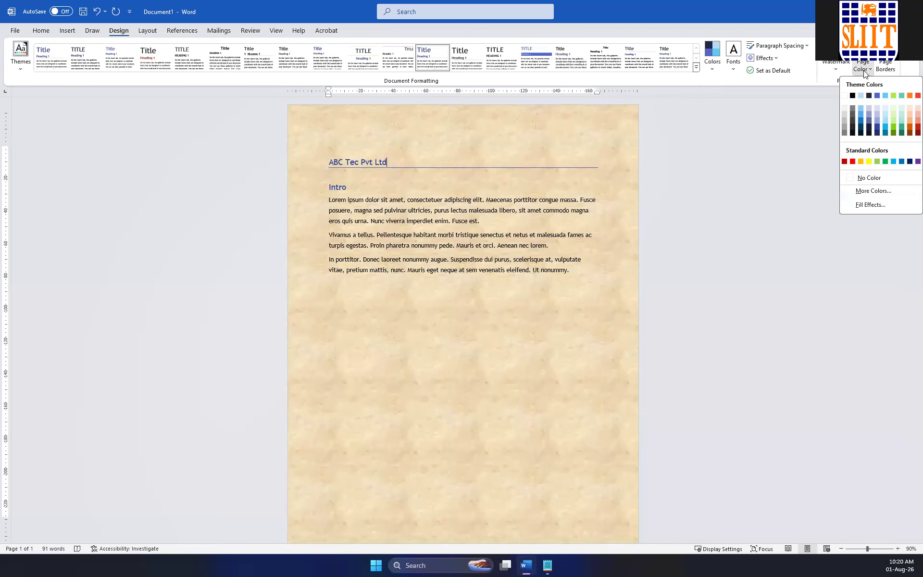
left_click(879, 205)
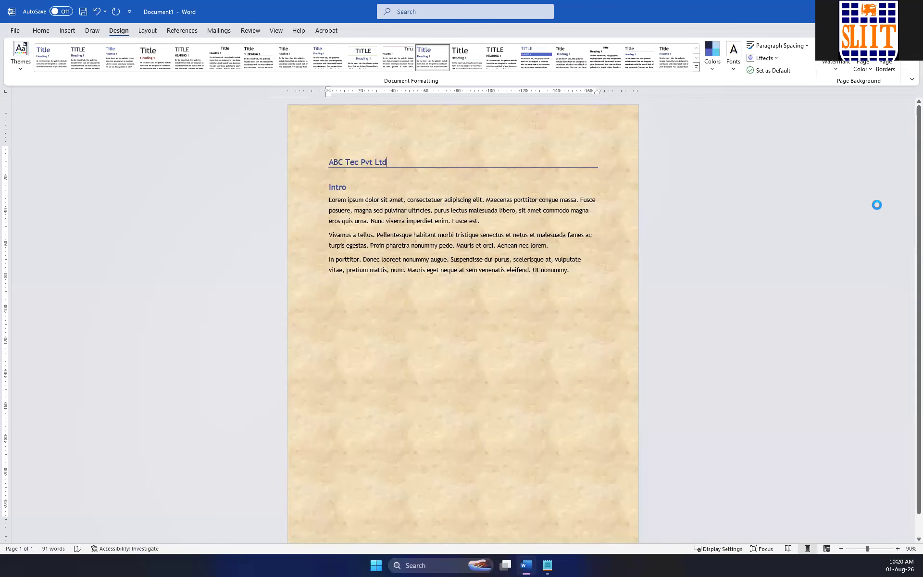
left_click(704, 197)
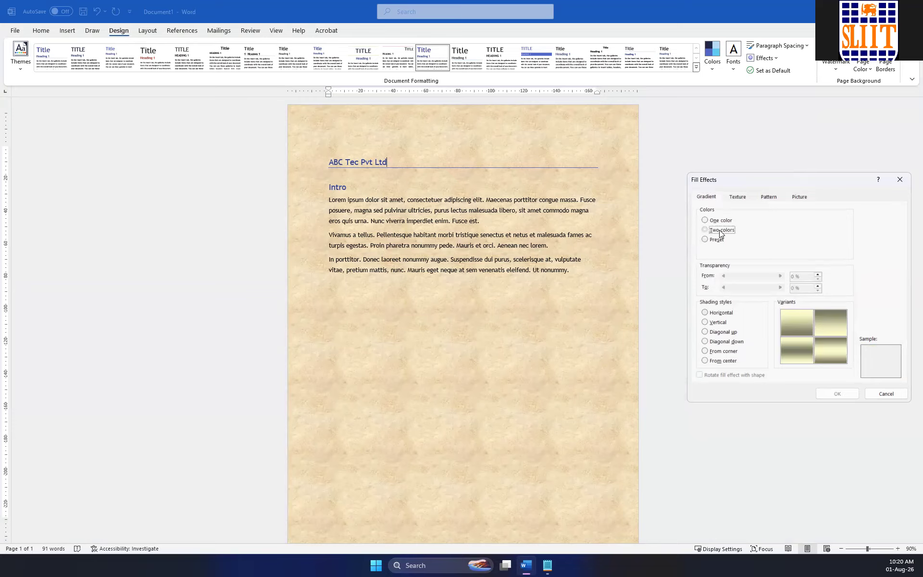
left_click(704, 230)
left_click(830, 228)
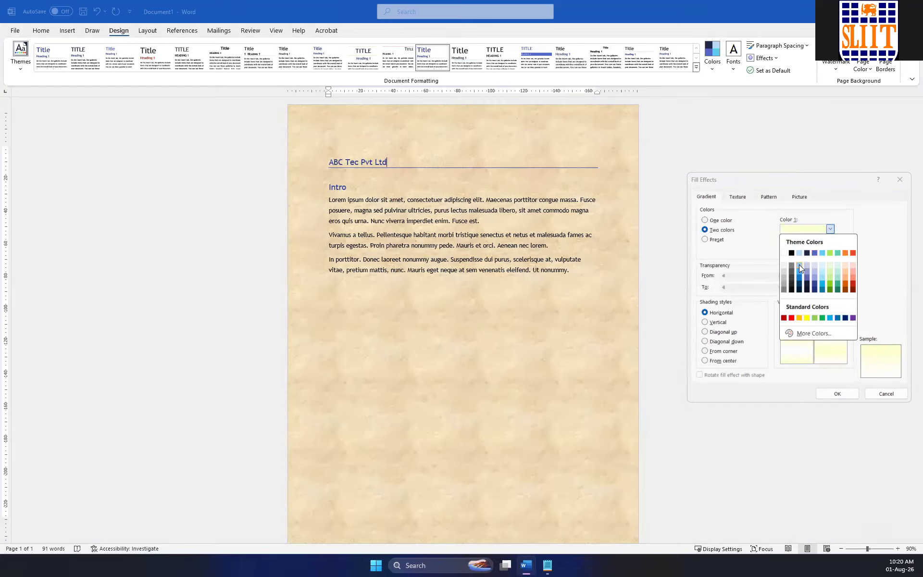
left_click(799, 266)
Set the gradient's second colour to light green and apply the horizontal gradient to the page background.
left_click(830, 249)
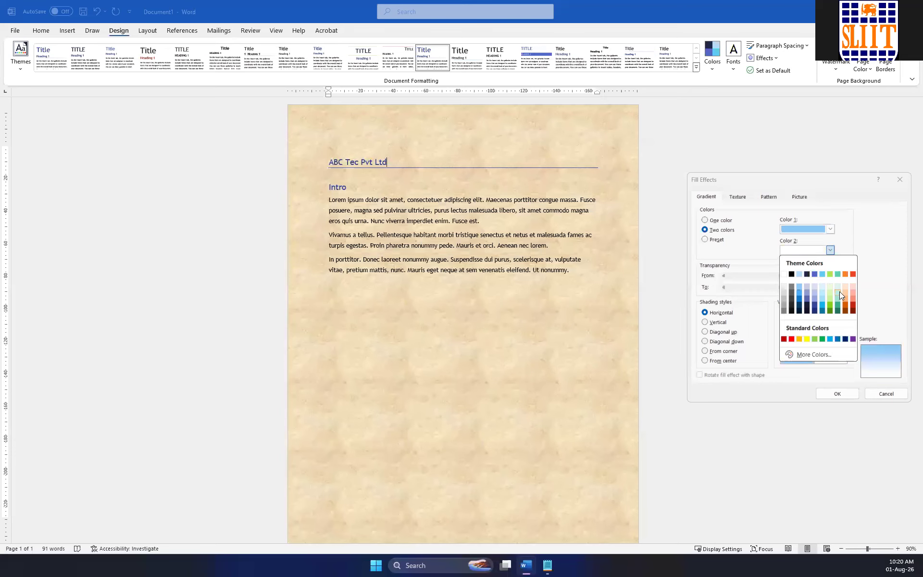
left_click(837, 294)
left_click(830, 251)
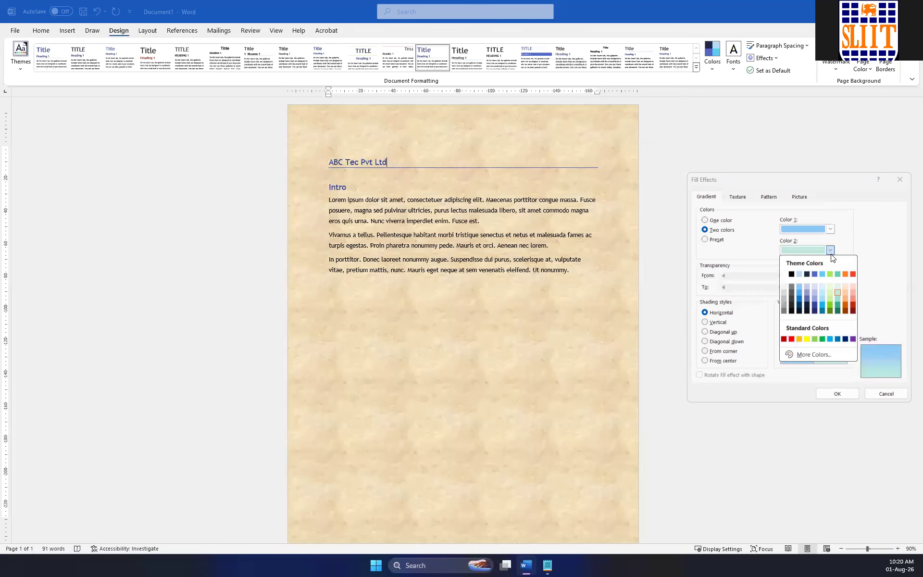
left_click(830, 286)
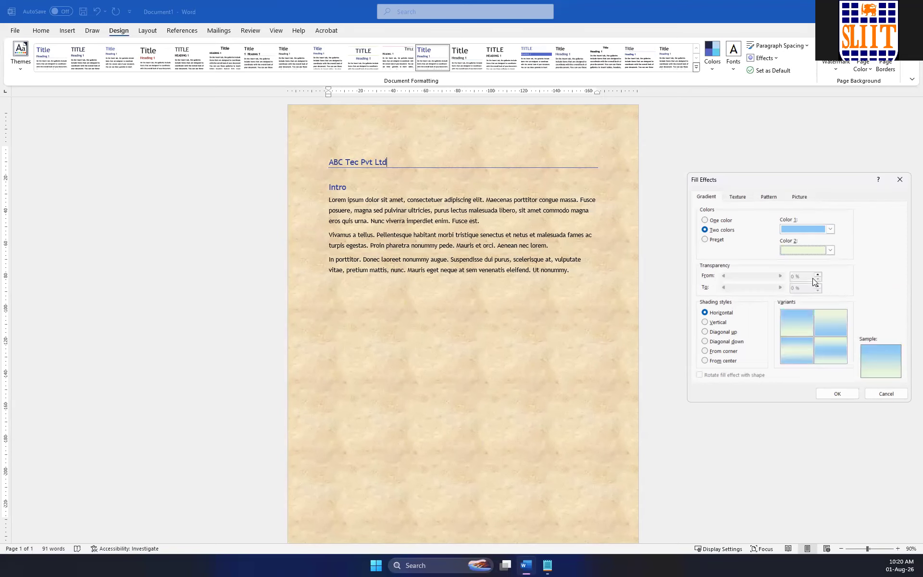
left_click(843, 398)
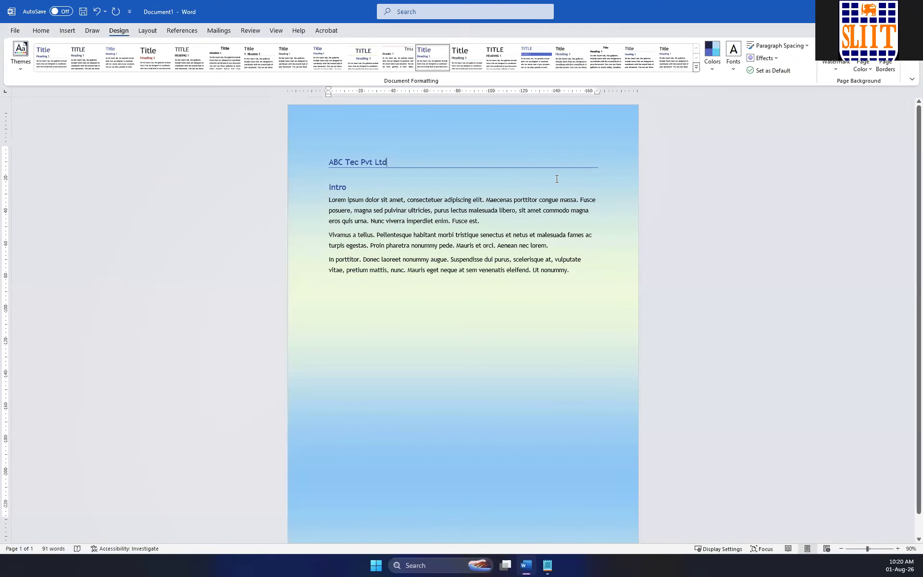
Apply the Early Sunset preset gradient with horizontal shading to the page background.
left_click(864, 72)
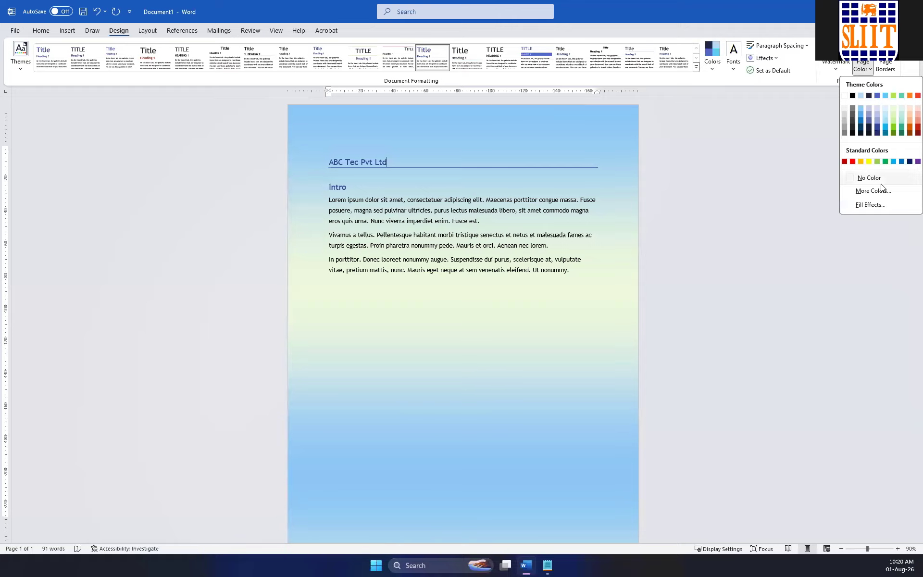
left_click(883, 201)
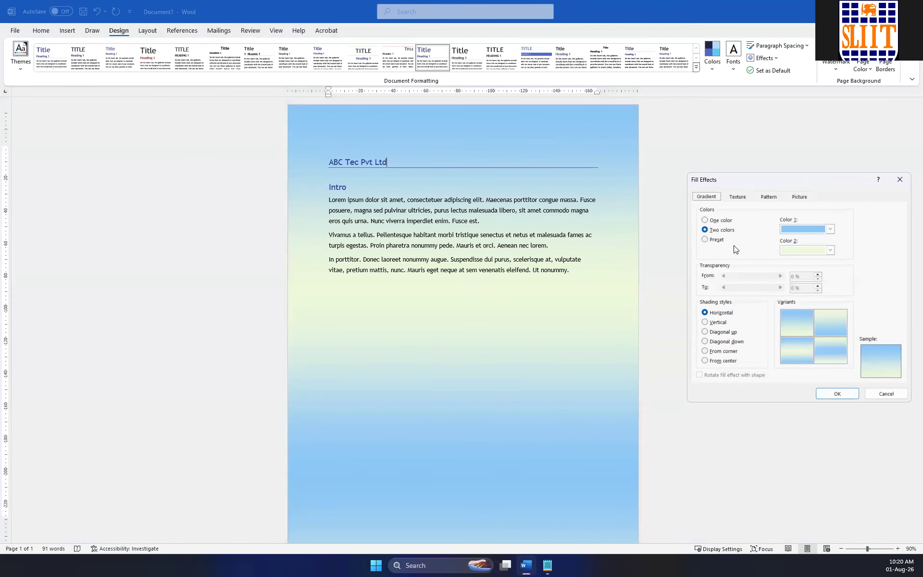
left_click(717, 243)
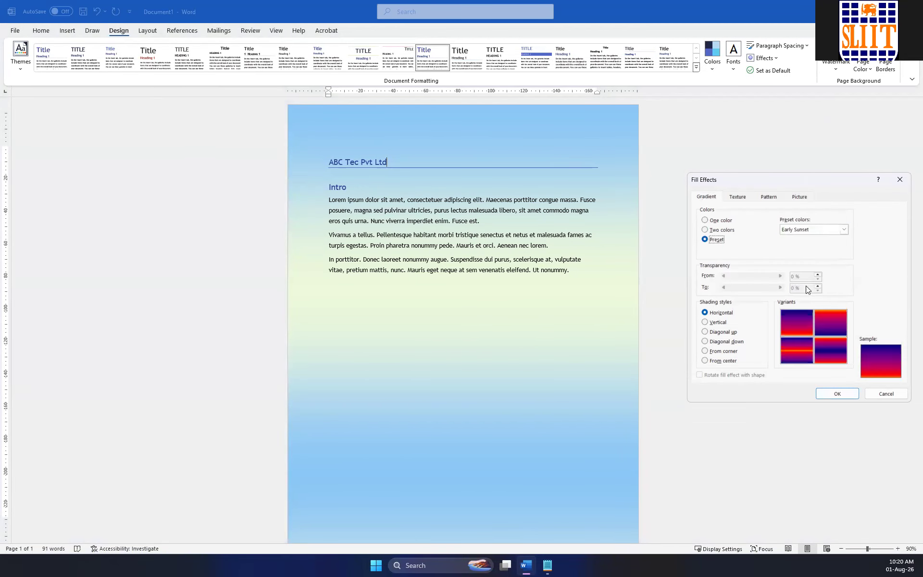
left_click(835, 394)
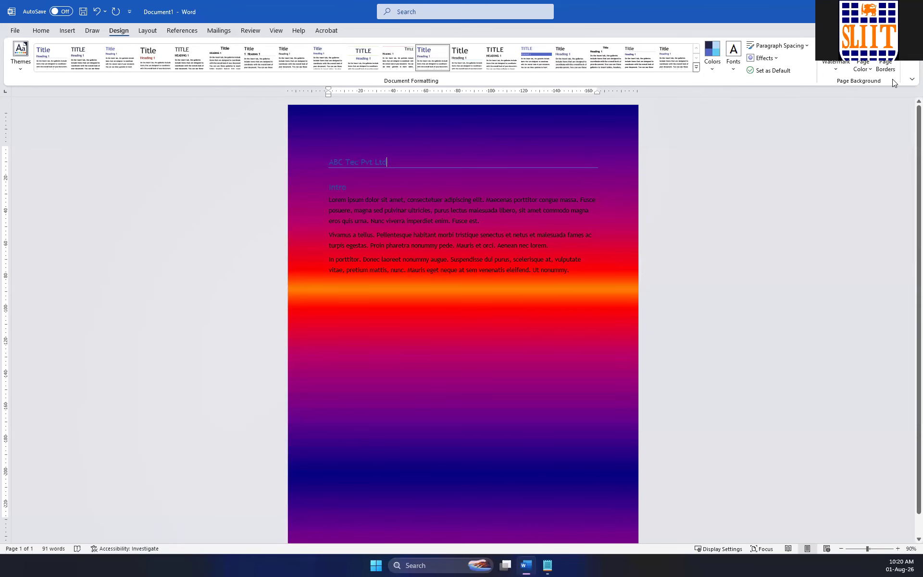
Apply the Late Sunset preset gradient with horizontal shading to the page background.
left_click(868, 70)
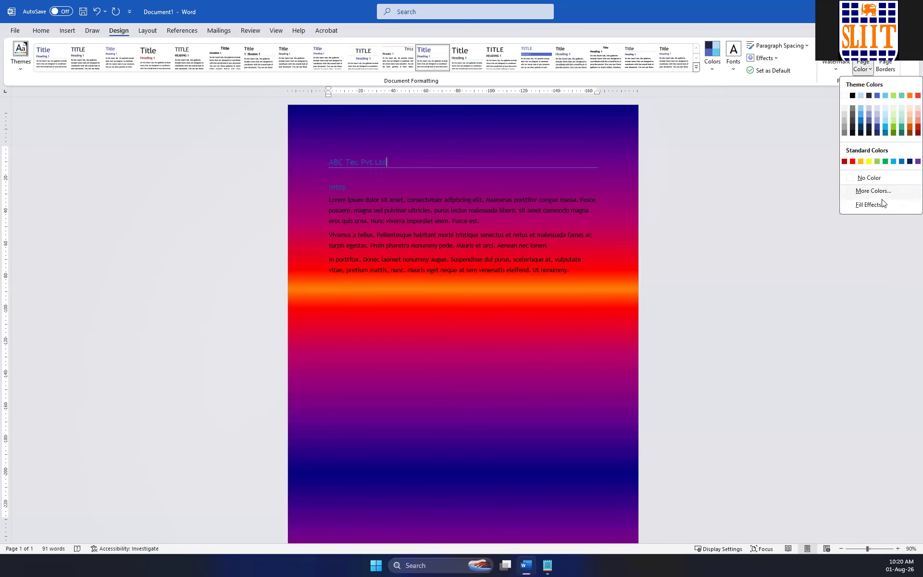
left_click(870, 204)
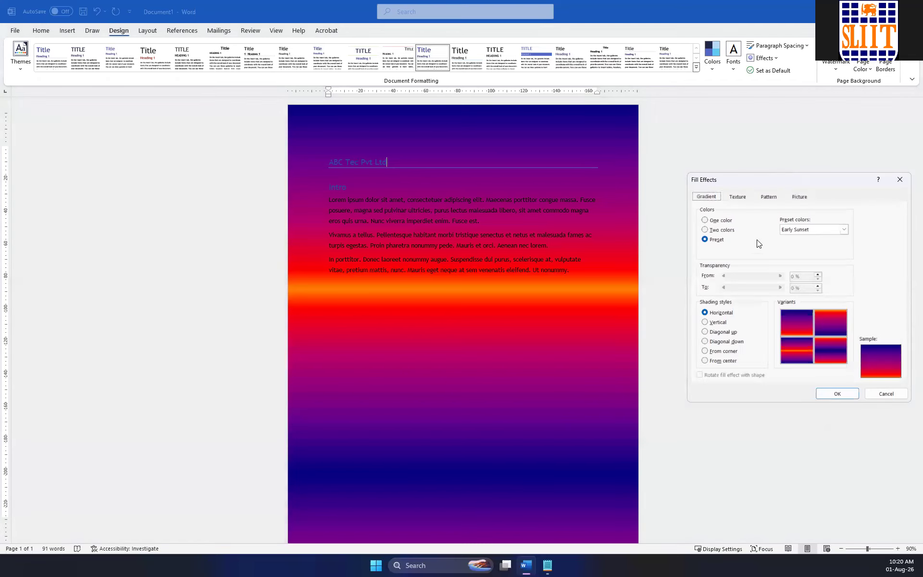
left_click(843, 230)
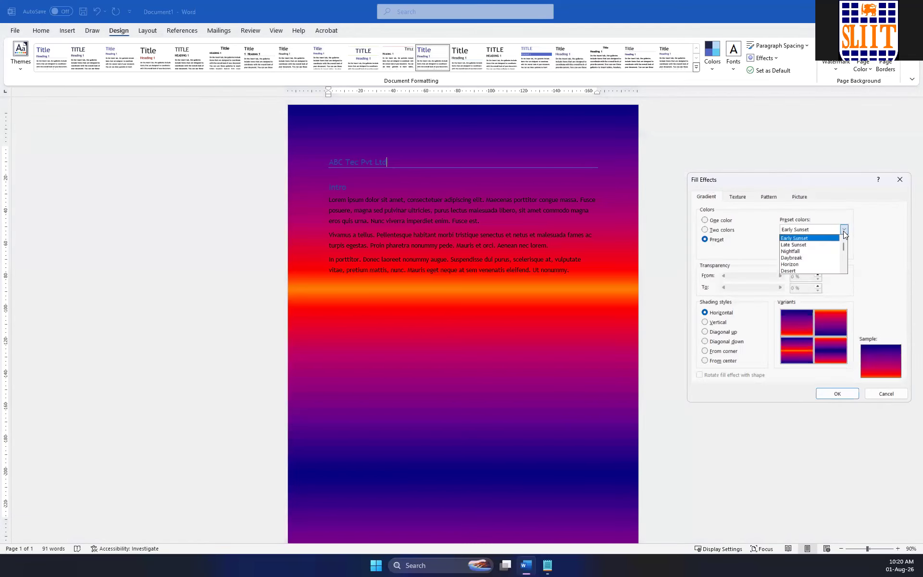
left_click(823, 245)
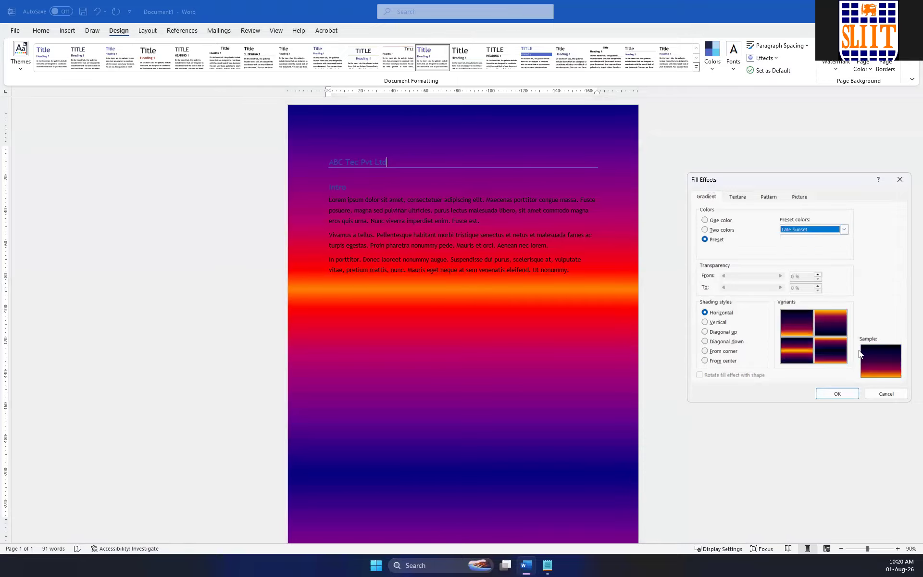
left_click(837, 394)
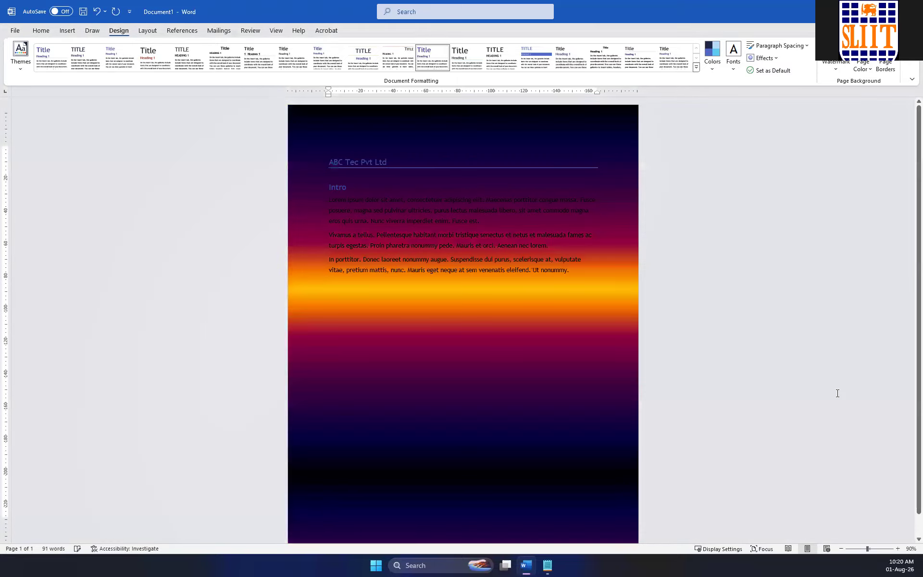
Change the page background's preset gradient to Daybreak with horizontal shading.
left_click(863, 65)
left_click(879, 206)
left_click(822, 230)
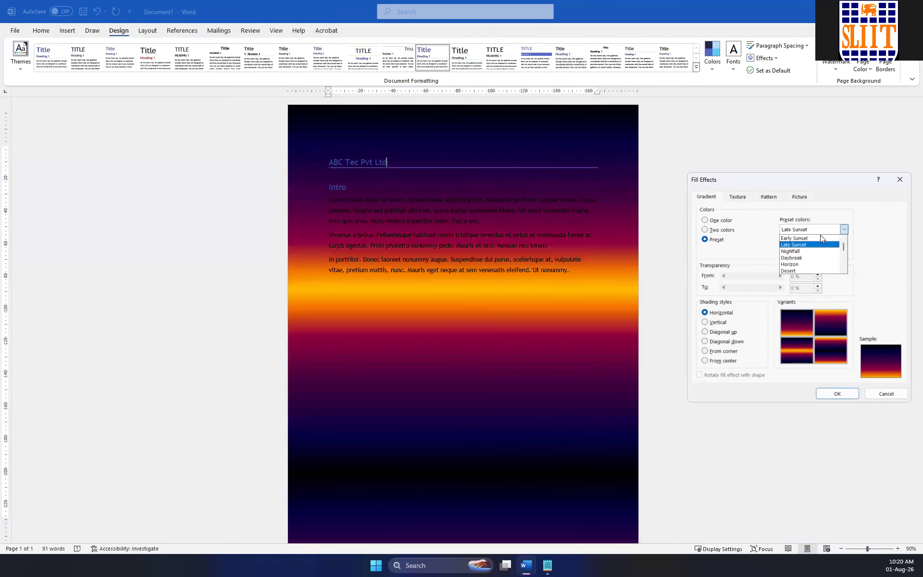
left_click(812, 258)
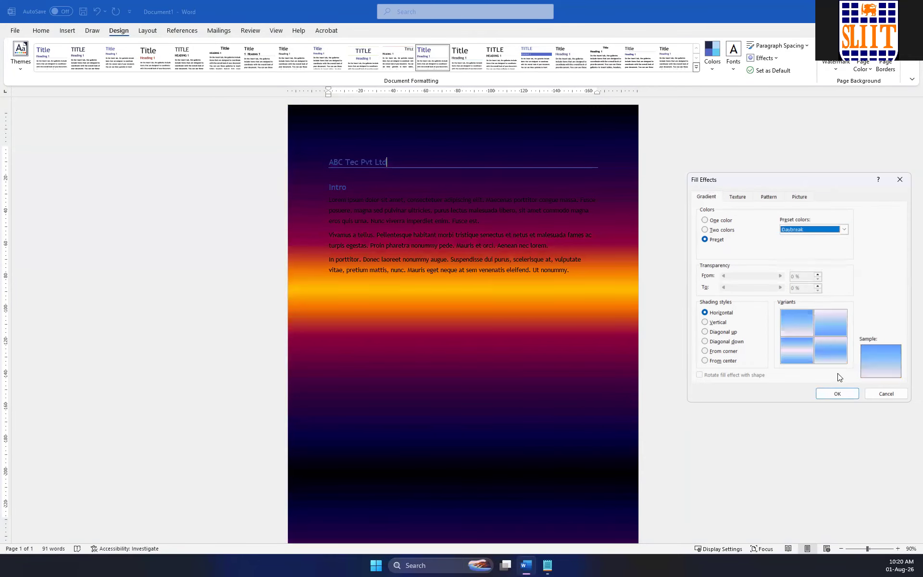
left_click(837, 393)
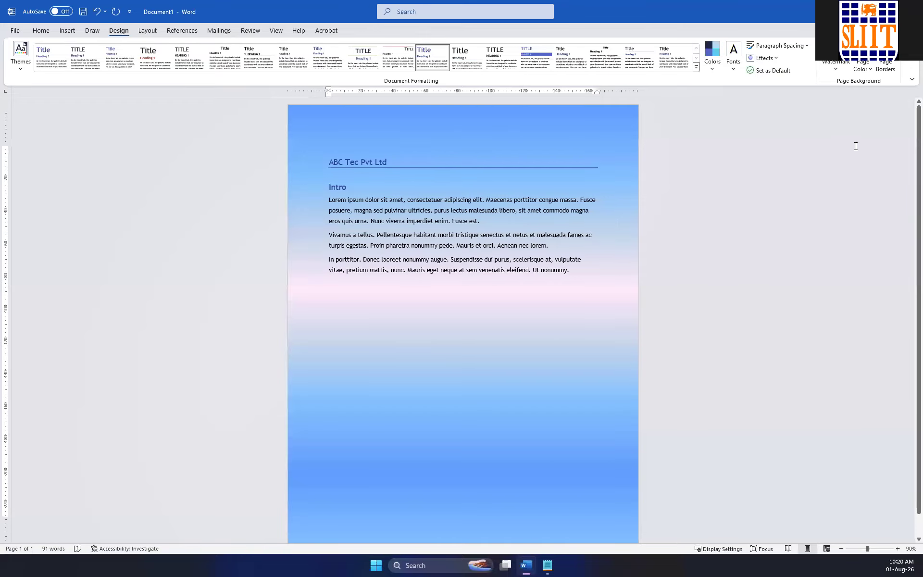
Try the Vertical, Diagonal down and From corner shading styles for the Daybreak gradient and apply From center to the page background.
left_click(866, 72)
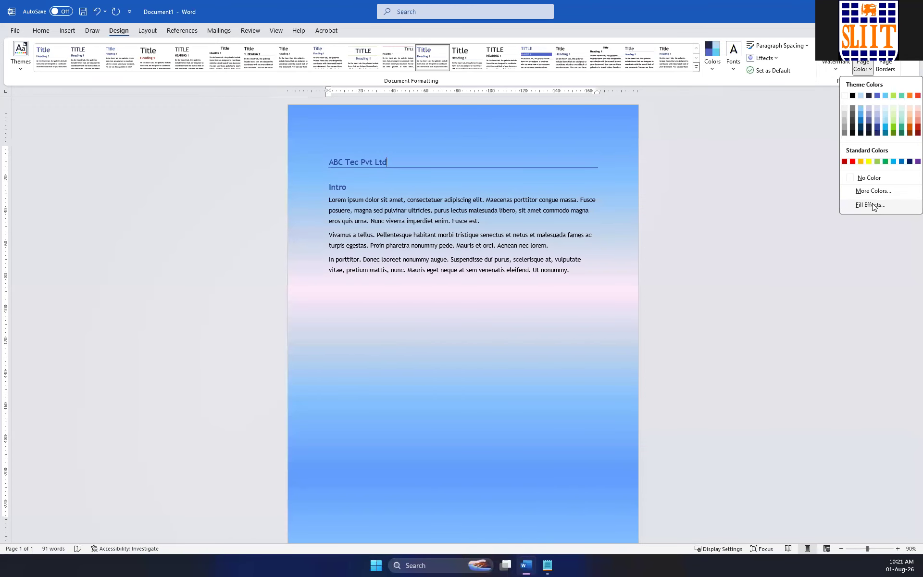
left_click(871, 205)
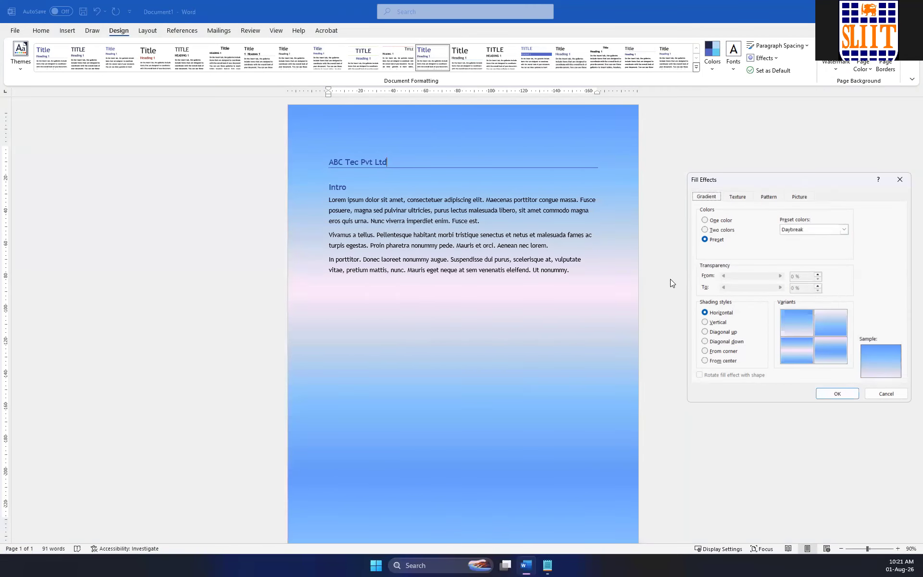
left_click(704, 321)
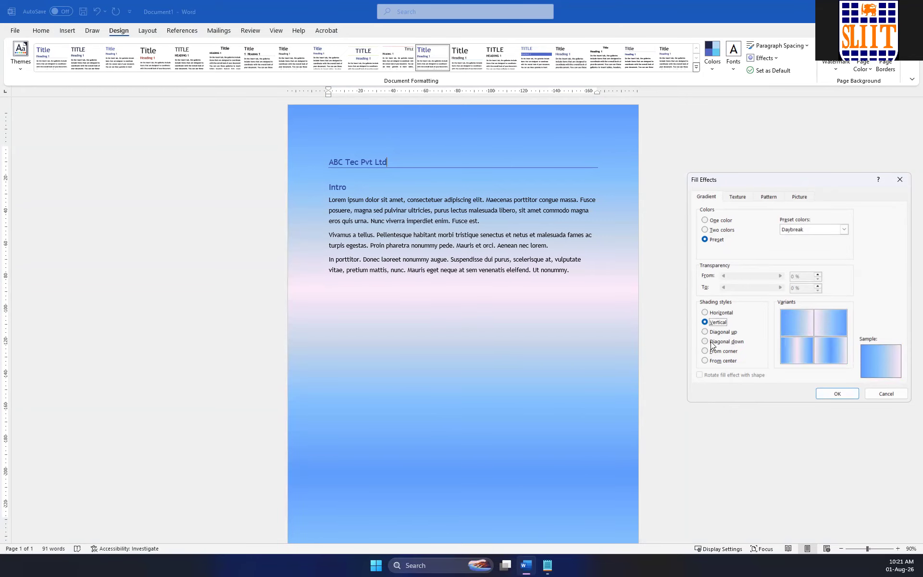
left_click(710, 341)
left_click(702, 352)
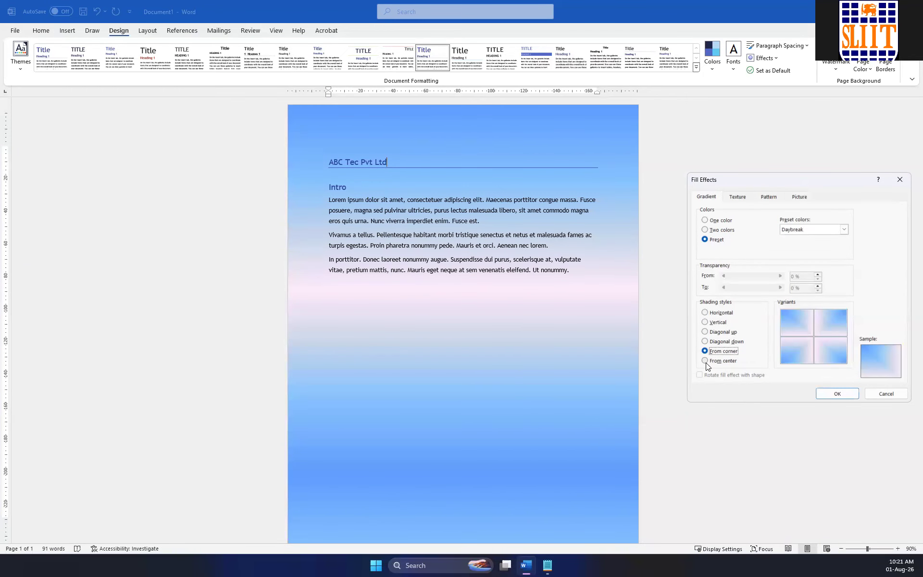
left_click(704, 360)
left_click(836, 393)
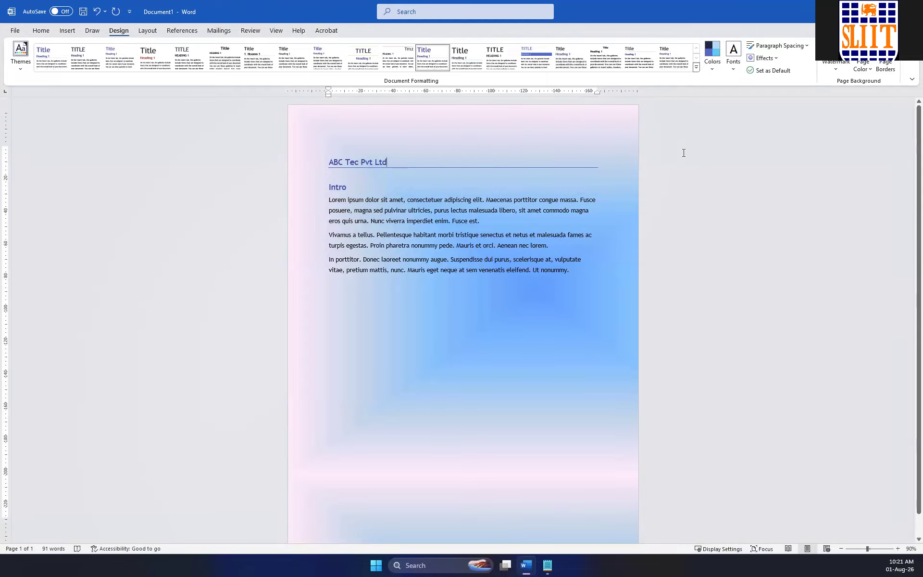
Add a Box page border with a thin solid ½ pt line to the whole document.
left_click(885, 67)
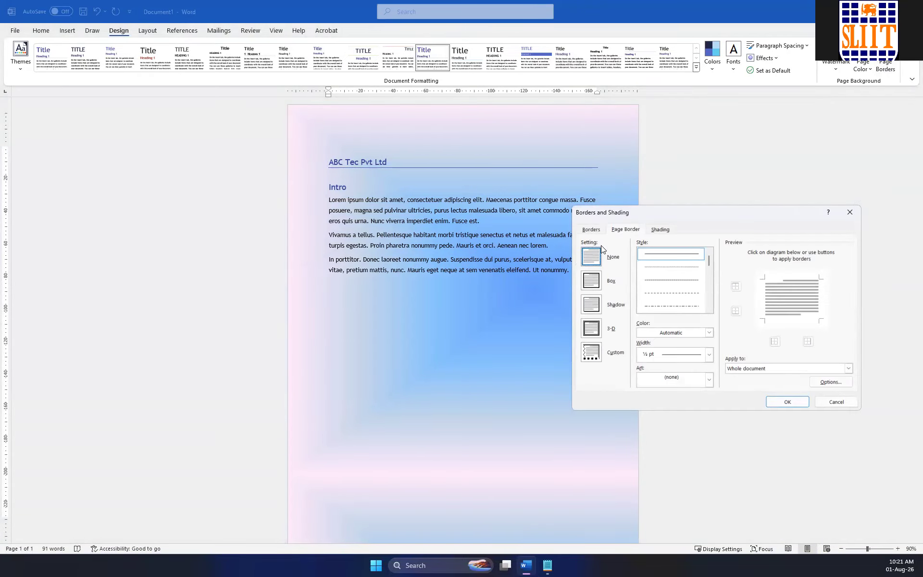
left_click(595, 283)
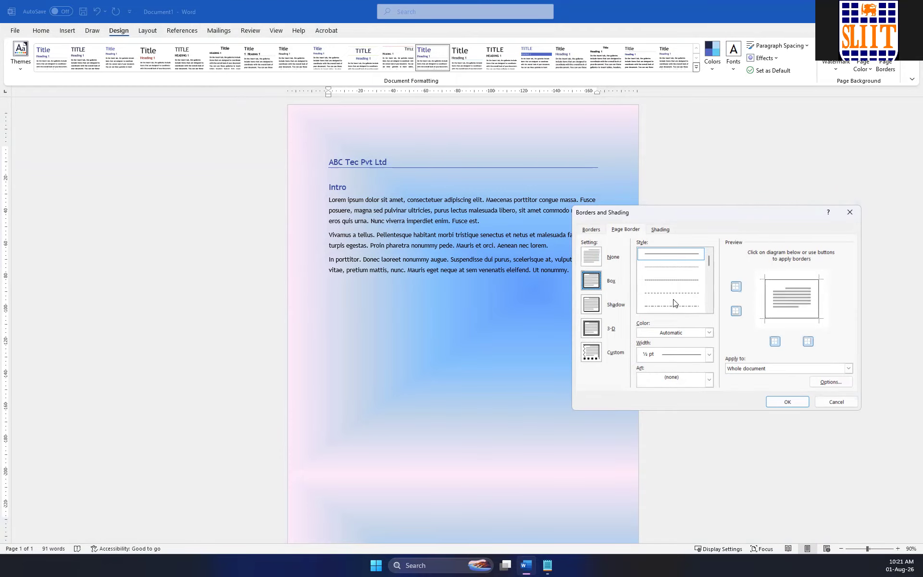
left_click(787, 402)
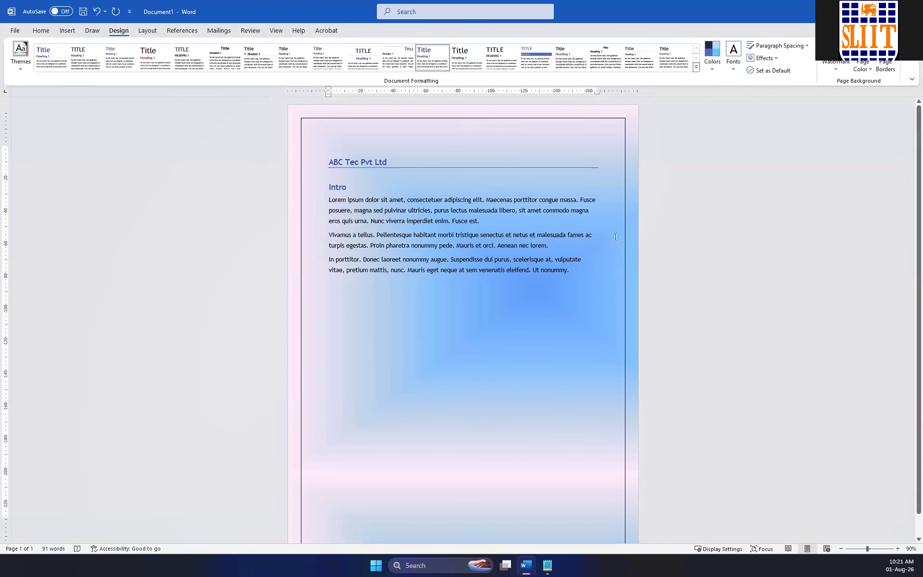
Remove the thin box border from the page by setting the page border to None.
left_click(896, 70)
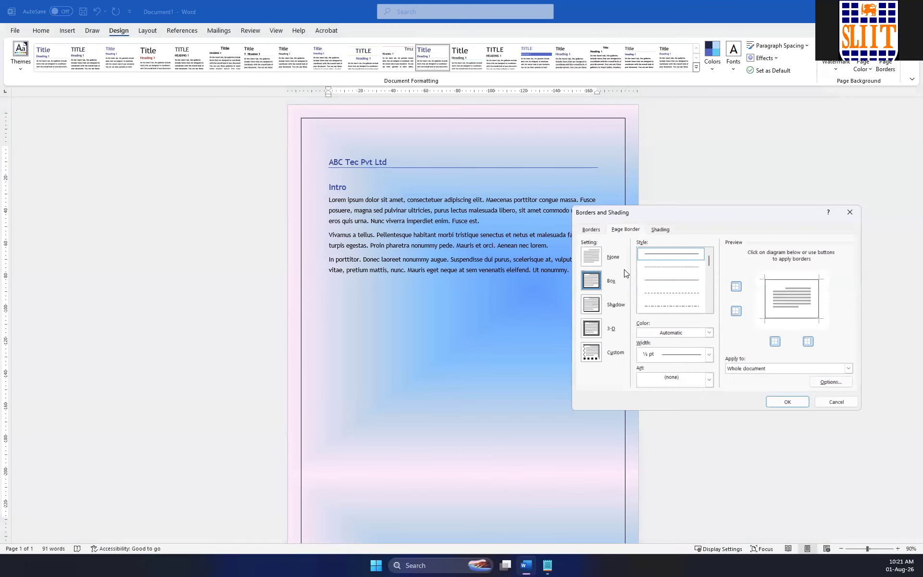
left_click(598, 261)
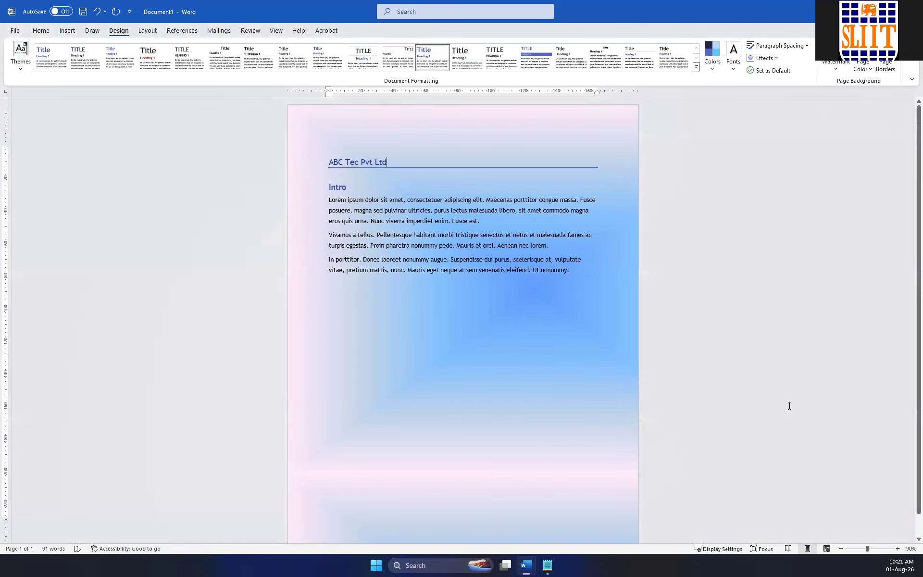
left_click(787, 402)
Apply a Box page border in the thick multi-line style at ½ pt to the whole document.
left_click(885, 66)
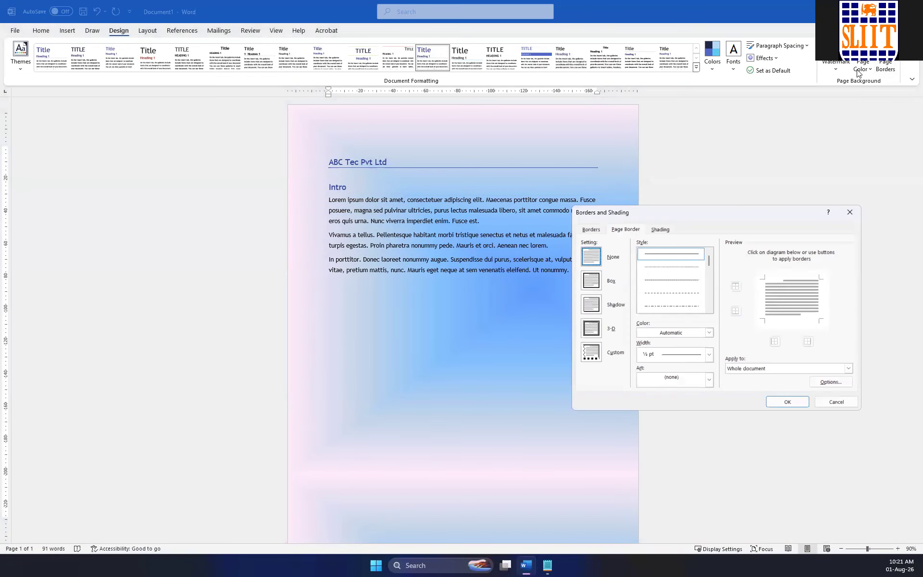
left_click(590, 283)
scroll(701, 274, "down", 2)
left_click(675, 305)
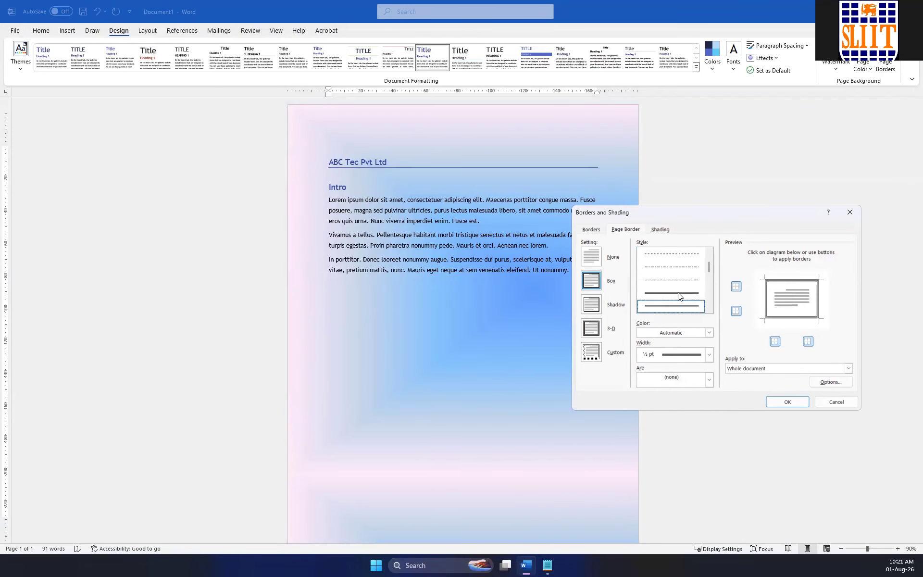
left_click(784, 402)
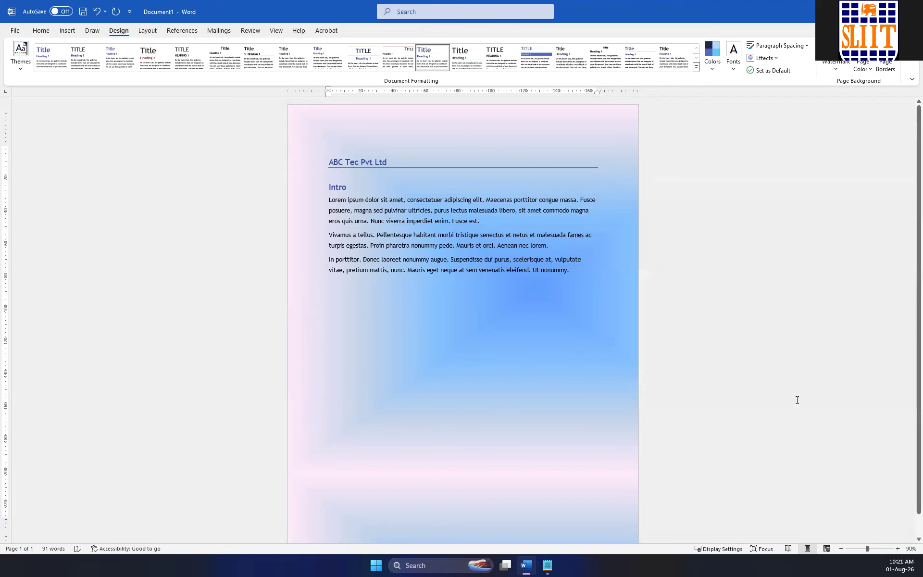
Remove the top and bottom edges of the page border, keeping only the left and right lines.
left_click(889, 65)
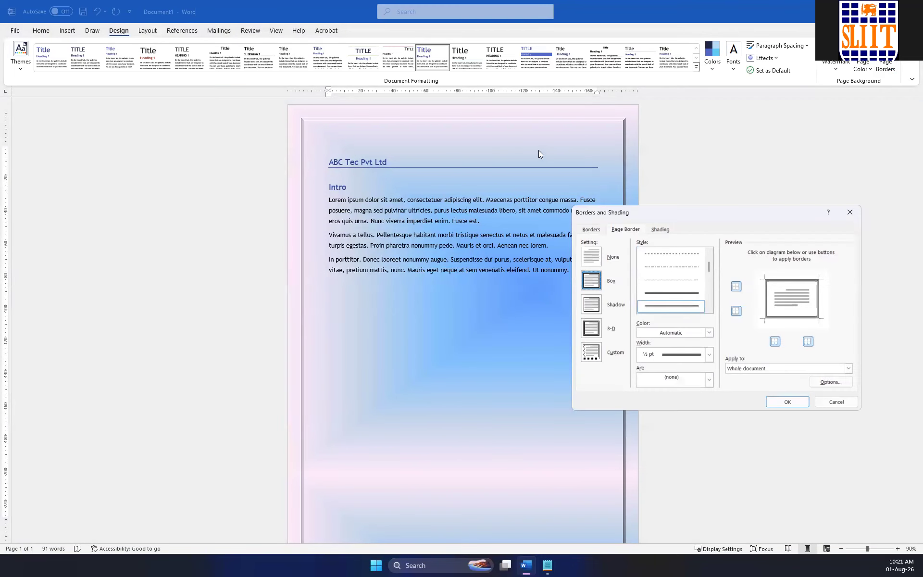
left_click(775, 341)
left_click(775, 341)
left_click(736, 310)
left_click(736, 287)
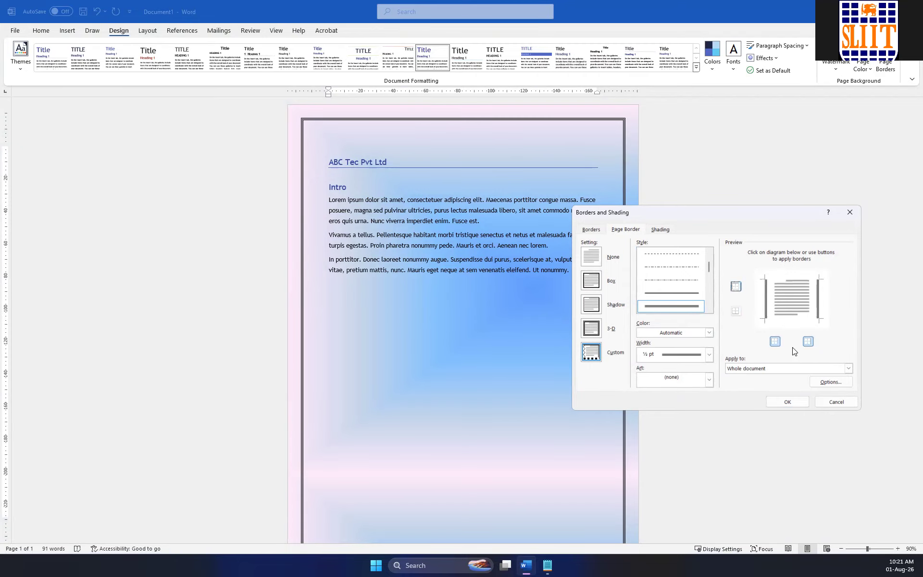
left_click(787, 401)
scroll(633, 218, "down", 1)
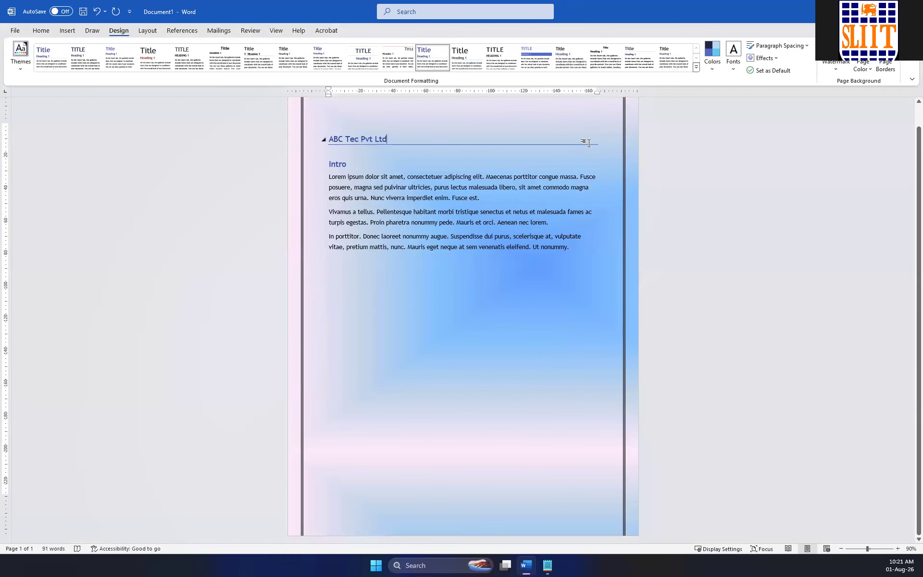
scroll(635, 228, "up", 1)
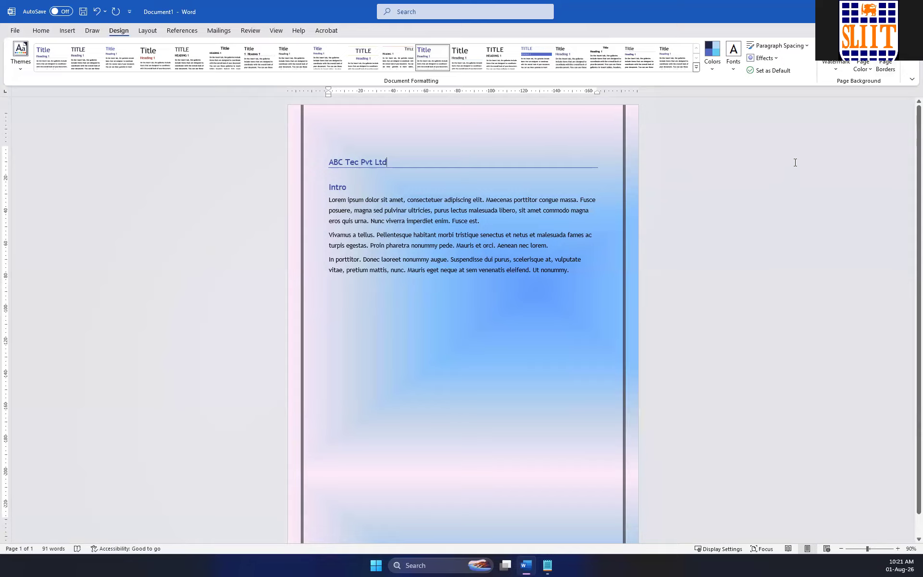
Change the page border to cover only the top and right edges of the page.
left_click(884, 65)
left_click(792, 279)
left_click(784, 301)
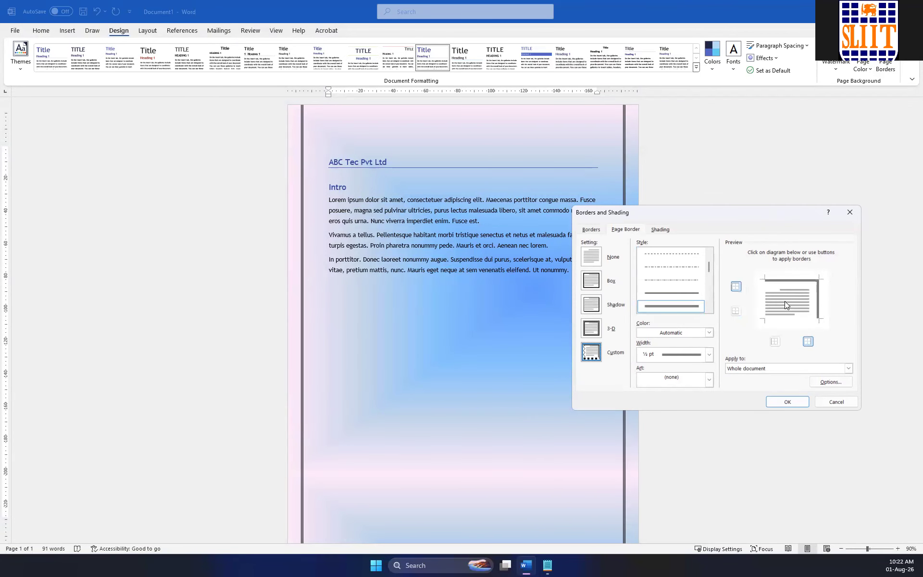
left_click(790, 401)
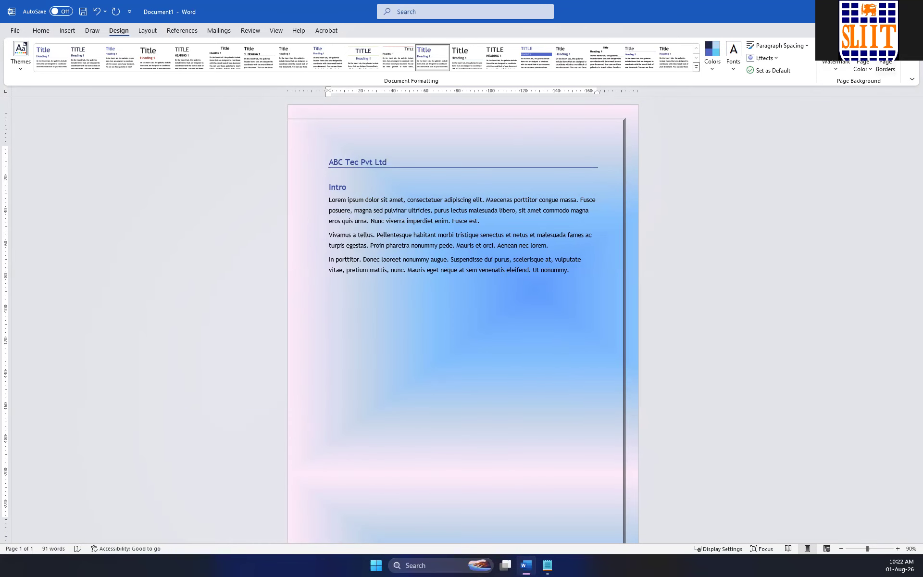
Restore the thick page border on all four sides, trying the 3-D setting and applying the Custom setting.
left_click(863, 70)
left_click(886, 68)
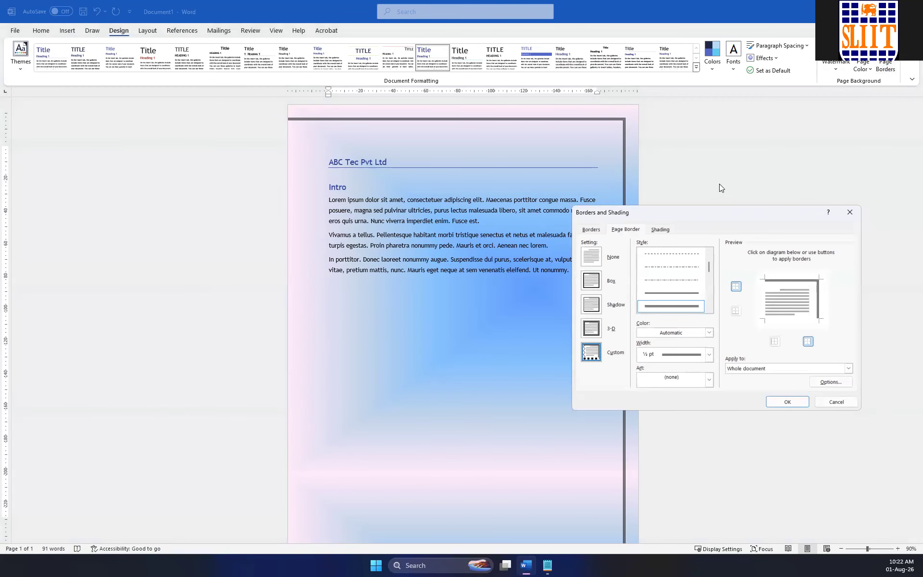
left_click(593, 330)
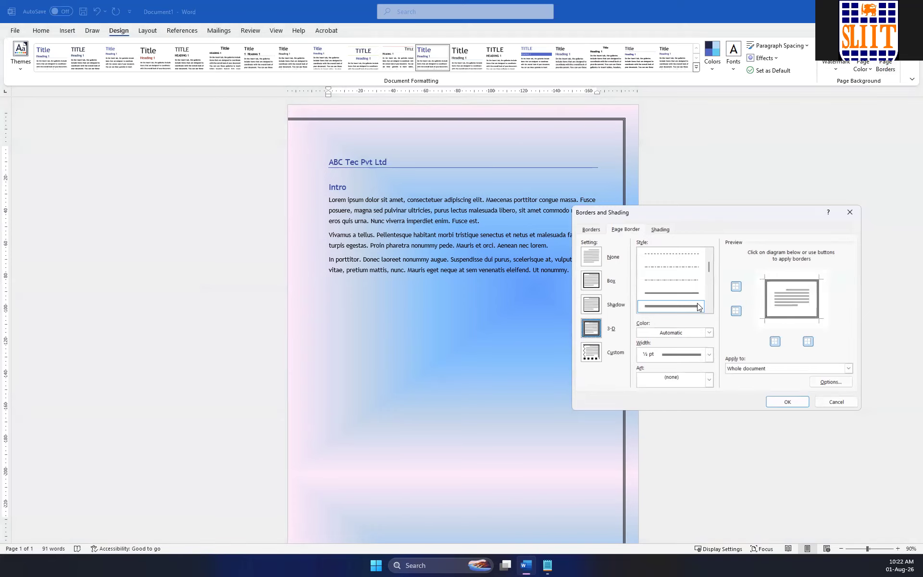
scroll(696, 307, "down", 1)
left_click(594, 353)
scroll(696, 287, "down", 3)
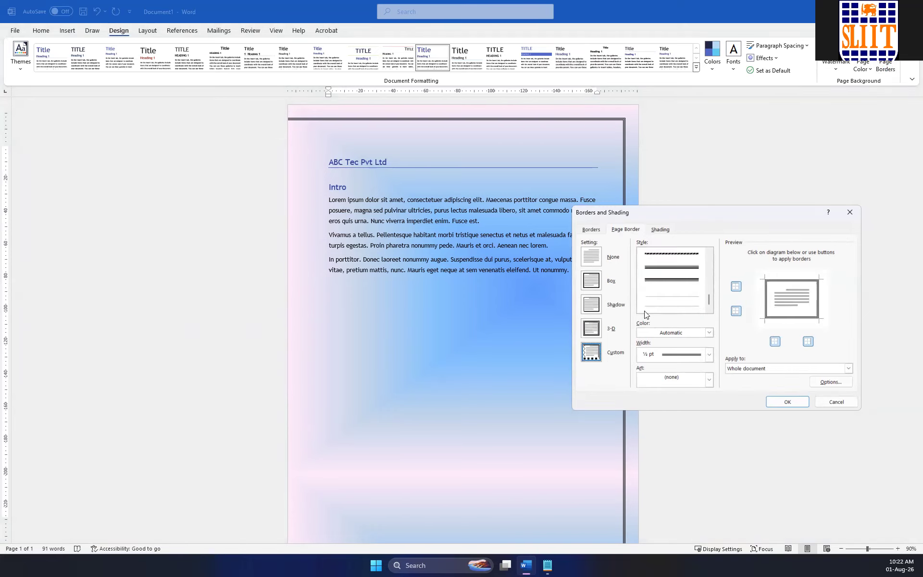
left_click(784, 400)
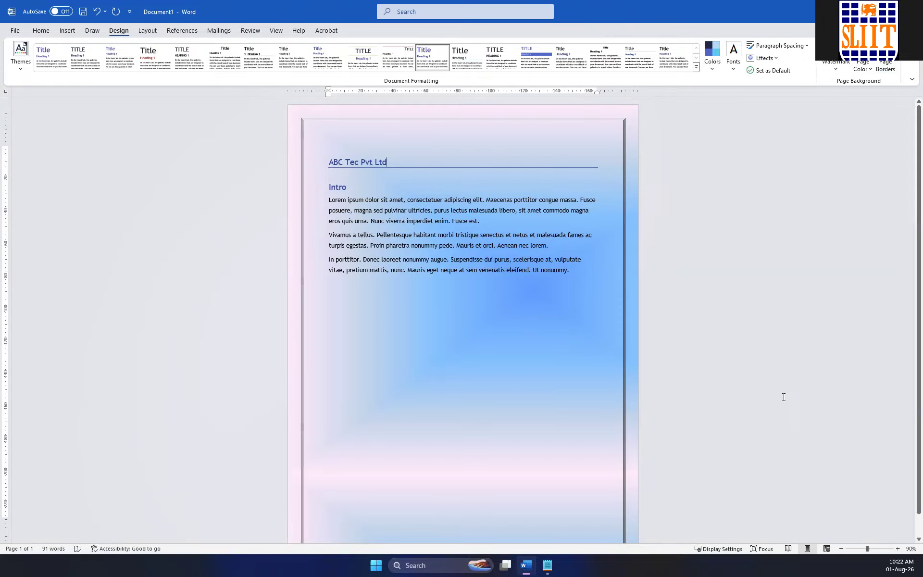
scroll(817, 264, "down", 1)
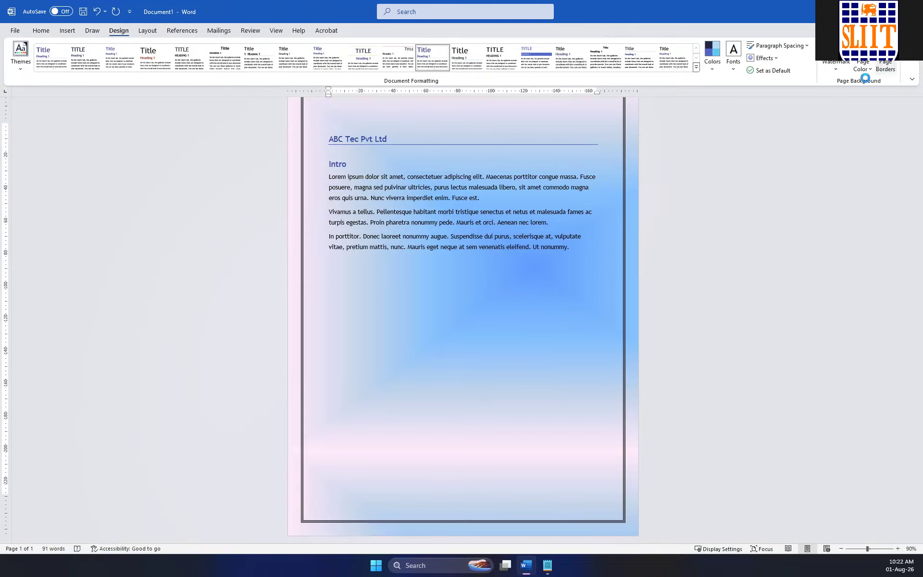
Replace the line border with an art border, trying the red apples and applying the yellow stars to the whole document.
left_click(885, 66)
left_click(593, 352)
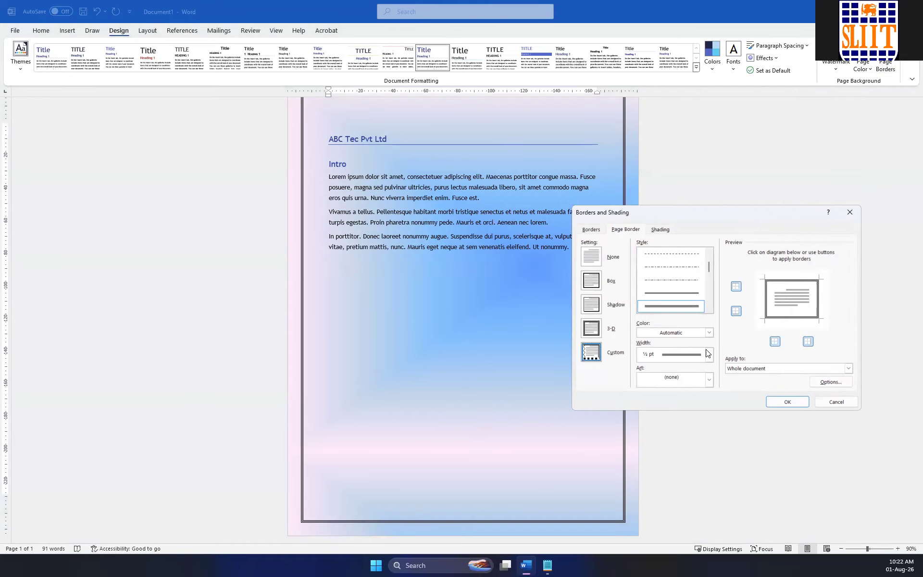
left_click(708, 354)
left_click(709, 364)
left_click(709, 380)
left_click(686, 405)
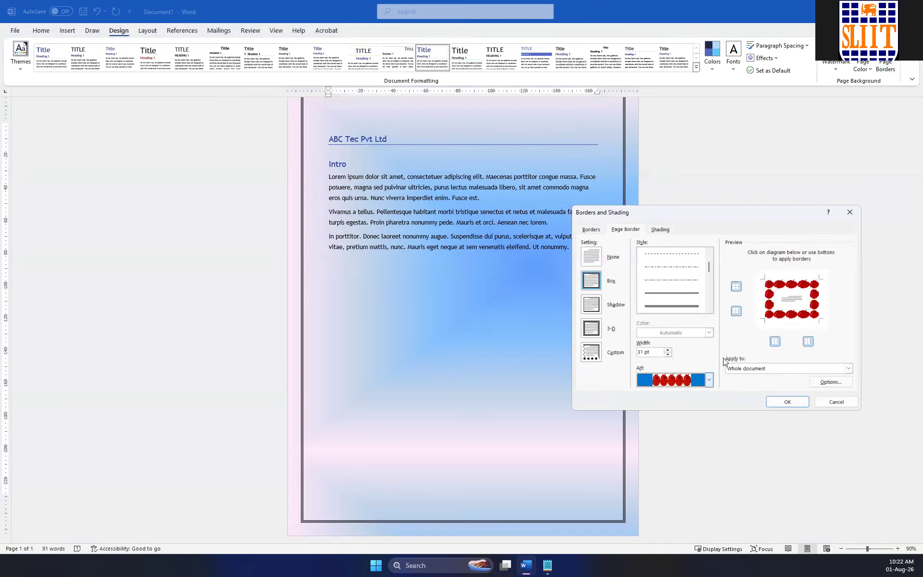
left_click(690, 379)
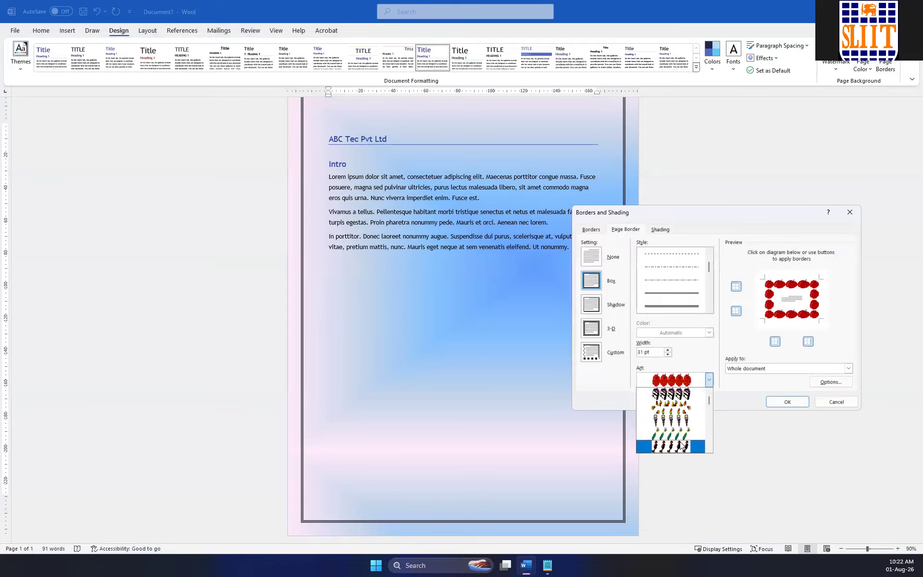
scroll(682, 421, "down", 3)
scroll(692, 417, "down", 5)
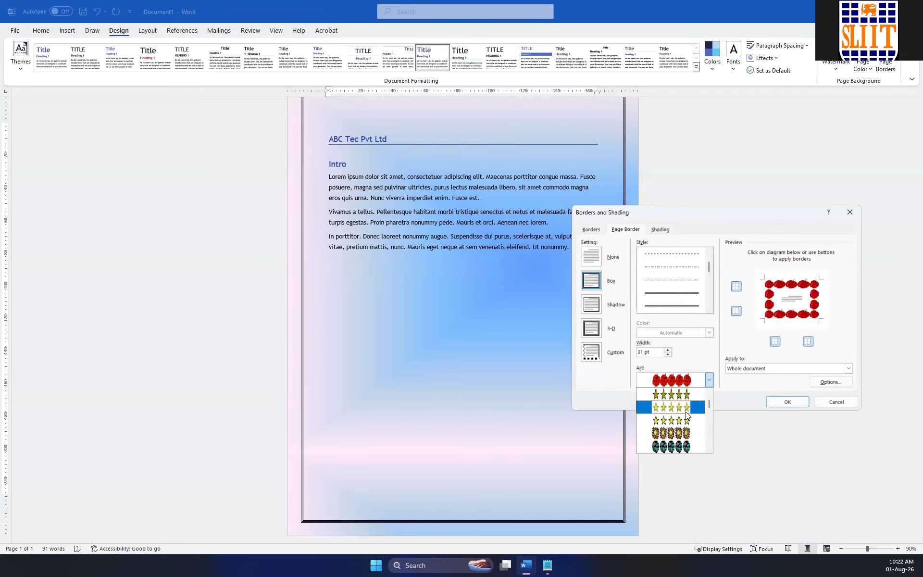
left_click(686, 408)
left_click(783, 402)
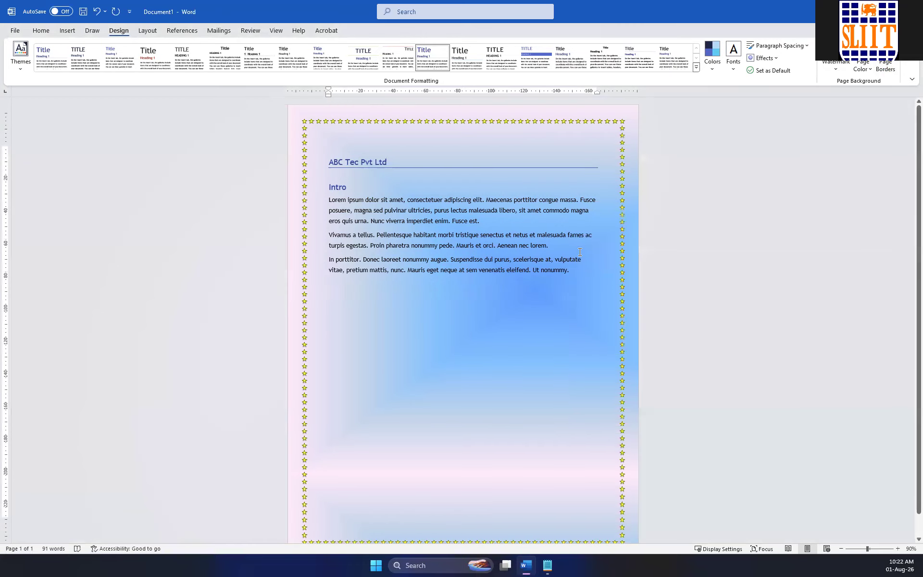
Remove the yellow star art border from the whole document.
left_click(886, 66)
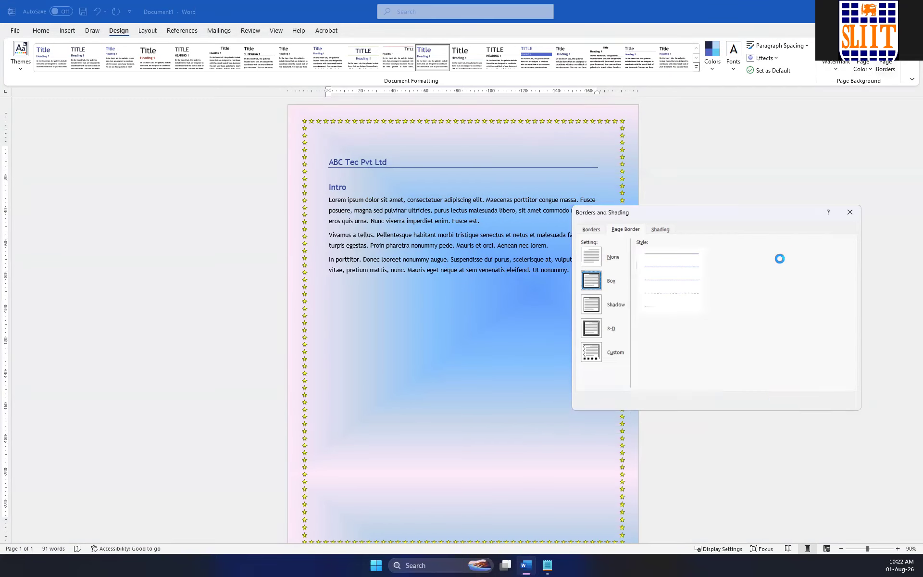
left_click(597, 264)
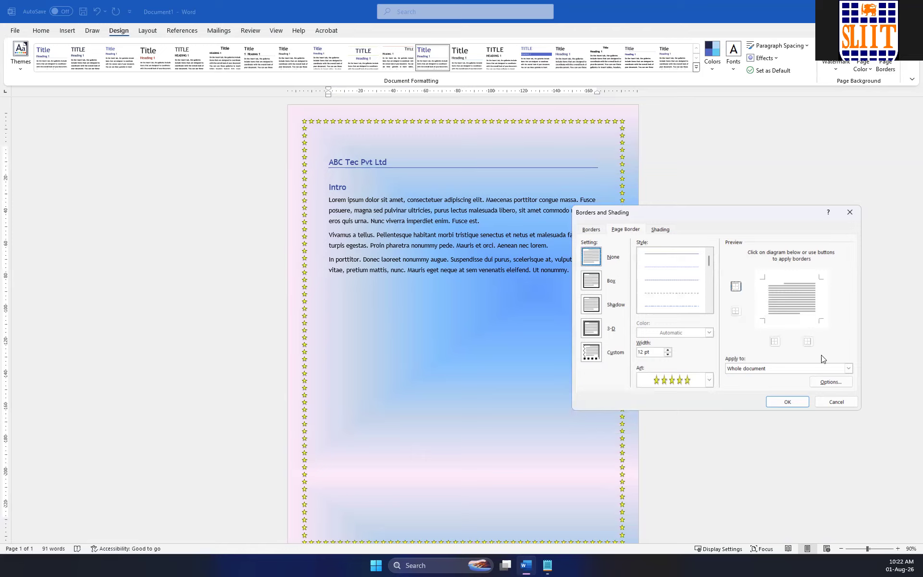
left_click(787, 402)
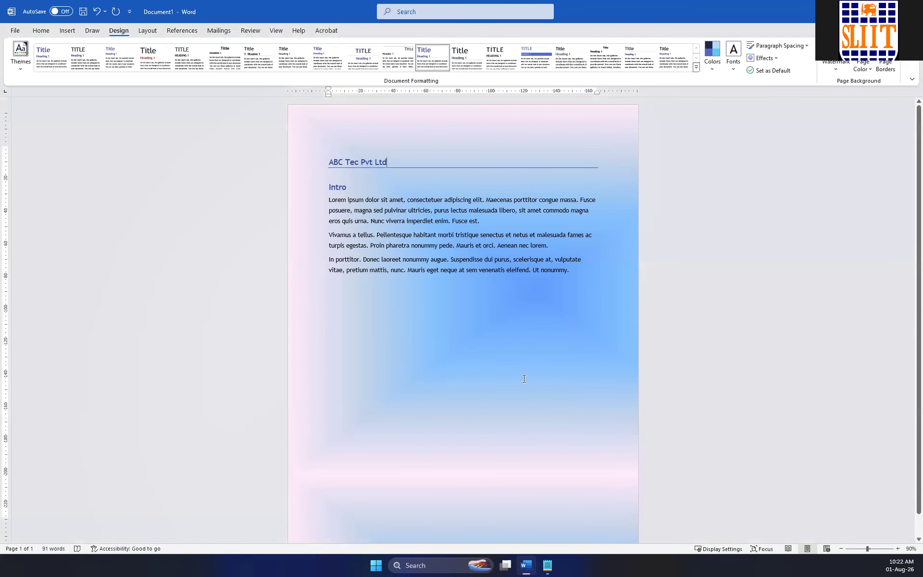
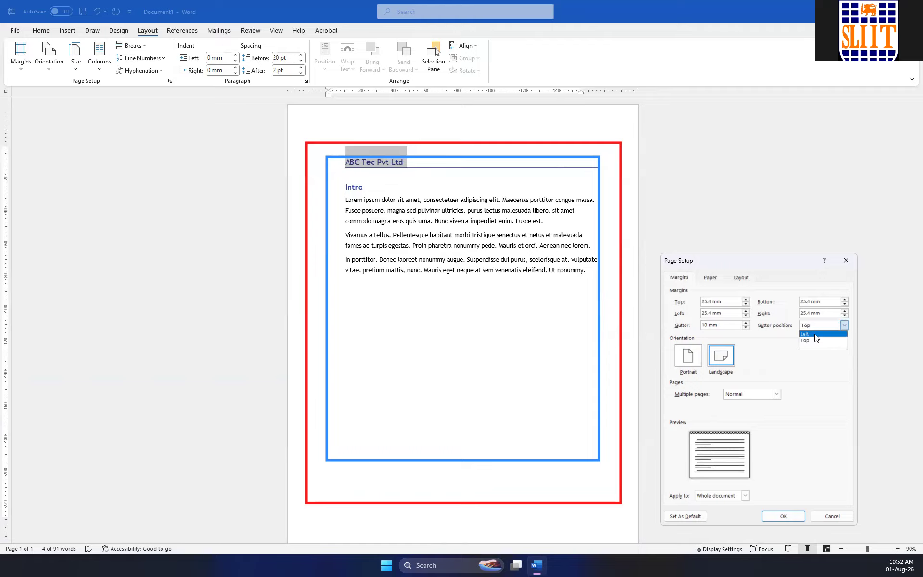
Try a left gutter position with portrait and landscape orientation in Page Setup, and discard the changes.
left_click(812, 333)
left_click(695, 355)
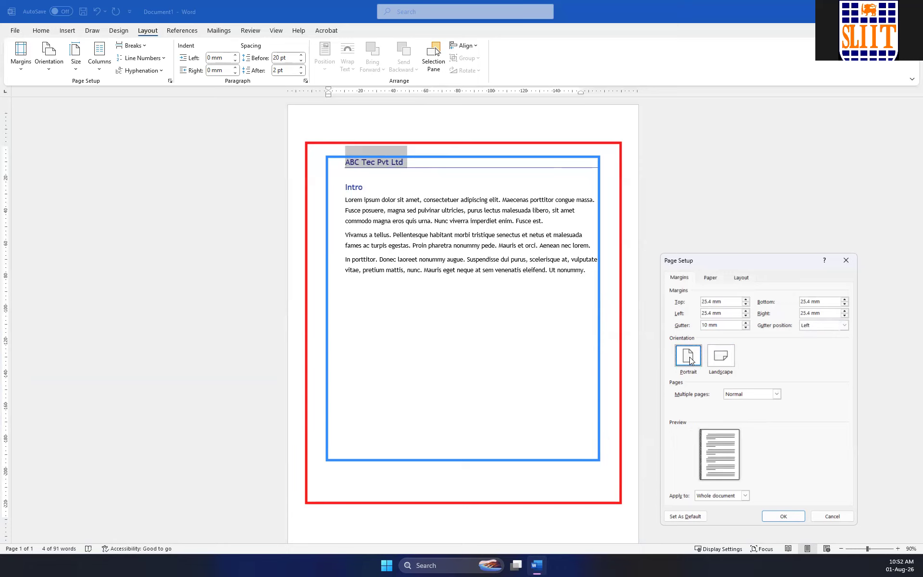
left_click(717, 358)
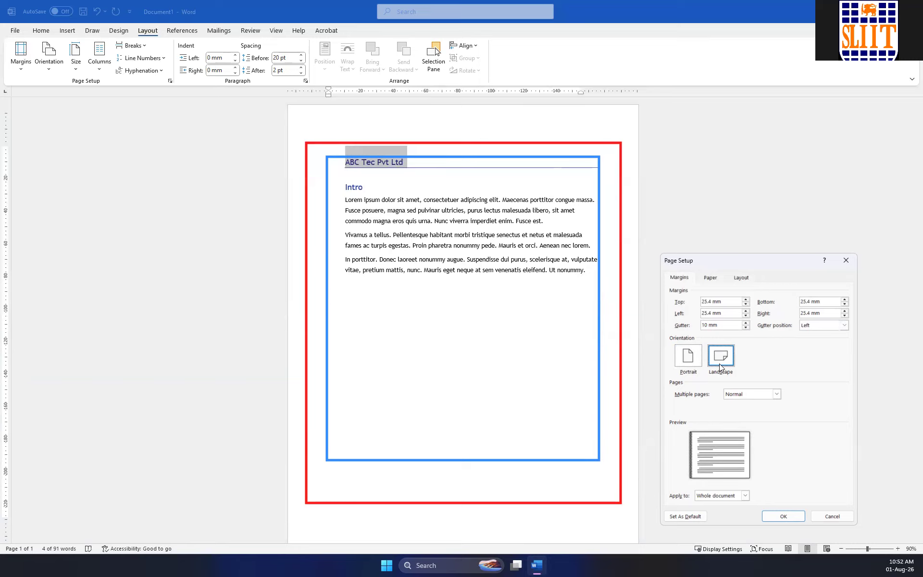
left_click(744, 495)
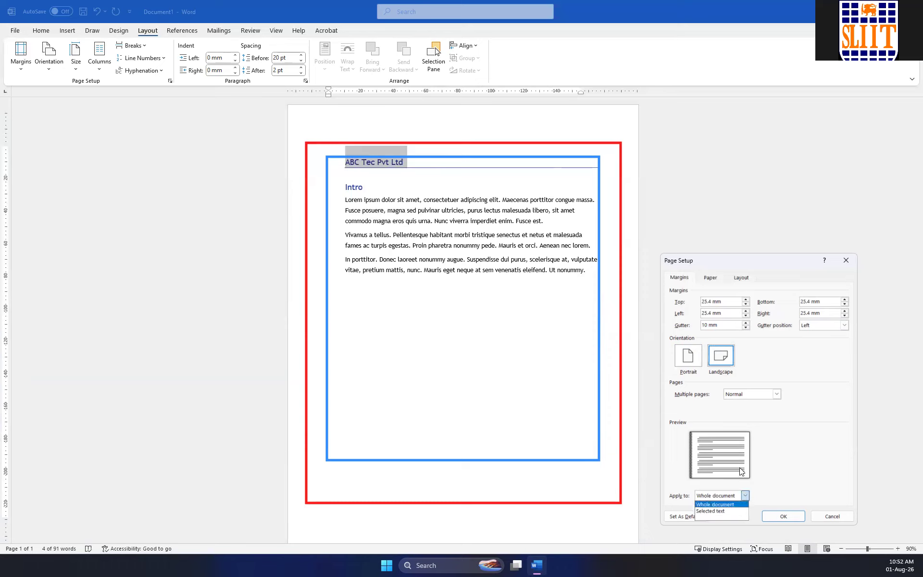
left_click(763, 453)
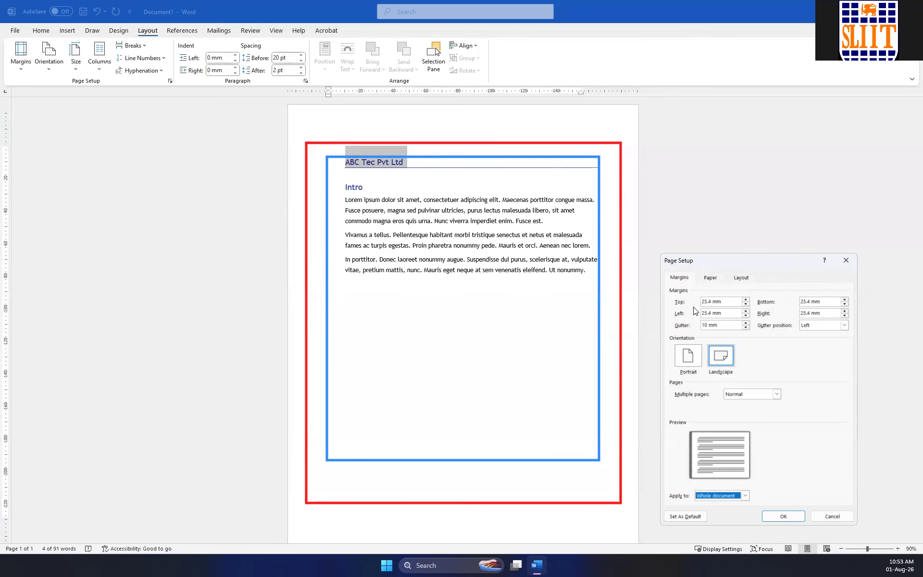
left_click(845, 260)
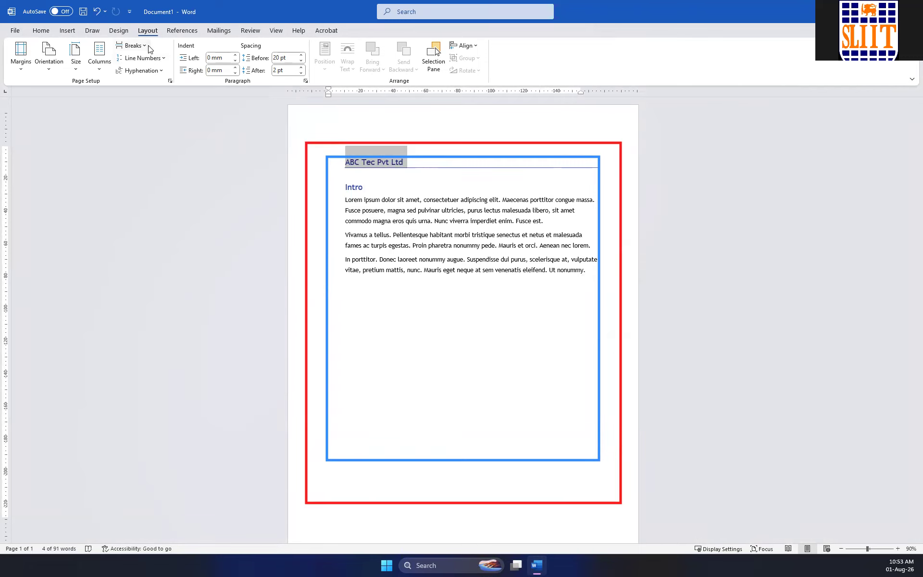
Hide the ruler, open and dismiss Page Setup from beside the page, and show the ruler again.
left_click(276, 30)
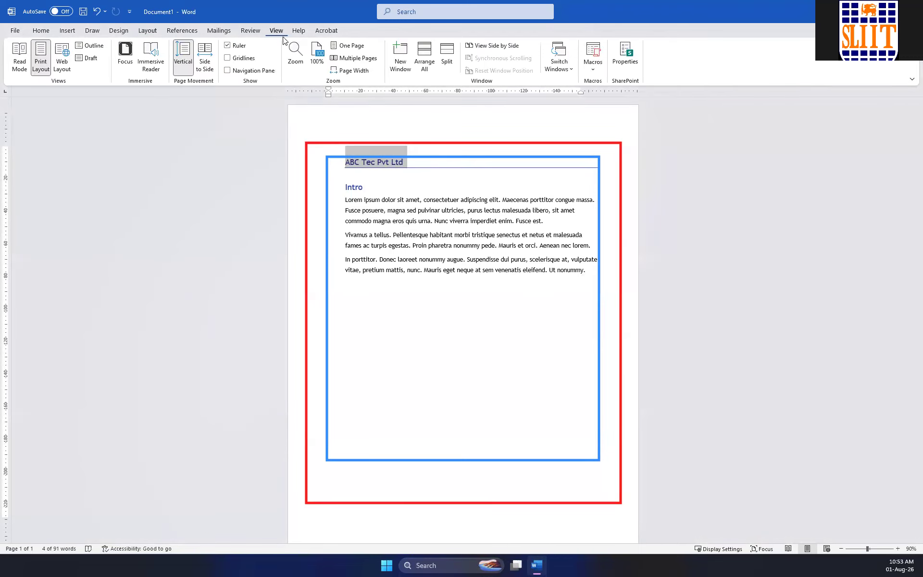
left_click(229, 46)
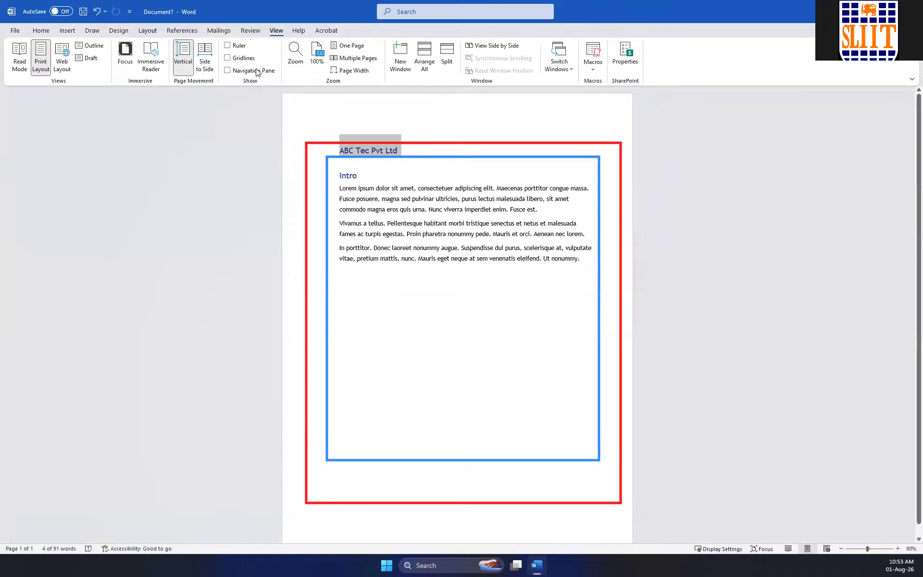
double_click(651, 101)
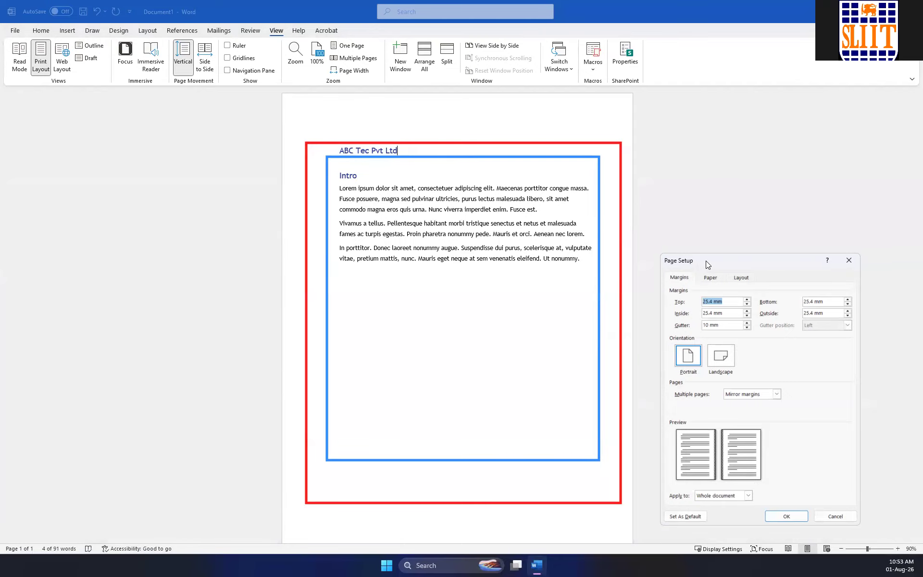
left_click_drag(706, 260, 512, 212)
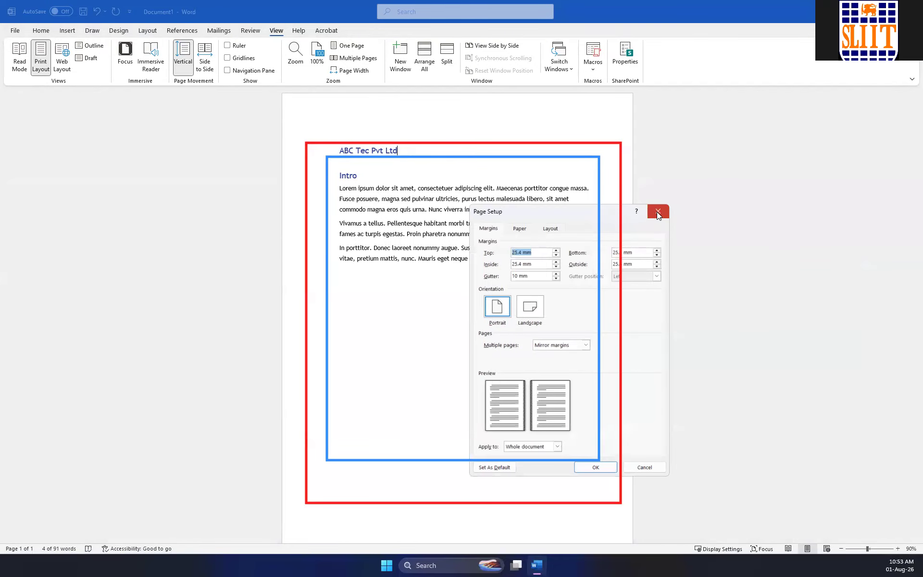
left_click(657, 212)
left_click(233, 46)
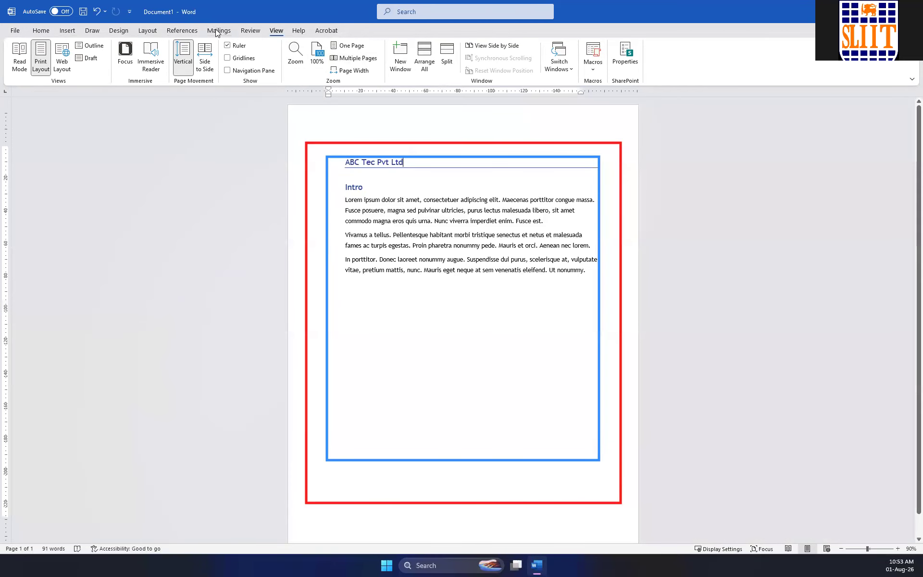
Reduce the page's left margin and widen its right margin to about 56 mm using the horizontal ruler.
left_click(142, 31)
left_click_drag(328, 92, 327, 91)
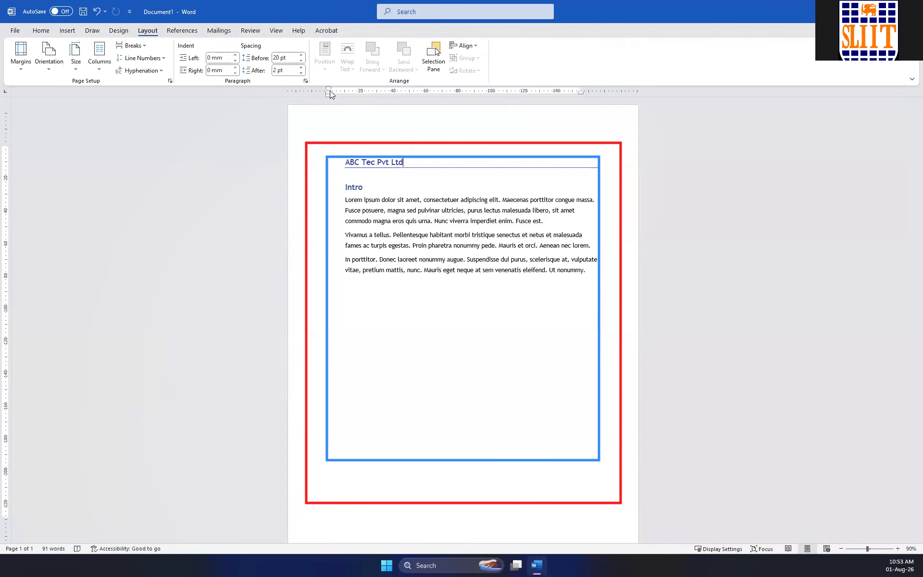
mouse_move(328, 92)
left_mouse_down()
mouse_move(310, 87)
mouse_move(316, 91)
mouse_move(303, 99)
mouse_move(326, 95)
left_mouse_up()
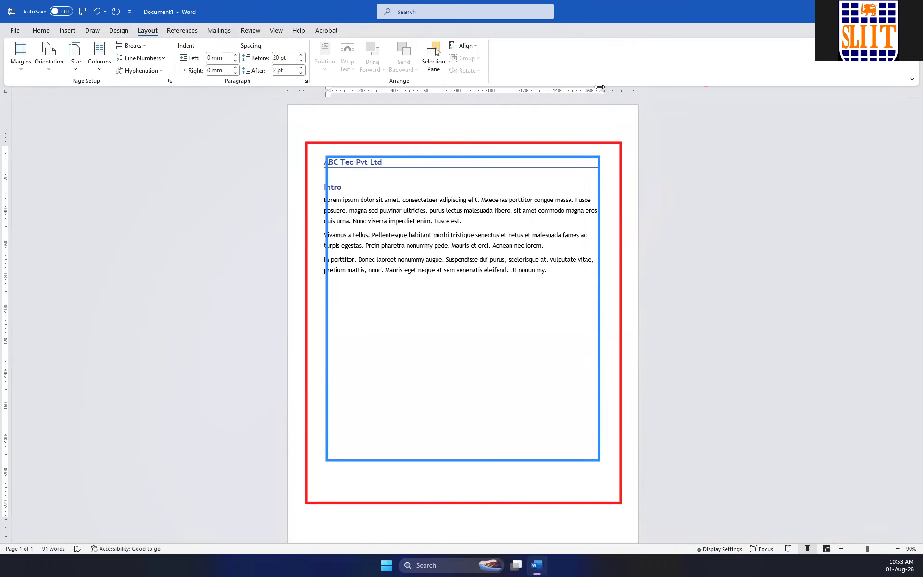
left_click_drag(600, 87, 550, 87)
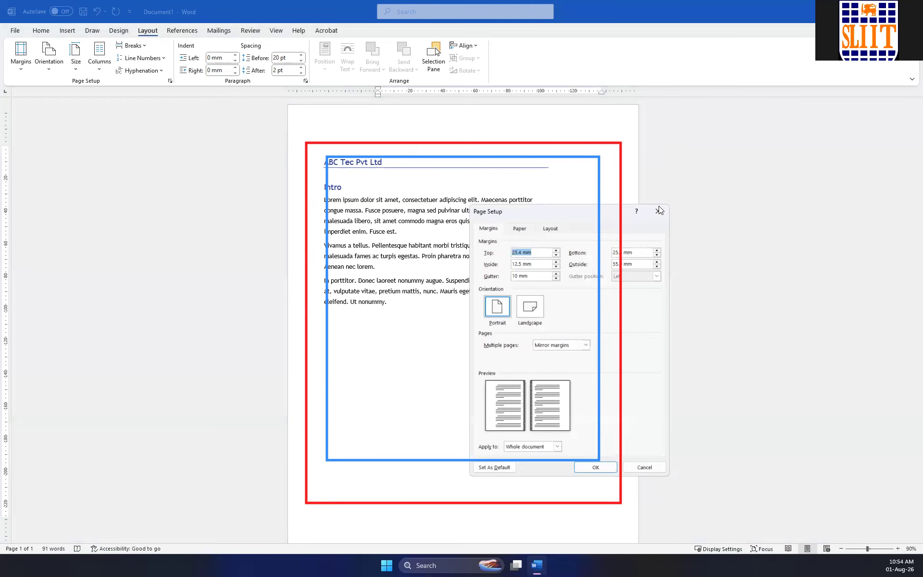
Widen the page's left margin to about 25 mm using the horizontal ruler.
left_click(659, 205)
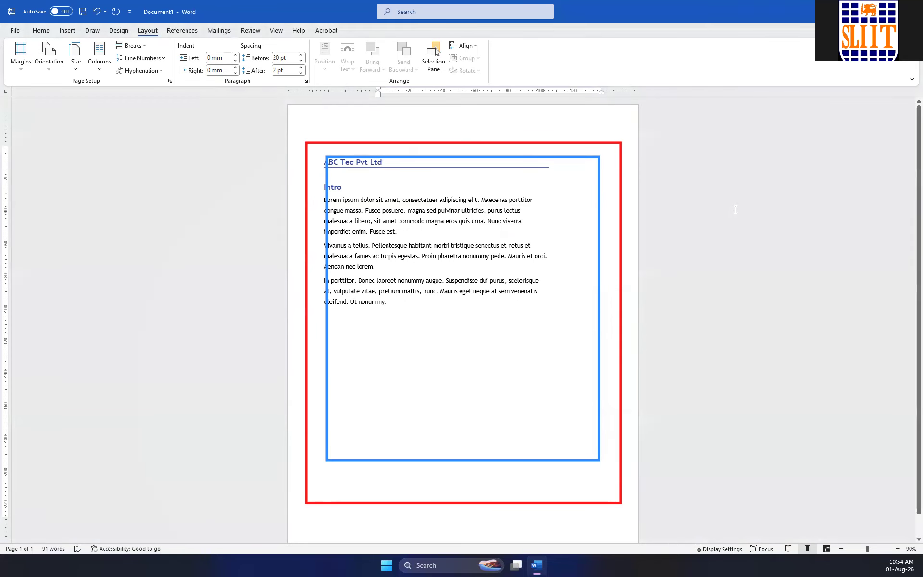
mouse_move(376, 90)
left_mouse_down()
mouse_move(328, 91)
mouse_move(378, 91)
left_mouse_up()
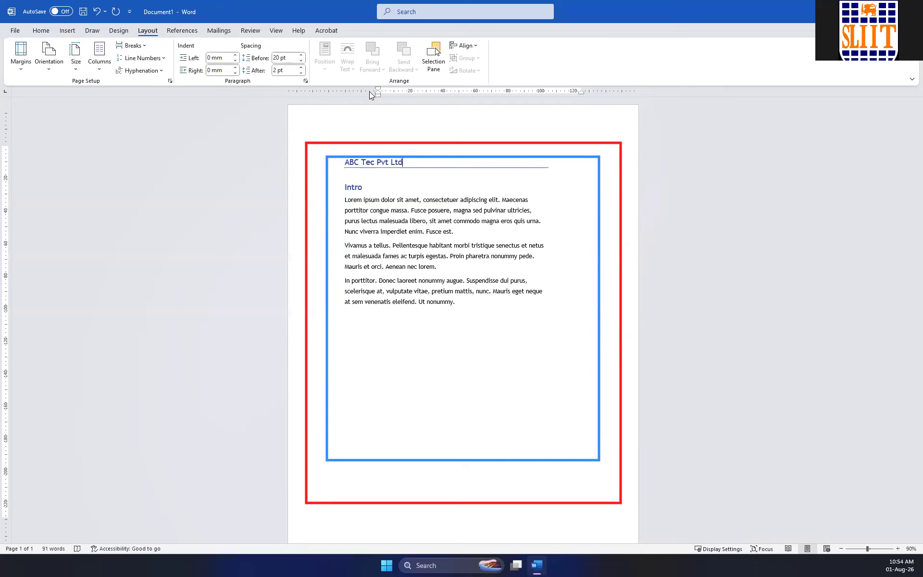
left_click_drag(378, 90, 329, 90)
mouse_move(580, 90)
left_mouse_down()
mouse_move(599, 91)
mouse_move(496, 90)
mouse_move(613, 87)
mouse_move(582, 91)
left_mouse_up()
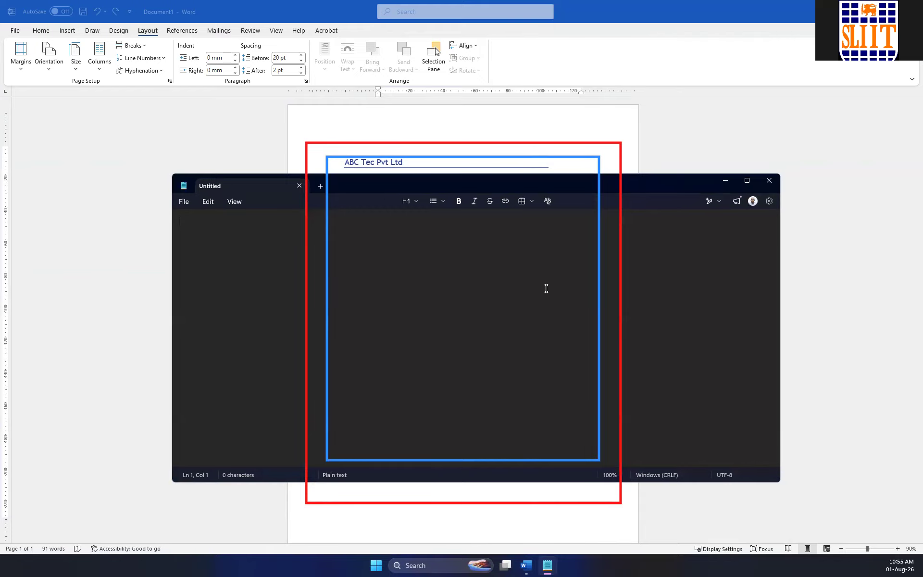
Paste the list of margin practice tasks into the blank Notepad file and enlarge the text to 190%.
type("Apply Normal margins. Change to Narrow. Change to Wide. Create a custom margin: Top: 2 cm Bottom: 2 cm Left: 3 cm Right: 2 cm")
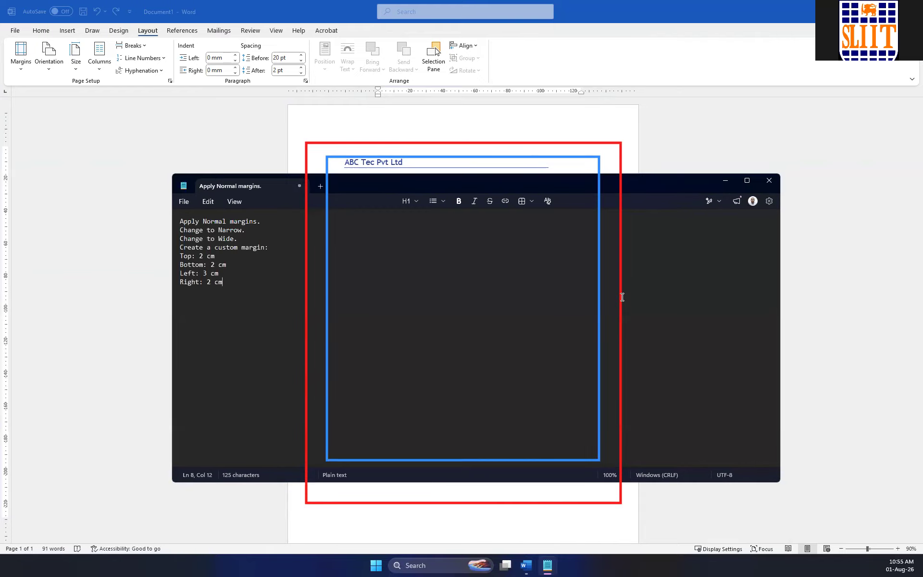
scroll(354, 315, "up", 9)
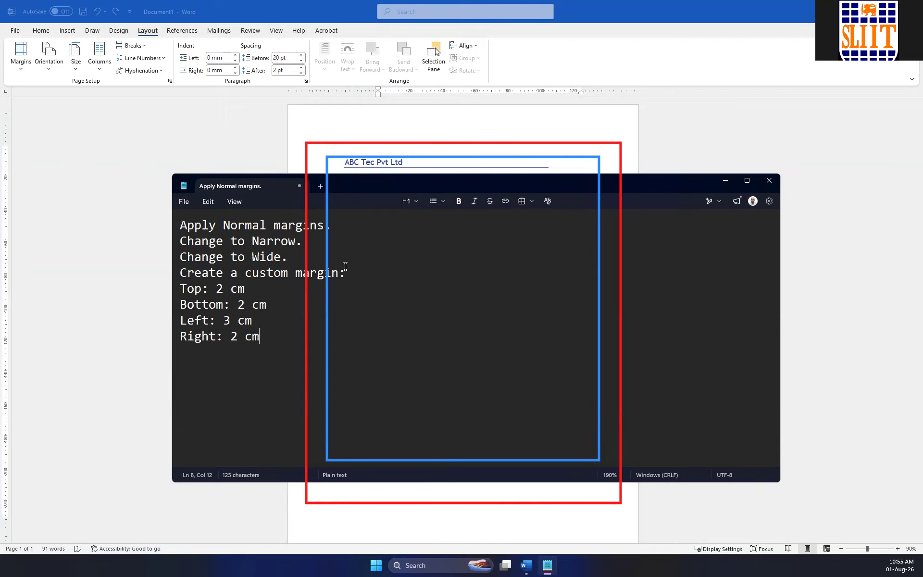
left_click_drag(278, 339, 186, 289)
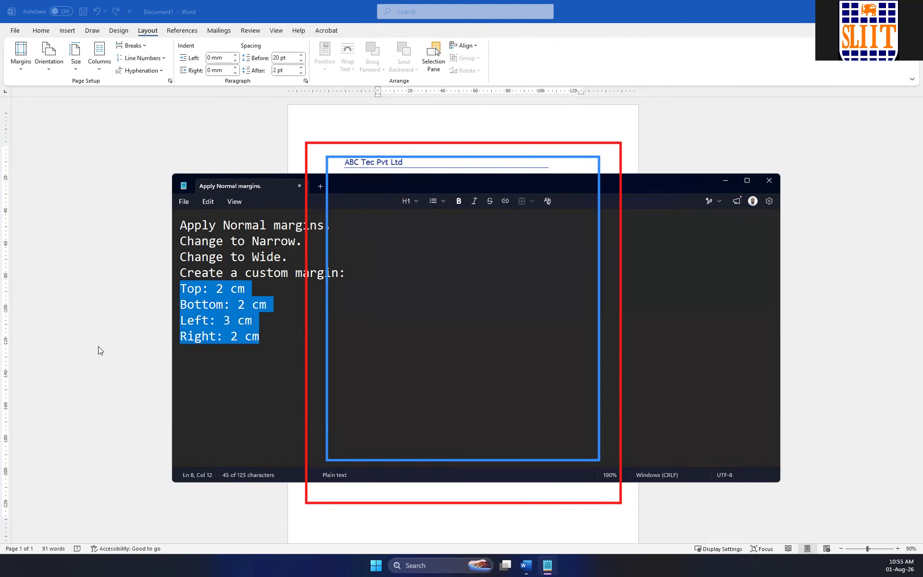
left_click(622, 319)
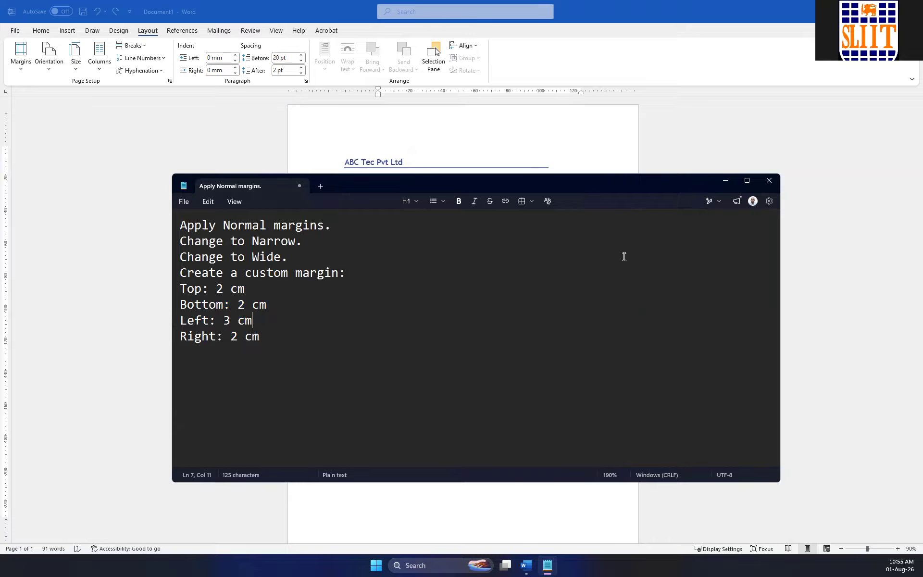
Switch back to Word and change the multiple pages setting from mirror margins to Normal for the whole document.
left_click(22, 72)
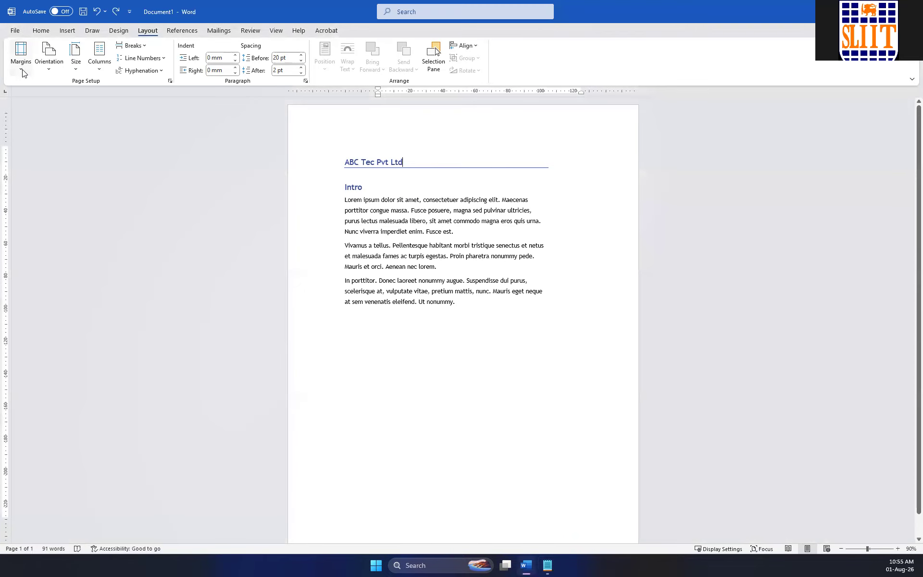
left_click(23, 69)
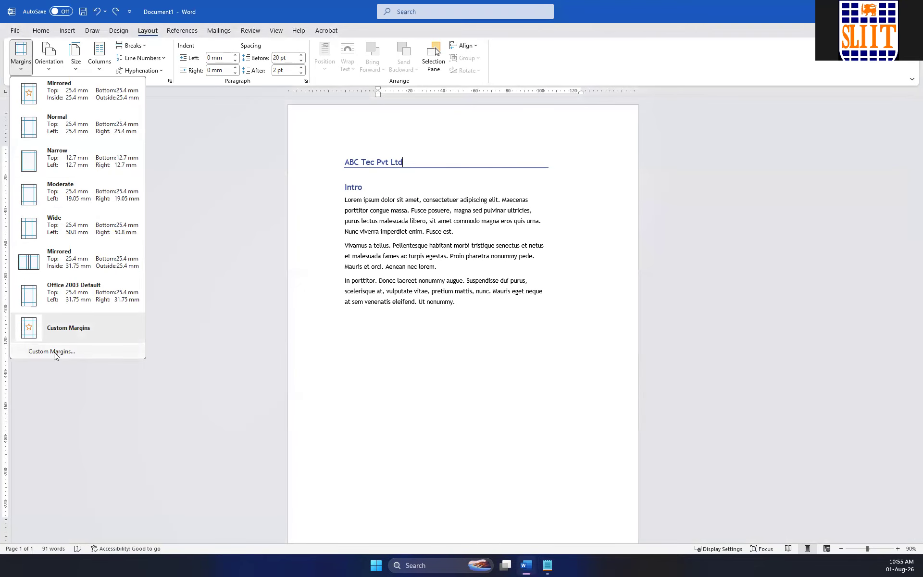
left_click(51, 351)
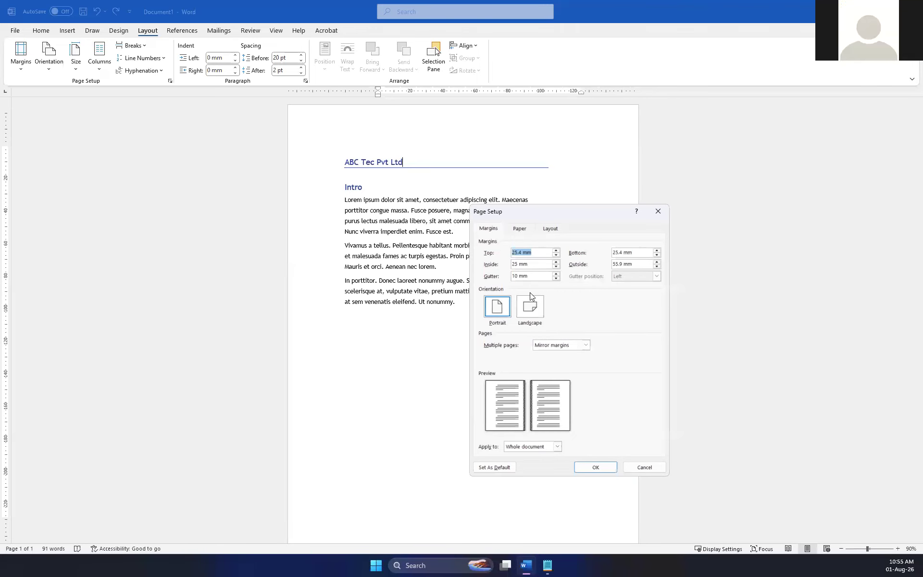
left_click(585, 345)
left_click(544, 355)
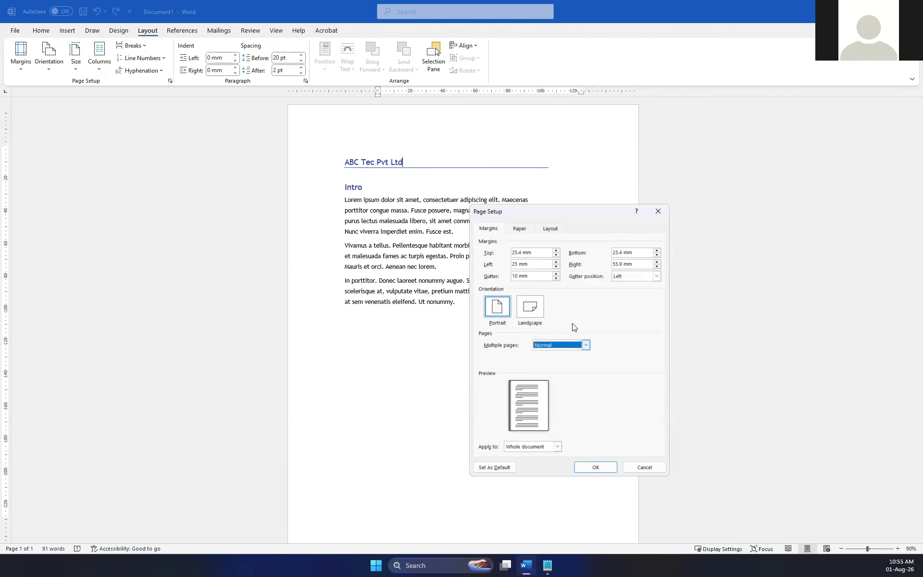
left_click(594, 466)
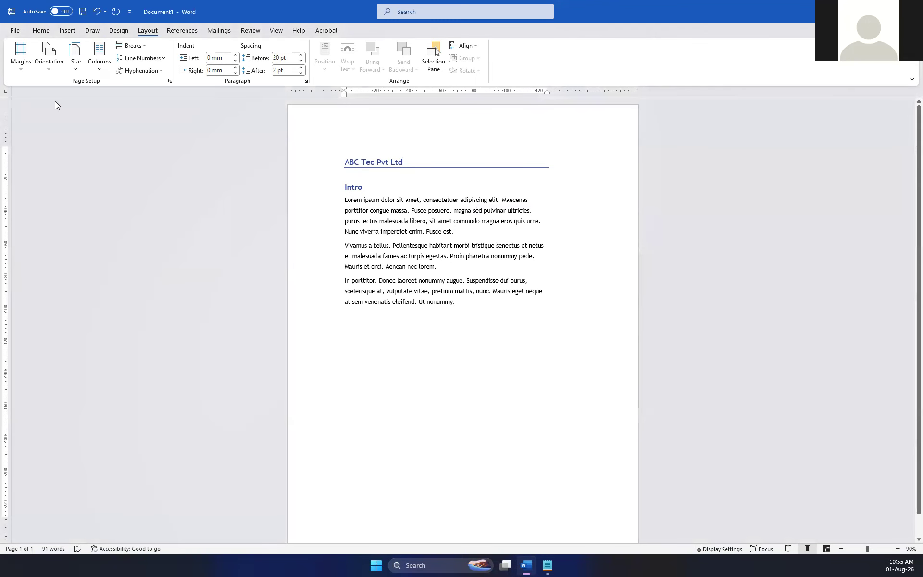
Open the custom margin settings of the document.
left_click(20, 54)
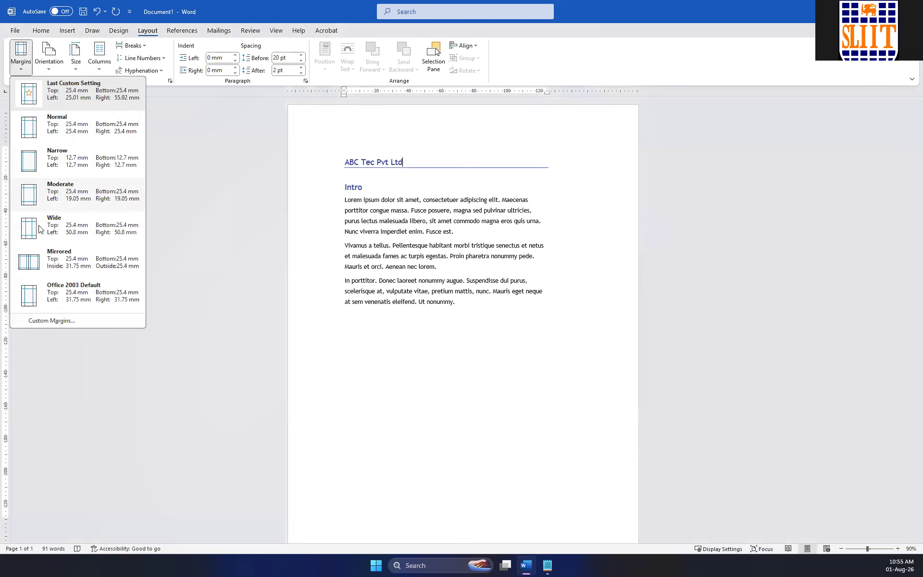
left_click(50, 320)
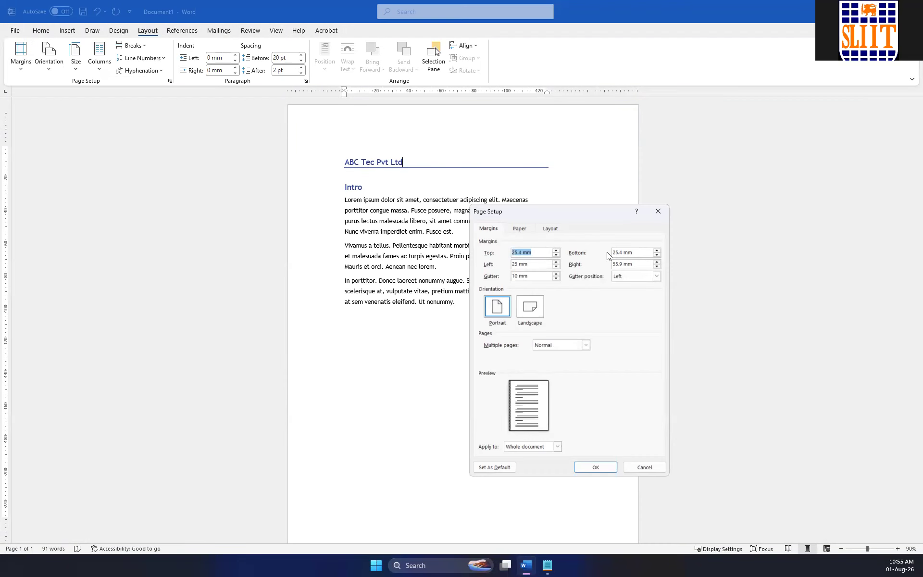
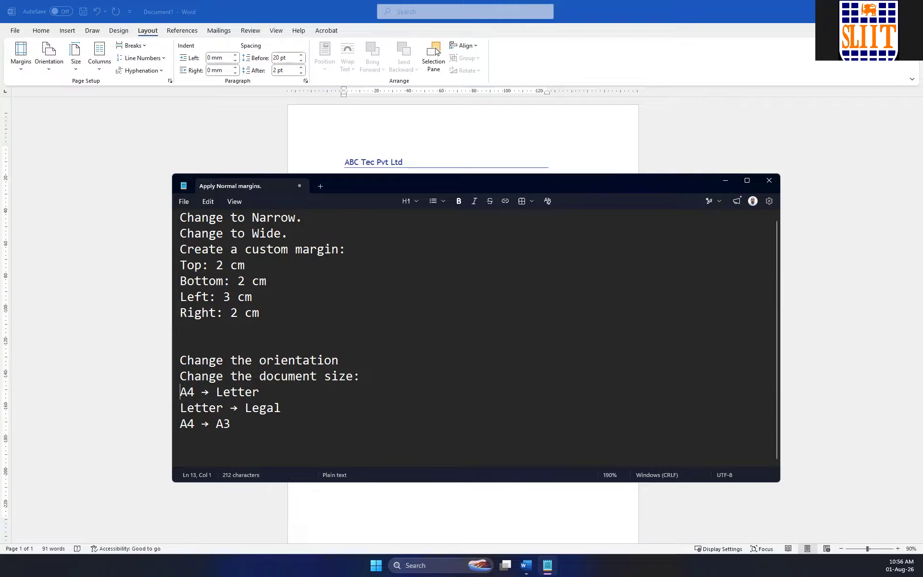
Switch back to the Word document and apply the Normal margin preset in place of its wide right margin.
left_click(435, 51)
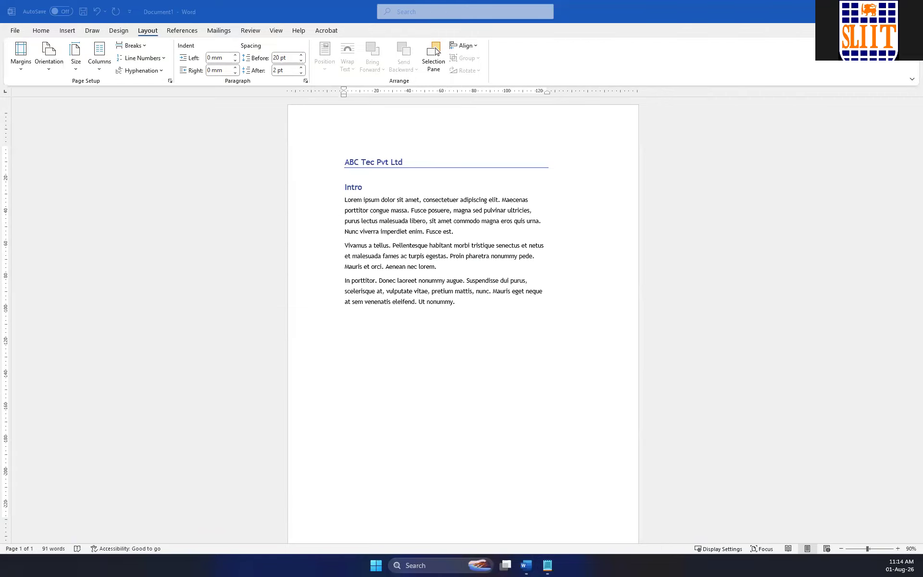
left_click(505, 251)
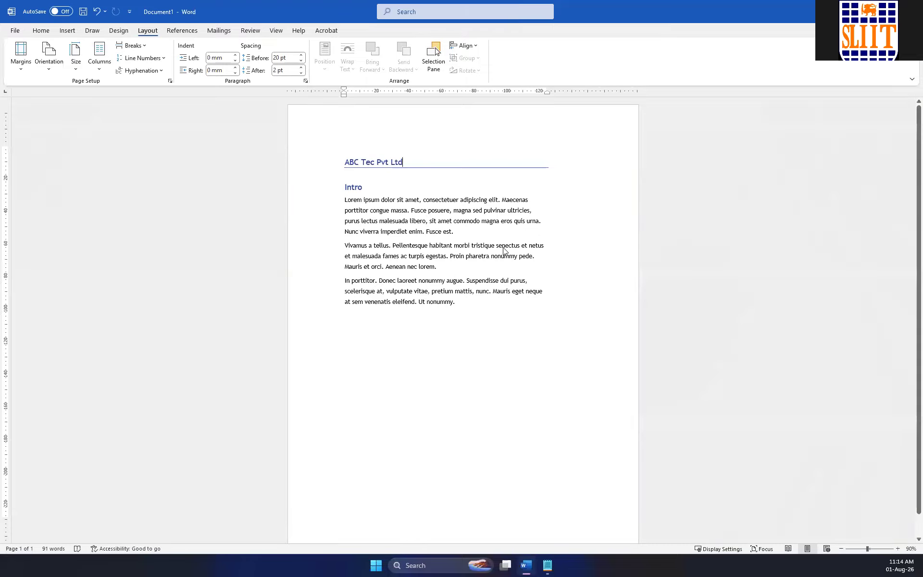
mouse_move(547, 91)
left_mouse_down()
mouse_move(630, 91)
mouse_move(596, 92)
left_mouse_up()
left_click(20, 54)
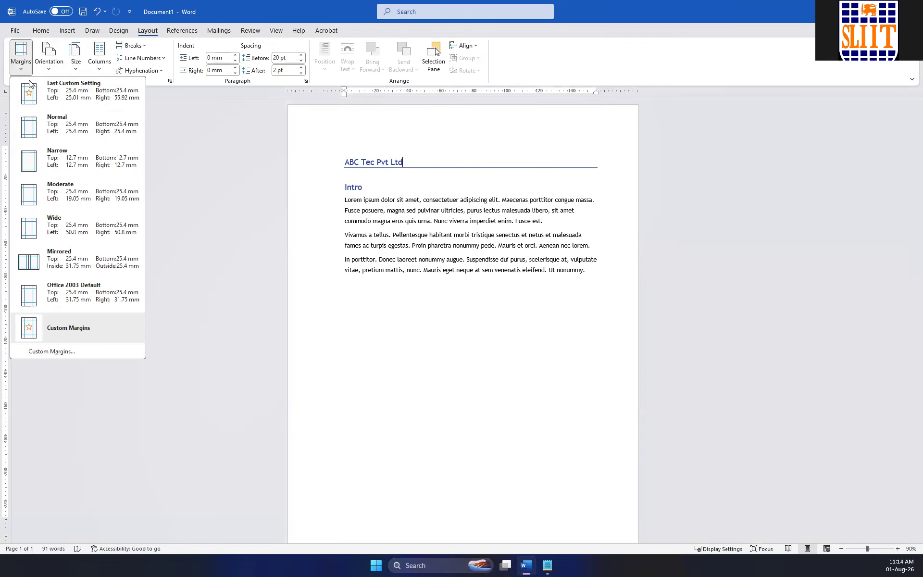
left_click(52, 134)
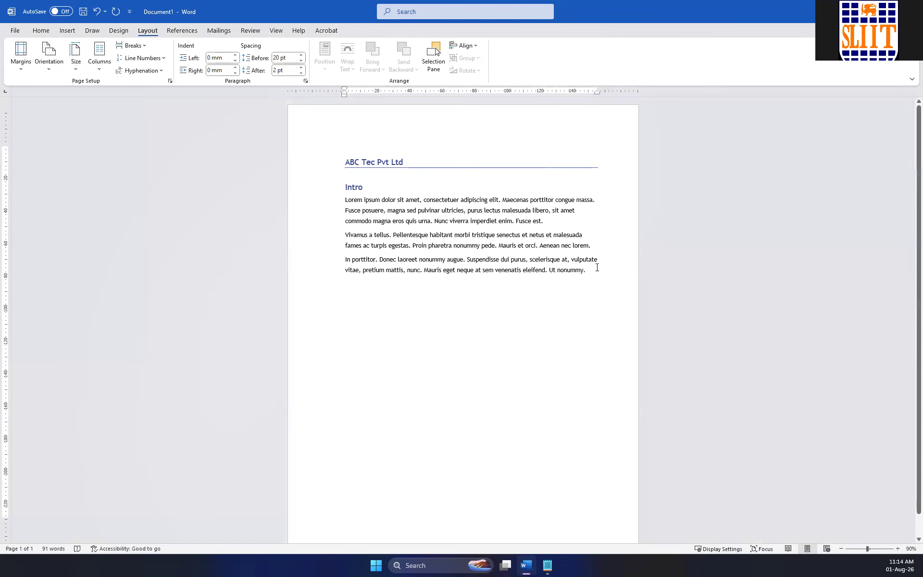
Replace the document's entire content with placeholder text generated by the formula =lorem(5,15).
key("ctrl+a")
key("Delete")
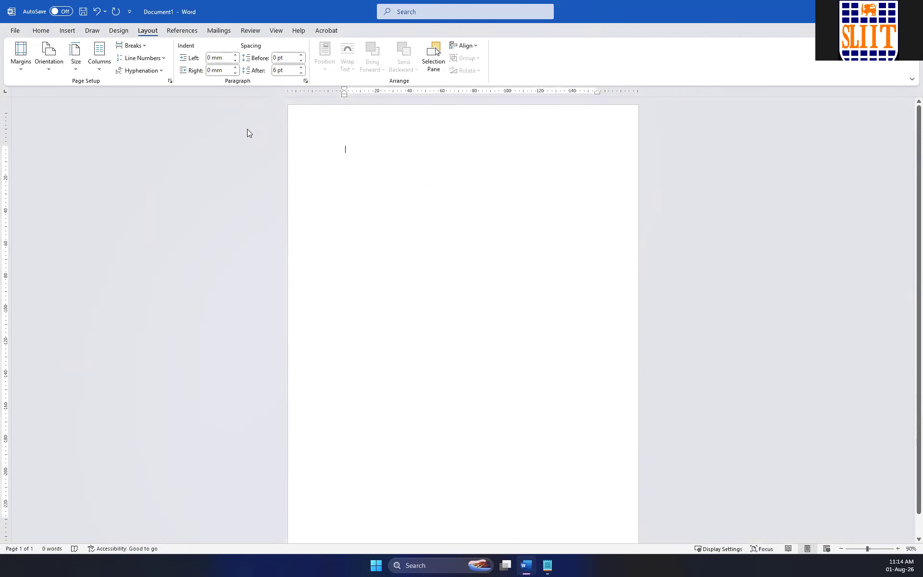
type("=lorem(l5,15")
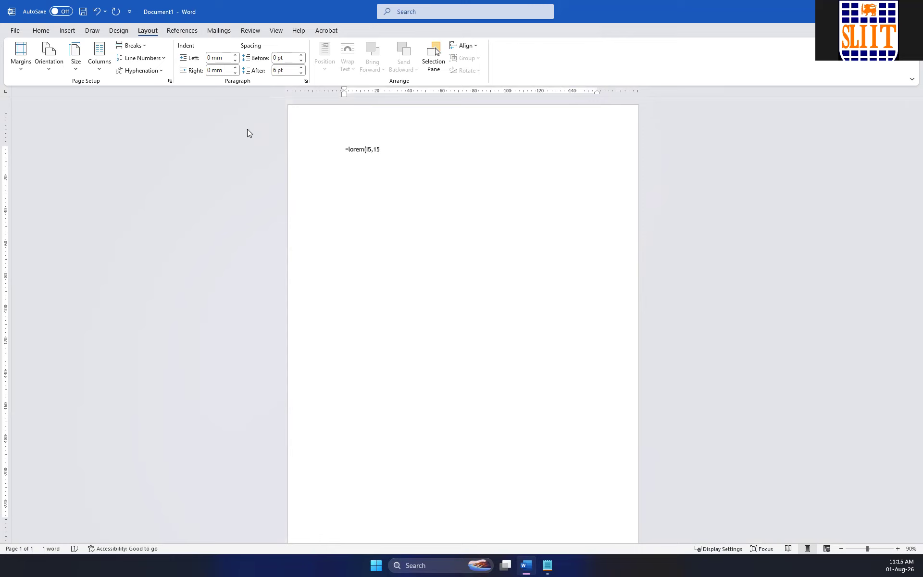
key("BackSpace")
key("Return")
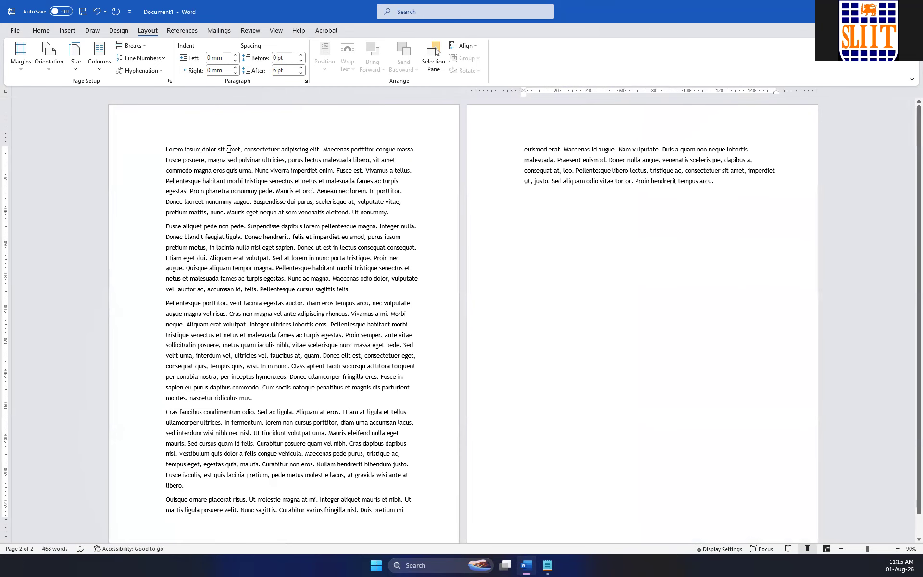
Add a title line reading "Text Columns" above the first paragraph, correcting its capitalization.
left_click(161, 152)
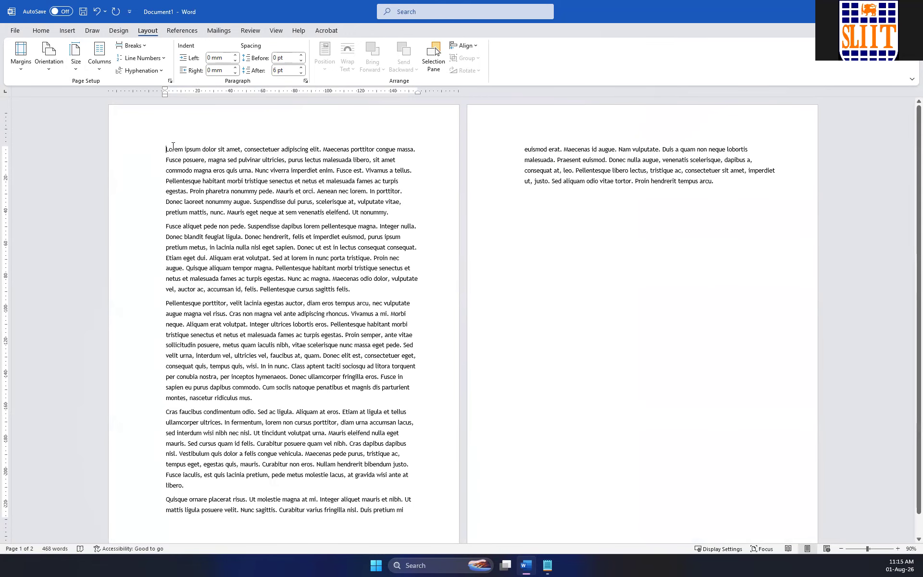
key("Return")
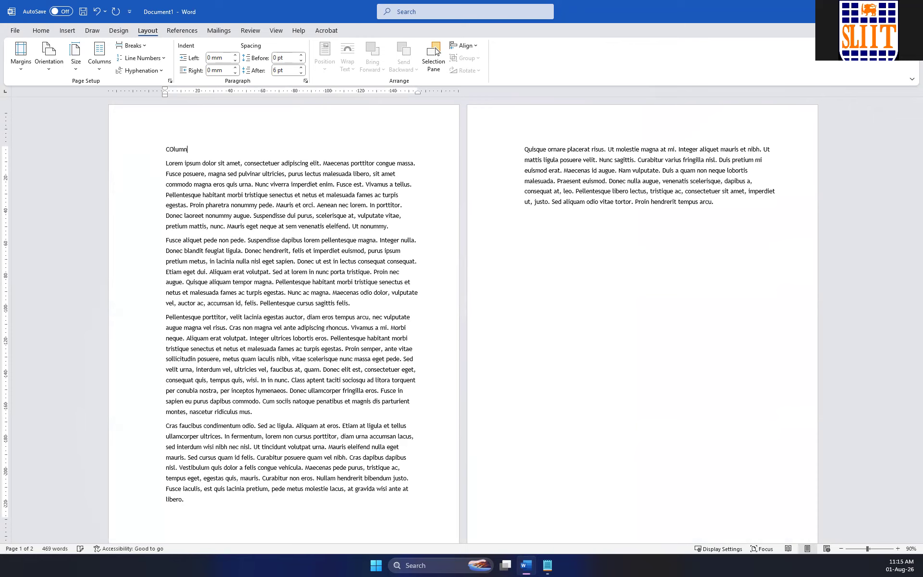
type("COlumns")
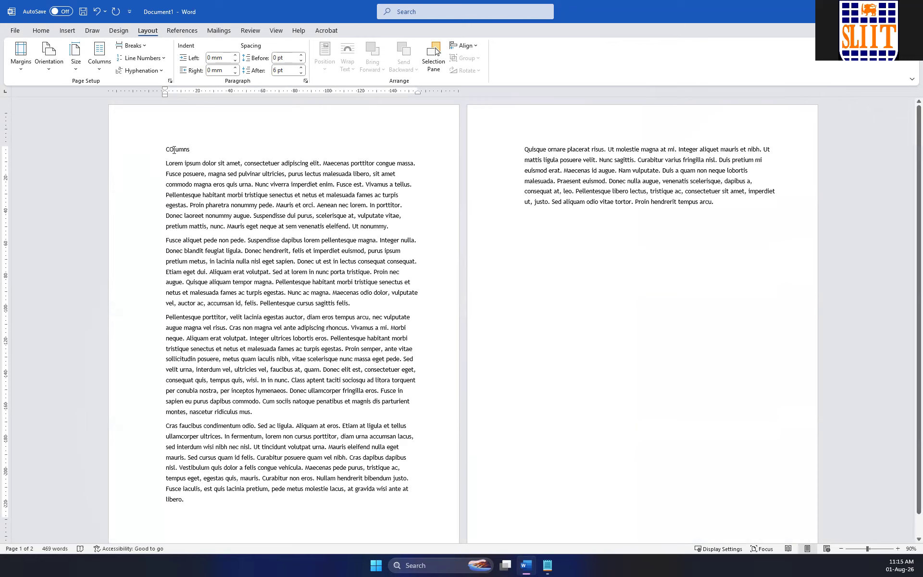
left_click(173, 150)
key("BackSpace")
type("o")
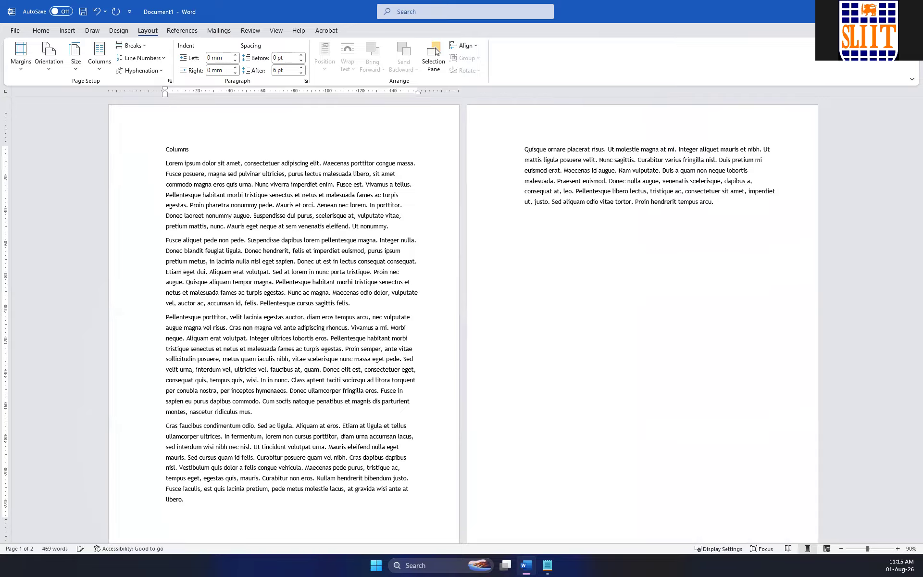
key("Home")
type("Text")
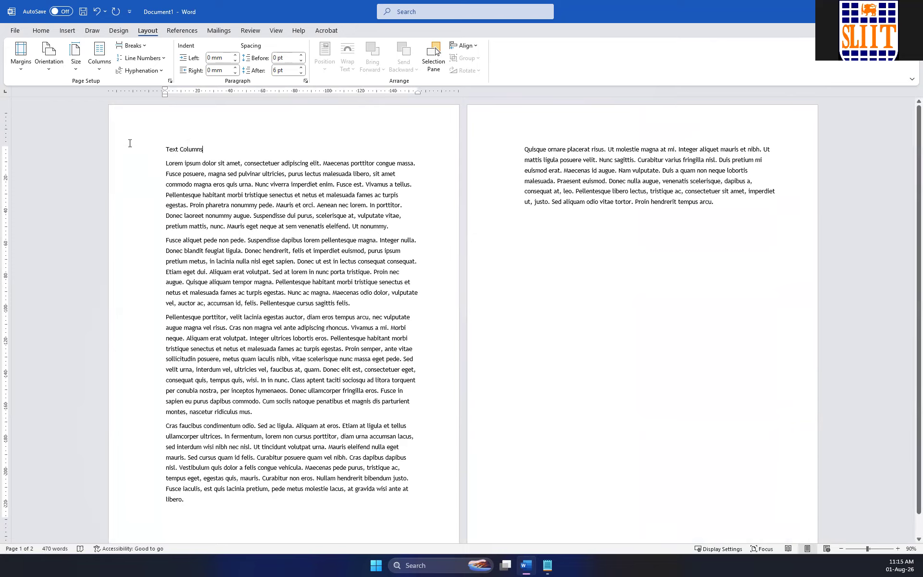
Apply the Heading 1 style to the "Text Columns" title line.
left_click(130, 143)
left_click(41, 30)
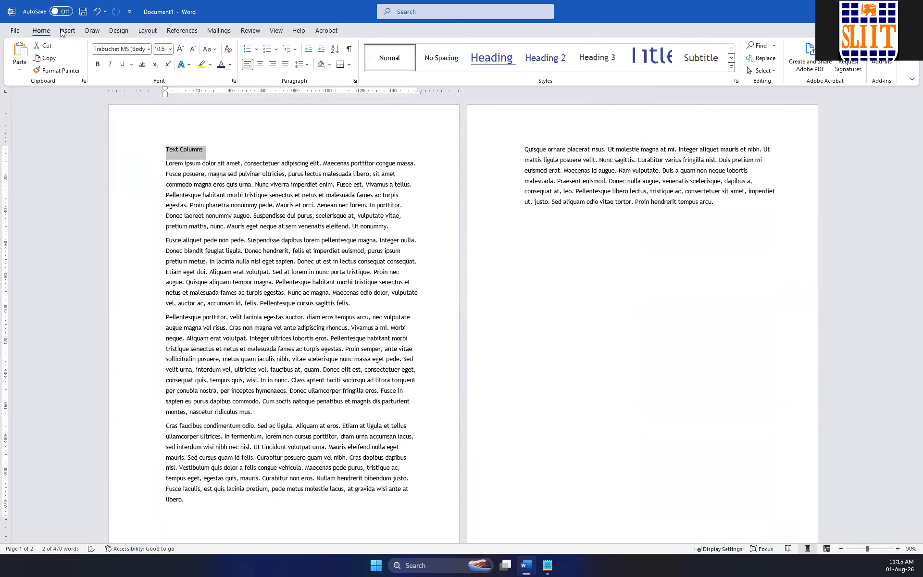
left_click(490, 57)
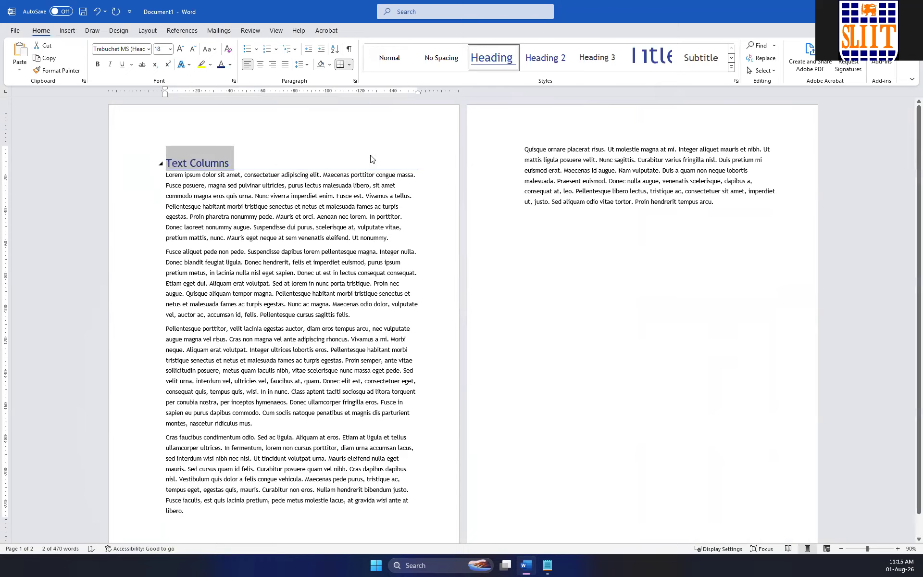
left_click(427, 165)
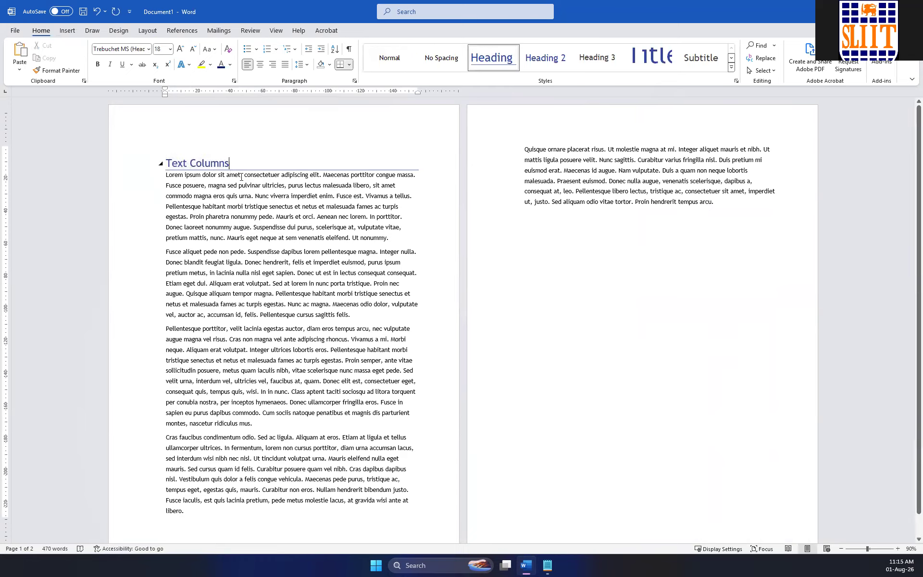
Apply the Office theme to the document.
left_click(121, 31)
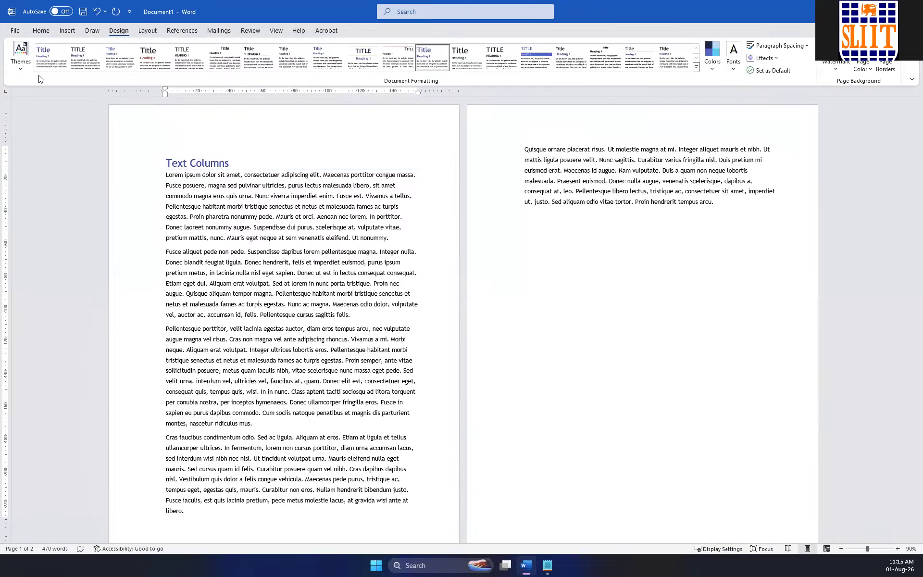
left_click(21, 54)
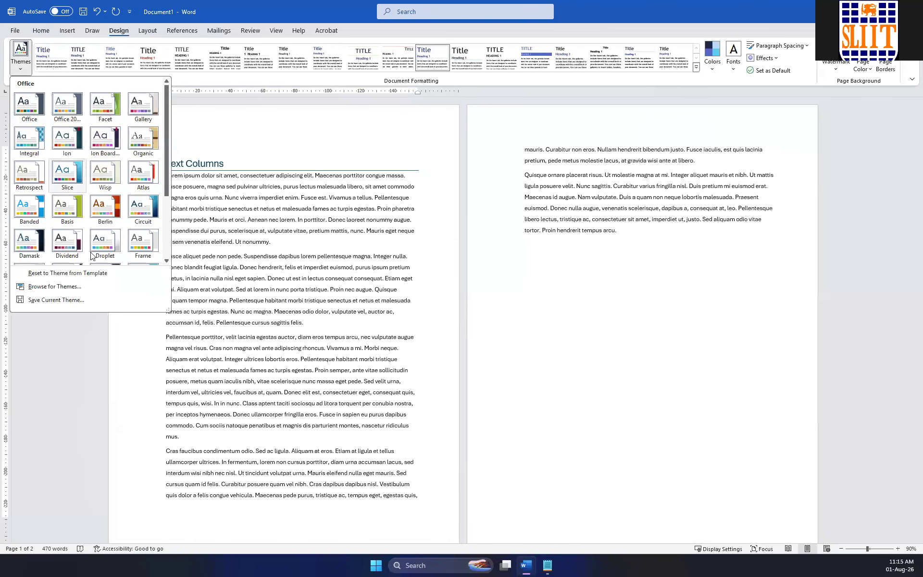
left_click(27, 114)
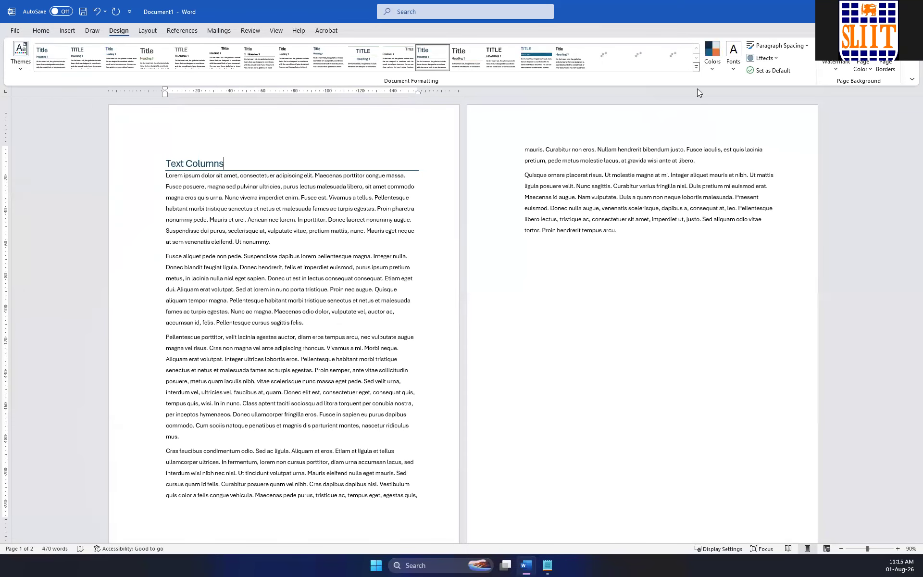
Apply the style set stored in this document and reset the document to the default style set.
left_click(696, 68)
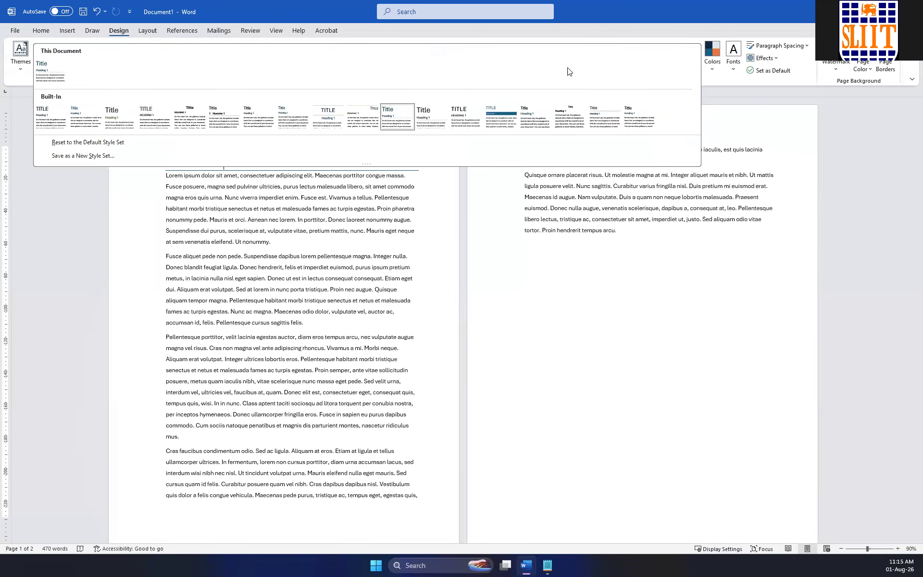
left_click(60, 76)
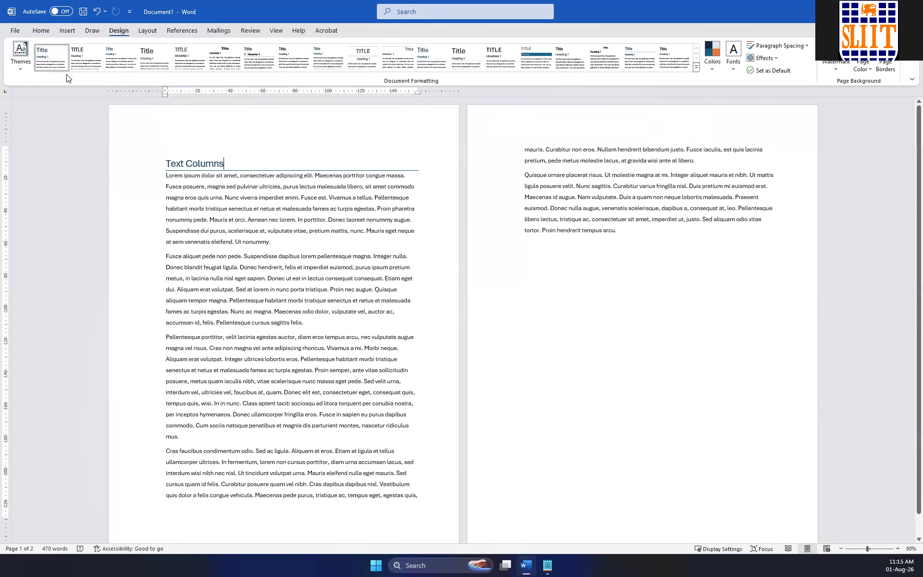
left_click(696, 67)
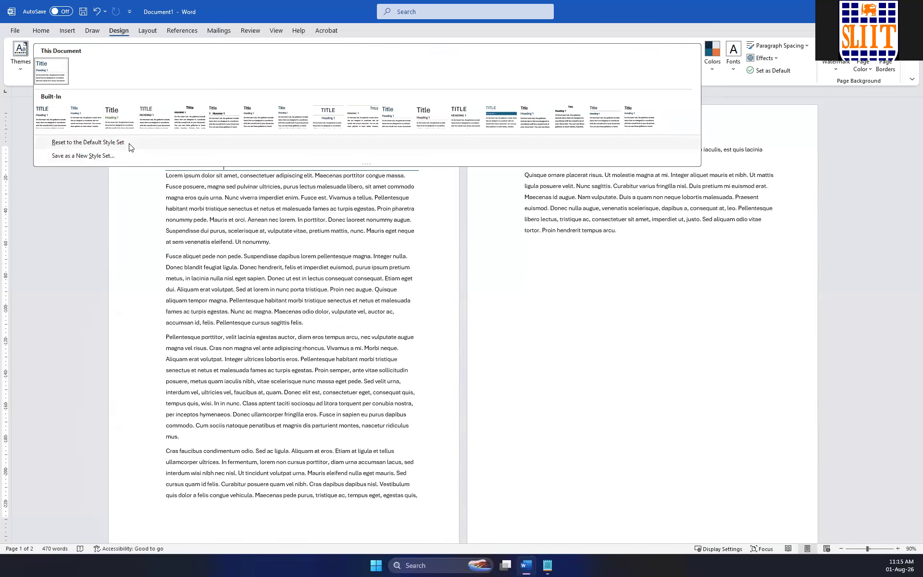
left_click(89, 144)
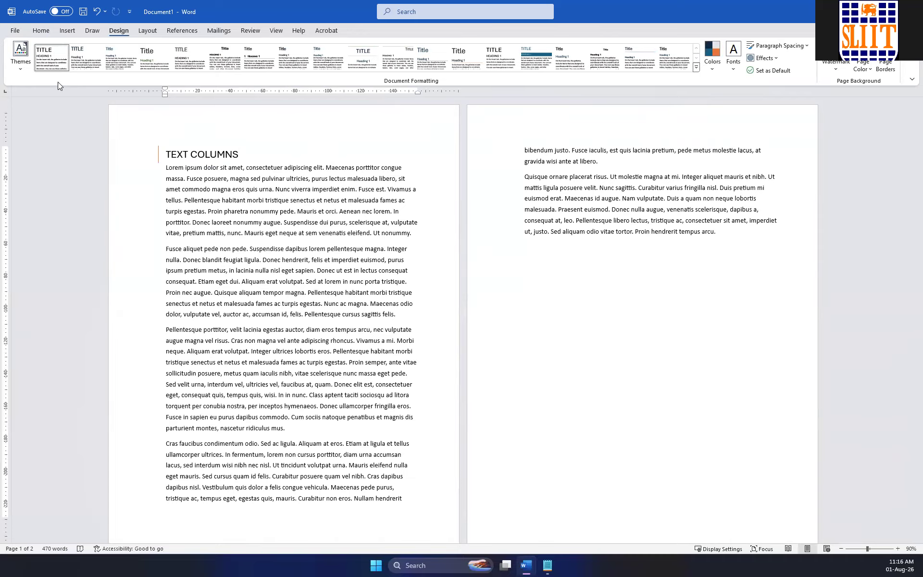
Try the second Office theme and switch the document to the Circuit theme.
left_click(26, 67)
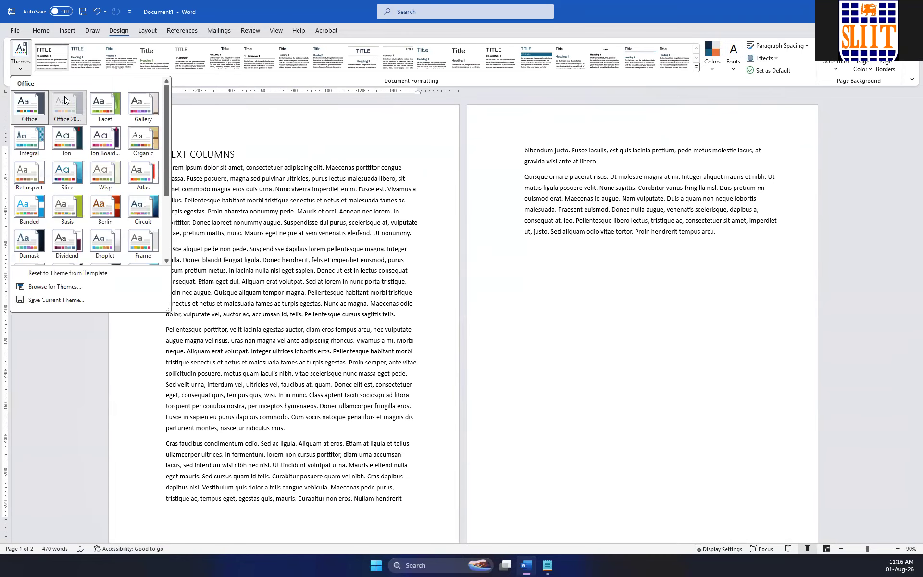
left_click(67, 106)
left_click(20, 56)
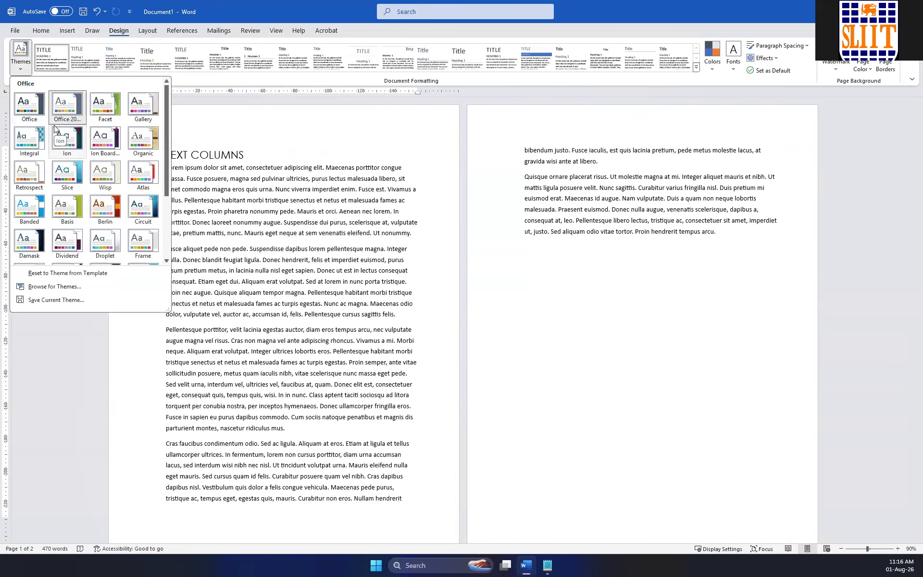
left_click(146, 214)
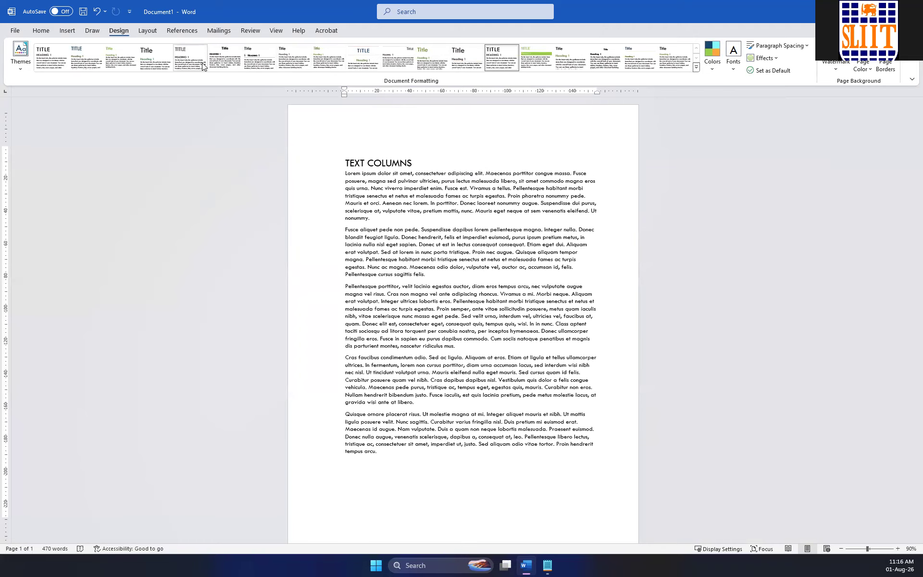
Apply the Basic (Stylish) style set and change the theme fonts to Calibri.
left_click(160, 66)
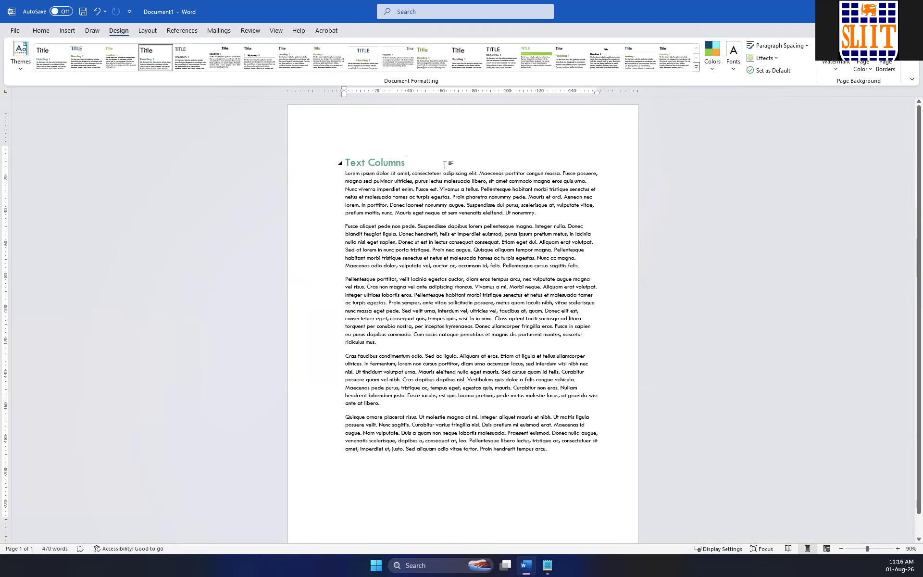
left_click(733, 56)
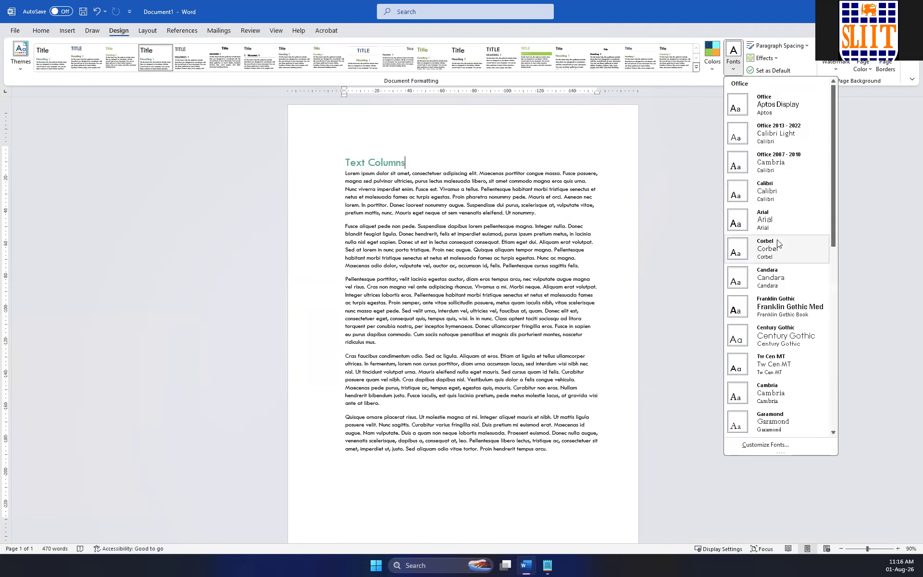
left_click(769, 190)
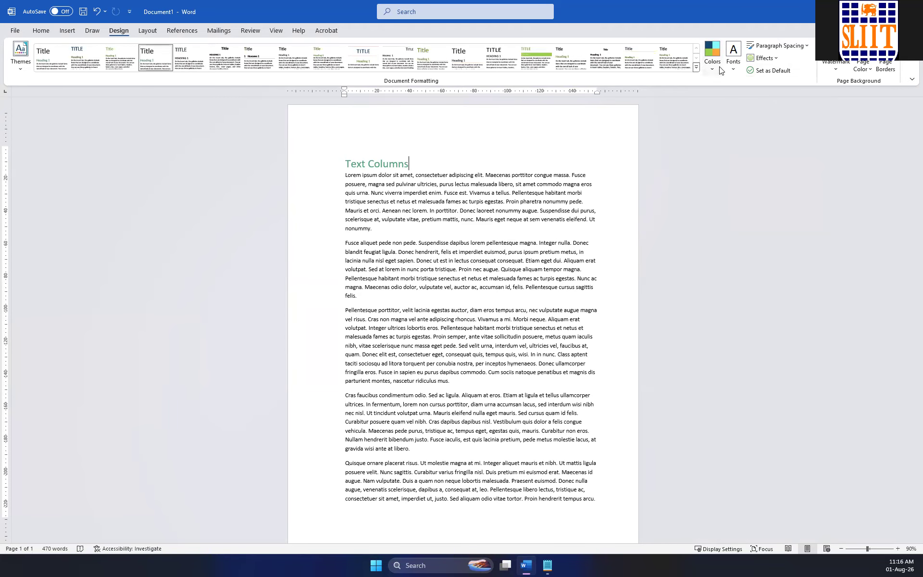
Set the document's default body font size to 12 in the custom paragraph spacing settings.
left_click(811, 47)
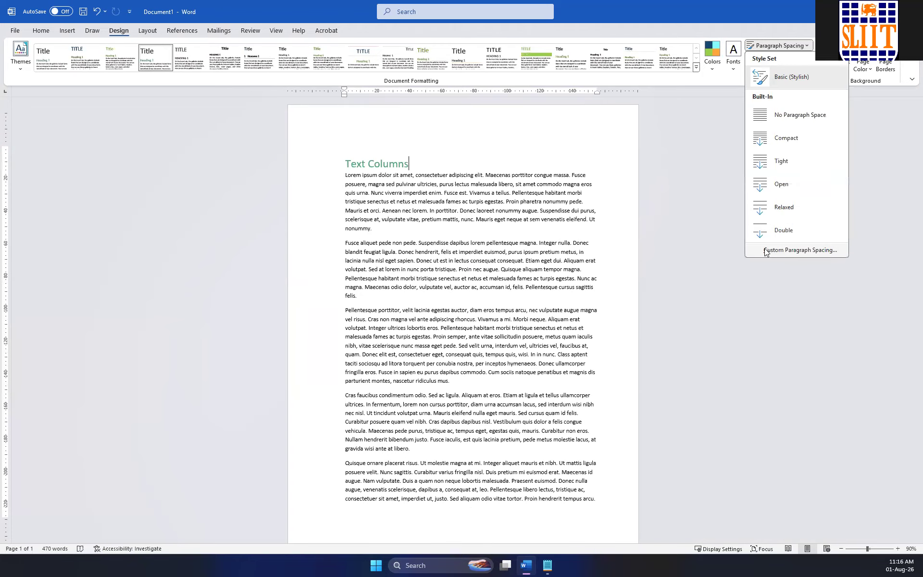
left_click(767, 249)
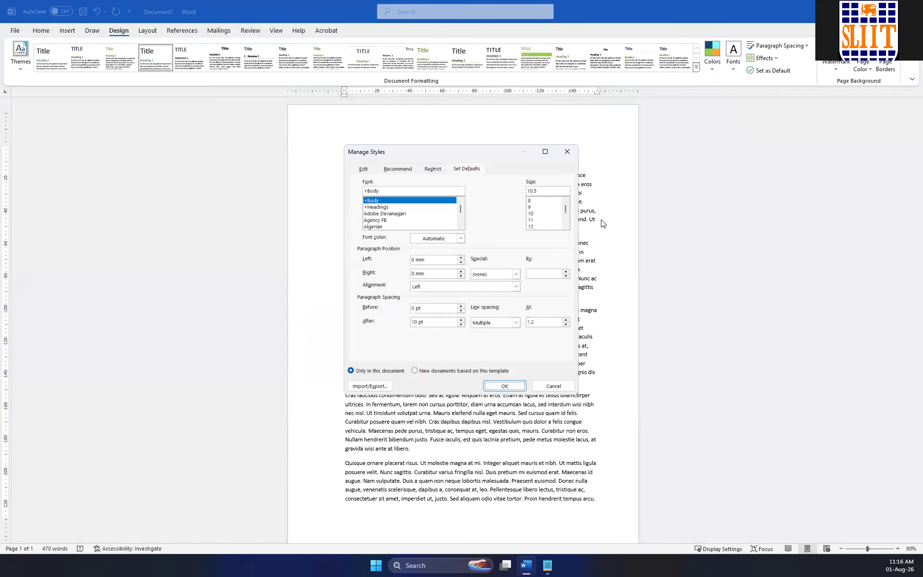
left_click(534, 226)
left_click(372, 203)
Set the default paragraph spacing to 5 pt before and after, adjust the line spacing multiple, and apply the new defaults.
left_click(380, 321)
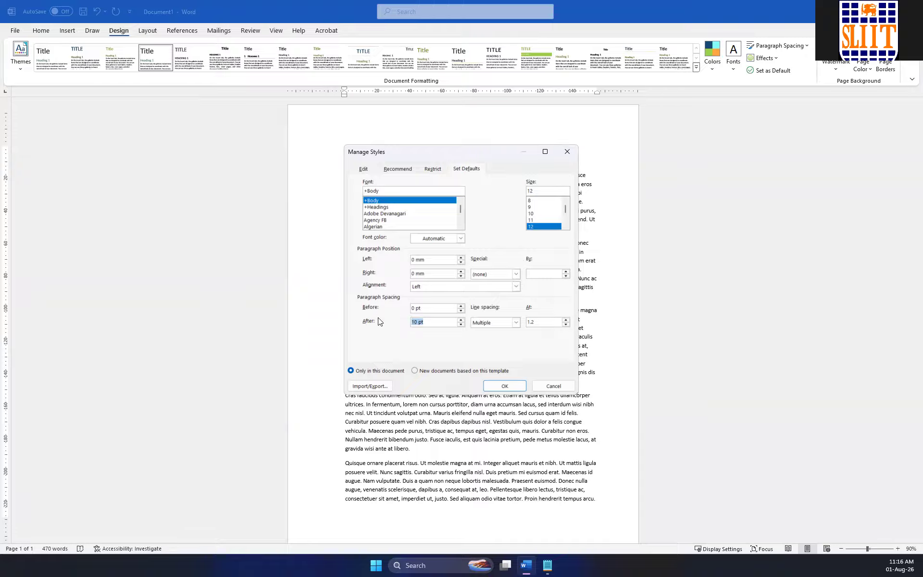
type("5")
left_click(369, 308)
type("51.2")
key("BackSpace")
left_click(507, 385)
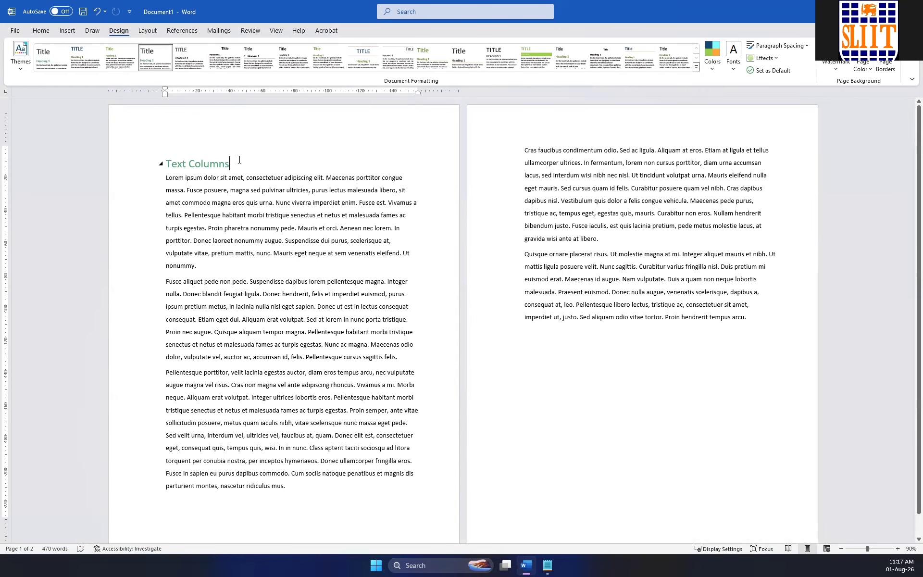
Center the "Text Columns" heading and insert an empty line below it.
left_click_drag(239, 160, 102, 139)
left_click(41, 30)
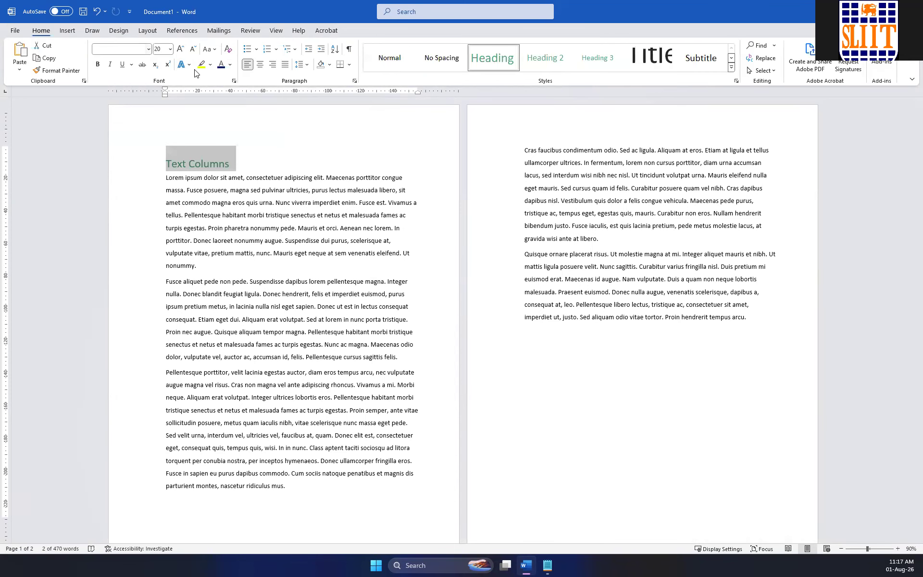
left_click(260, 65)
left_click(338, 169)
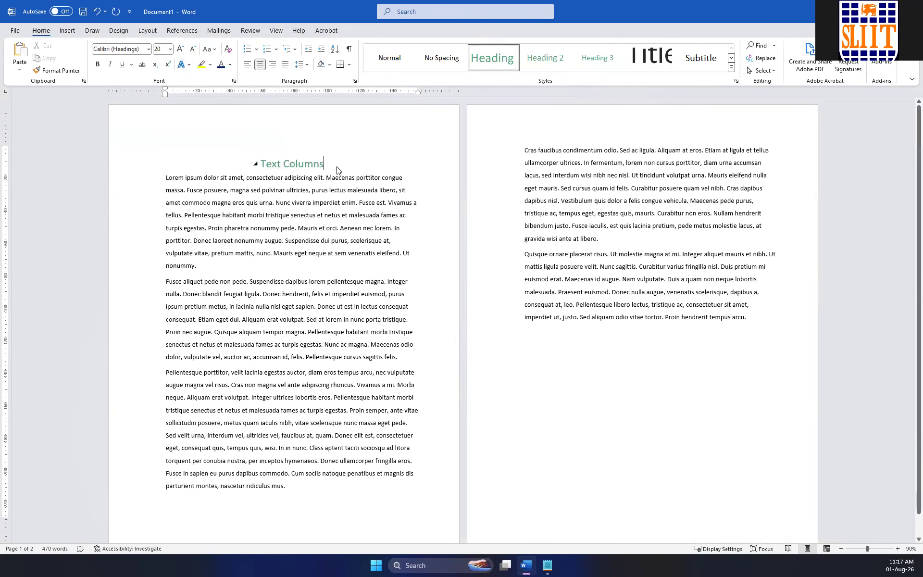
key("Return")
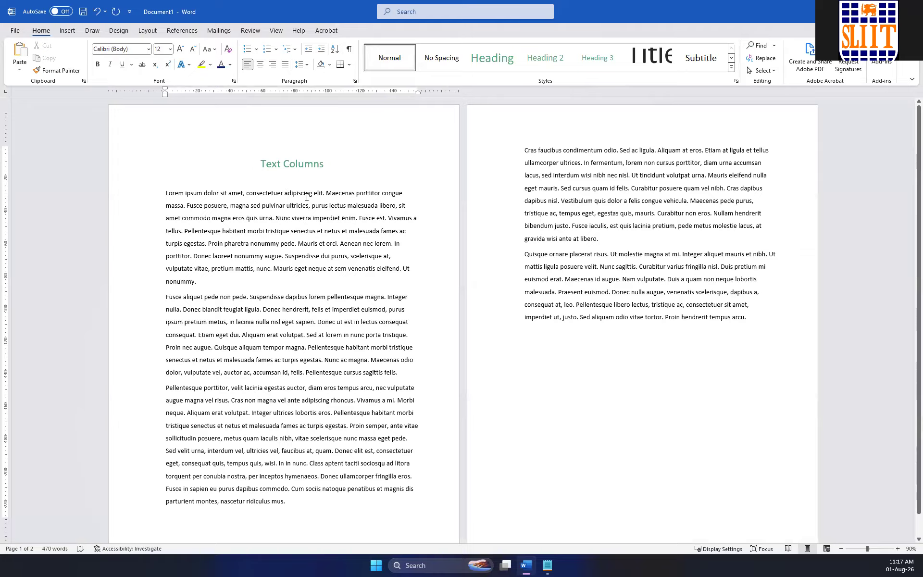
Lay out the first four body paragraphs in three columns and switch them to two columns.
left_click(150, 32)
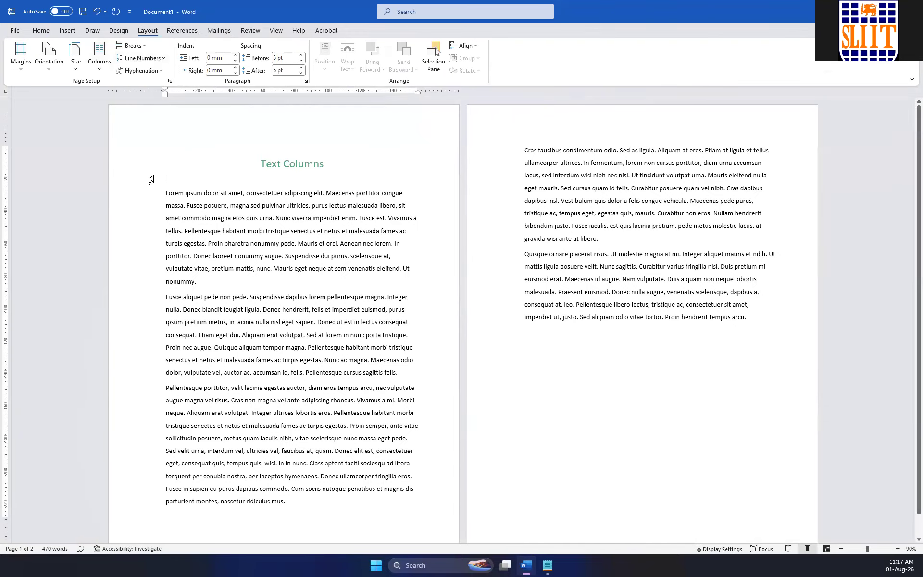
left_click_drag(168, 193, 600, 236)
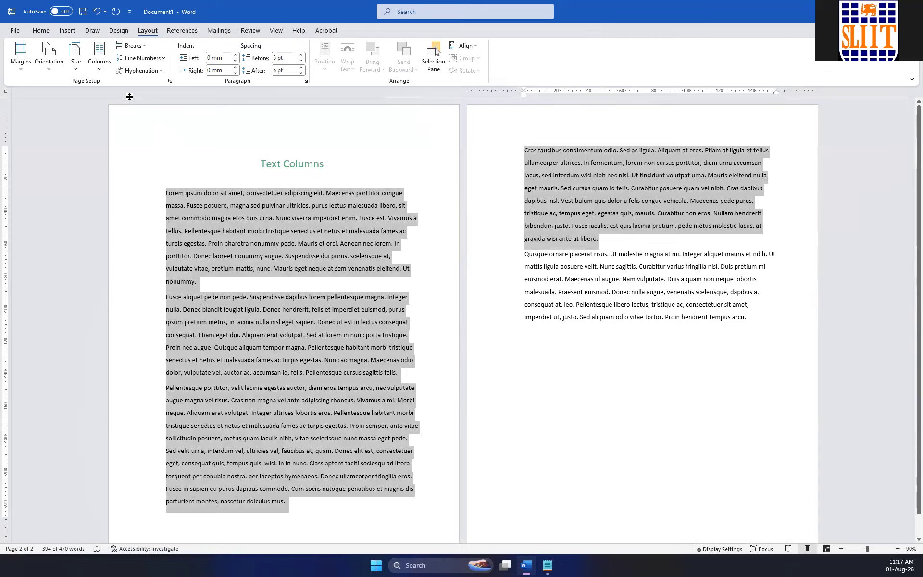
left_click(95, 69)
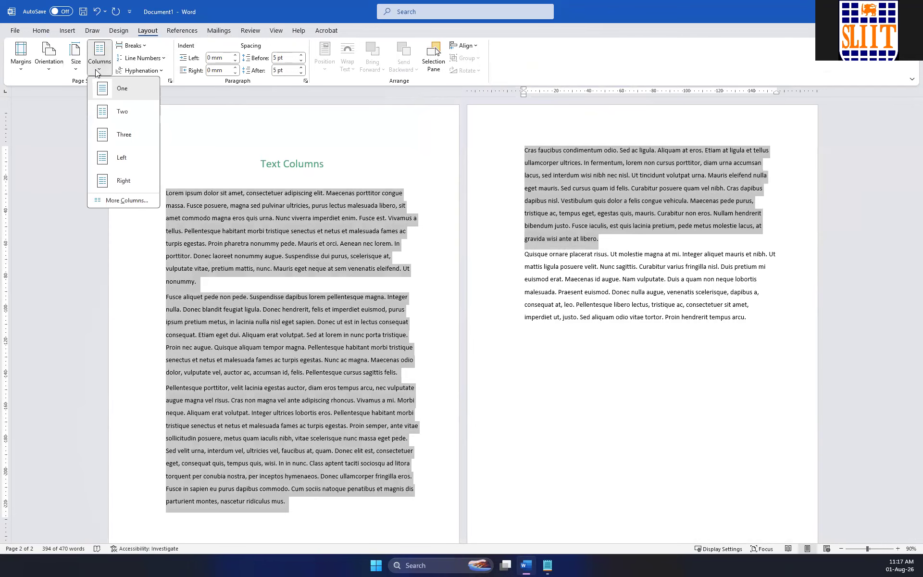
left_click(108, 135)
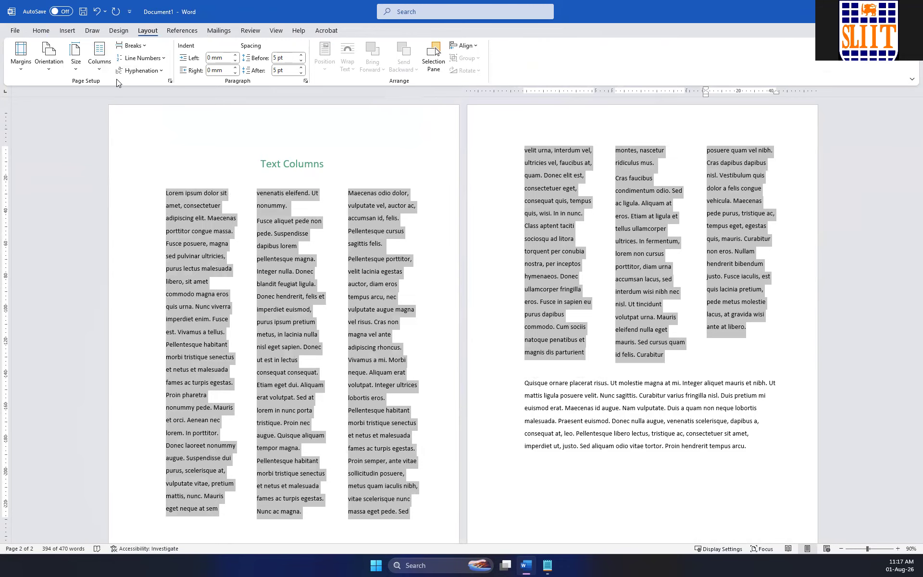
left_click(110, 45)
left_click(118, 113)
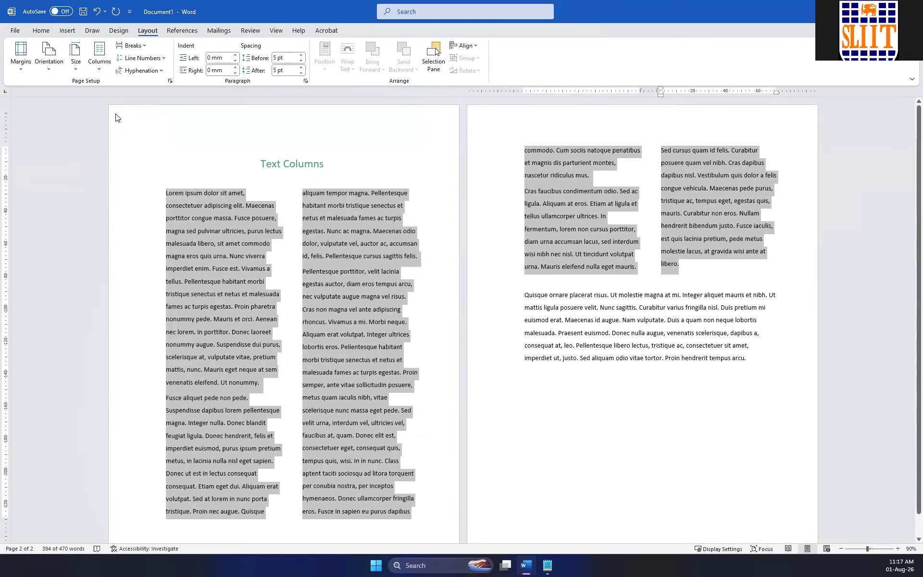
Justify the two-column text and the full-width last paragraph.
left_click(41, 30)
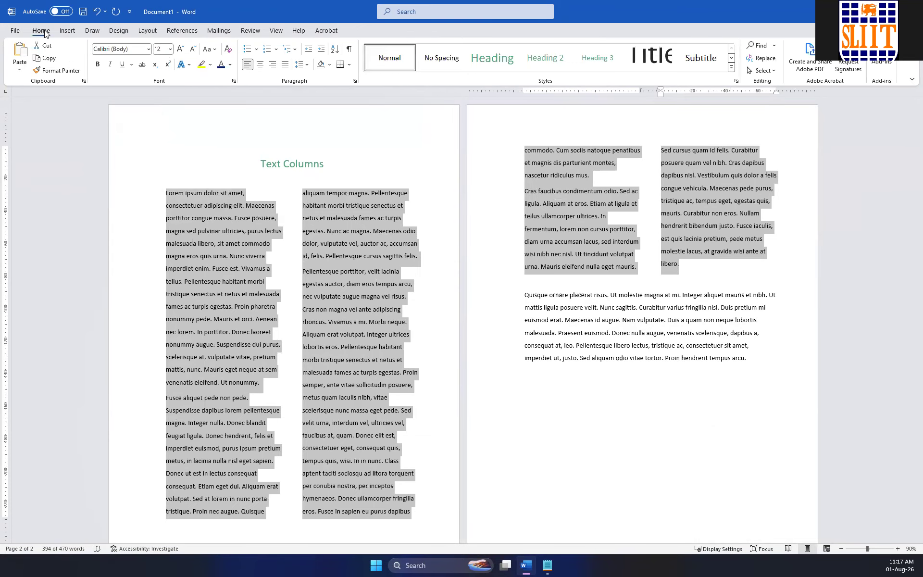
left_click(284, 65)
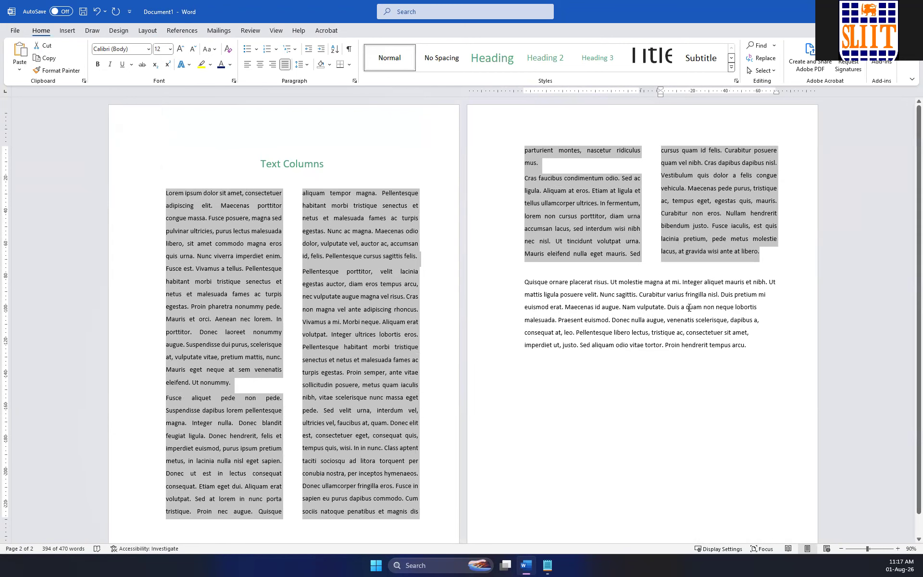
left_click(770, 258)
left_click_drag(520, 278, 797, 347)
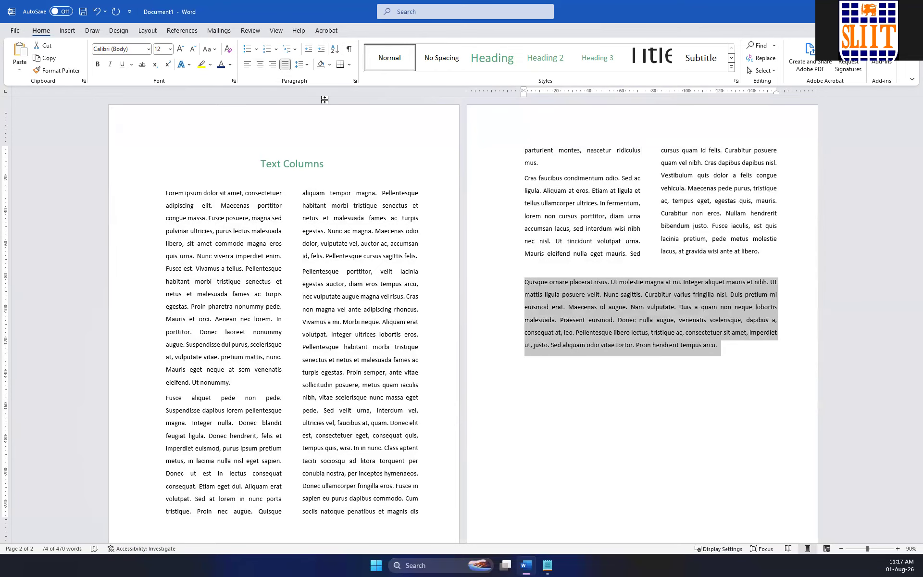
Turn the first letter of the opening "Lorem ipsum" paragraph into a Dropped drop cap.
left_click(167, 192)
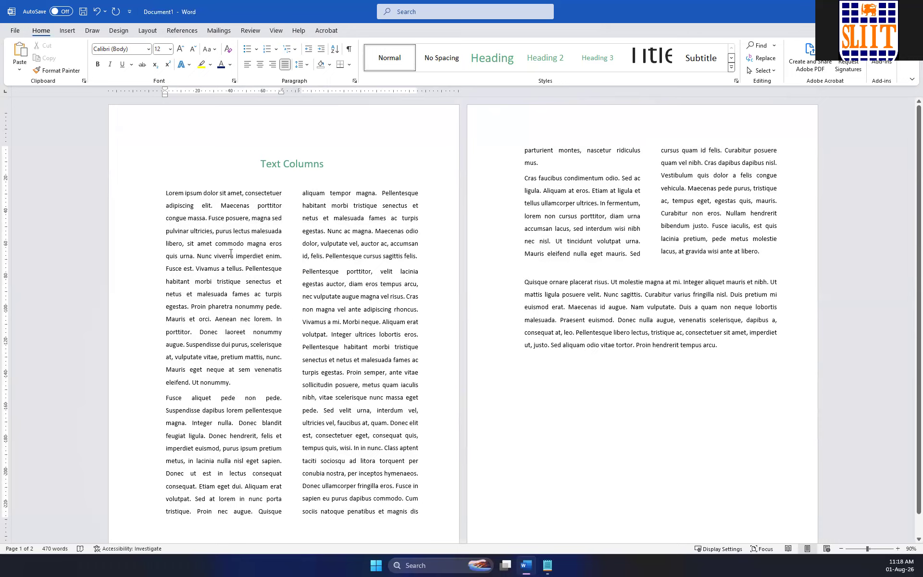
left_click_drag(169, 190, 164, 191)
left_click(68, 31)
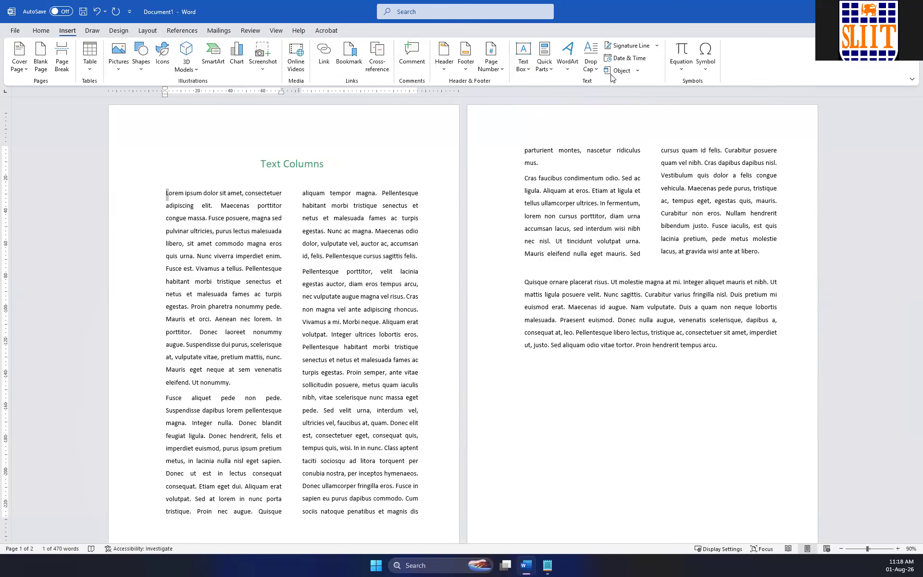
left_click(593, 72)
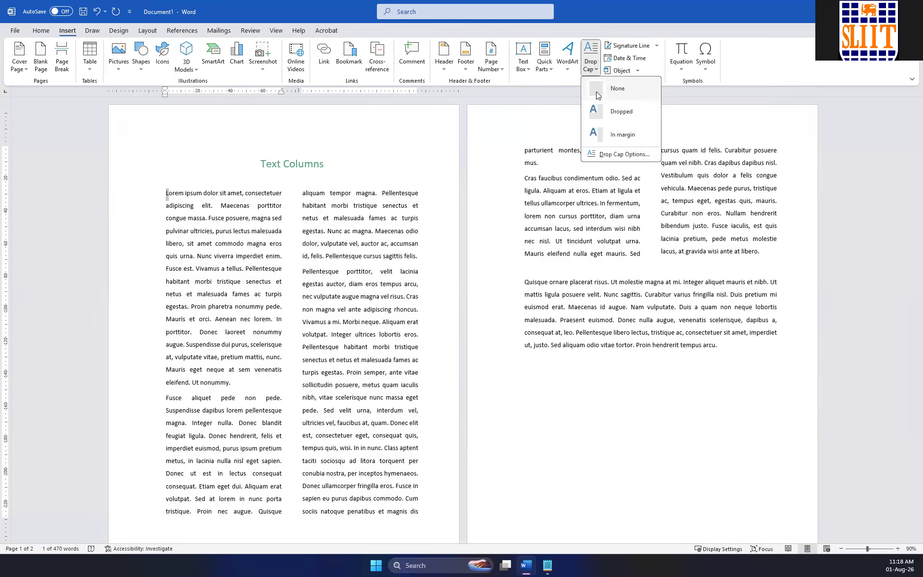
left_click(604, 114)
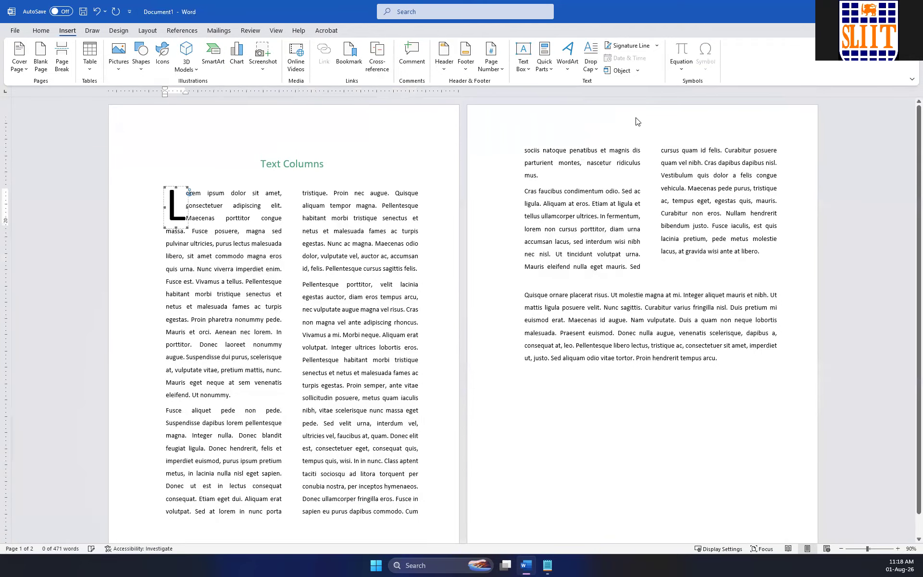
left_click(210, 243)
Set the number of lines to drop to 2 for the drop cap "L".
left_click(177, 204)
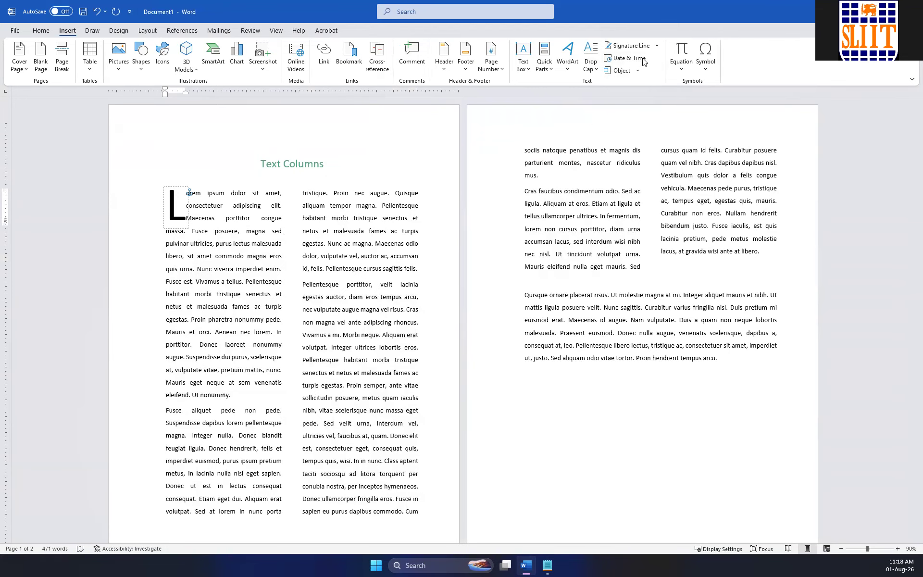
left_click(600, 72)
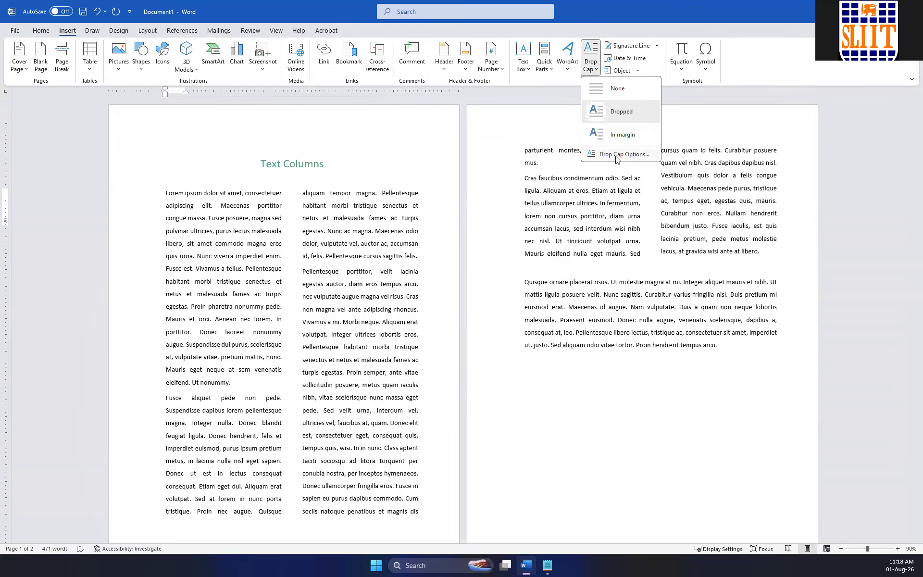
left_click(618, 154)
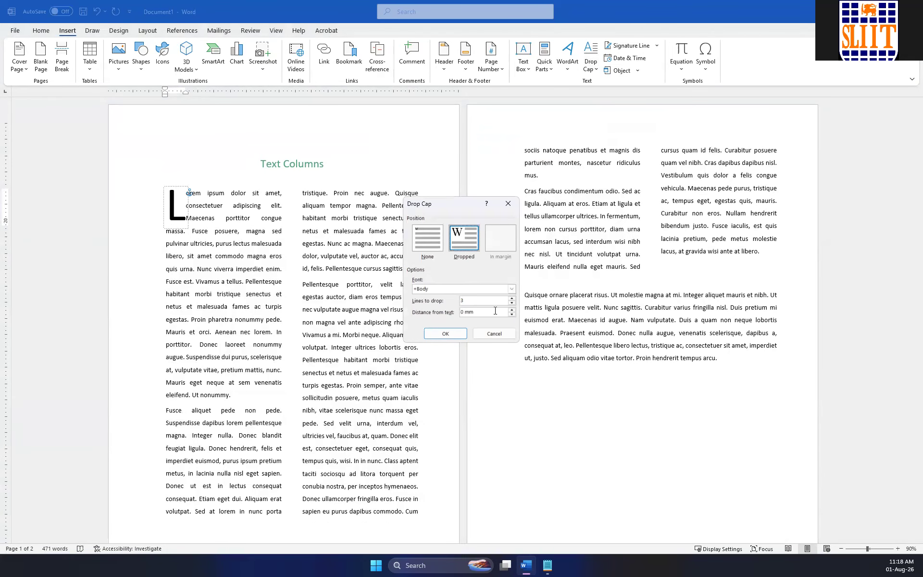
left_click(512, 303)
left_click(446, 333)
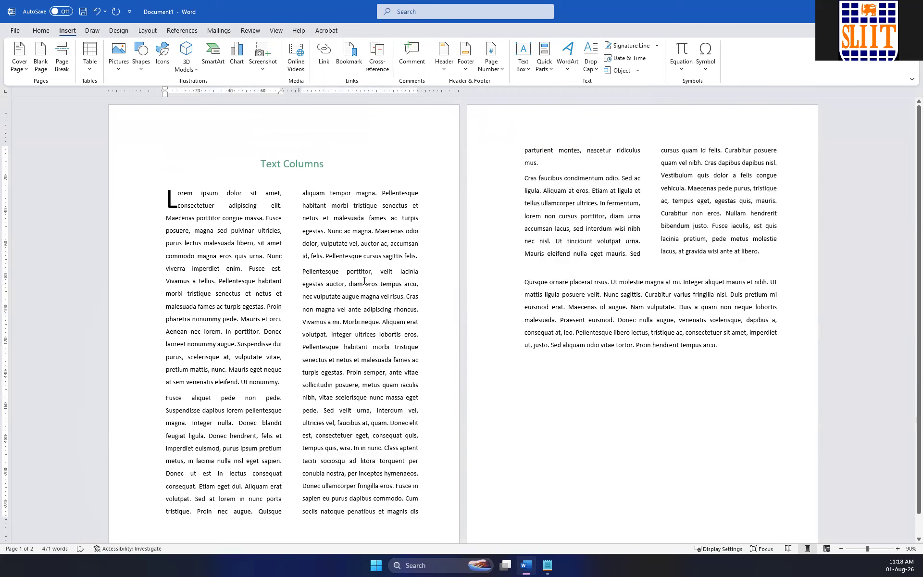
Increase the font size of the "Text Columns" heading to 28 pt.
left_click(136, 161)
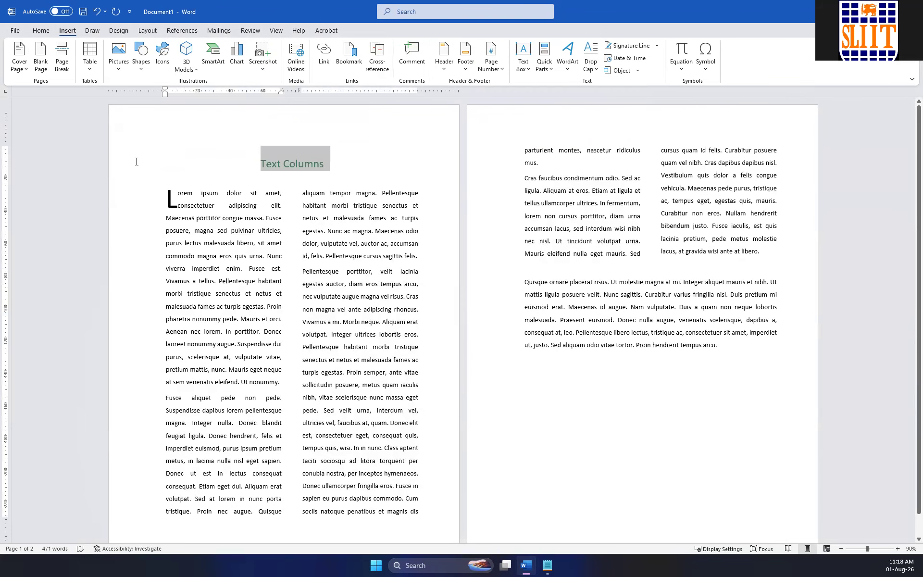
left_click(41, 31)
left_click(181, 49)
left_click(181, 49)
left_click(181, 50)
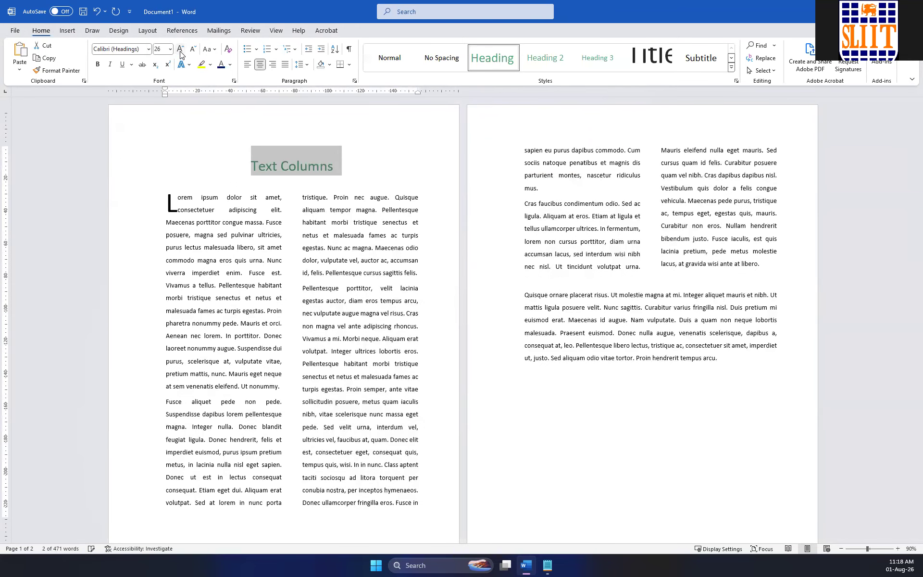
left_click(181, 49)
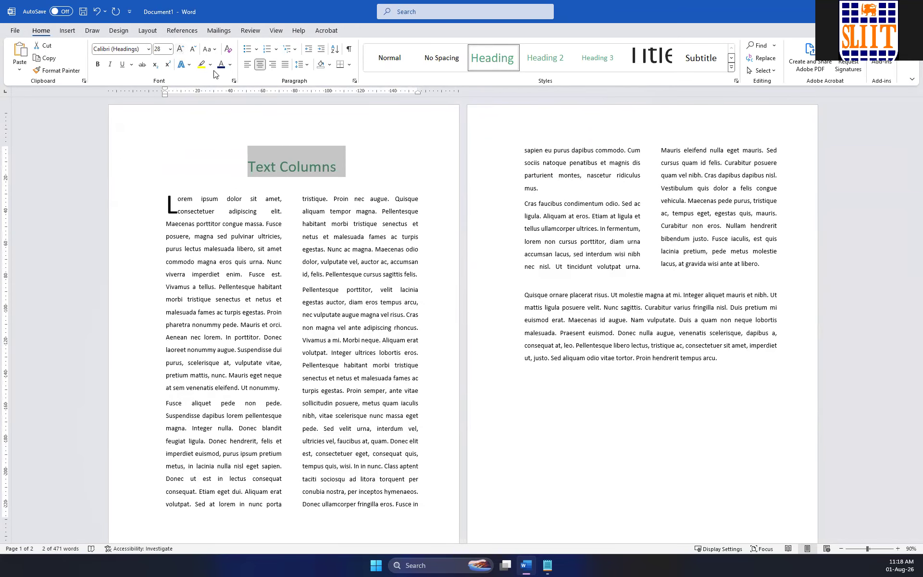
Select the first four body paragraphs without the drop cap and lay them out in three columns.
left_click(508, 300)
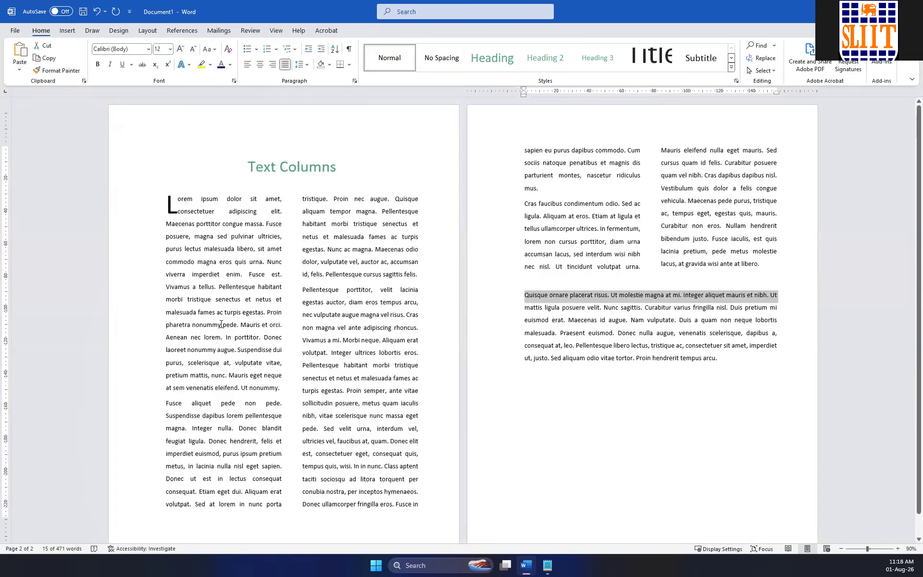
scroll(620, 344, "down", 1)
left_click(759, 241)
left_click_drag(760, 242, 142, 179)
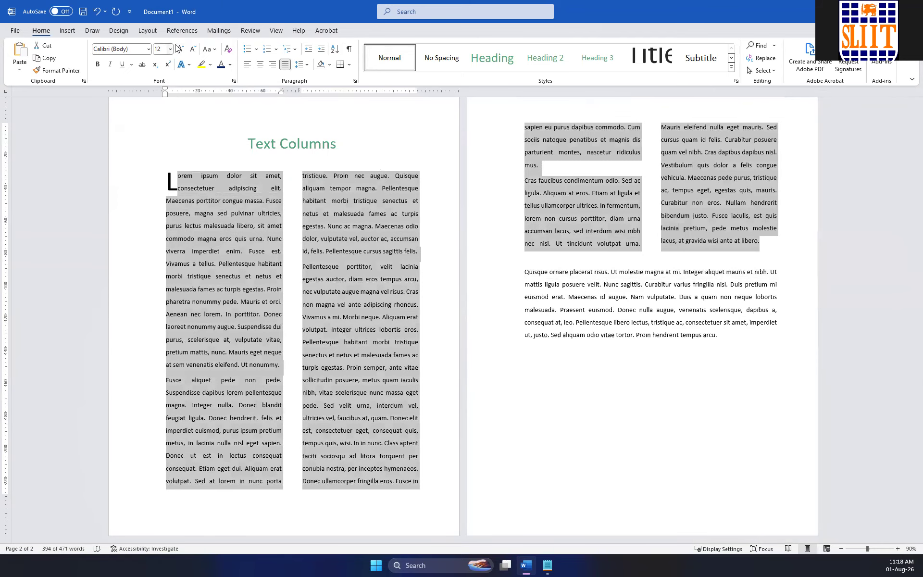
left_click(155, 32)
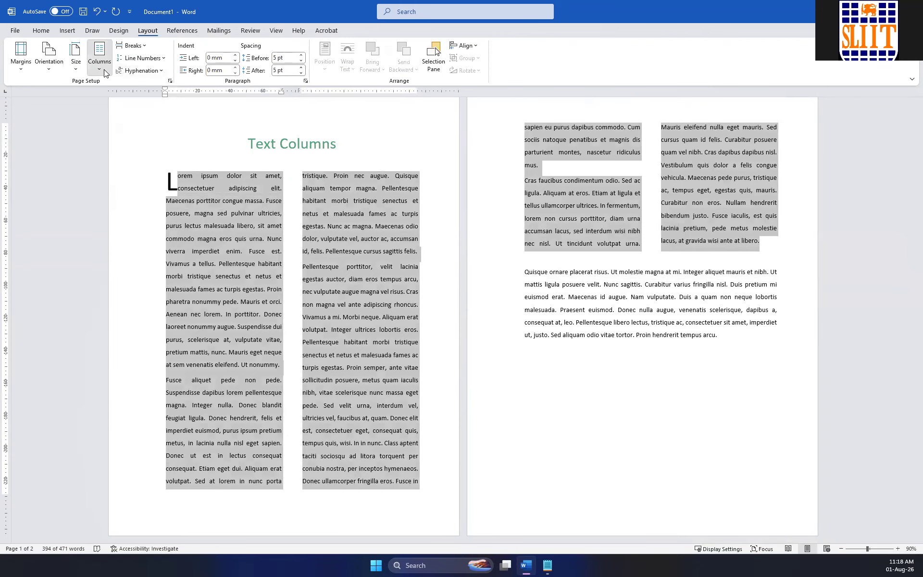
left_click(99, 57)
left_click(118, 139)
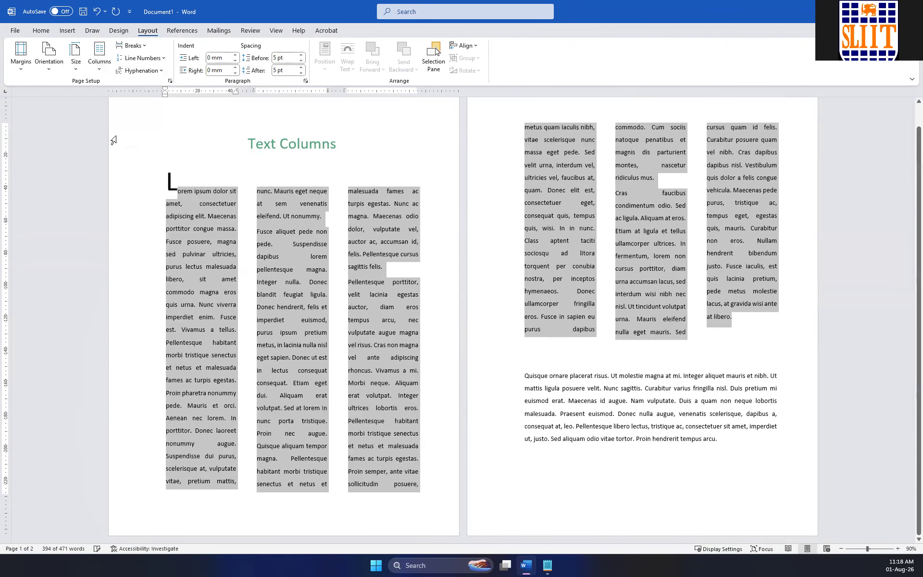
Set the number of columns for the selected text to 4 in the detailed column settings.
left_click(100, 56)
left_click(126, 198)
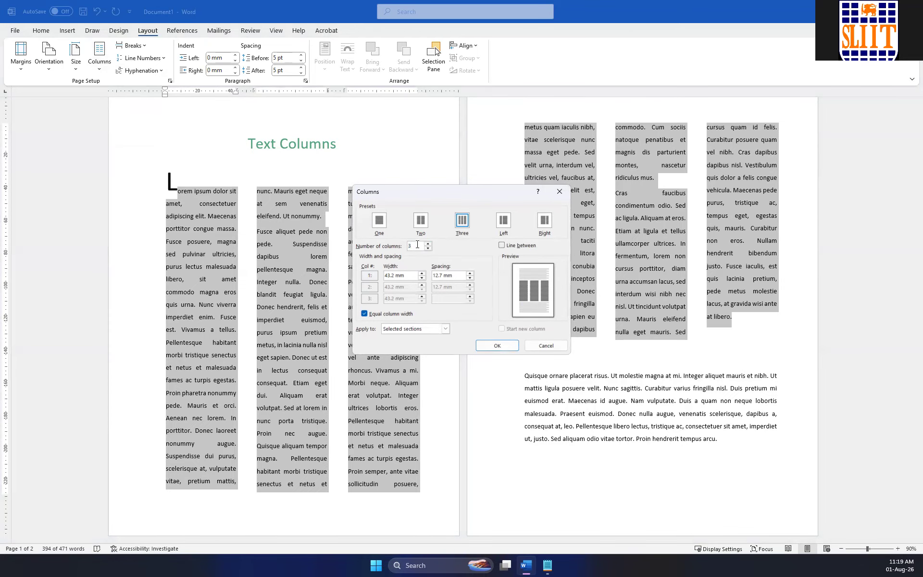
type("4")
left_click(498, 346)
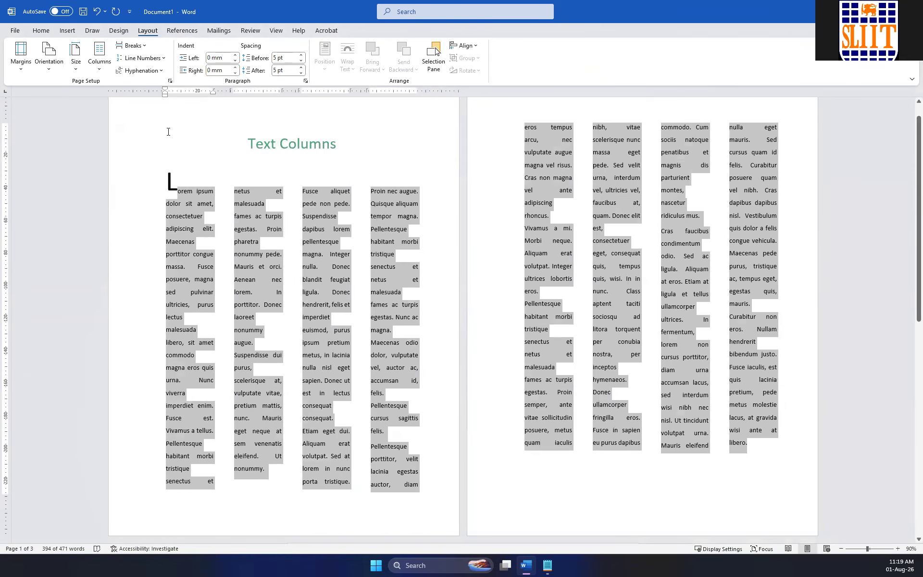
Set the selected body text back to two columns.
left_click(43, 31)
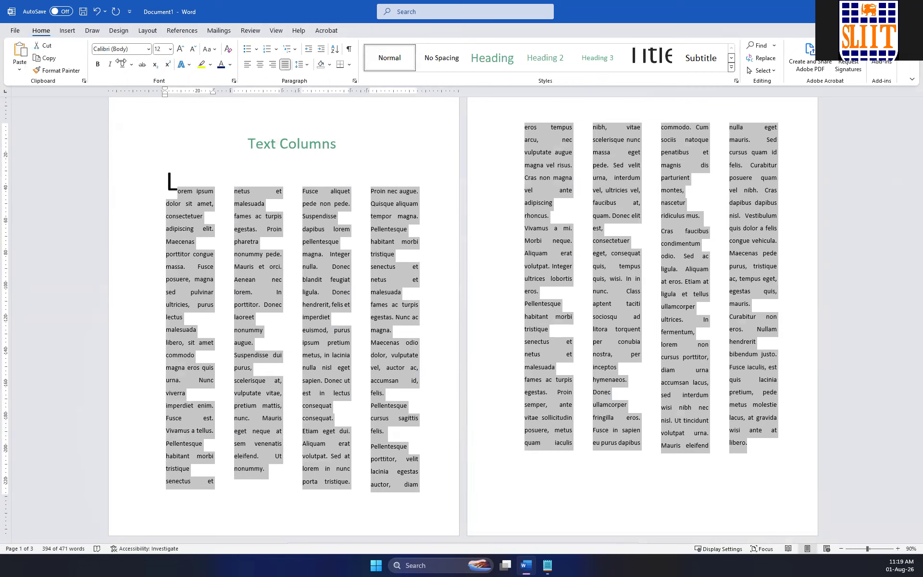
left_click(148, 31)
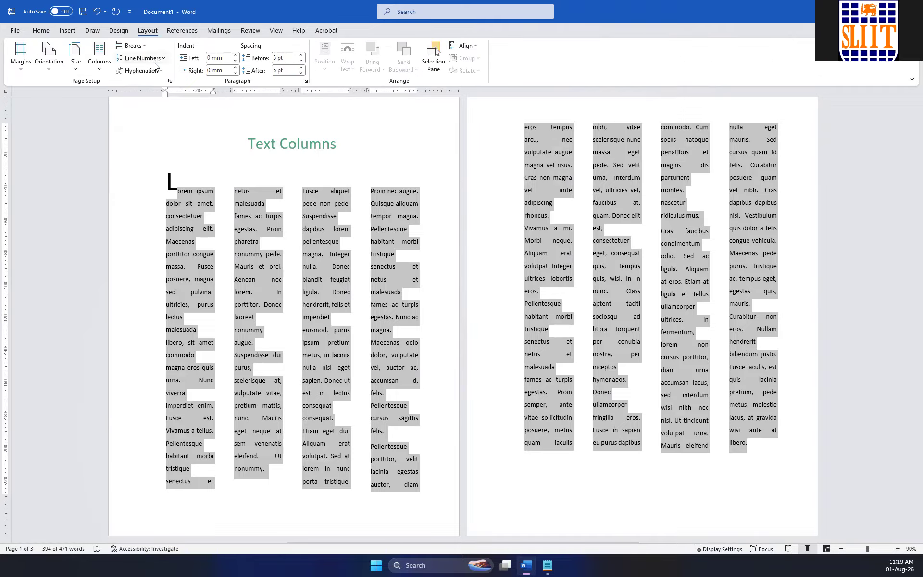
left_click(106, 68)
left_click(122, 112)
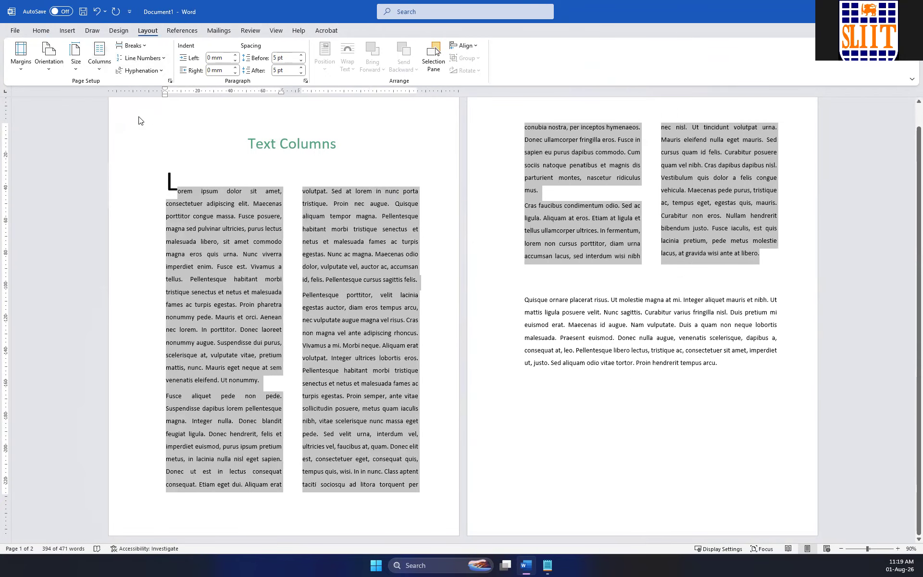
Remove the drop cap from the "L" and rejoin the letter with its opening paragraph.
left_click(191, 192)
left_click(172, 179)
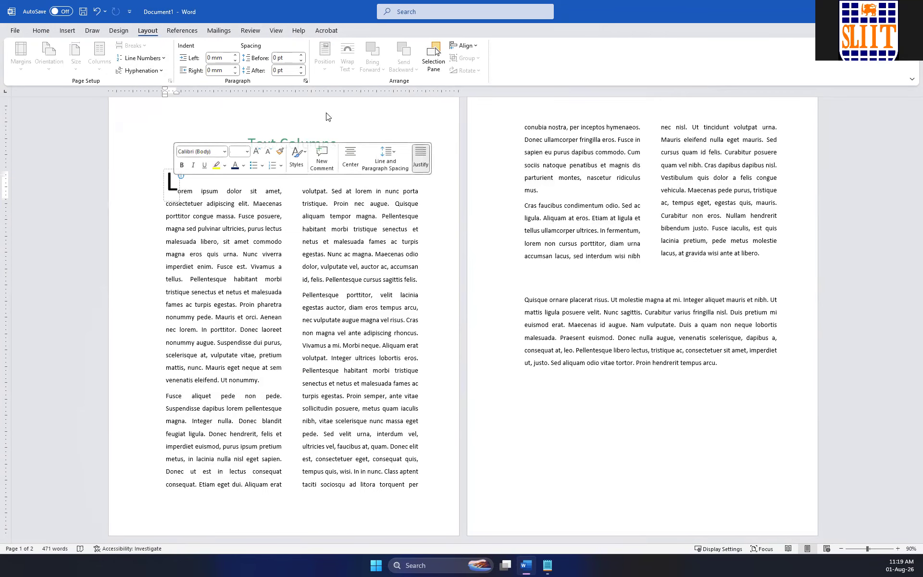
left_click(67, 31)
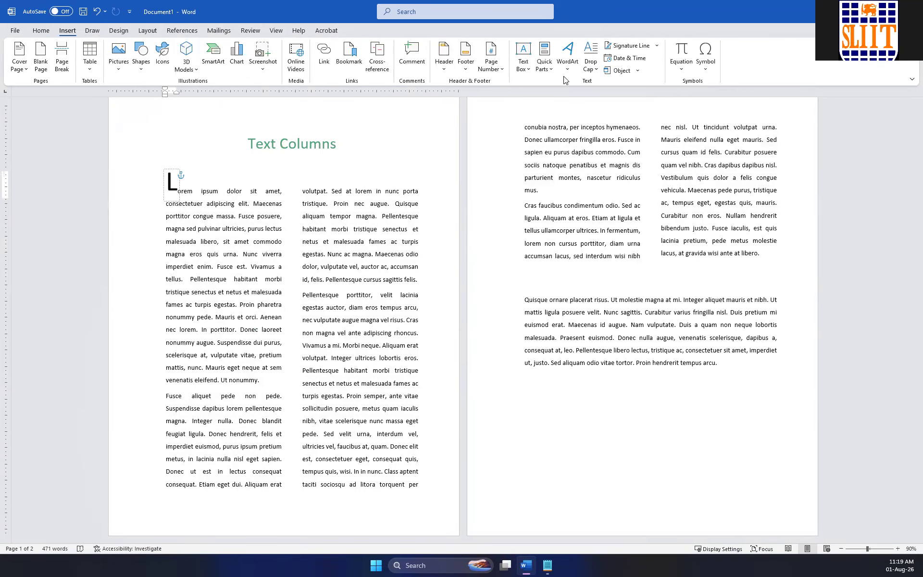
left_click(590, 60)
left_click(610, 88)
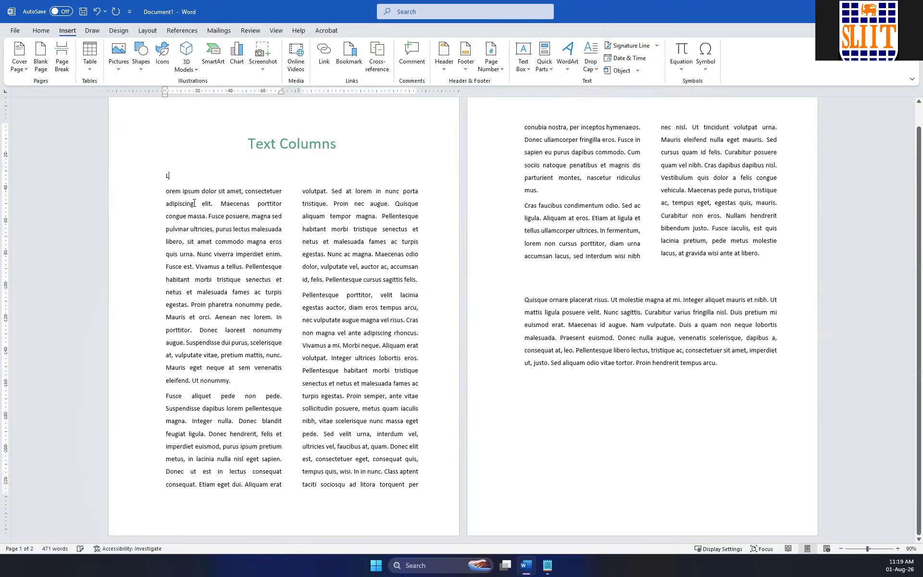
key("Delete")
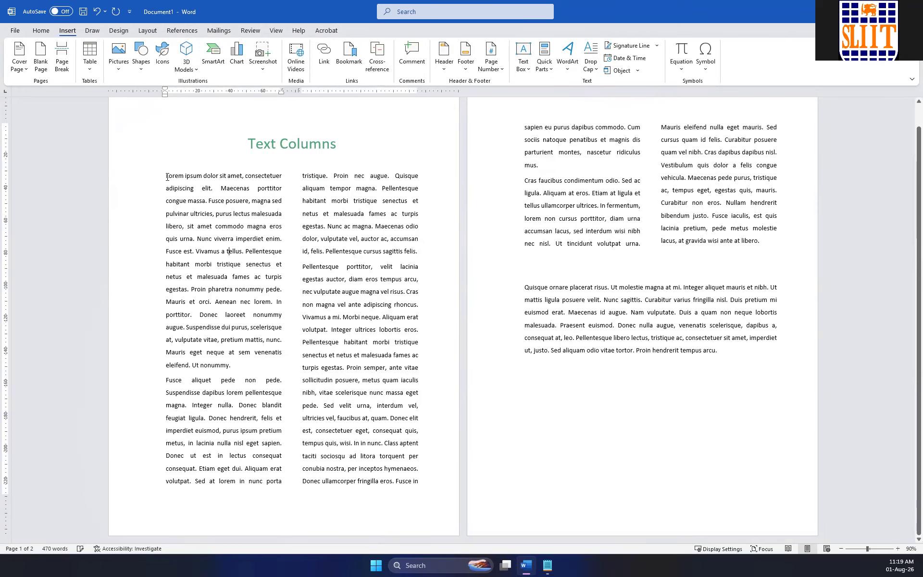
Apply a Dropped drop cap to the rejoined opening paragraph.
left_click(592, 71)
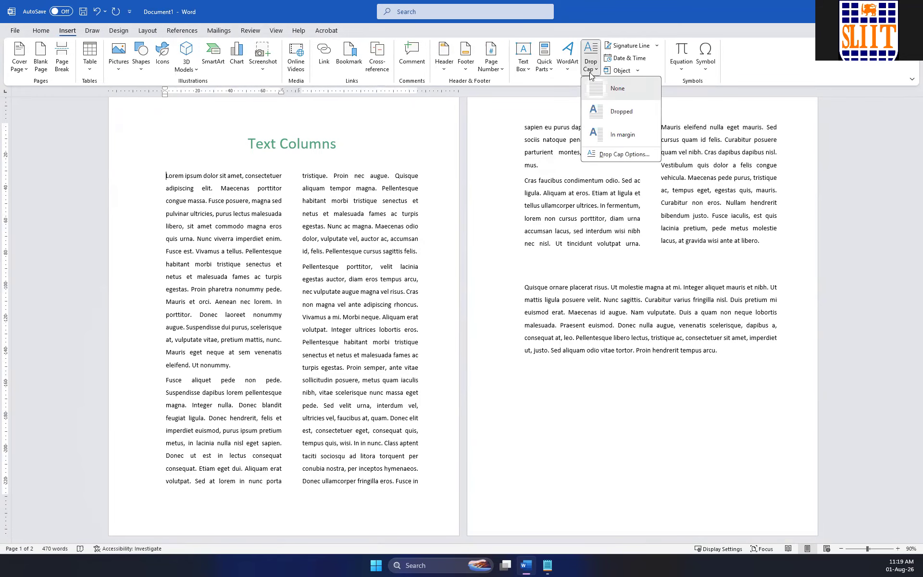
left_click(620, 112)
left_click(401, 238)
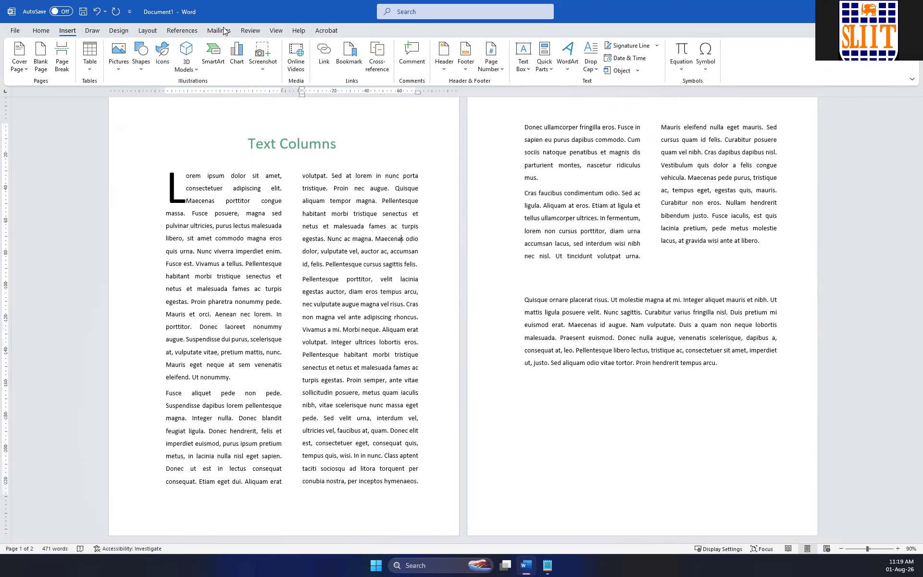
Turn off equal column widths for the two-column section and set the first column's width to 80 mm.
left_click(148, 30)
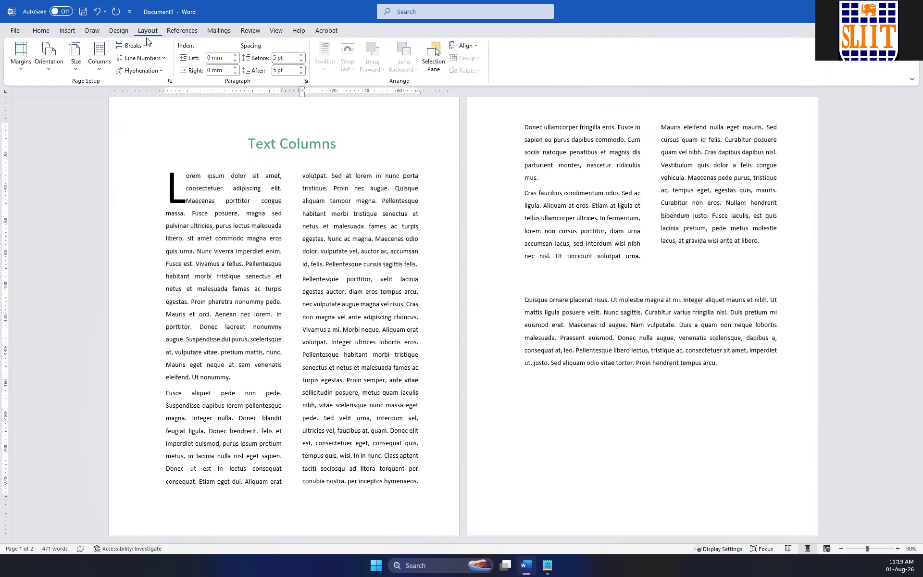
left_click(99, 67)
left_click(124, 200)
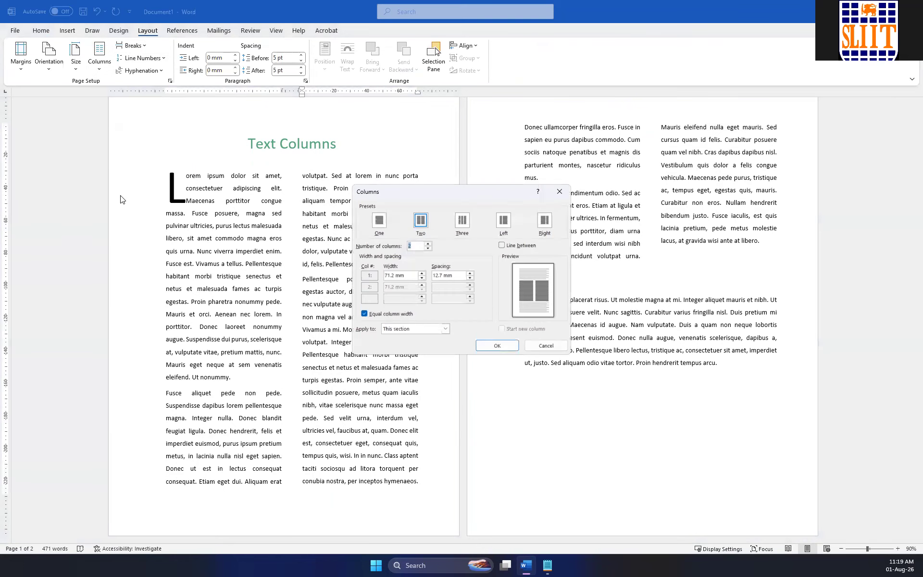
left_click(363, 312)
left_click(422, 273)
left_click(422, 275)
left_click(422, 275)
left_click(422, 275)
left_click(422, 274)
left_click(422, 274)
left_click(421, 274)
left_click(422, 275)
left_click(422, 274)
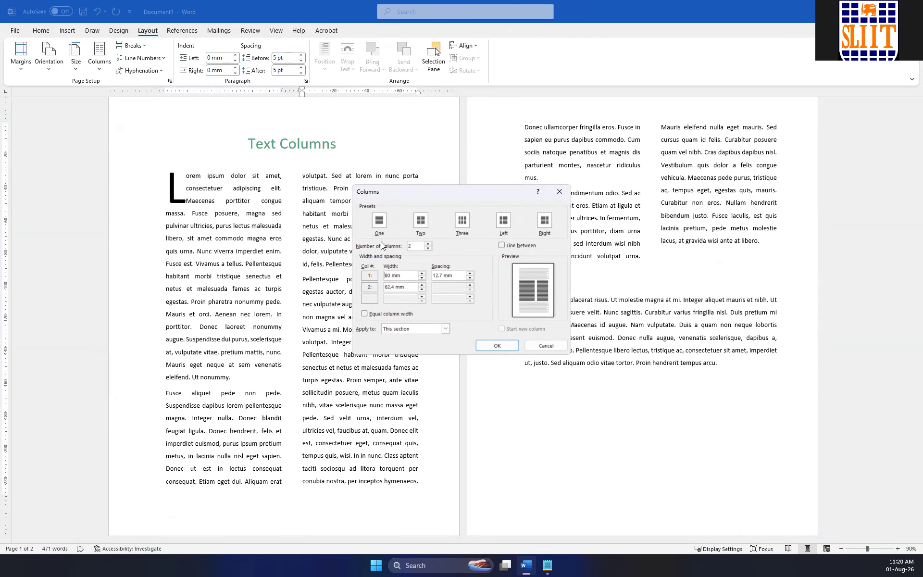
left_click(497, 346)
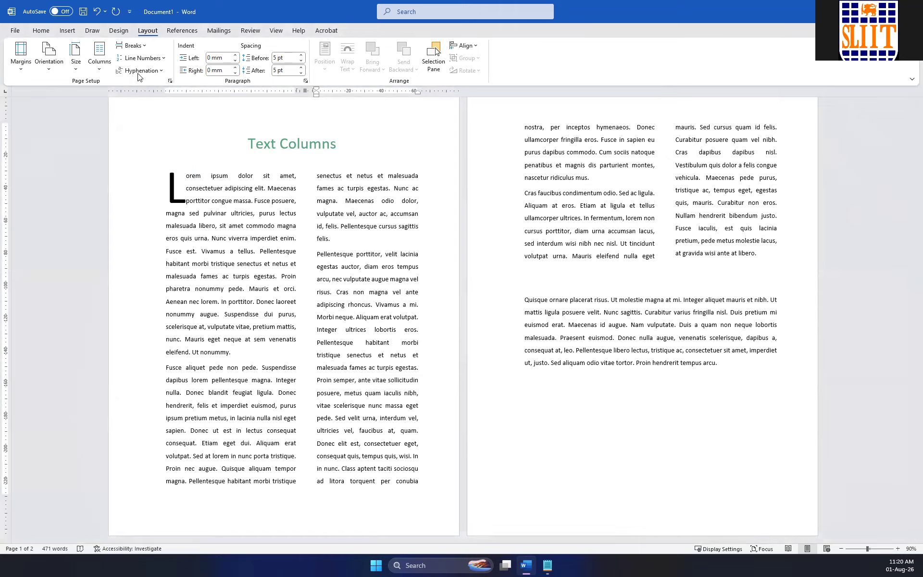
Set the first column's width to 90 mm and add a line between the two columns.
left_click(100, 63)
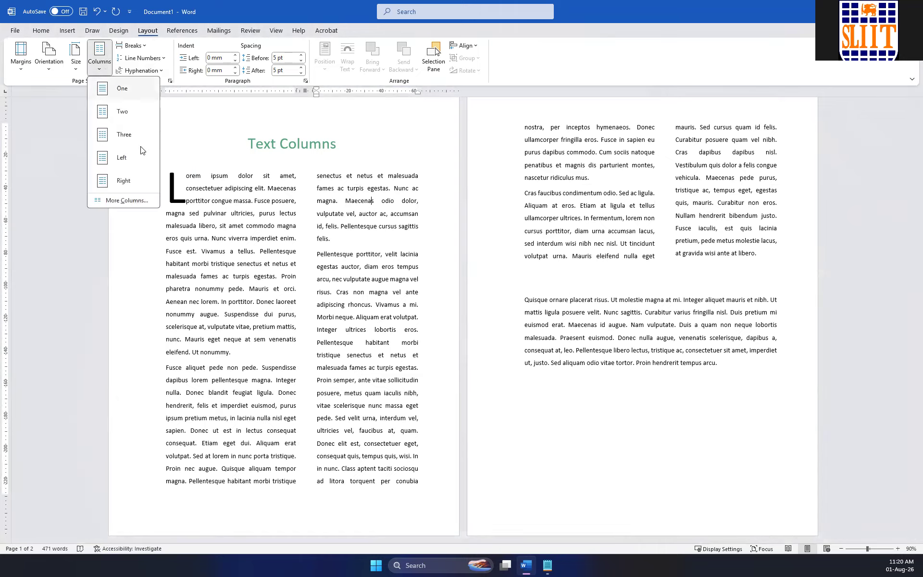
left_click(127, 201)
left_click(365, 313)
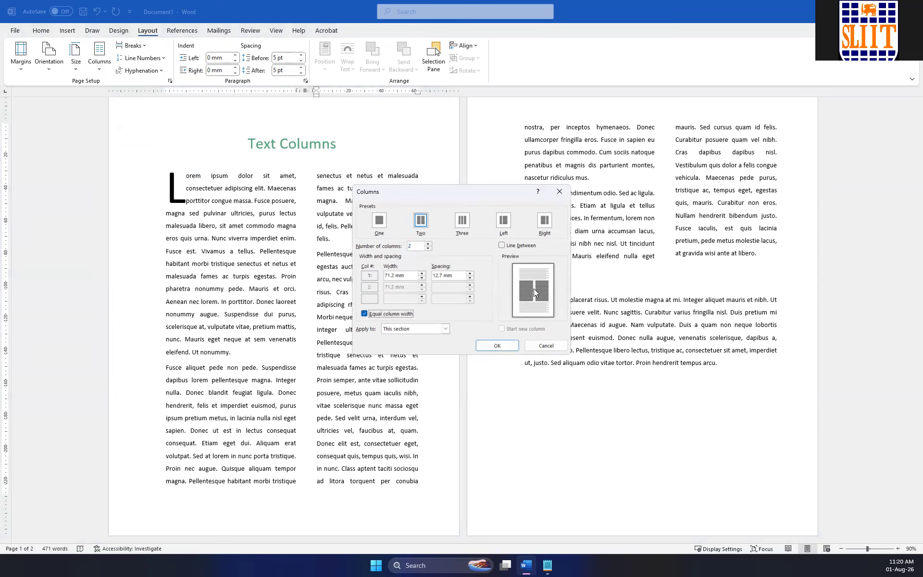
left_click(410, 274)
left_click(364, 313)
type("100")
left_click(404, 285)
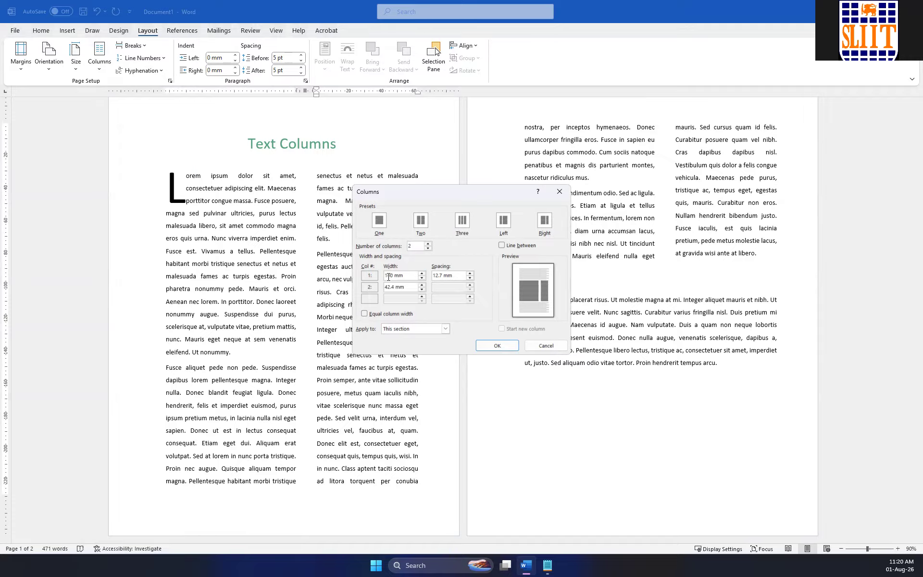
double_click(388, 275)
type("90")
left_click(407, 285)
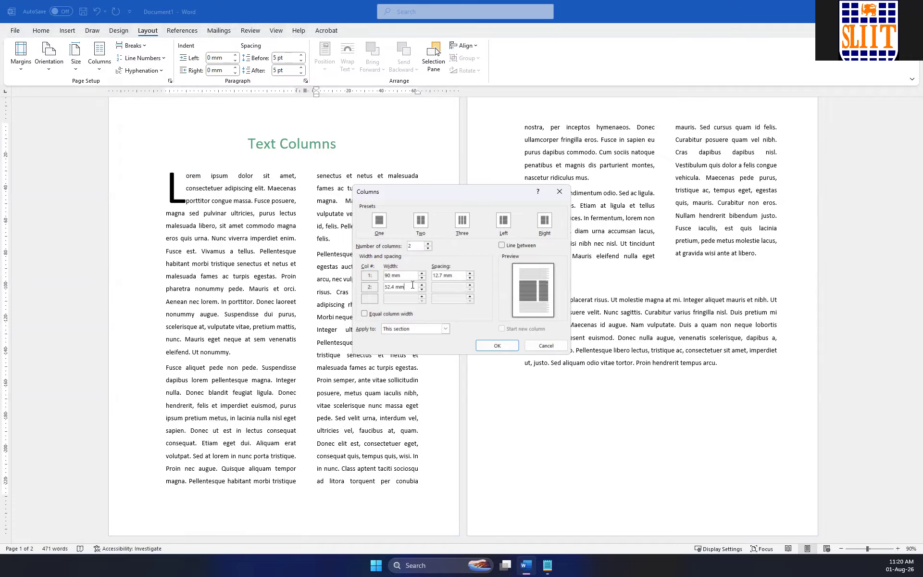
left_click(502, 247)
left_click(503, 343)
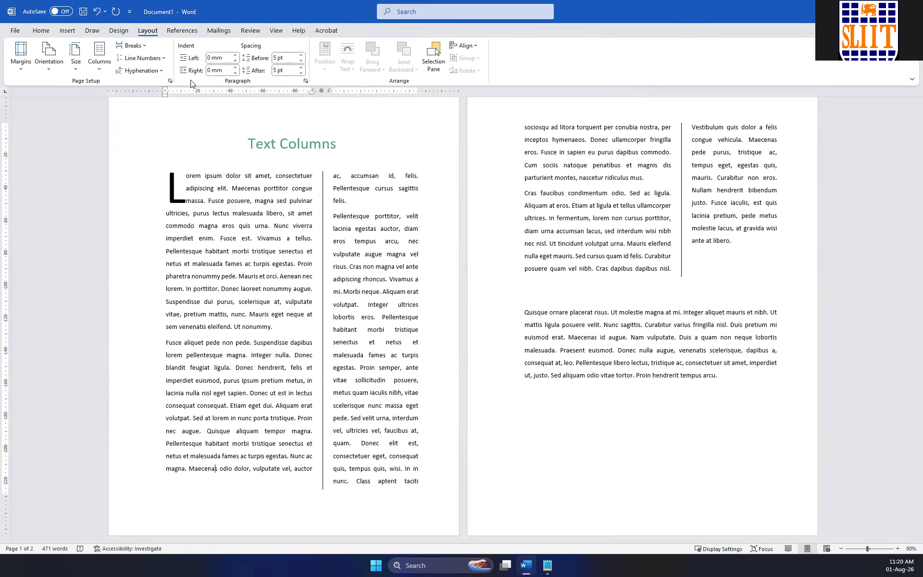
Restore equal column widths for the two-column section in the detailed column settings.
left_click(105, 70)
left_click(116, 195)
left_click(374, 314)
left_click(497, 345)
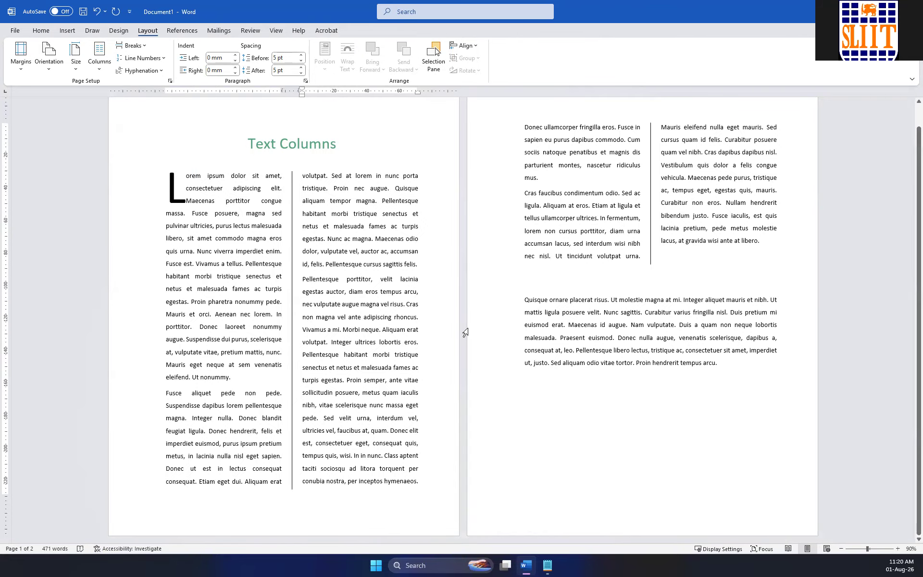
scroll(657, 281, "up", 1)
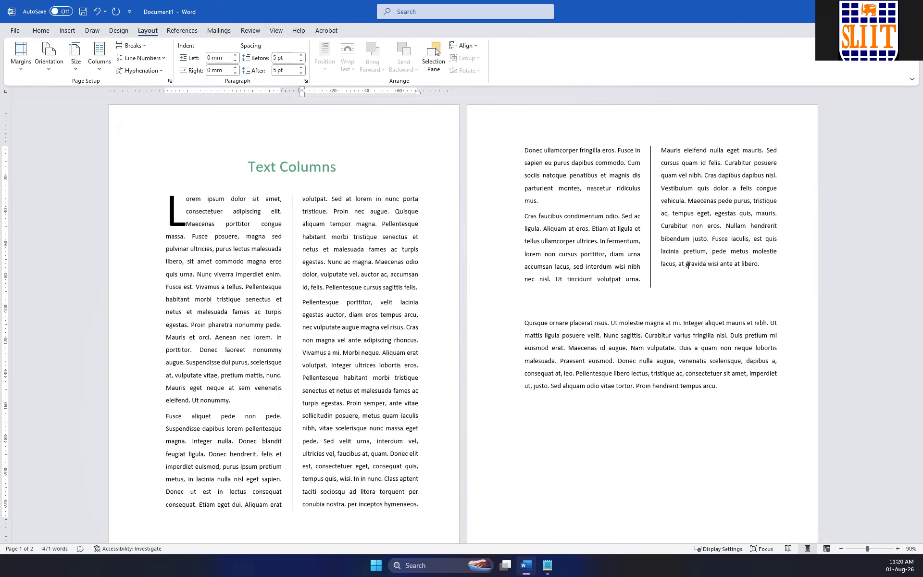
scroll(552, 294, "down", 1)
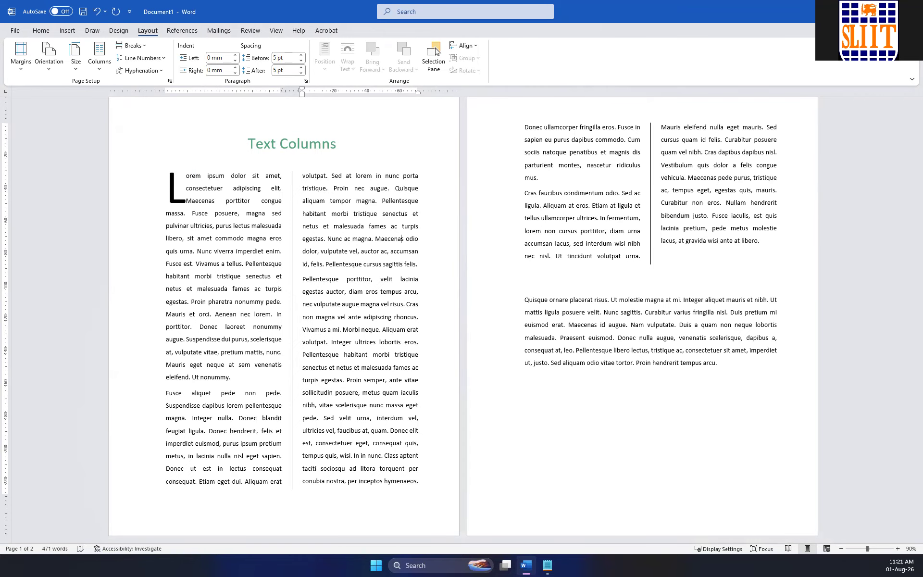
Show the list of selectable objects and try to select the balloon picture behind the text directly on page 2.
left_click(435, 52)
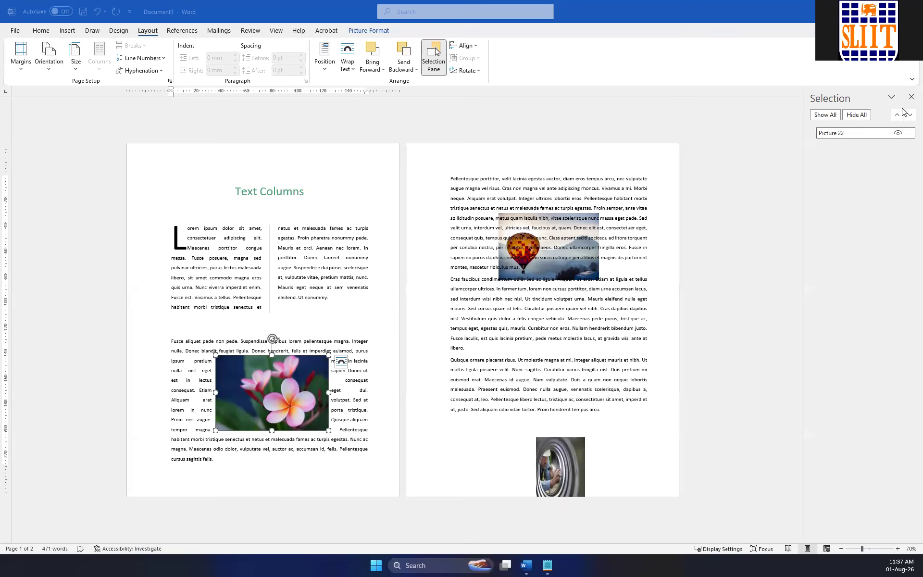
left_click(539, 231)
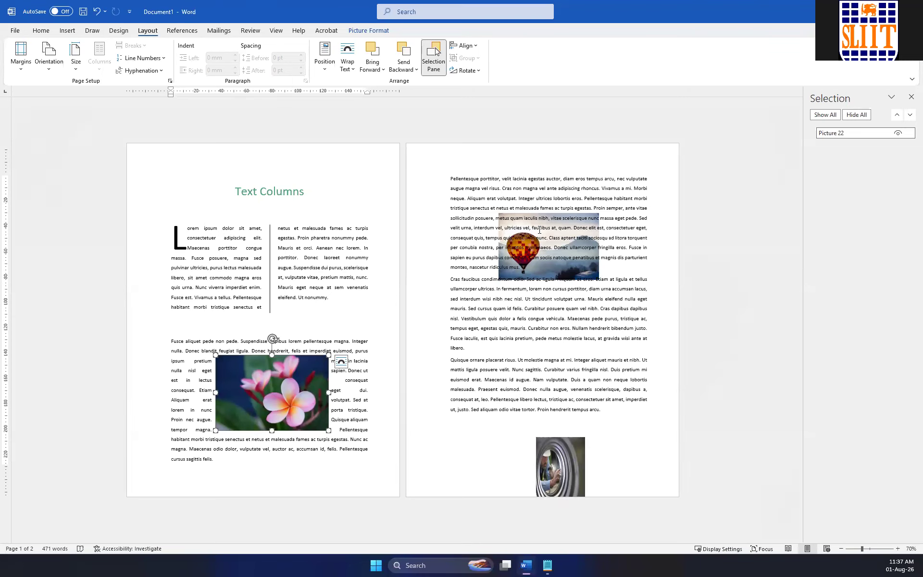
left_click(547, 270)
left_click(570, 239)
left_click_drag(570, 240, 510, 228)
left_click_drag(462, 194, 451, 188)
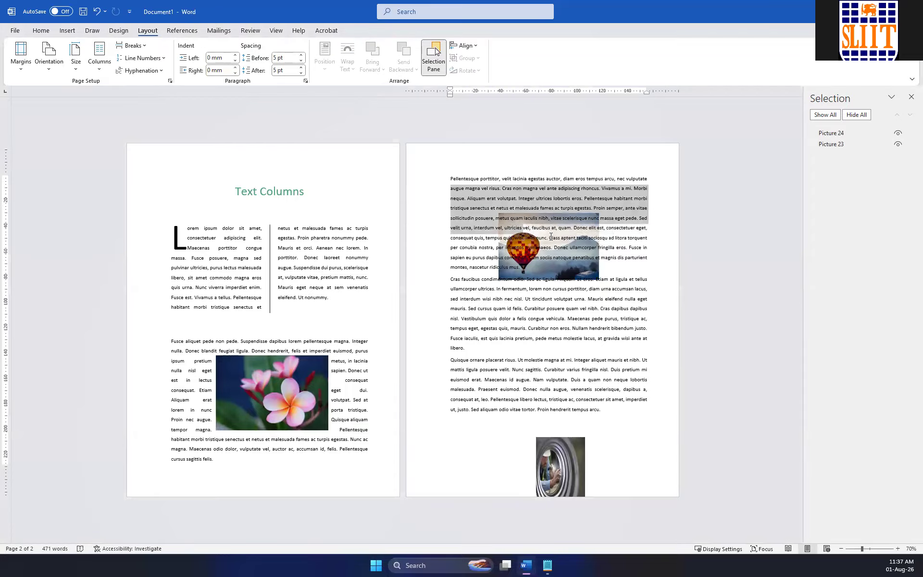
left_click(587, 198)
left_click(437, 72)
left_click(438, 72)
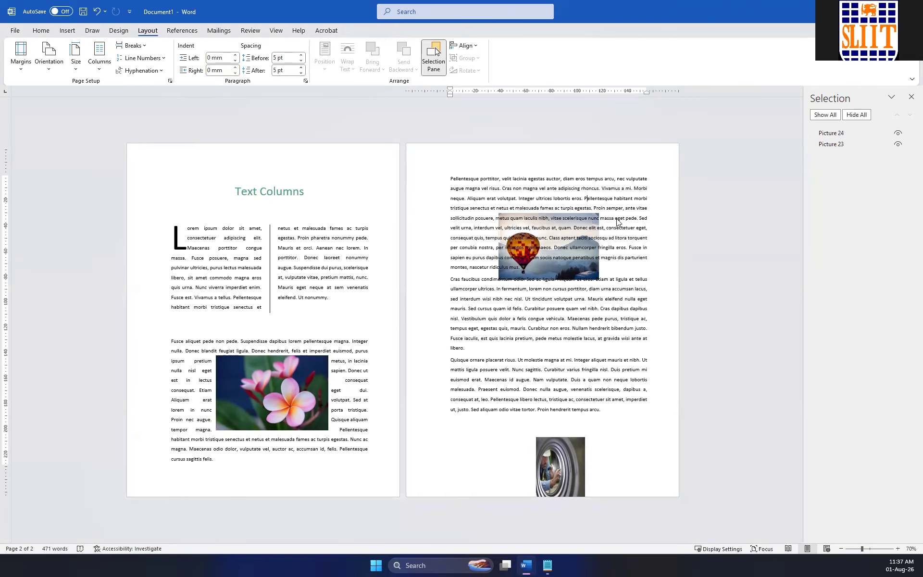
Select Picture 23, the balloon picture, from the object list and move it down over the second paragraph on page 2.
left_click(836, 133)
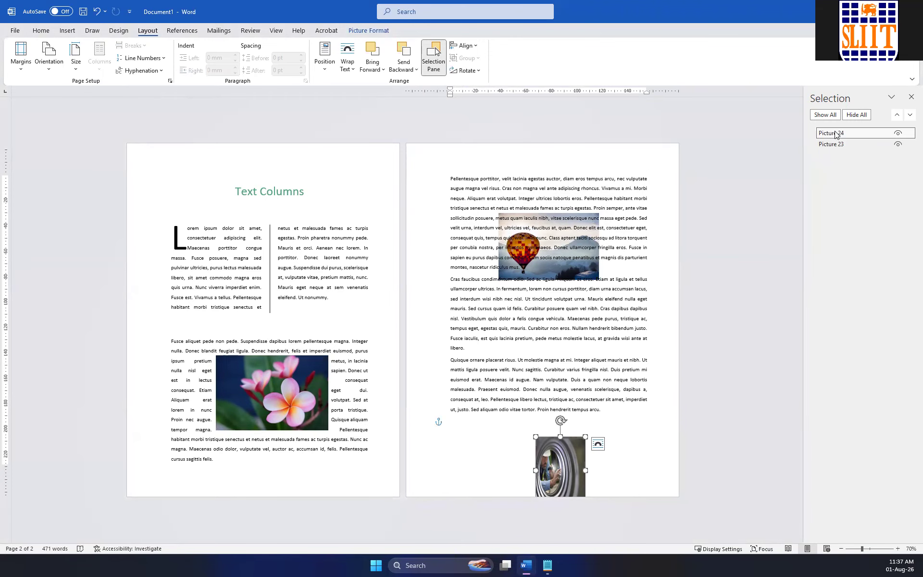
left_click(836, 144)
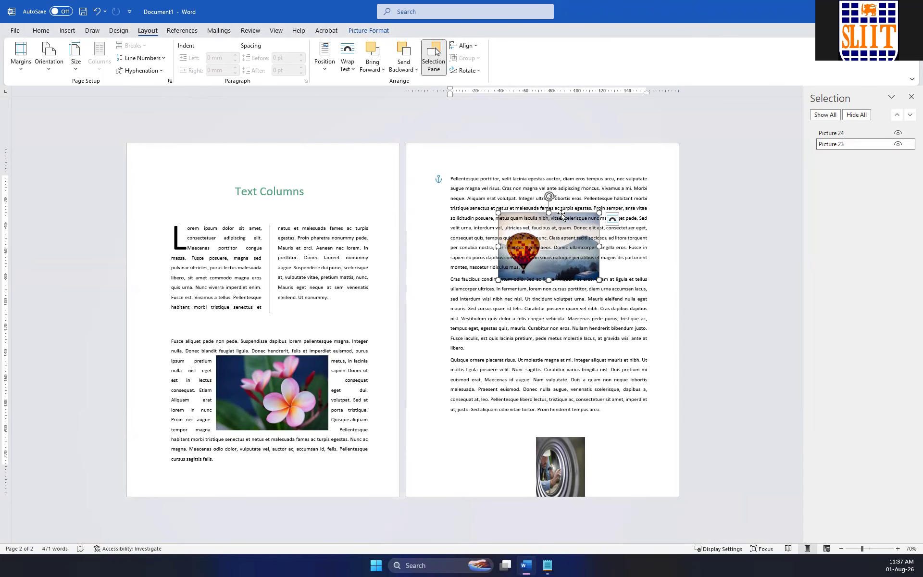
left_click_drag(564, 215, 549, 257)
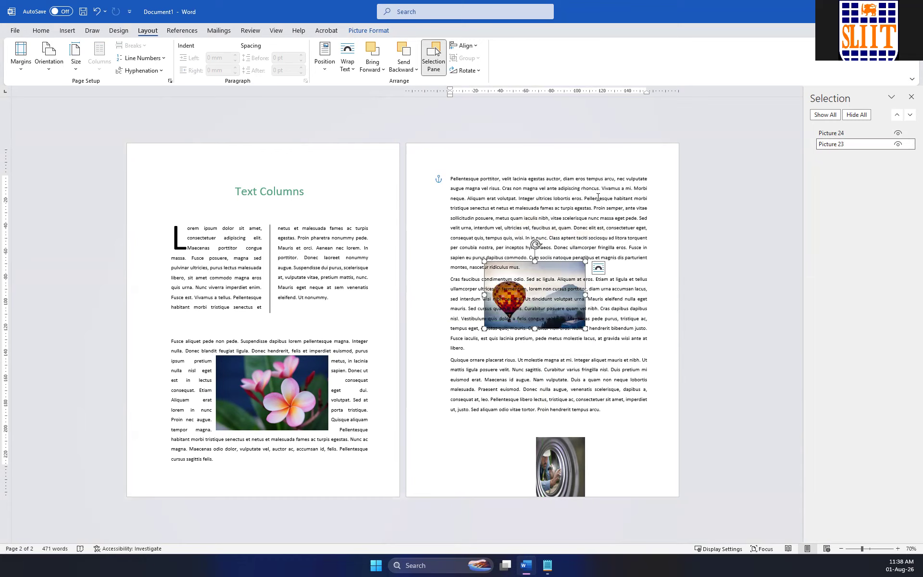
Display the gridlines on the pages and hide them again.
left_click(353, 71)
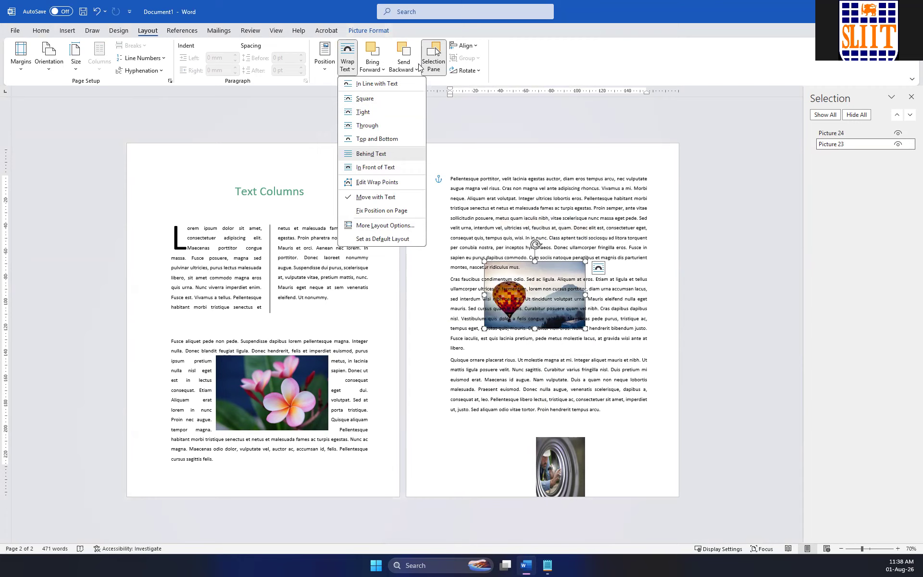
left_click(474, 46)
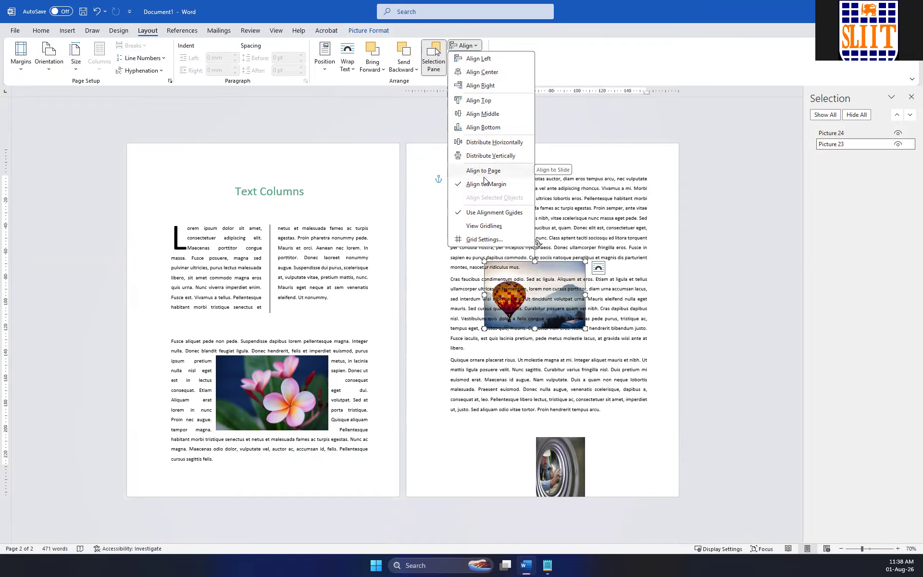
left_click(481, 225)
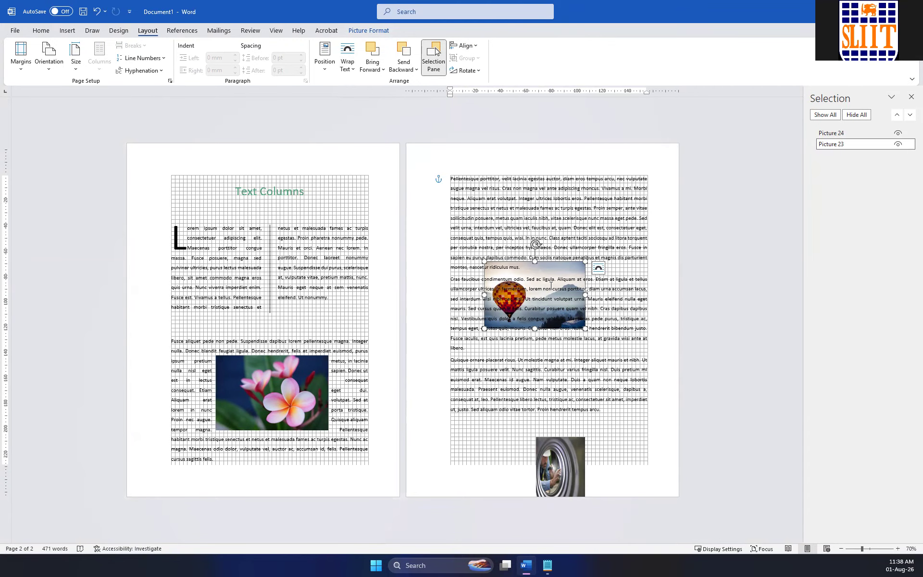
left_click(473, 47)
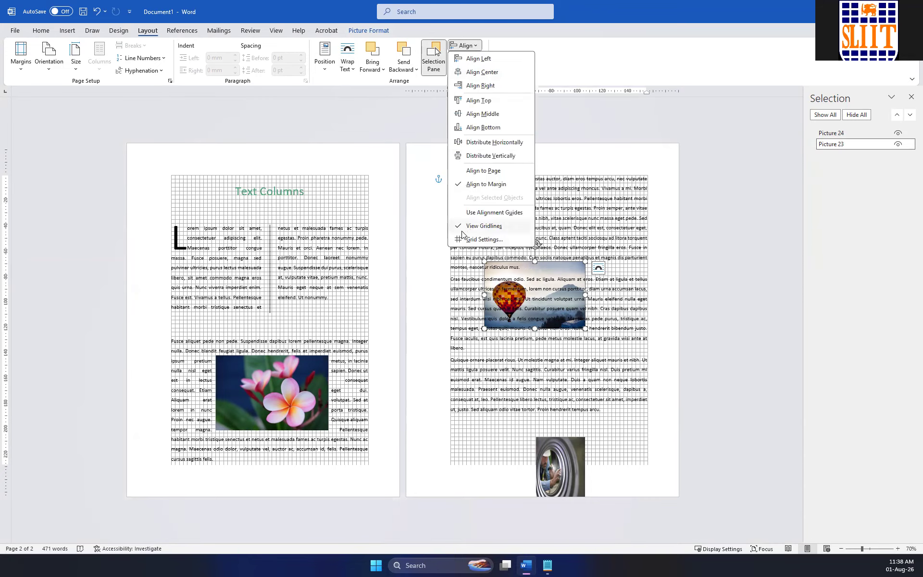
left_click(484, 226)
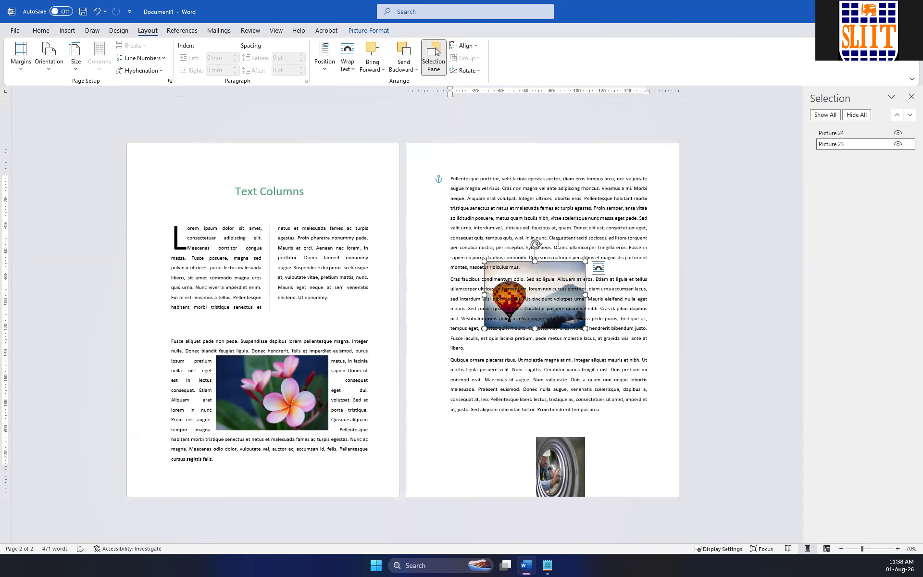
Switch the object alignment reference to the page and back to the margin.
left_click(533, 283)
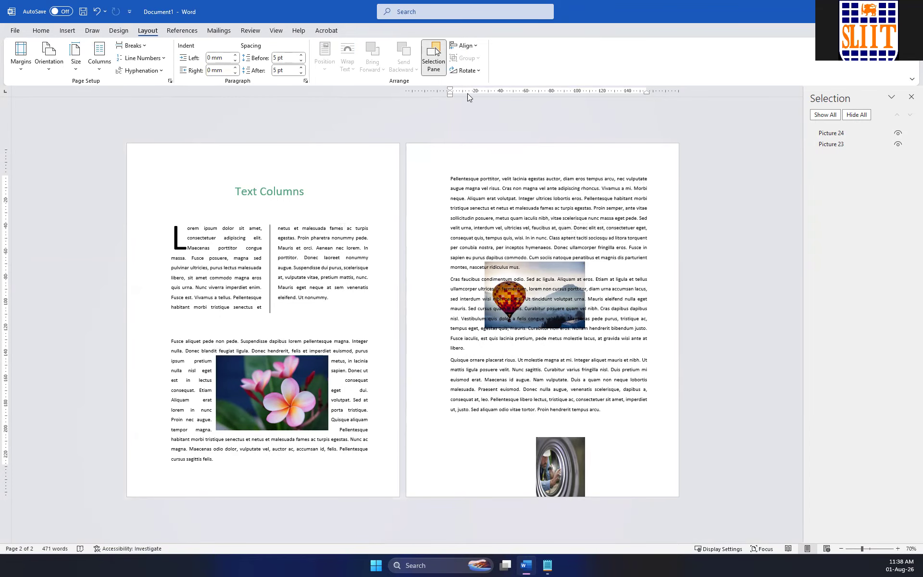
left_click(464, 46)
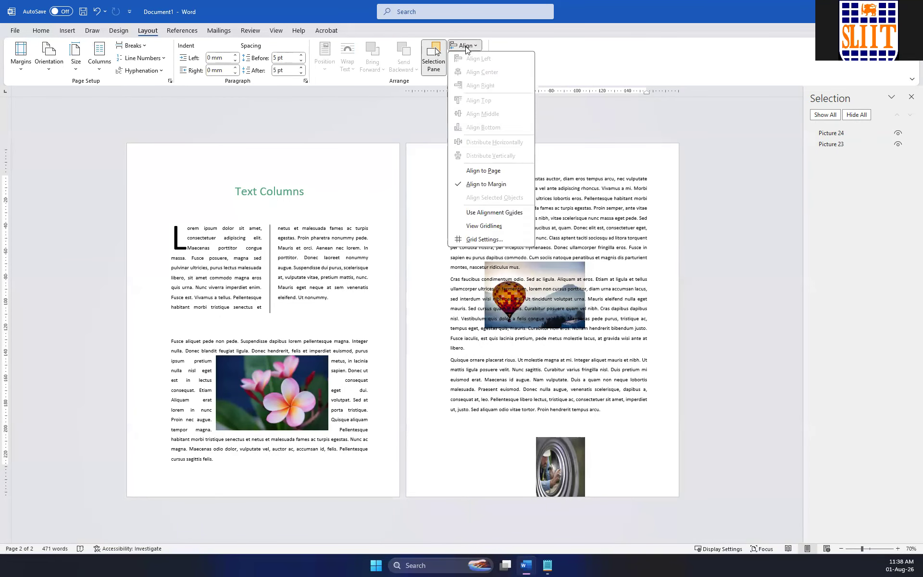
left_click(491, 174)
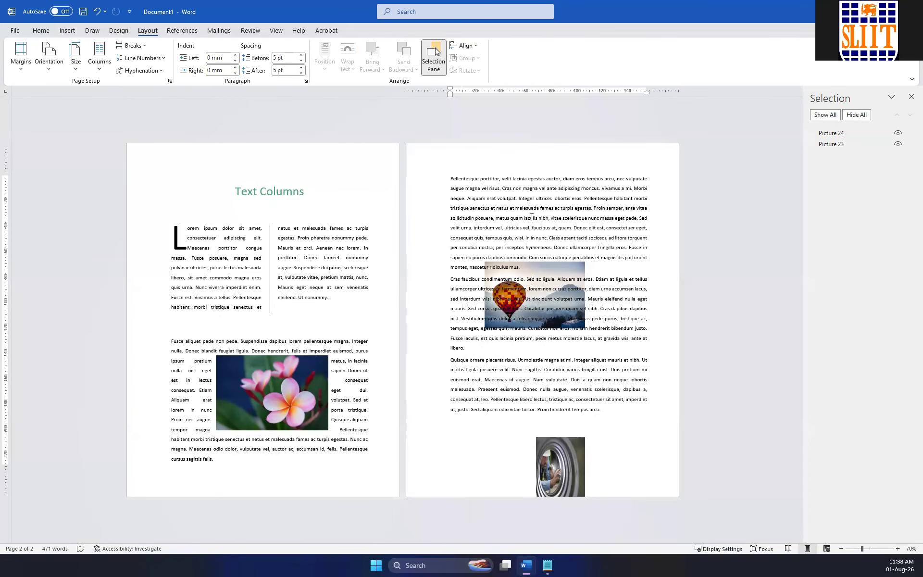
left_click(465, 45)
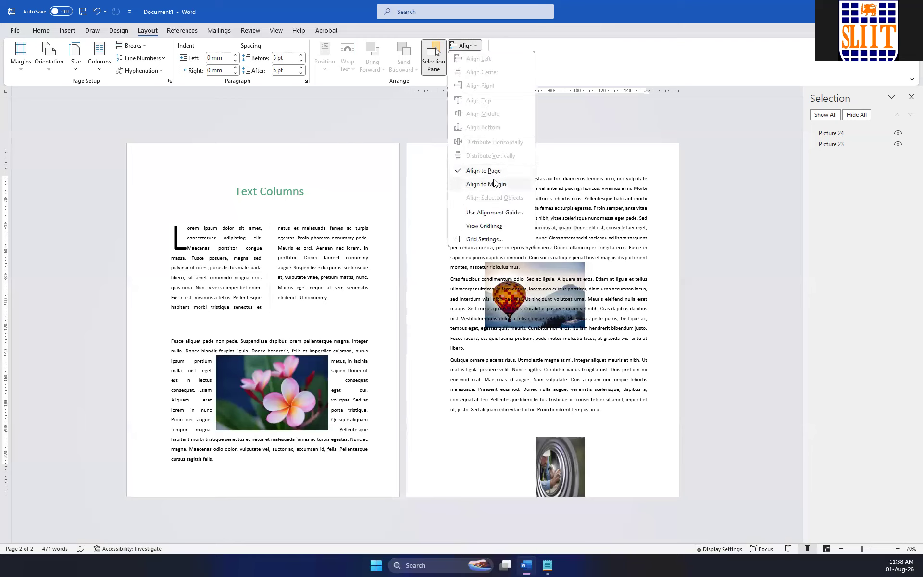
left_click(485, 184)
Move the balloon picture slightly up and to the right, and align it to the top margin.
left_click(474, 45)
left_click(533, 270)
left_click_drag(533, 270, 551, 262)
left_click(475, 46)
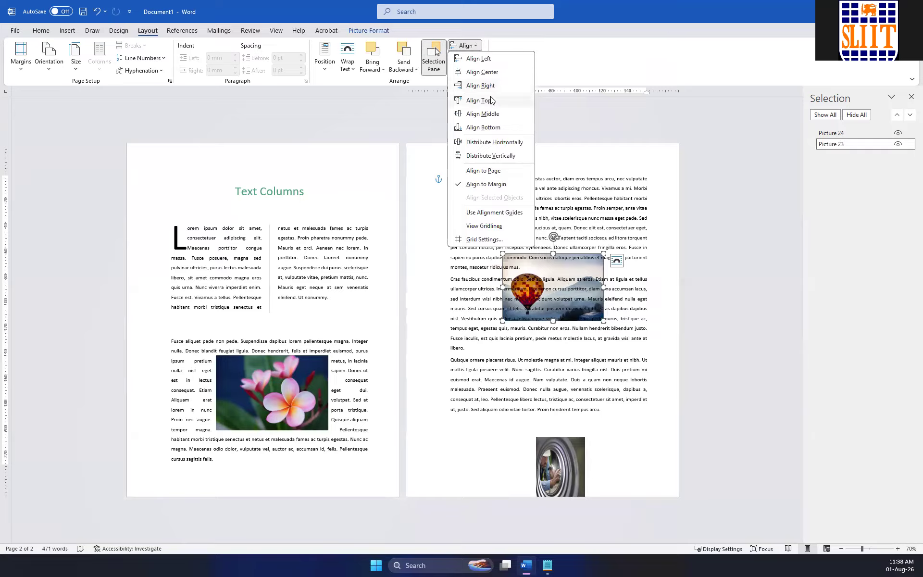
left_click(483, 100)
Align the balloon picture to the bottom margin and distribute it vertically between the margins.
left_click(477, 45)
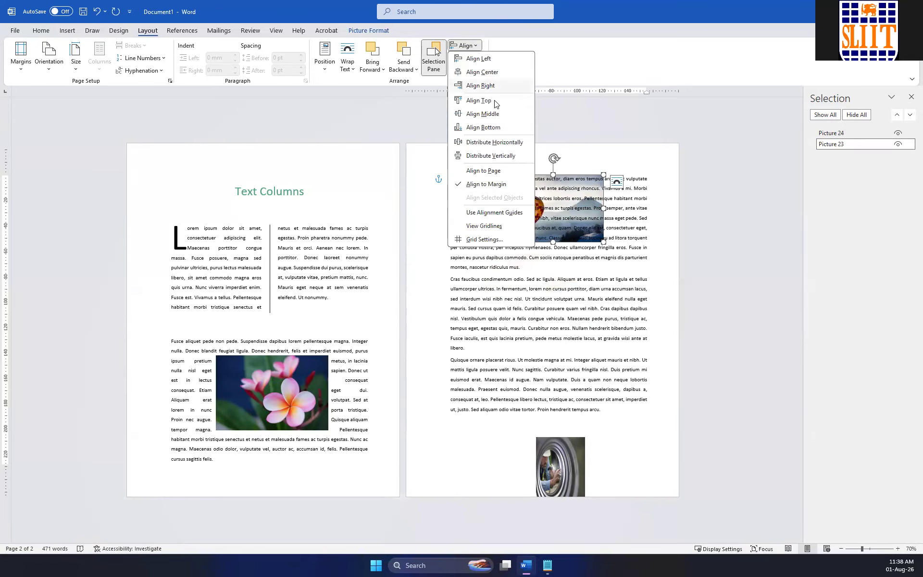
left_click(500, 129)
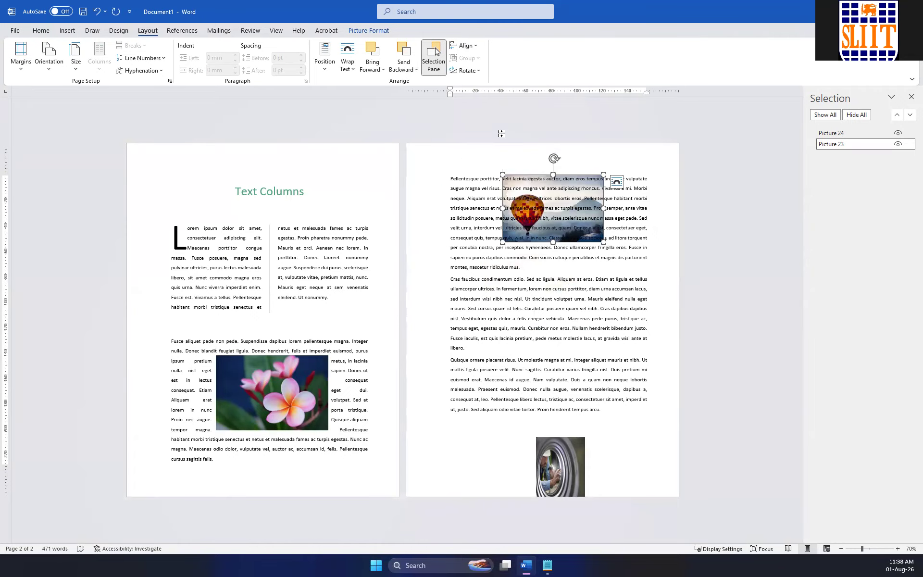
left_click(470, 46)
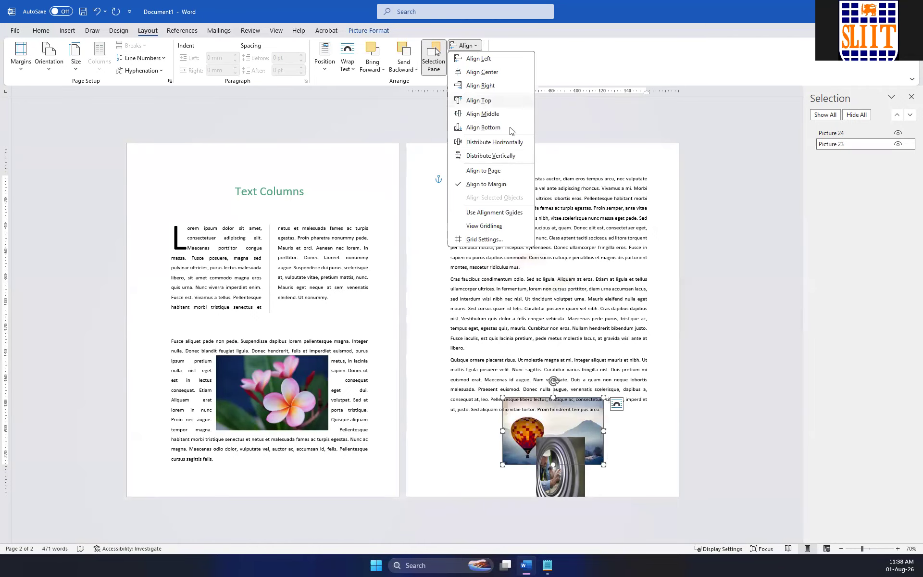
left_click(508, 154)
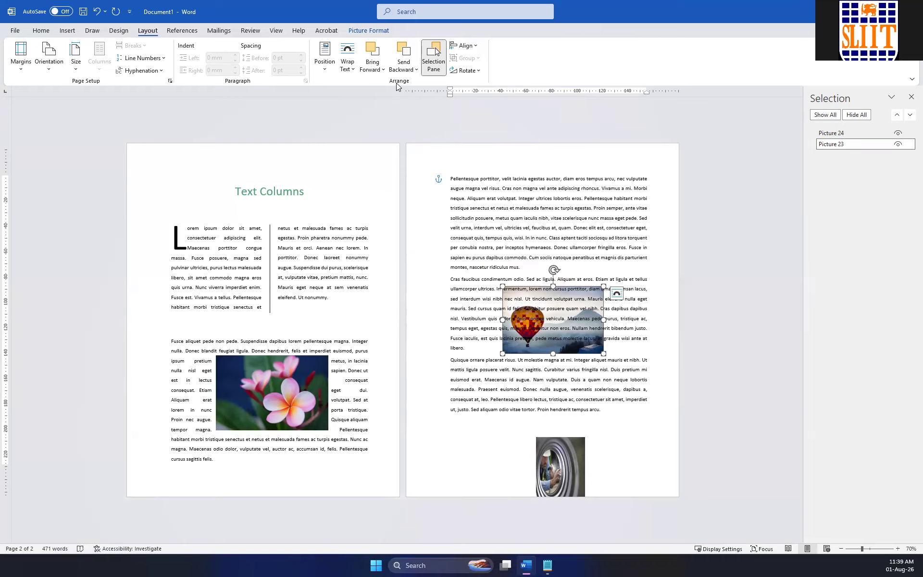
left_click(510, 187)
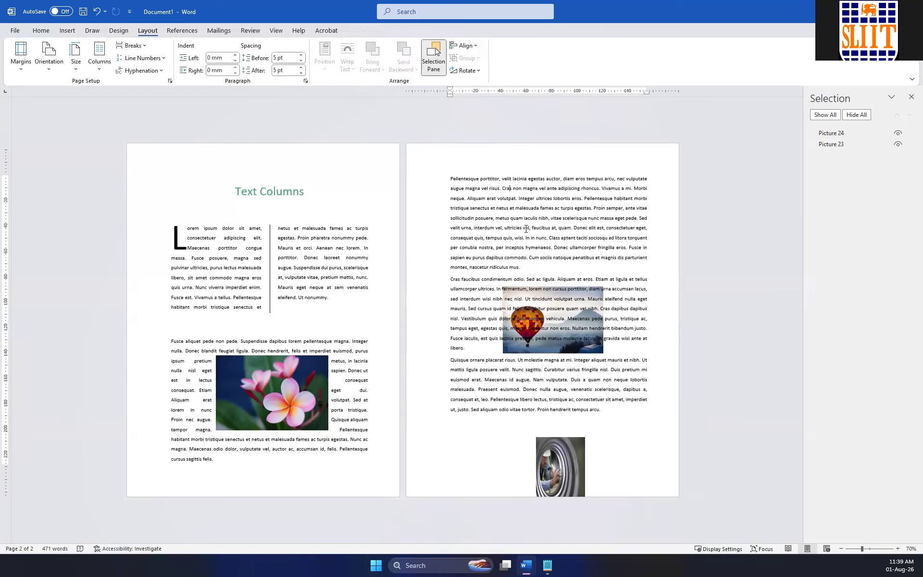
left_click_drag(521, 266, 451, 190)
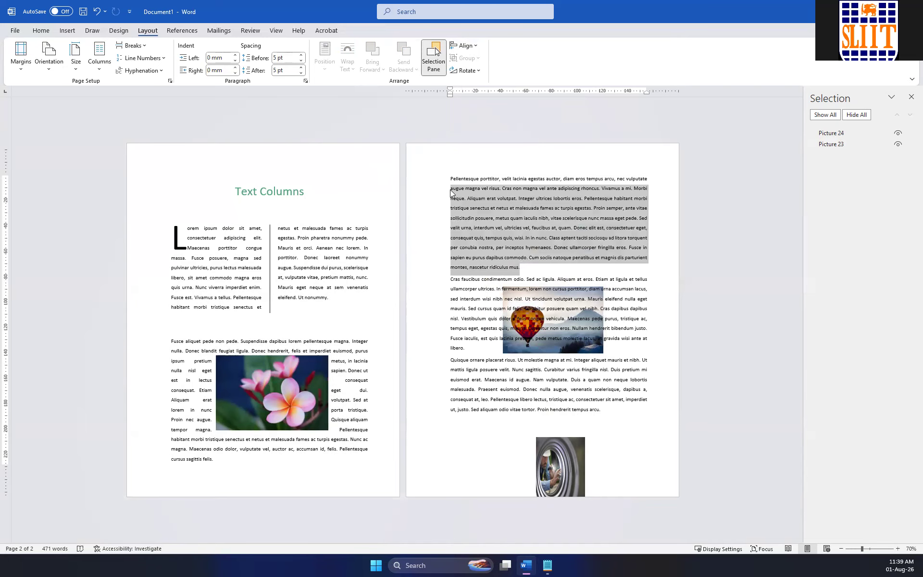
left_click(594, 326)
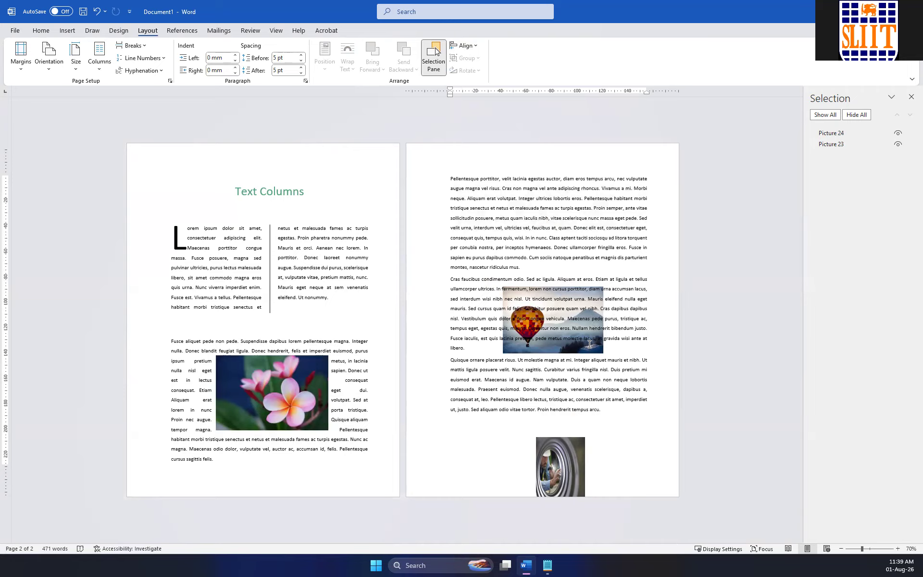
Move the balloon picture out of the text to the blank area at the bottom of page 2, beside the other picture.
left_click_drag(554, 301, 563, 360)
left_click(561, 299)
left_click(539, 349)
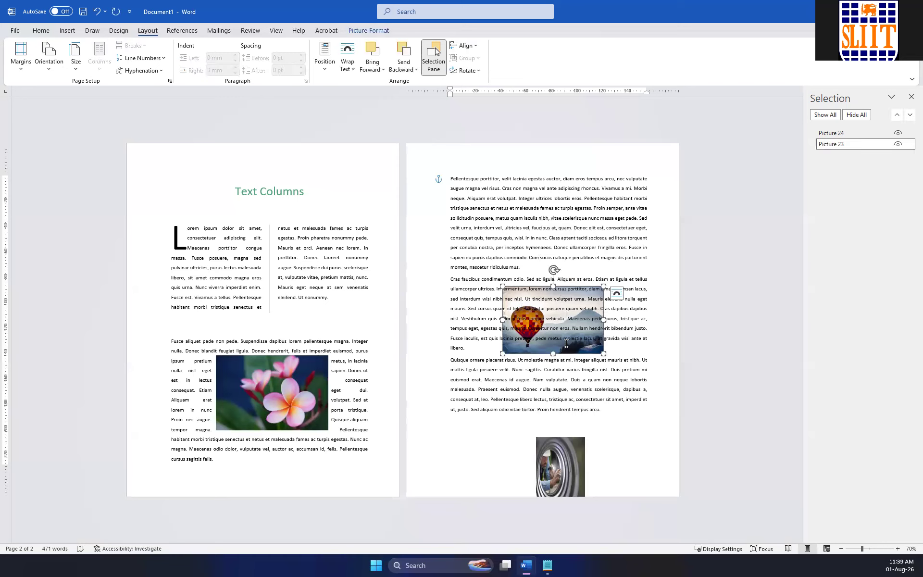
left_click(566, 343)
left_click_drag(542, 350, 475, 495)
Set the left and right indents of the "Cras faucibus" paragraph on page 2 to 10 mm each.
left_click_drag(517, 346, 456, 169)
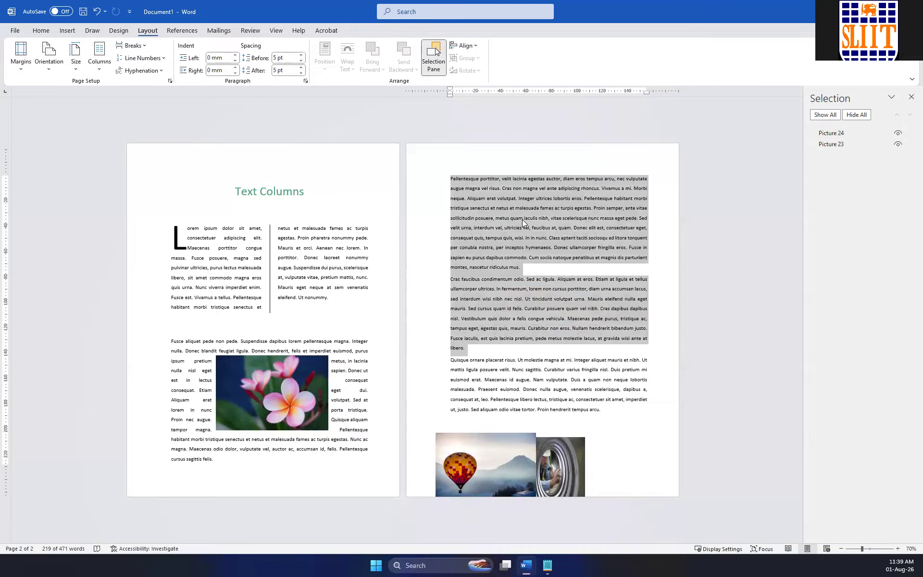
scroll(522, 218, "up", 8, "ctrl")
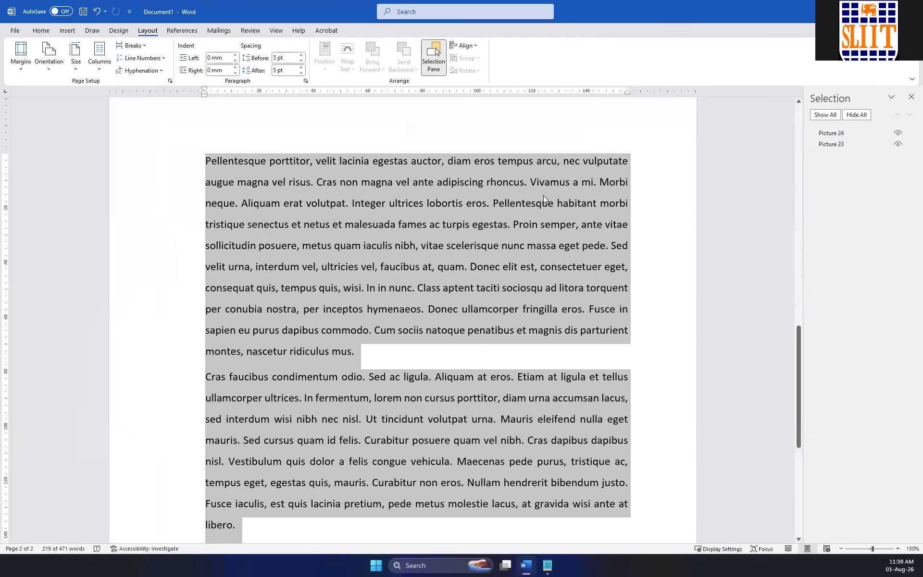
left_click(338, 245)
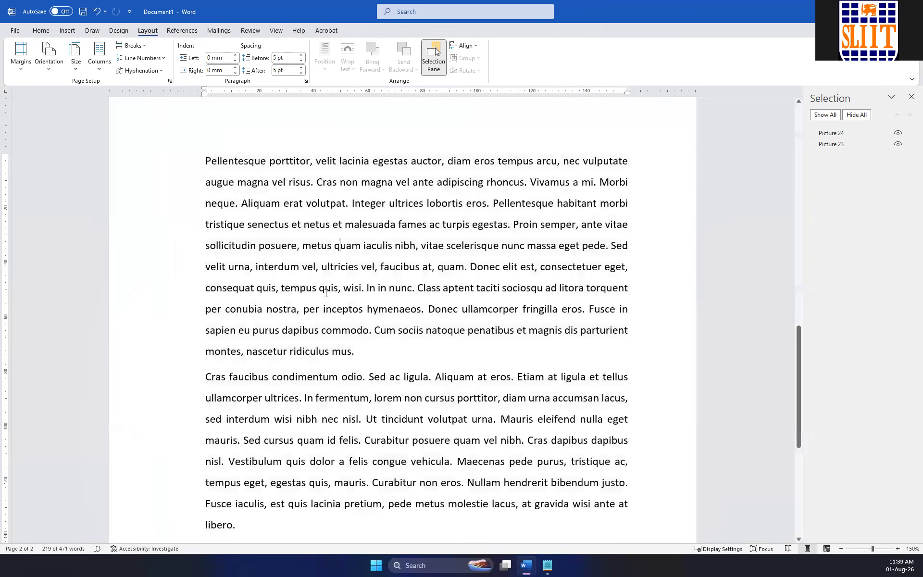
left_click_drag(206, 374, 300, 519)
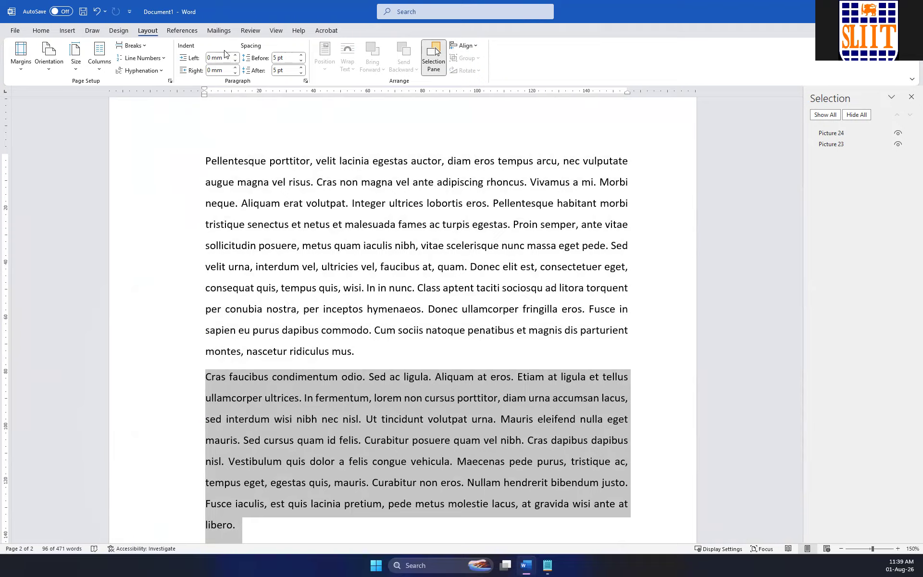
left_click(208, 58)
type("1")
key("Return")
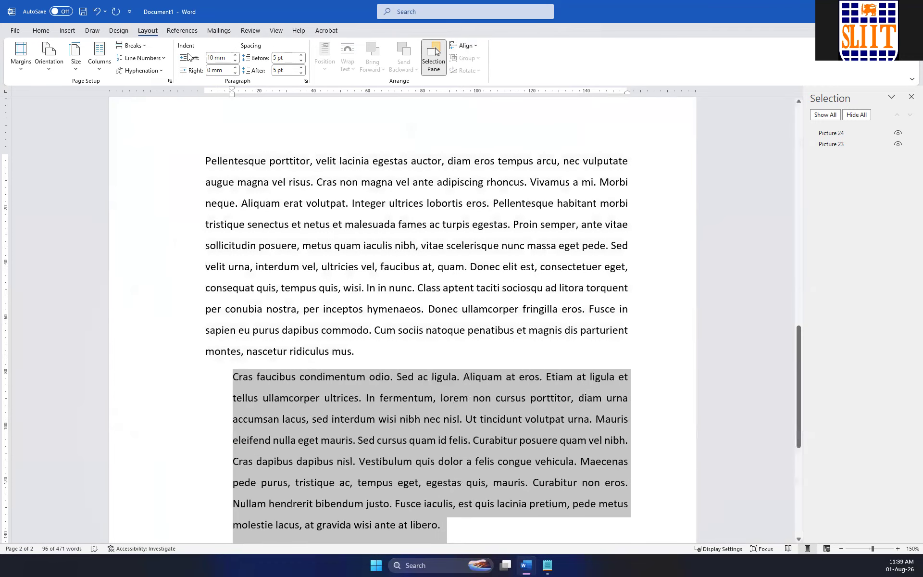
left_click(210, 68)
type("1")
key("Return")
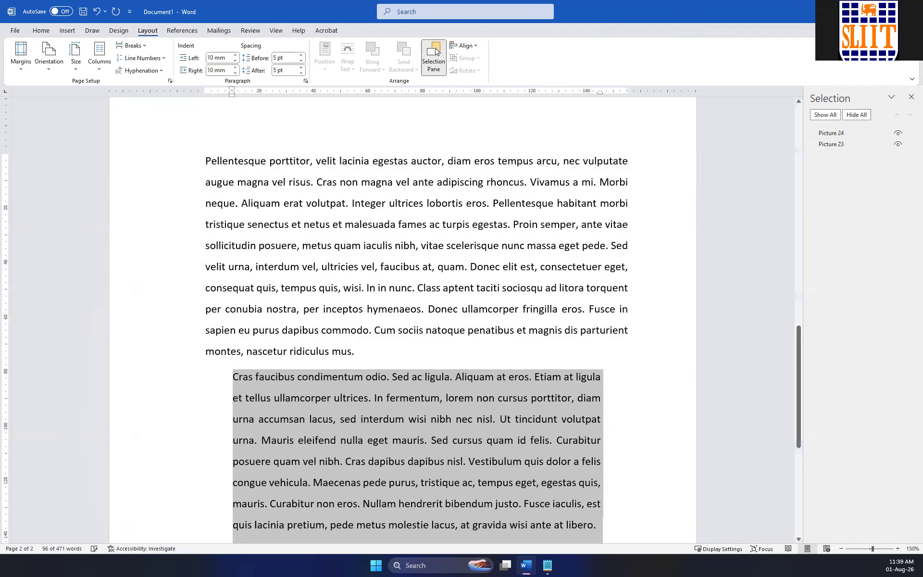
Set the spacing before and after the "Cras faucibus" paragraph to 15 pt each.
left_click(276, 59)
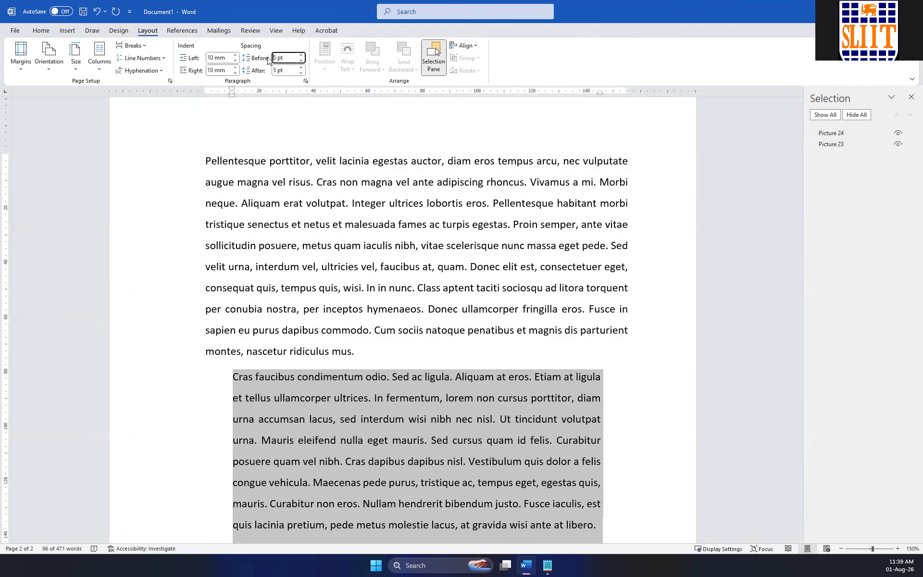
left_click_drag(279, 56, 269, 54)
type("1")
type("5")
key("Return")
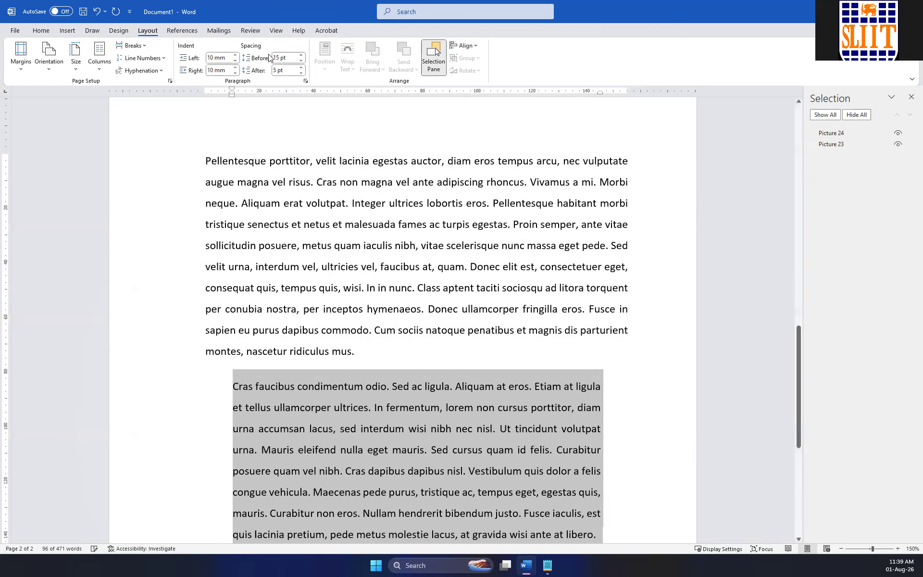
scroll(348, 213, "down", 3)
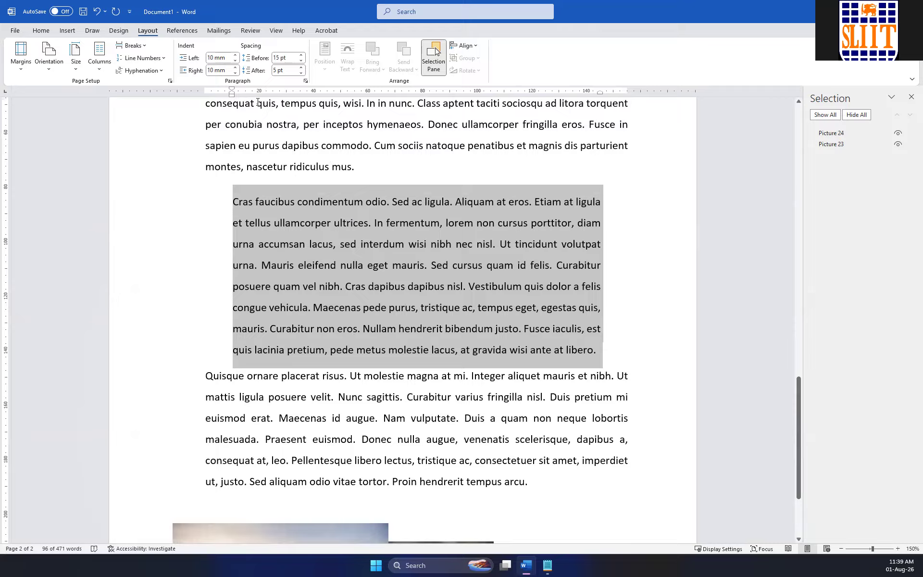
left_click(274, 70)
key("Left")
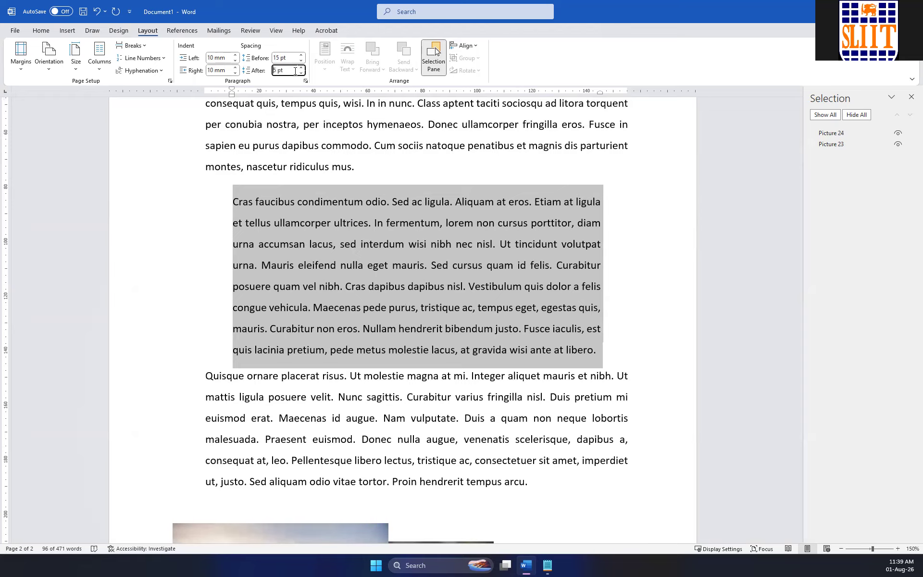
type("1")
key("Return")
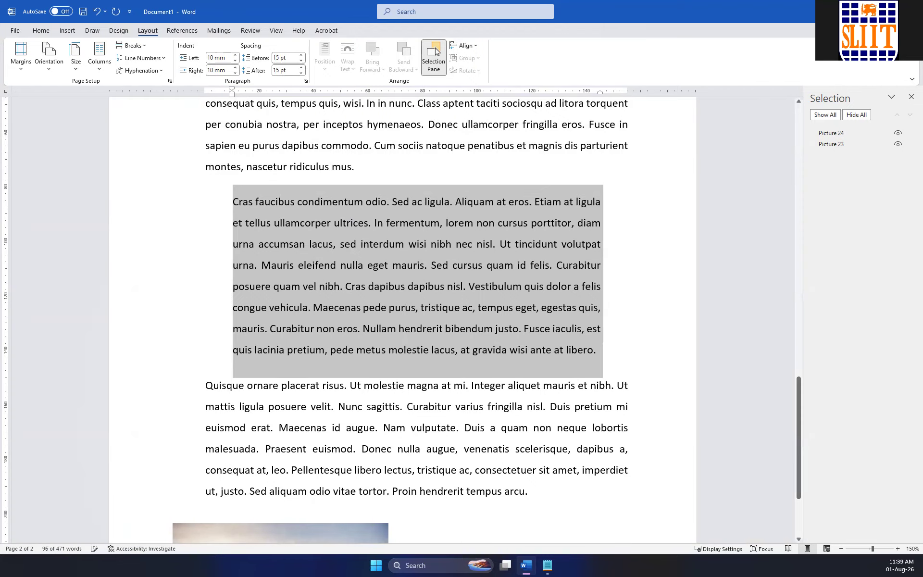
left_click(621, 349)
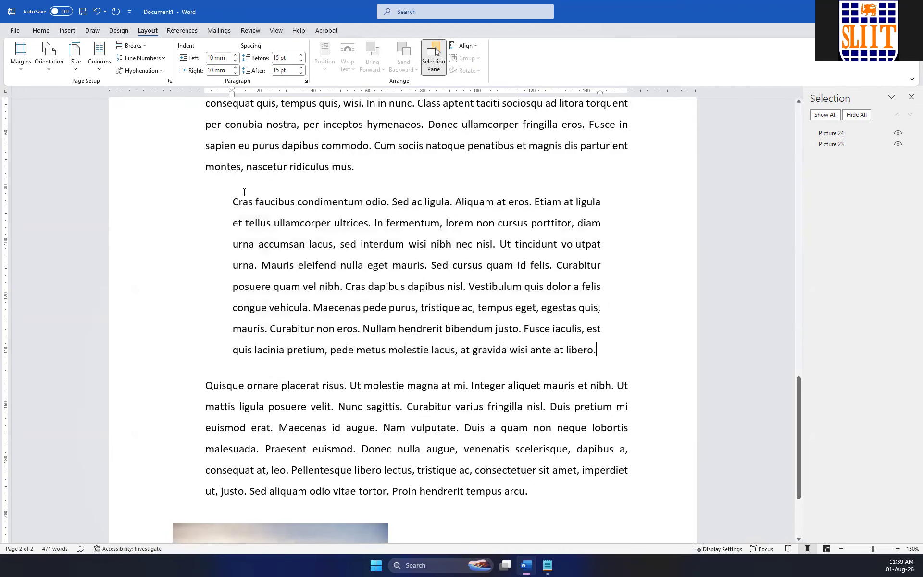
Adjust the "Cras faucibus" paragraph's indents on the ruler to 17.5 mm left and 12.6 mm right.
triple_click(314, 277)
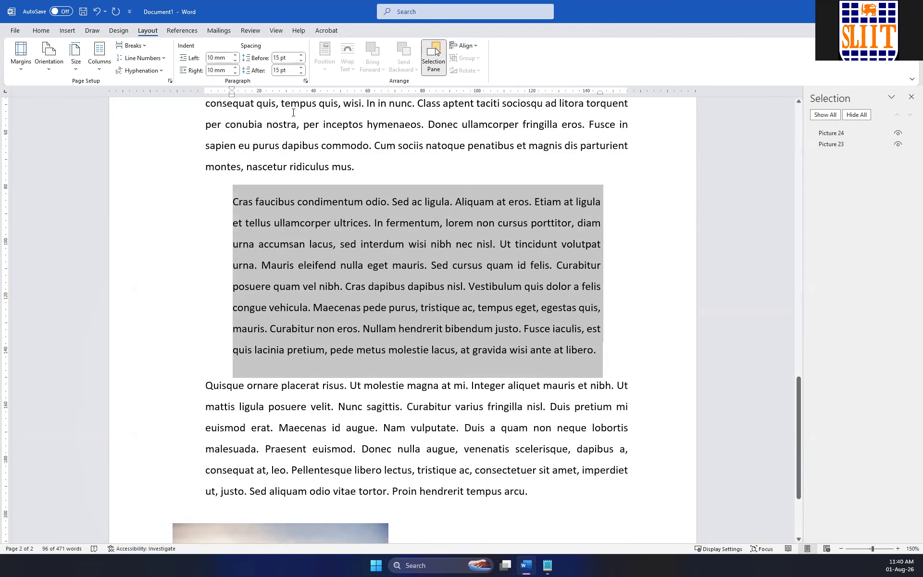
mouse_move(231, 93)
left_mouse_down()
mouse_move(251, 95)
mouse_move(231, 91)
mouse_move(245, 97)
mouse_move(223, 98)
mouse_move(230, 101)
left_mouse_up()
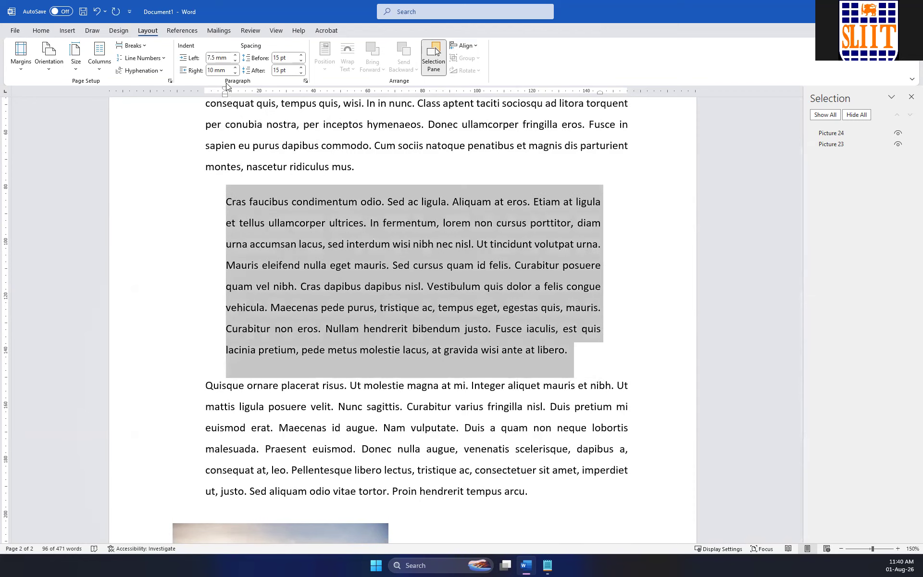
mouse_move(226, 91)
left_mouse_down()
mouse_move(247, 87)
mouse_move(226, 93)
mouse_move(257, 97)
mouse_move(225, 98)
left_mouse_up()
key("ctrl+z")
mouse_move(225, 99)
left_mouse_down()
mouse_move(322, 100)
mouse_move(235, 102)
mouse_move(279, 102)
mouse_move(250, 102)
left_mouse_up()
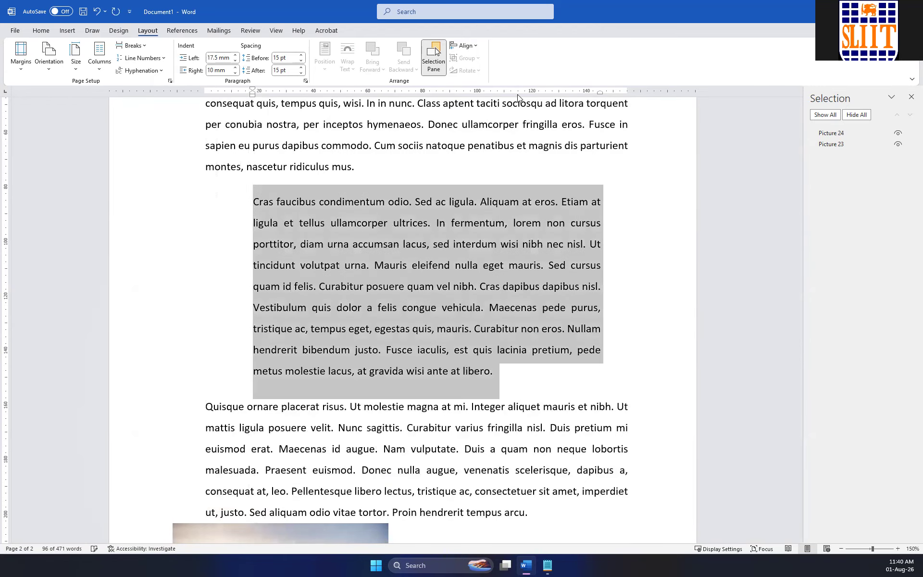
mouse_move(598, 91)
left_mouse_down()
mouse_move(501, 98)
mouse_move(592, 95)
left_mouse_up()
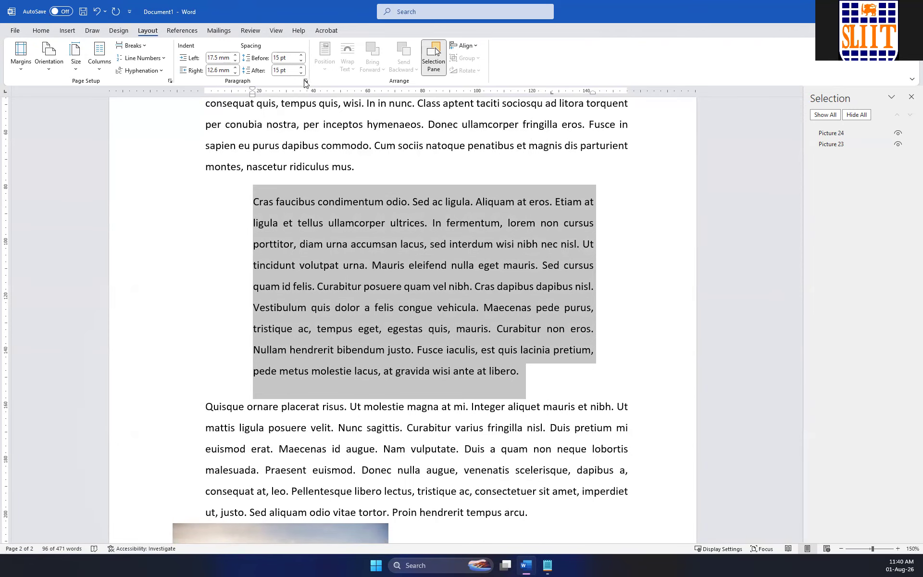
Show the line spacing options available for the selected paragraph and close them without changing anything.
left_click(42, 30)
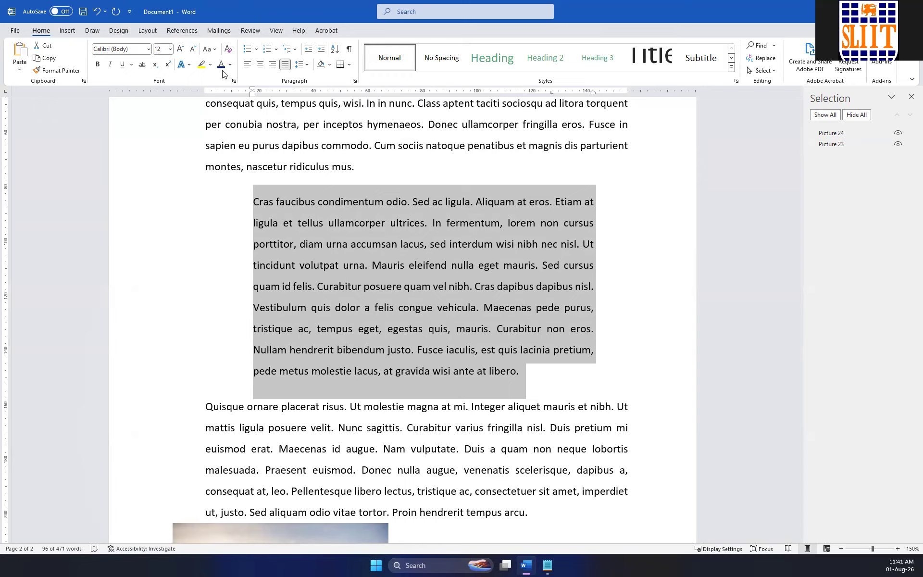
left_click(306, 65)
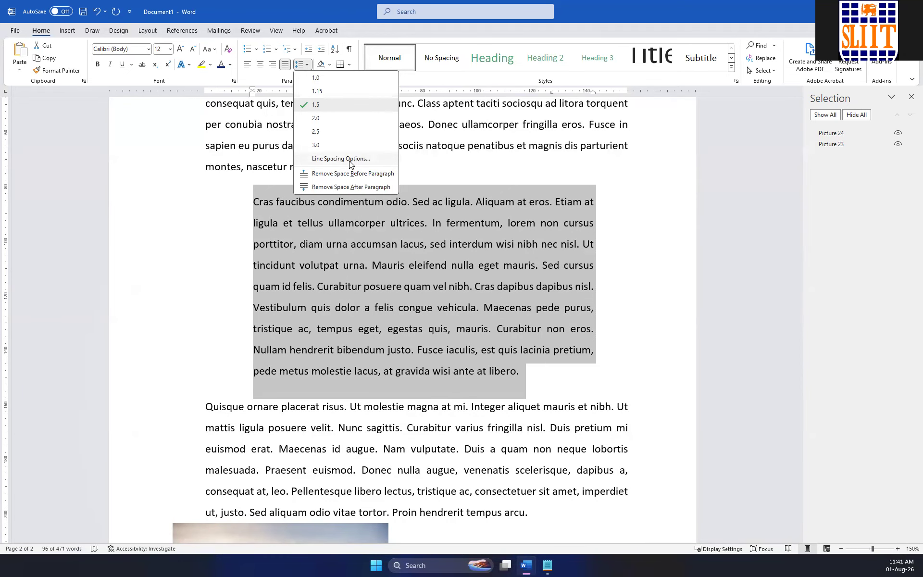
left_click(147, 31)
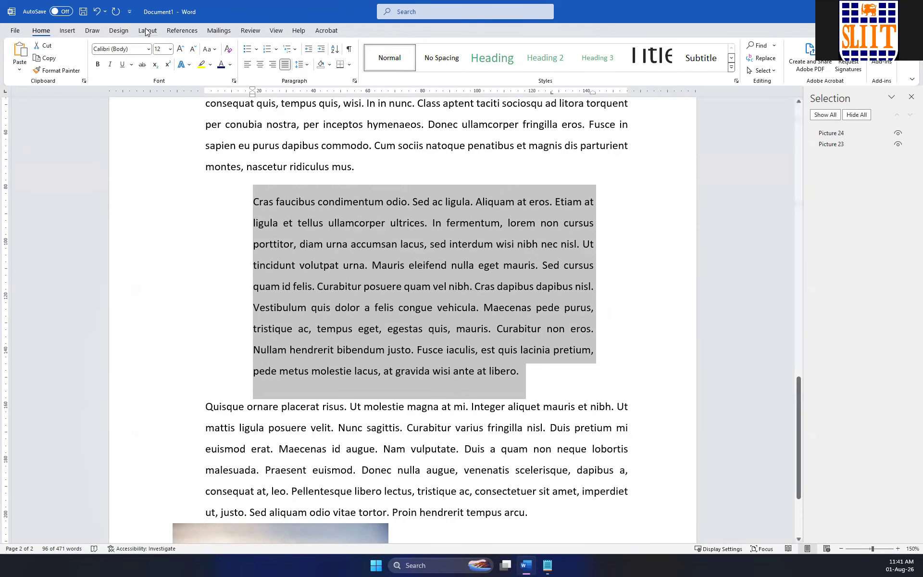
left_click(146, 31)
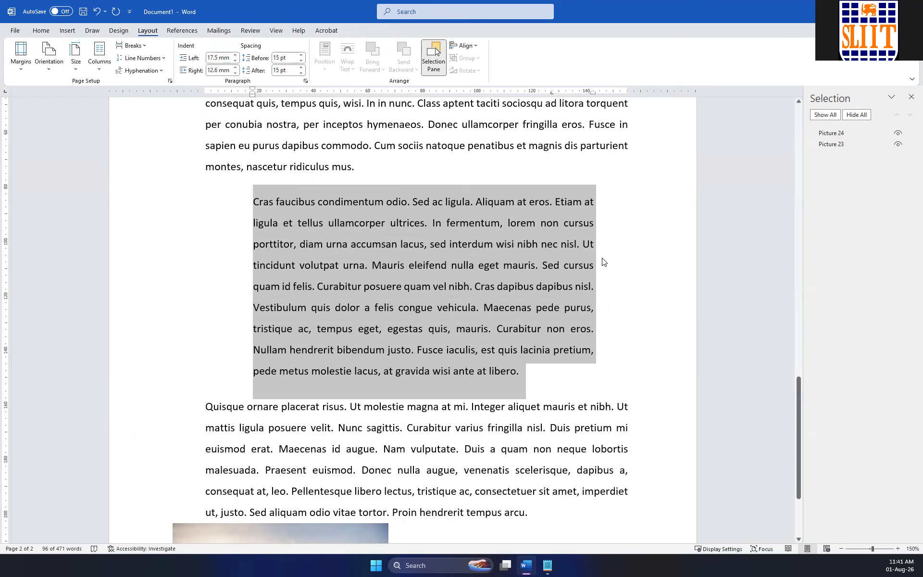
Move the picture of the worker slightly to the right, leaving a gap beside the balloon picture on page 2.
scroll(611, 288, "up", 4)
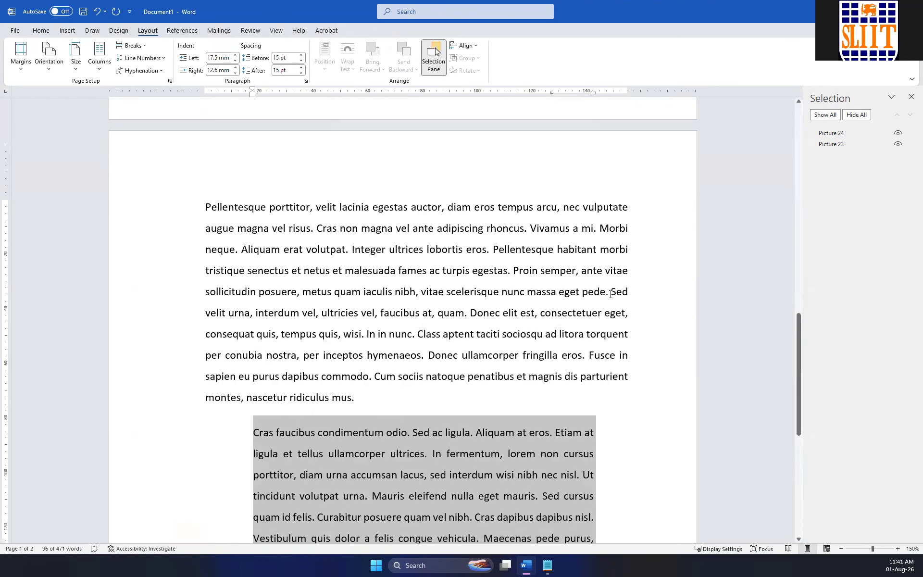
scroll(399, 226, "up", 10)
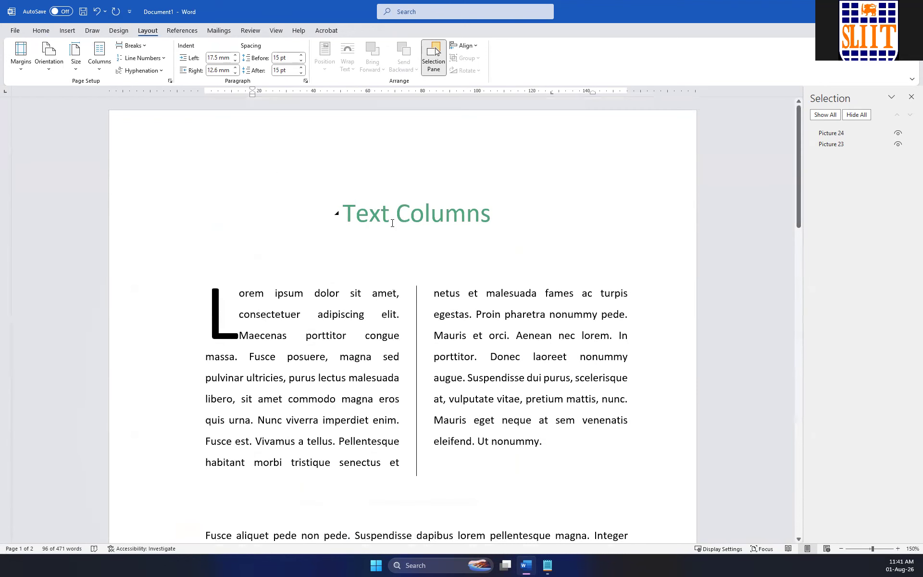
scroll(392, 223, "down", 8)
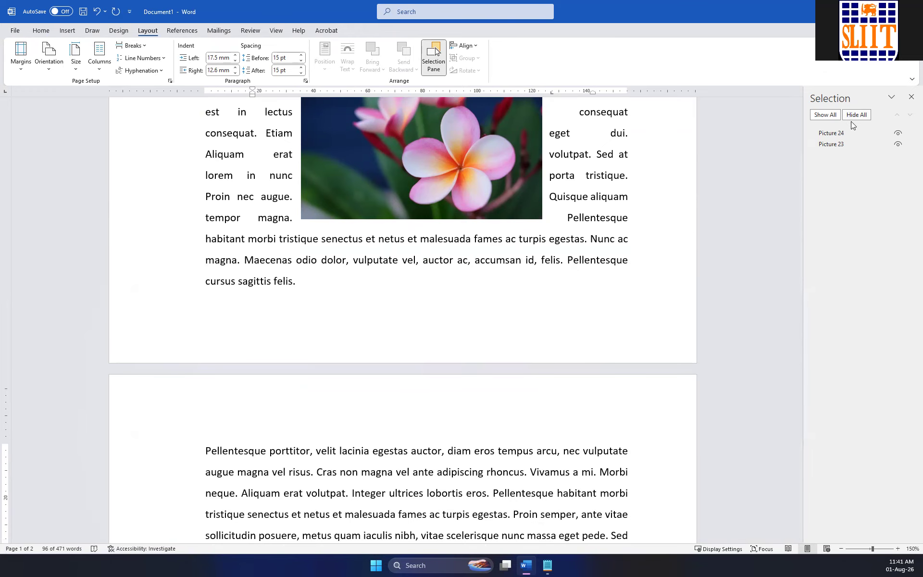
left_click(371, 299)
scroll(371, 298, "down", 10)
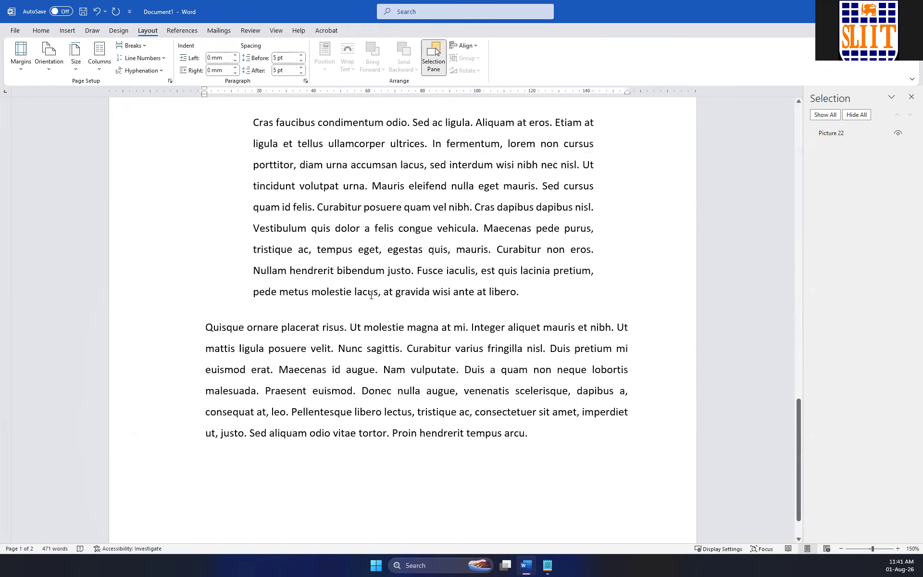
left_click(506, 466)
left_click_drag(506, 466, 476, 446)
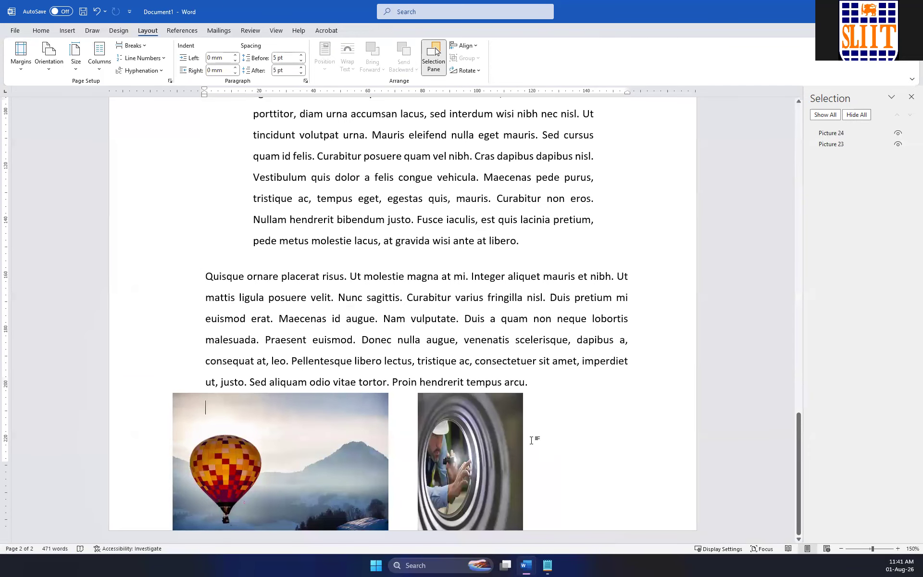
Select the balloon picture and the worker picture together and group them.
left_click(322, 422, "ctrl")
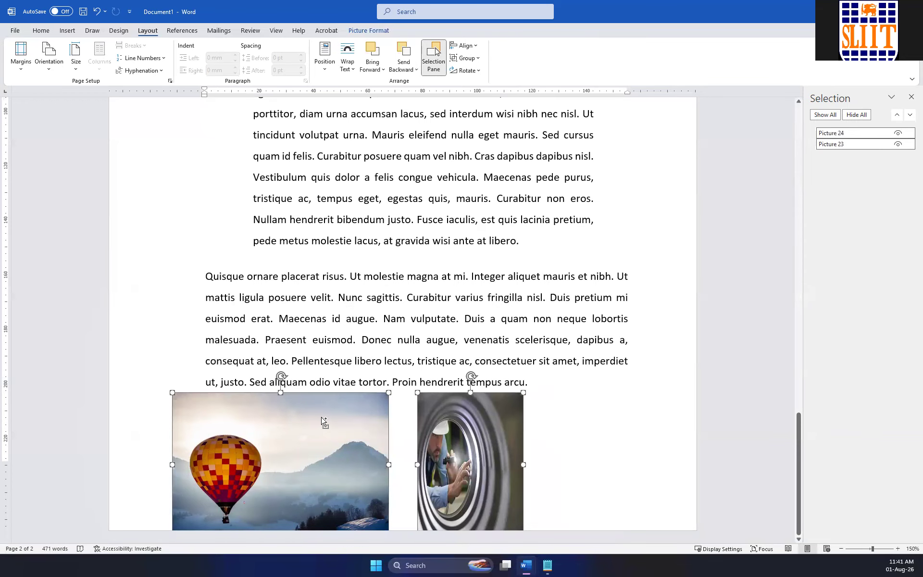
left_click(600, 407)
left_click(478, 424)
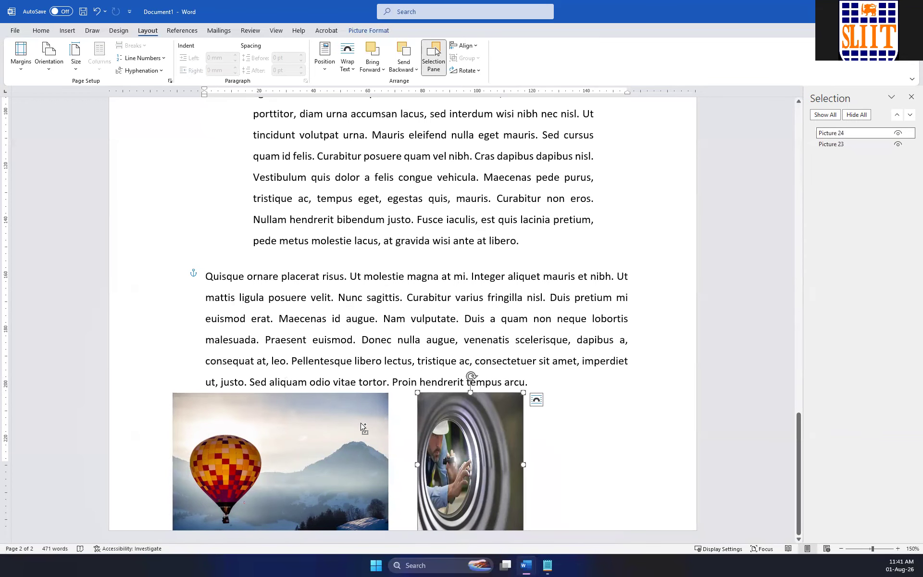
left_click(362, 426, "ctrl")
left_click(464, 58)
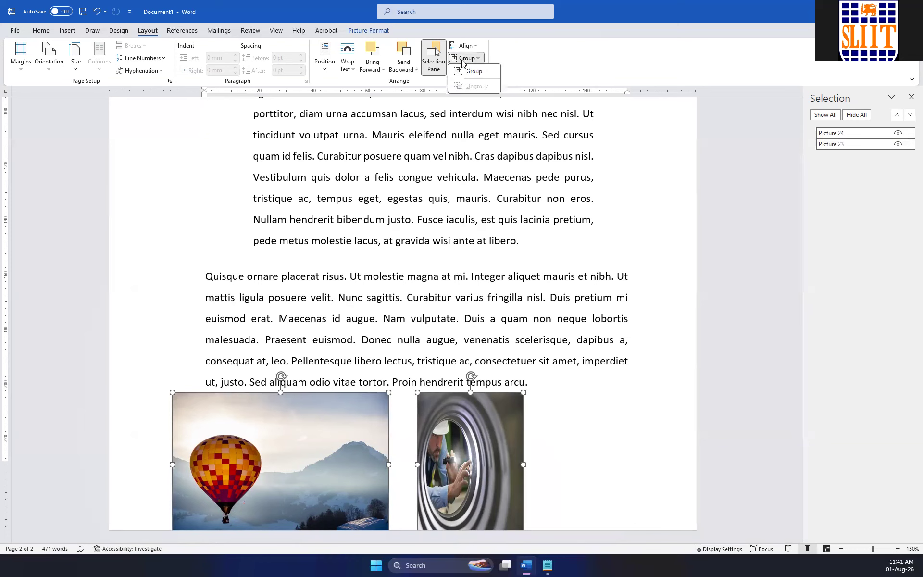
left_click(485, 73)
Move the picture group up into the text on page 2 and shrink it proportionally from a corner.
left_click_drag(387, 423, 443, 264)
left_click_drag(225, 229, 297, 270)
left_click_drag(538, 339, 398, 248)
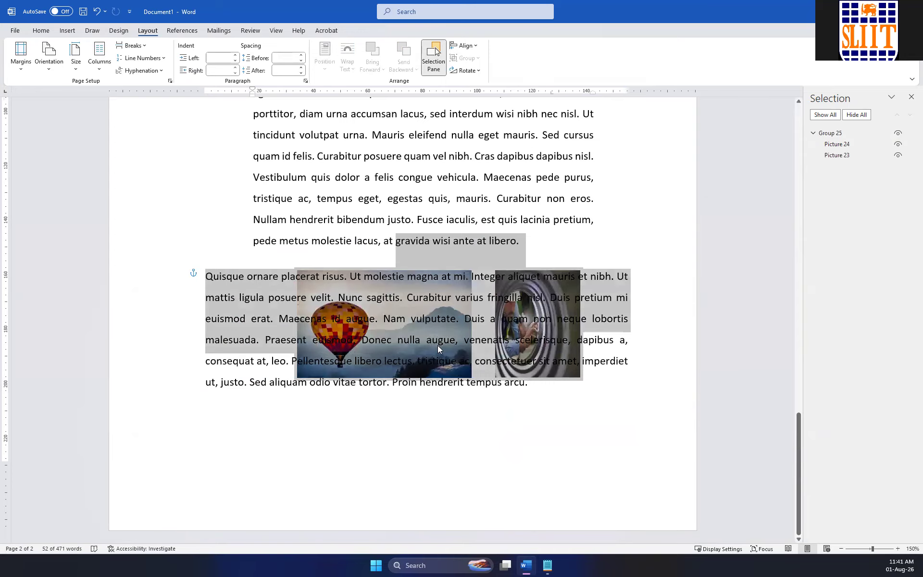
Move the grouped pictures around page 2 as one object, ending over the last paragraph.
left_click(437, 351)
left_click_drag(563, 270, 516, 391)
left_click(590, 425)
left_click(489, 435)
left_click(482, 436)
left_click_drag(484, 438, 490, 325)
left_click(397, 430)
left_click_drag(432, 282, 479, 131)
left_click_drag(552, 181, 416, 263)
left_click(535, 377)
left_click(541, 385)
left_click(547, 384)
left_click_drag(548, 383, 545, 497)
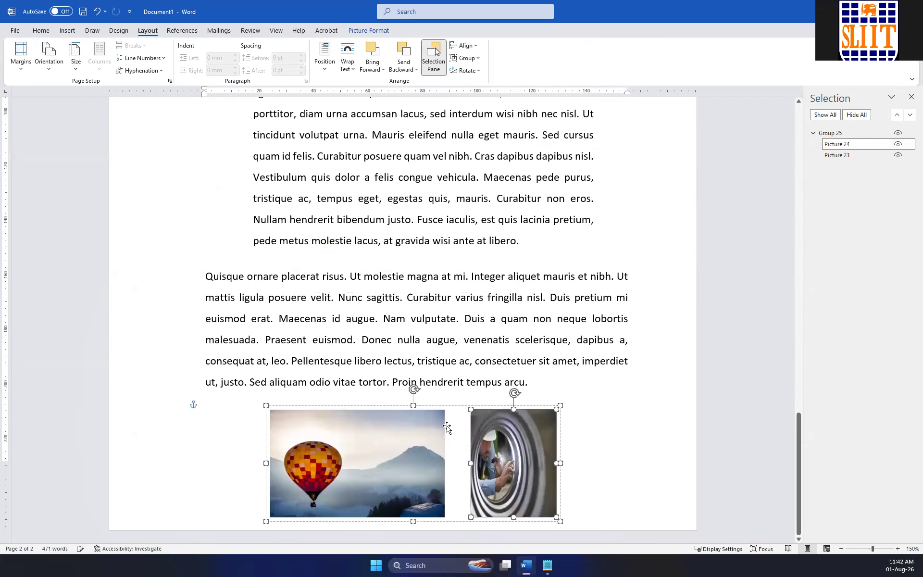
left_click_drag(455, 406, 436, 267)
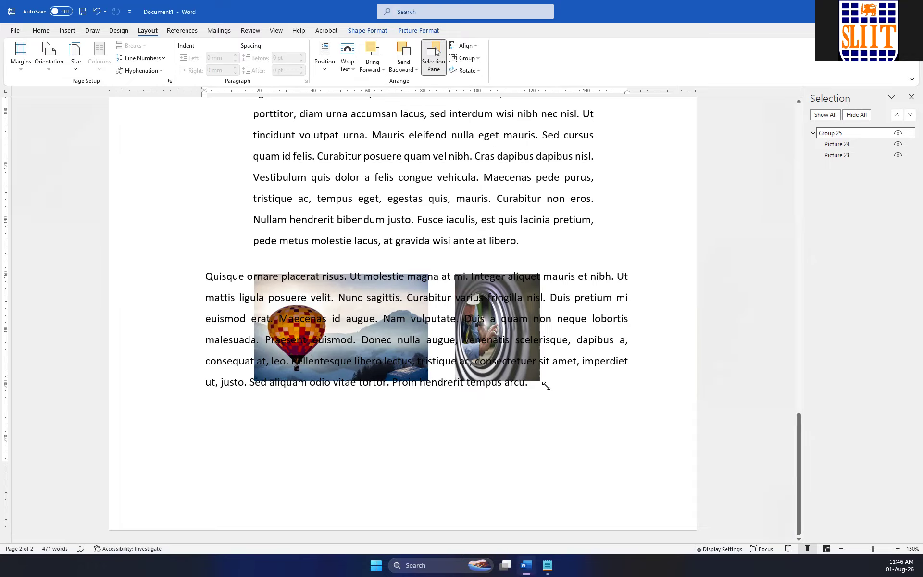
Generate placeholder text at the end of the document with =lorem(20,15).
left_click(575, 385)
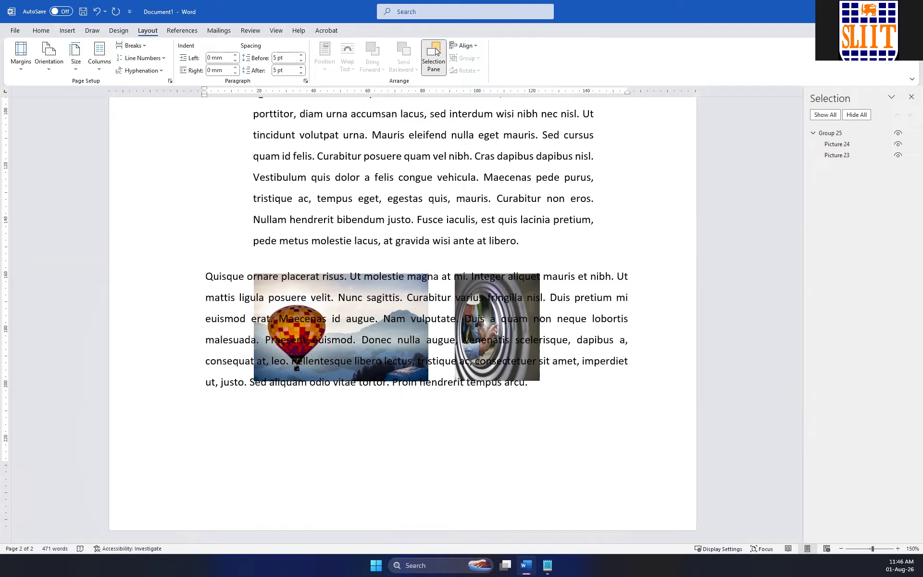
type("lore")
key("BackSpace")
key("BackSpace")
key("BackSpace")
key("BackSpace")
type("=lorem()20,15")
key("Return")
scroll(576, 388, "up", 20)
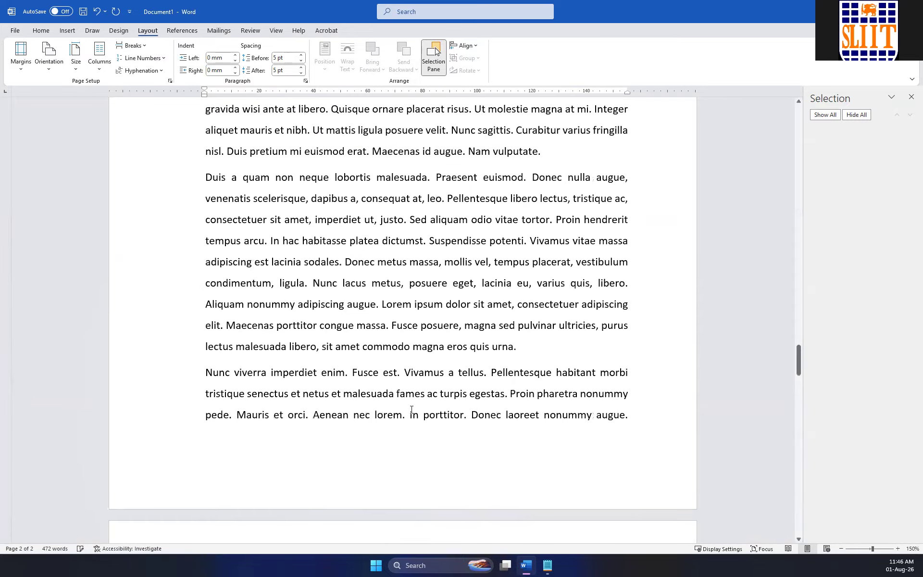
scroll(412, 409, "up", 6)
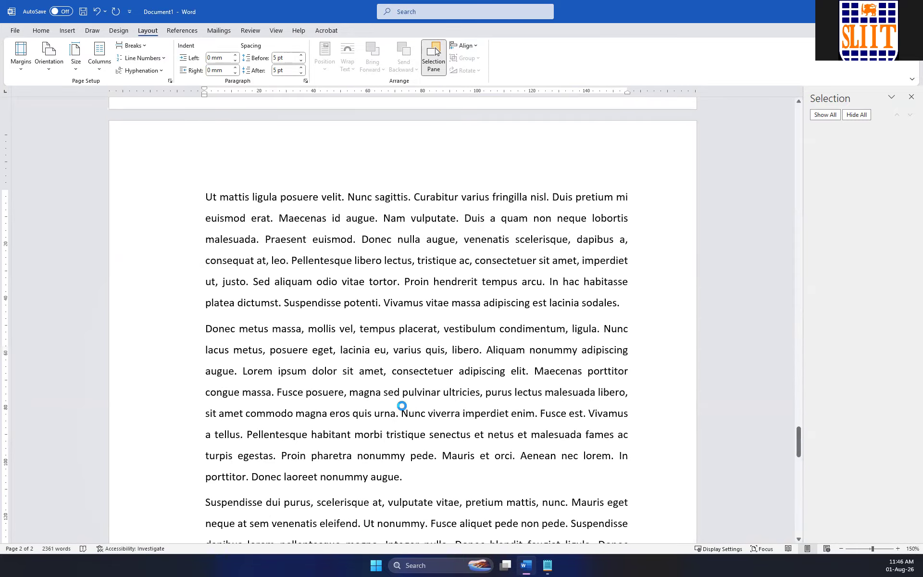
Insert five empty paragraphs after the indented paragraph on page 2 ending "at gravida wisi ante at libero.".
scroll(404, 409, "up", 17)
scroll(403, 410, "up", 3)
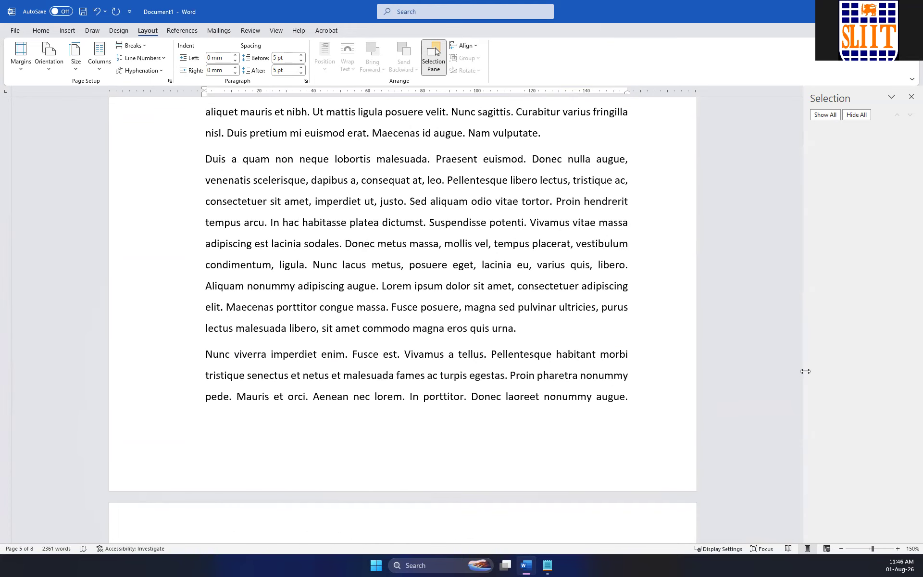
left_click_drag(796, 361, 752, 206)
left_click(521, 253)
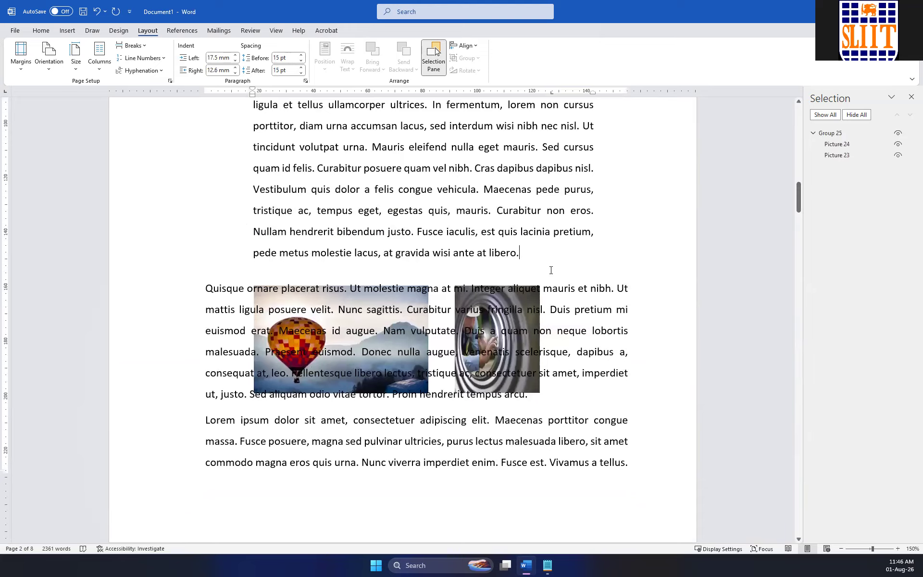
key("Return")
key("Return")
key("Return")
key("Return")
key("Return")
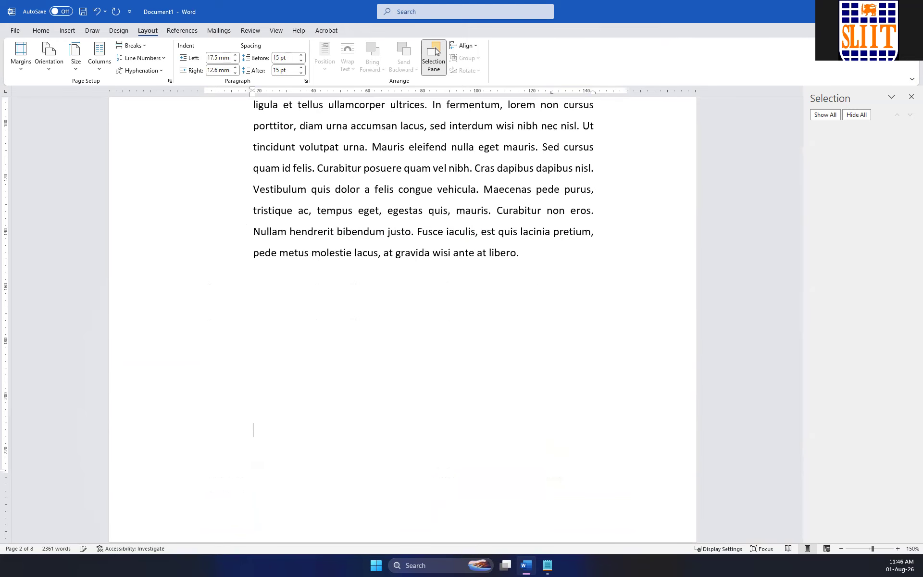
Move the group of the balloon and worker pictures off the text into the empty space on page 2.
scroll(416, 423, "down", 4)
left_click(416, 422)
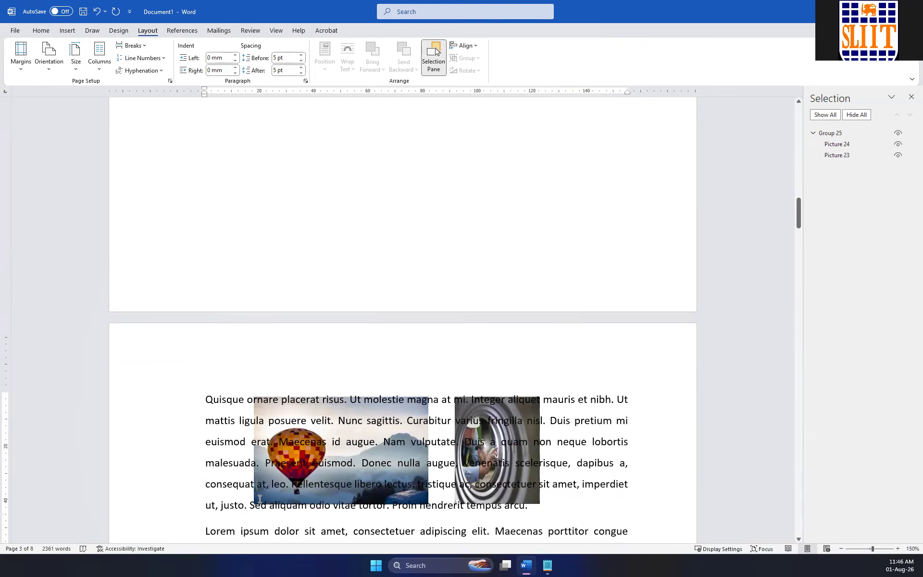
left_click(852, 153)
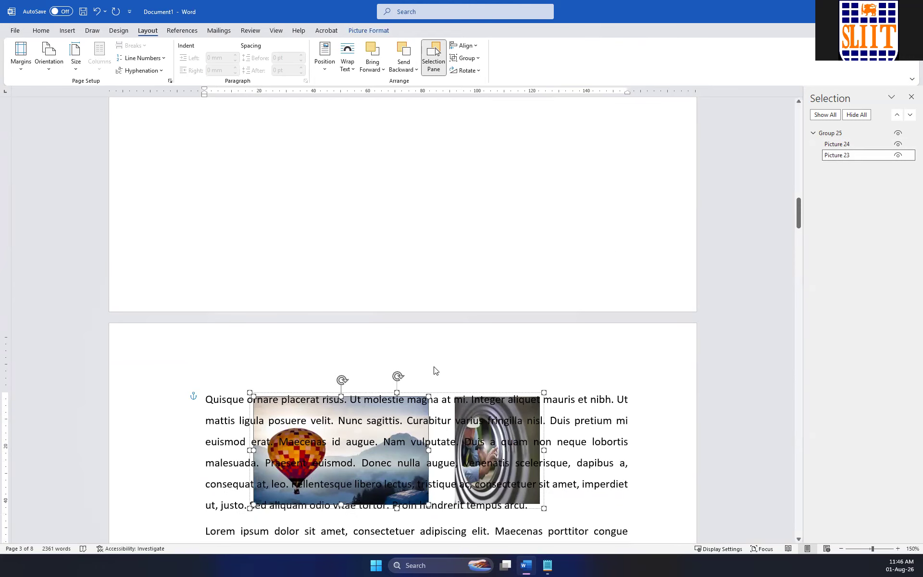
left_click_drag(464, 270, 448, 122)
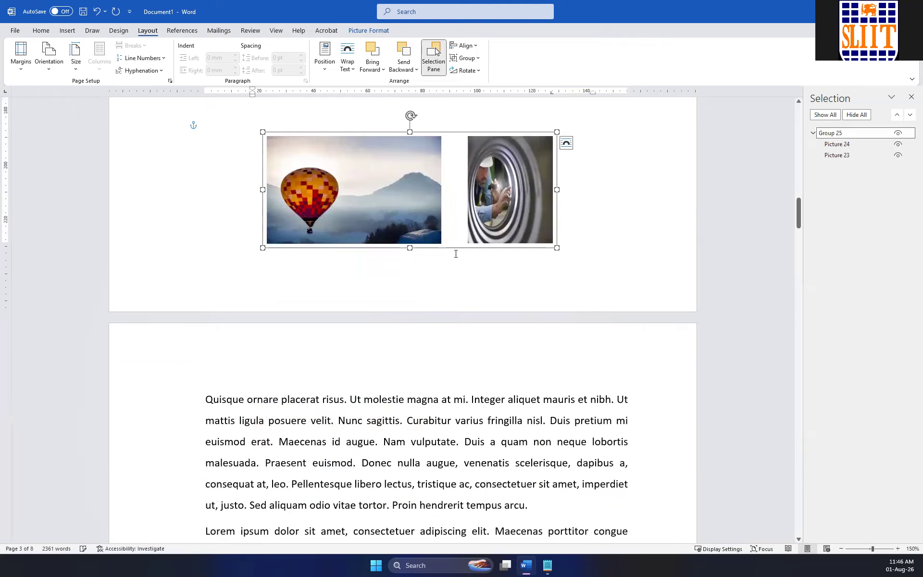
scroll(428, 231, "up", 2)
left_click_drag(440, 226, 430, 162)
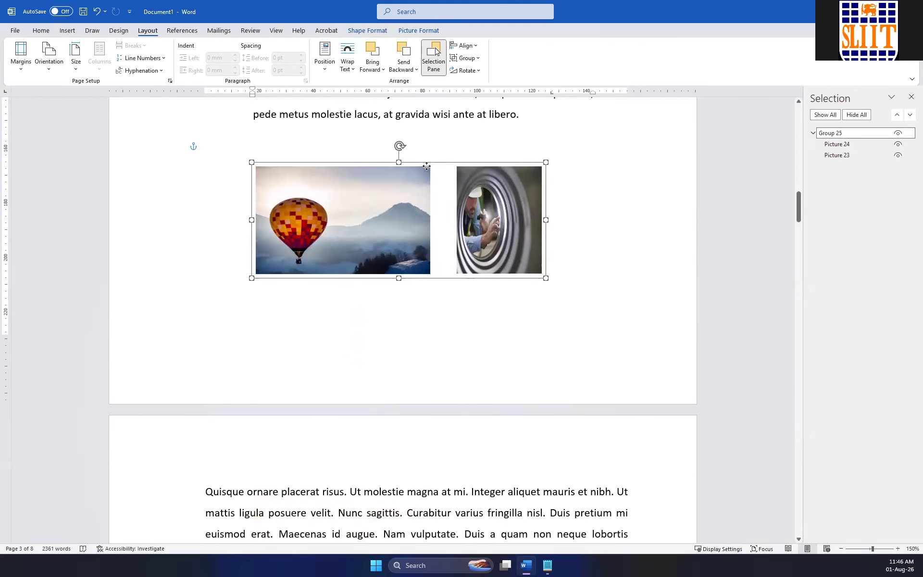
Set the picture group's text wrapping to In Front of Text, nudge it upward and align it to the centre of the margins.
left_click(347, 58)
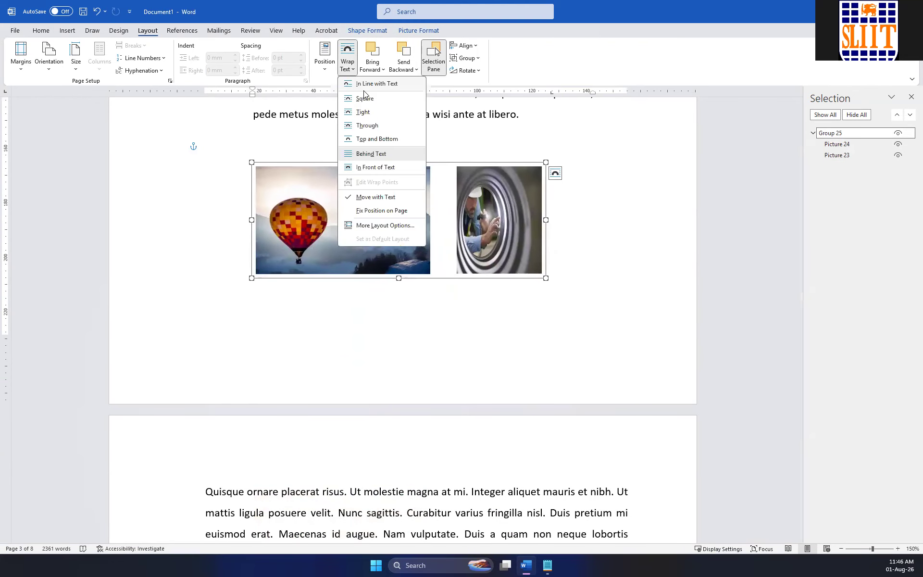
left_click(386, 167)
left_click_drag(386, 164, 380, 149)
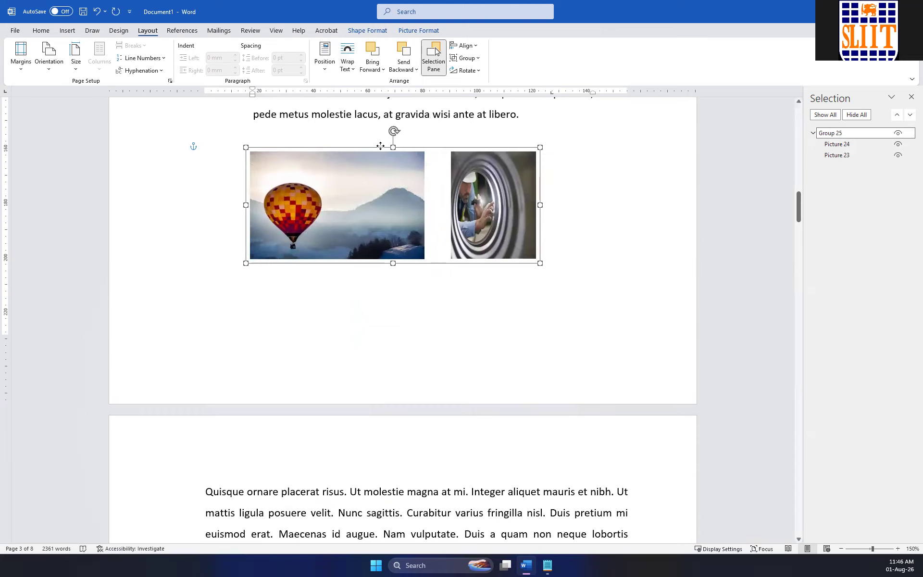
left_click(465, 46)
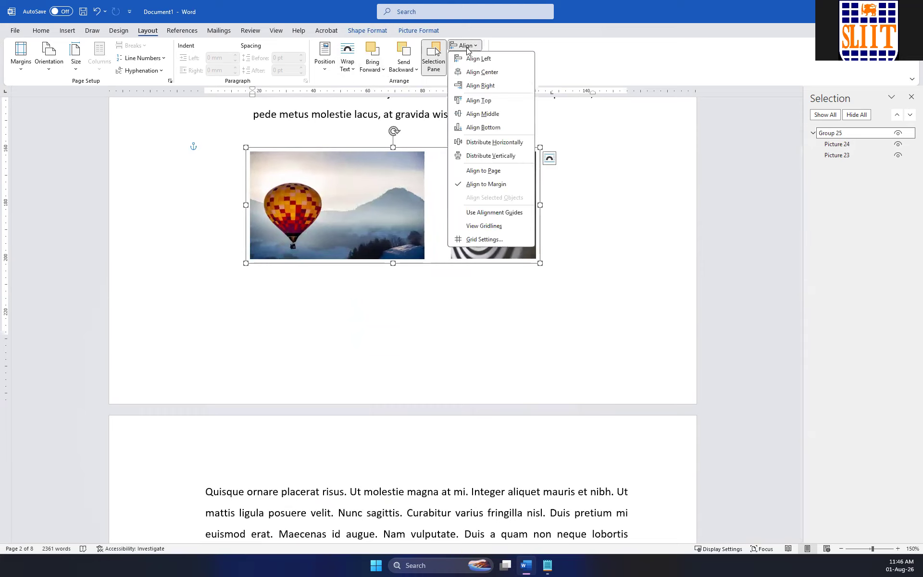
left_click(481, 72)
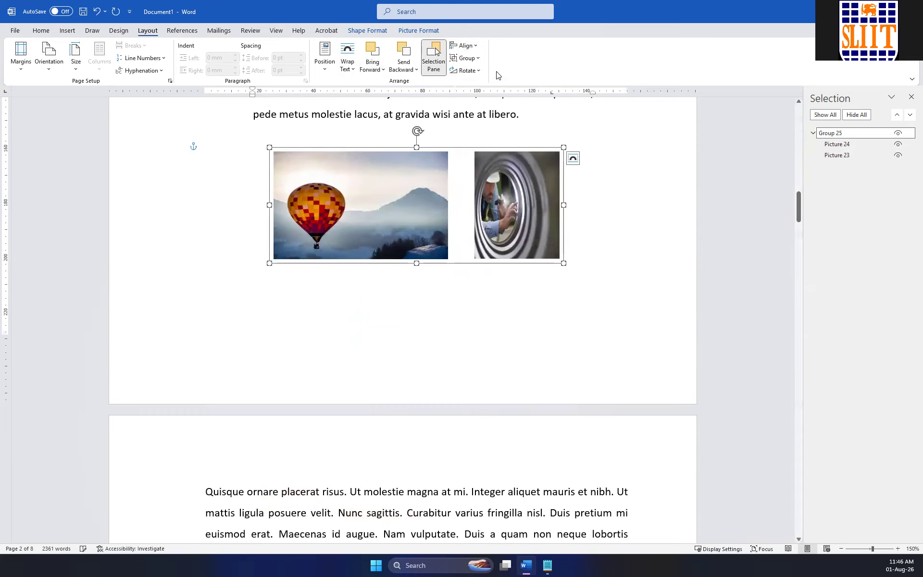
Add a new line reading "The Second" on page 4, after the paragraph ending "nascetur ridiculus mus.".
left_click(575, 305)
scroll(330, 301, "down", 5)
scroll(329, 301, "down", 10)
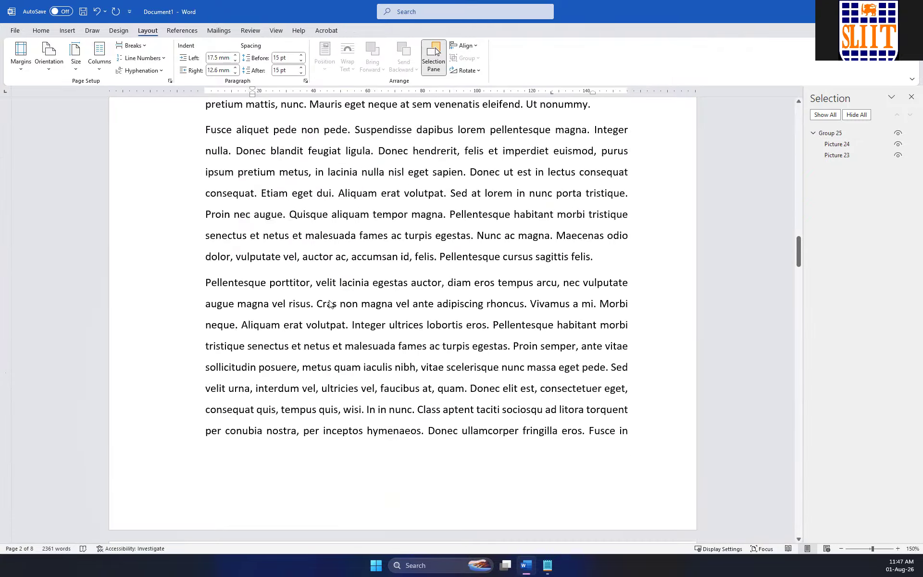
left_click(389, 364)
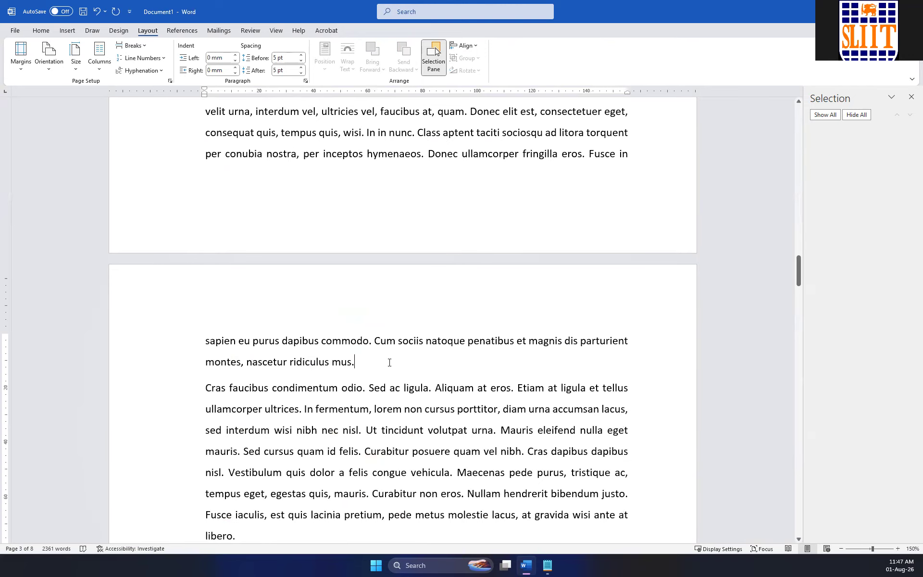
key("Return")
type("T")
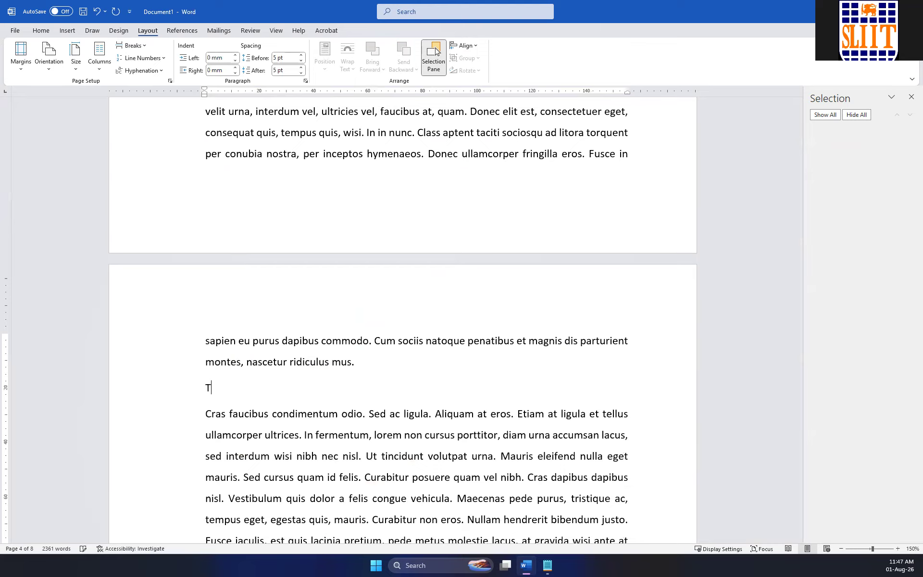
type("he Second")
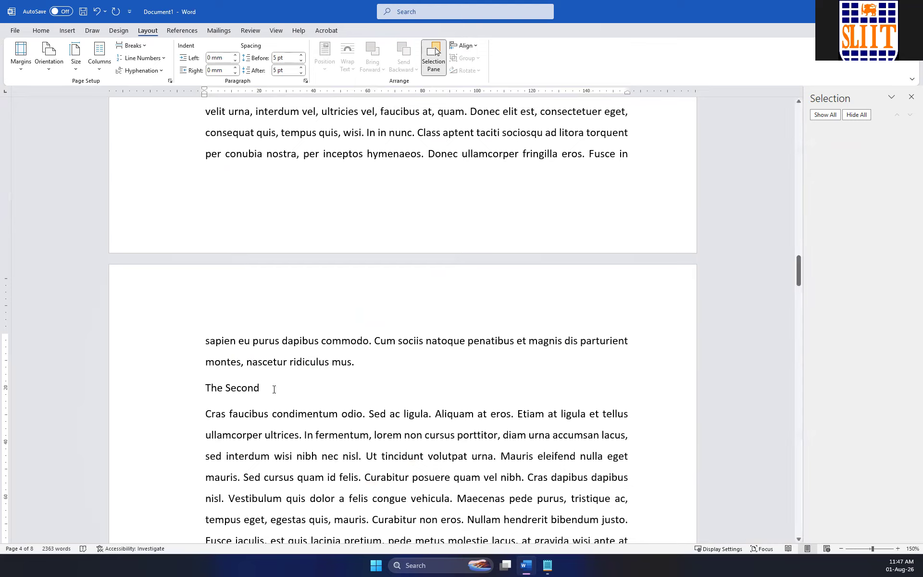
Format the line "The Second" with the Heading 2 style, dark blue font colour and a font size of 25.
left_click(160, 381)
left_click(43, 30)
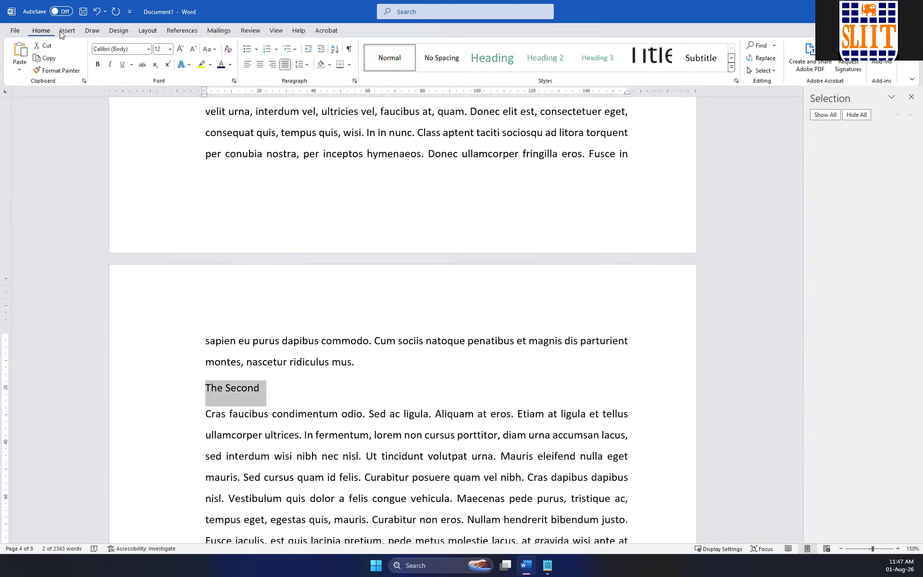
left_click(532, 52)
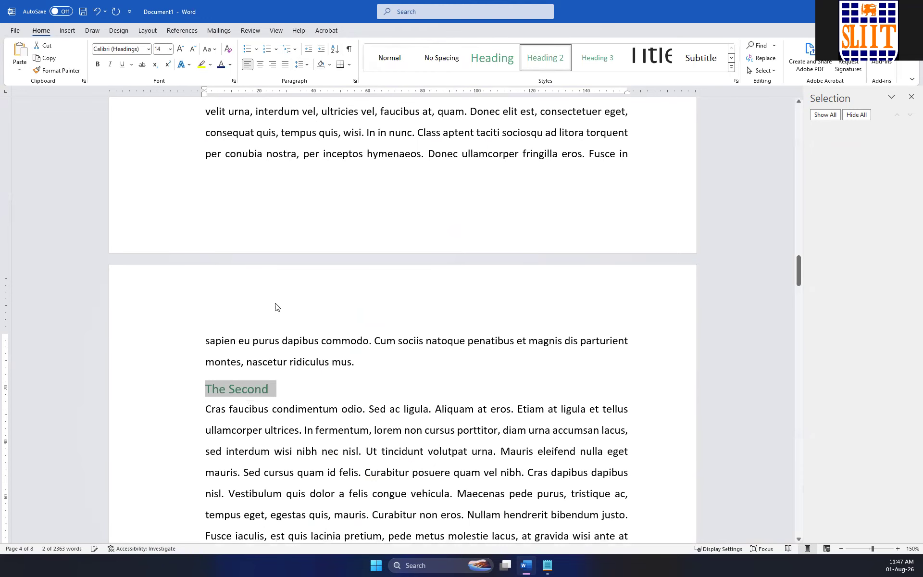
left_click(221, 66)
left_click(160, 50)
type("25")
key("Return")
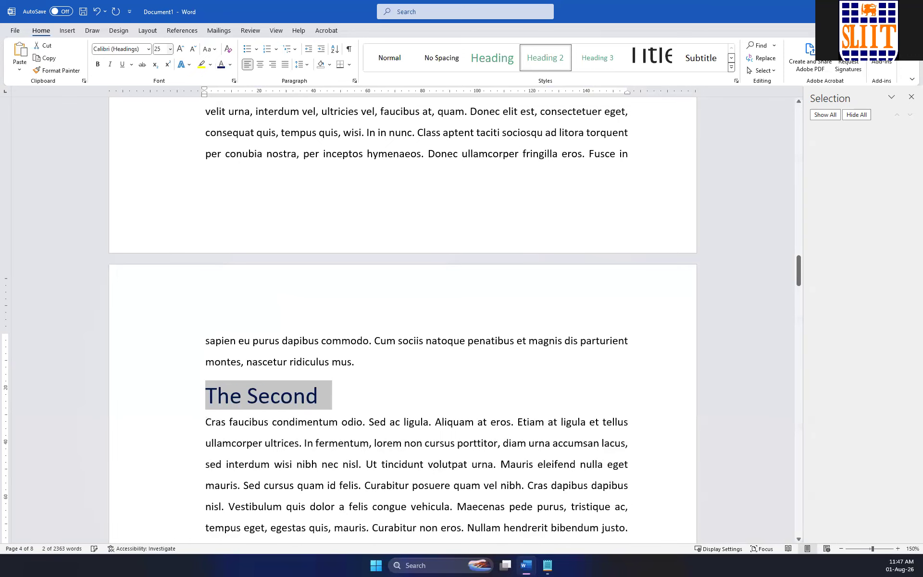
Add a new line reading "The Third" on page 5, after the paragraph ending "nunc porta tristique.".
scroll(309, 332, "down", 15)
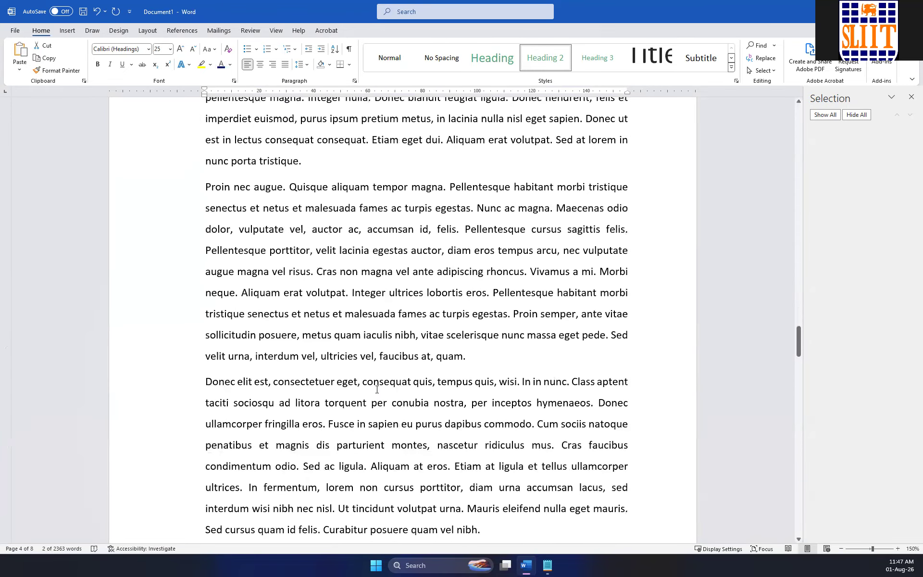
scroll(315, 367, "up", 5)
left_click(326, 433)
key("Return")
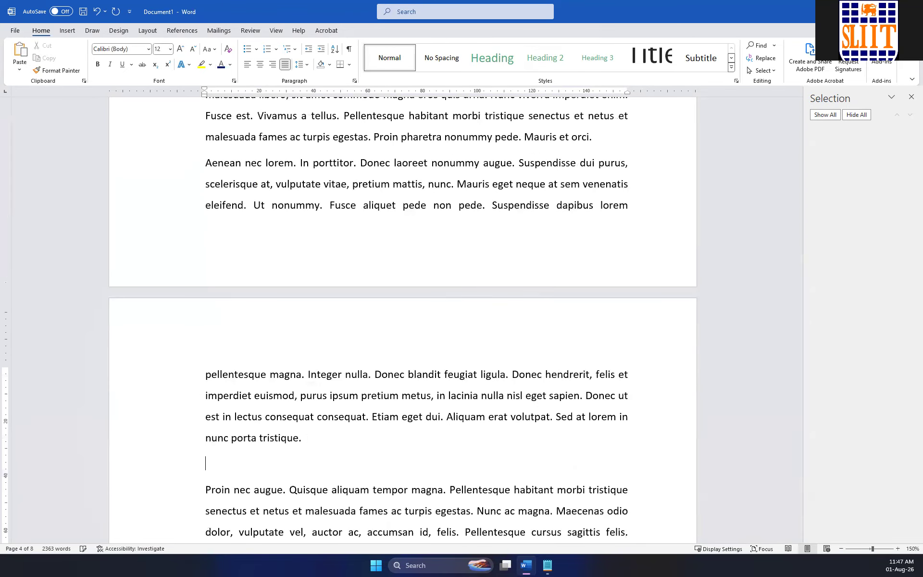
type("The Third")
Try to copy the formatting of "The Second" onto the line "The Third" with Format Painter, and undo it.
left_click(138, 457)
scroll(173, 299, "up", 3)
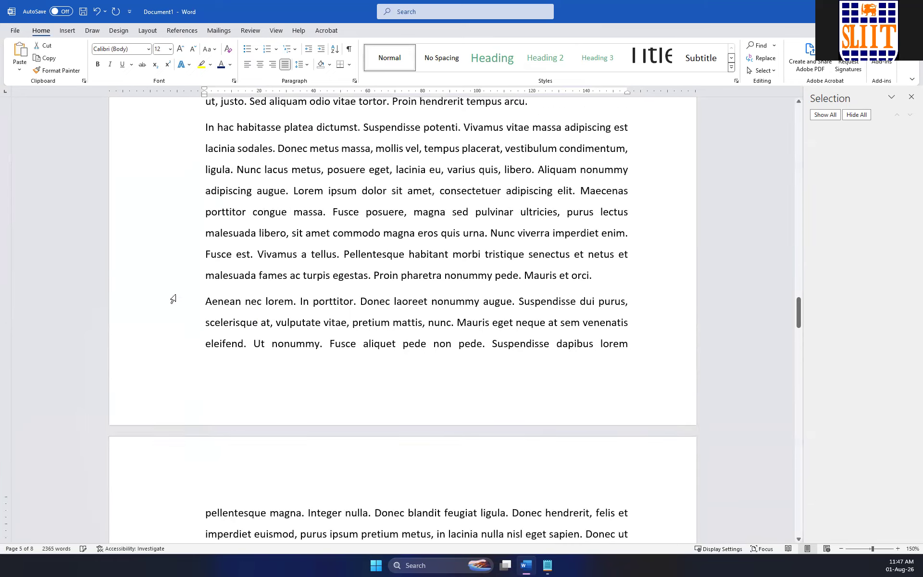
scroll(173, 299, "up", 9)
left_click(201, 212)
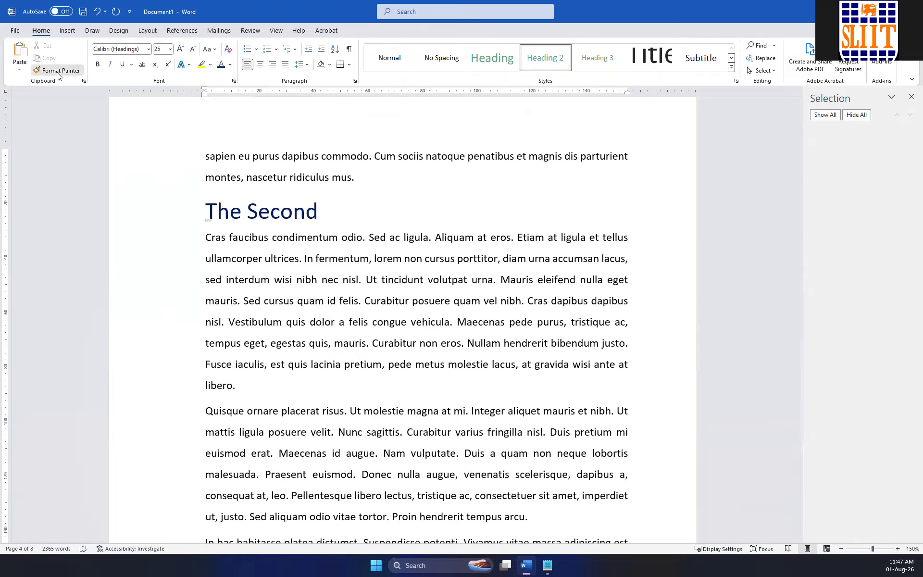
left_click(57, 70)
scroll(227, 344, "down", 15)
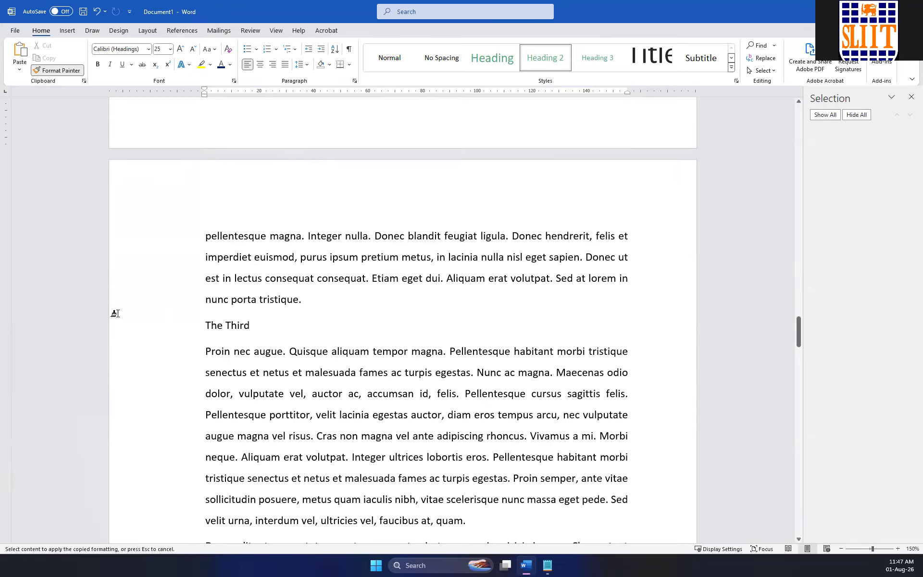
left_click_drag(115, 314, 115, 327)
key("Right")
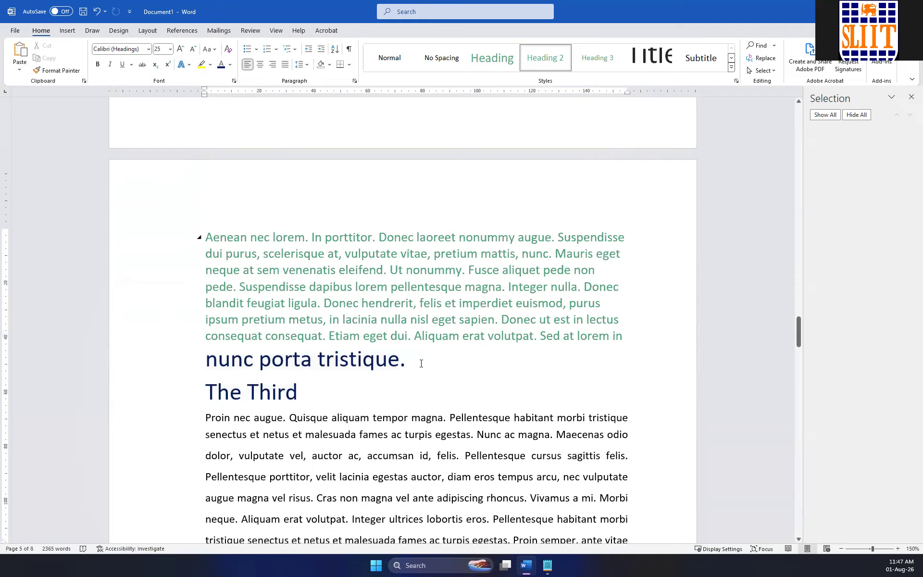
key("ctrl+z")
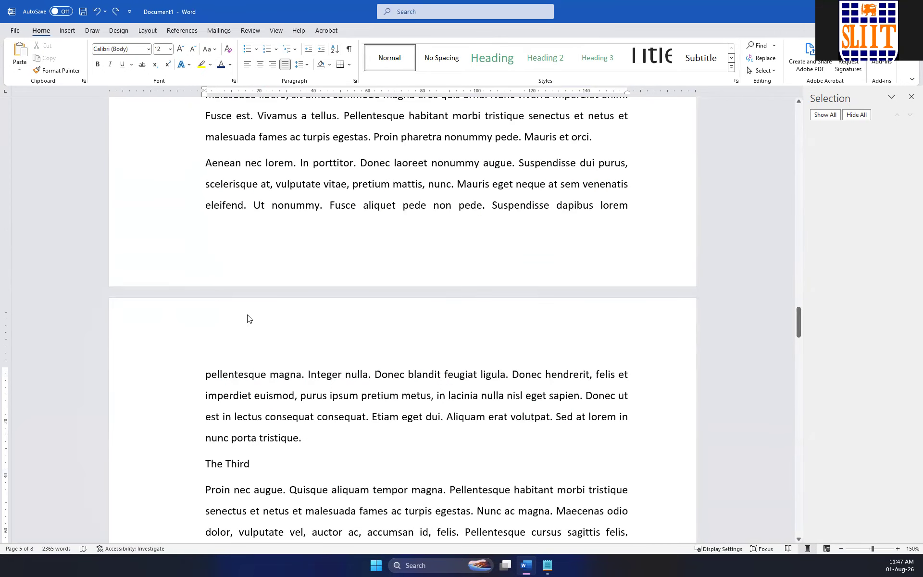
Give the line "The Third" the same formatting as "The Second": Heading 2, size 25, dark blue.
left_click(185, 328)
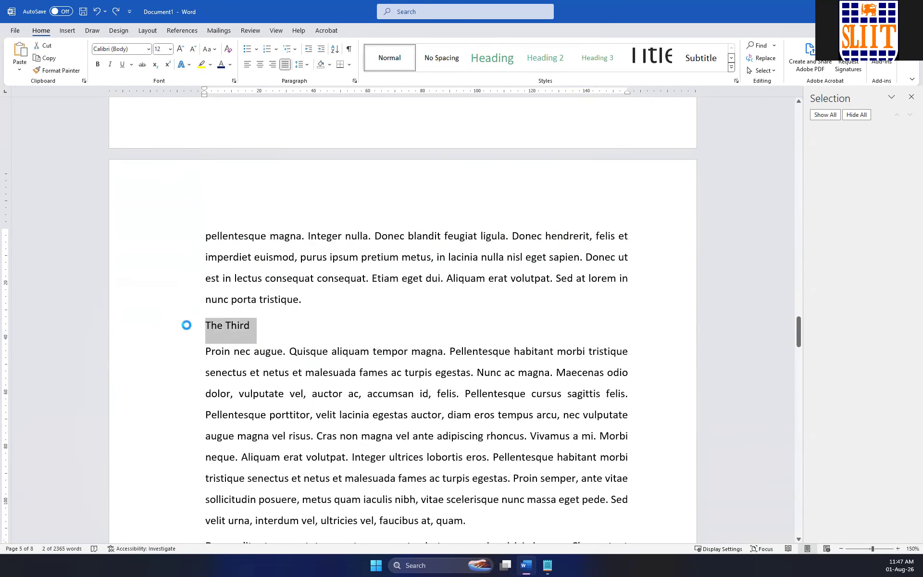
key("ctrl+alt+2")
left_click(399, 335)
Add a line "The Fourth" after the paragraph ending "Curabitur posuere quam vel nibh." and format it as Heading 2 at size 25.
scroll(400, 335, "down", 15)
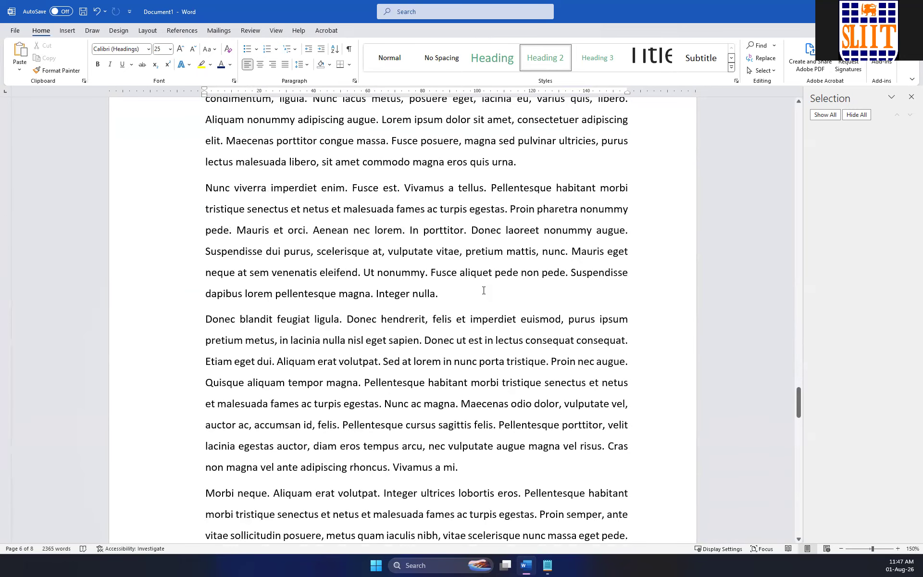
scroll(483, 290, "down", 20)
scroll(477, 300, "up", 15)
scroll(476, 300, "up", 6)
scroll(477, 300, "down", 20)
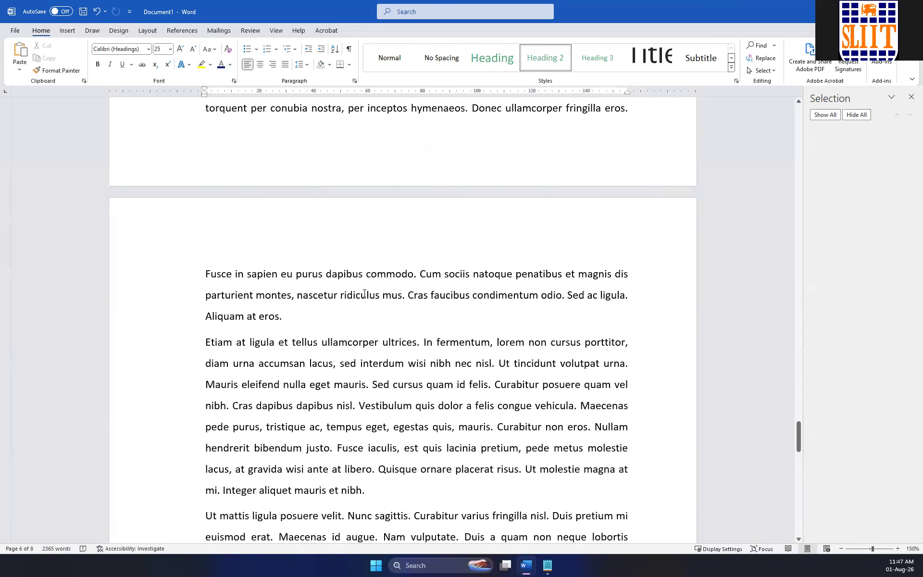
scroll(364, 294, "down", 6)
scroll(304, 286, "up", 10)
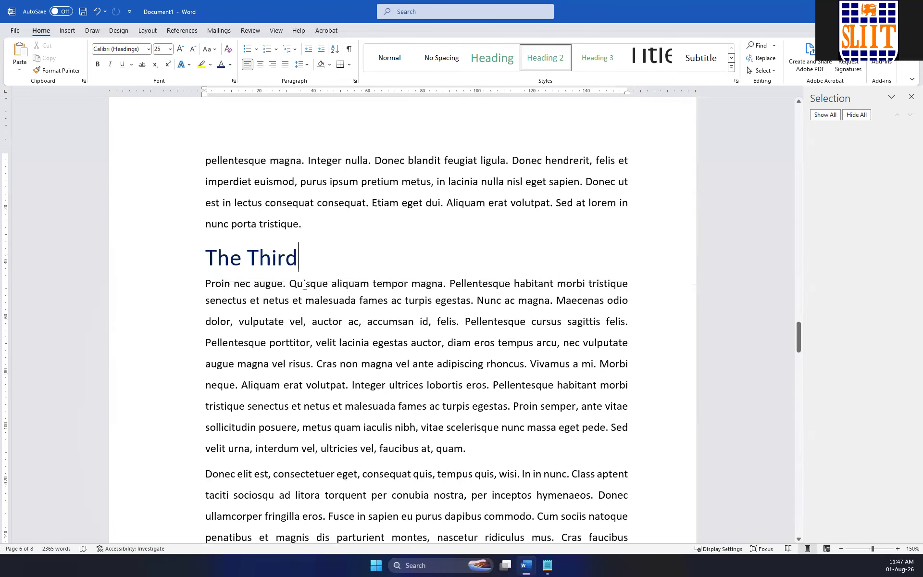
scroll(305, 285, "up", 10)
scroll(362, 270, "up", 4)
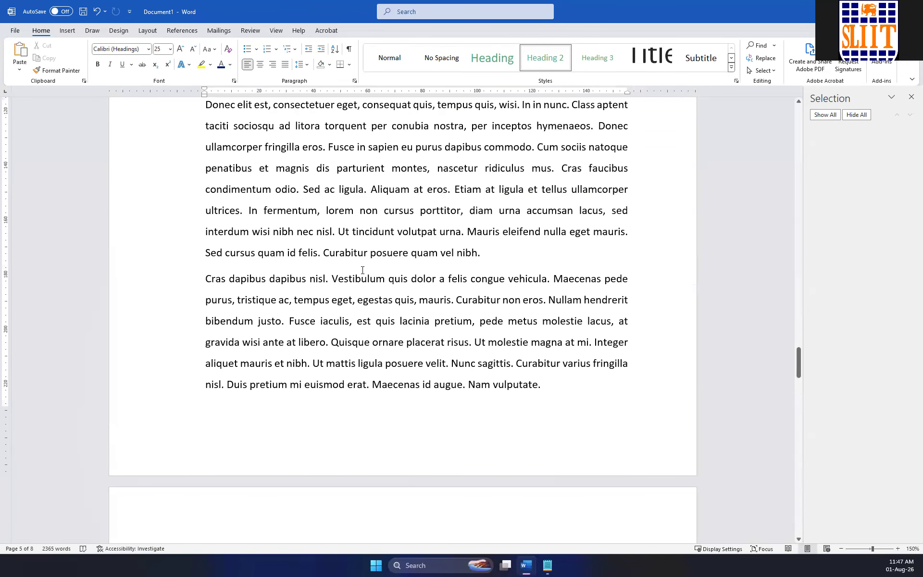
left_click(514, 266)
key("Return")
type("The Fourth")
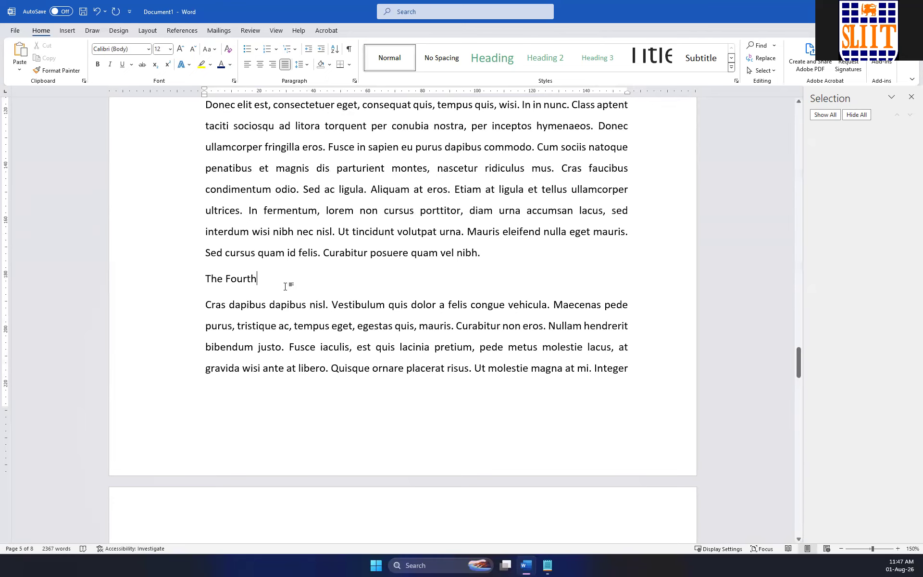
triple_click(234, 280)
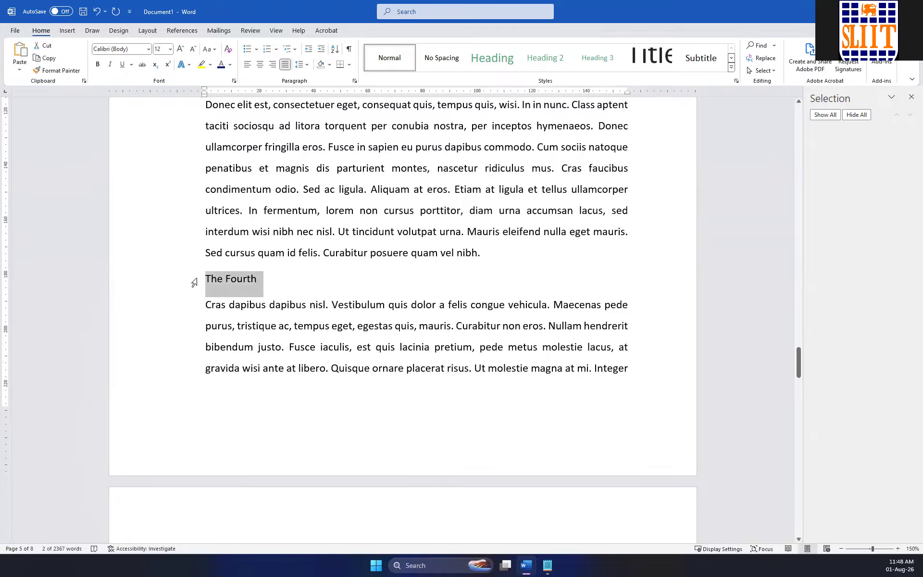
key("ctrl+alt+2")
Delete the placeholder paragraphs from "Etiam at ligula et tellus" on page 7 to the document's end and return to the first page.
scroll(413, 287, "down", 10)
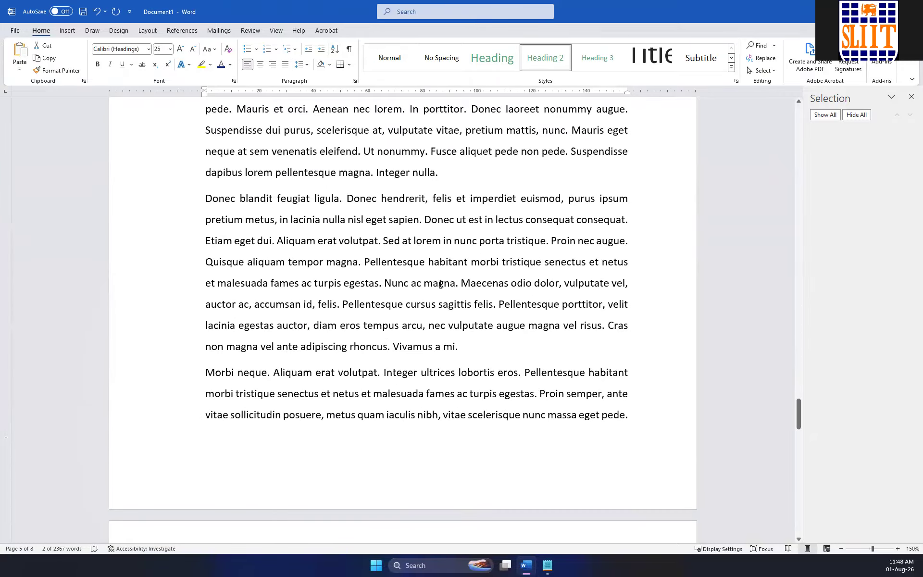
scroll(440, 283, "down", 10)
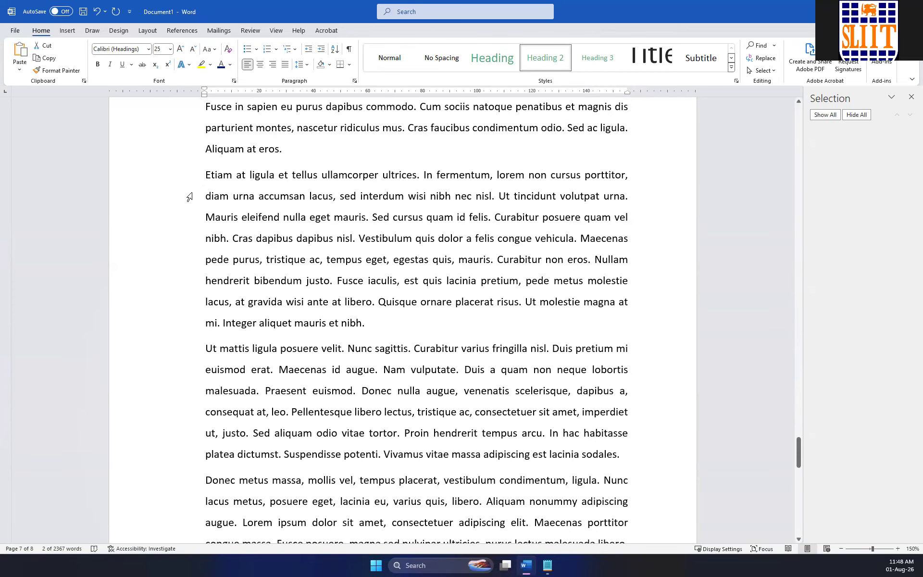
left_click_drag(205, 176, 569, 566)
key("Delete")
scroll(711, 495, "up", 5)
left_click_drag(800, 482, 739, 106)
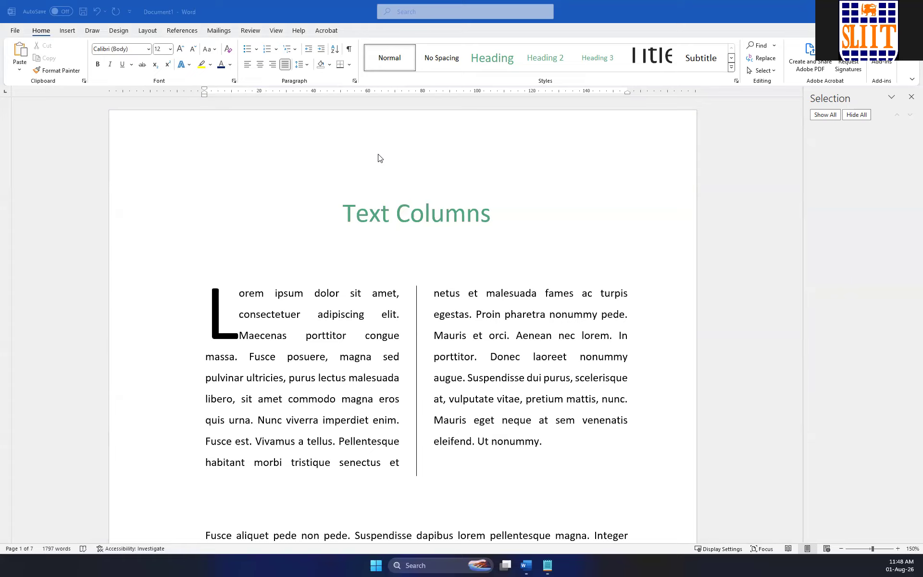
Look through the document from the first page's columns and pictures down to the heading "The Second".
scroll(378, 154, "down", 8)
scroll(418, 219, "up", 3)
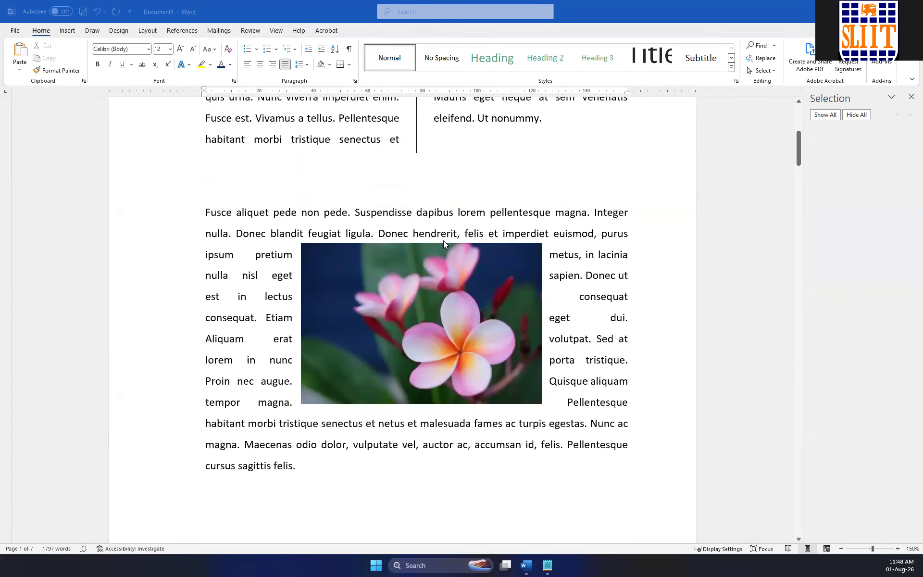
left_click(437, 264)
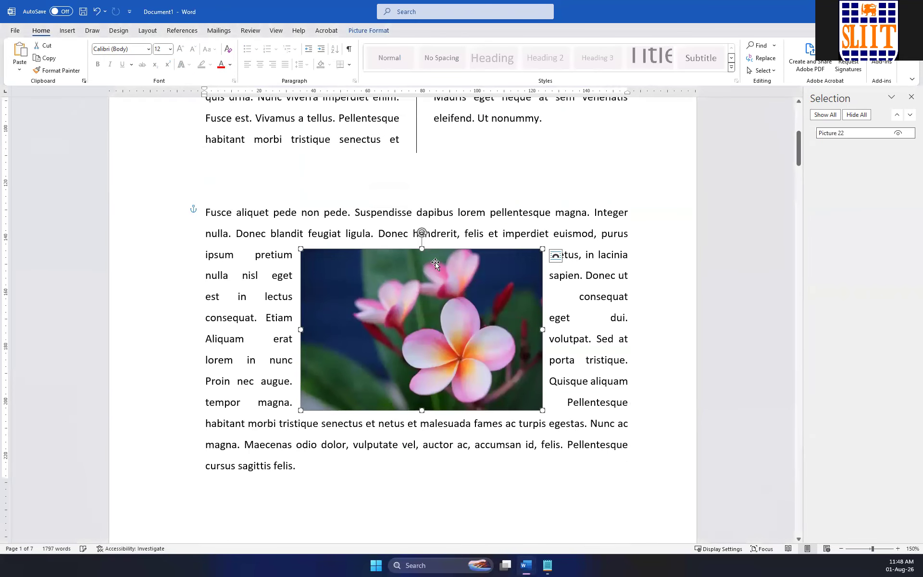
scroll(379, 211, "down", 3)
scroll(379, 212, "down", 12)
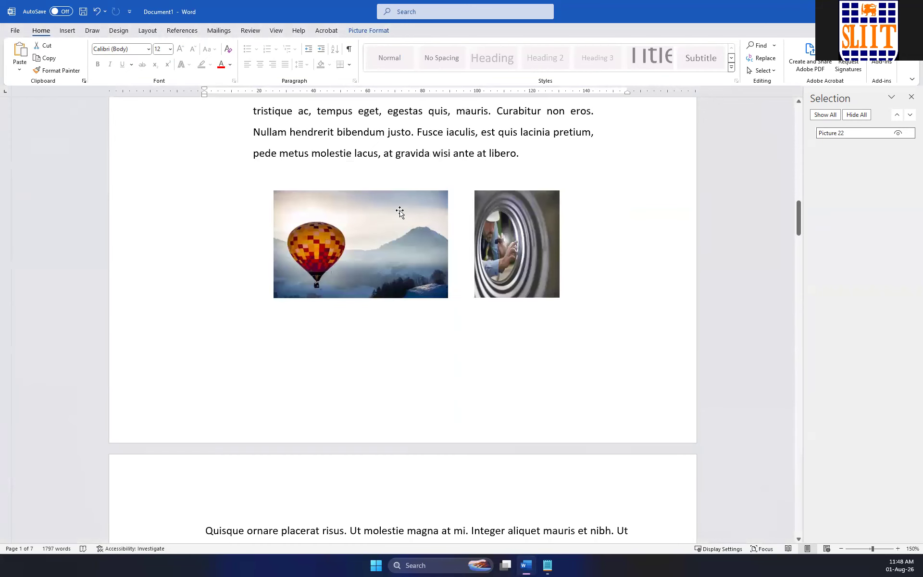
scroll(510, 192, "down", 15)
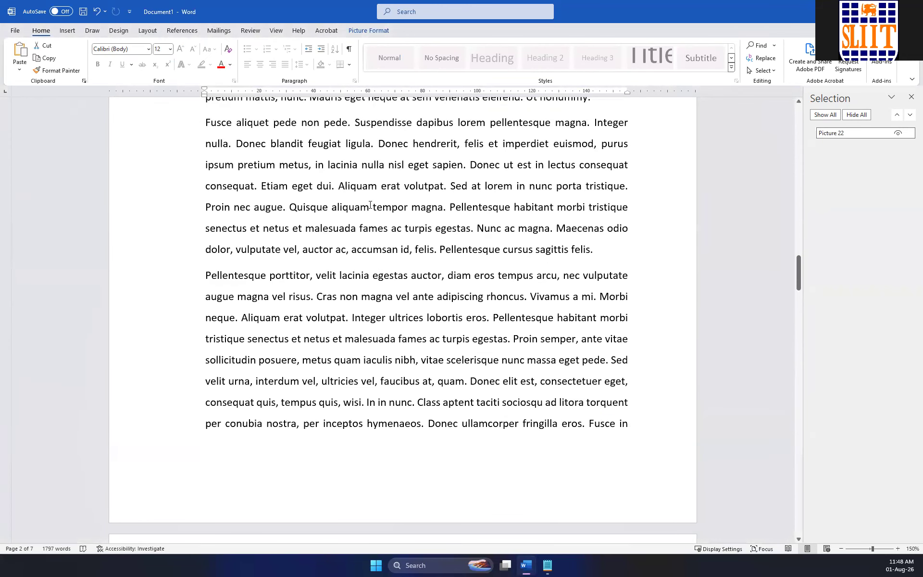
scroll(377, 212, "down", 2)
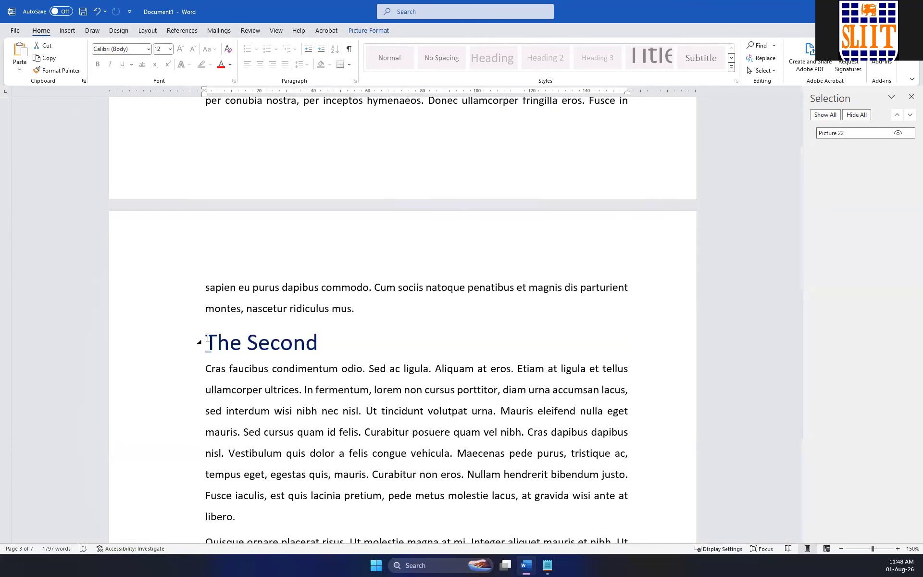
scroll(369, 259, "up", 3)
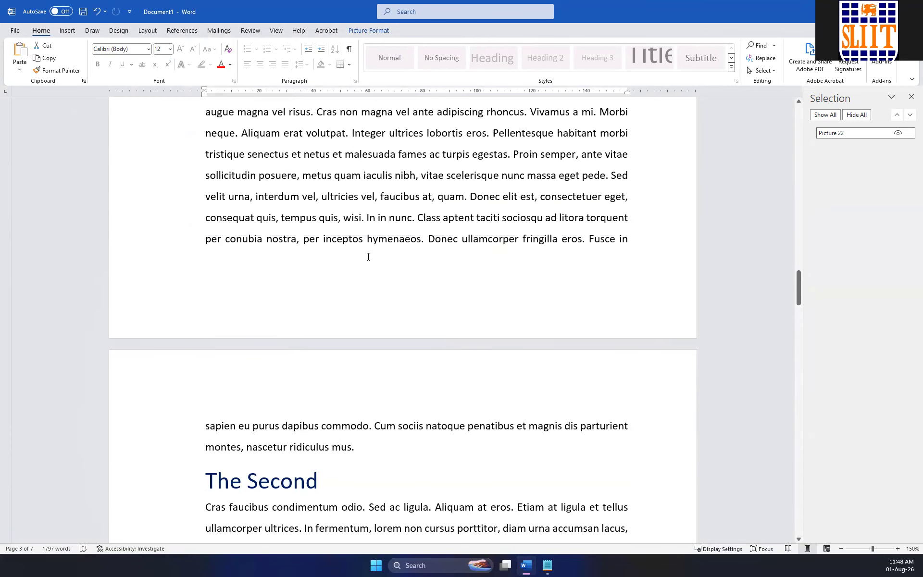
Try a page break in the middle of the paragraph above "The Second", at the word "faucibus", and remove it again.
left_click(409, 197)
key("ctrl+Return")
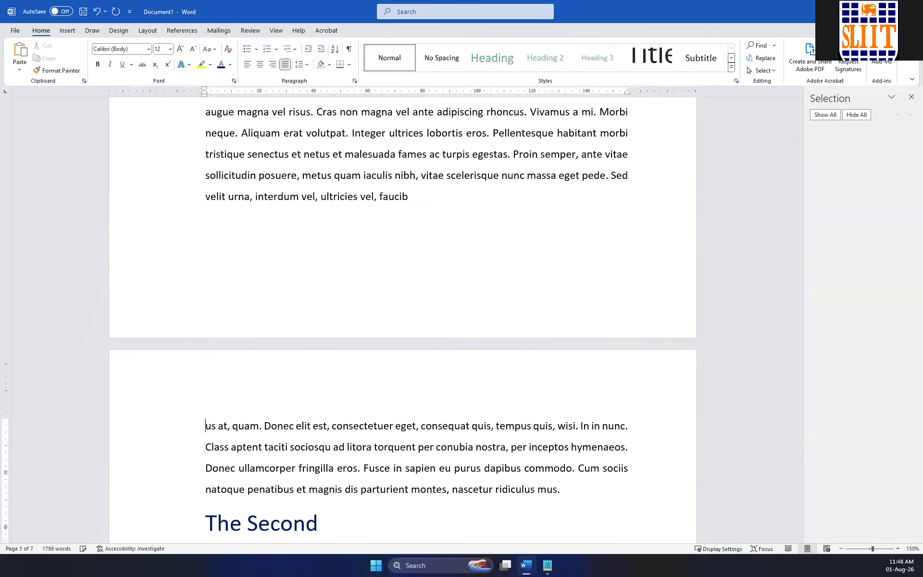
scroll(285, 425, "down", 3)
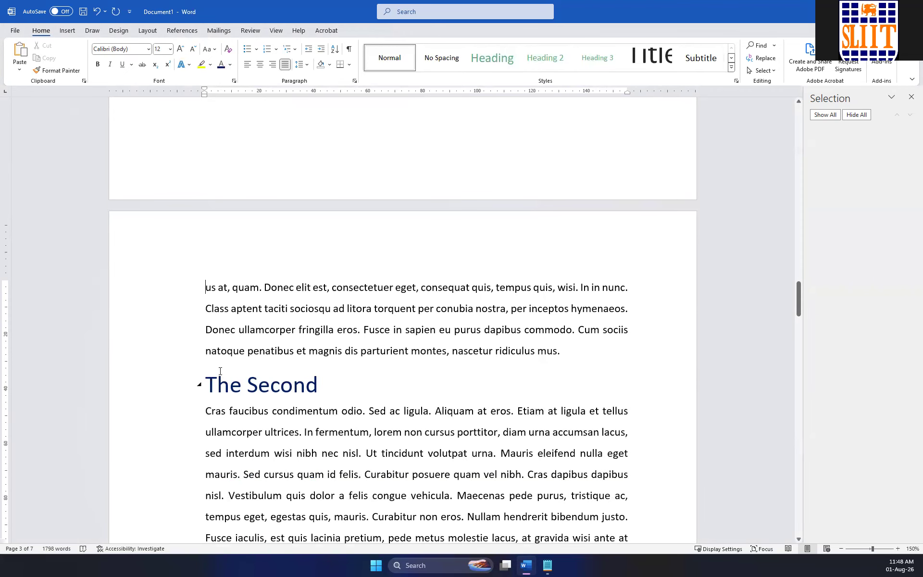
scroll(247, 382, "up", 5)
left_click(414, 286)
key("Delete")
key("Delete")
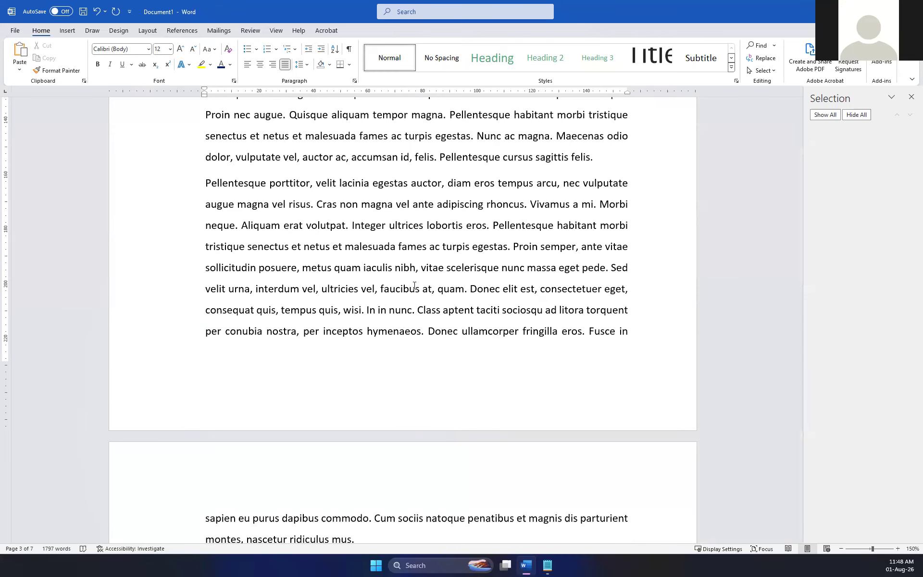
Insert a page break after the paragraph ending "nascetur ridiculus mus." and delete the empty line left above the heading "The Second".
scroll(414, 285, "down", 5)
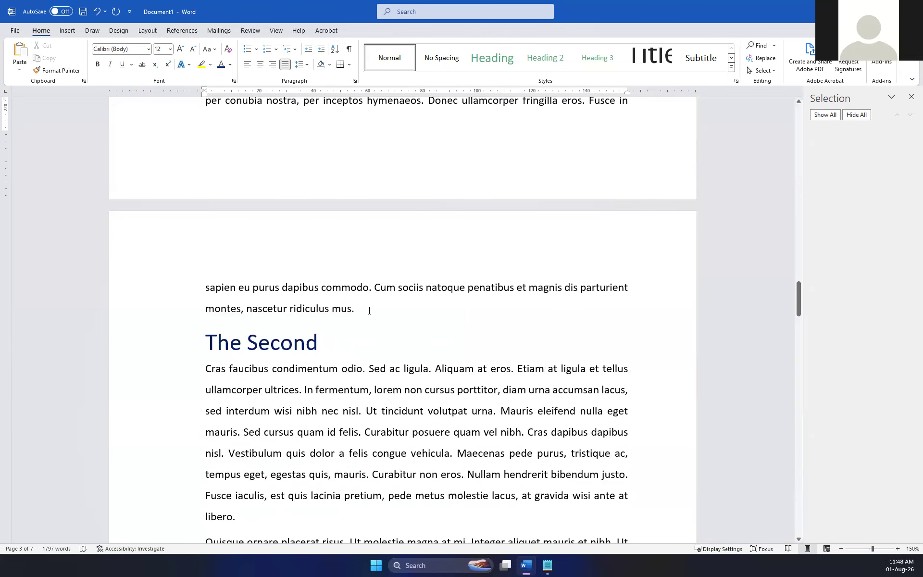
left_click(369, 310)
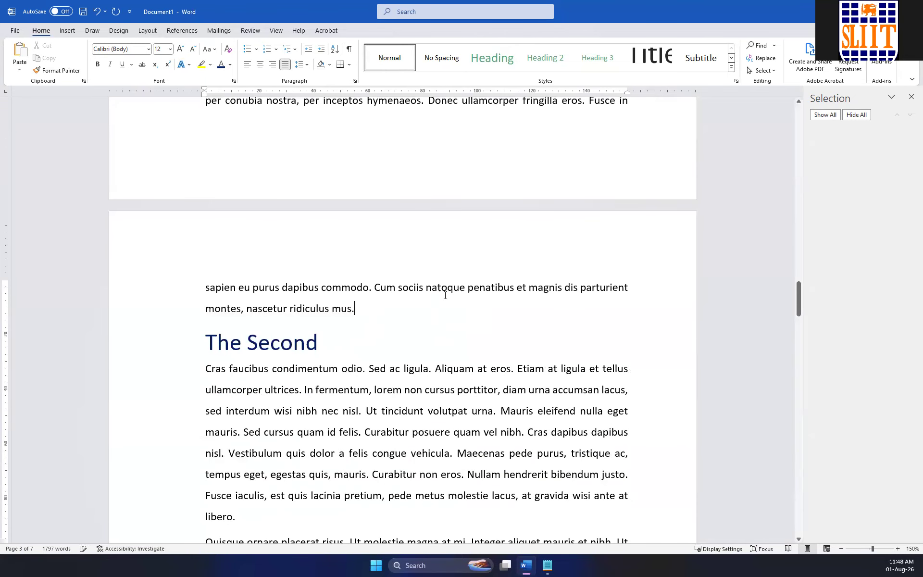
left_click(68, 30)
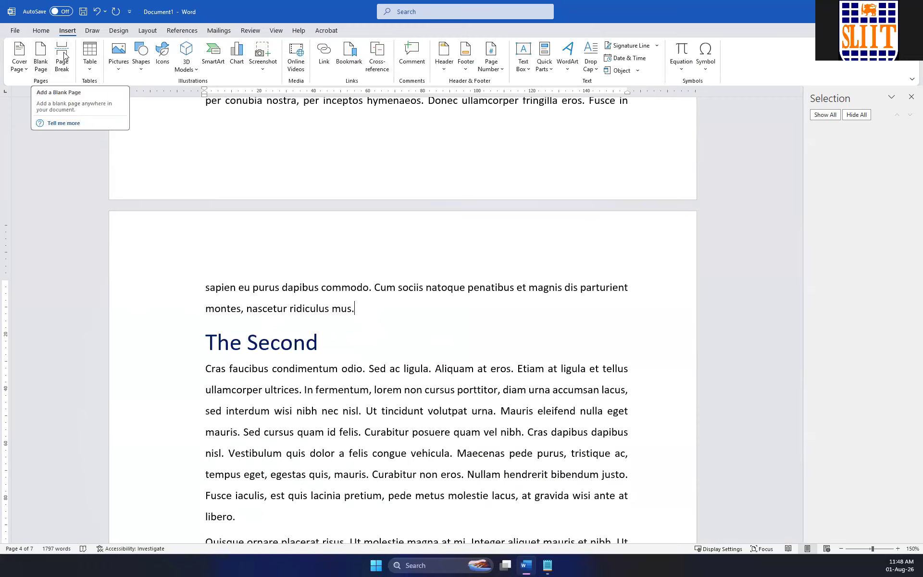
left_click(138, 33)
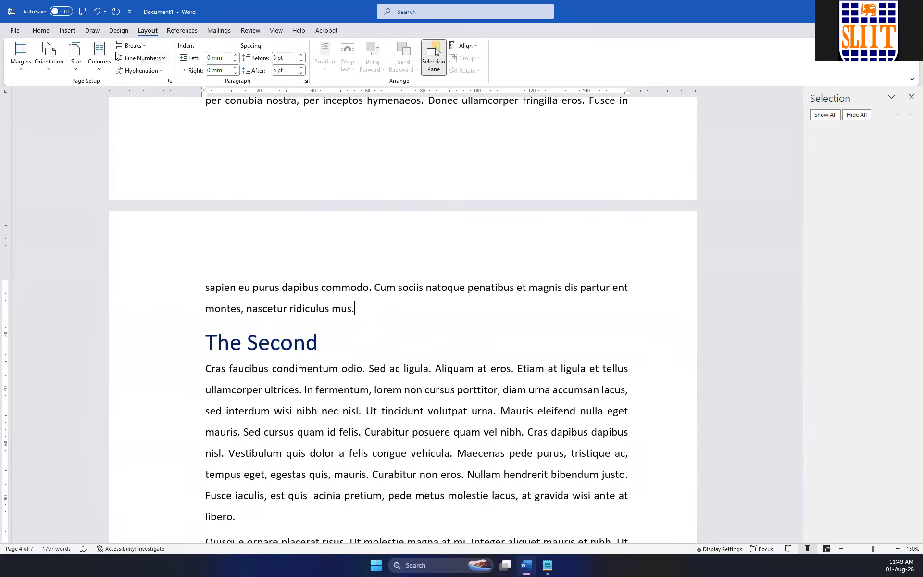
left_click(143, 47)
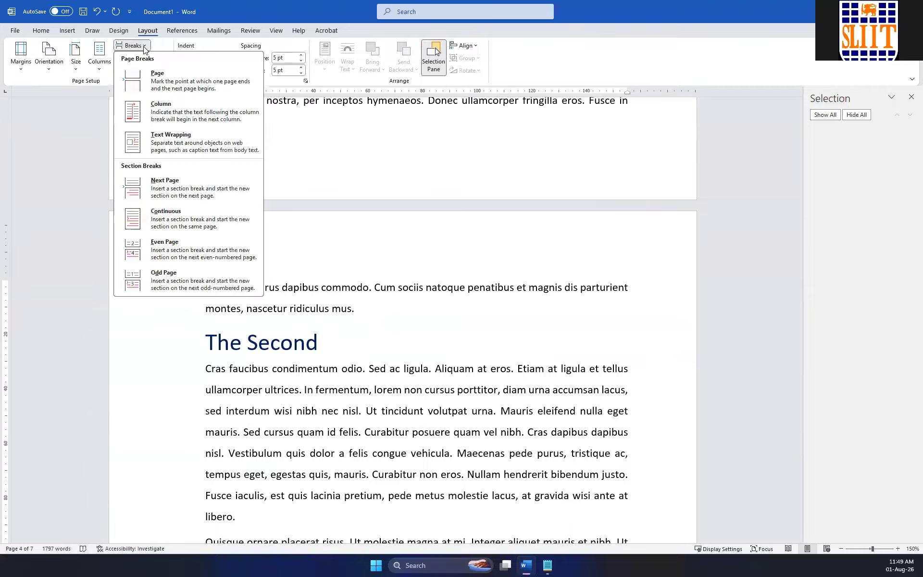
left_click(186, 78)
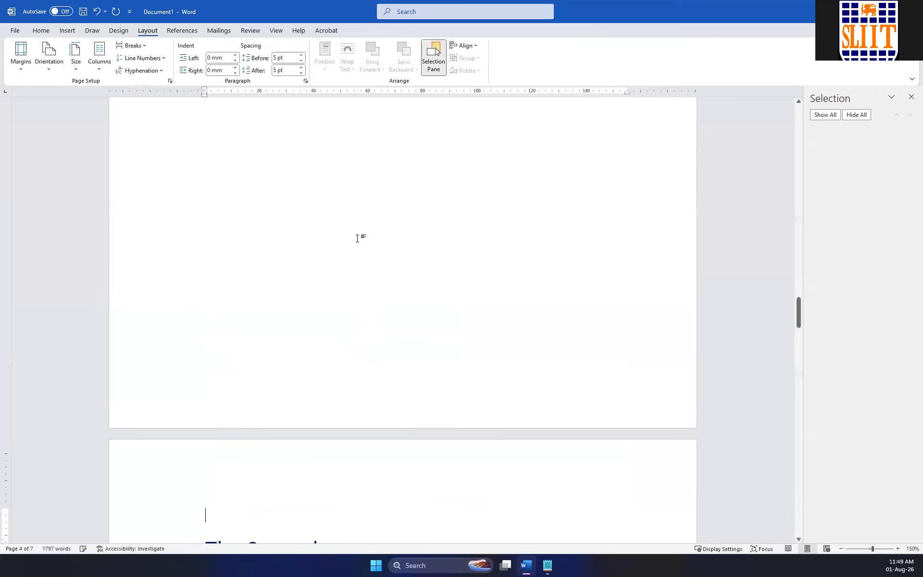
scroll(354, 236, "down", 5)
key("Delete")
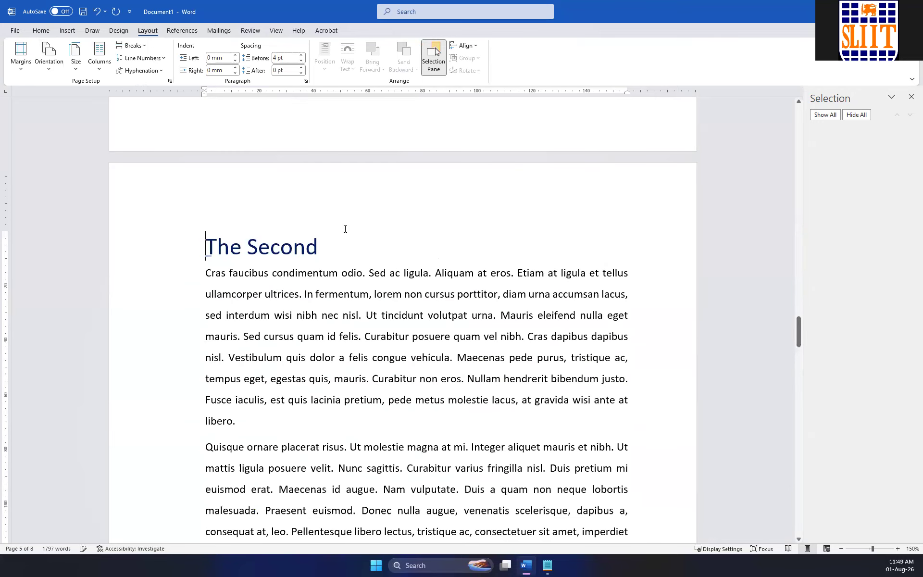
Insert a page break directly before the heading "The Third" so that it starts on a new page.
scroll(345, 228, "down", 15)
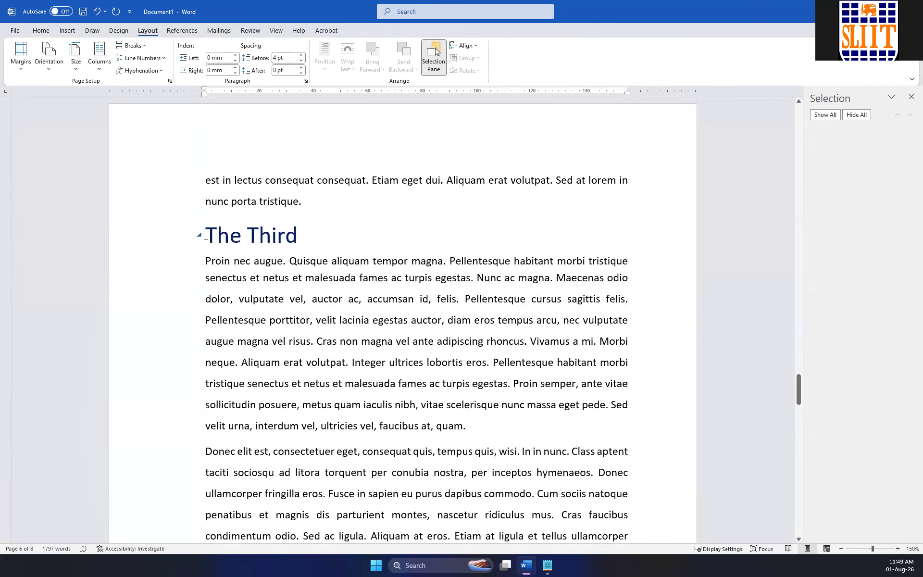
left_click(203, 231)
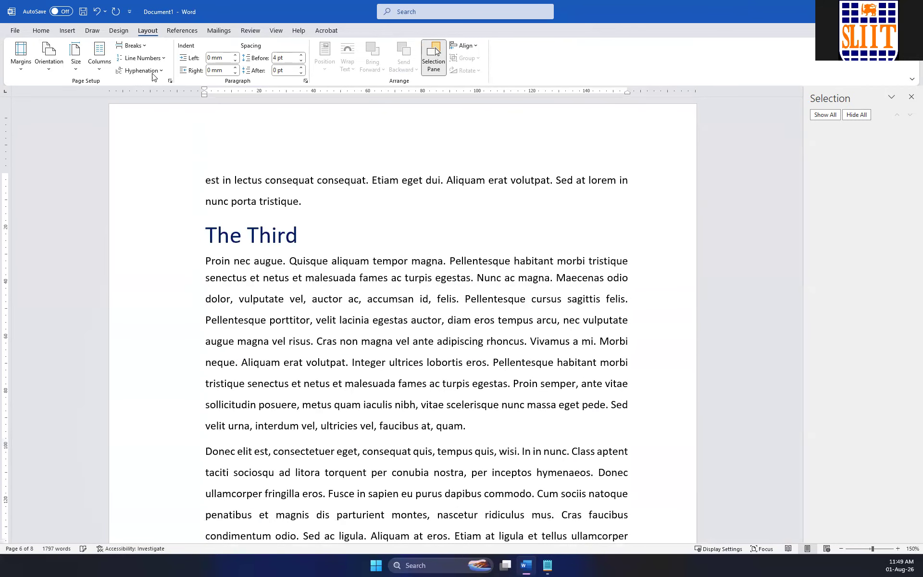
left_click(148, 47)
left_click(168, 81)
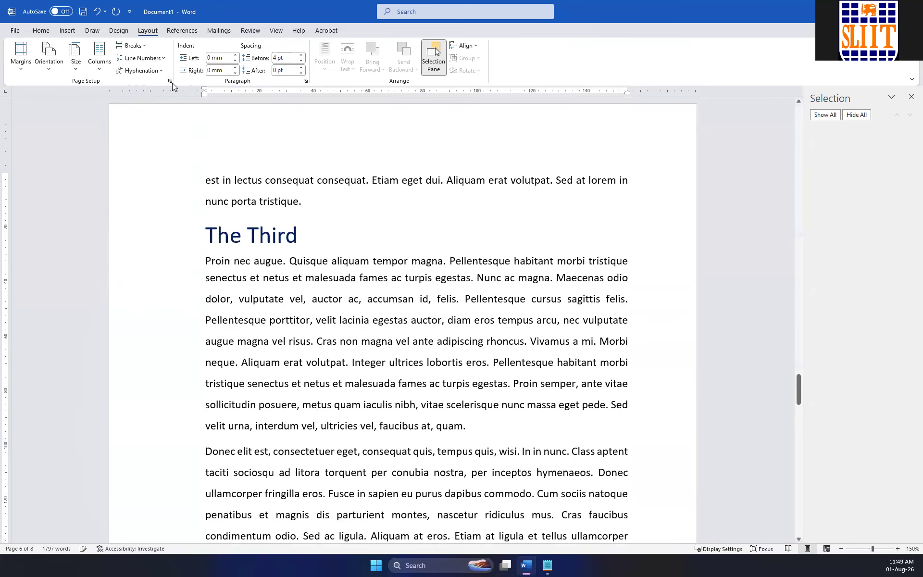
Insert a page break directly before the heading "The Fourth" and check the separated sections.
scroll(360, 288, "down", 10)
scroll(359, 288, "down", 5)
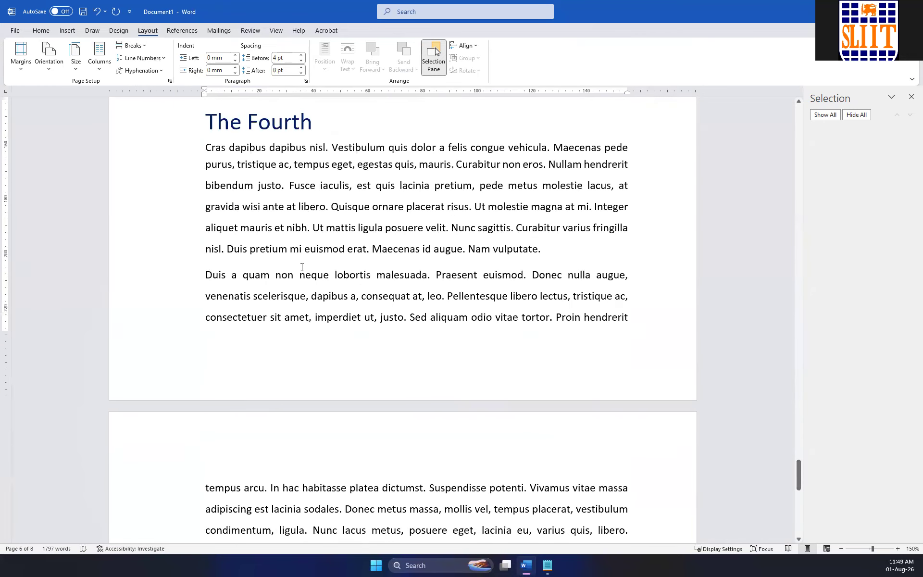
left_click(206, 121)
left_click(147, 47)
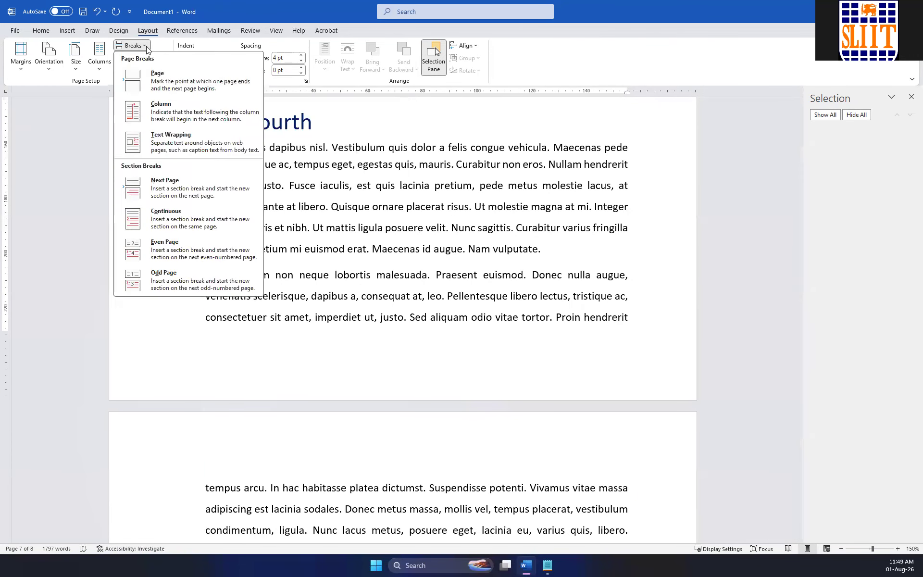
left_click(186, 89)
scroll(328, 208, "up", 6)
scroll(328, 208, "down", 15)
scroll(327, 212, "up", 20)
scroll(326, 218, "up", 15)
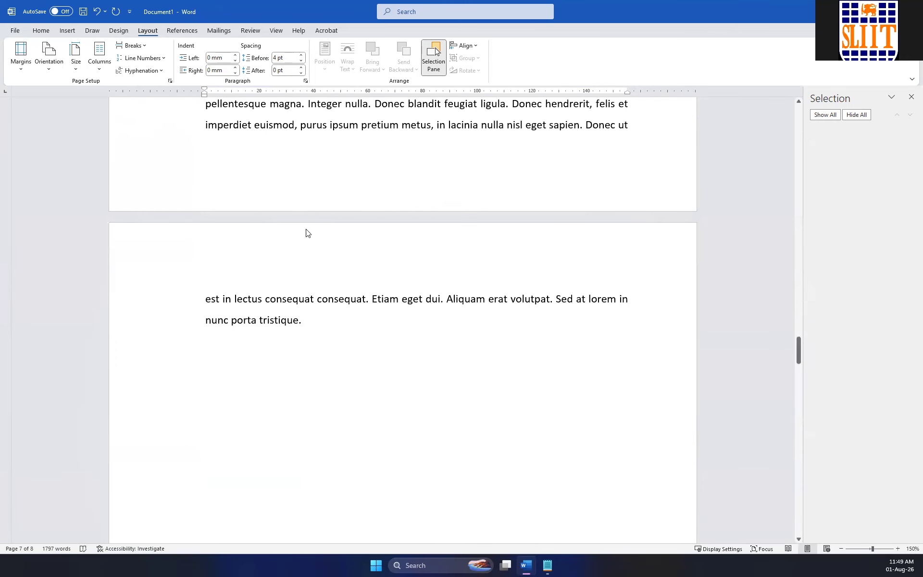
Insert a stock image of an orange and purple spiral shell after "posuere eget," in the paragraph starting "In hac habitasse".
scroll(307, 234, "up", 6)
left_click(340, 187)
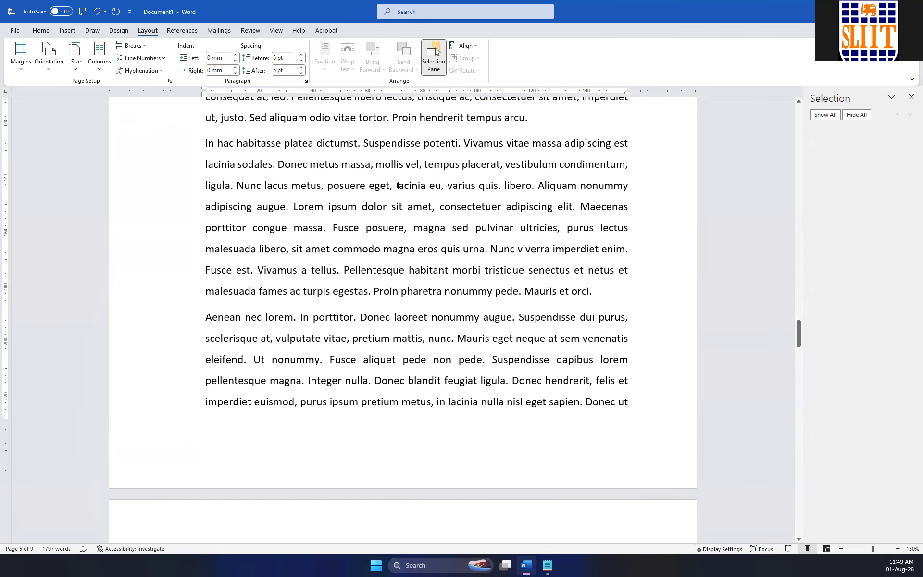
left_click(70, 31)
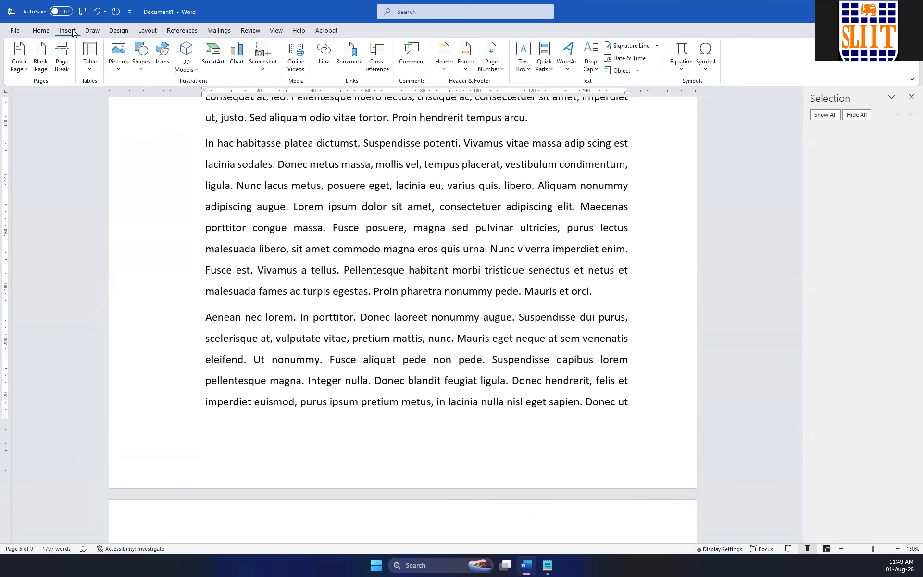
left_click(119, 64)
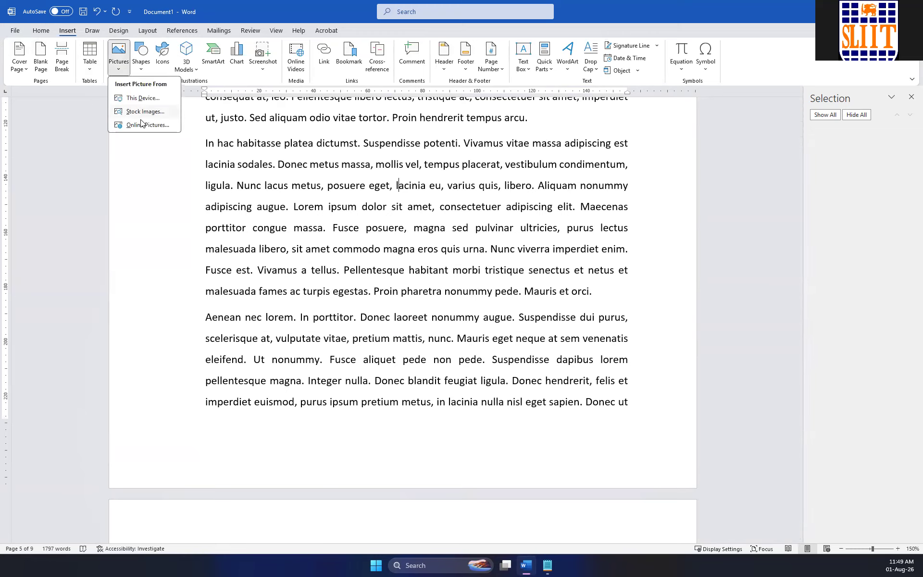
left_click(142, 113)
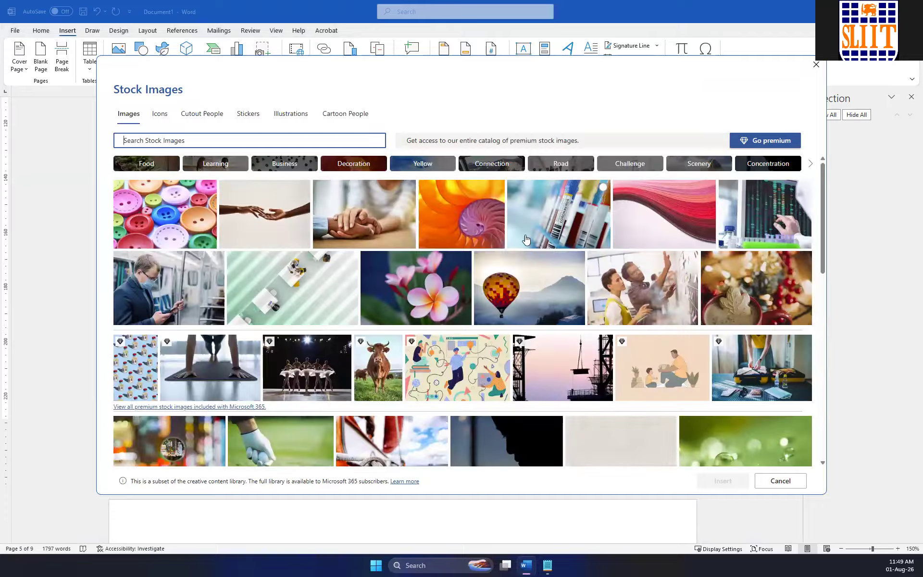
double_click(476, 220)
scroll(544, 229, "down", 15)
scroll(329, 280, "up", 10)
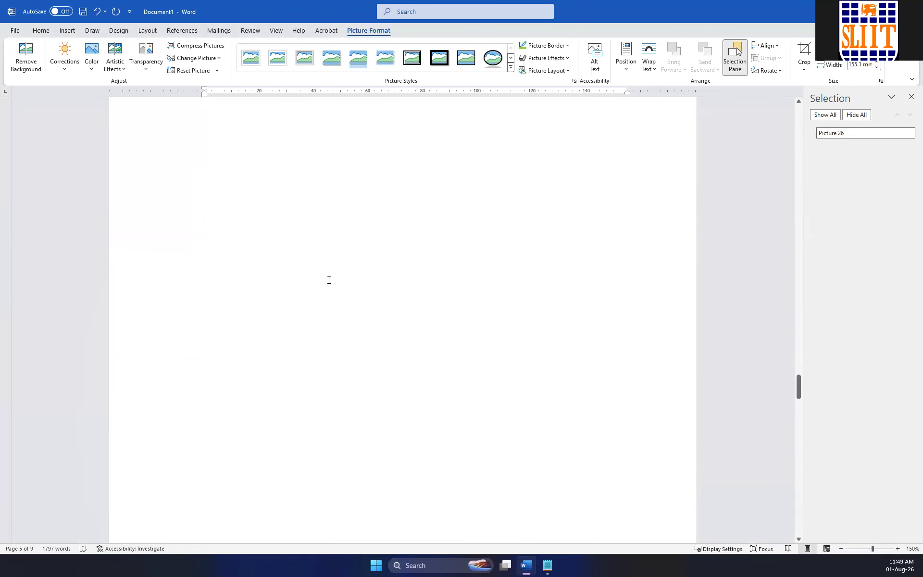
Shrink the shell picture to about 98 mm wide and place it after the sentence ending "varius quis, libero.".
left_click(318, 225)
scroll(317, 227, "up", 6)
scroll(317, 227, "up", 12)
scroll(317, 226, "down", 5)
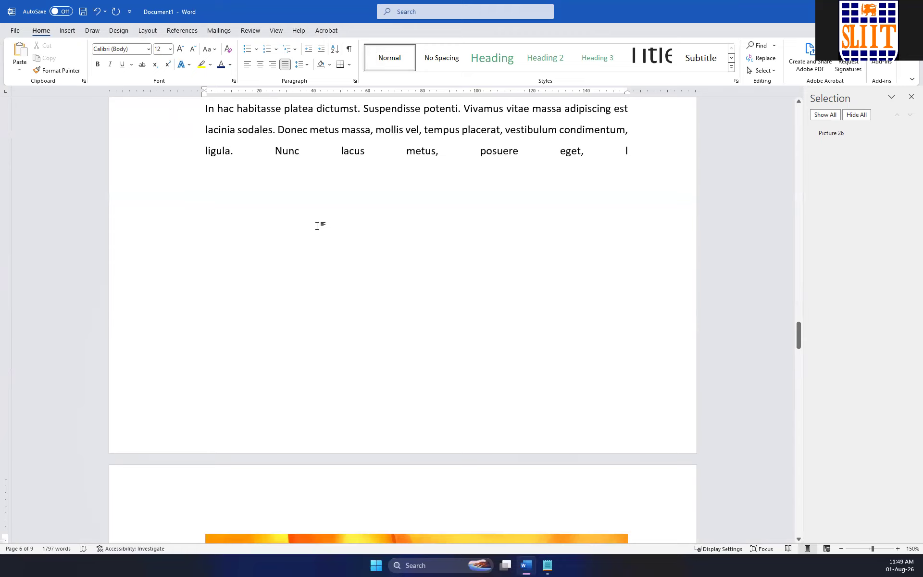
scroll(317, 226, "up", 3)
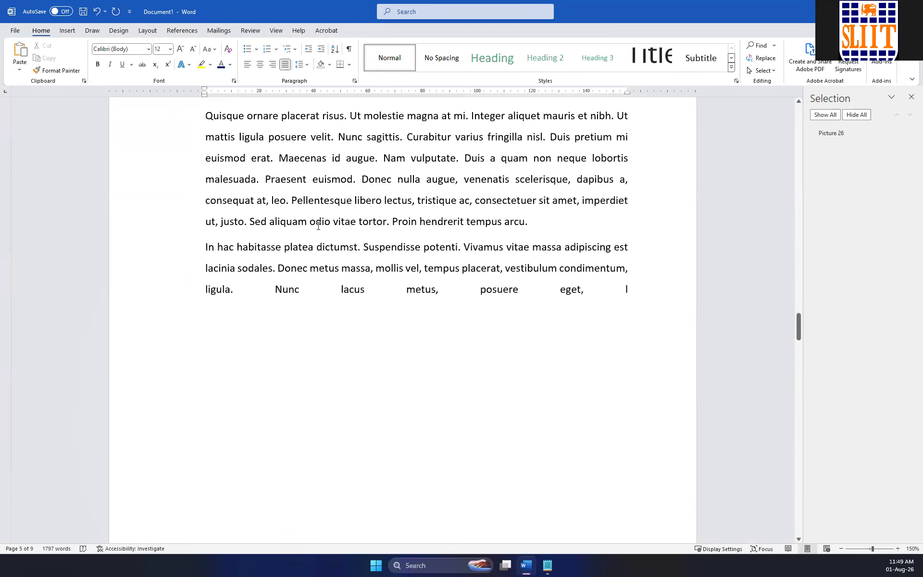
scroll(318, 226, "down", 10)
left_click(394, 282)
left_click_drag(201, 162, 358, 288)
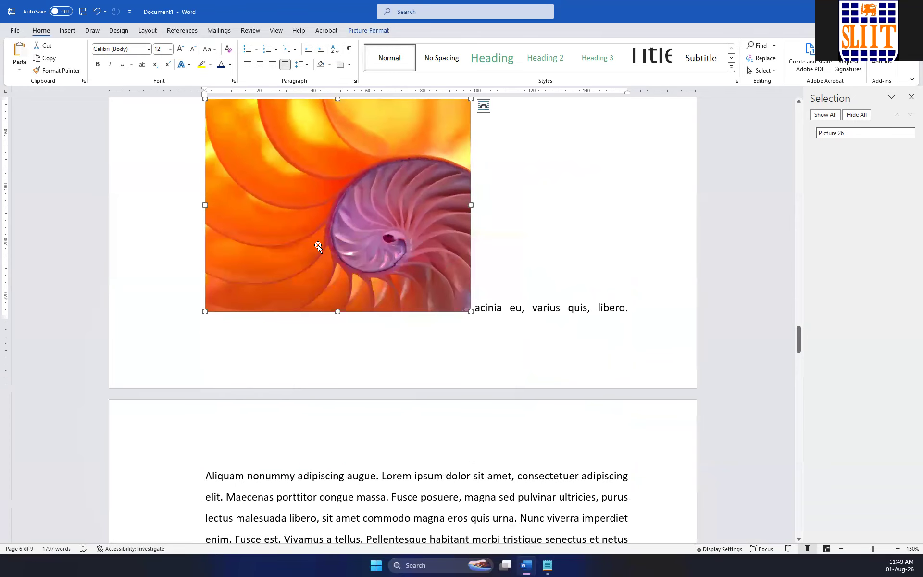
left_click(652, 312)
key("Delete")
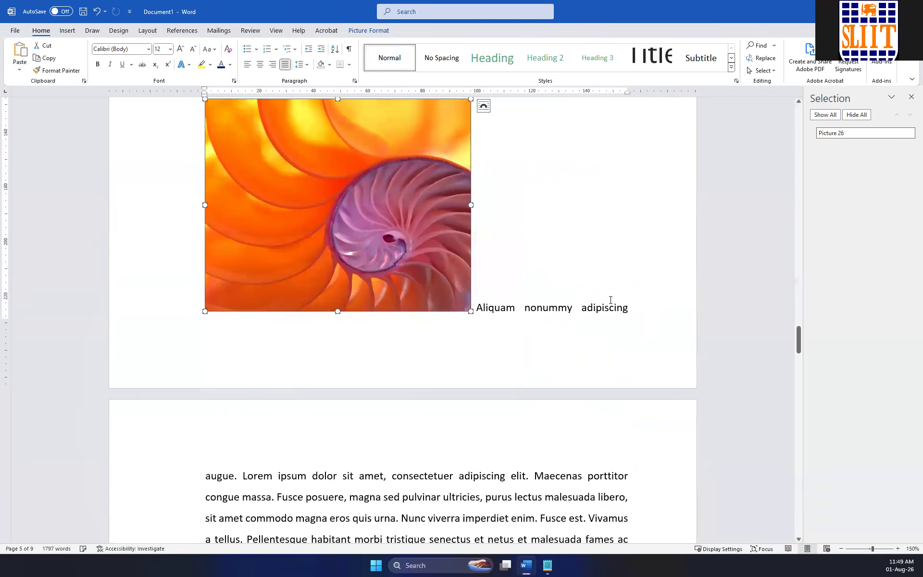
Insert a page break after "varius quis, libero." so that the shell picture starts on a new page.
scroll(557, 287, "up", 3)
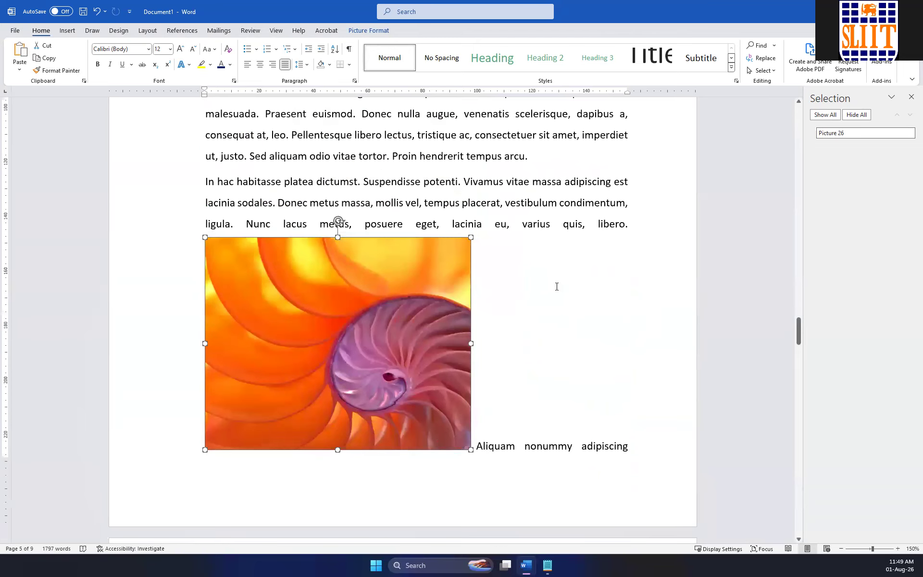
left_click(631, 225)
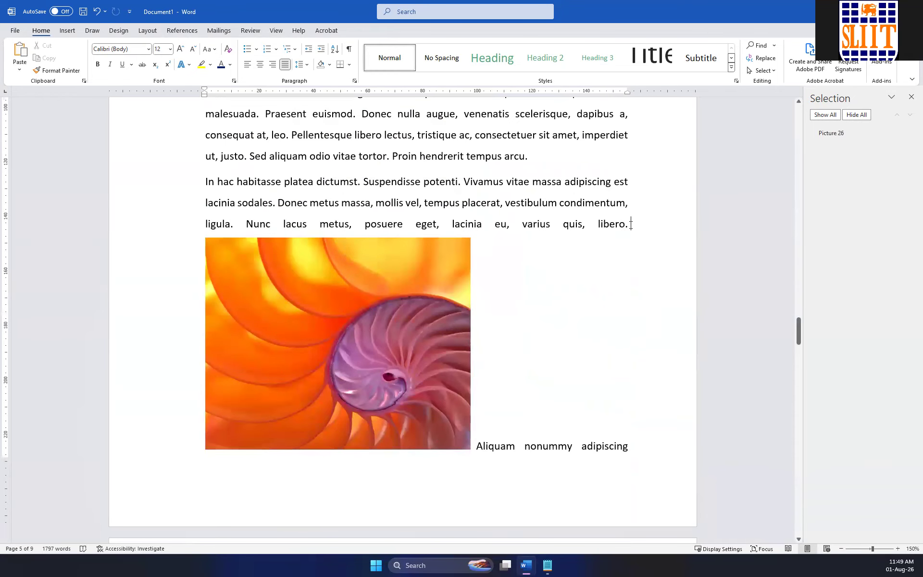
key("ctrl+Return")
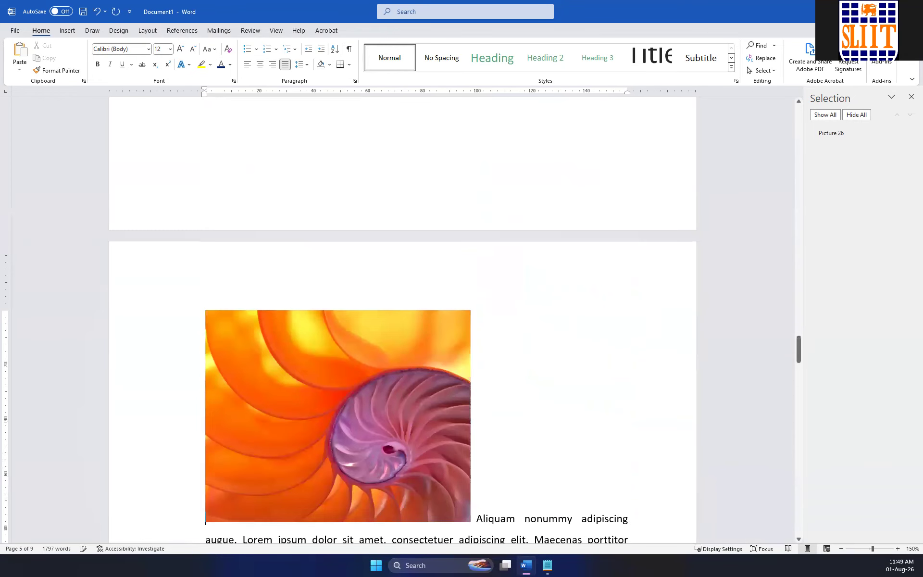
scroll(540, 226, "up", 5)
scroll(463, 237, "down", 6)
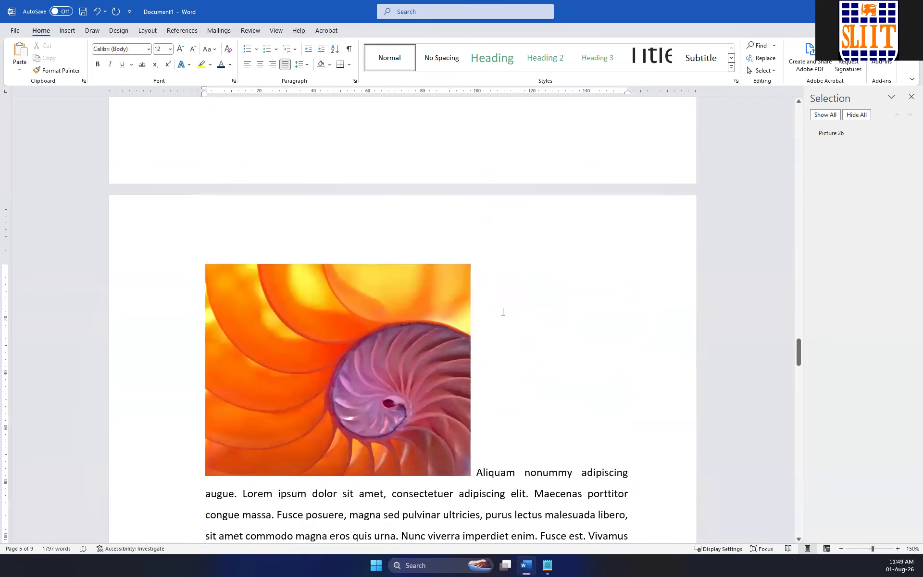
Insert a page break after the shell picture so that the text from "Aliquam nonummy adipiscing augue." starts on a new page.
left_click(477, 471)
key("ctrl+Return")
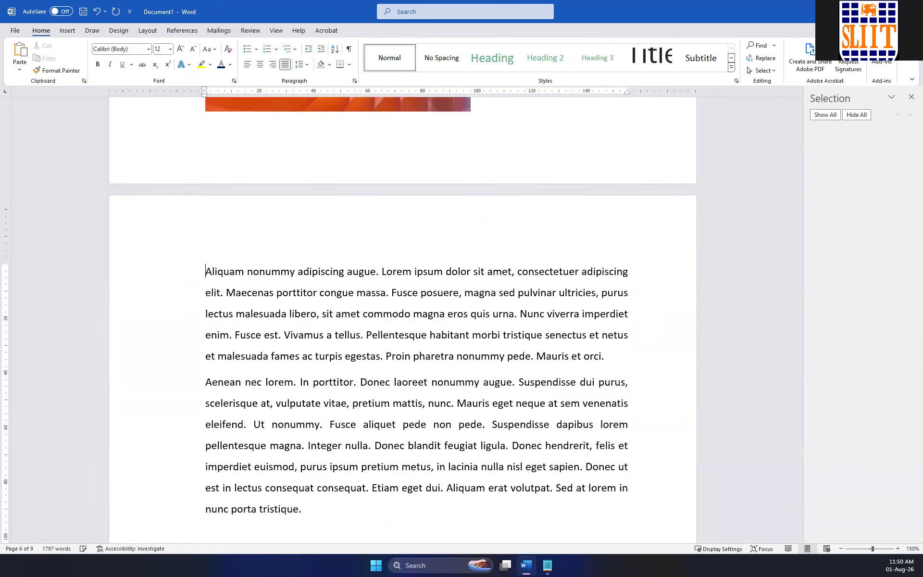
scroll(412, 423, "up", 4)
left_click(404, 292)
scroll(260, 301, "down", 15)
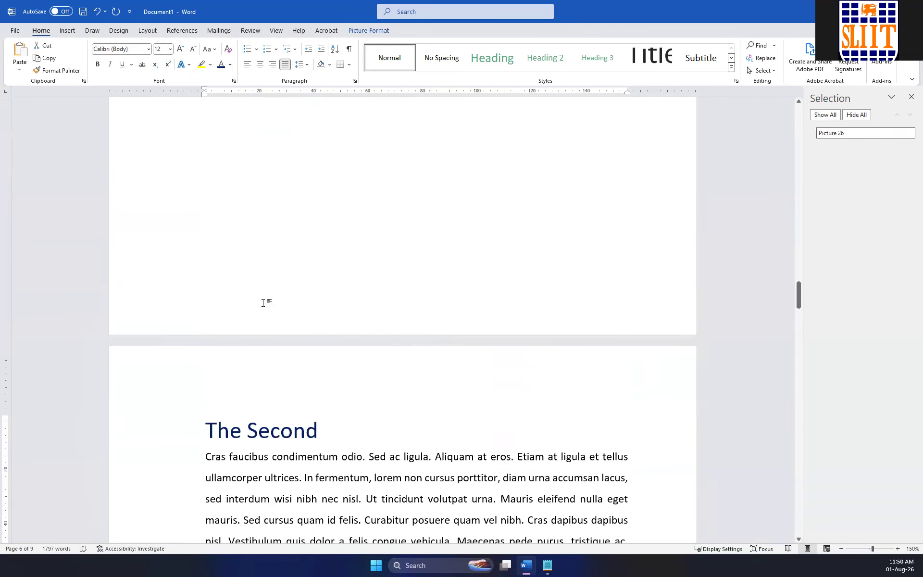
scroll(264, 303, "up", 15)
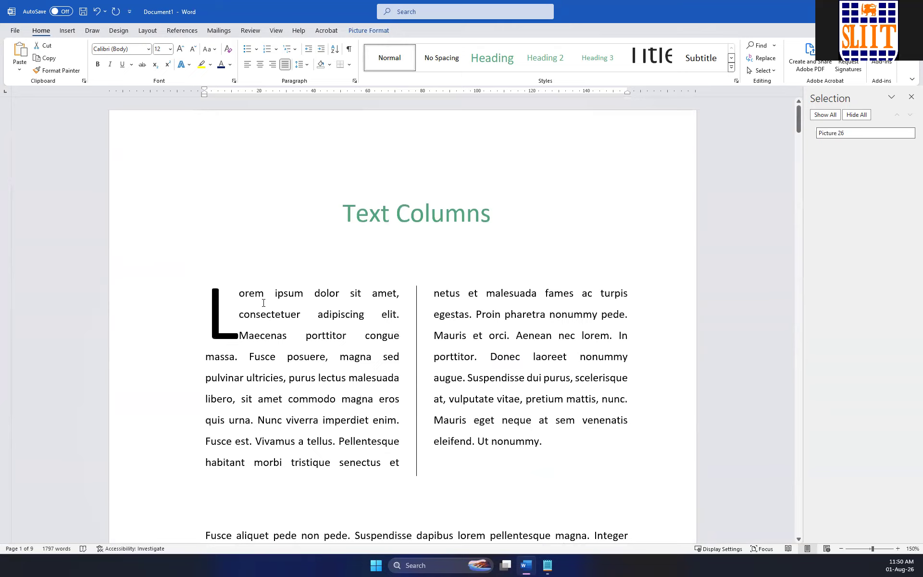
Insert the built-in Integral cover page at the start of the document and look over its placeholders.
left_click(317, 206)
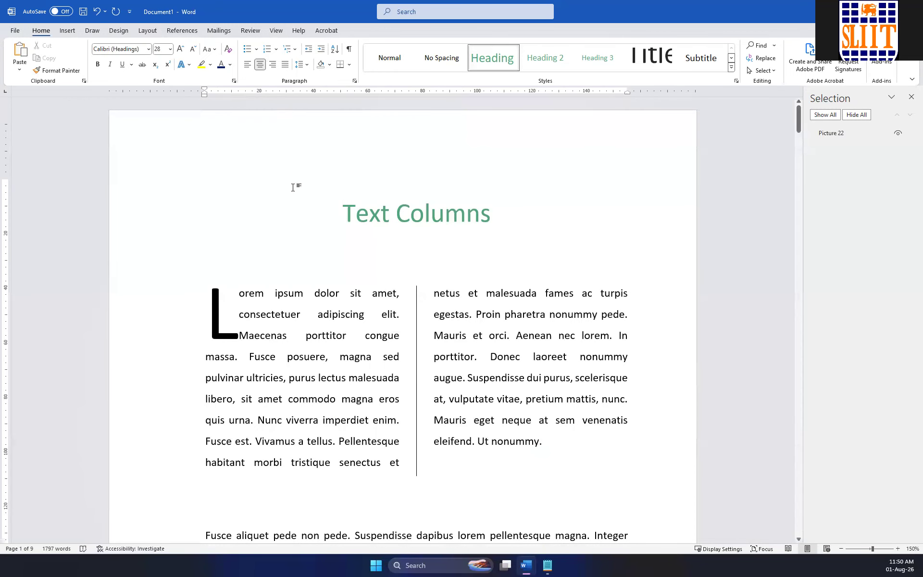
left_click(72, 33)
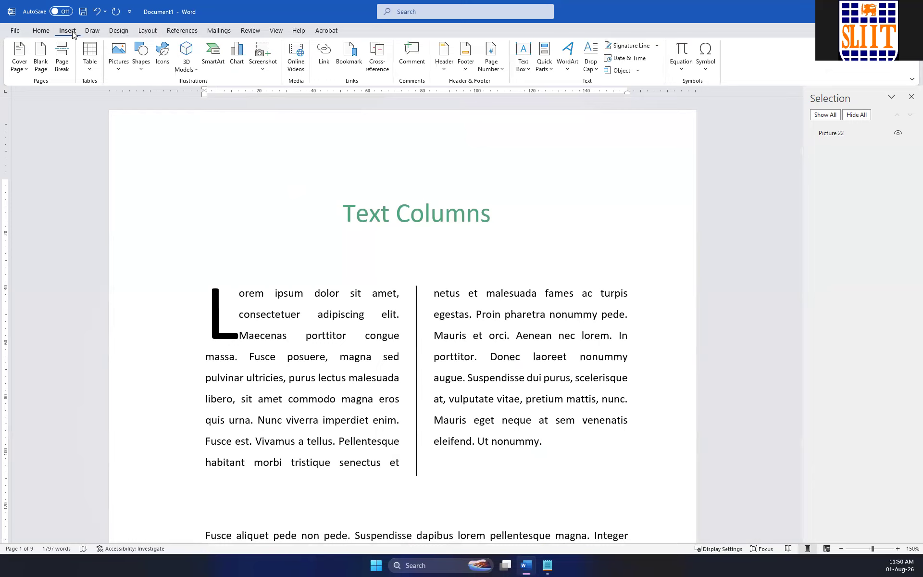
left_click(27, 75)
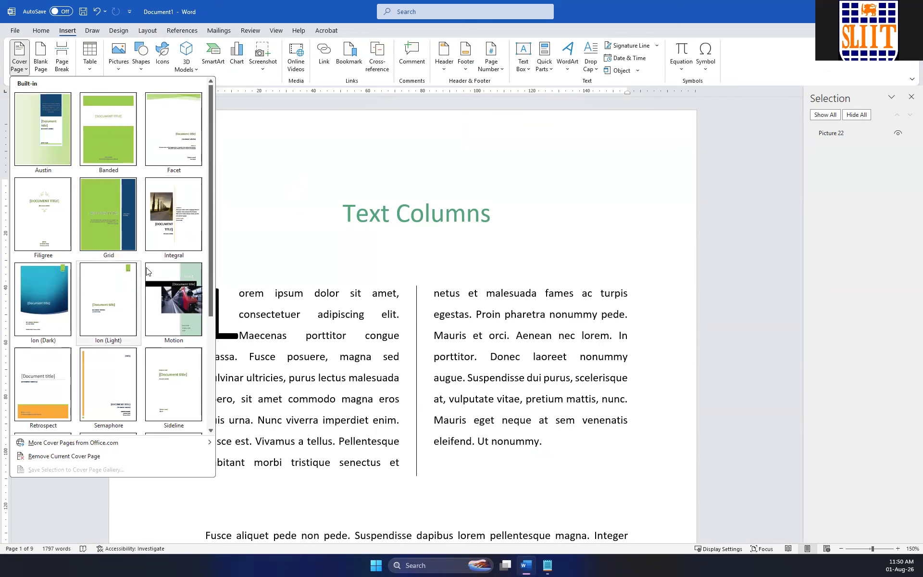
left_click(182, 233)
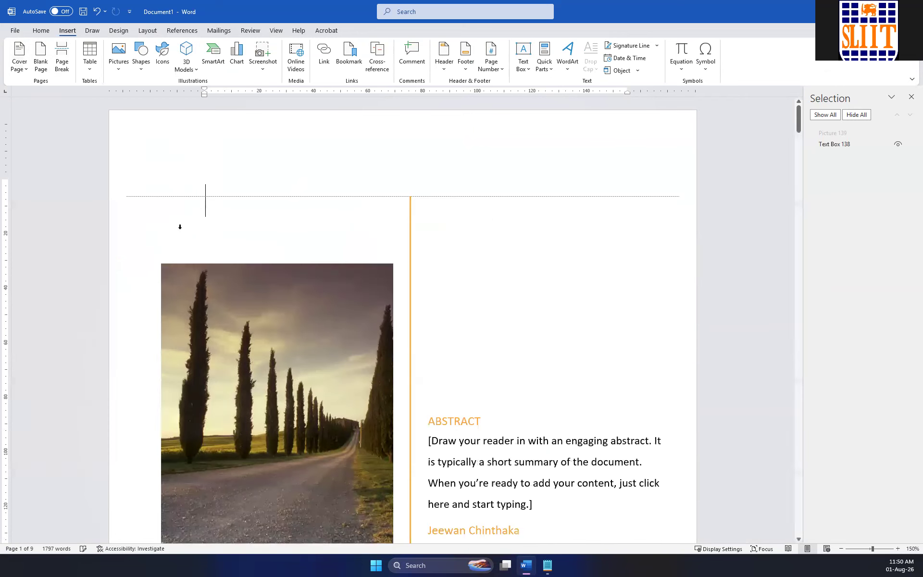
scroll(422, 264, "down", 5)
scroll(490, 245, "up", 2)
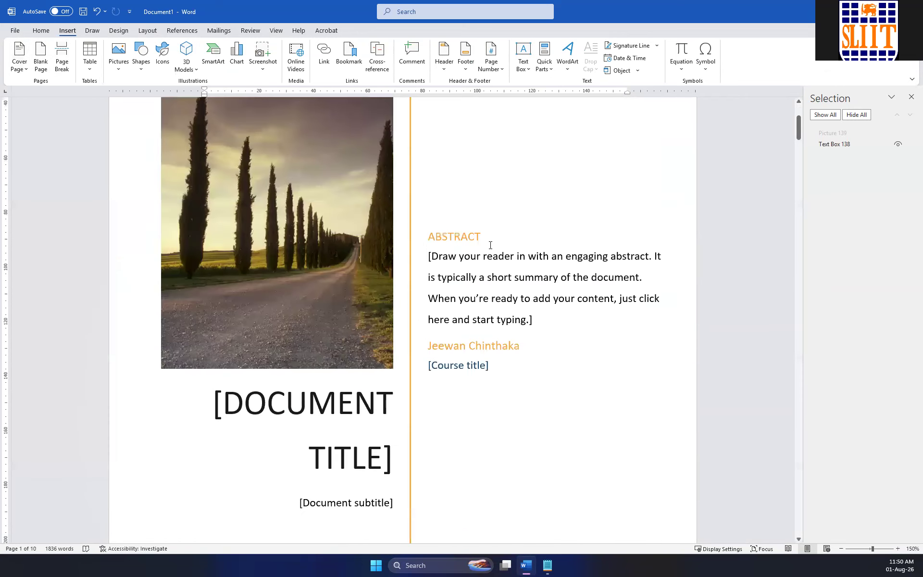
Delete the abstract text, the course title, the author field and the ABSTRACT heading from the Integral cover page.
left_click(547, 314)
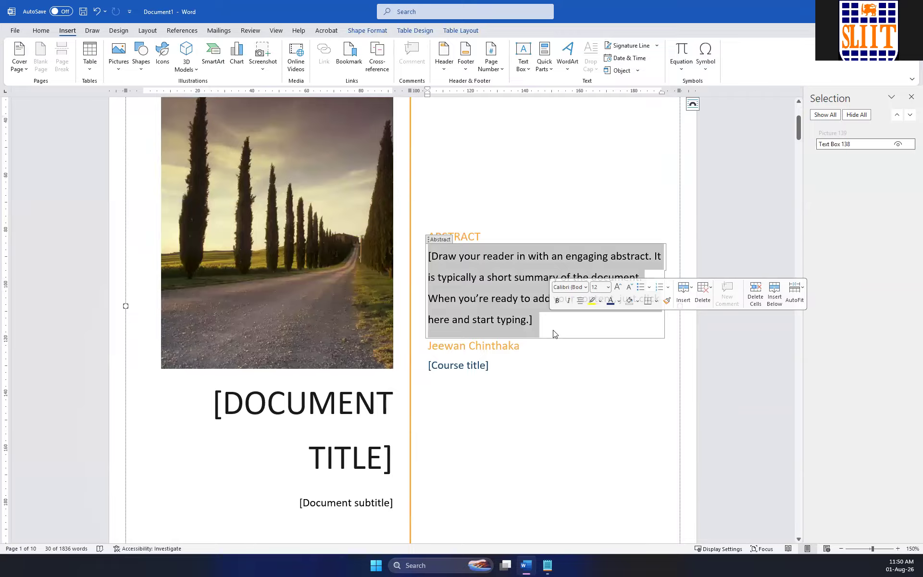
key("Delete")
left_click(501, 323)
key("Delete")
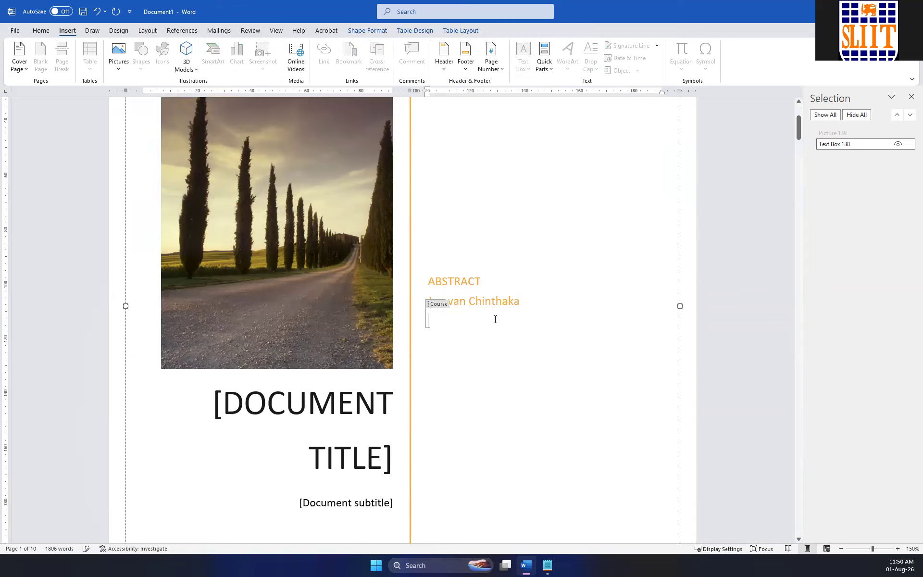
left_click(420, 281)
key("Delete")
scroll(442, 305, "down", 4)
scroll(442, 304, "up", 2)
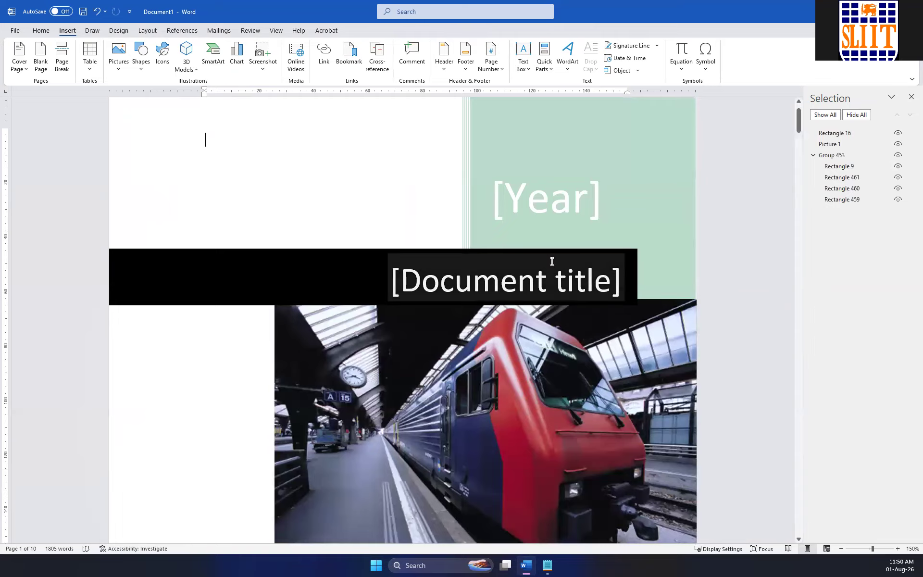
Replace the cover page with the Motion design and set its year to 2026 and its title to "Testing".
left_click(551, 190)
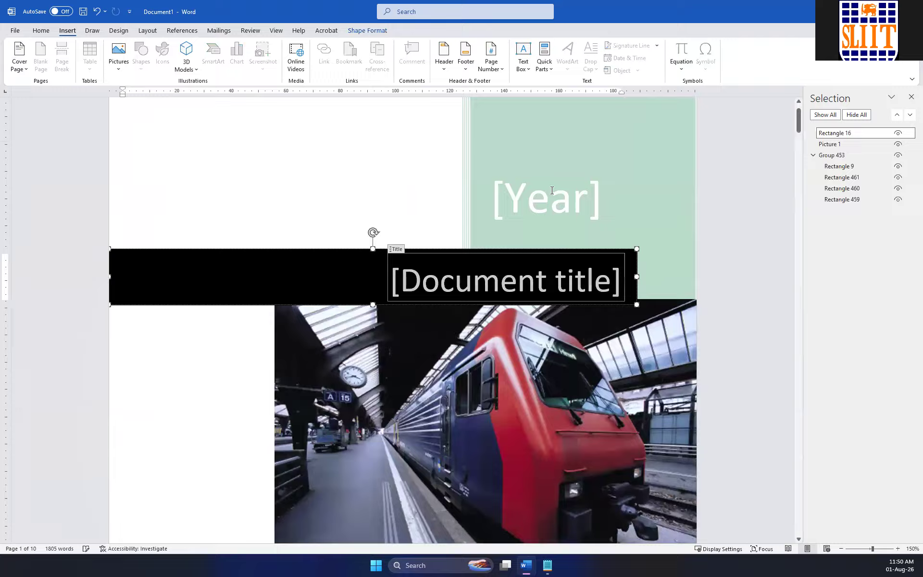
type("2026")
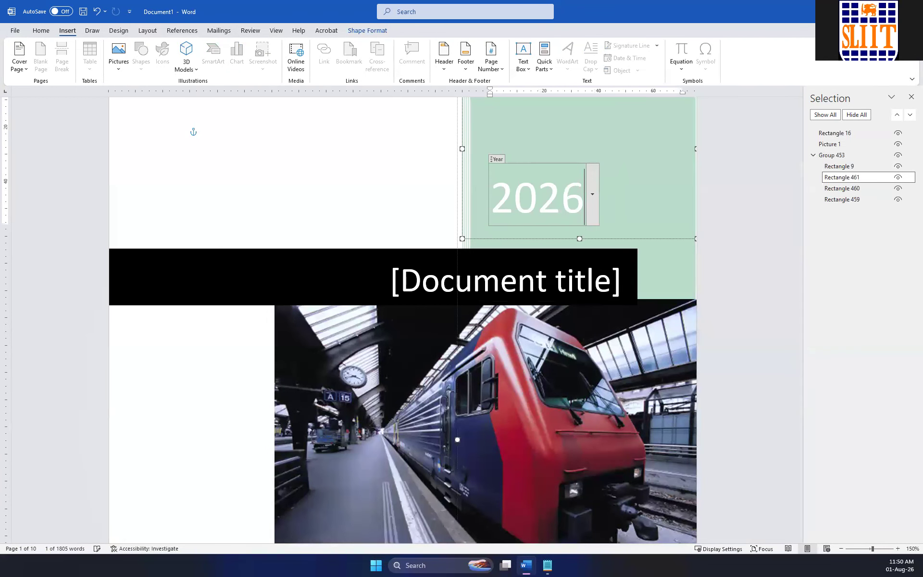
left_click(509, 255)
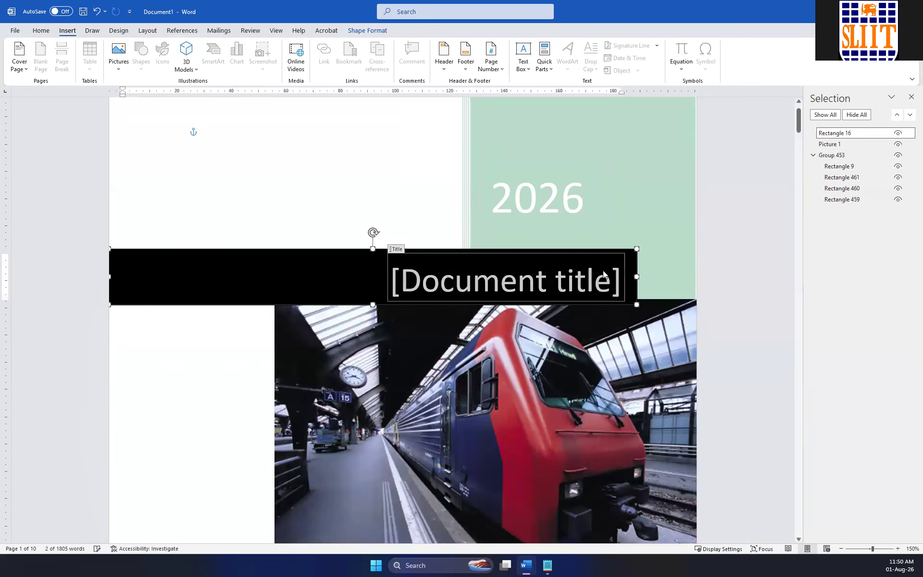
type("Testing")
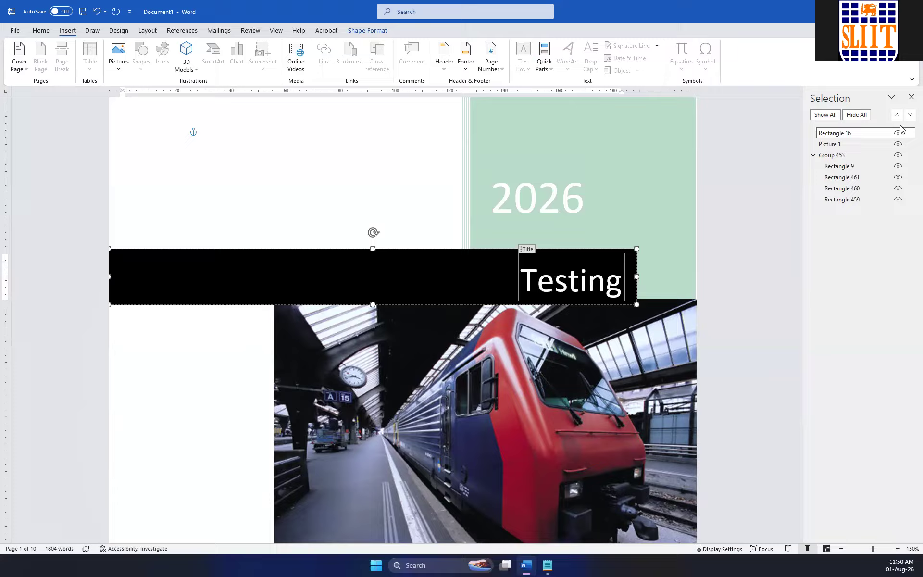
Close the Selection pane and delete the company name field from the Motion cover page.
left_click(909, 103)
scroll(528, 226, "down", 5)
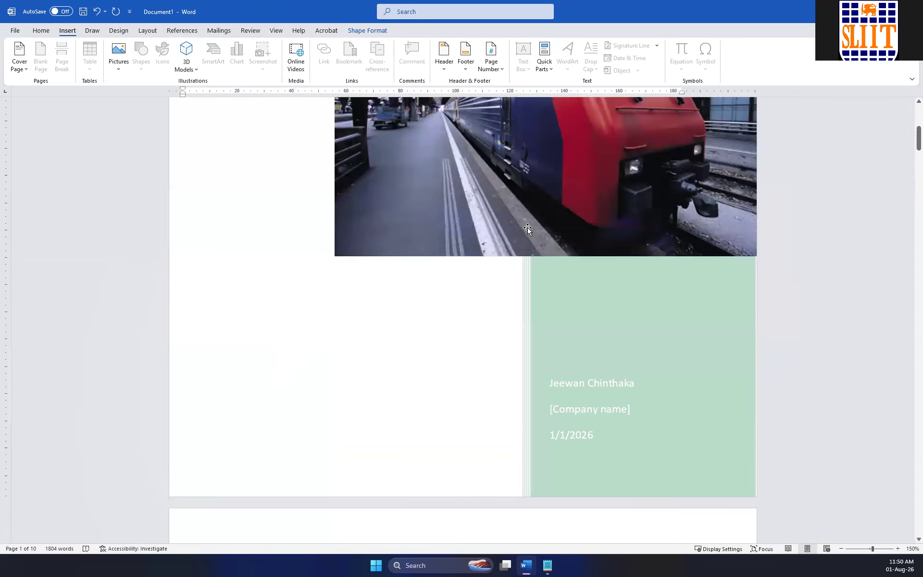
scroll(527, 229, "down", 5)
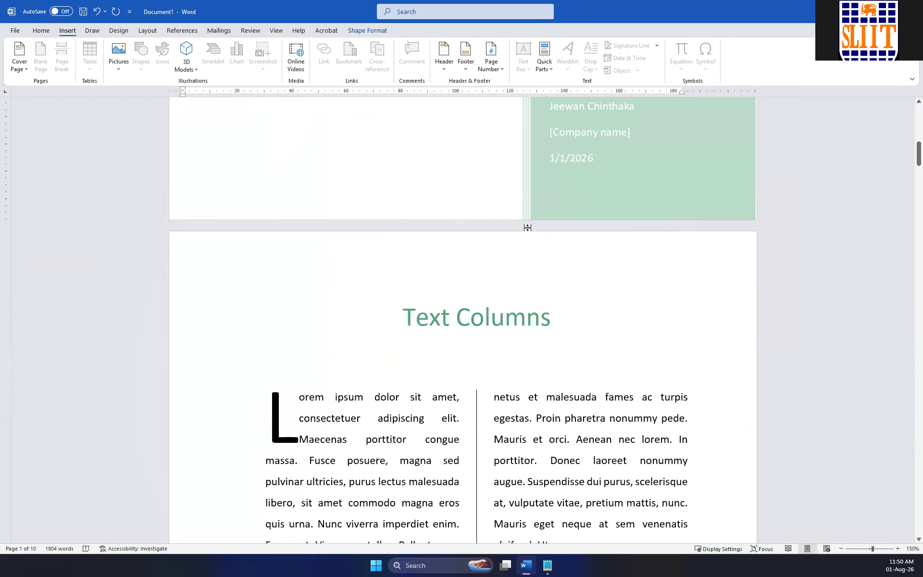
left_click(635, 130)
left_click(633, 107)
left_click(633, 131)
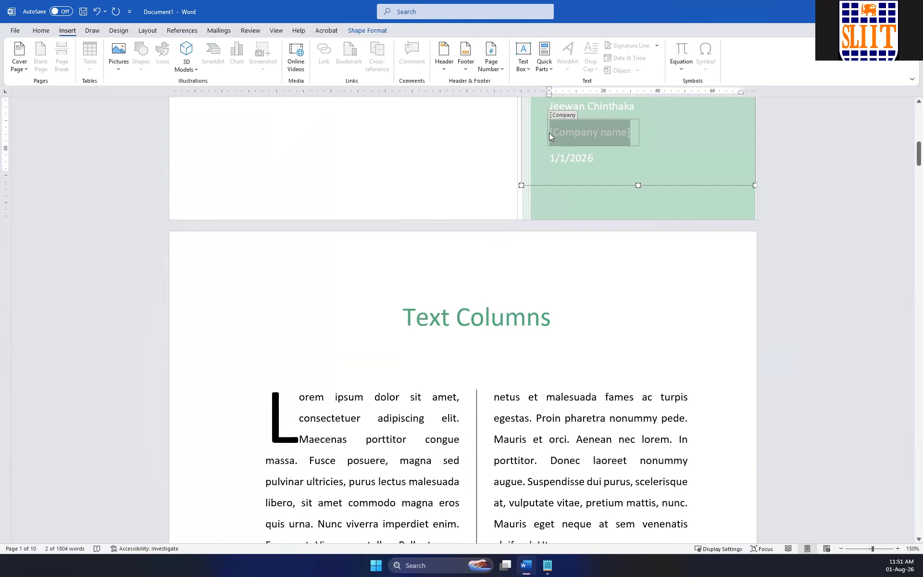
key("BackSpace")
key("BackSpace")
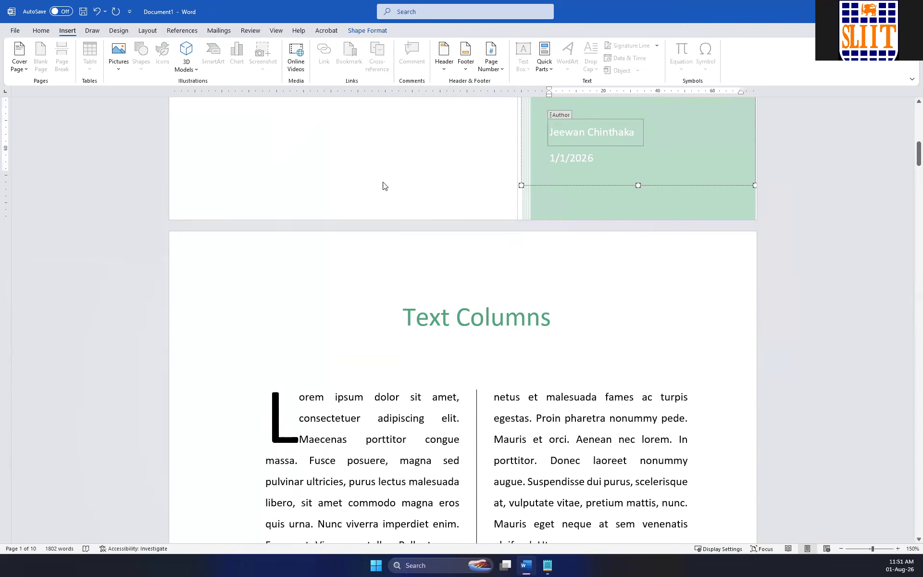
Insert a blank page between the cover page and the "Text Columns" heading.
left_click(277, 230)
scroll(303, 235, "up", 2)
scroll(302, 236, "down", 3)
left_click(402, 268)
scroll(389, 206, "up", 6)
scroll(384, 192, "up", 7)
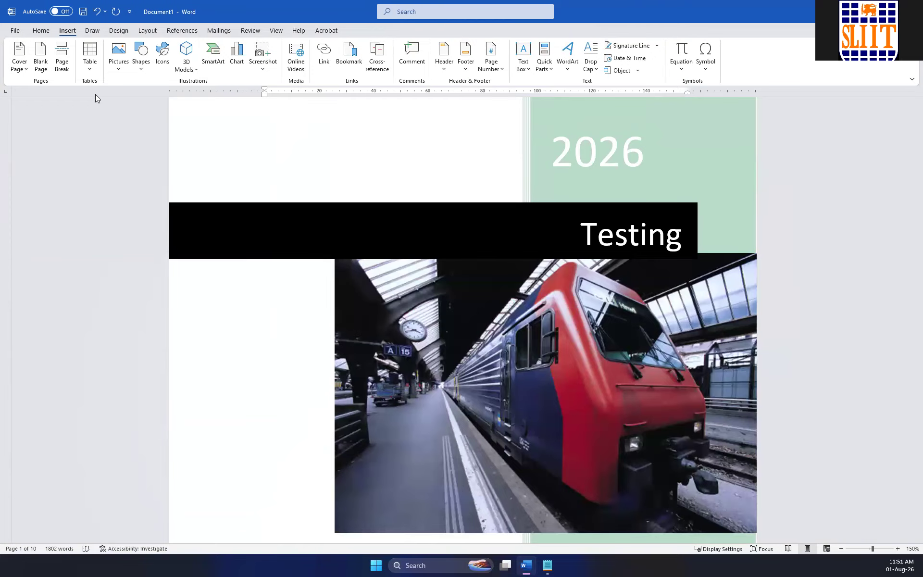
left_click(40, 72)
scroll(398, 251, "up", 15)
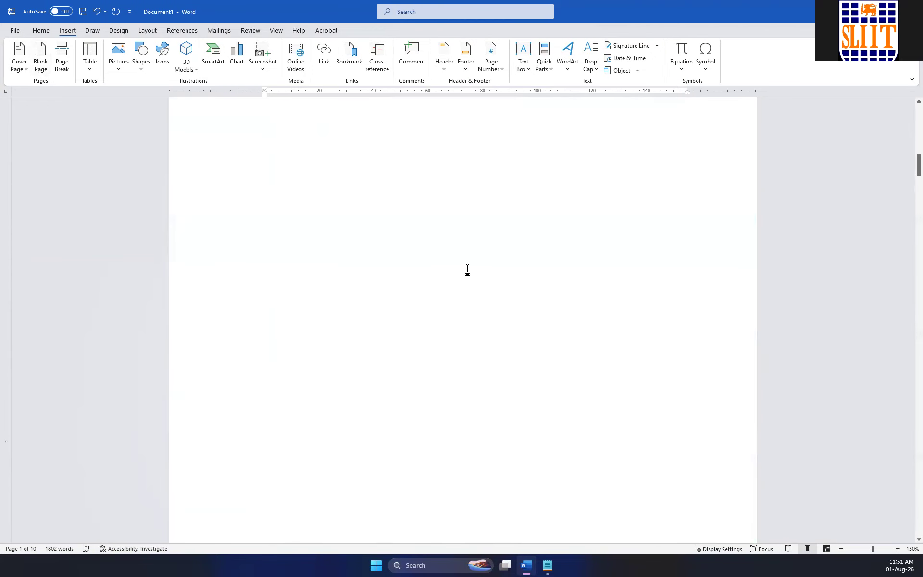
scroll(423, 221, "down", 15)
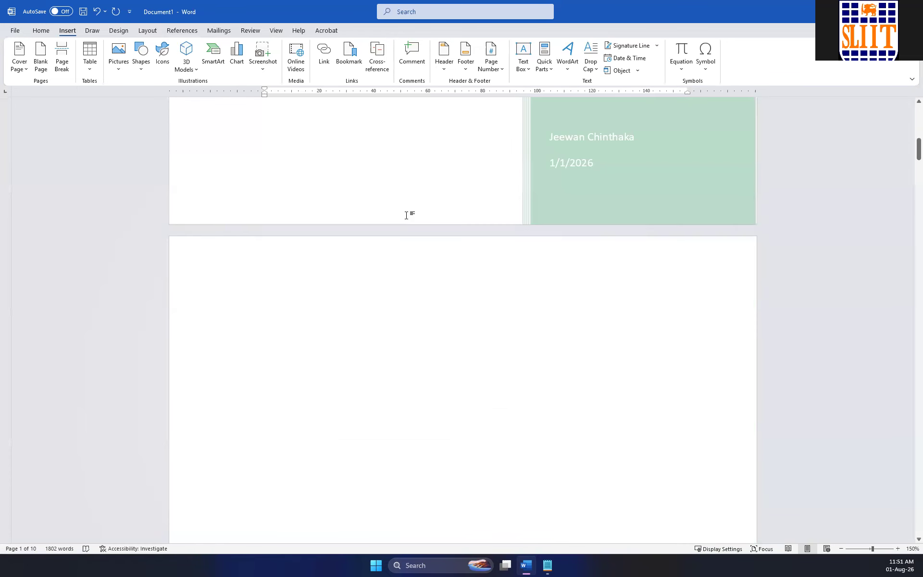
Examine the layout of the whole document with several pages shown side by side at 50% zoom.
scroll(397, 209, "down", 10)
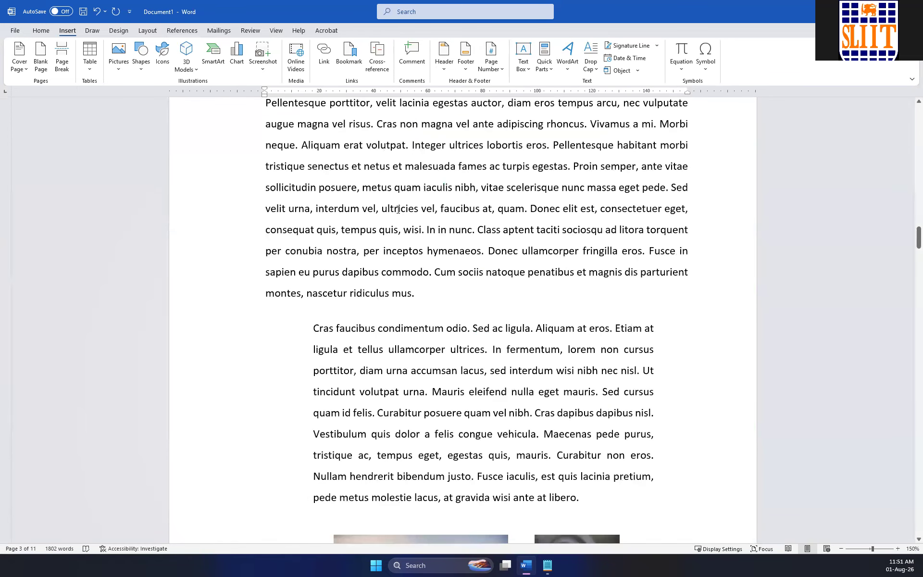
scroll(398, 209, "down", 14, "ctrl")
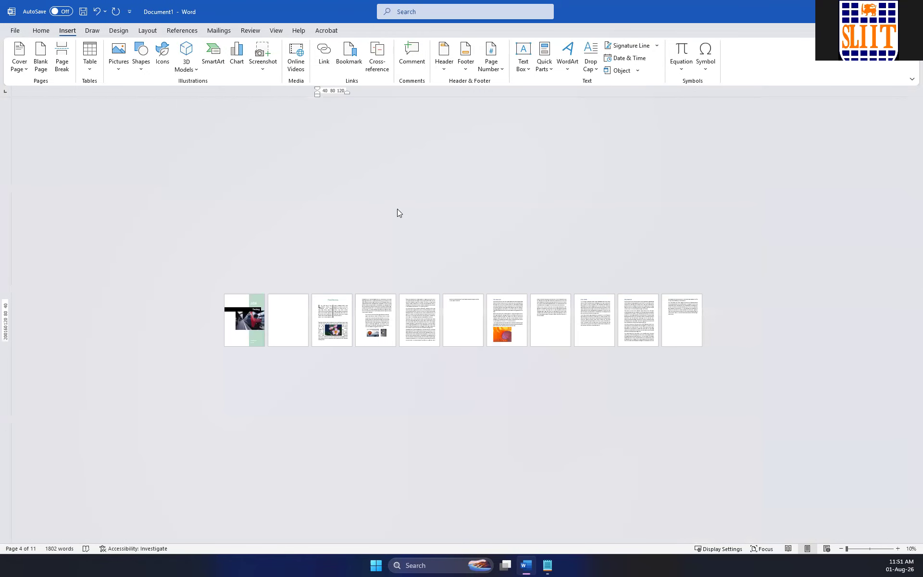
scroll(397, 208, "up", 3, "ctrl")
scroll(395, 210, "up", 1, "ctrl")
scroll(397, 209, "down", 3)
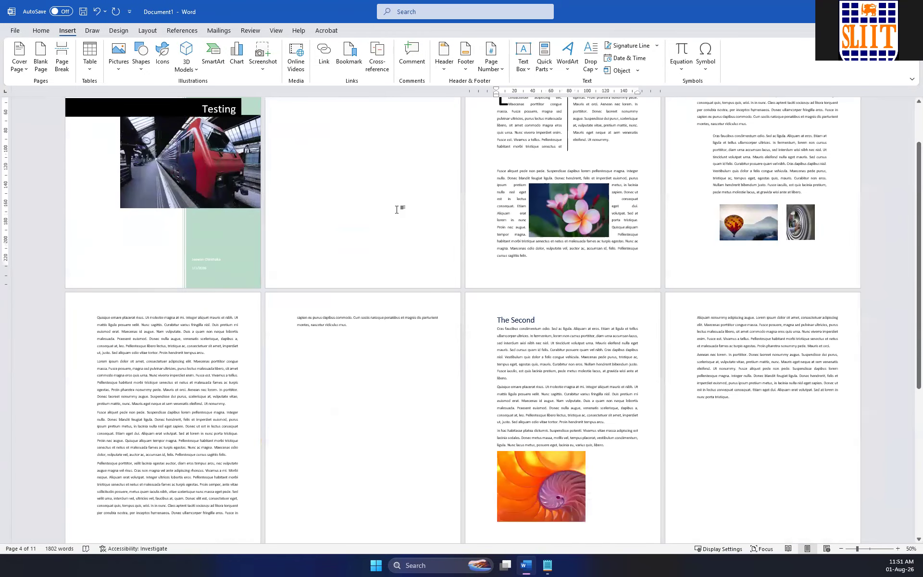
scroll(398, 209, "up", 3)
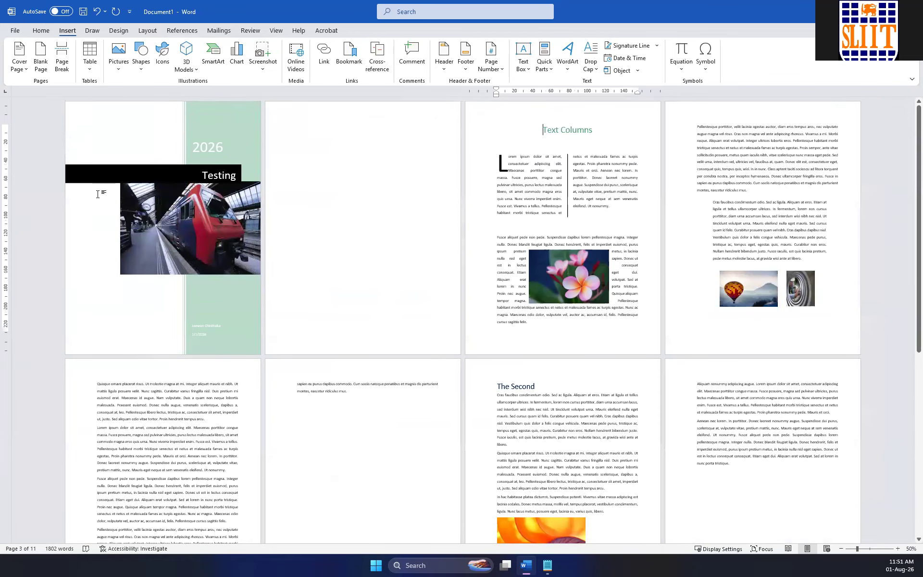
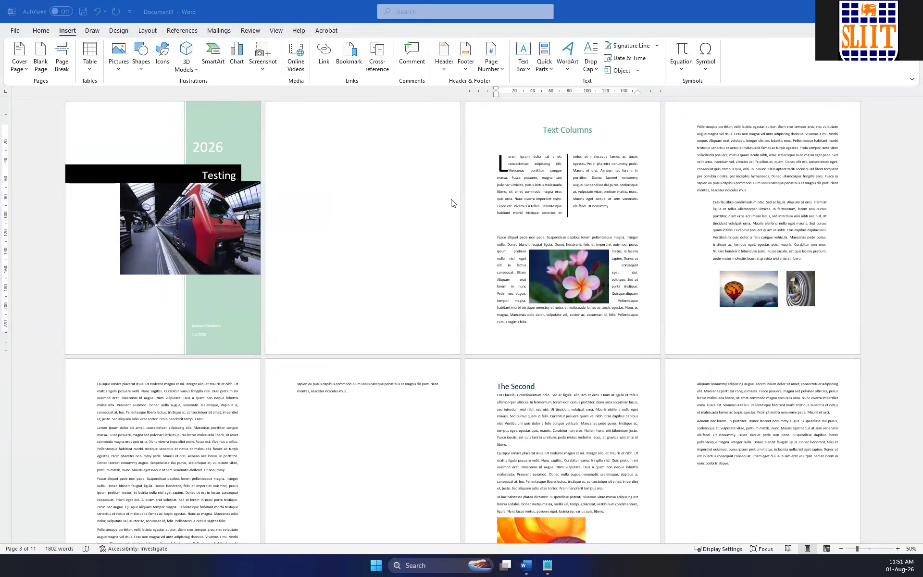
Add page numbers at the bottom of the pages in the Bold Numbers 2 style and leave footer editing.
scroll(456, 242, "down", 2)
scroll(455, 239, "down", 3)
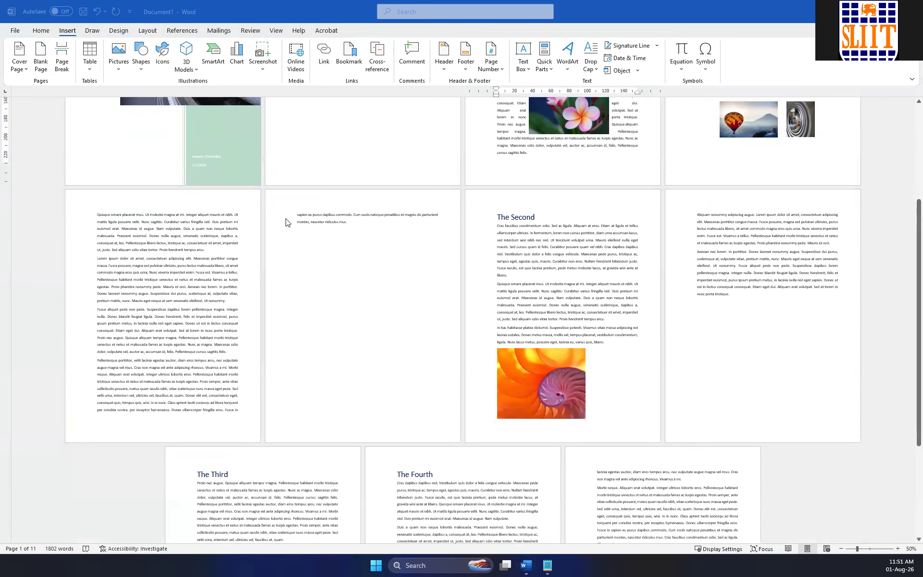
scroll(312, 225, "up", 3)
scroll(339, 231, "up", 2)
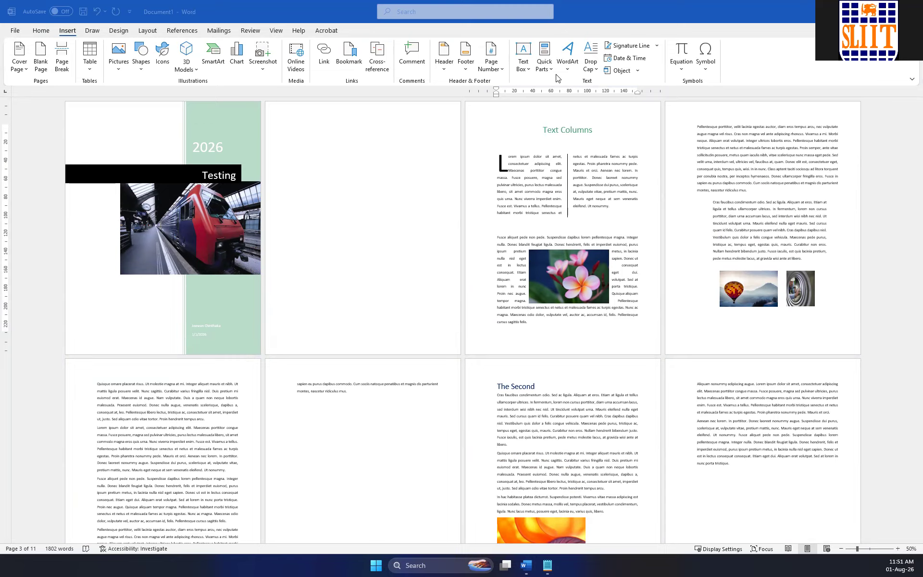
left_click(502, 69)
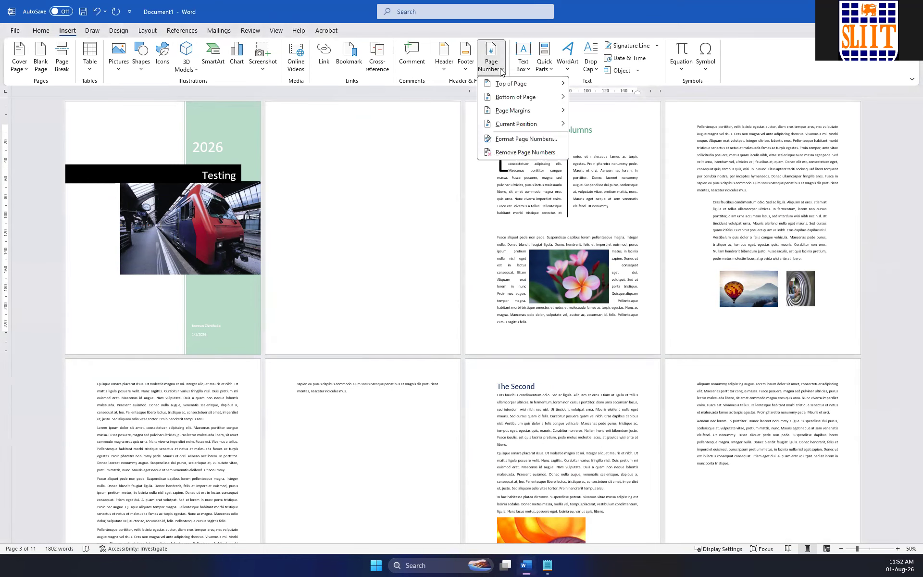
mouse_move(530, 96)
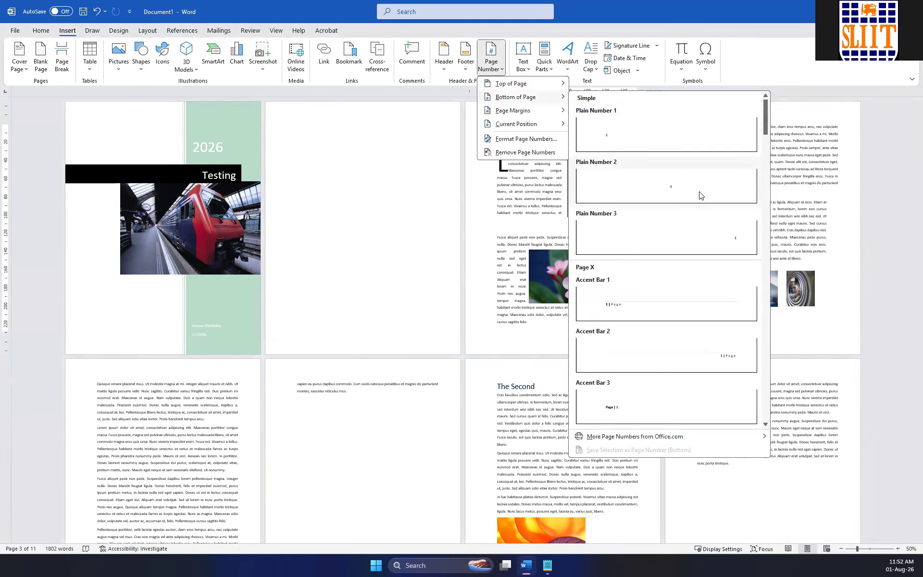
scroll(666, 259, "down", 6)
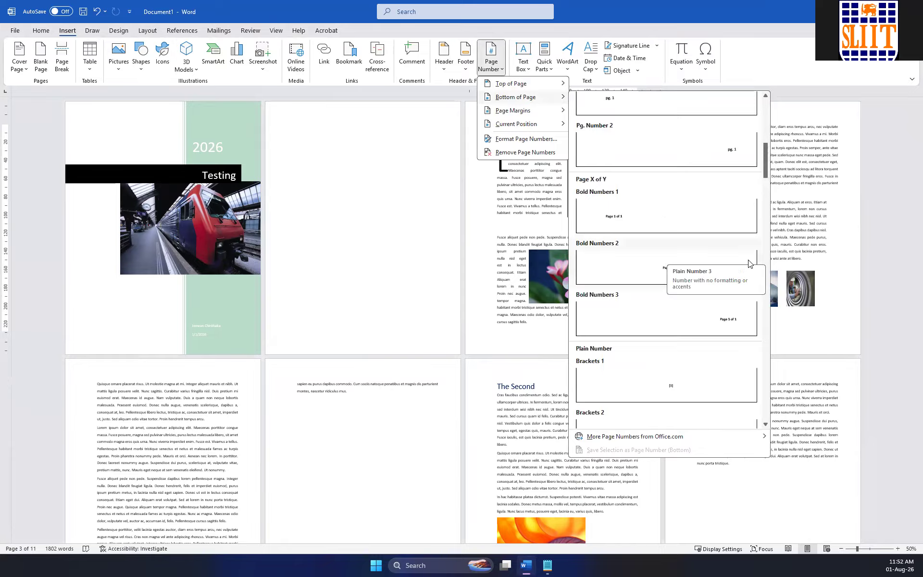
scroll(654, 237, "down", 3)
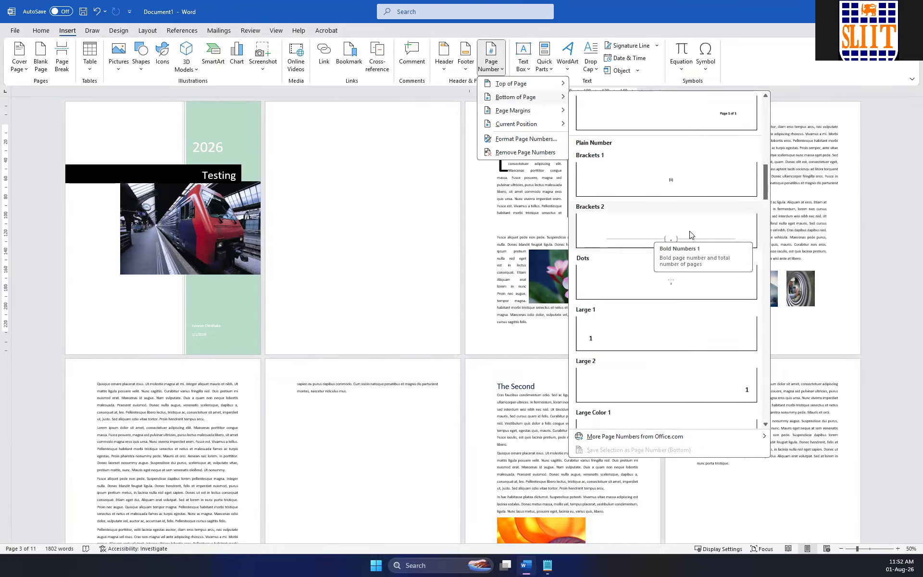
scroll(690, 237, "down", 5)
scroll(697, 228, "up", 8)
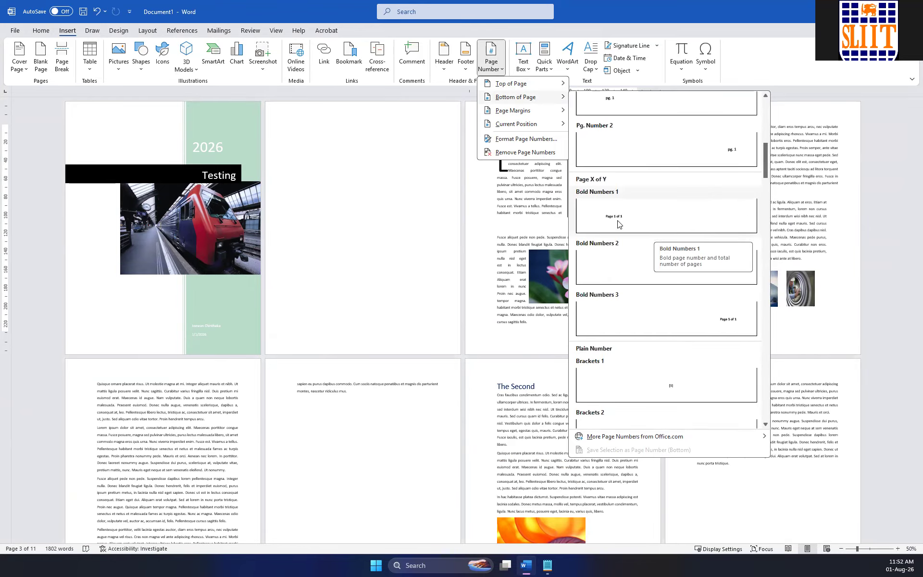
scroll(697, 227, "up", 6)
scroll(700, 250, "down", 4)
scroll(700, 250, "down", 3)
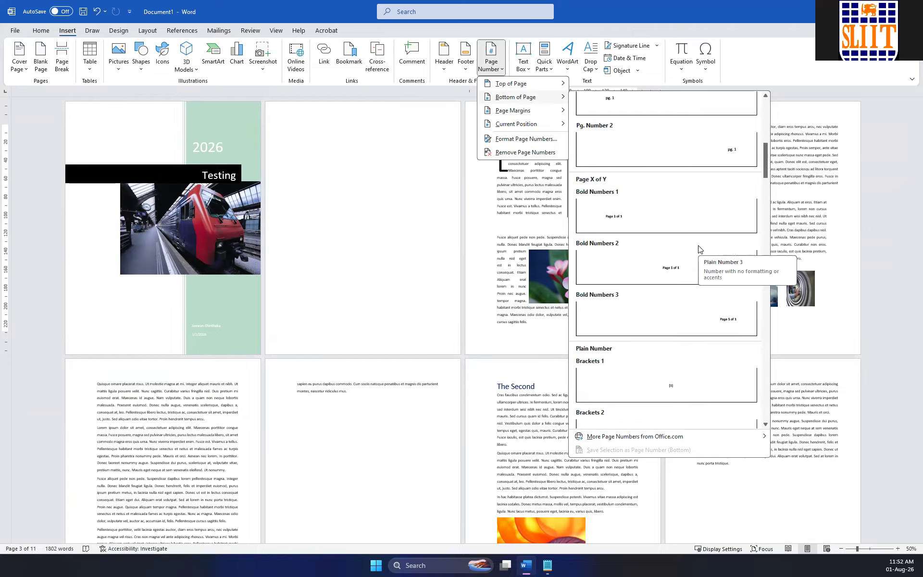
left_click(682, 263)
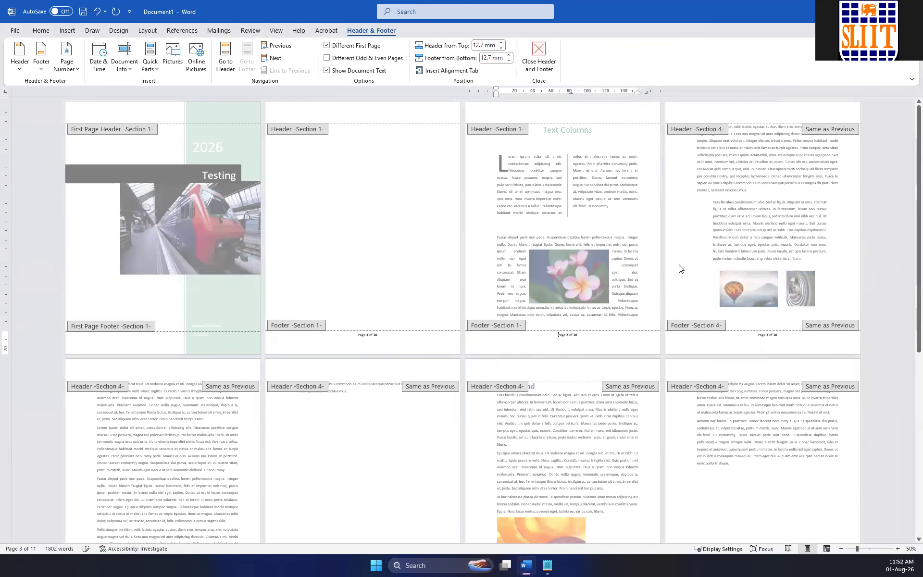
left_click(539, 55)
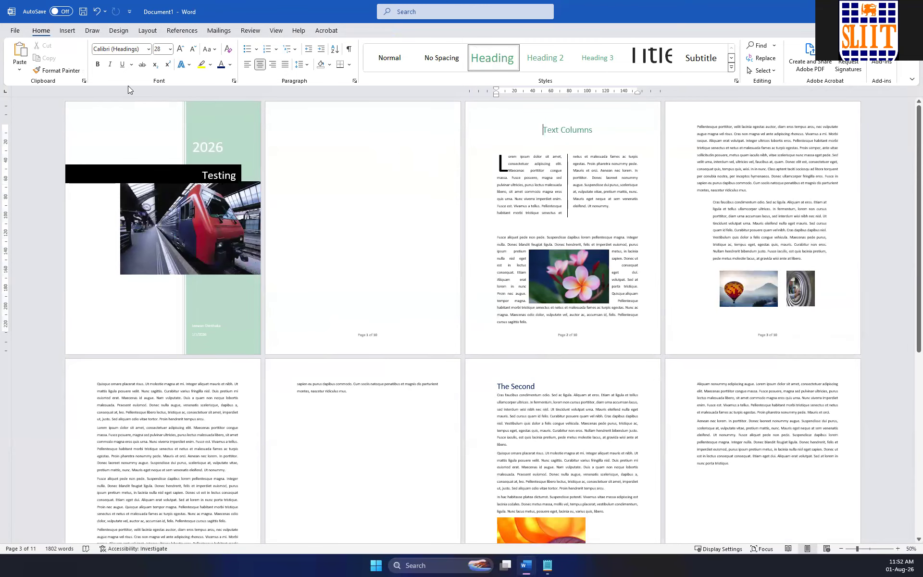
Examine the page numbering on the cover page, the blank page and the pages following them at a larger zoom.
scroll(219, 254, "up", 6)
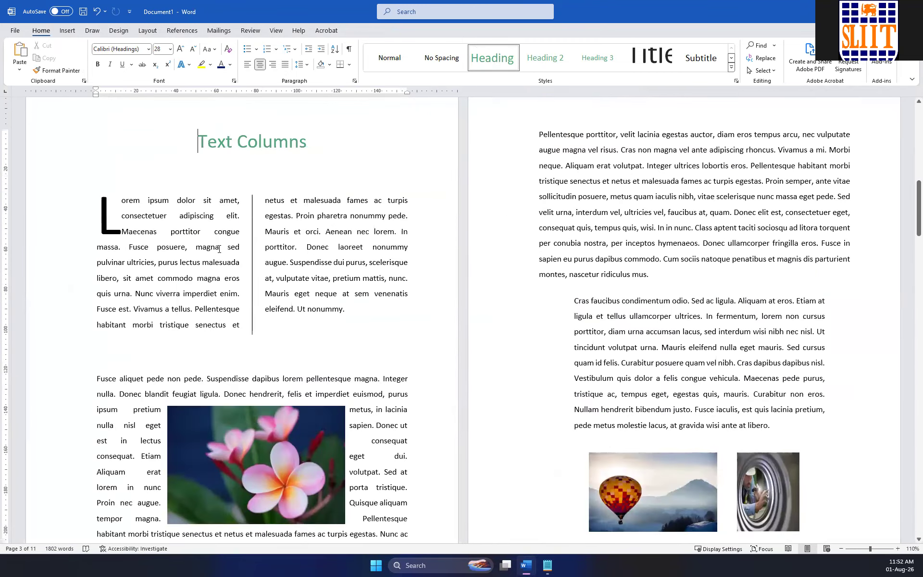
scroll(219, 249, "up", 10)
scroll(434, 313, "down", 5)
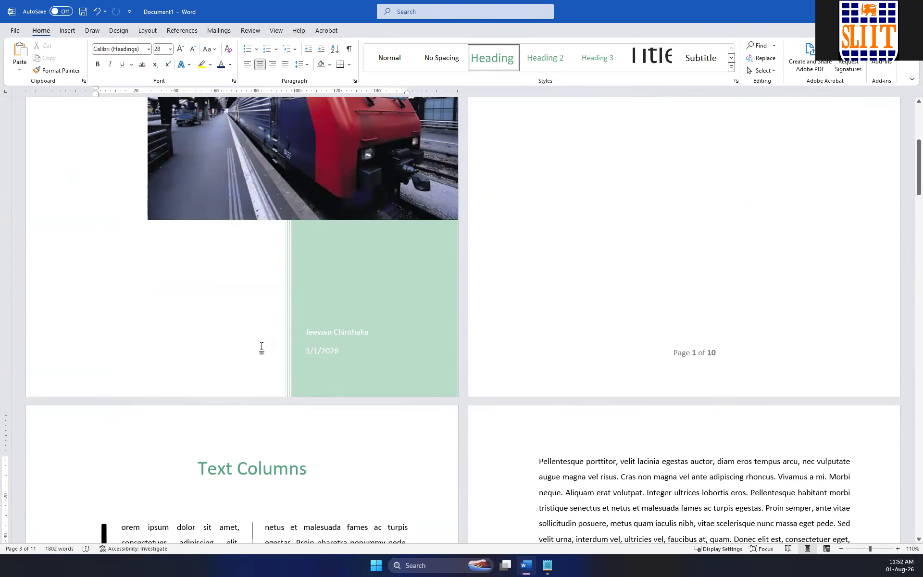
scroll(261, 348, "up", 3)
scroll(376, 306, "up", 1)
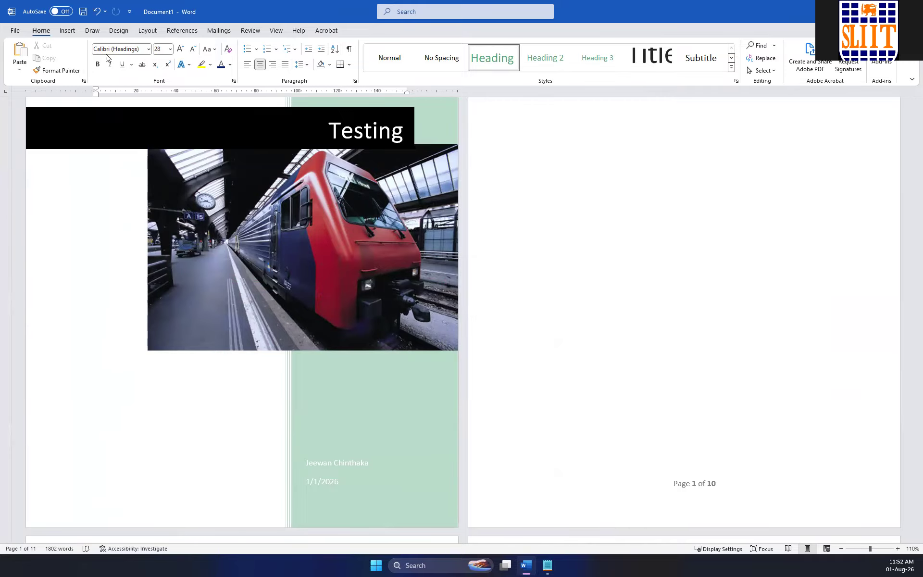
left_click(67, 31)
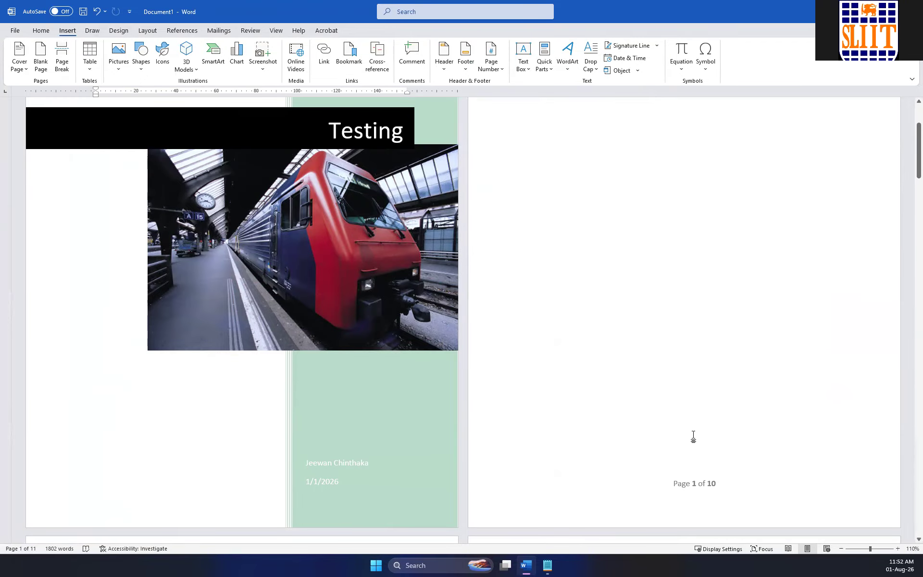
scroll(697, 456, "down", 3)
scroll(695, 387, "down", 7)
scroll(615, 327, "up", 8)
scroll(625, 337, "up", 4)
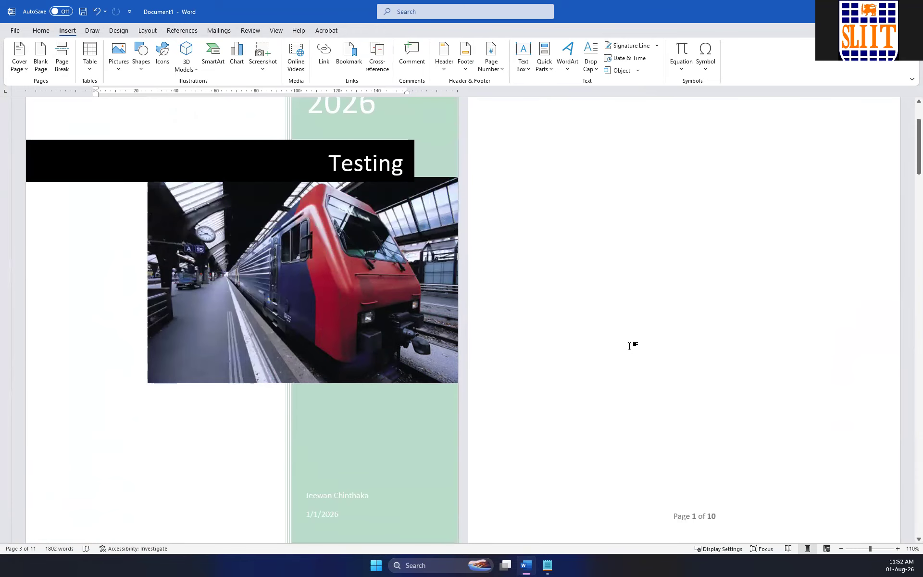
left_click(627, 198)
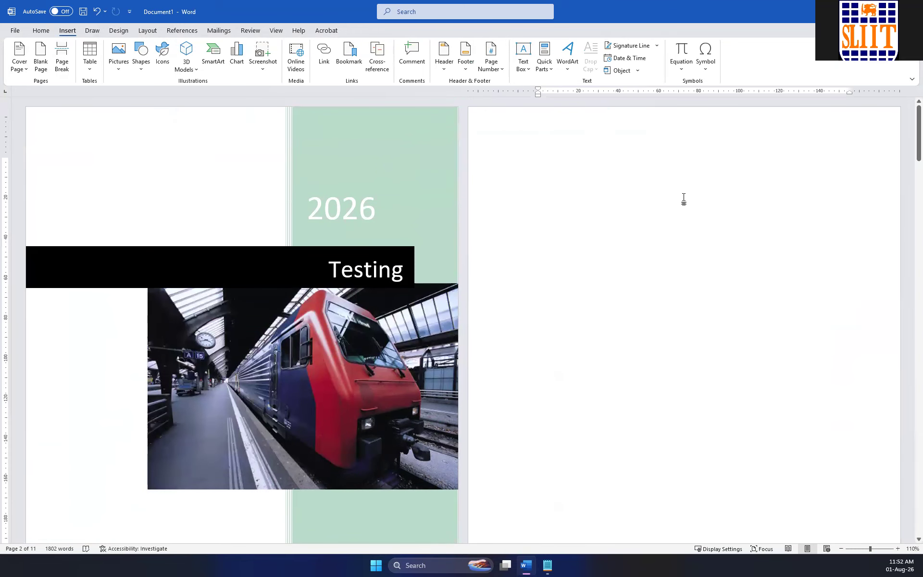
type("Table")
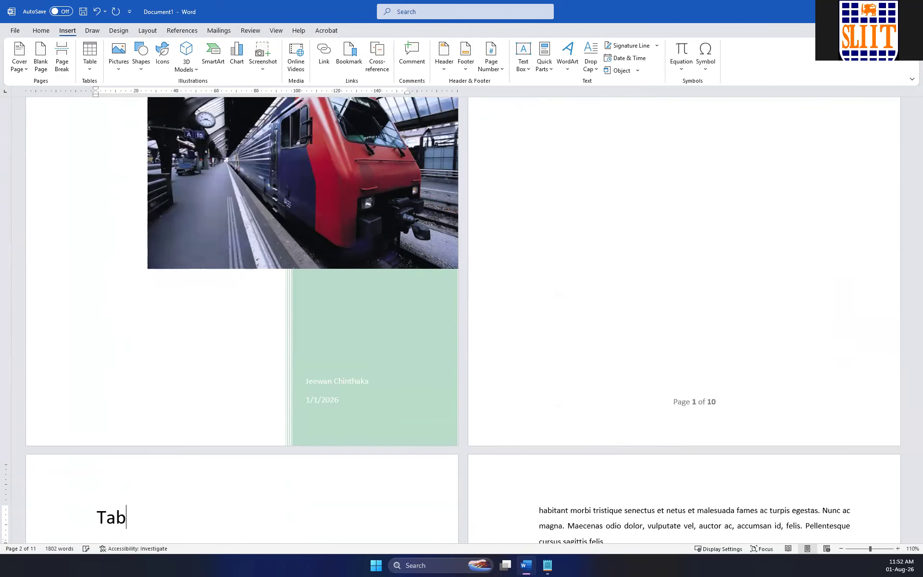
key("BackSpace")
key("BackSpace")
key("BackSpace")
key("BackSpace")
key("BackSpace")
key("BackSpace")
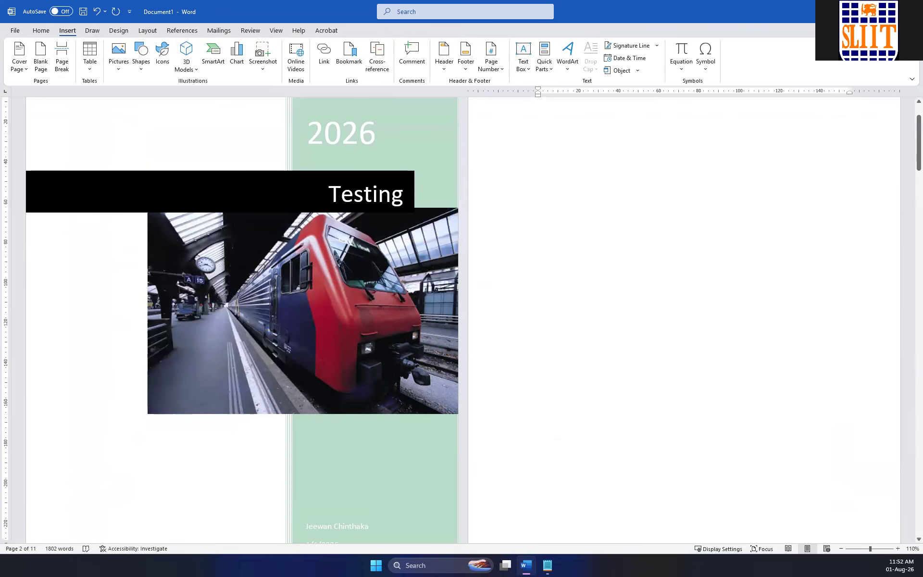
Enter the heading "Table OF Contents here" at the start of the blank page after the cover page.
scroll(679, 146, "up", 2)
left_click(635, 171)
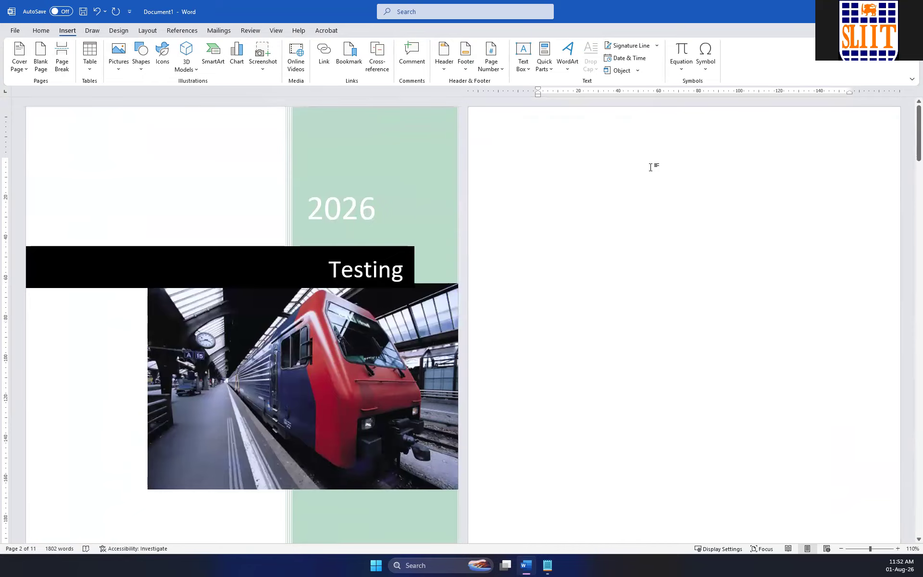
type("Table OF CO")
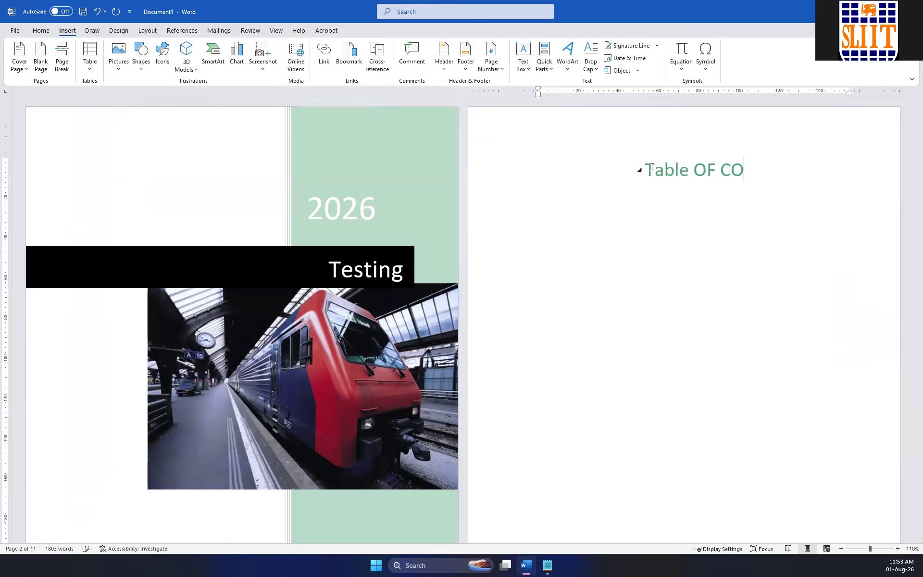
type("ntents here")
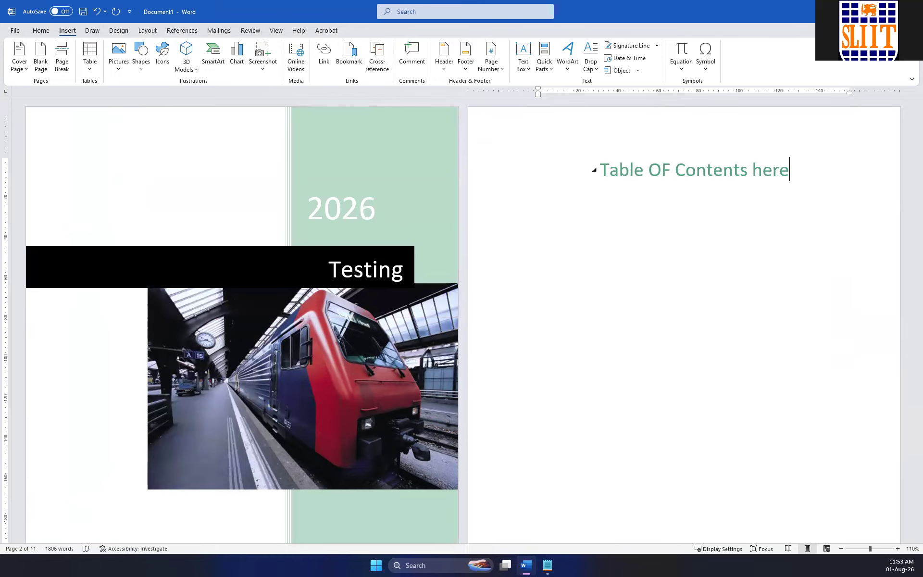
Add two blank lines after each of the paragraphs ending "Ut nonummy." and "Proin hendrerit tempus arcu." on the fifth page.
scroll(669, 220, "down", 10)
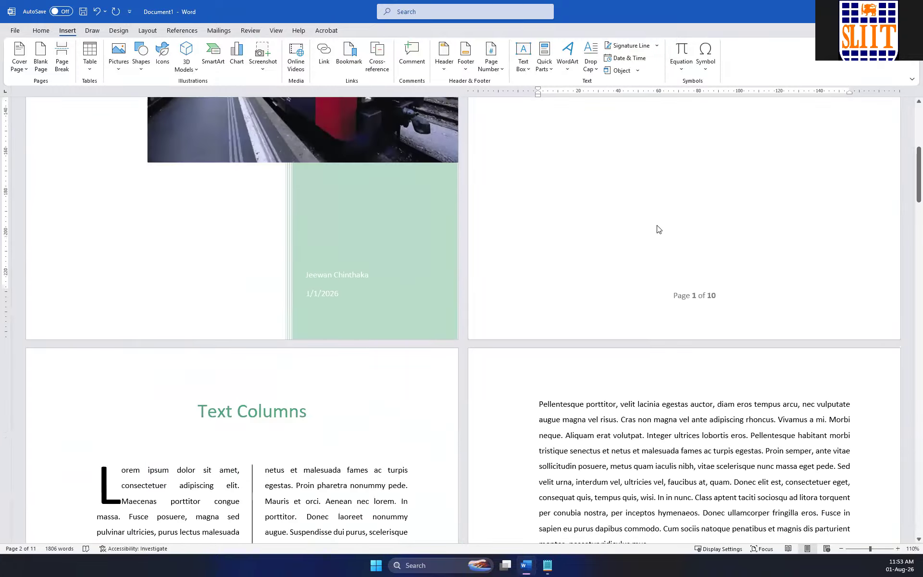
scroll(598, 246, "down", 2)
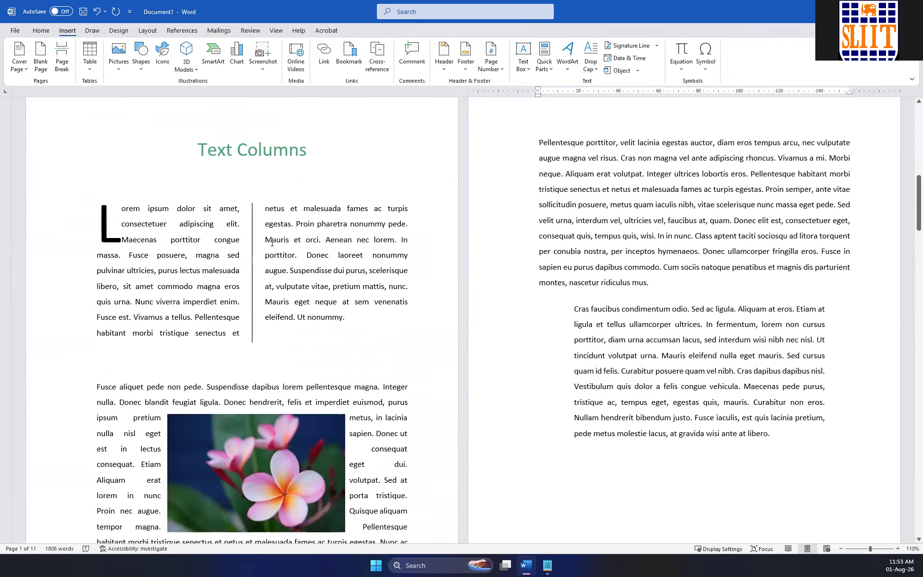
scroll(598, 246, "down", 12)
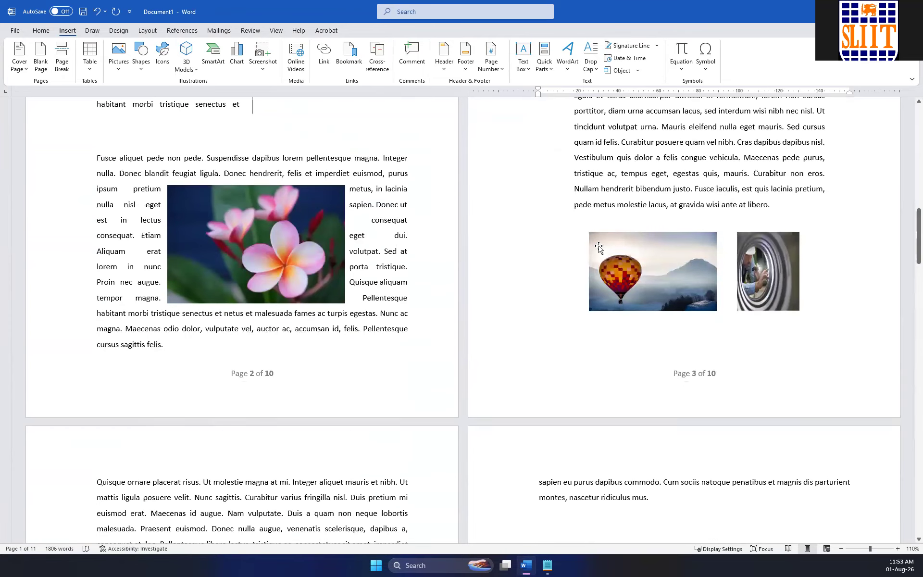
scroll(598, 239, "down", 2)
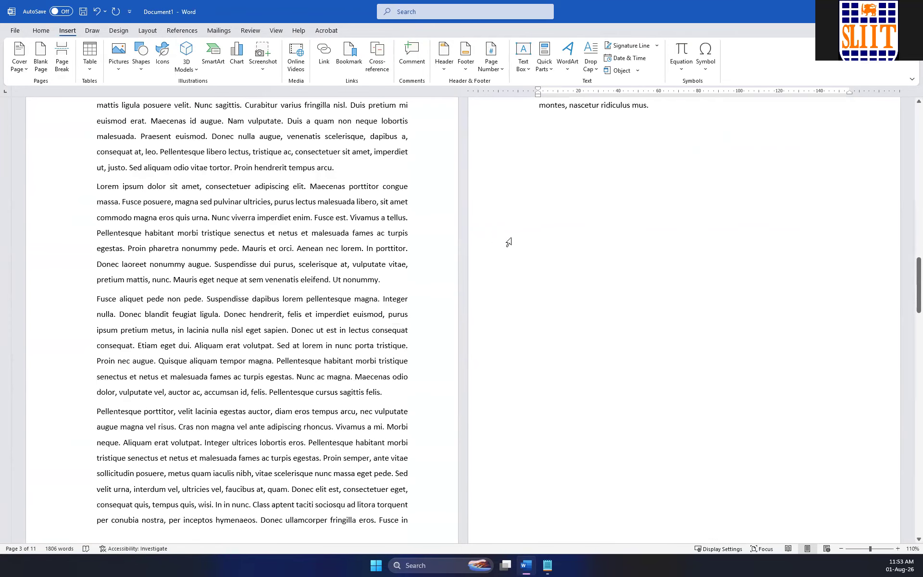
left_click(382, 269)
key("Return")
key("Return")
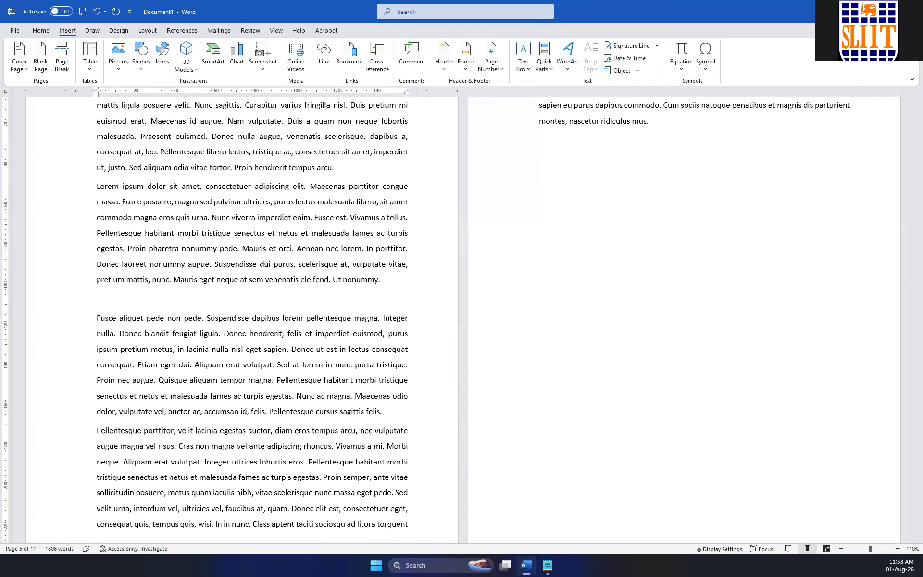
scroll(379, 269, "up", 1)
scroll(360, 262, "up", 2)
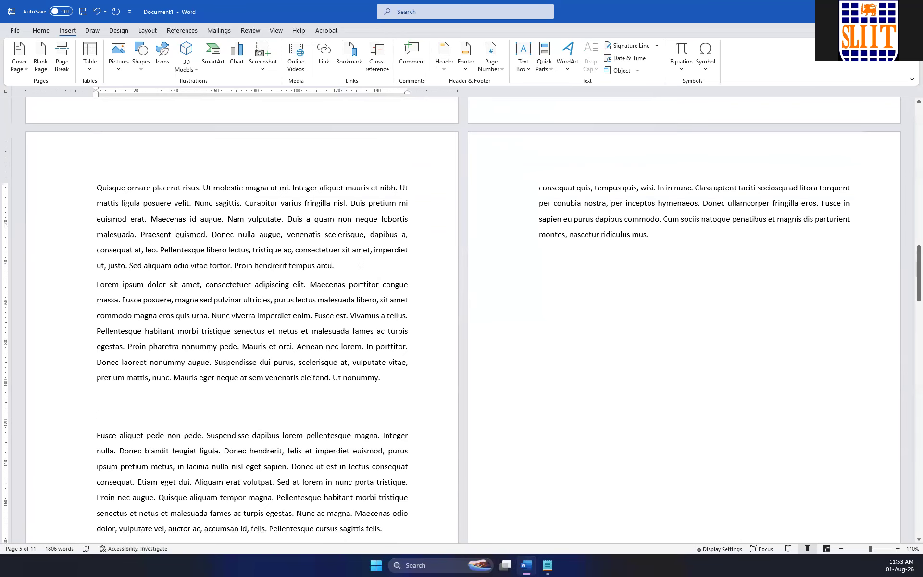
left_click(359, 263)
key("Return")
key("Return")
scroll(362, 264, "up", 20)
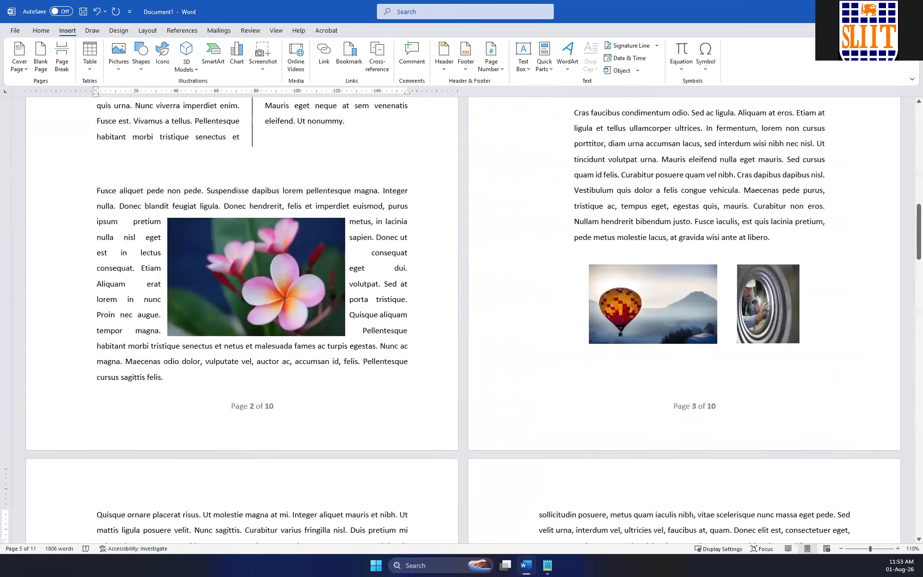
Examine the footer page numbers from the table of contents page through the text pages.
left_click(705, 227)
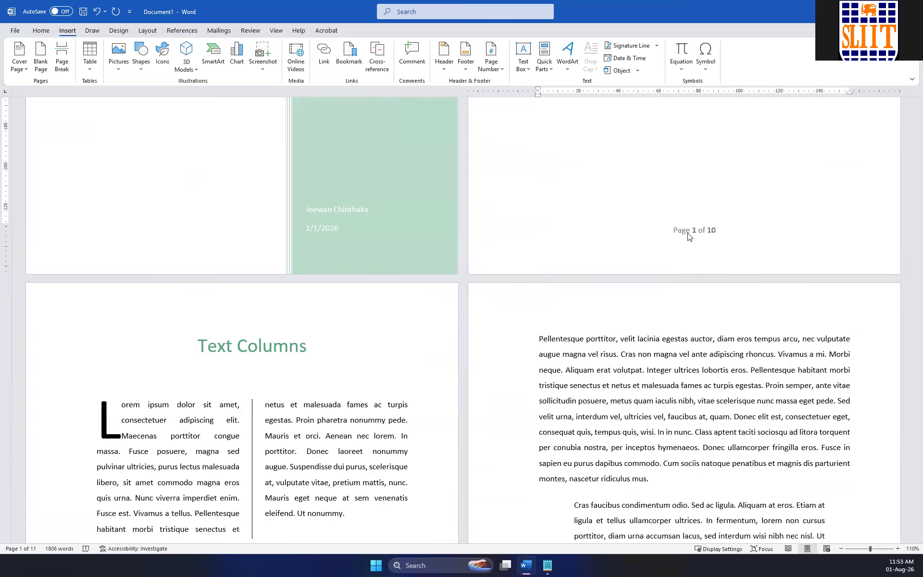
scroll(688, 236, "down", 10)
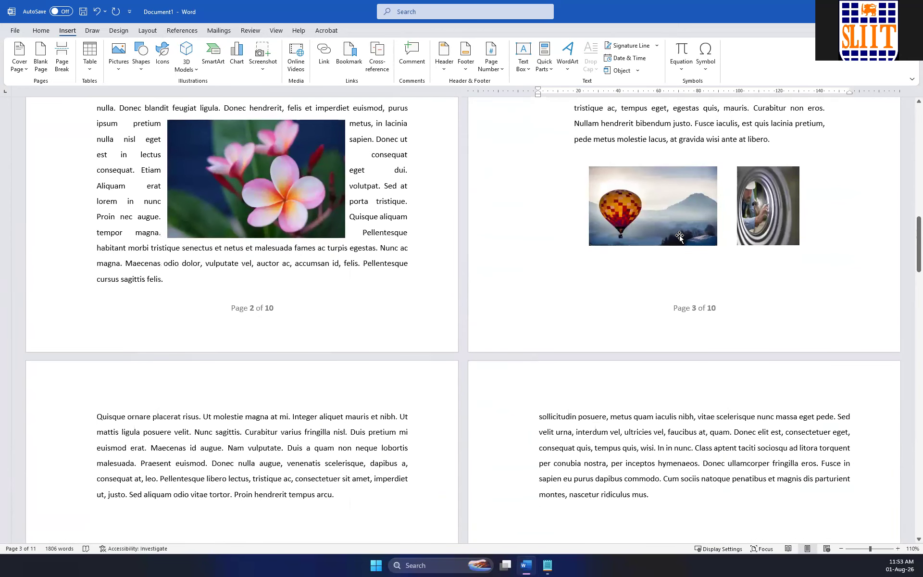
scroll(679, 236, "up", 10)
scroll(668, 243, "up", 10)
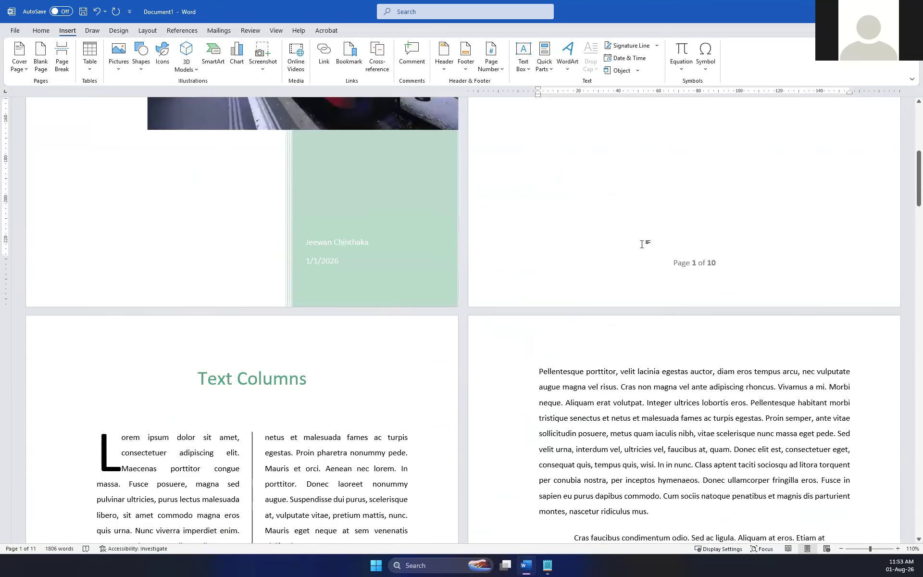
scroll(643, 243, "down", 5)
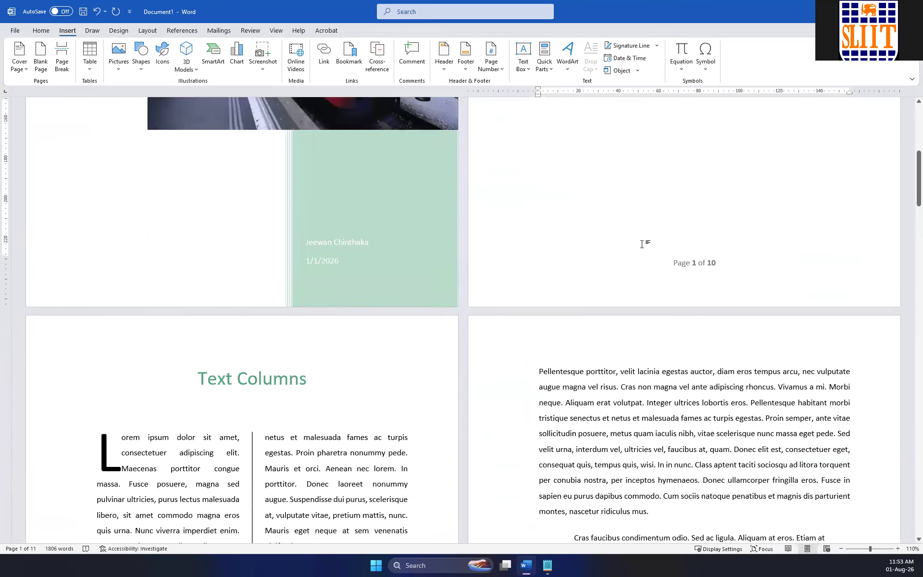
scroll(644, 240, "up", 10)
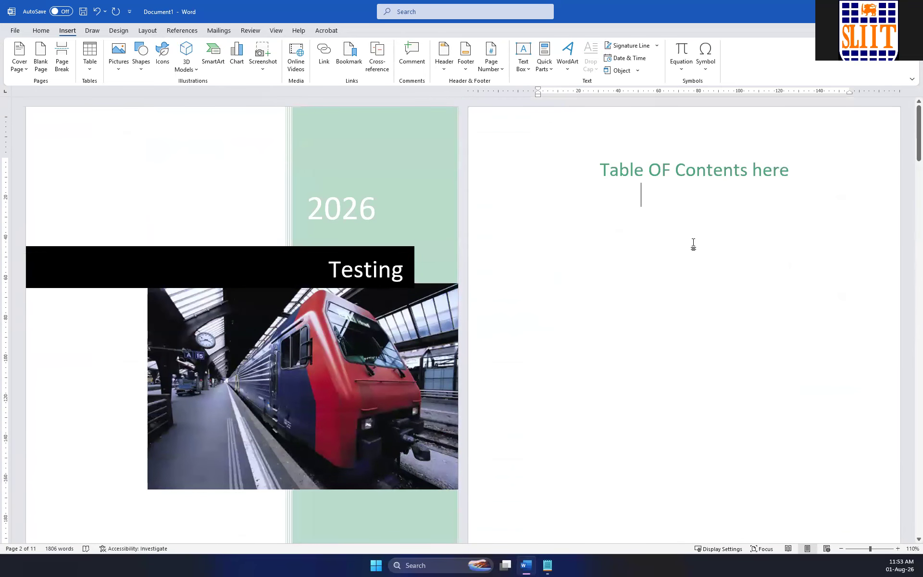
scroll(692, 243, "down", 6)
scroll(615, 365, "up", 5)
scroll(614, 342, "up", 1)
Insert a page break before the "Table OF Contents here" heading and enter the heading "Abstract" on the page after the cover.
left_click(601, 159)
left_click(57, 70)
scroll(518, 258, "up", 4)
left_click(622, 161)
type("Abstract")
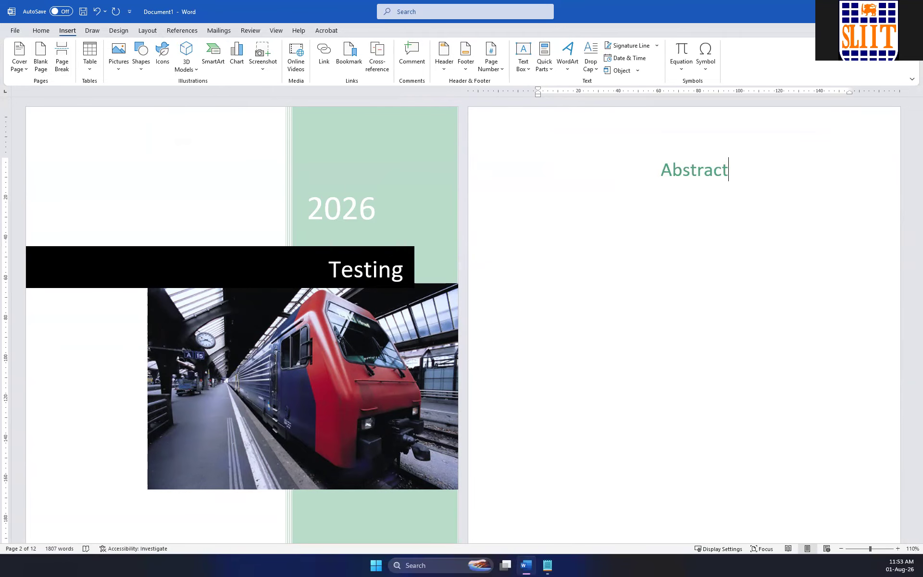
scroll(636, 218, "down", 10)
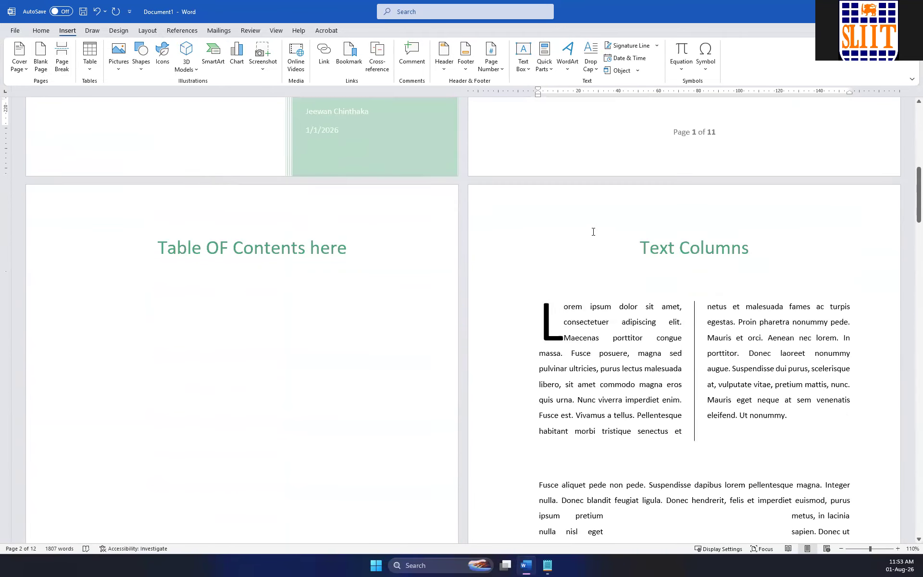
Replace the "Text Columns" heading on the page after the table of contents page with "Chapter 1".
scroll(693, 187, "down", 2)
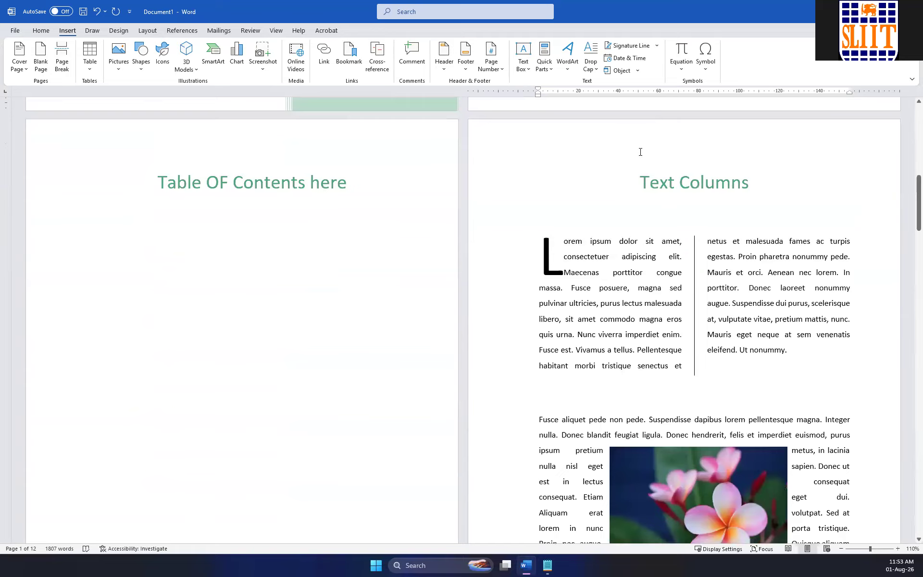
left_click_drag(641, 181, 746, 180)
type("Cha")
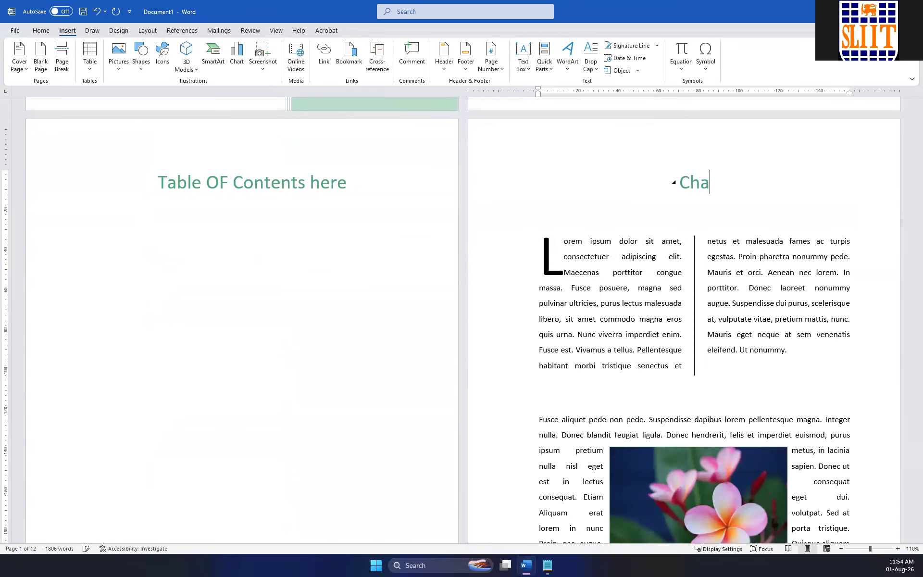
type("pter  1")
Enter "Intro" on the blank line between the two-column text and the paragraph starting "Fusce aliquet pede non pede".
left_click(550, 398)
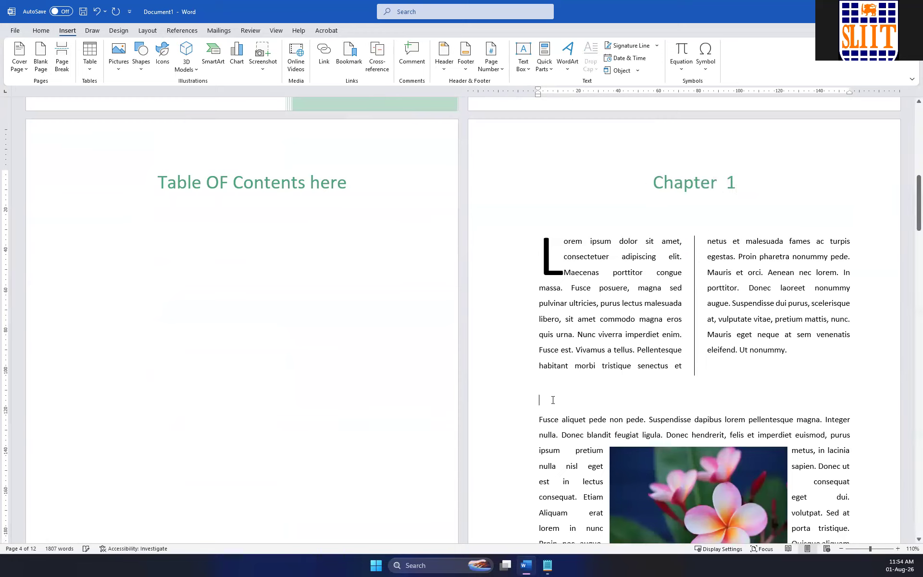
type("IUNter")
key("BackSpace")
key("BackSpace")
key("BackSpace")
key("BackSpace")
key("BackSpace")
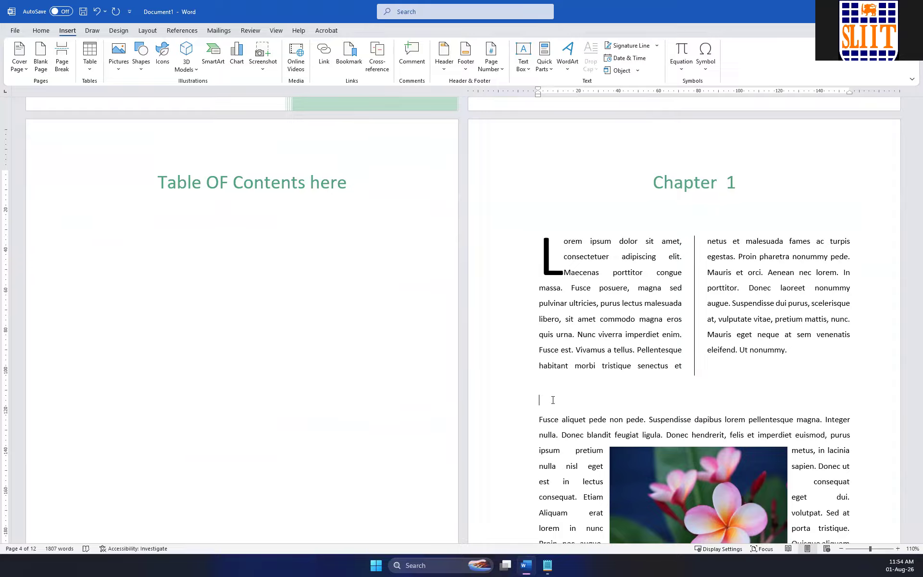
type("INtro")
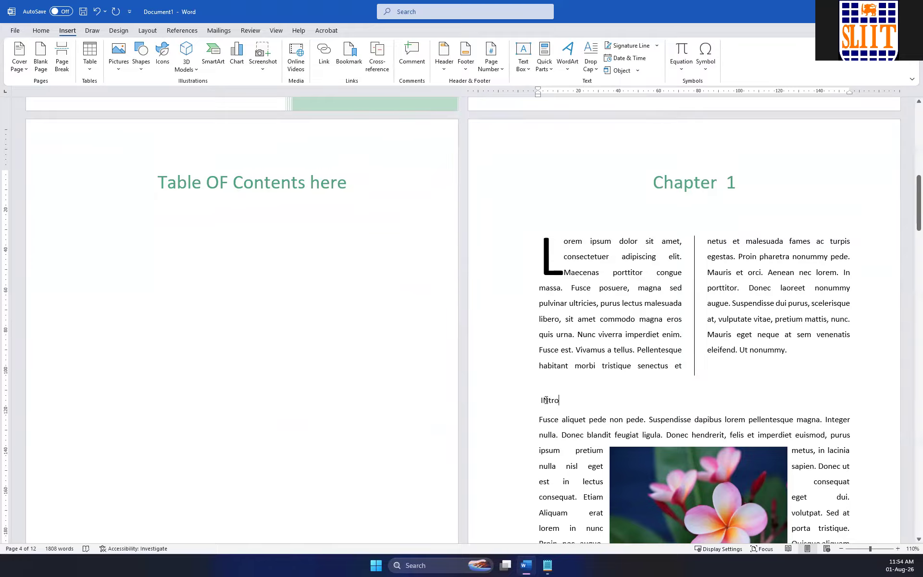
key("Delete")
type("n")
Apply the Heading 2 style to the "Intro" line in Chapter 1.
double_click(538, 397)
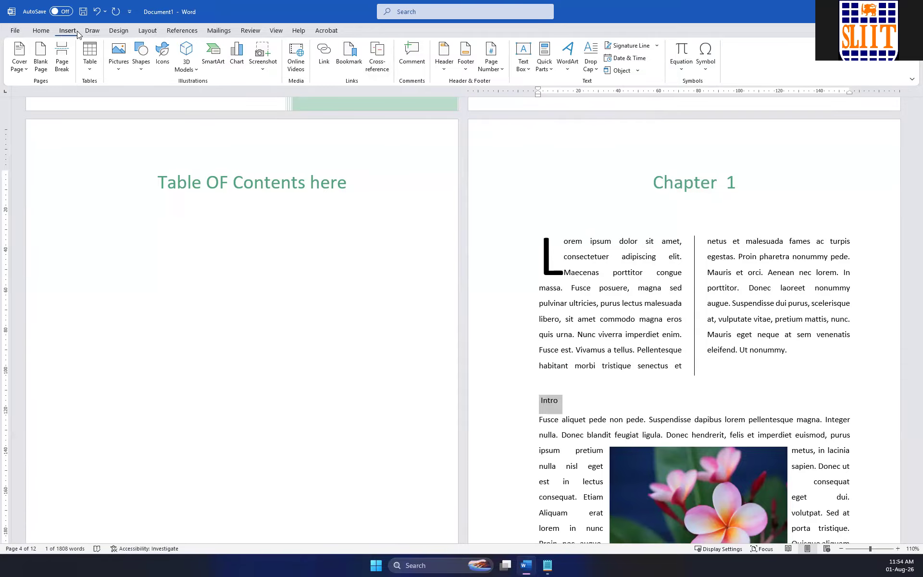
left_click(113, 31)
left_click(67, 31)
left_click(46, 32)
left_click(545, 57)
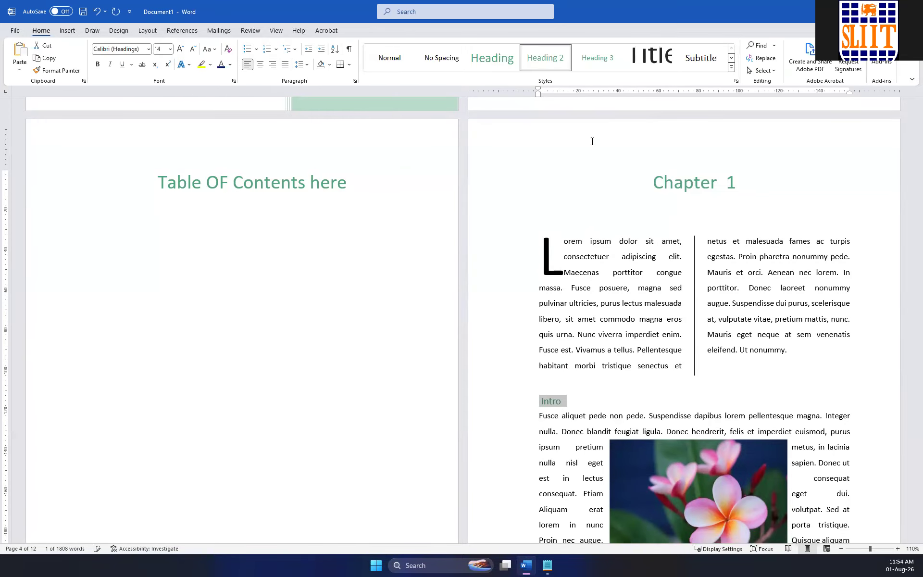
left_click(598, 386)
Add an "Intro" line after the first paragraph under "The Second" and apply the Heading 2 style to it.
scroll(599, 380, "down", 10)
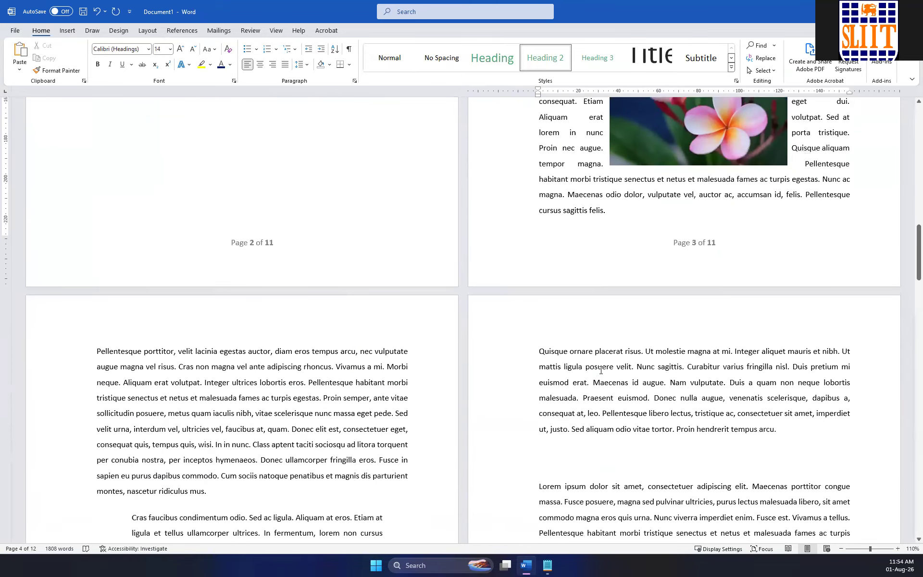
scroll(388, 301, "down", 10)
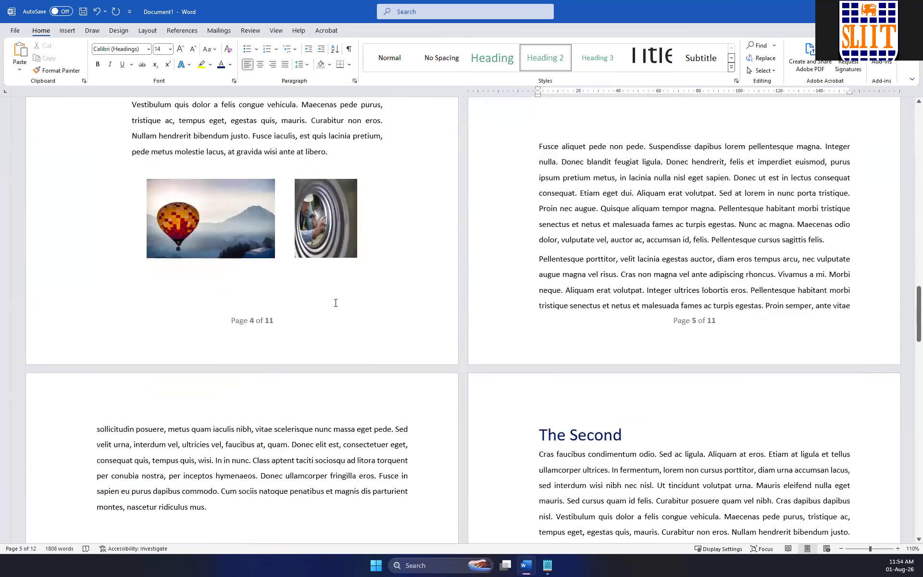
left_click(608, 311)
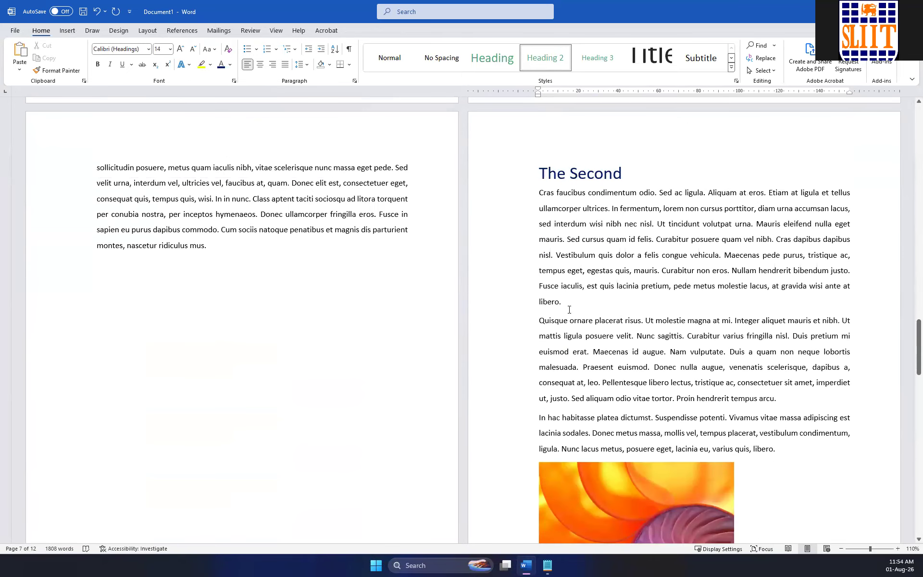
left_click(569, 309)
key("Return")
type("INtro")
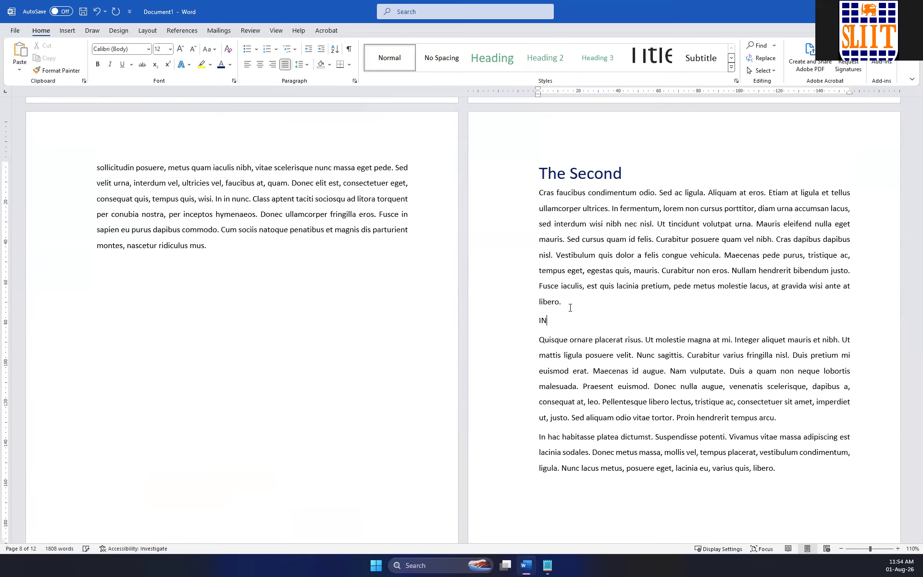
key("Left")
key("Left")
key("Left")
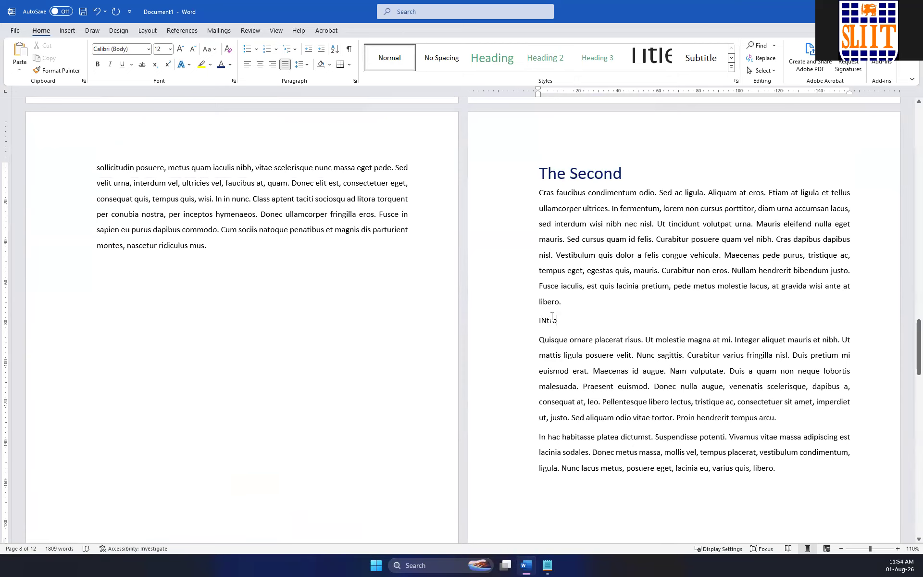
key("BackSpace")
type("n")
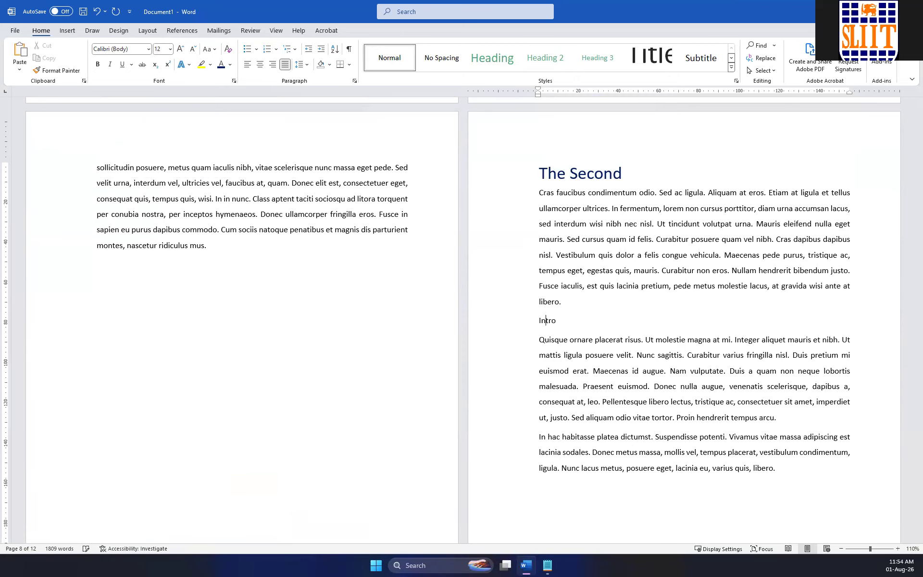
left_click(545, 59)
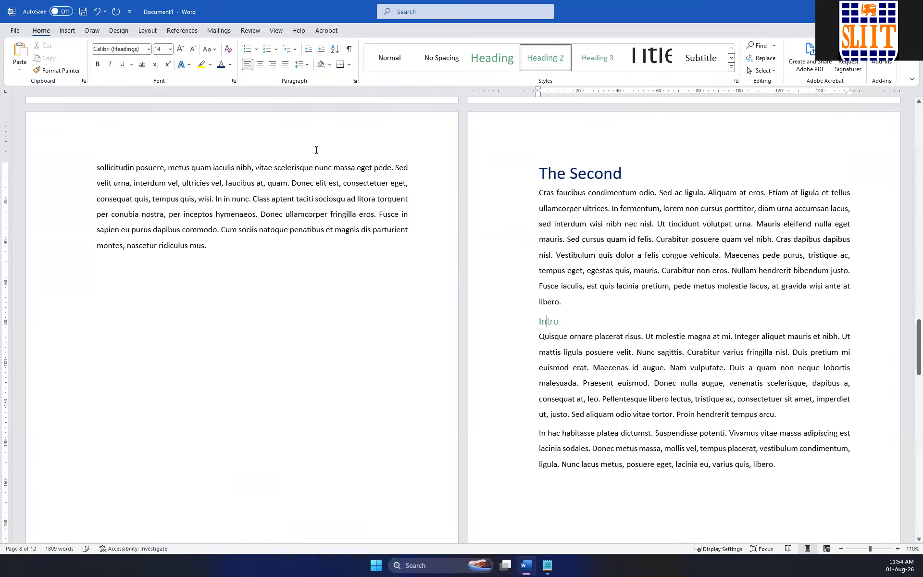
Examine the overall page layout and headings of the document, from the last sections back to the cover page.
scroll(477, 190, "up", 15)
scroll(491, 189, "up", 15)
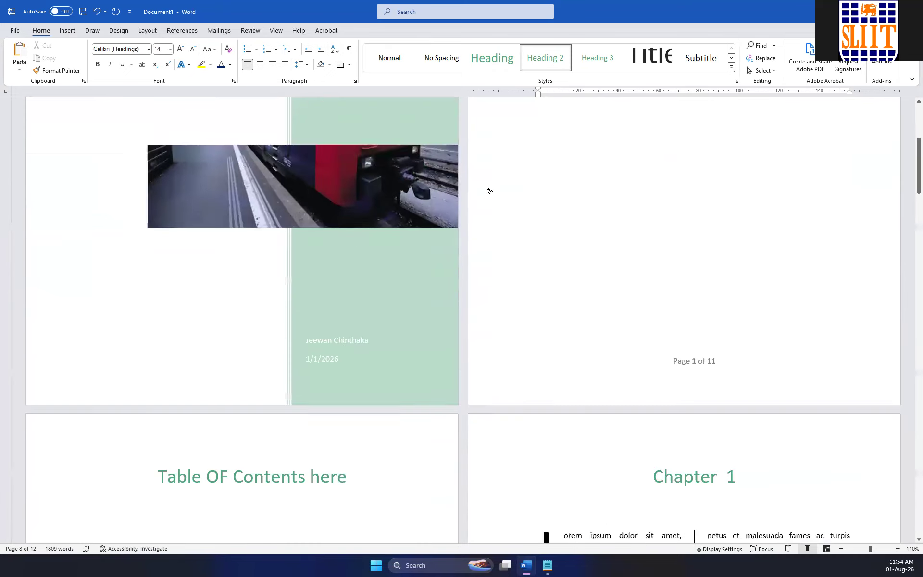
scroll(489, 187, "down", 2)
scroll(489, 187, "down", 1, "ctrl")
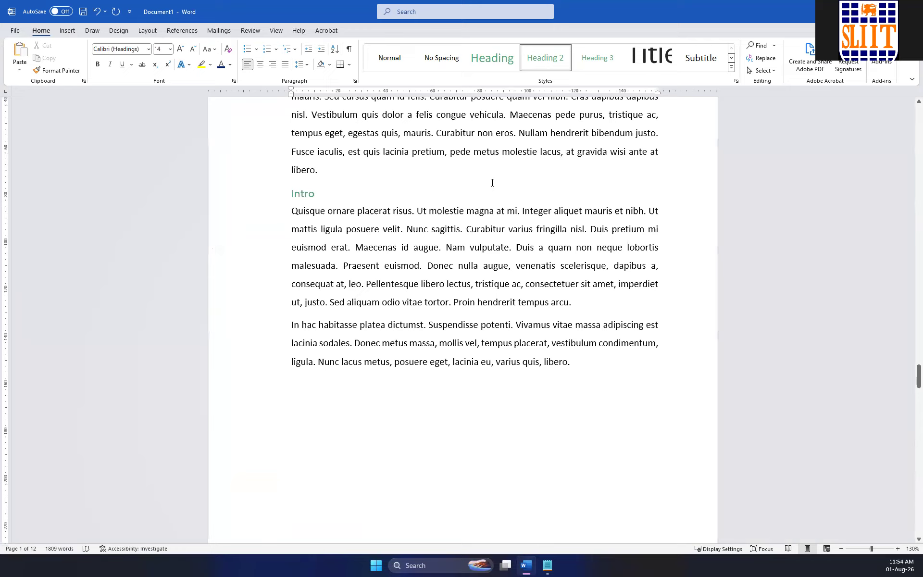
scroll(489, 187, "down", 4, "ctrl")
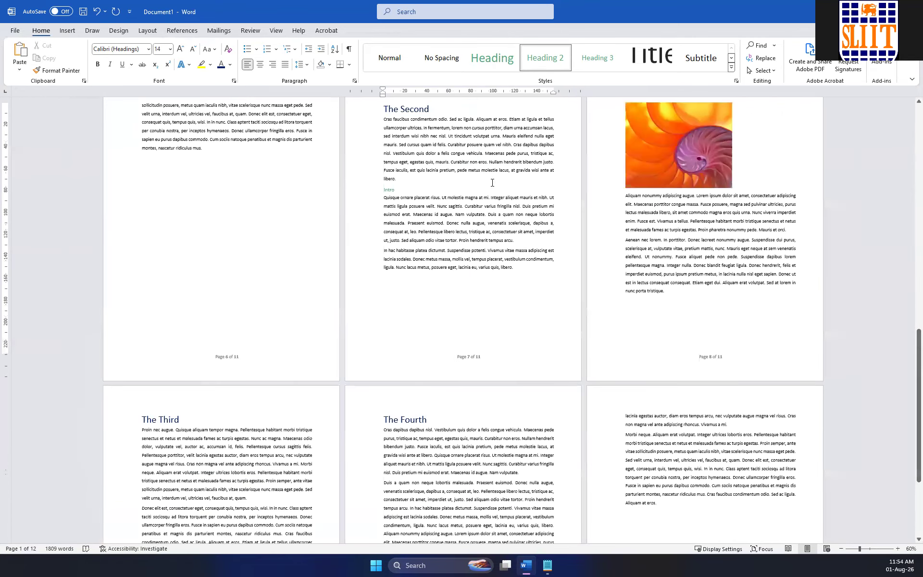
scroll(492, 183, "down", 2, "ctrl")
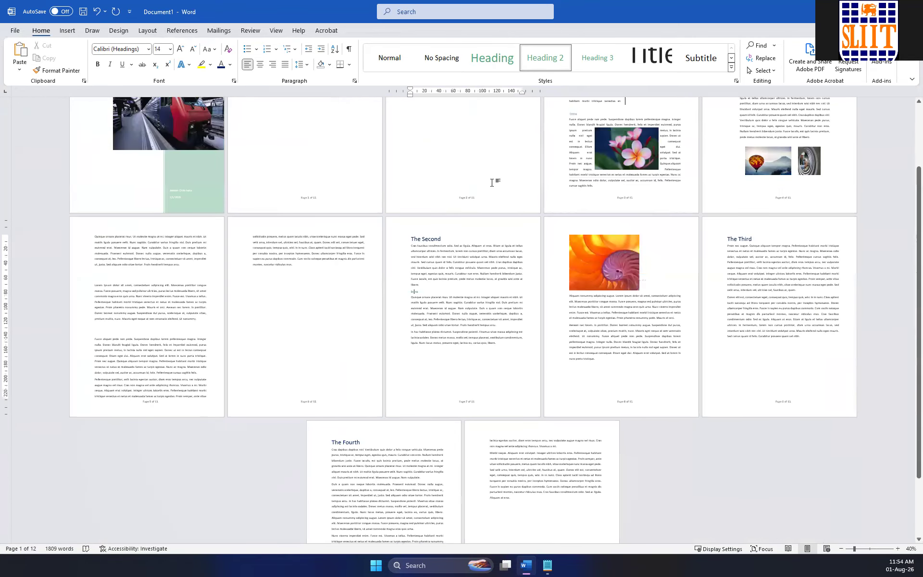
scroll(492, 183, "up", 5, "ctrl")
scroll(489, 188, "up", 15)
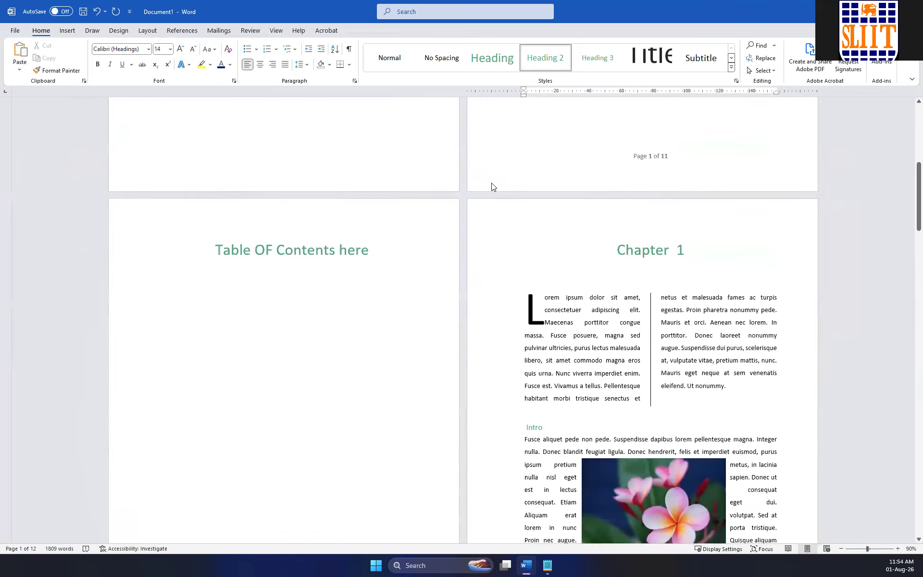
scroll(591, 201, "up", 2)
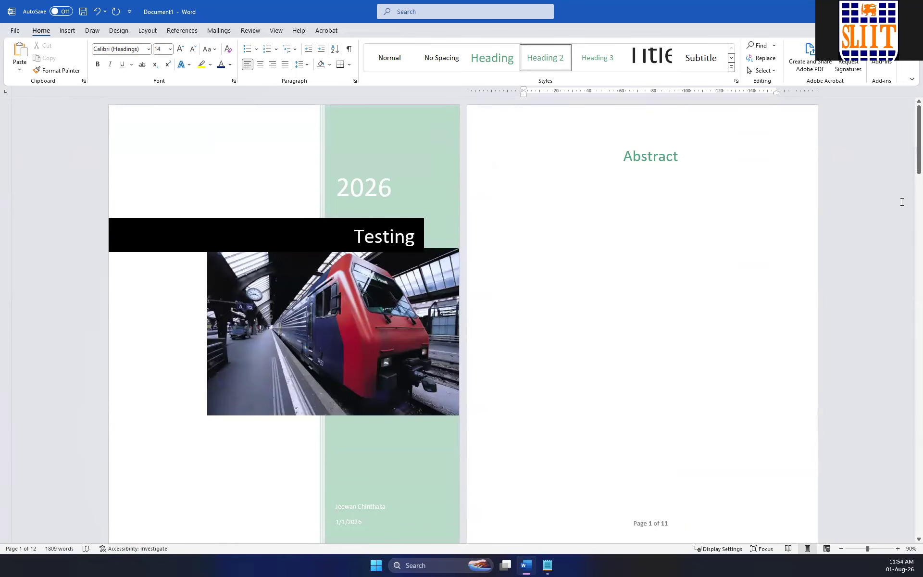
Replace the "Abstract" heading on the page after the cover with "Message From Author".
left_click(651, 168)
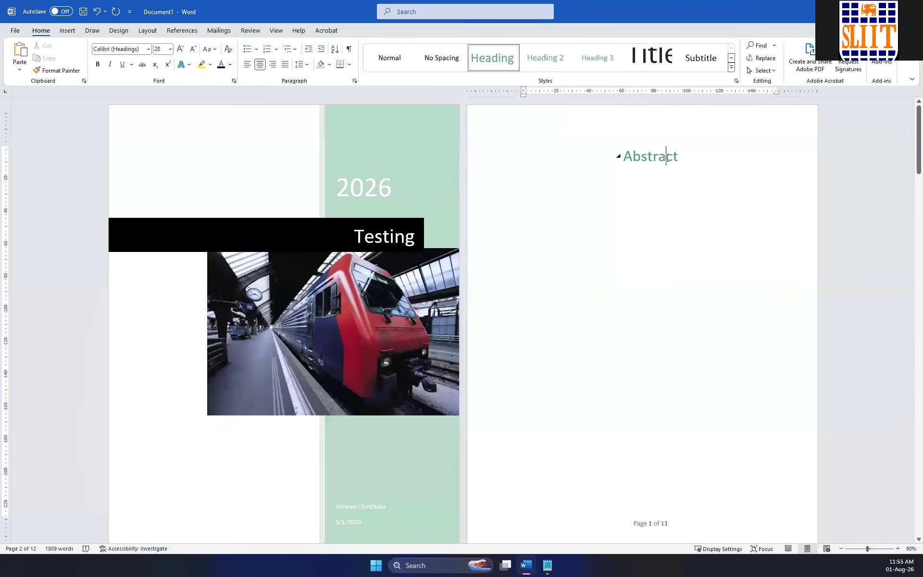
double_click(667, 158)
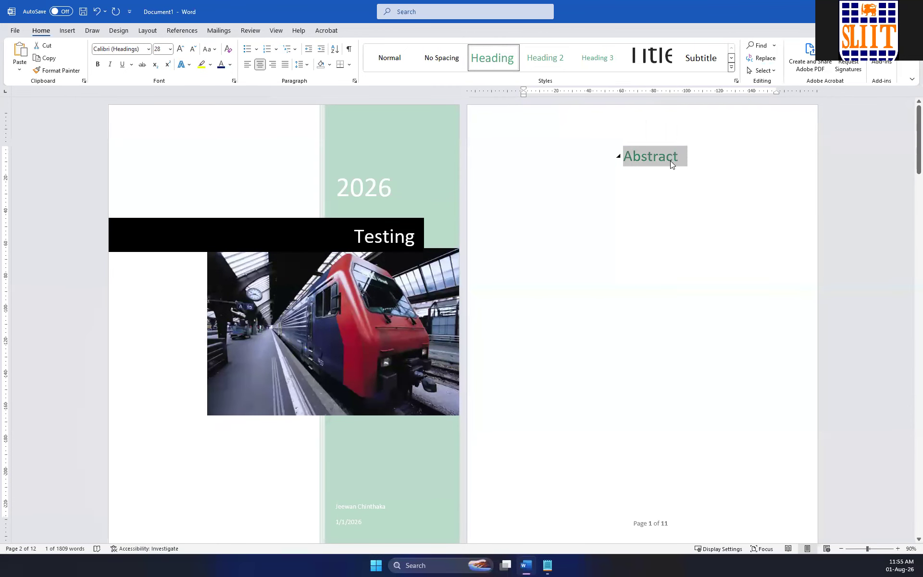
type("Fro")
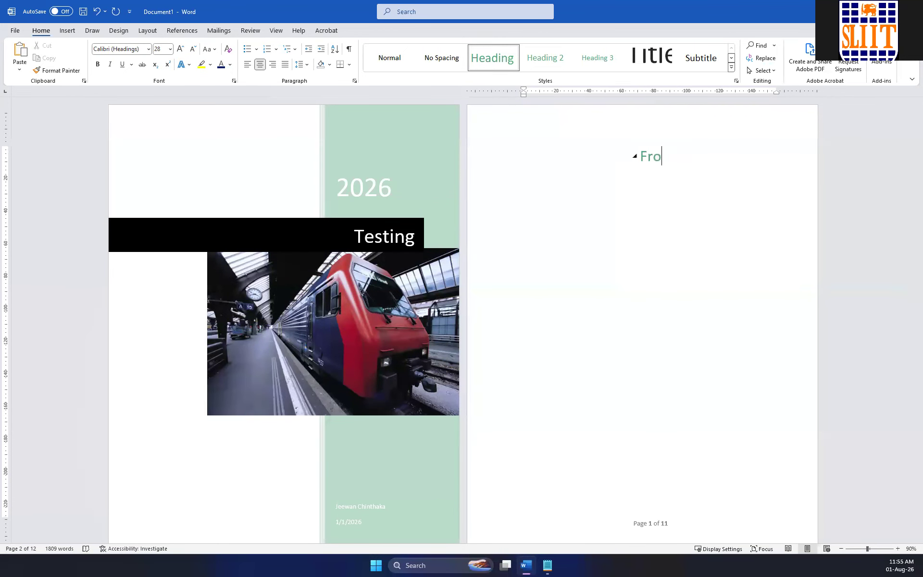
type("m Author")
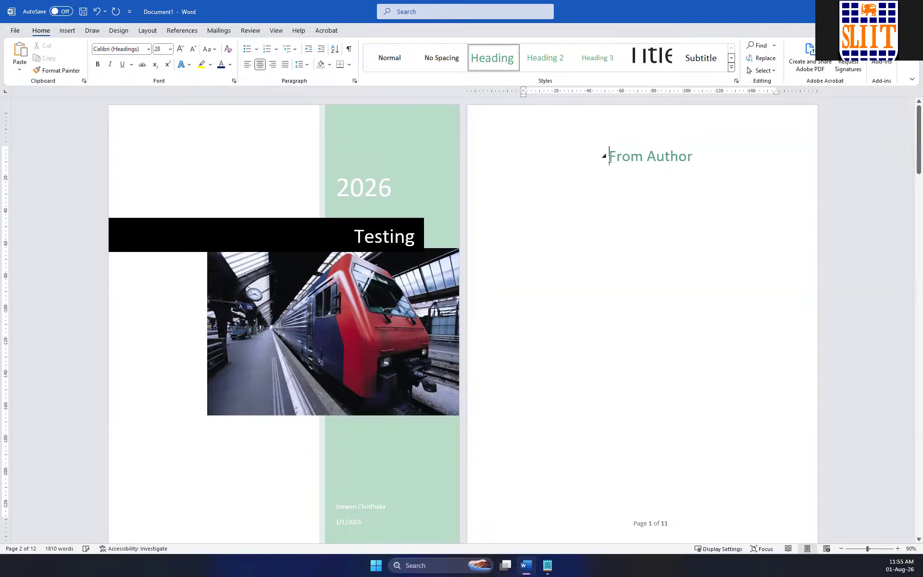
left_click(609, 157)
type("Text")
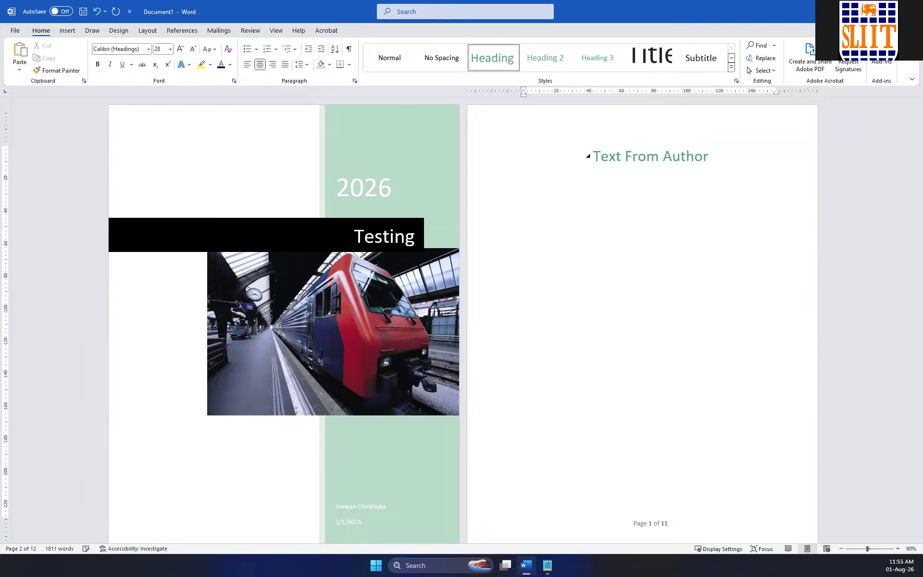
double_click(611, 154)
type("Mes")
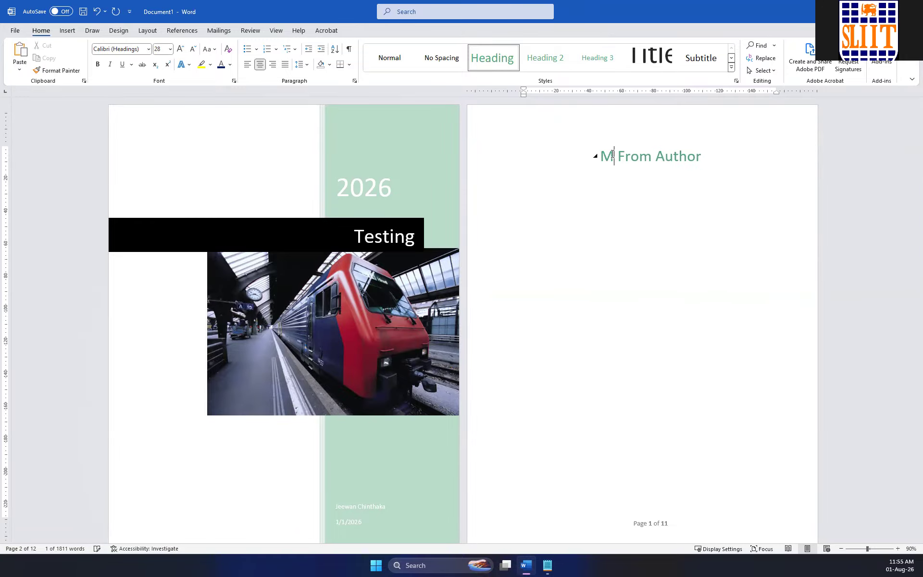
type("sage")
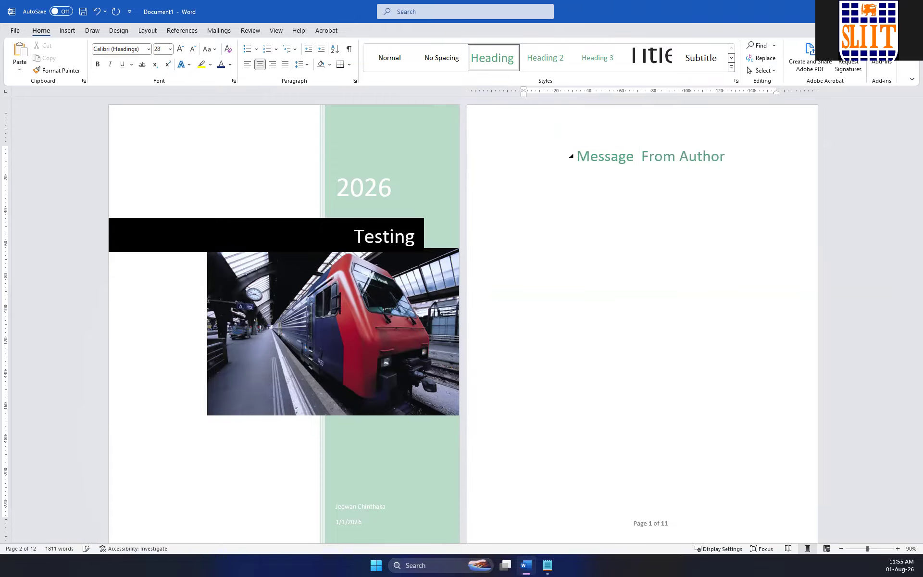
Examine the footer page numbers on the author message, table of contents and Chapter 1 pages.
scroll(637, 186, "down", 6)
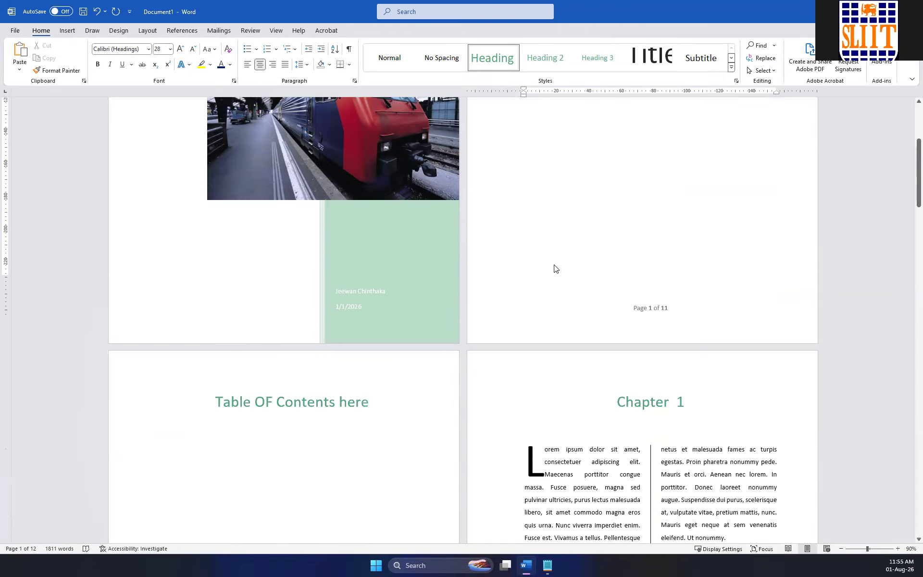
scroll(423, 269, "down", 5)
scroll(673, 211, "up", 3)
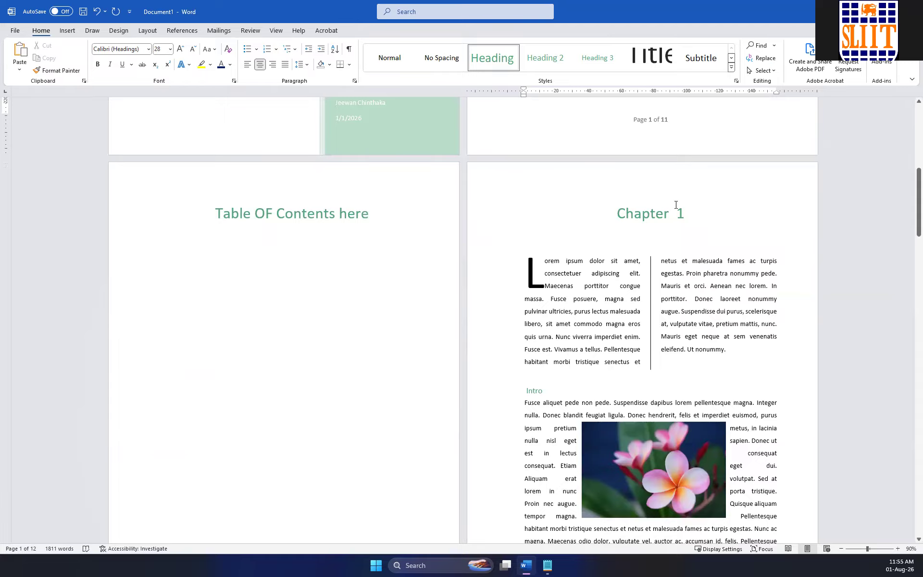
scroll(633, 190, "up", 1)
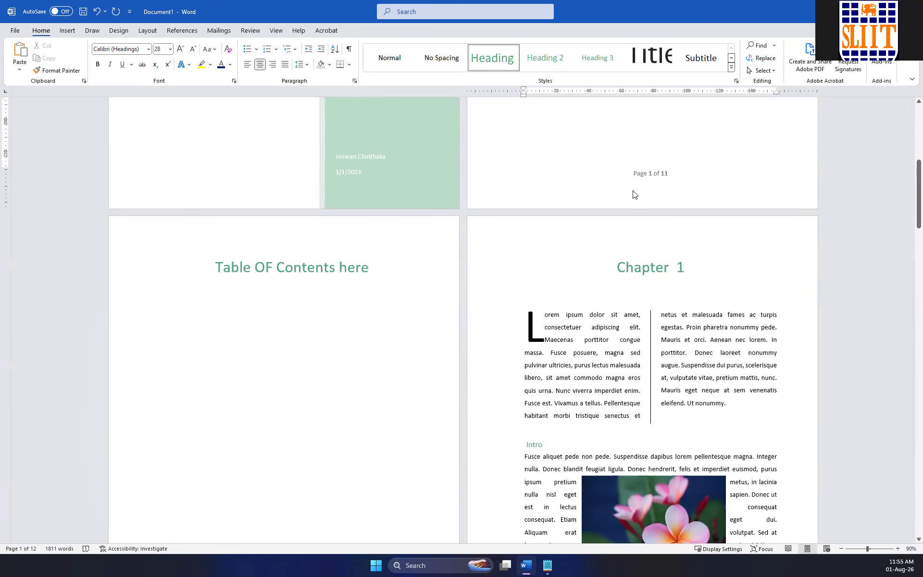
scroll(634, 192, "down", 4)
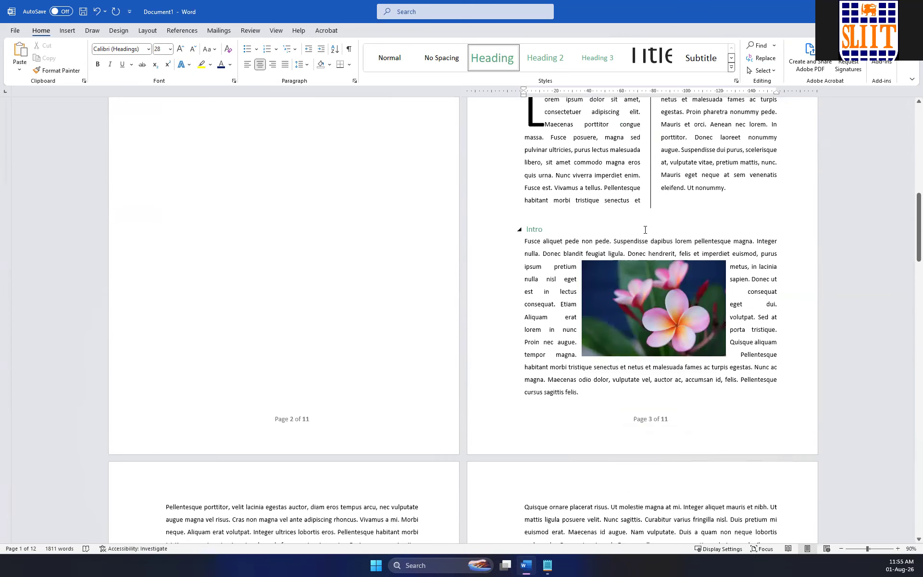
left_click(647, 421)
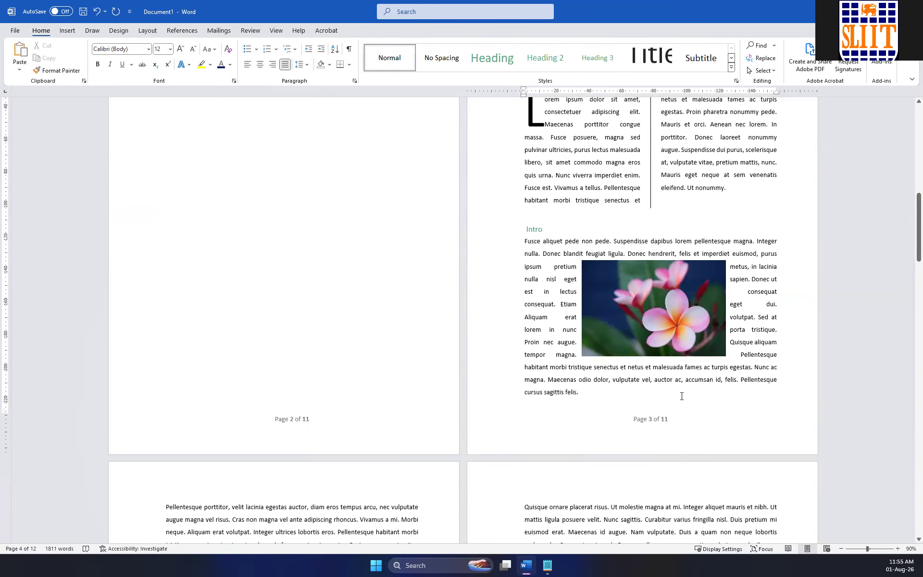
scroll(647, 421, "up", 2)
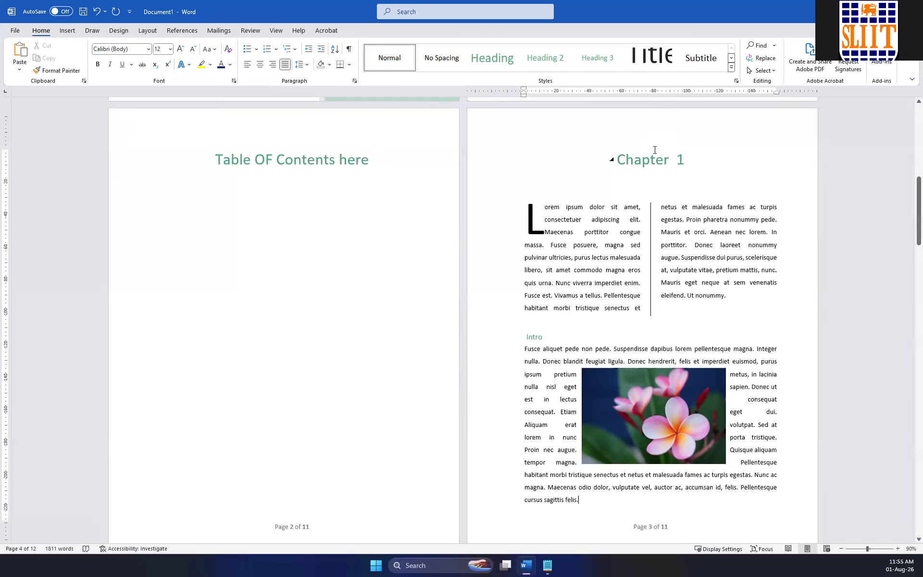
scroll(651, 192, "up", 5)
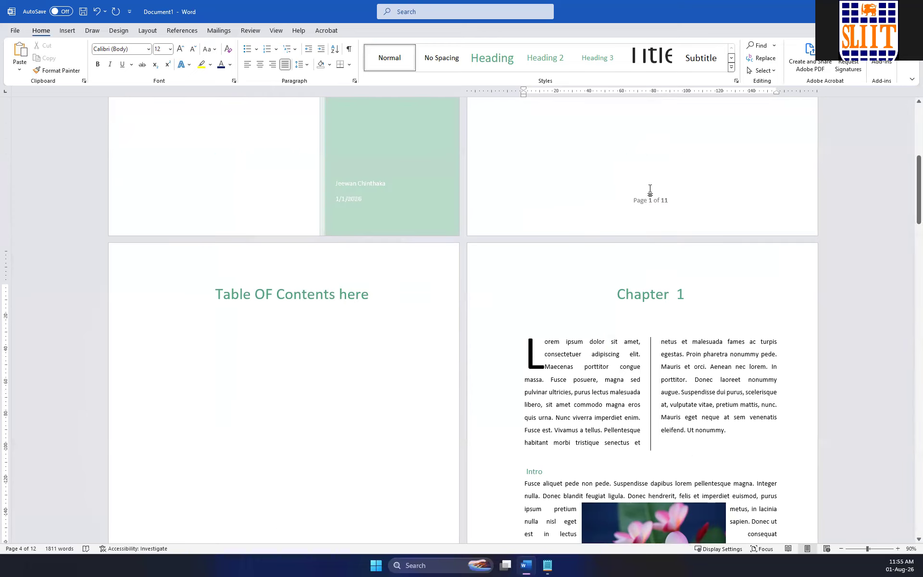
scroll(650, 191, "up", 2)
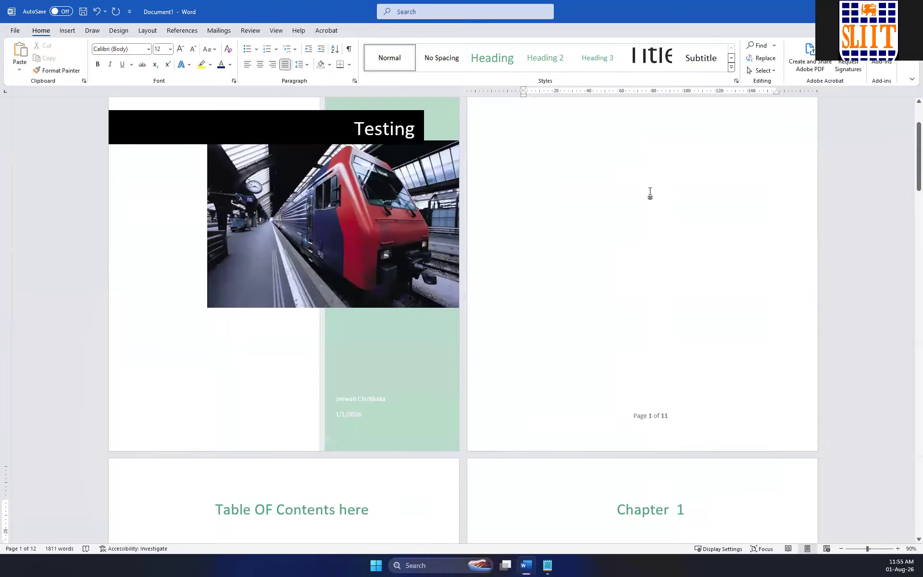
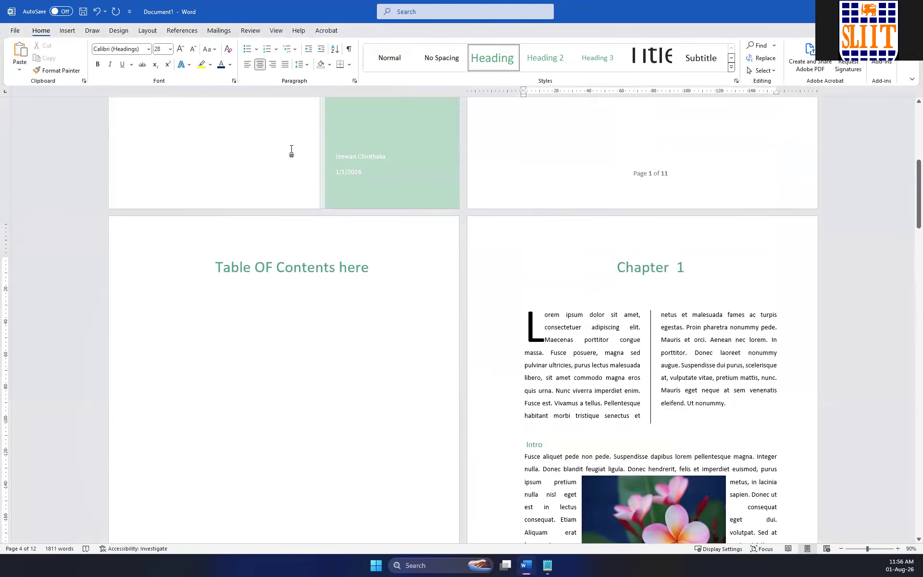
Insert a Next Page section break directly before the "Chapter 1" heading.
left_click(149, 31)
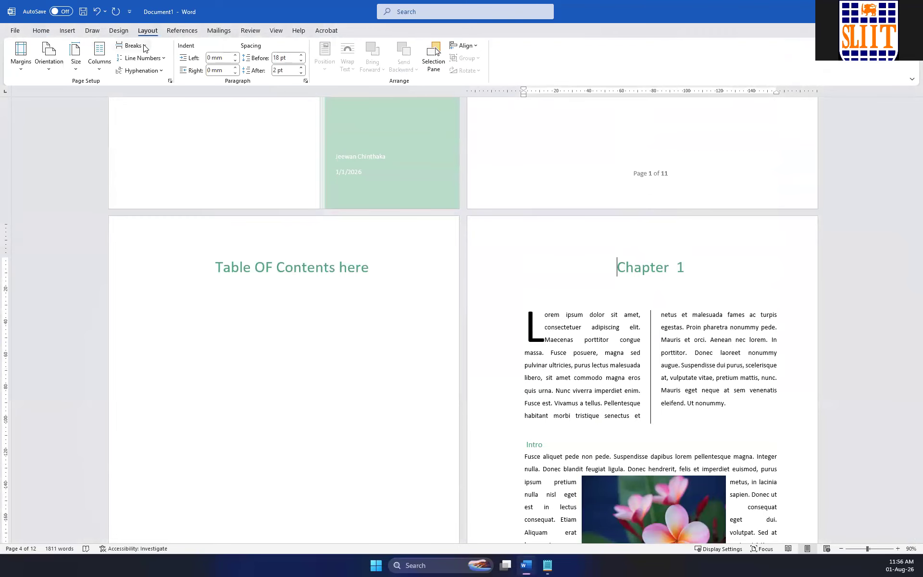
left_click(143, 46)
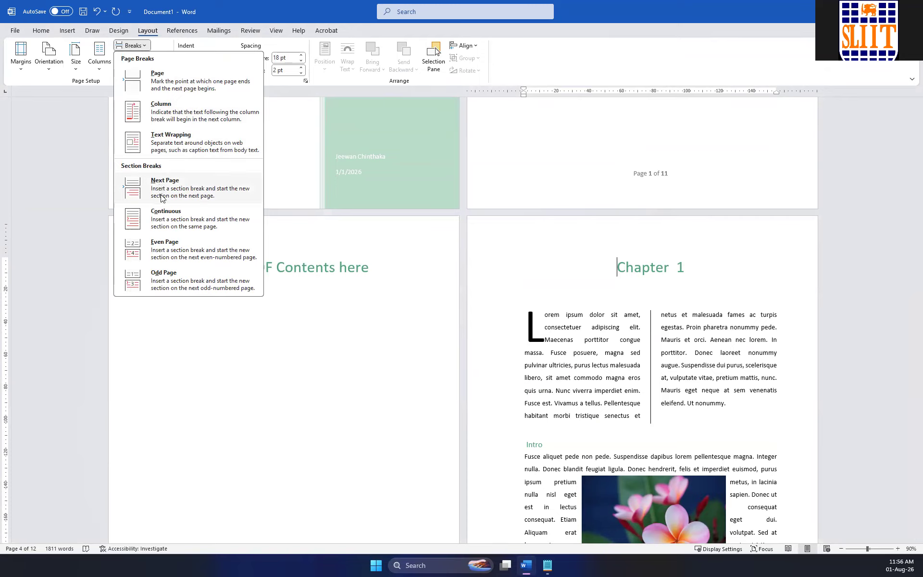
left_click(185, 192)
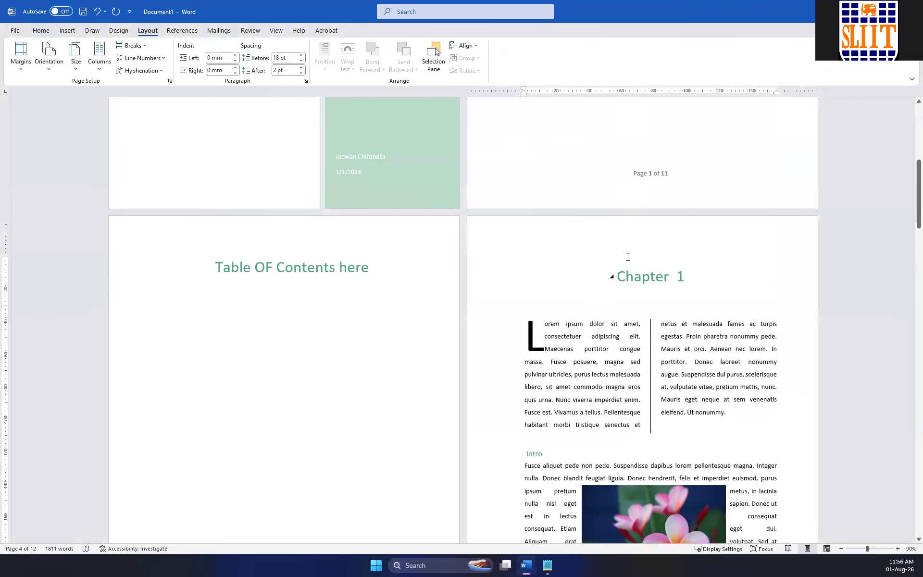
scroll(609, 260, "down", 2)
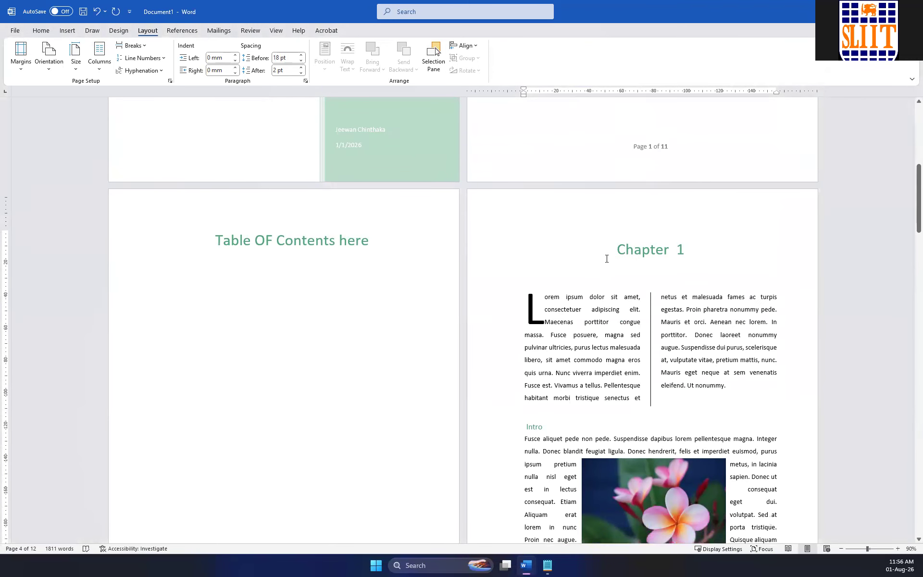
Open the Chapter 1 page header for editing and examine the header and footer section labels from the cover page to Chapter 1.
double_click(688, 194)
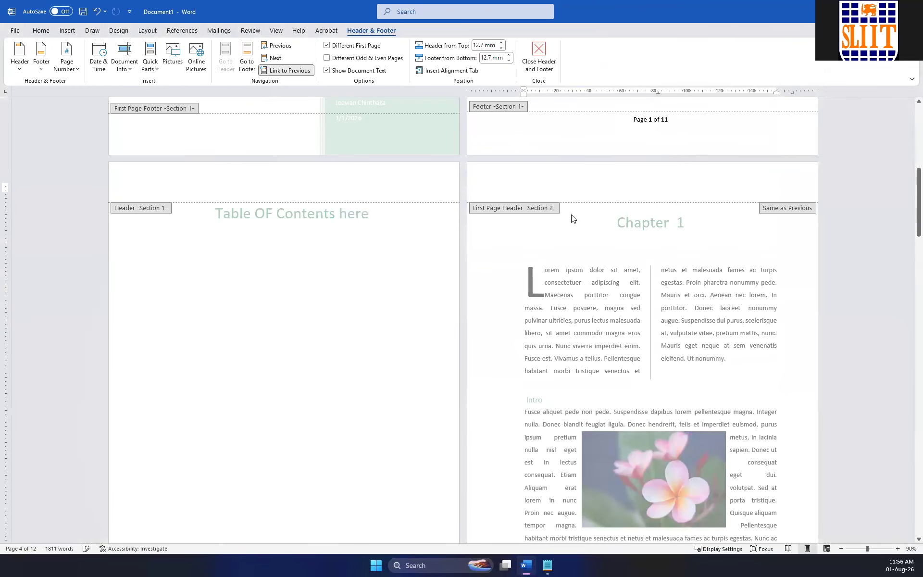
scroll(408, 212, "up", 10)
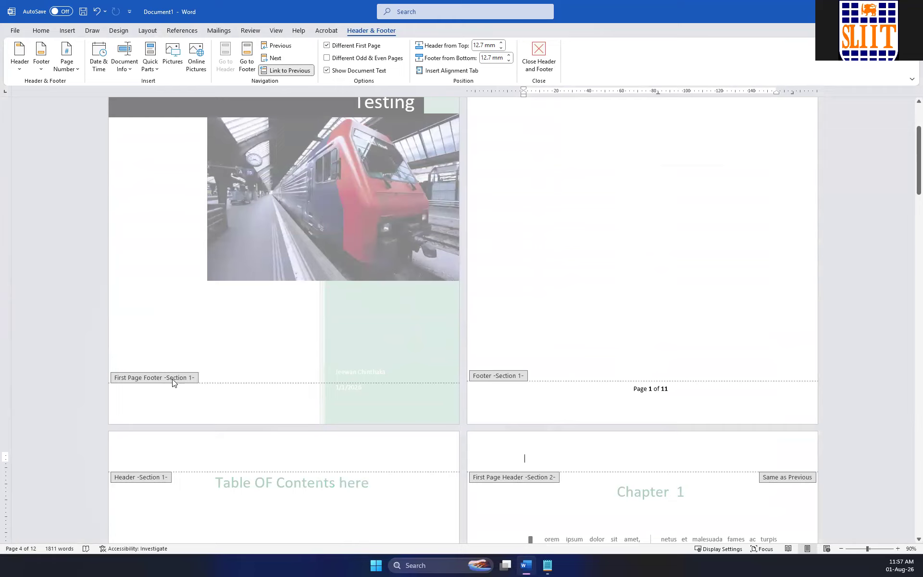
scroll(197, 382, "up", 5)
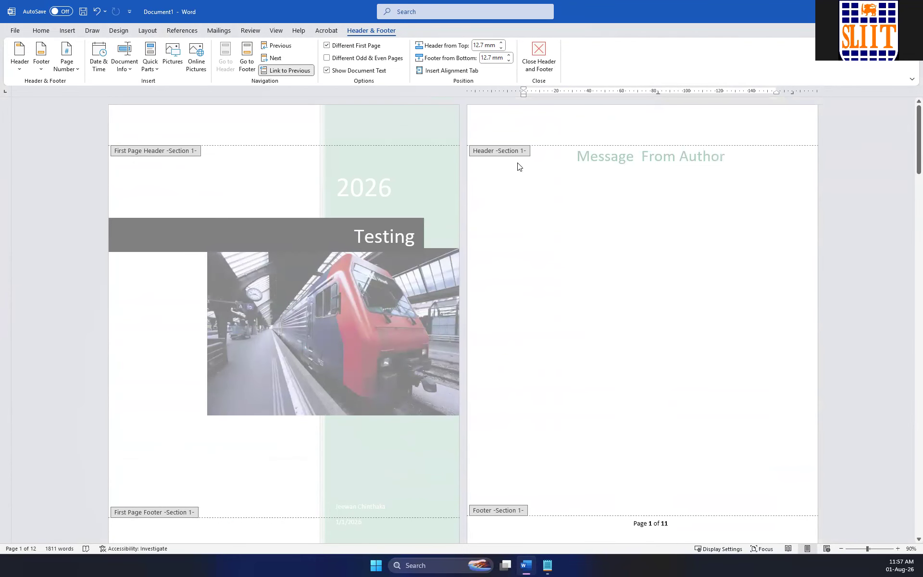
scroll(539, 205, "down", 3)
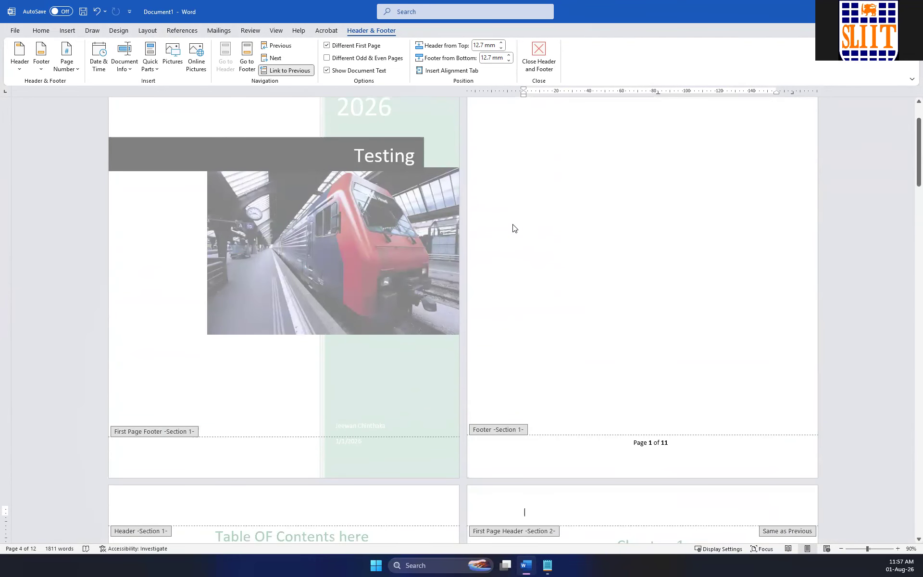
scroll(513, 228, "down", 6)
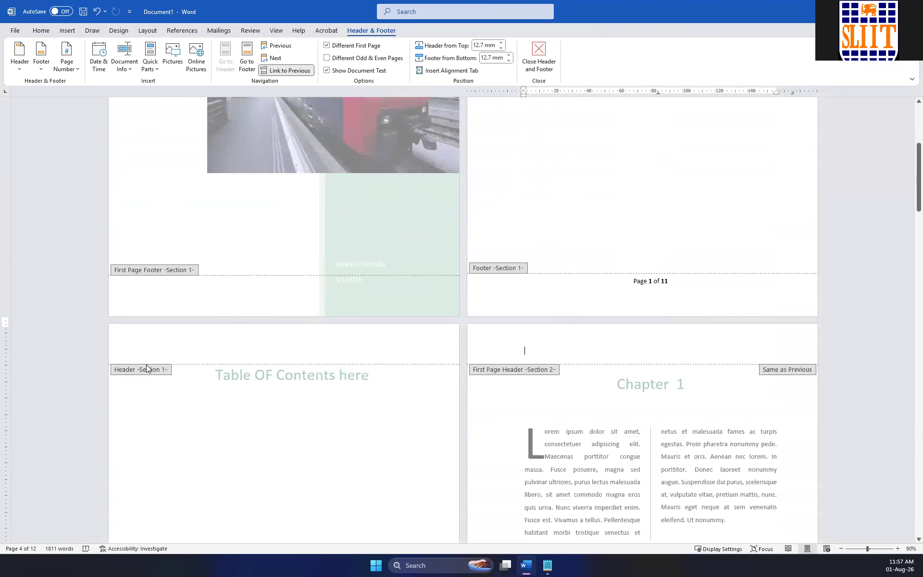
scroll(147, 368, "down", 16)
scroll(168, 346, "up", 10)
left_click(545, 234)
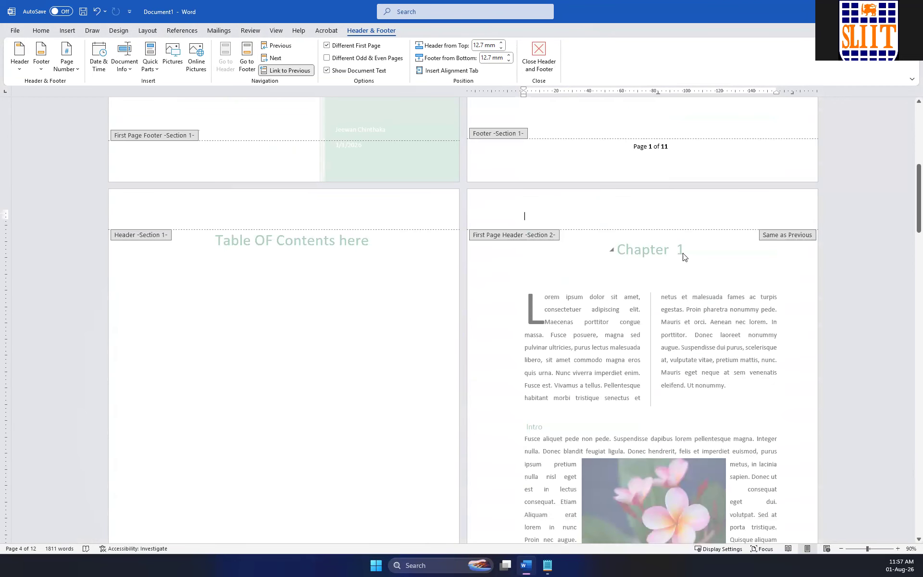
scroll(536, 336, "down", 5)
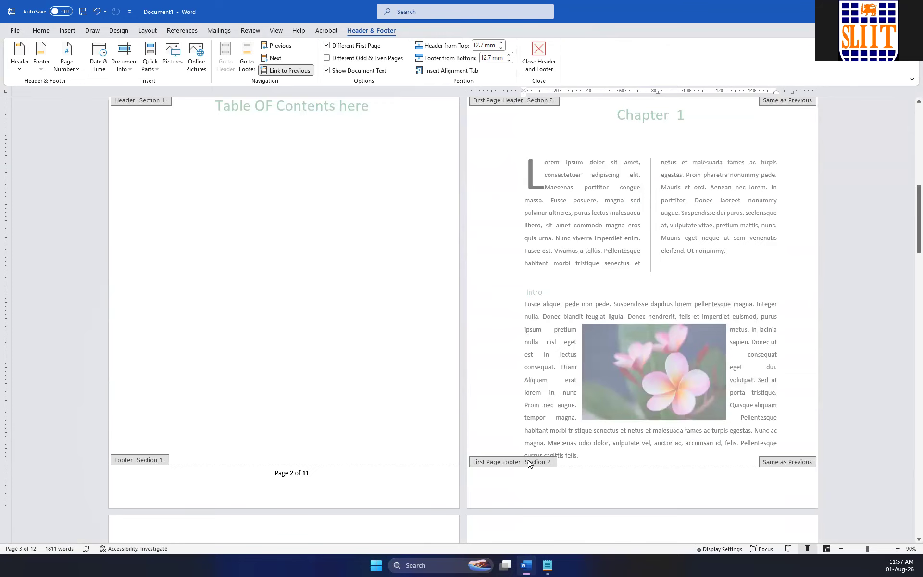
Unlink the first page header and first page footer of Section 2 on the Chapter 1 page from the previous section.
scroll(528, 460, "up", 4)
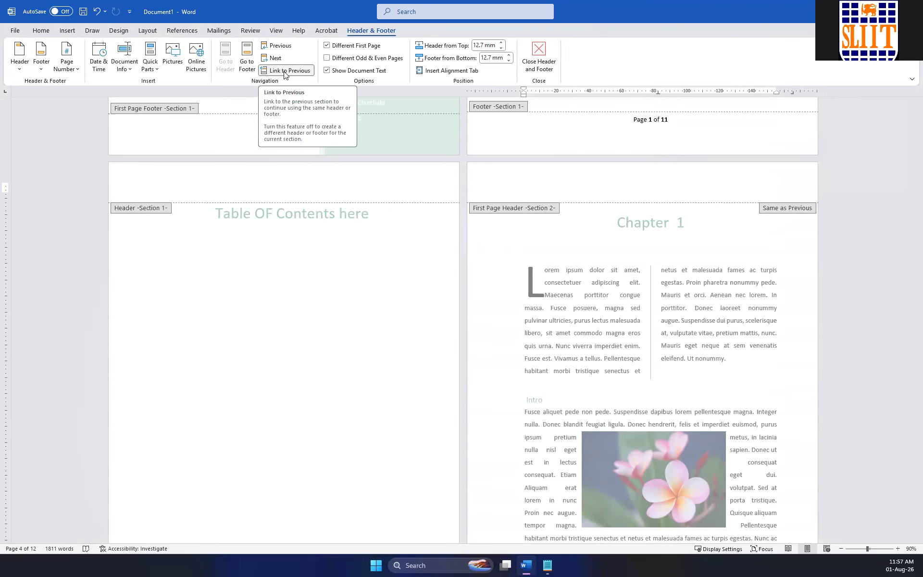
scroll(494, 149, "down", 2)
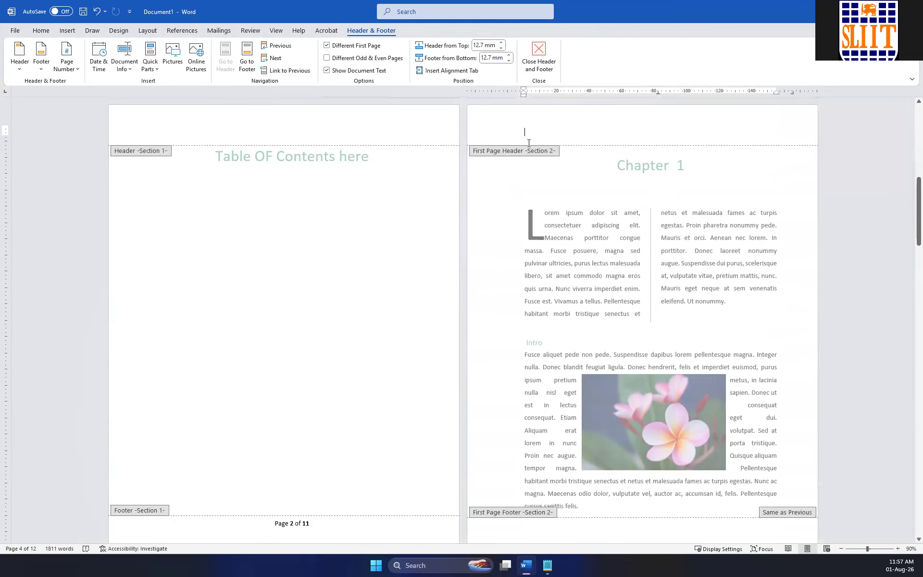
scroll(506, 167, "up", 2)
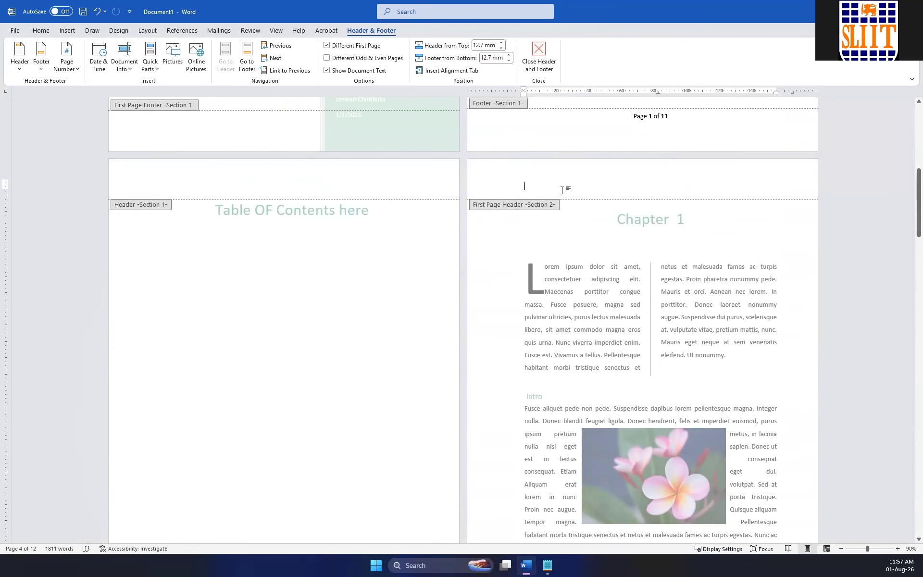
scroll(278, 200, "down", 2)
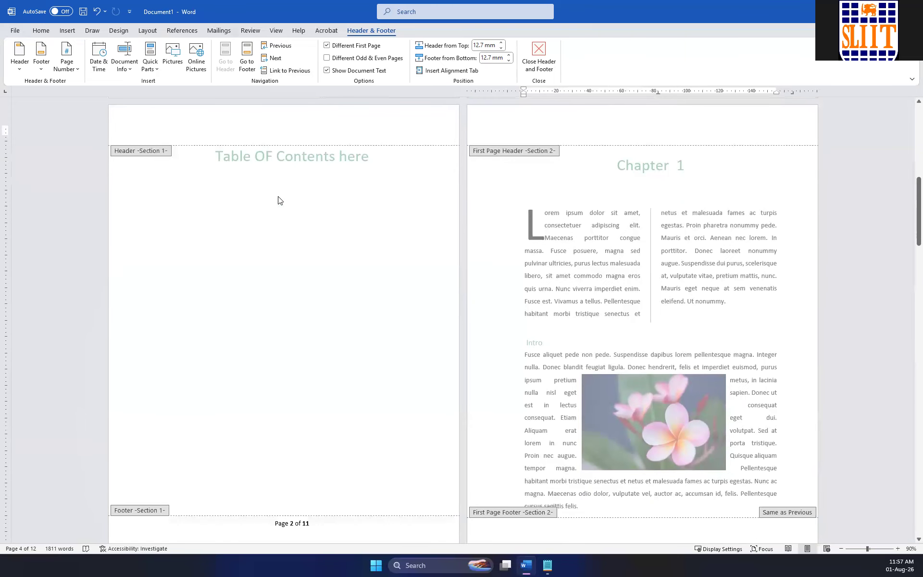
scroll(348, 260, "down", 1)
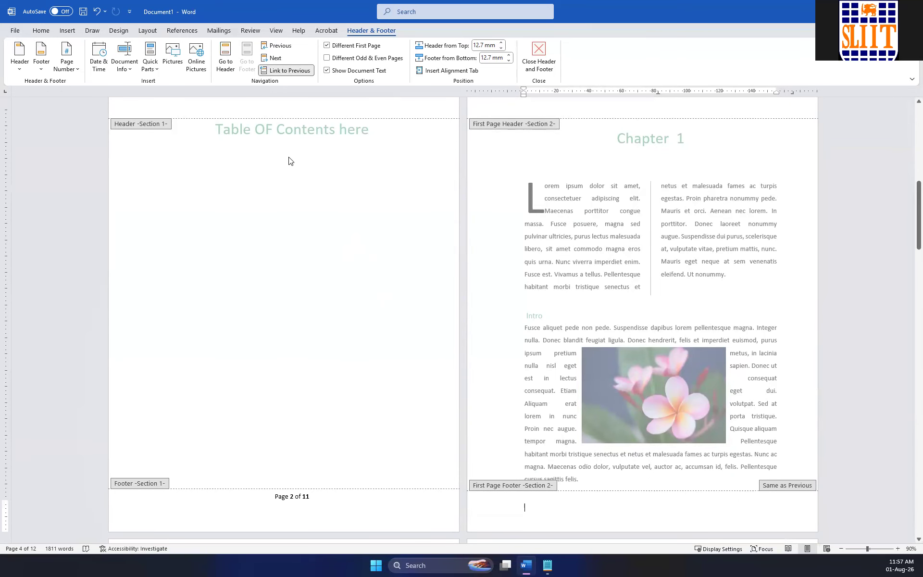
left_click(296, 71)
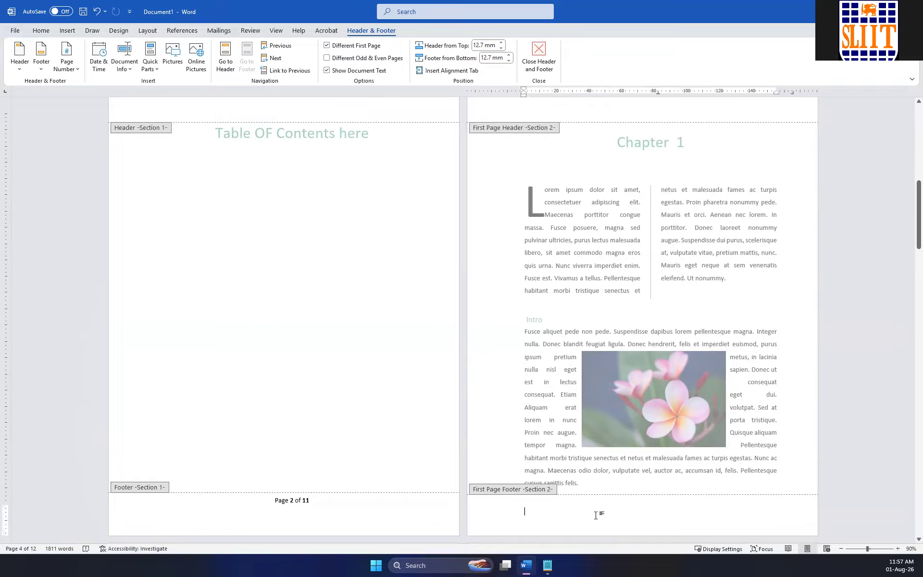
Insert a Bold Numbers 2 page number in the footer of the Chapter 1 page.
left_click(76, 72)
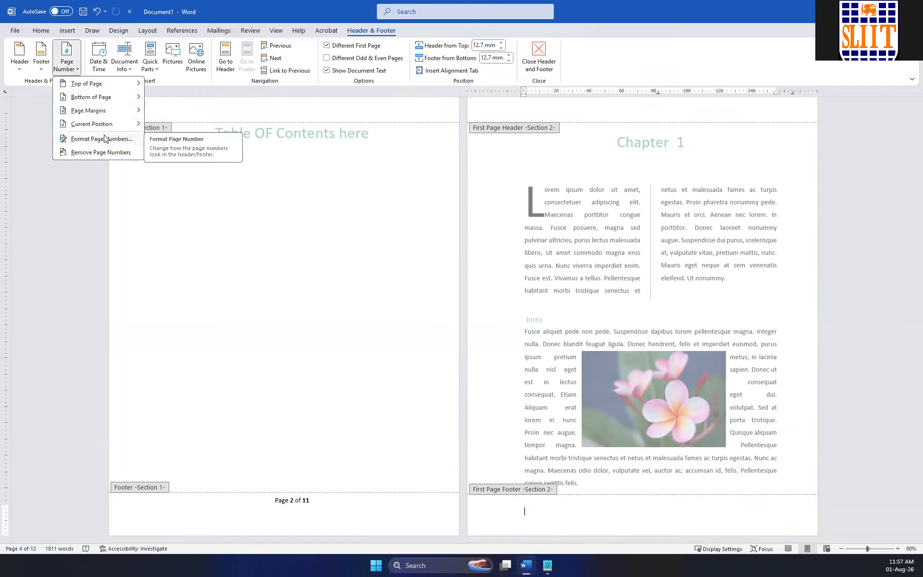
mouse_move(115, 96)
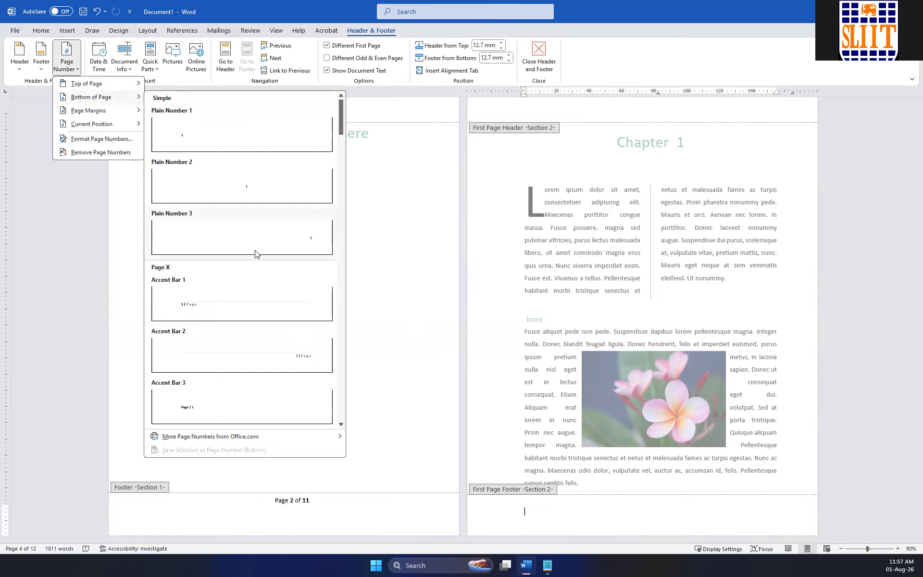
scroll(254, 248, "down", 10)
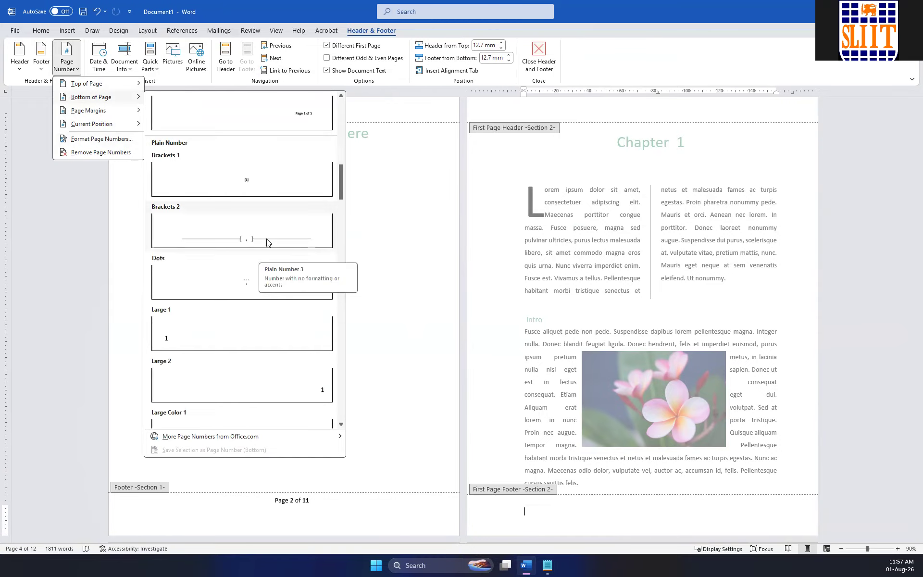
scroll(260, 234, "down", 5)
scroll(260, 235, "down", 6)
scroll(261, 237, "up", 12)
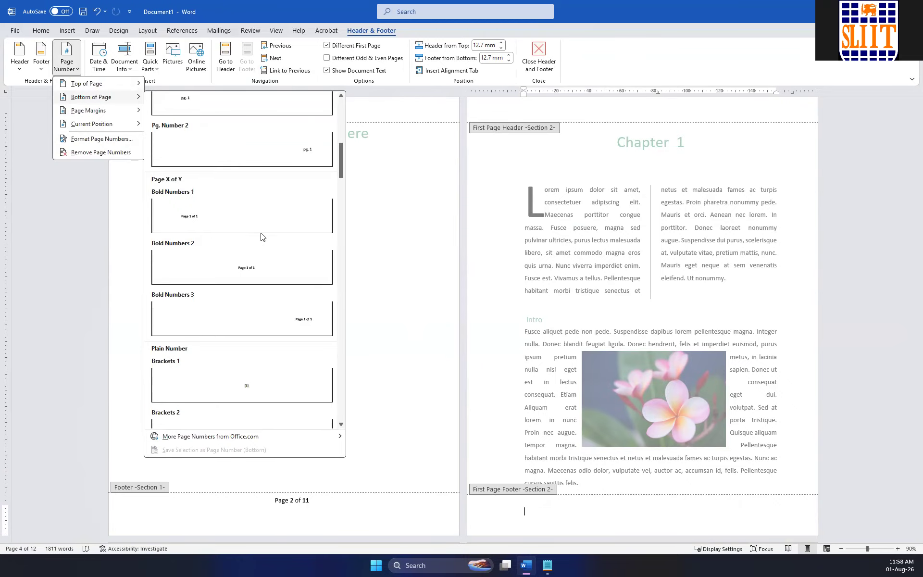
left_click(243, 264)
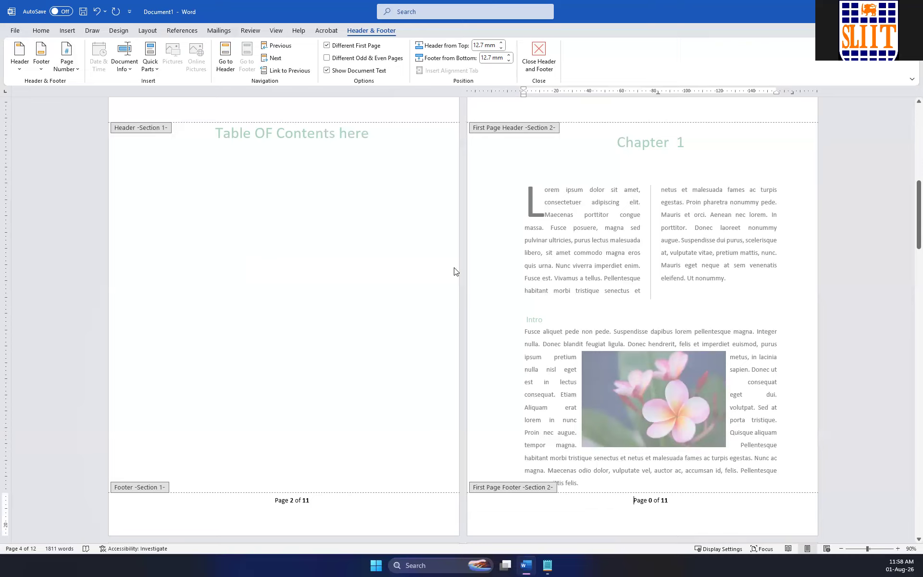
Set the page numbering of the Chapter 1 section to start at 1.
left_click(653, 498)
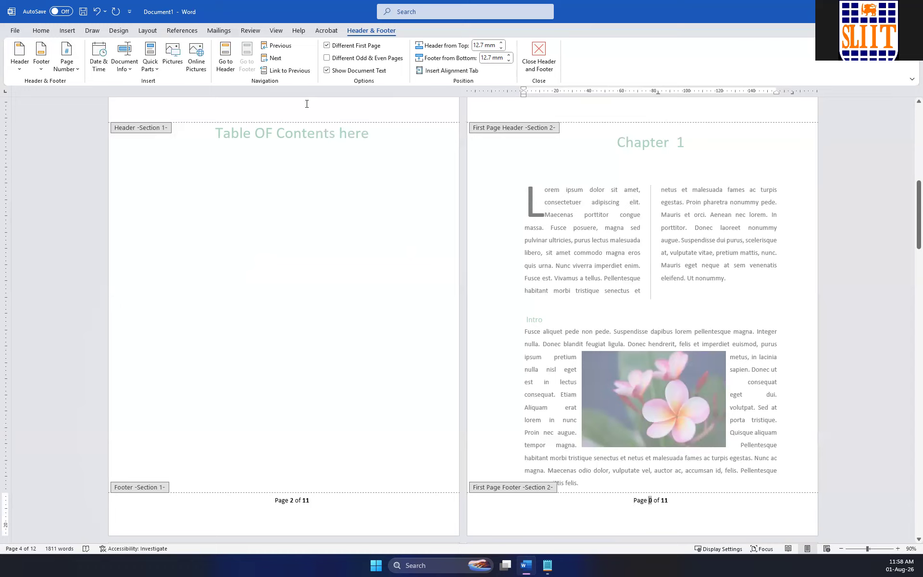
left_click(78, 72)
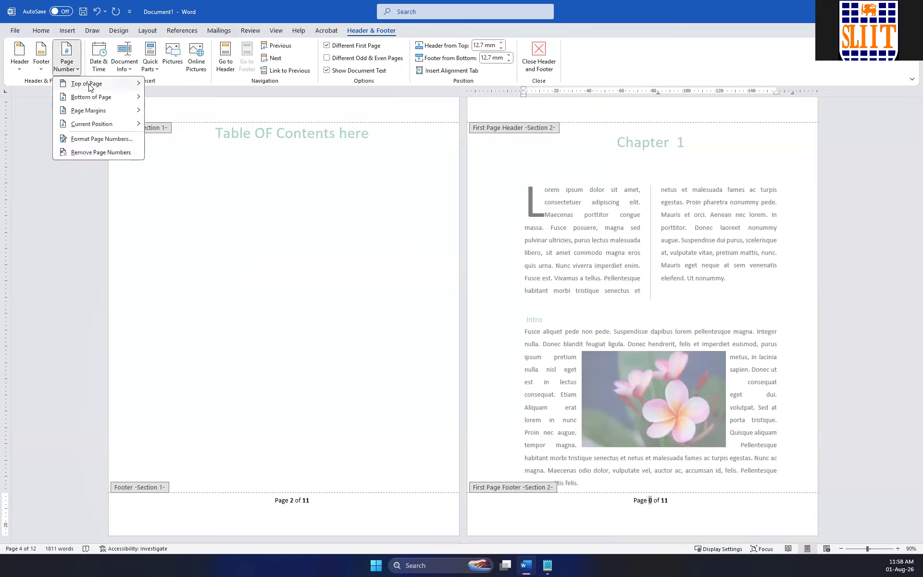
left_click(105, 138)
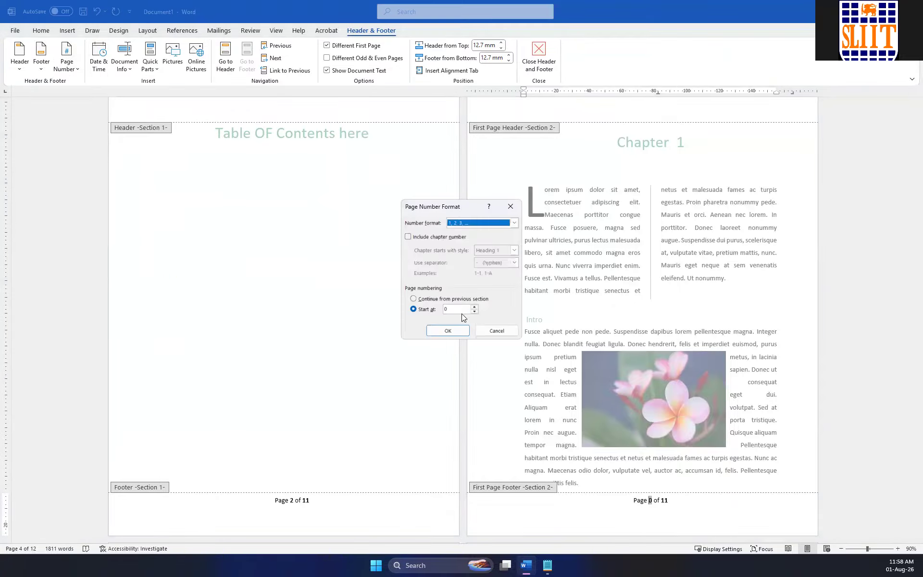
left_click(454, 309)
type("1")
left_click(449, 330)
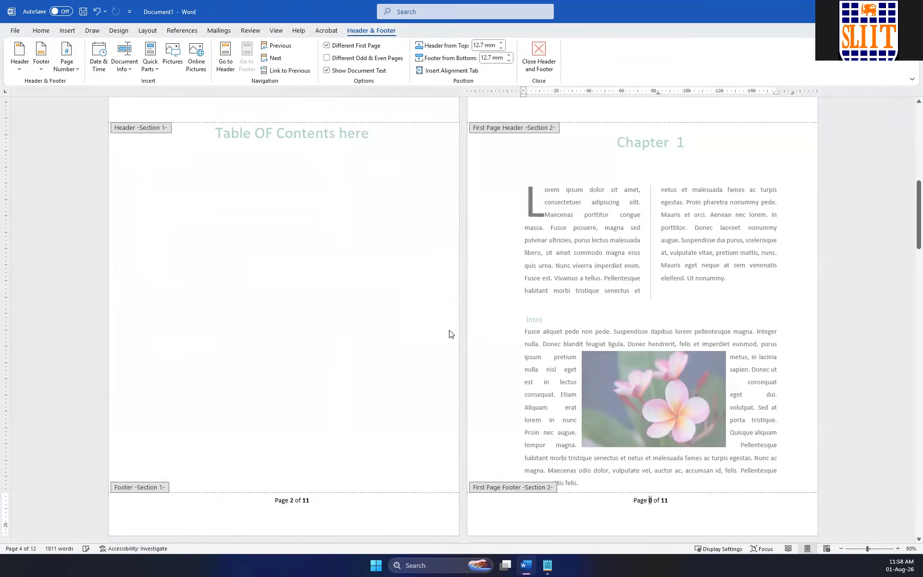
Examine the footer page numbers from Chapter 1 to the last page and back to the front-matter pages.
scroll(684, 355, "down", 15)
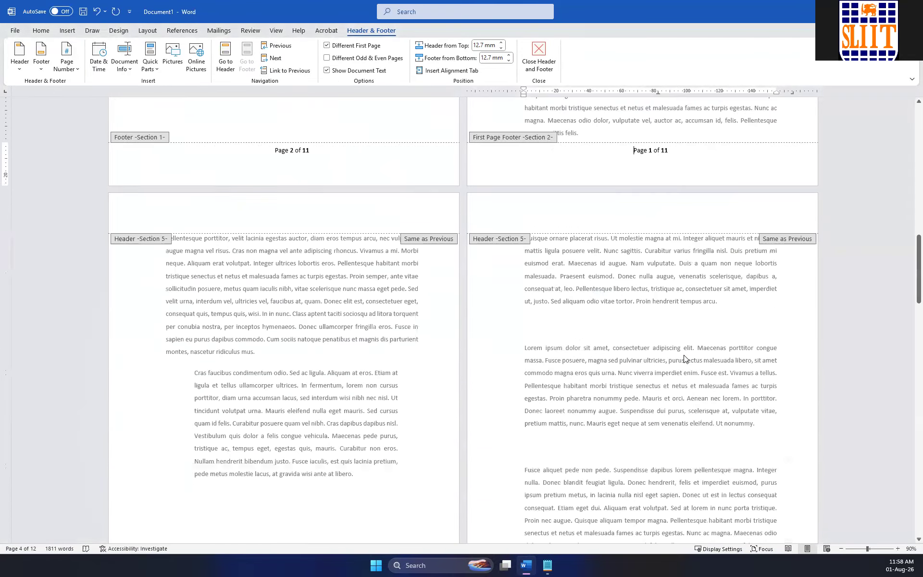
scroll(684, 354, "down", 12)
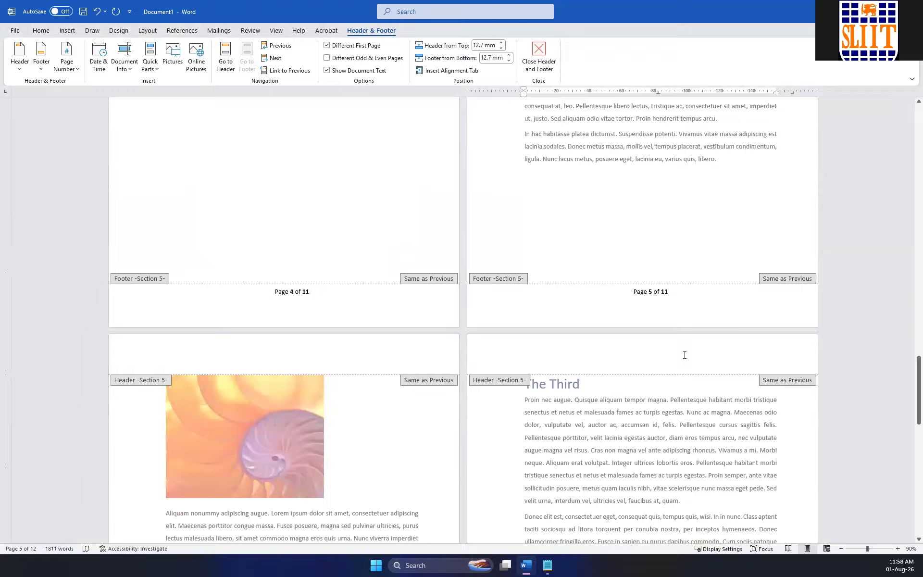
scroll(660, 336, "down", 15)
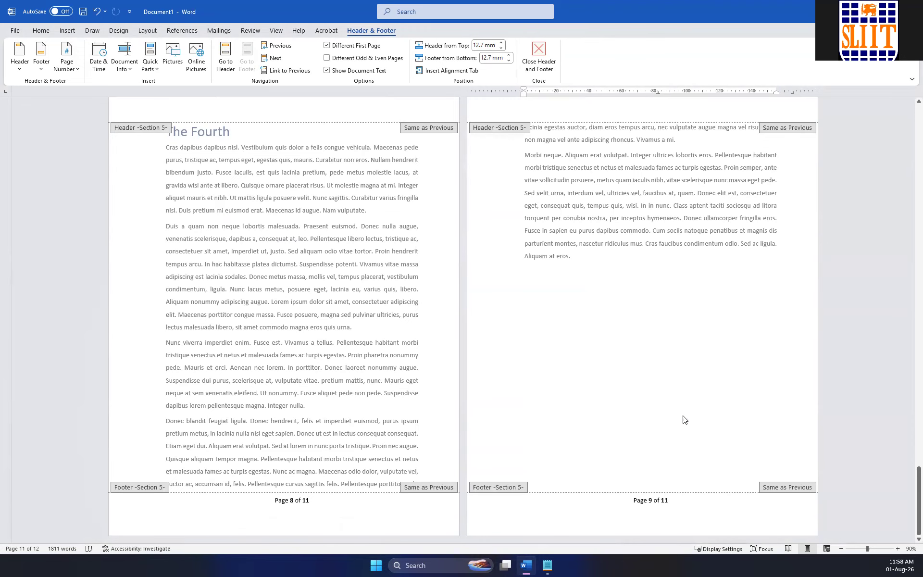
scroll(636, 409, "up", 8)
scroll(637, 409, "down", 8)
scroll(595, 390, "up", 20)
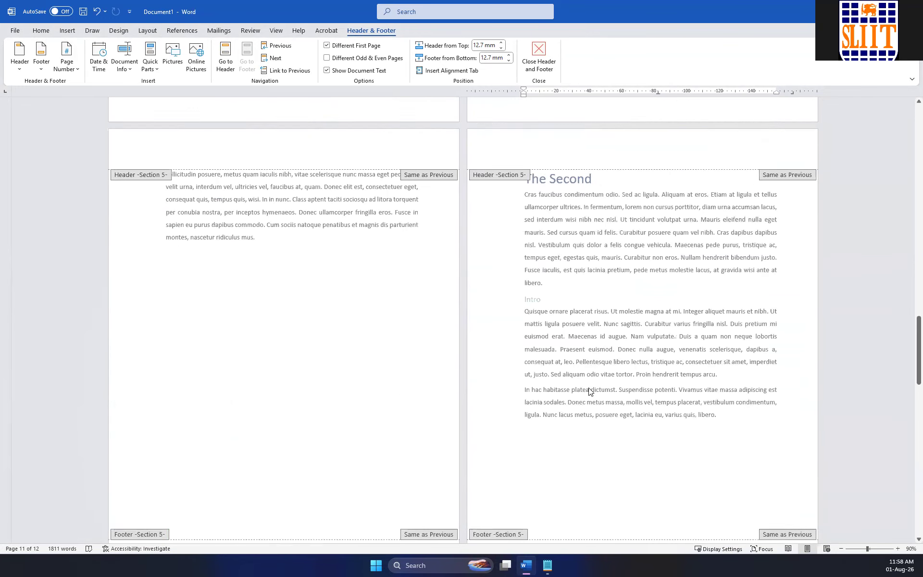
scroll(586, 388, "up", 10)
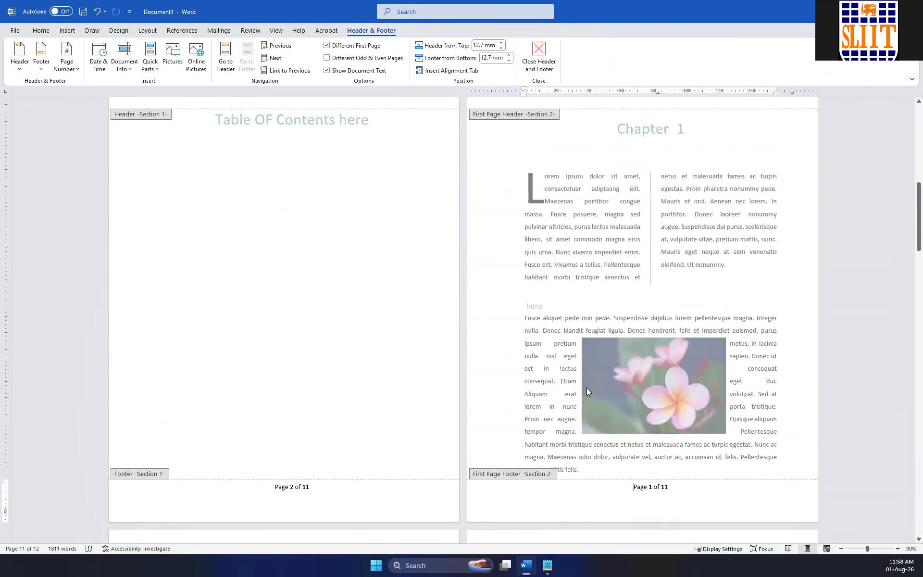
scroll(587, 388, "down", 3)
scroll(547, 349, "up", 5)
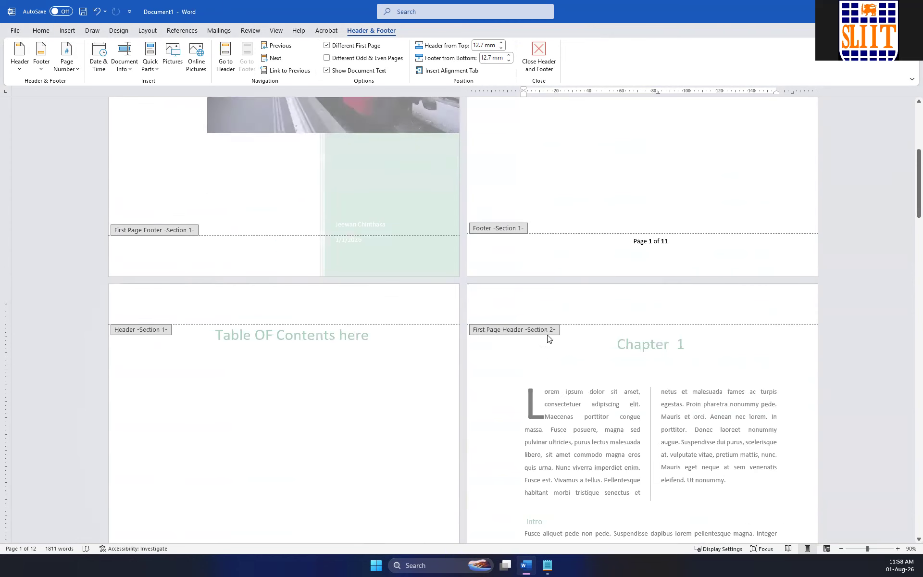
Replace the total page count in the Section 1 footer on the author message page with 9.
left_click(667, 242)
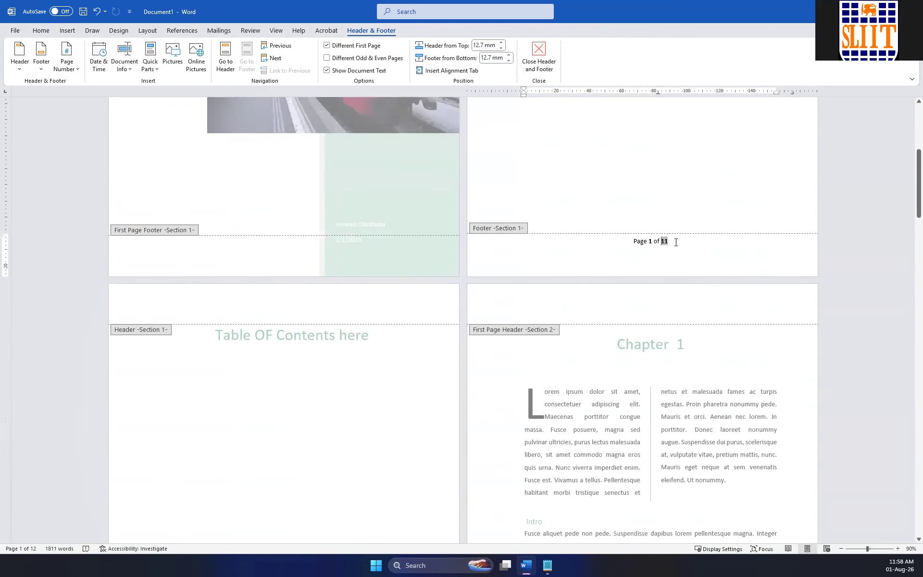
type("9")
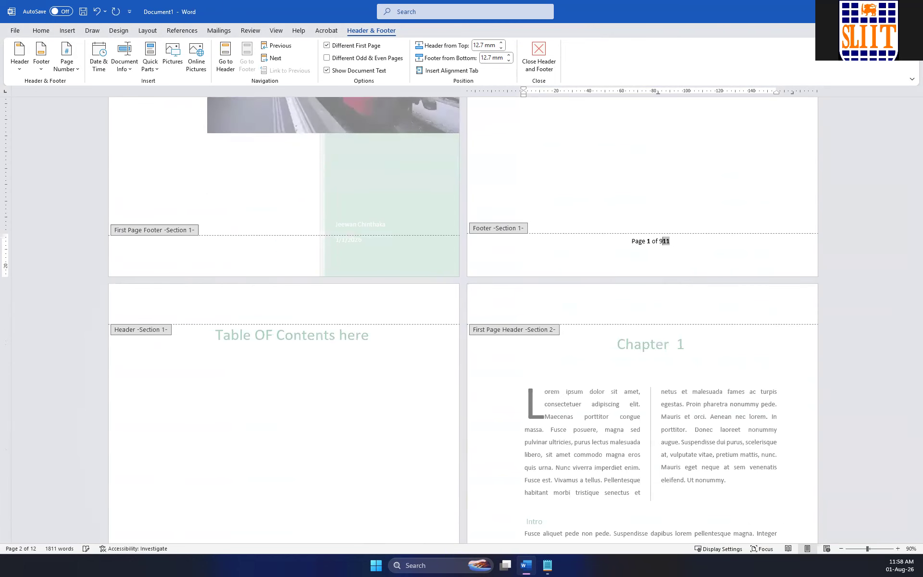
key("BackSpace")
left_click(668, 241)
key("BackSpace")
type("9")
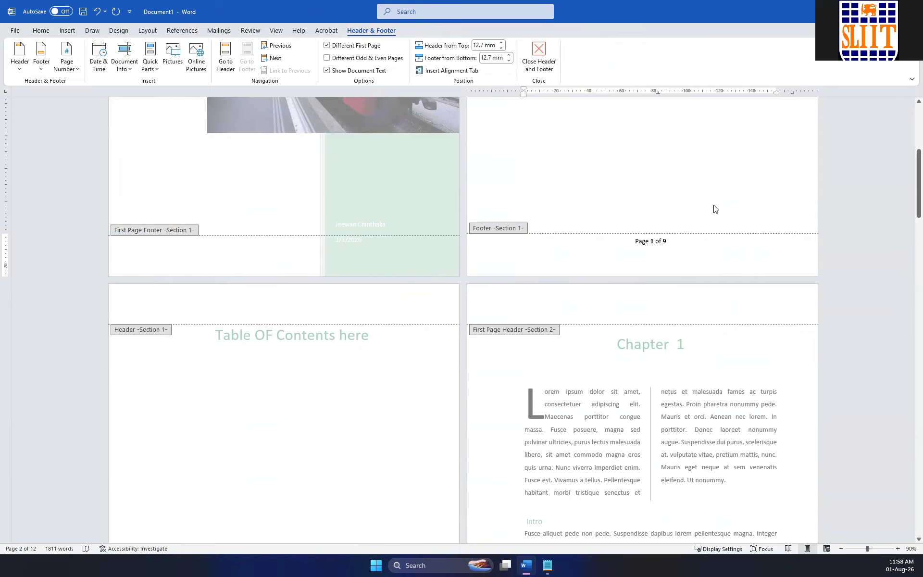
Leave footer editing and compare the page numbering on the author message, Table of Contents and Chapter 1 pages.
scroll(700, 270, "down", 7)
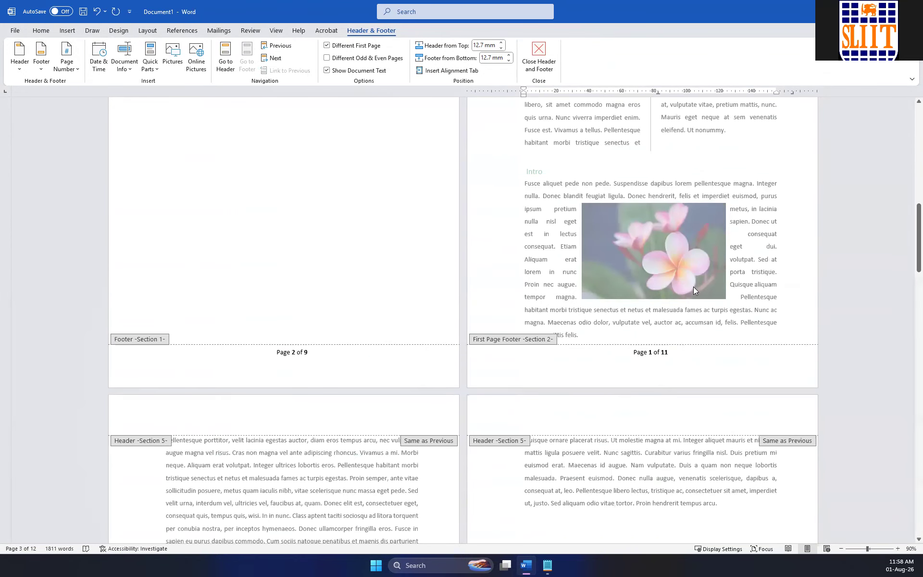
scroll(697, 280, "up", 3)
scroll(699, 240, "up", 3)
key("Escape")
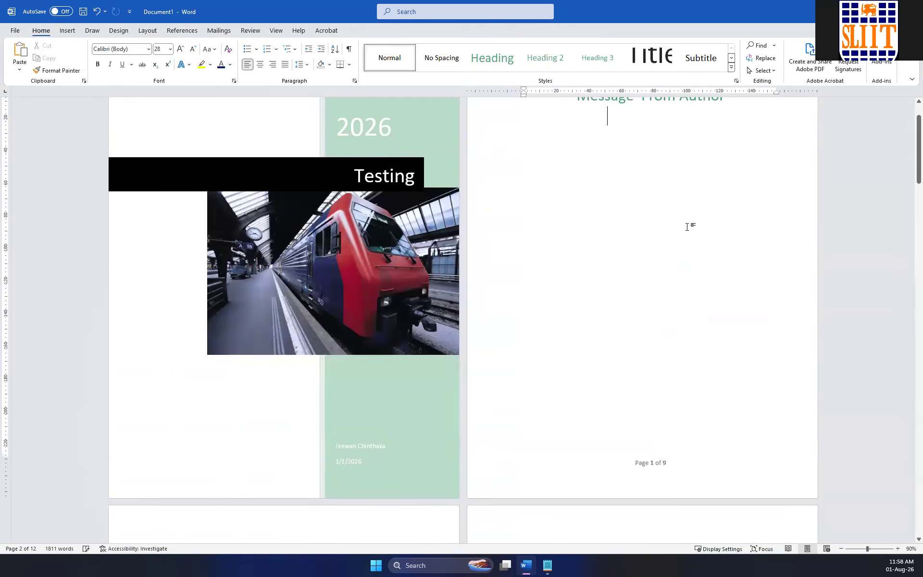
scroll(673, 298, "down", 3)
scroll(668, 303, "down", 5)
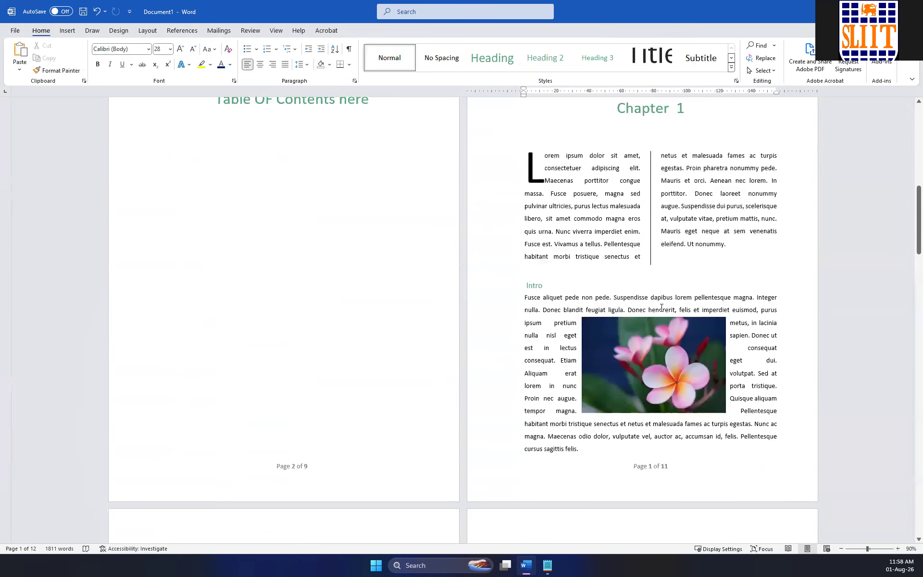
scroll(642, 311, "up", 9)
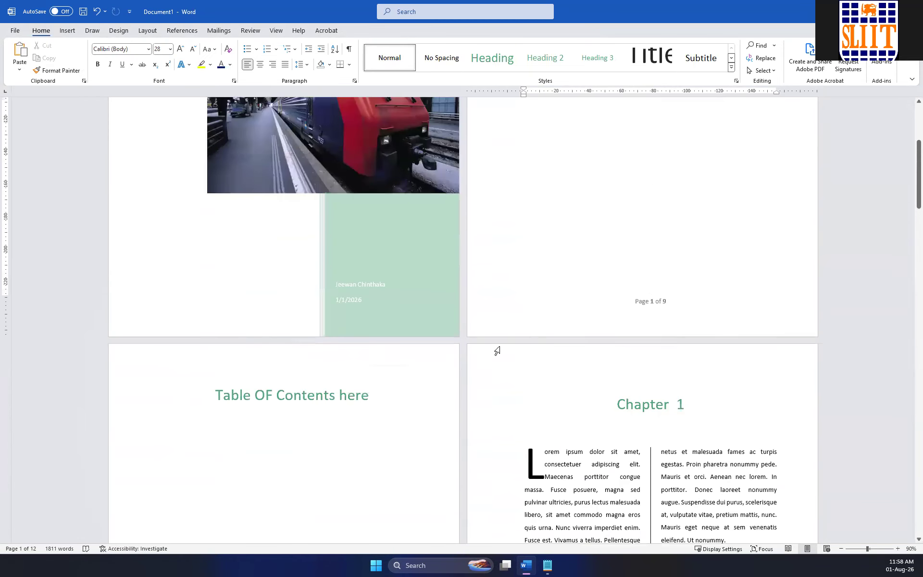
scroll(539, 340, "down", 3)
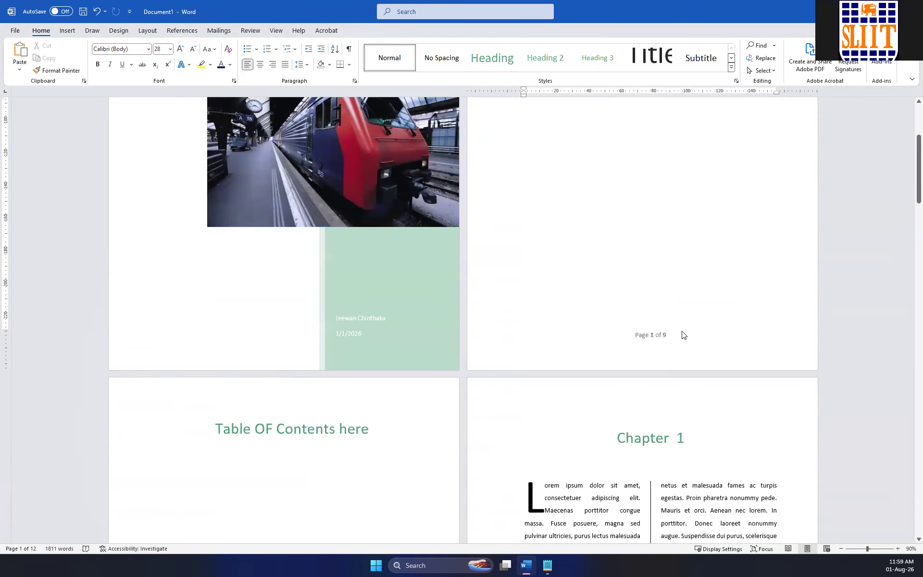
scroll(684, 335, "down", 5)
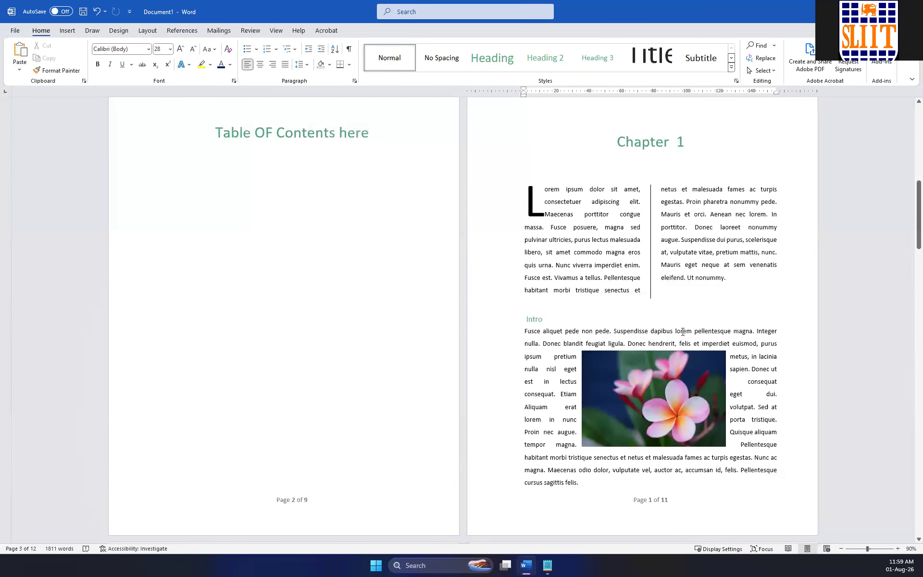
Replace the total page count in the Chapter 1 page footer with 9 and return to the body text.
scroll(654, 413, "down", 1)
double_click(680, 423)
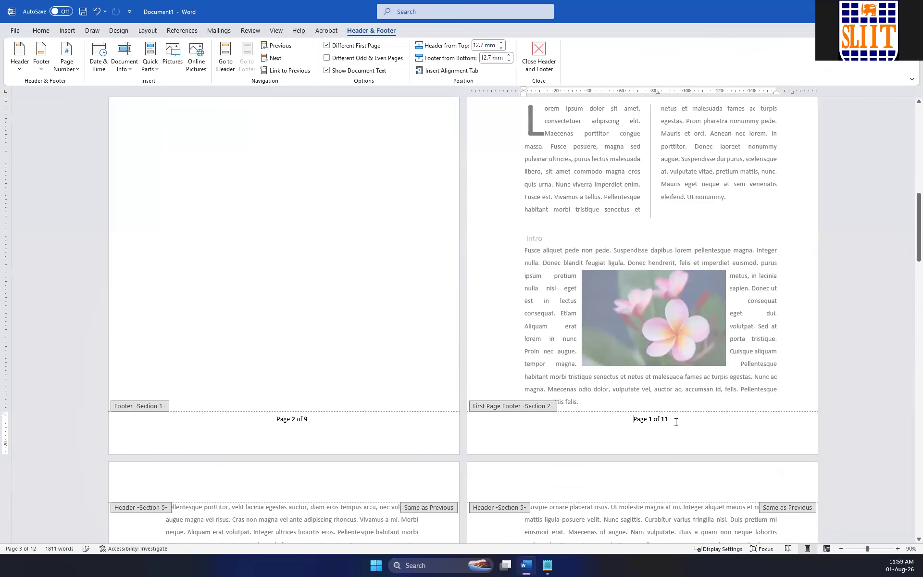
scroll(661, 403, "up", 2)
scroll(653, 368, "down", 2)
left_click(673, 418)
double_click(666, 413)
type("9")
double_click(750, 405)
Examine the footer page numbers through to the last page and back across the front matter and Chapter 1.
scroll(720, 403, "down", 10)
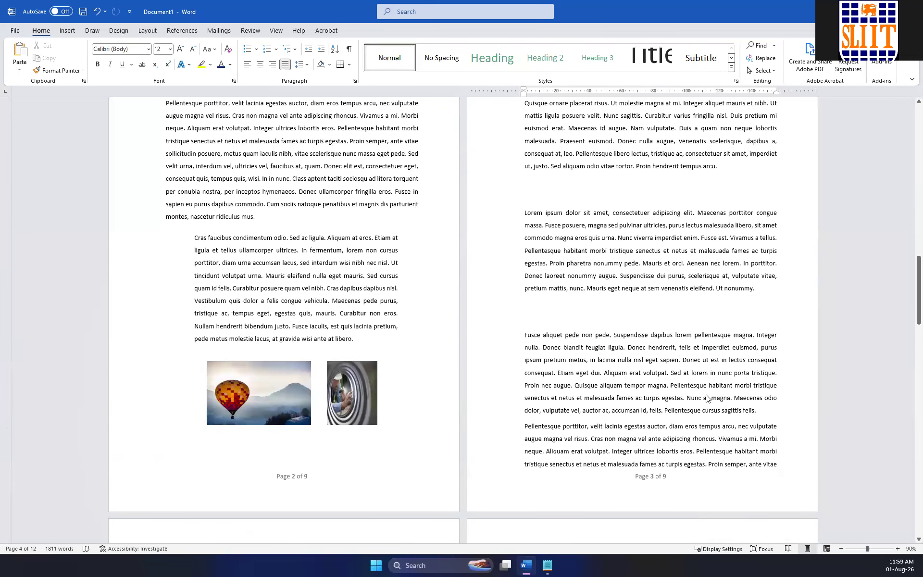
scroll(707, 395, "down", 15)
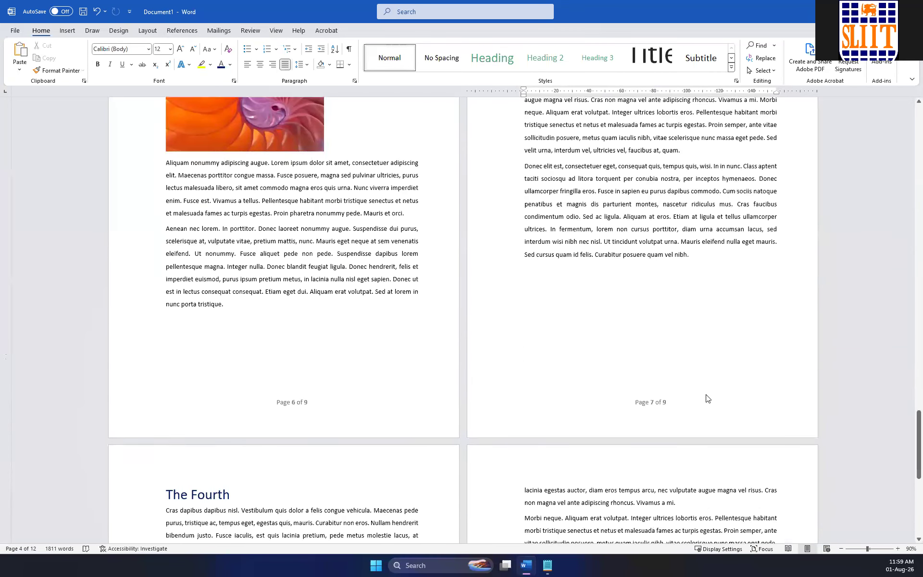
scroll(649, 503, "down", 1)
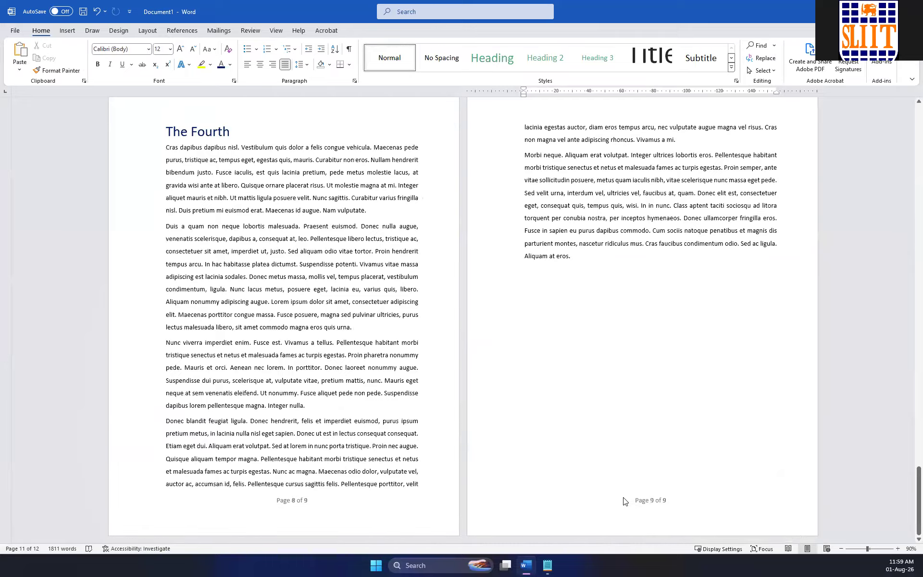
scroll(662, 492, "up", 15)
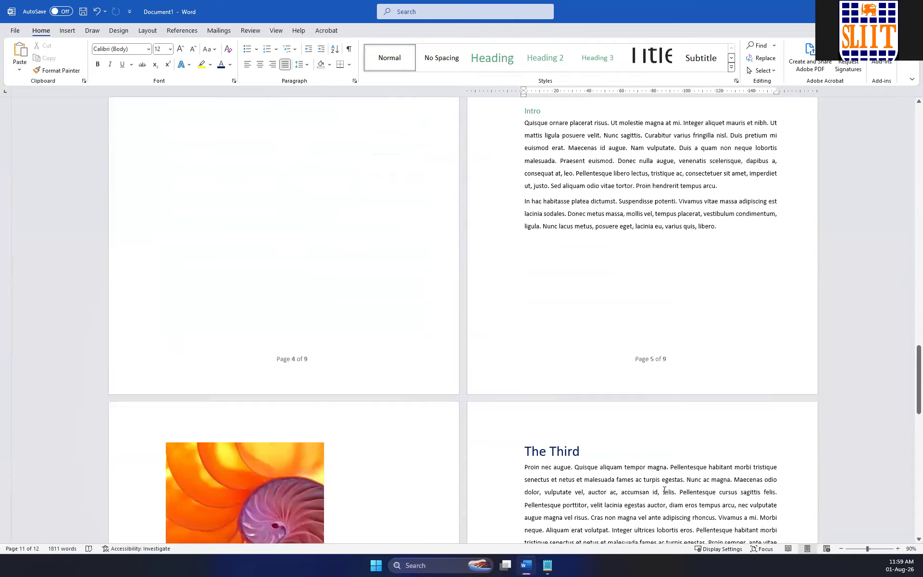
scroll(662, 488, "up", 15)
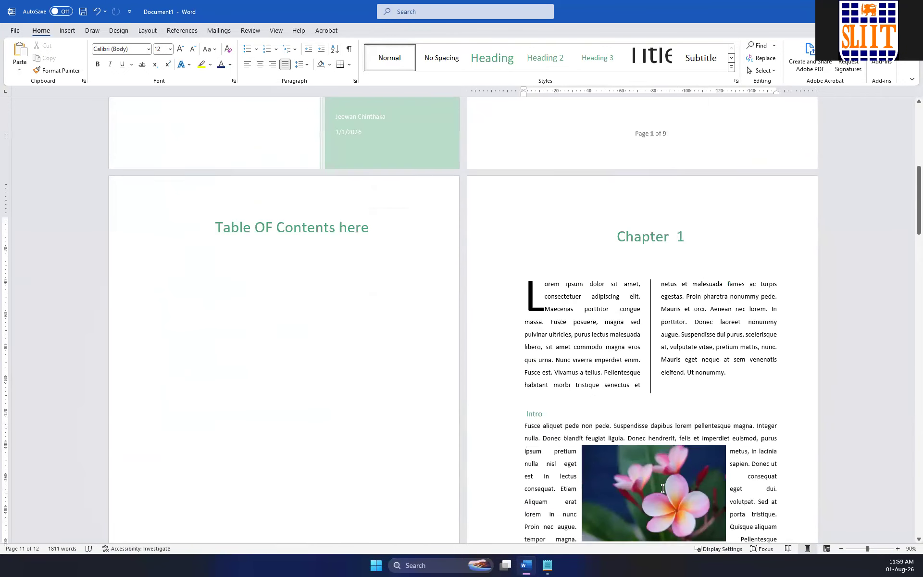
scroll(662, 489, "up", 8)
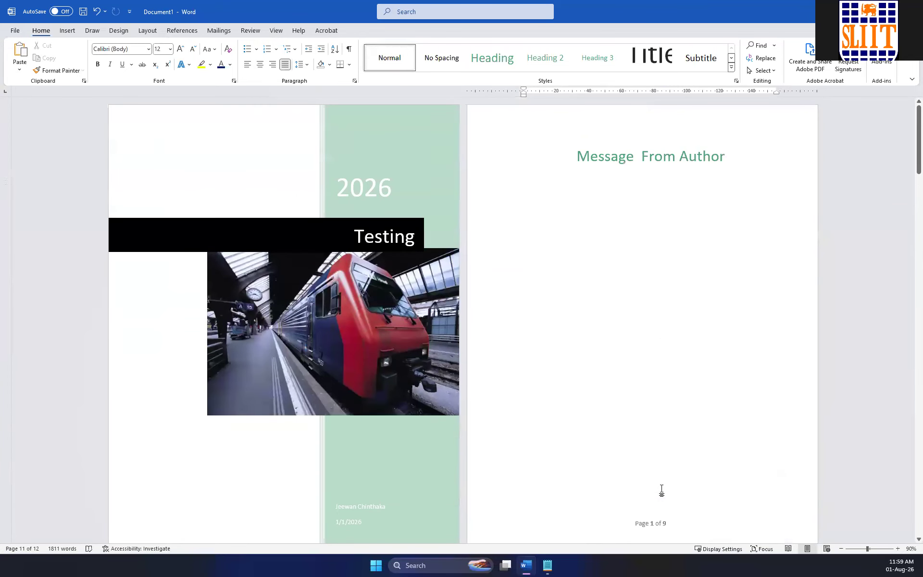
scroll(661, 489, "down", 2)
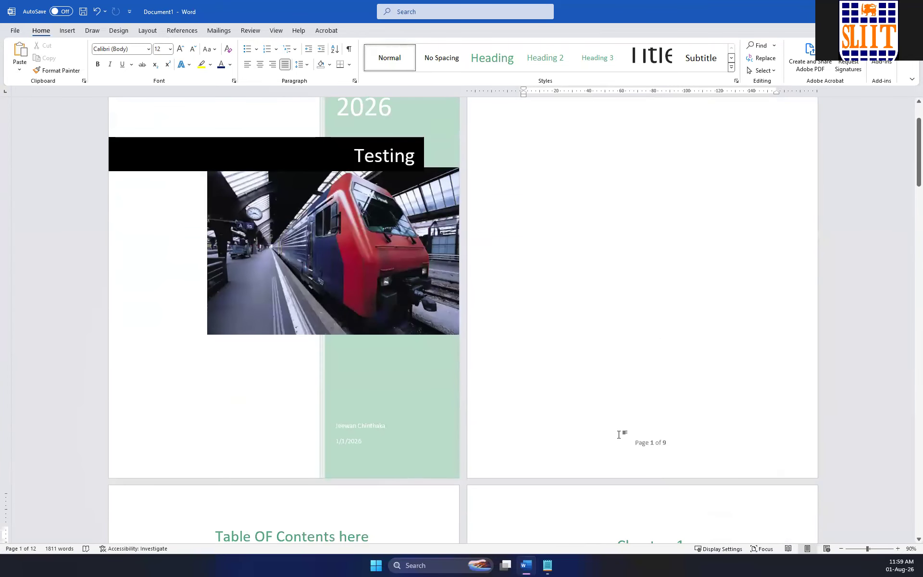
scroll(617, 434, "down", 2)
scroll(634, 423, "up", 4)
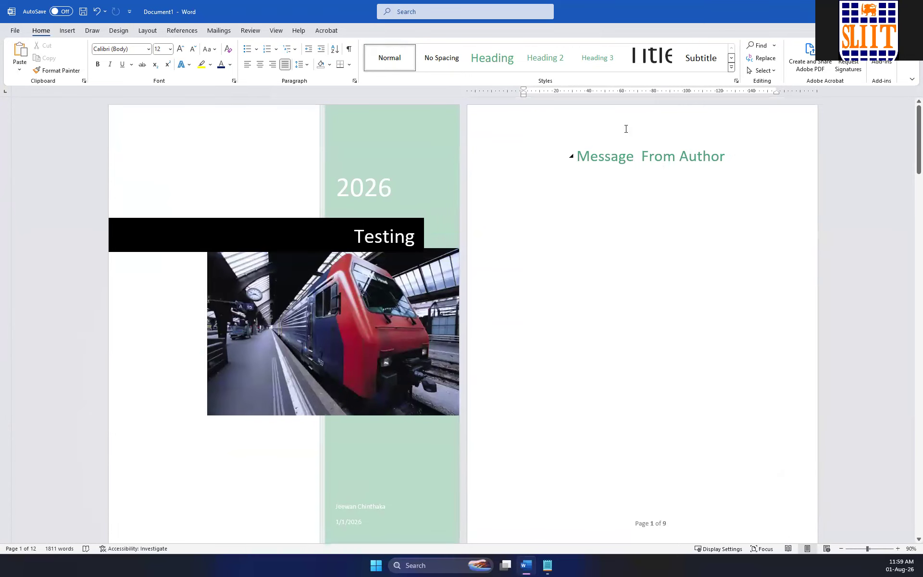
scroll(639, 211, "down", 3)
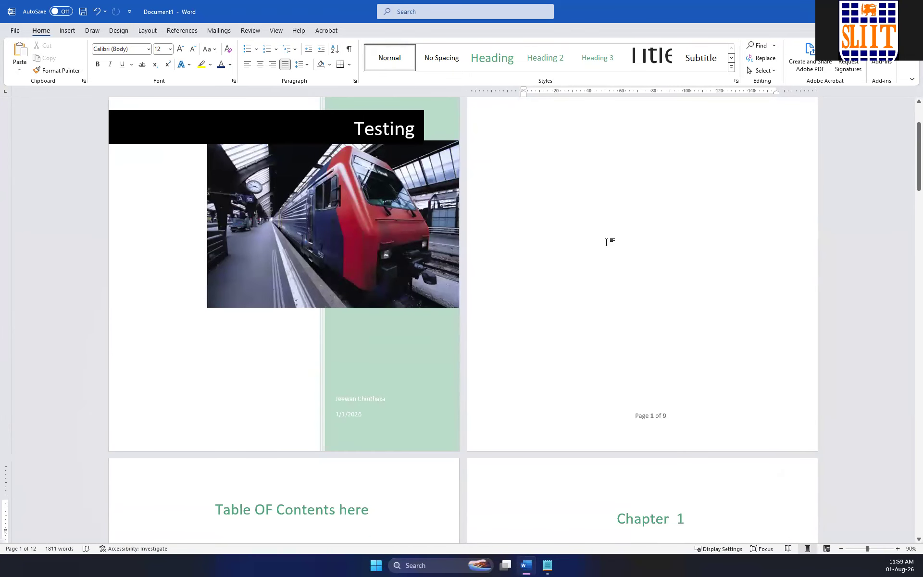
scroll(608, 242, "down", 7)
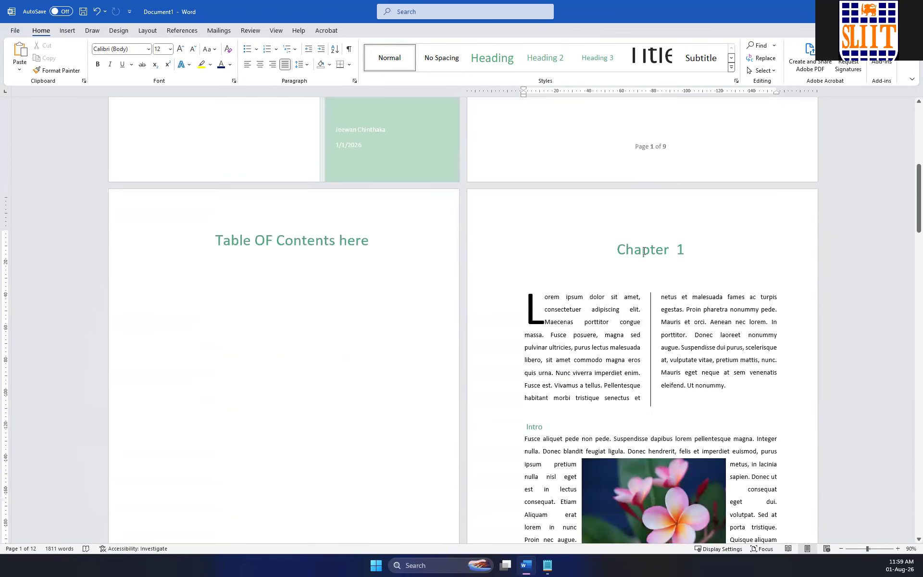
scroll(397, 269, "down", 8)
scroll(490, 305, "up", 8)
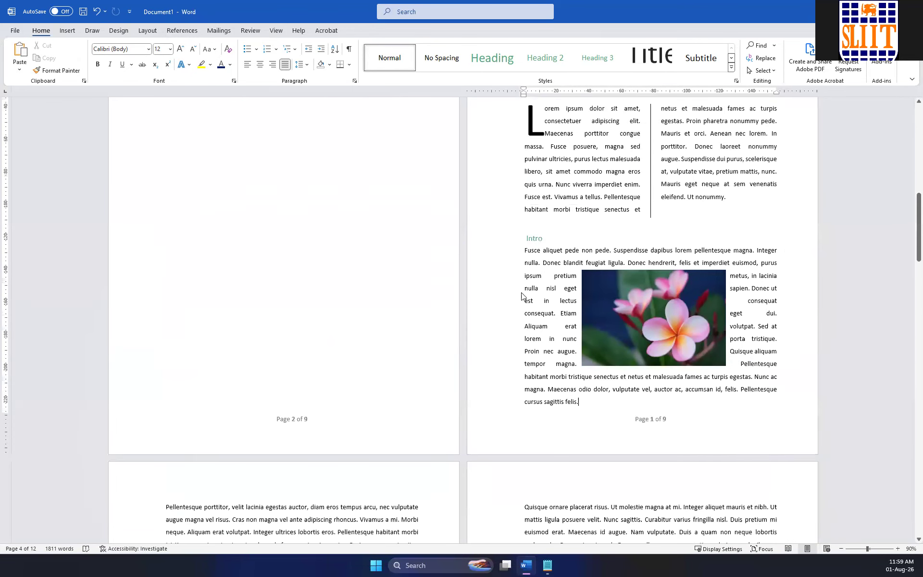
Replace the Section 1 footer page number on the author message page with the Brackets 1 style.
scroll(613, 257, "up", 3)
left_click(656, 258)
double_click(655, 258)
left_click(669, 256)
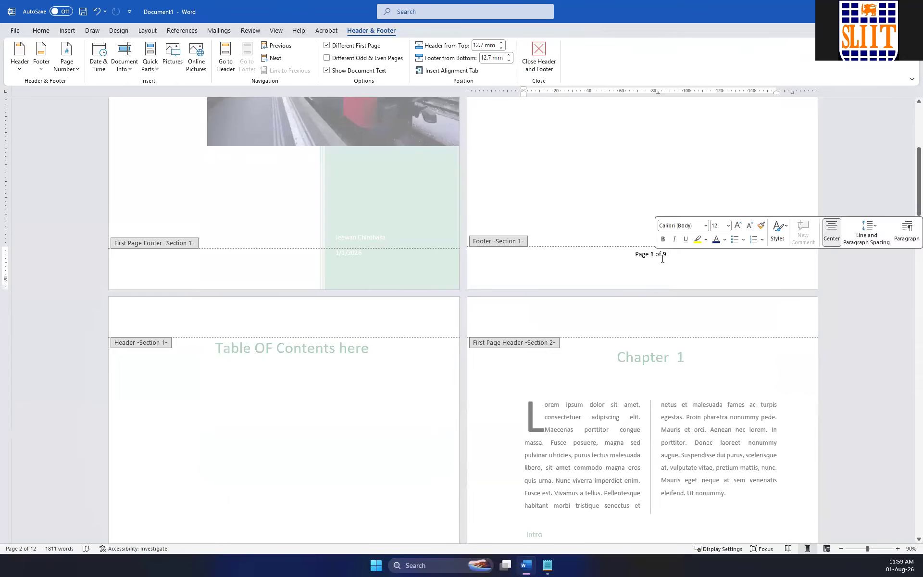
scroll(319, 371, "down", 4)
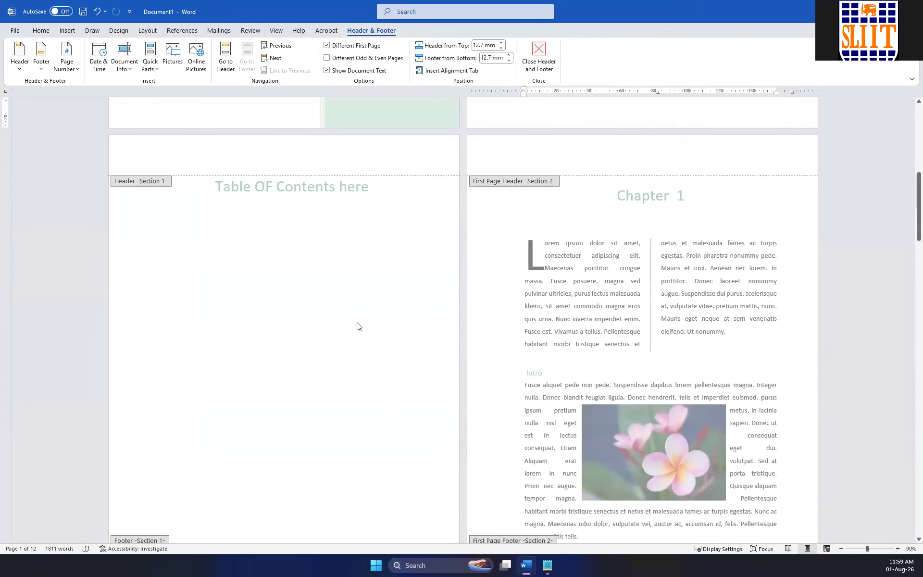
left_click(64, 68)
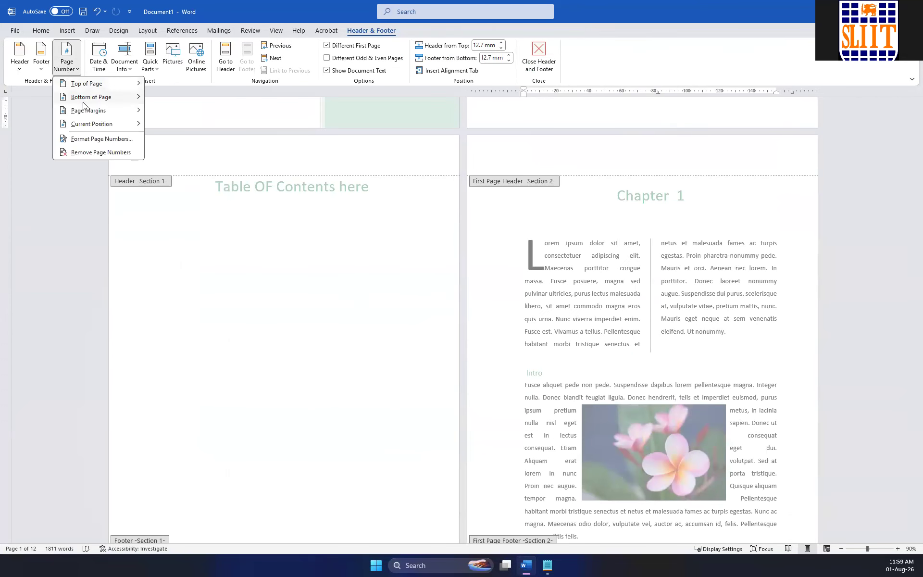
mouse_move(94, 99)
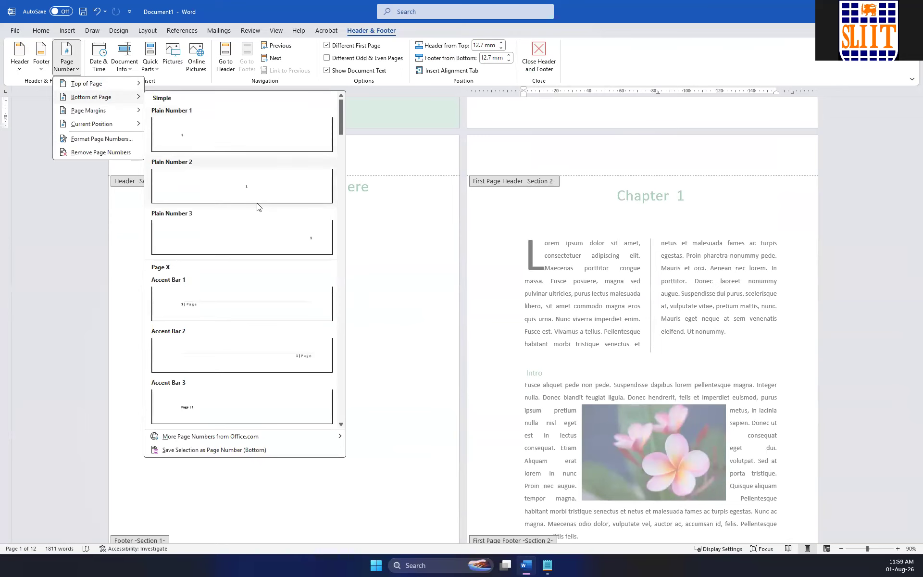
scroll(264, 229, "down", 5)
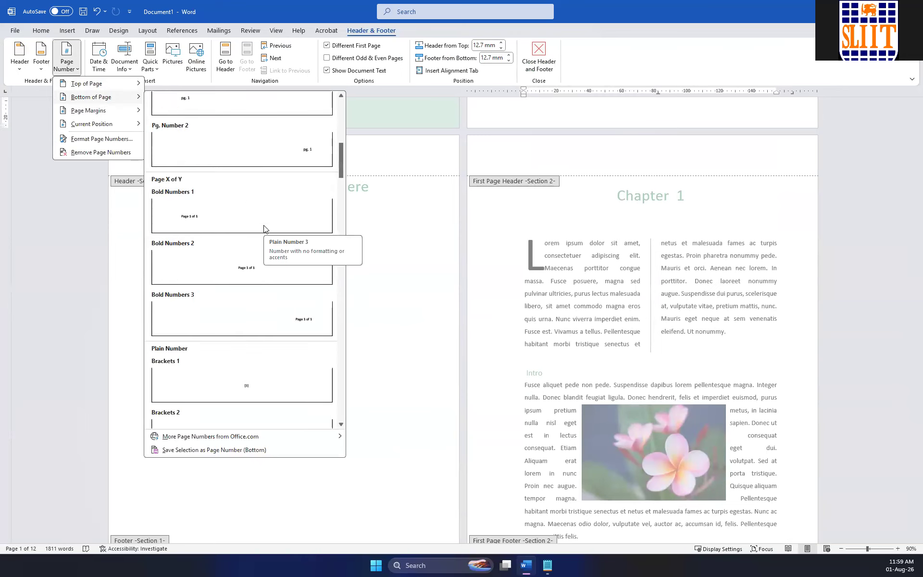
left_click(236, 375)
scroll(395, 302, "up", 2)
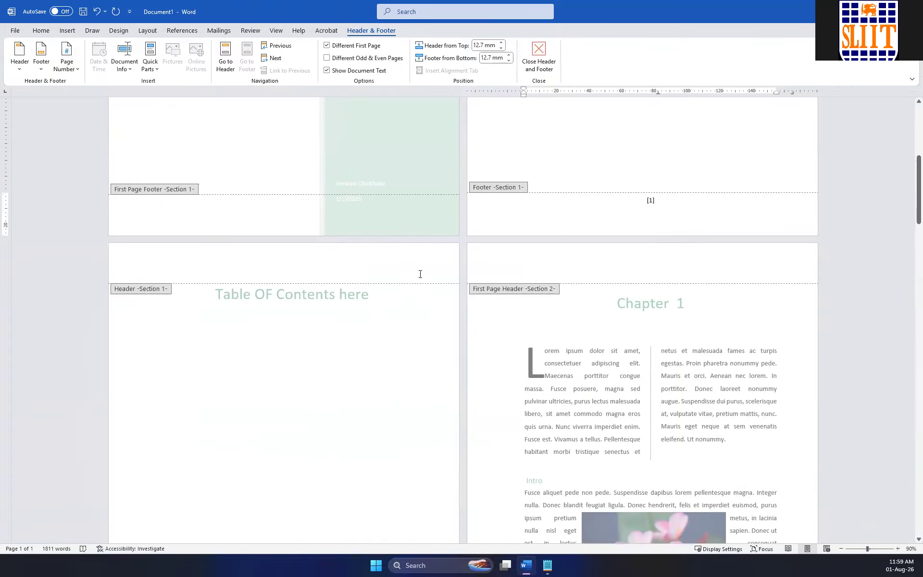
Set the number format of the Section 1 page numbers to lowercase Roman numerals (i, ii, iii).
left_click(67, 69)
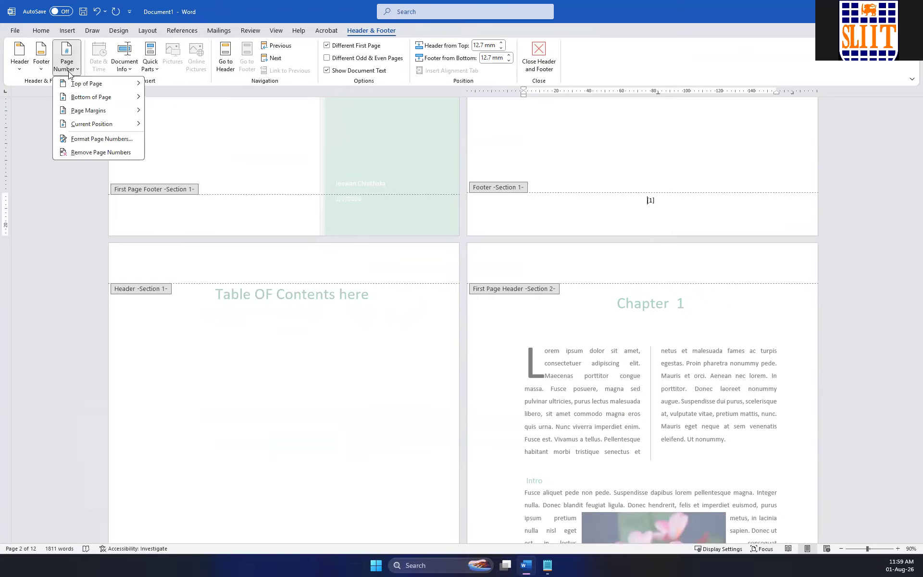
left_click(99, 138)
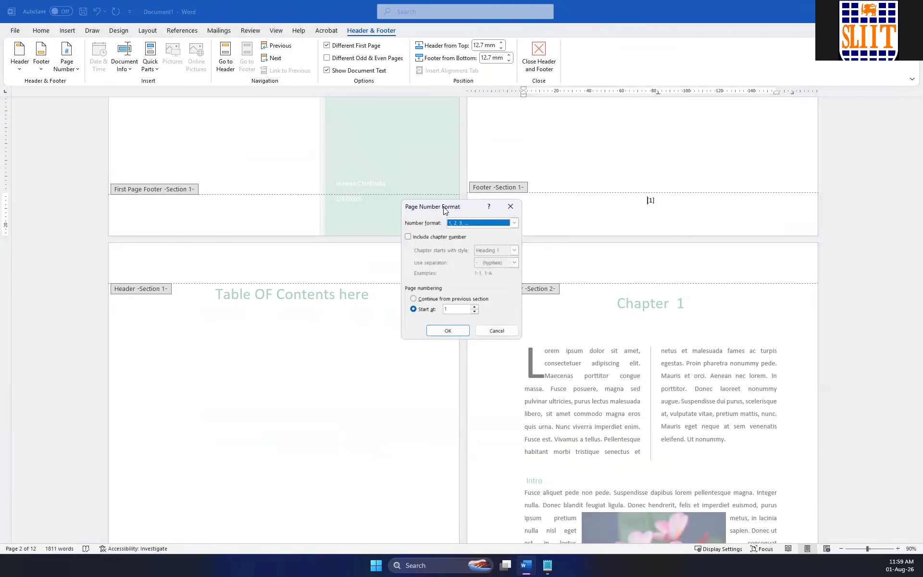
left_click(514, 222)
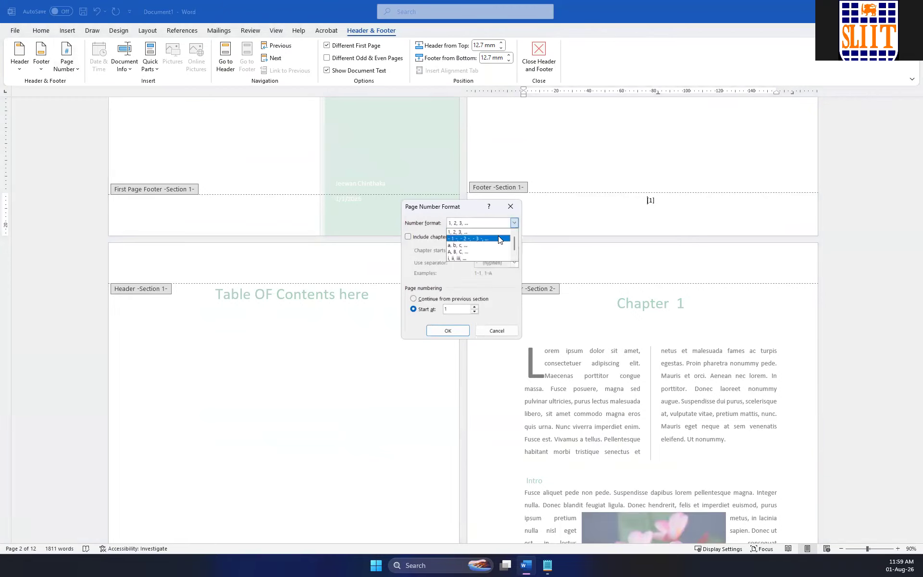
left_click(475, 258)
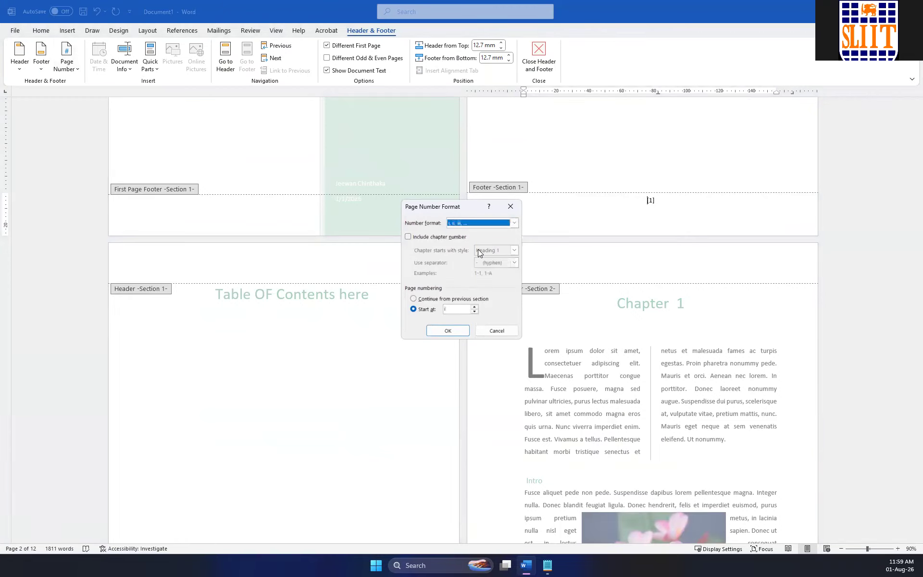
left_click(446, 331)
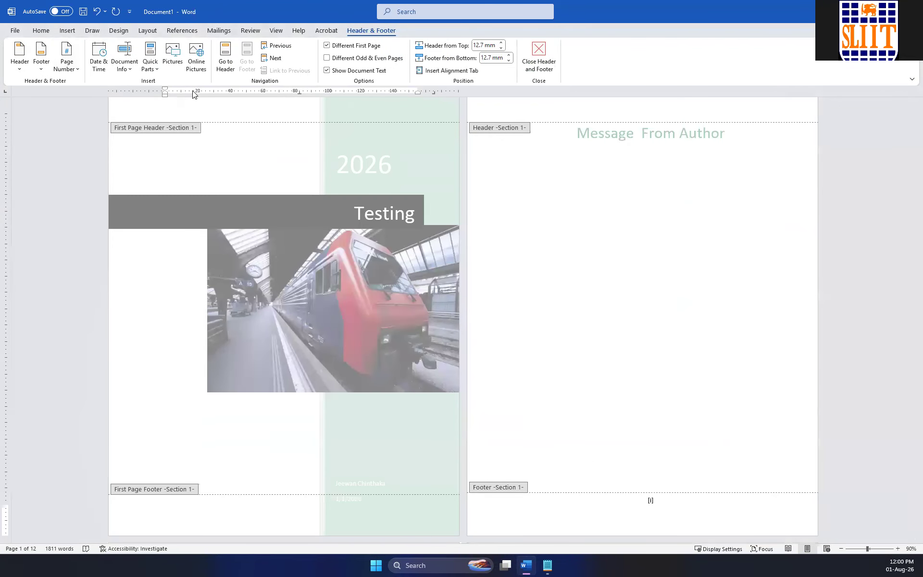
Insert a Large Color 2 page number in the cover page's first-page footer.
left_click(67, 64)
mouse_move(91, 96)
scroll(264, 240, "down", 10)
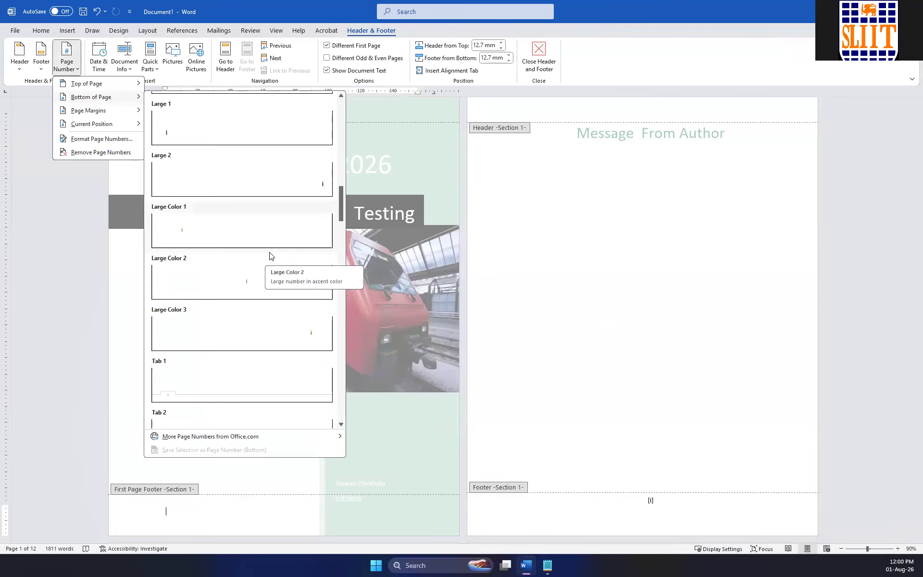
left_click(256, 275)
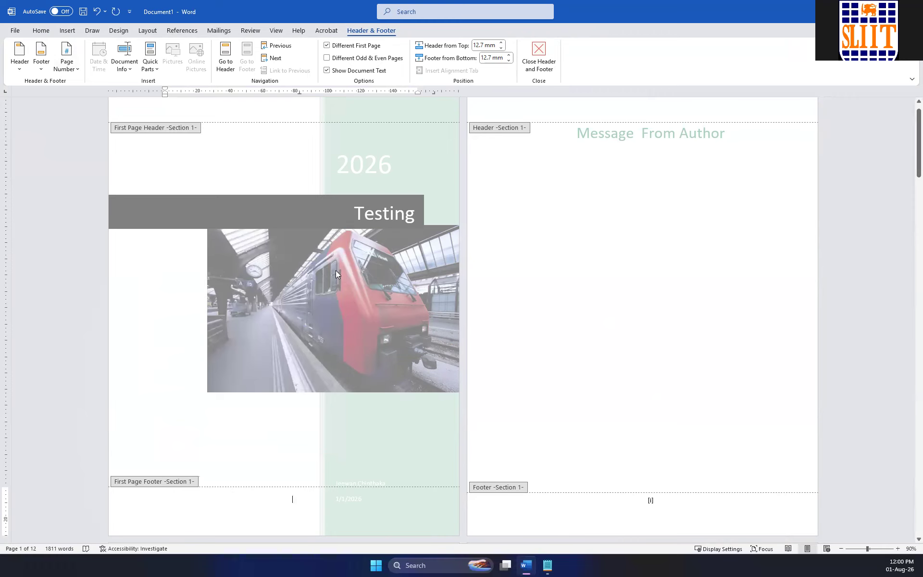
left_click(69, 77)
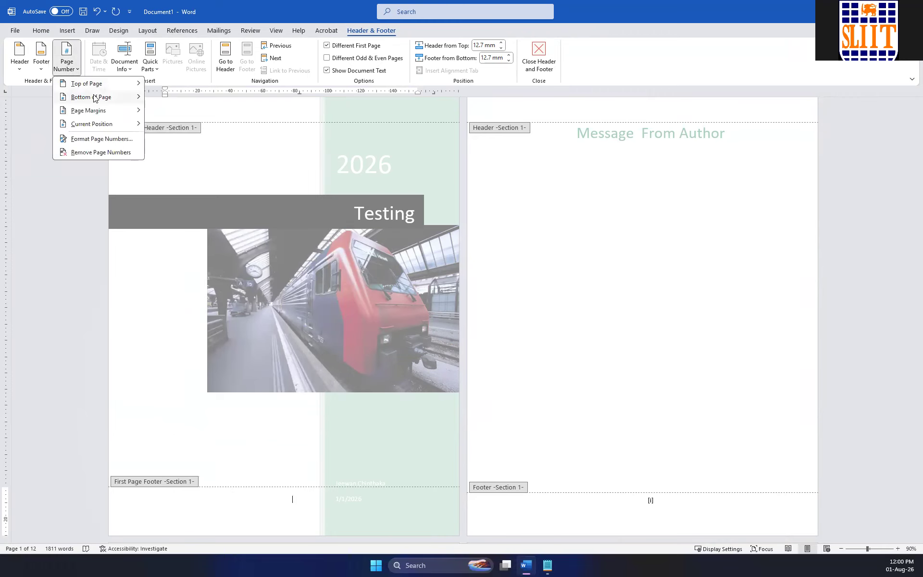
mouse_move(105, 103)
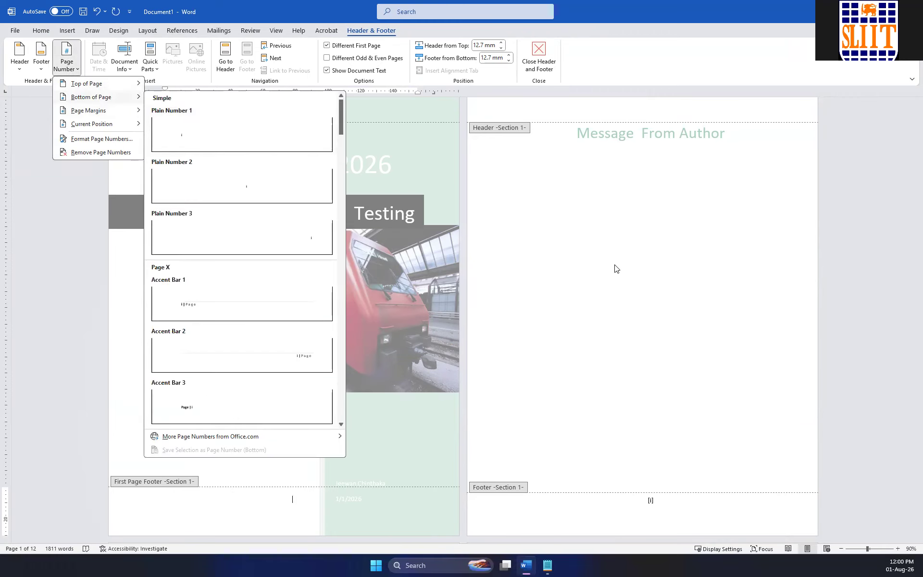
left_click(615, 269)
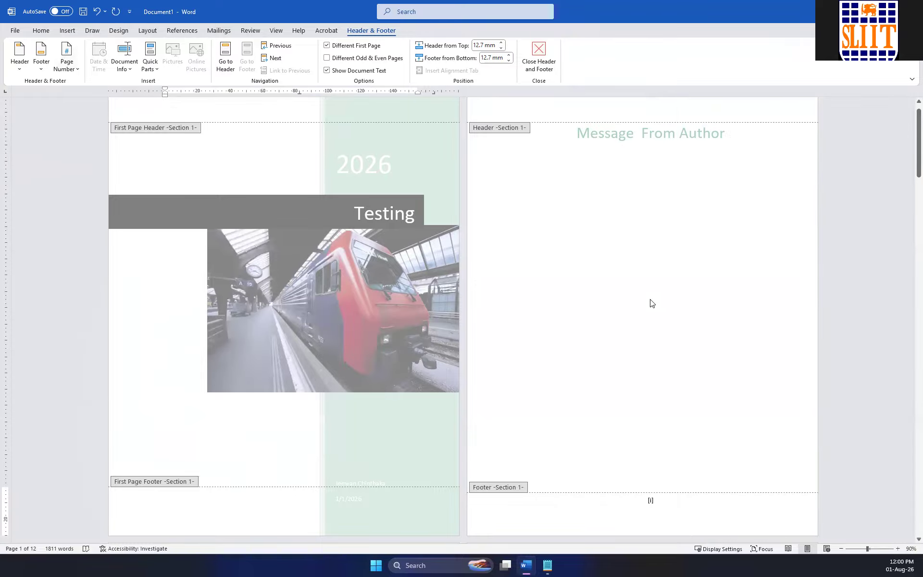
scroll(646, 299, "down", 8)
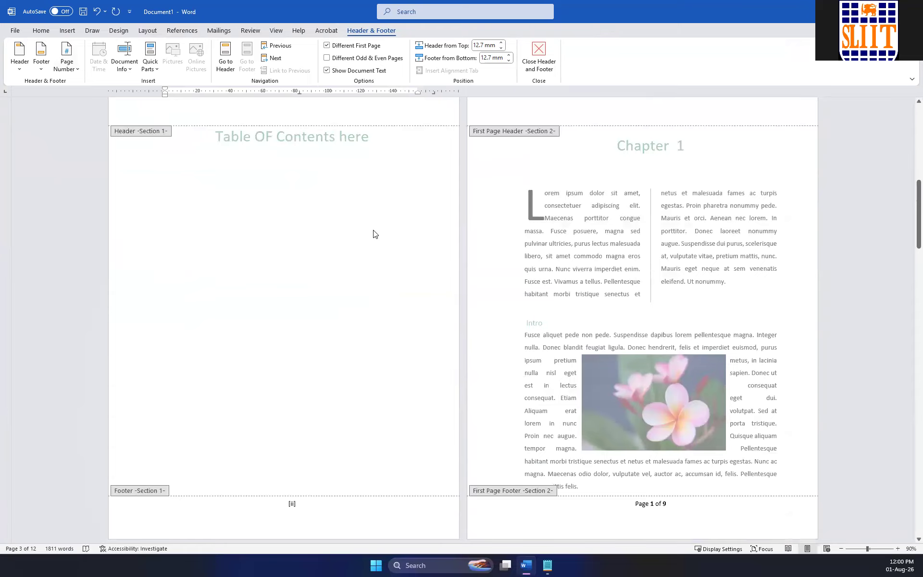
Try to replace the Section 1 footer page number with a plain number style from the bottom-of-page gallery.
left_click(67, 60)
mouse_move(95, 98)
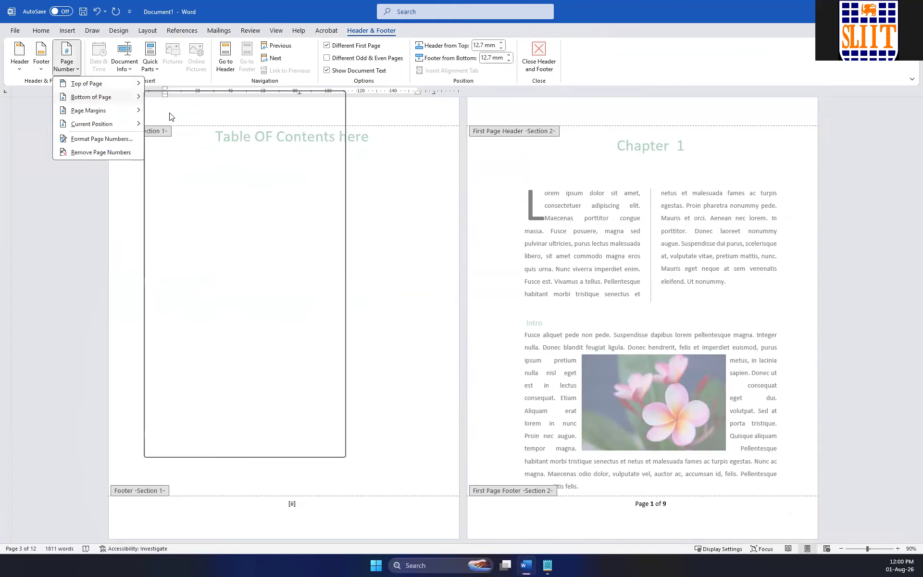
scroll(246, 262, "down", 5)
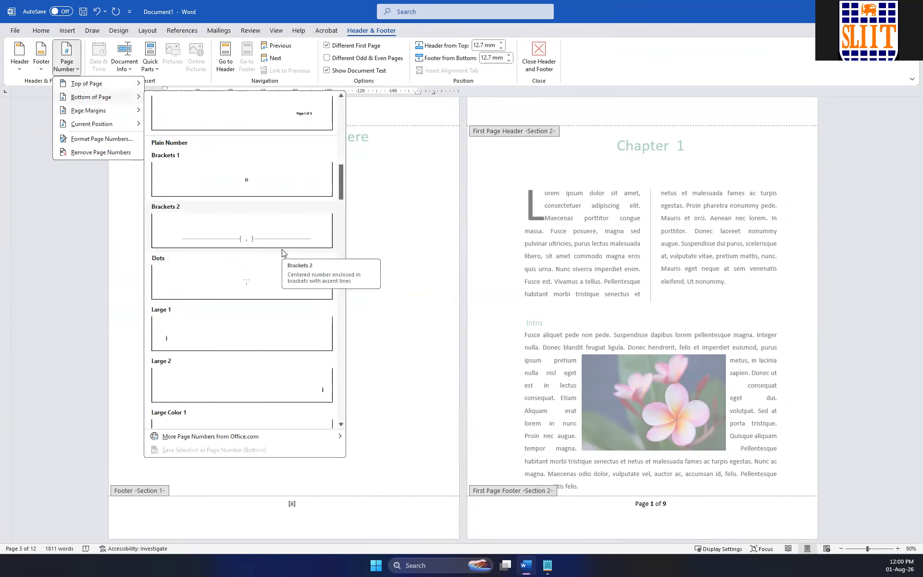
scroll(284, 253, "down", 4)
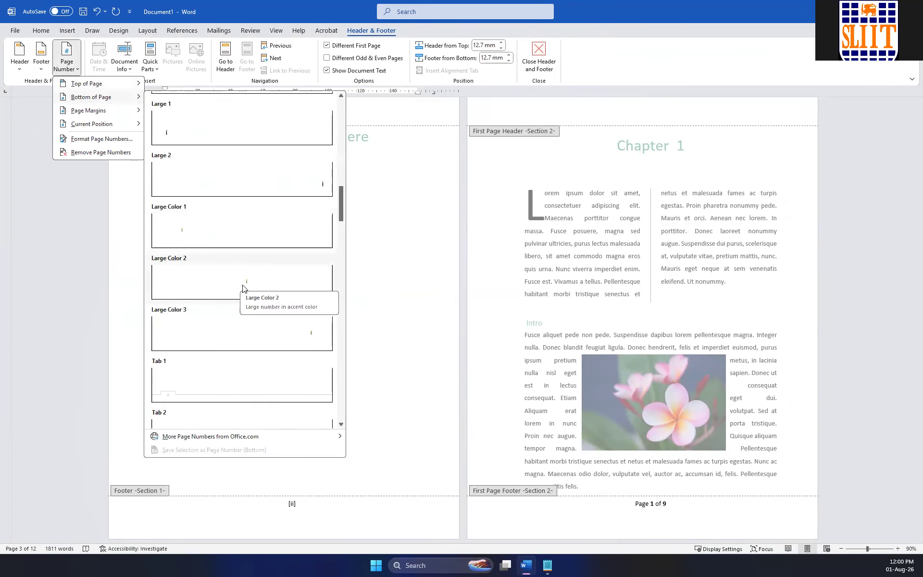
scroll(276, 293, "down", 6)
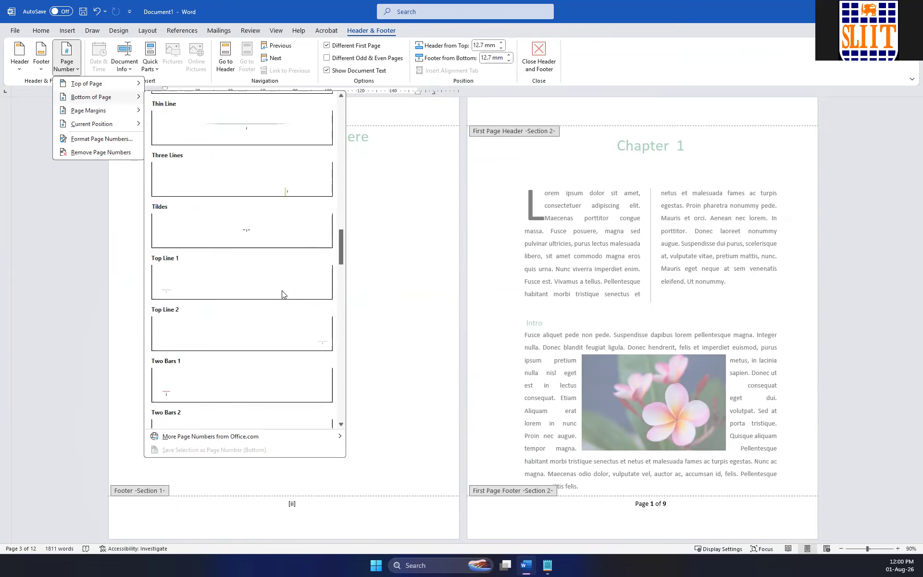
scroll(283, 294, "down", 10)
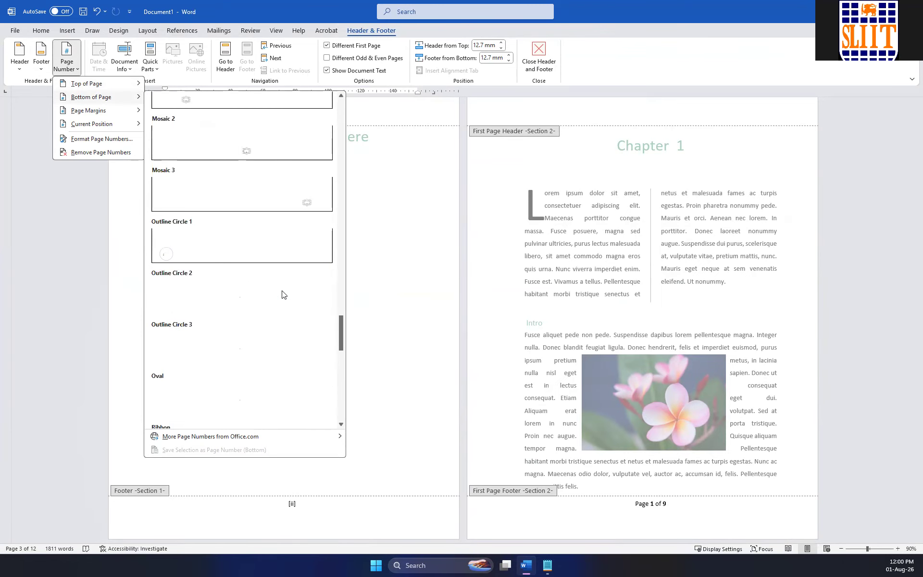
scroll(283, 294, "down", 10)
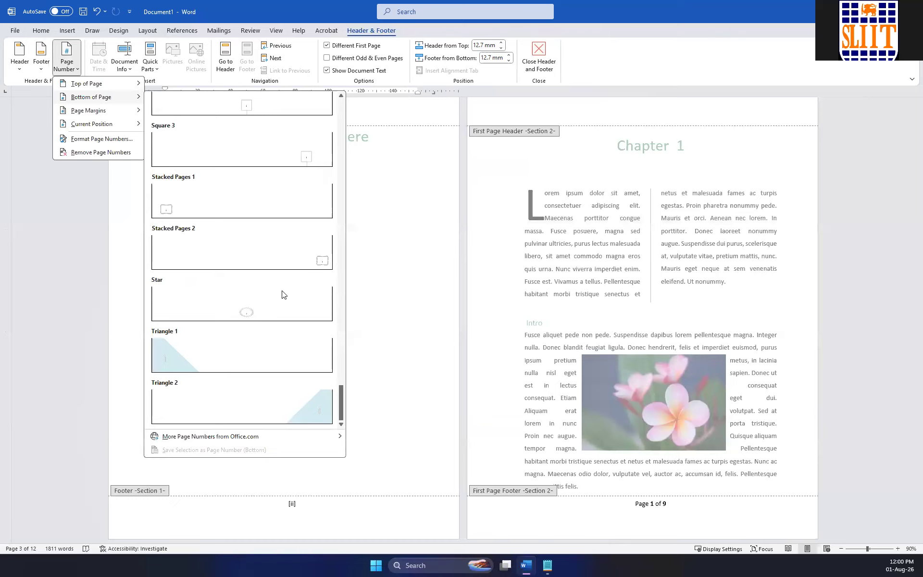
scroll(283, 294, "up", 20)
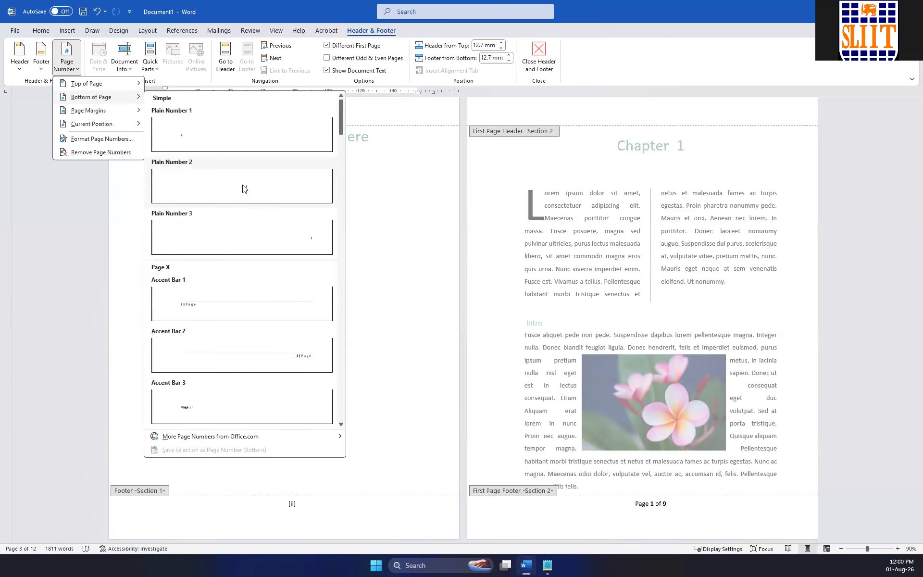
left_click(242, 188)
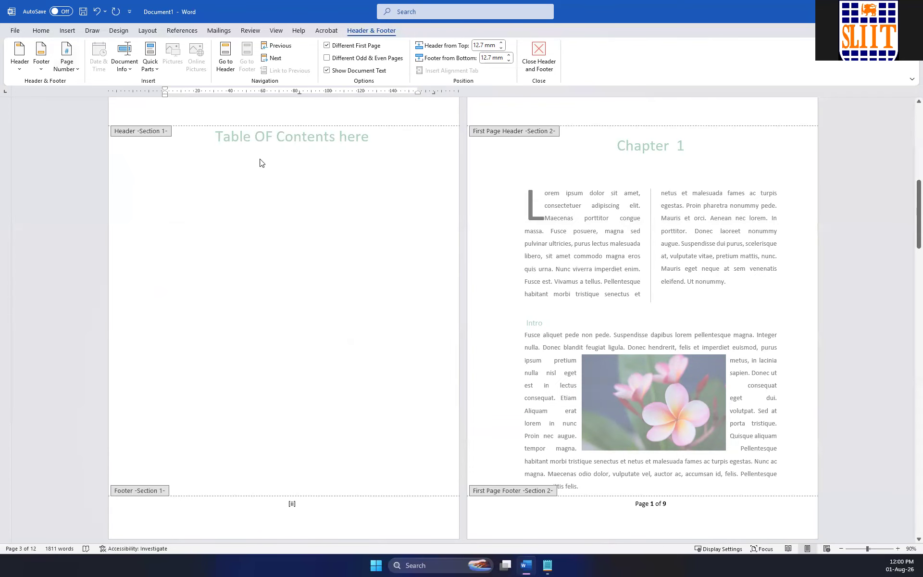
left_click(76, 73)
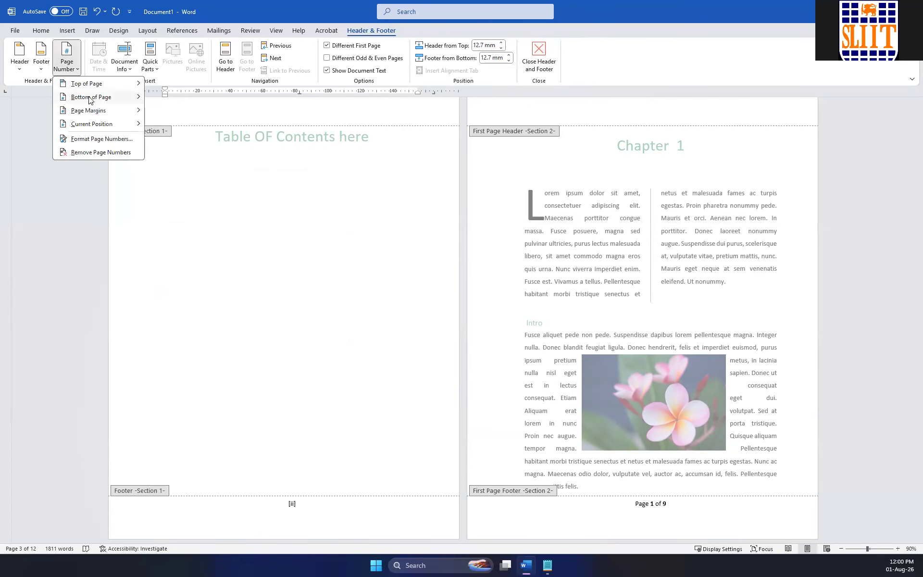
left_click(577, 150)
Replace the Section 1 footer page number on the author message page with the Plain Number 2 style and close the footer.
scroll(481, 211, "up", 10)
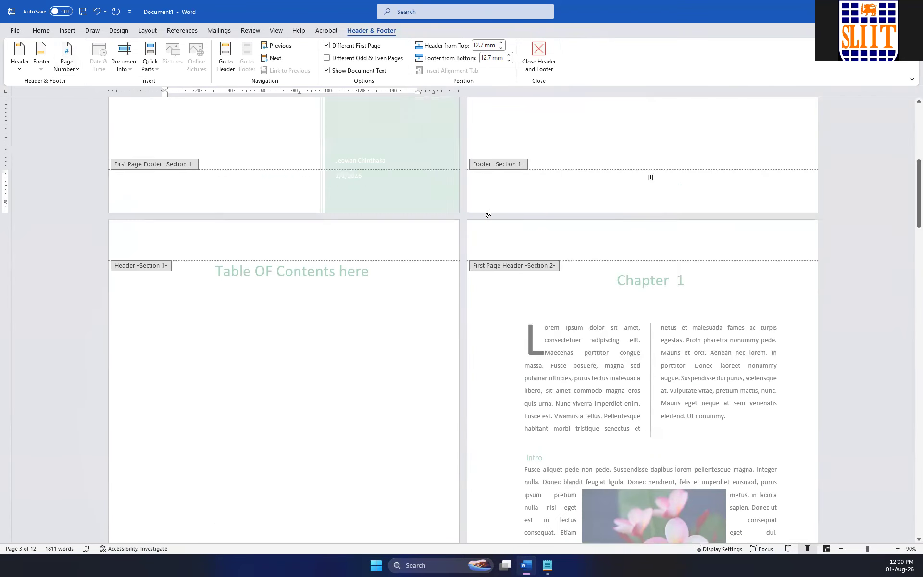
double_click(642, 210)
scroll(662, 218, "down", 3)
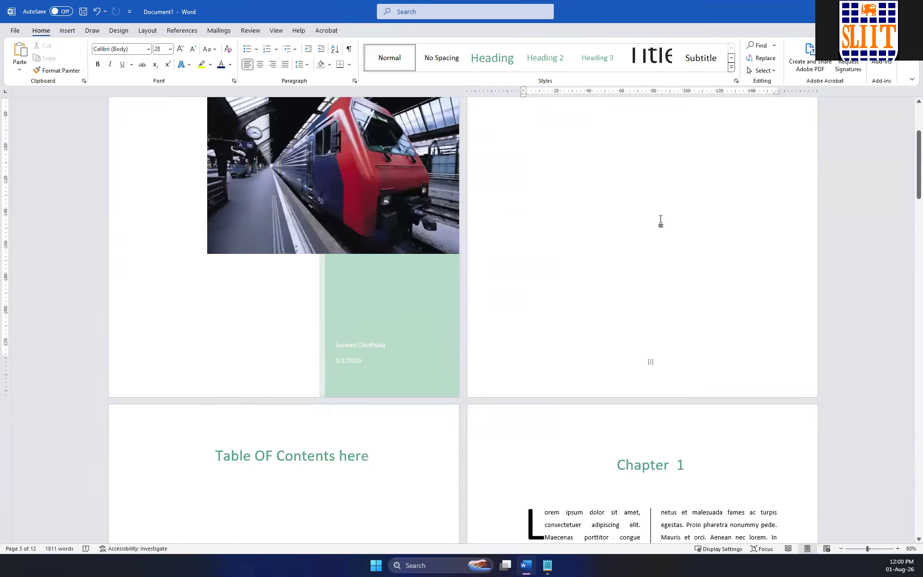
double_click(660, 364)
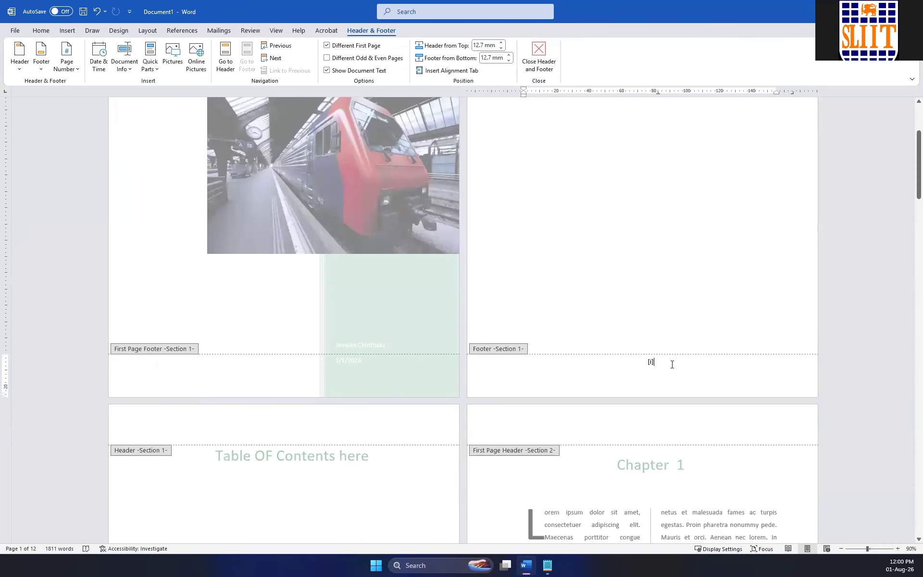
left_click(68, 71)
mouse_move(96, 97)
left_click(240, 188)
double_click(655, 293)
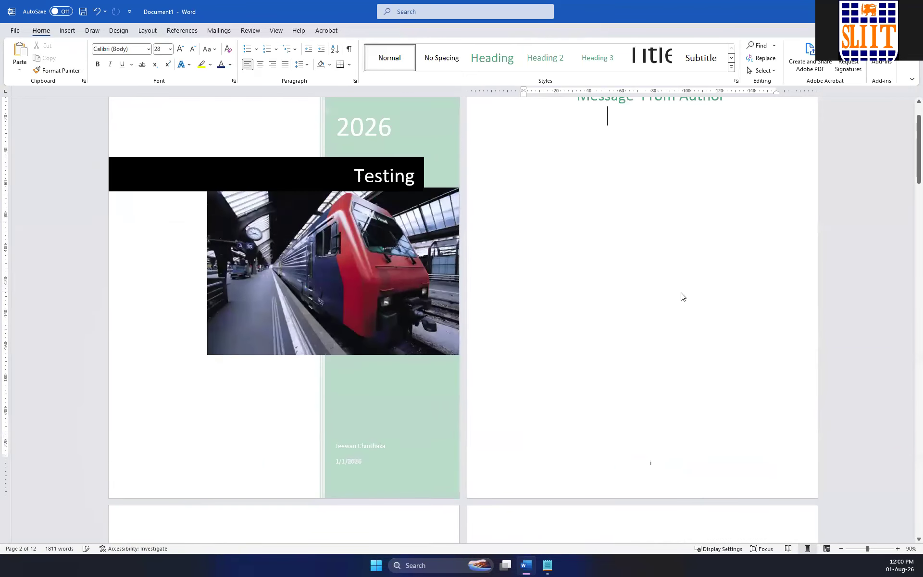
Examine the footer page numbers from the cover and author message pages through the table of contents to Chapter 1.
scroll(661, 298, "down", 5)
scroll(651, 299, "down", 3)
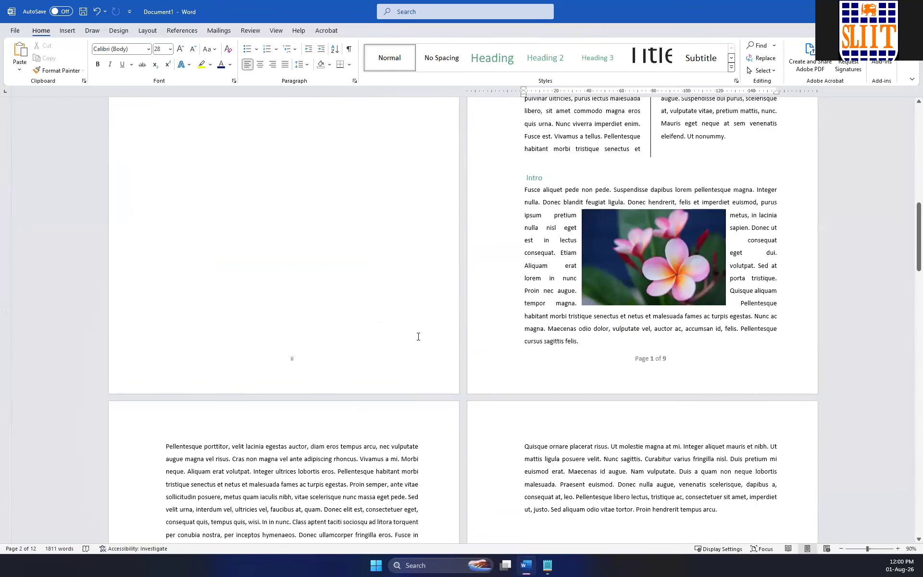
scroll(314, 339, "up", 11)
scroll(610, 326, "down", 3)
scroll(529, 338, "down", 3)
scroll(532, 334, "up", 7)
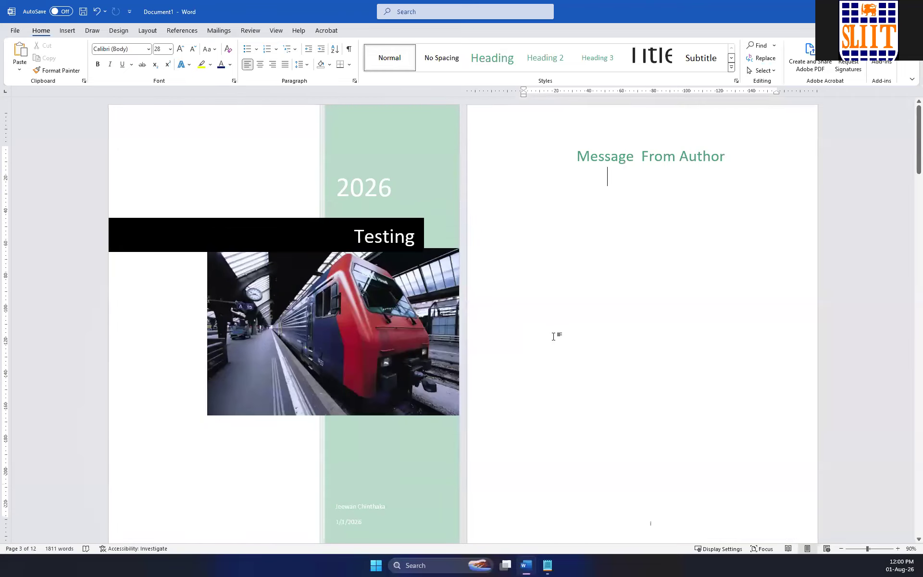
scroll(379, 307, "down", 13)
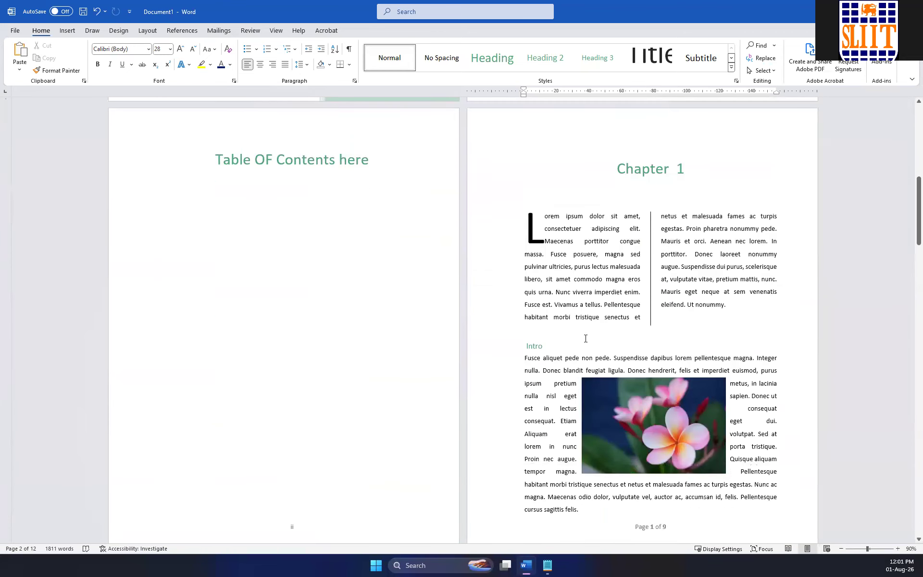
scroll(586, 342, "down", 3)
scroll(584, 336, "up", 16)
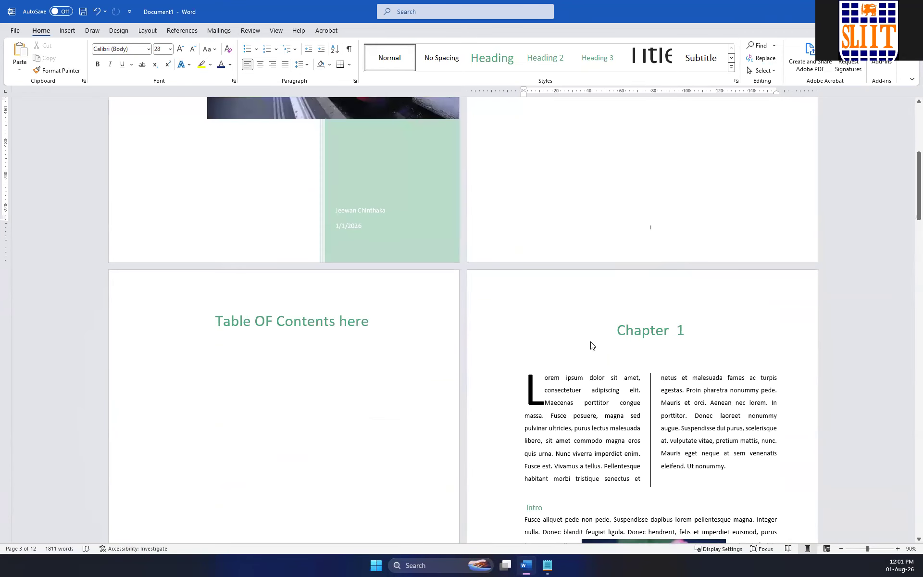
scroll(582, 337, "down", 6)
scroll(544, 299, "up", 6)
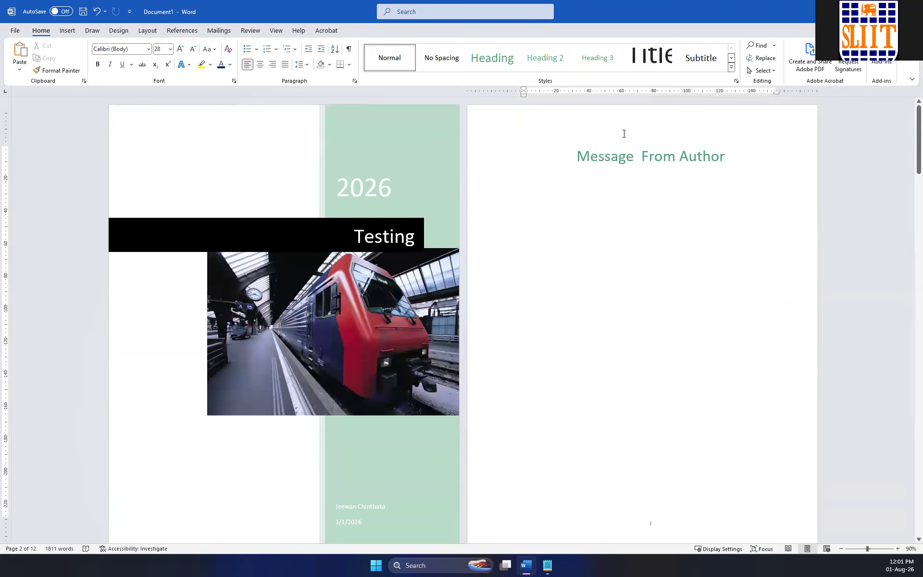
Enter the text TESTING HEADING in the Section 1 header on the author message page.
double_click(624, 133)
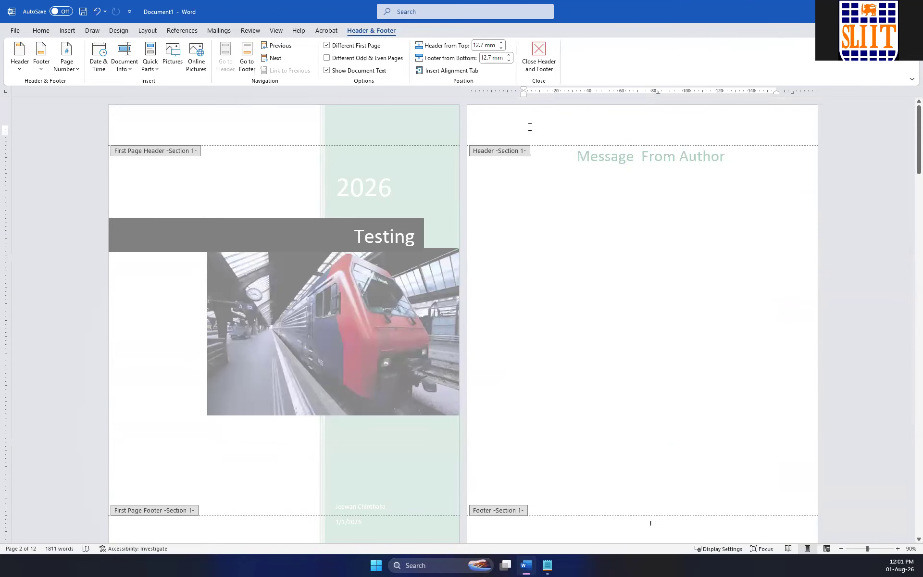
scroll(539, 135, "down", 6)
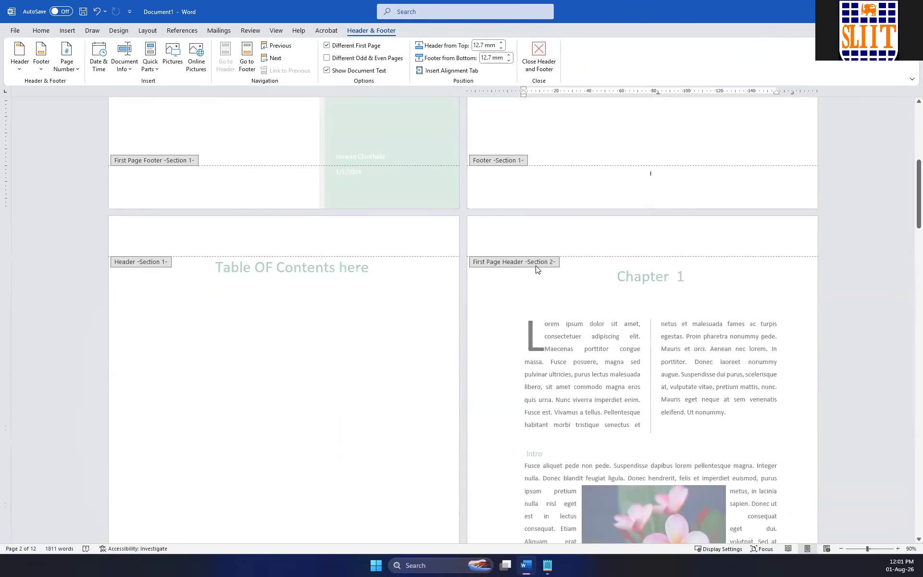
scroll(548, 187, "up", 6)
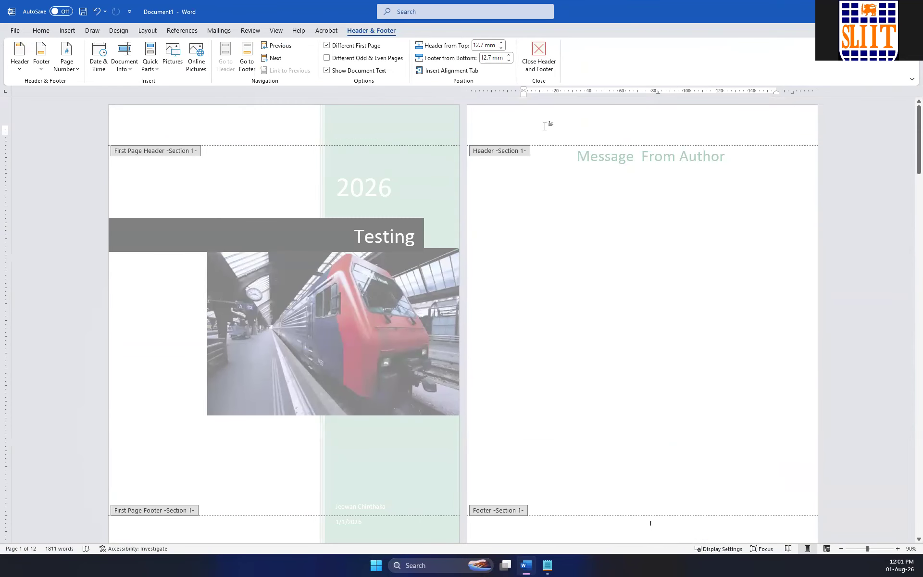
type("TESTING HEADING")
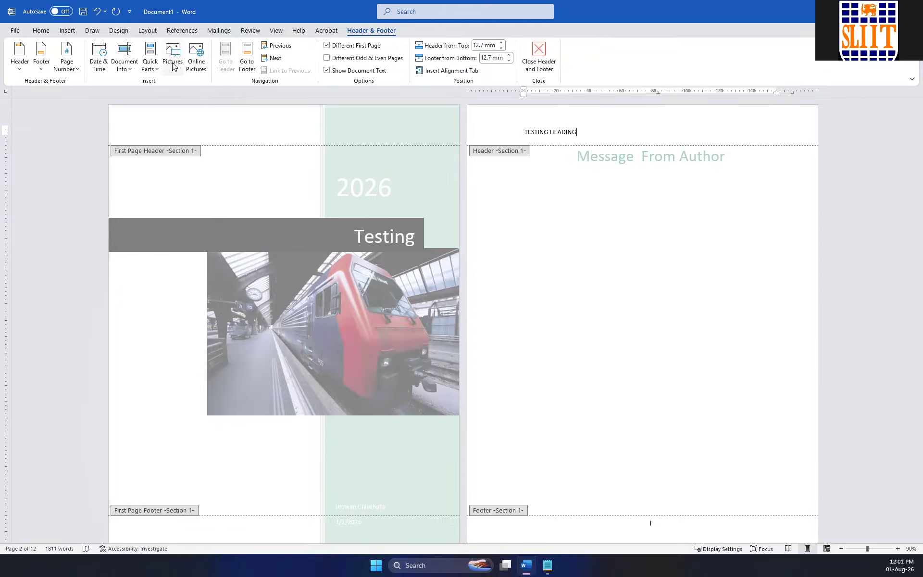
Try to find an online picture for the header by searching for "logo".
left_click(191, 65)
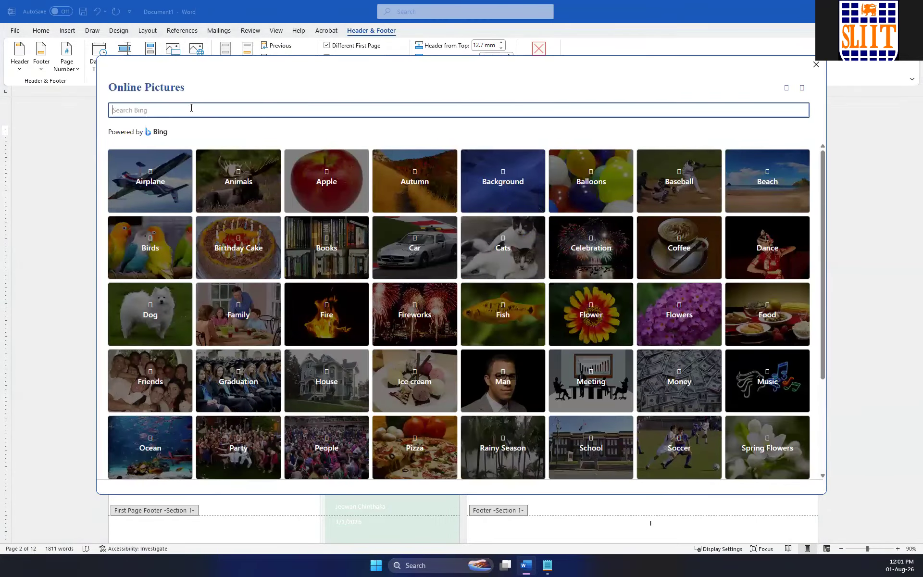
type("lo")
scroll(495, 312, "down", 3)
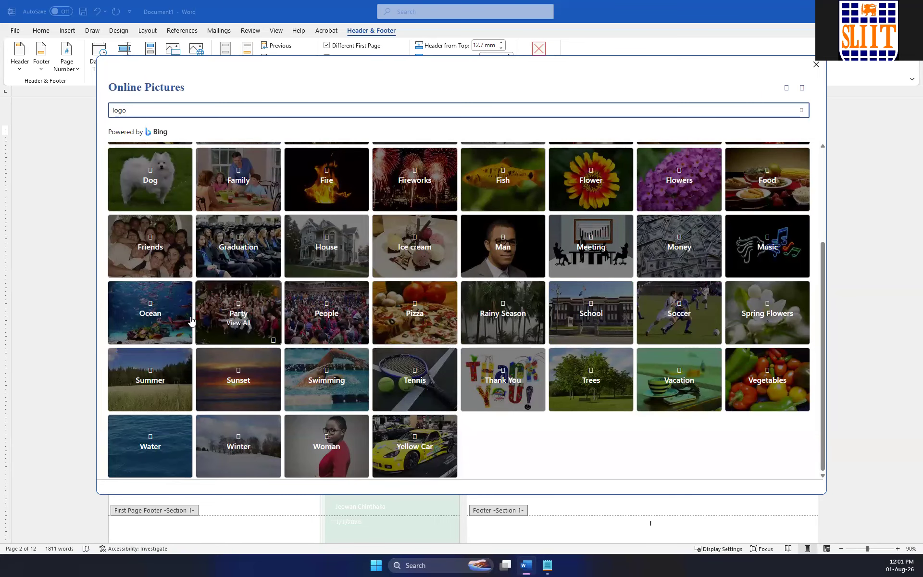
left_click(816, 65)
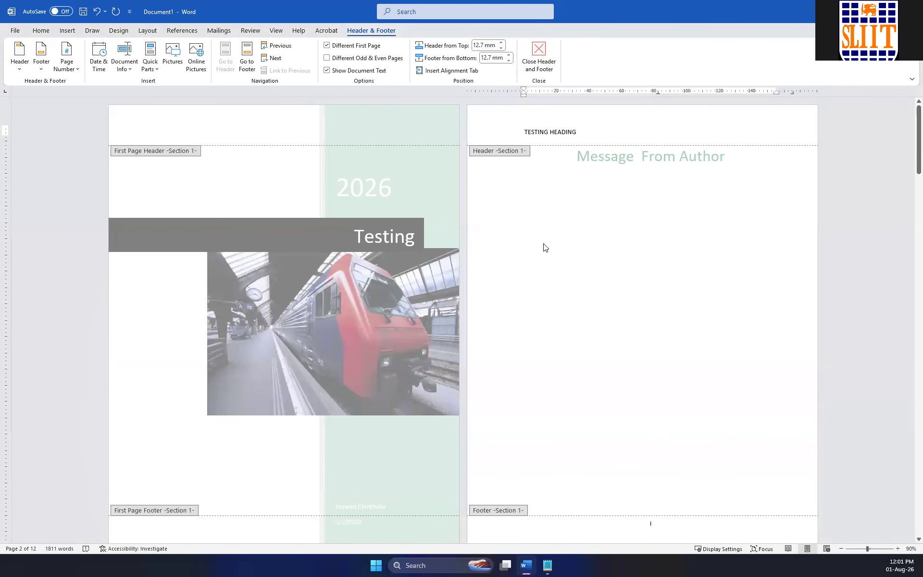
Close the header and insert the stock icon of a head with a brain below the Message From Author title.
double_click(593, 241)
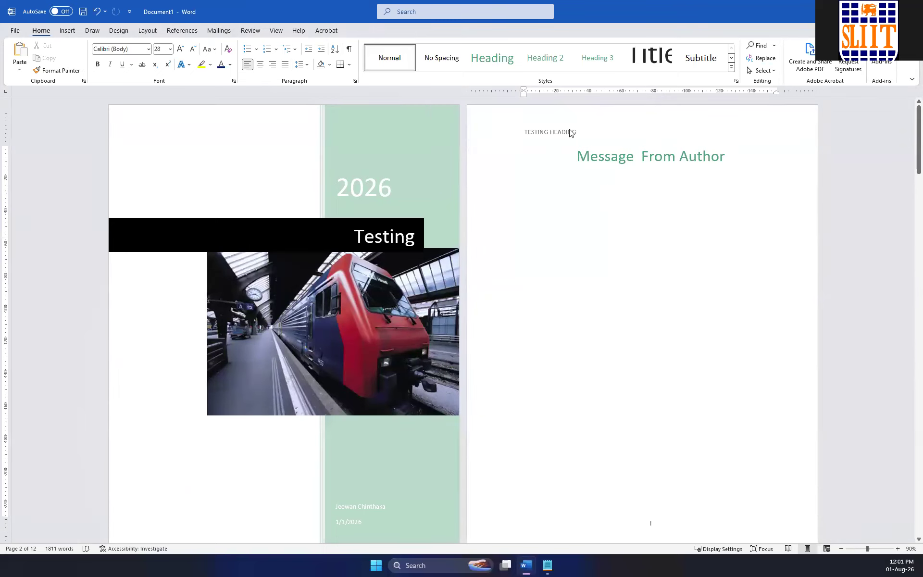
left_click(655, 156)
left_click(671, 208)
left_click(69, 31)
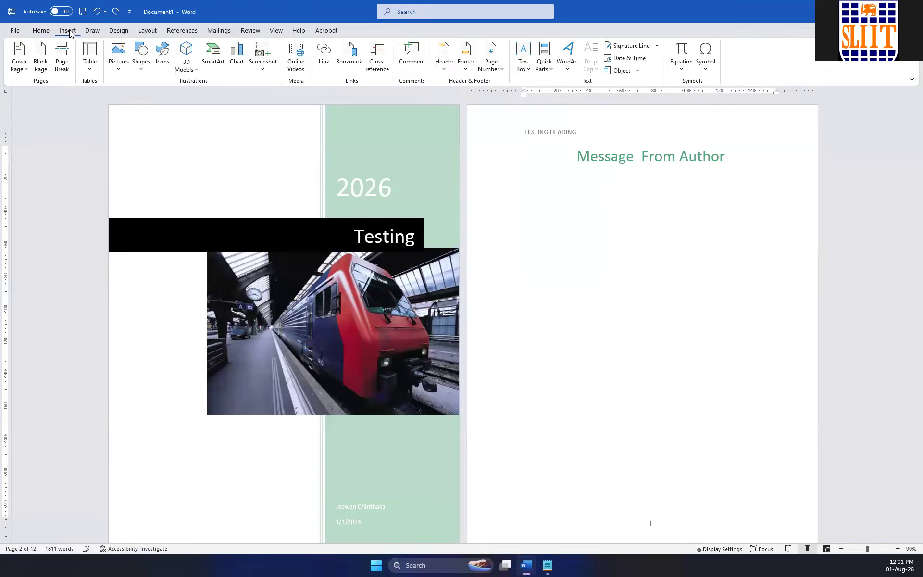
left_click(123, 71)
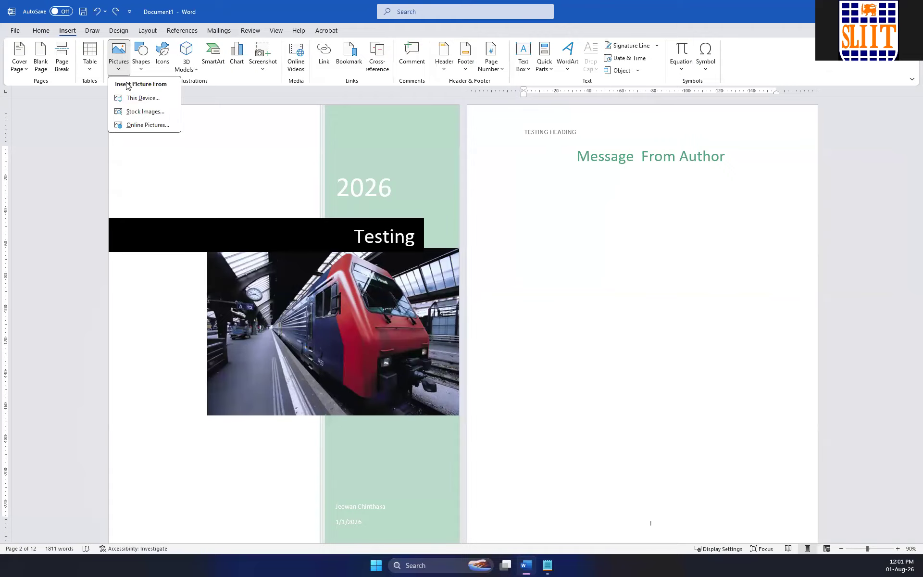
left_click(160, 69)
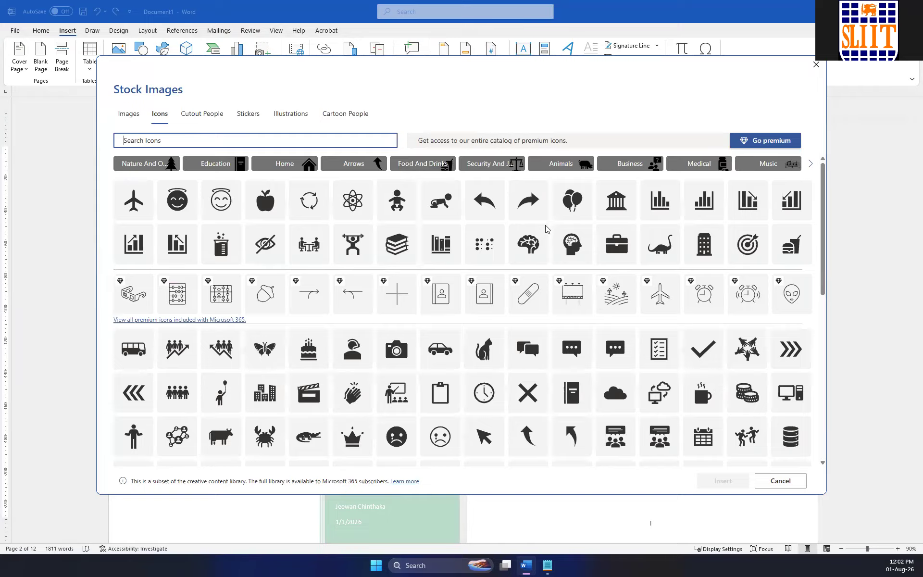
left_click(576, 245)
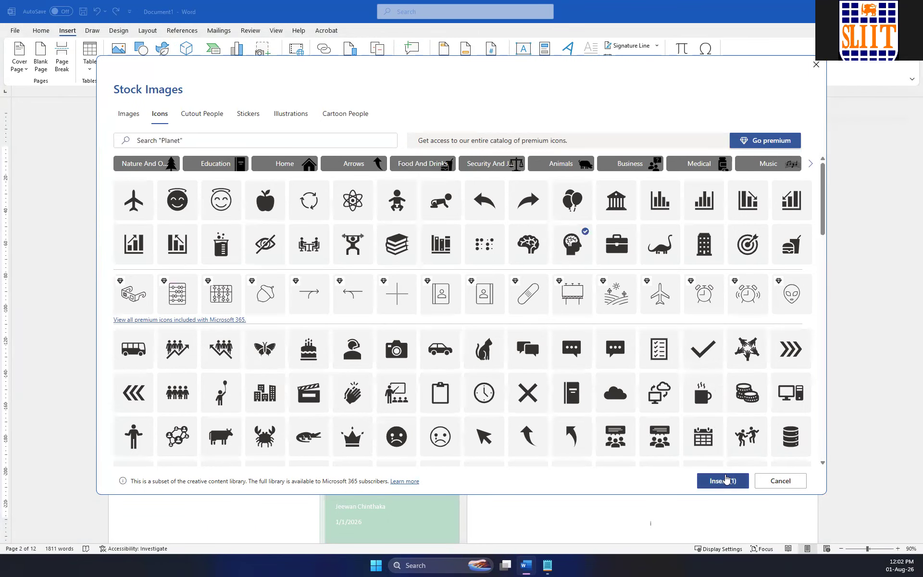
left_click(729, 482)
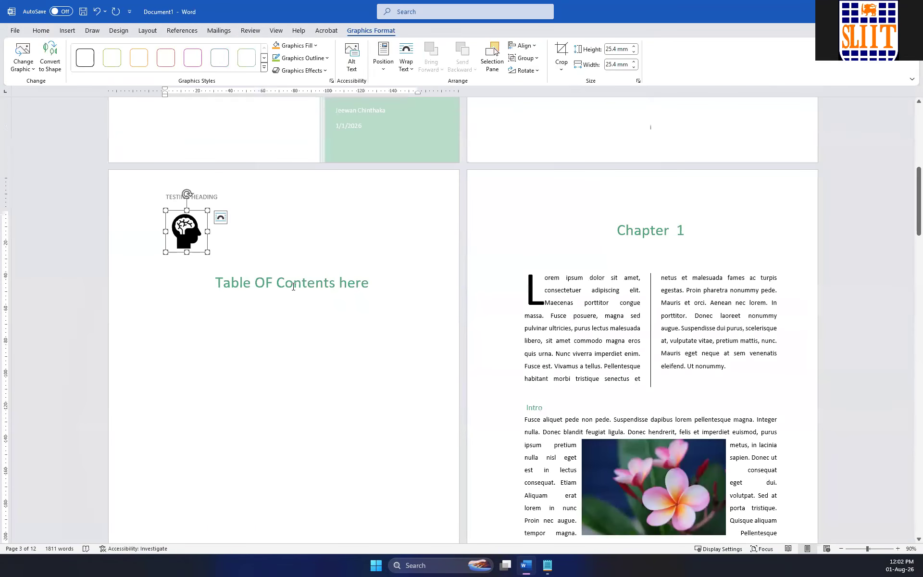
Move the head icon from the document body into the Section 1 header on the author message page.
key("Delete")
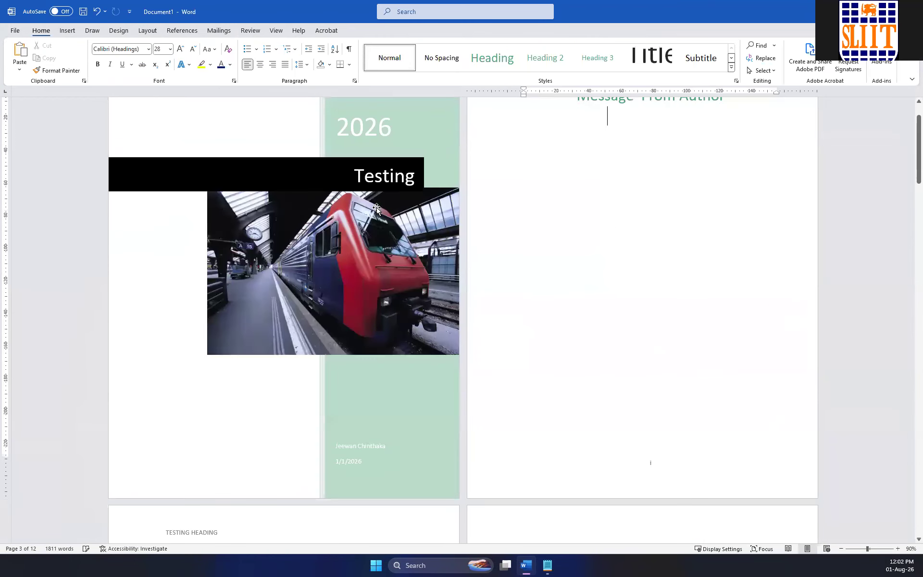
scroll(580, 267, "up", 2)
double_click(736, 131)
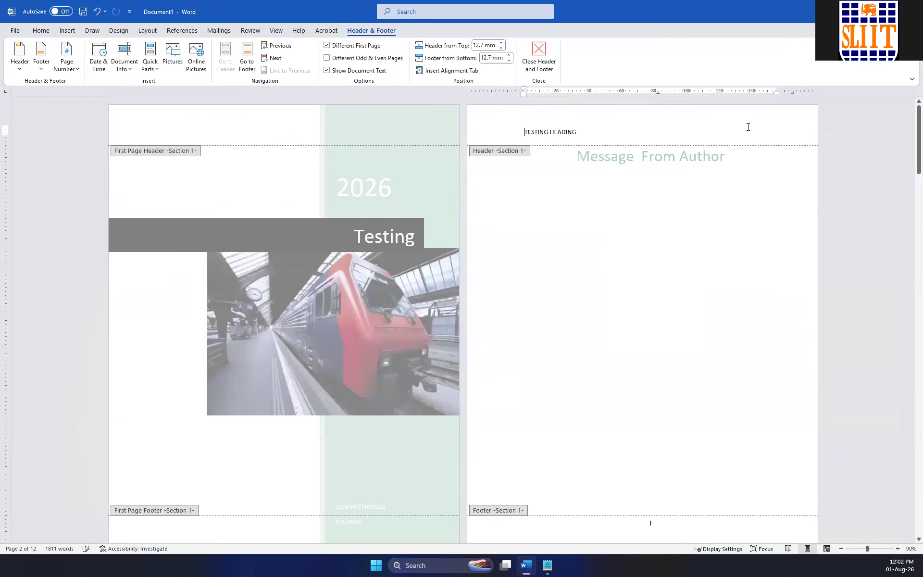
key("ctrl+v")
Set the text wrapping of the head icon in the Section 1 header to Behind Text.
left_click(596, 148)
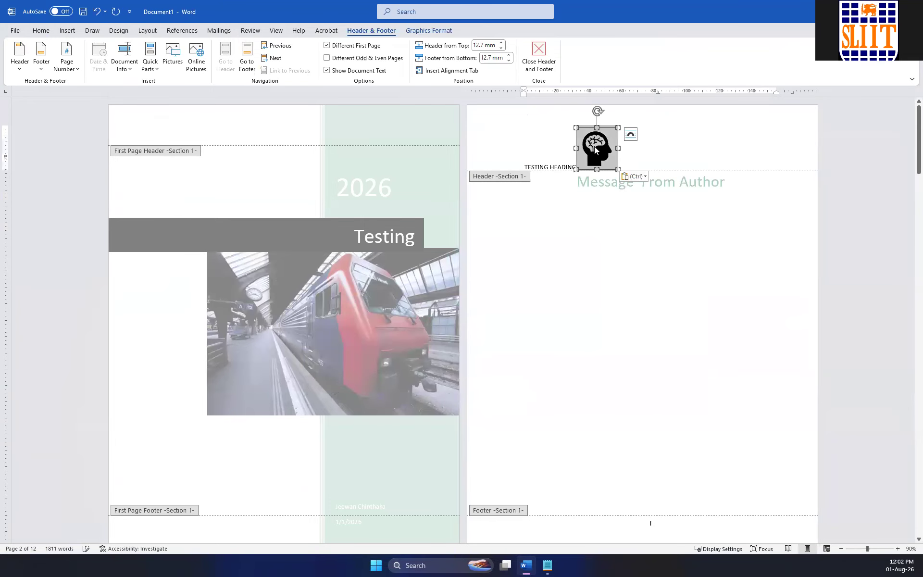
left_click(635, 149)
left_click(608, 141)
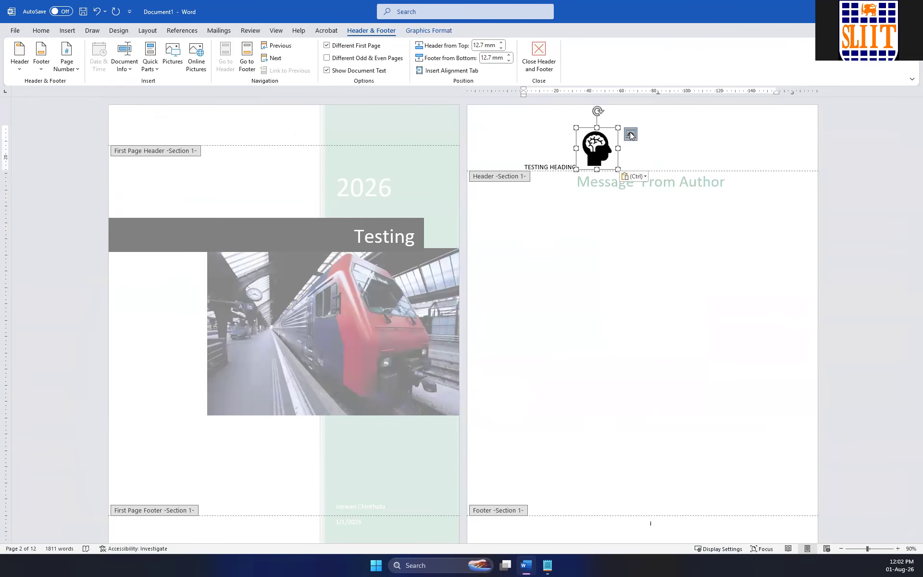
left_click(630, 134)
left_click(680, 225)
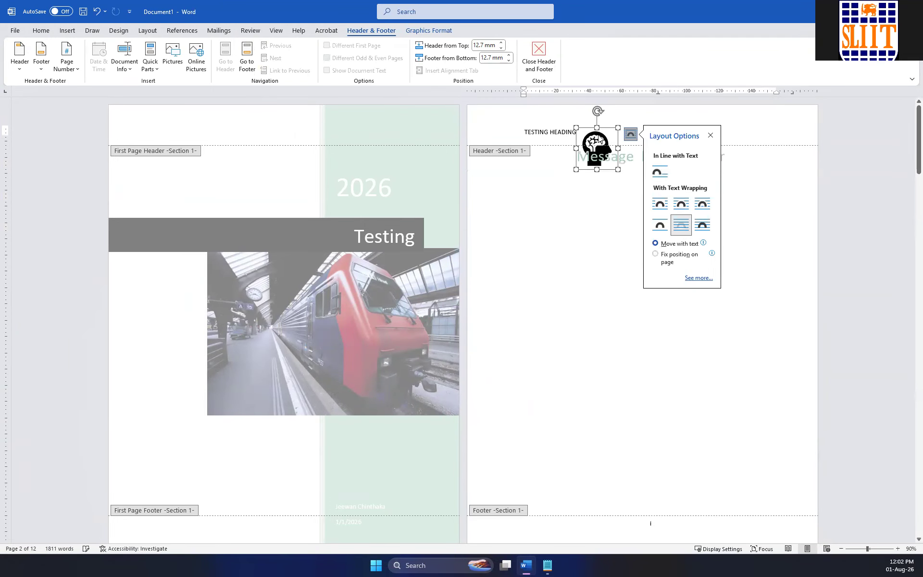
Shrink the head icon, place it in the header to the left of TESTING HEADING, and close the header.
left_click(594, 137)
left_click_drag(594, 137, 779, 129)
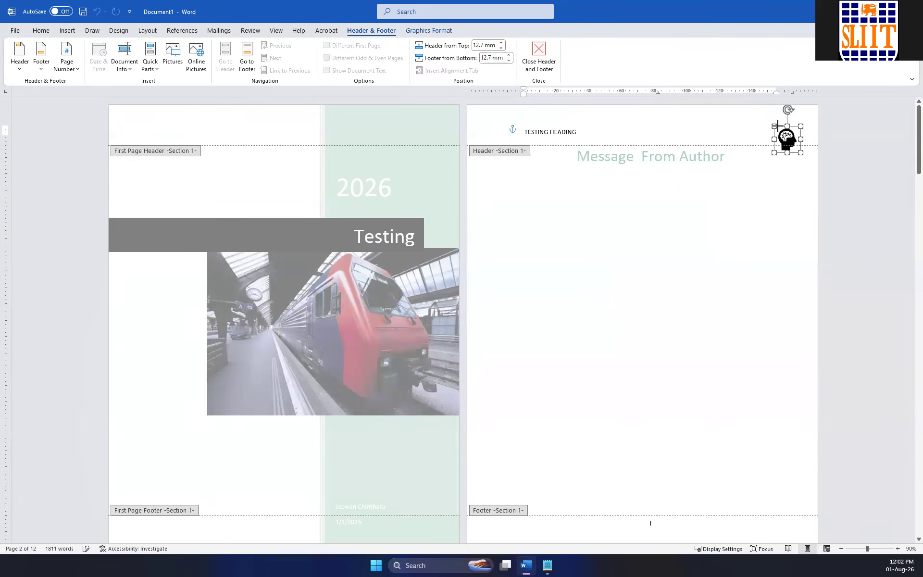
left_click(670, 127)
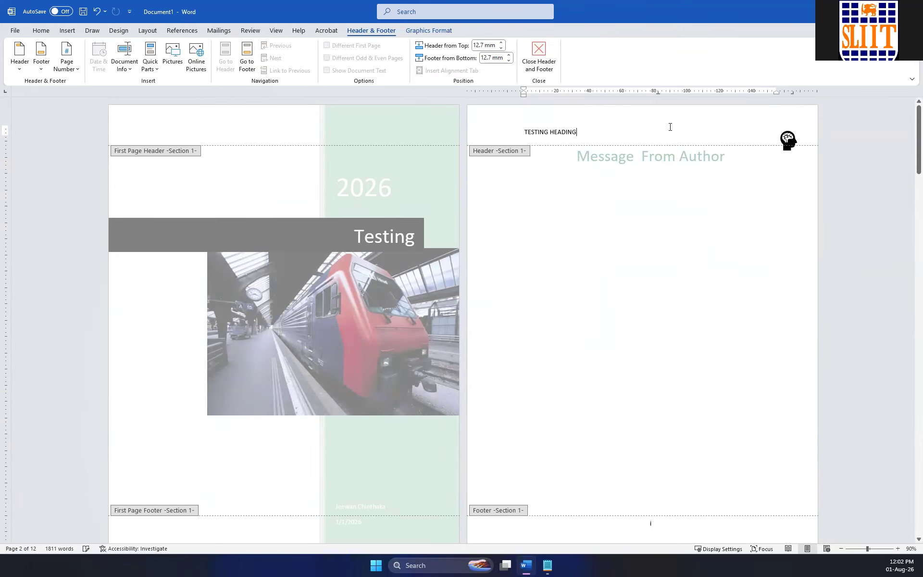
left_click(786, 138)
left_click(783, 125)
left_click(783, 136)
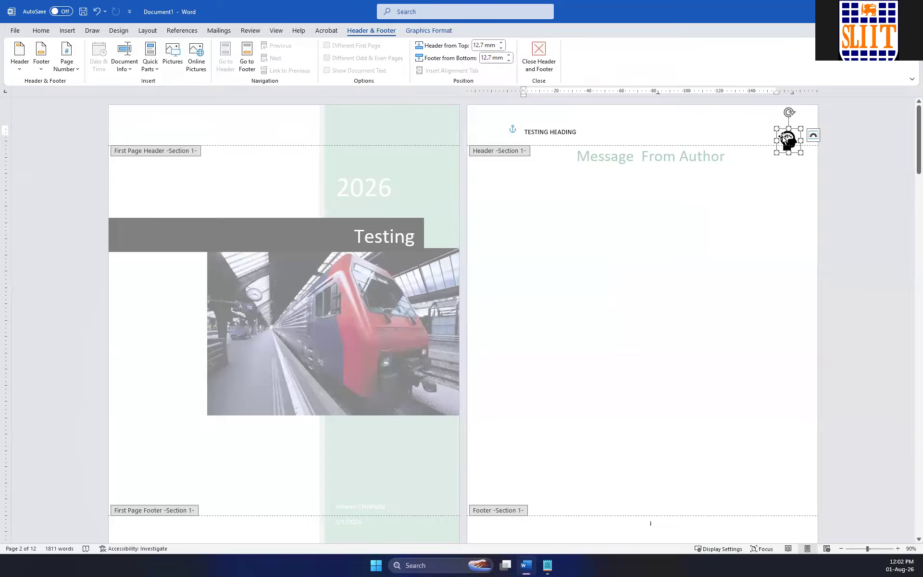
left_click_drag(781, 136, 485, 123)
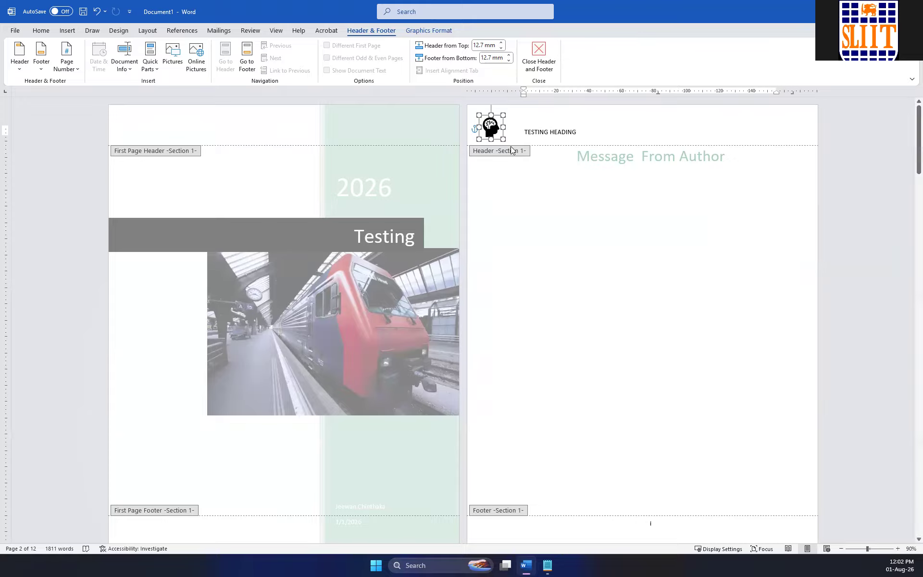
scroll(513, 218, "down", 6)
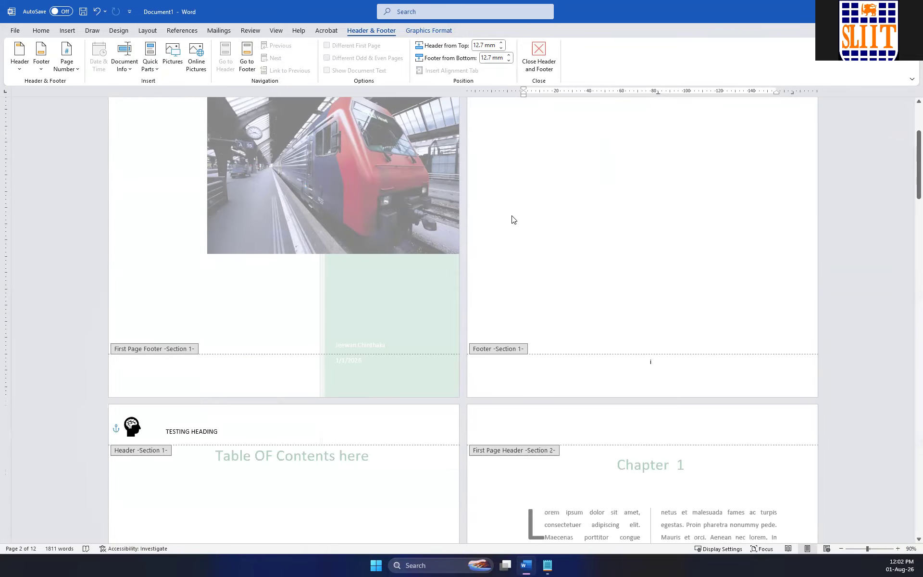
scroll(509, 223, "up", 3)
scroll(570, 212, "up", 3)
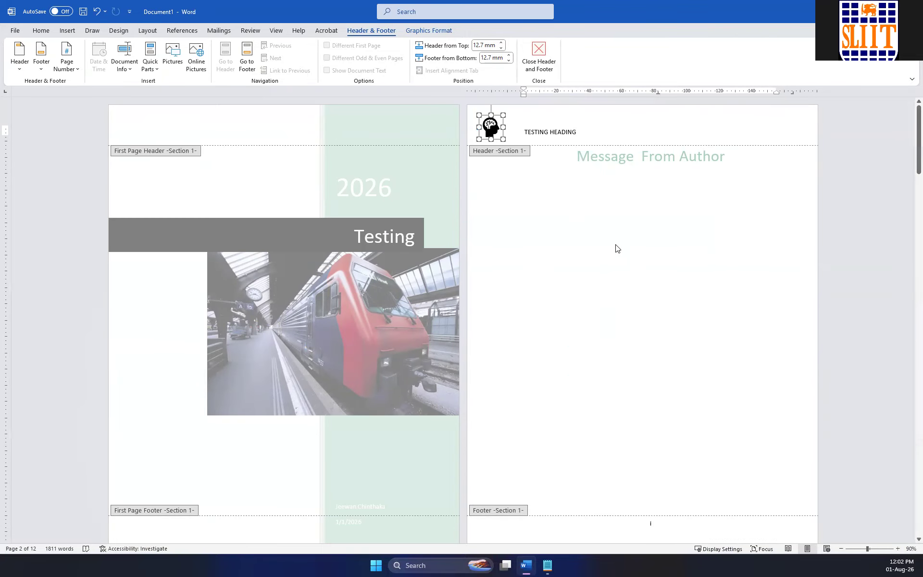
double_click(615, 245)
Examine the header icon, header text and page numbers from the Table OF Contents page through The Second page.
scroll(495, 151, "down", 3)
scroll(493, 154, "down", 3)
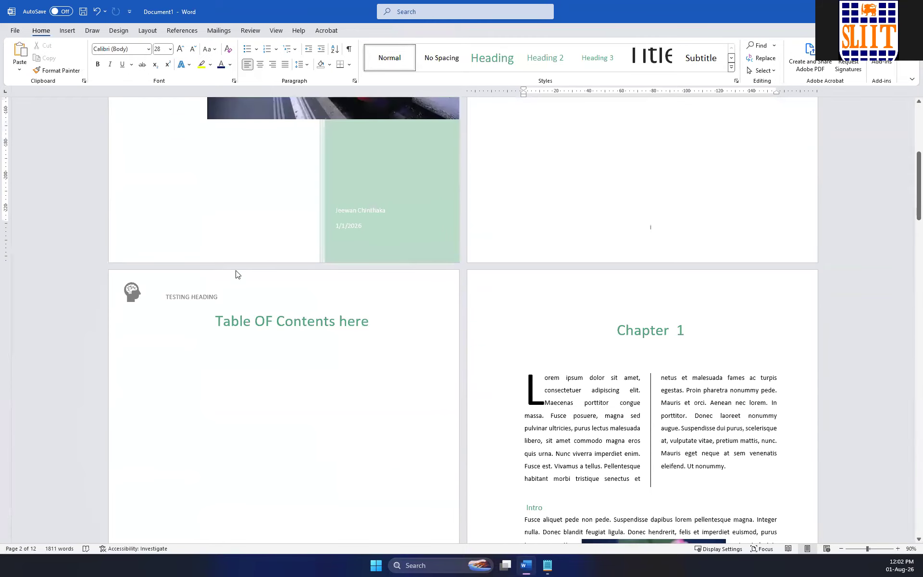
scroll(737, 311, "down", 9)
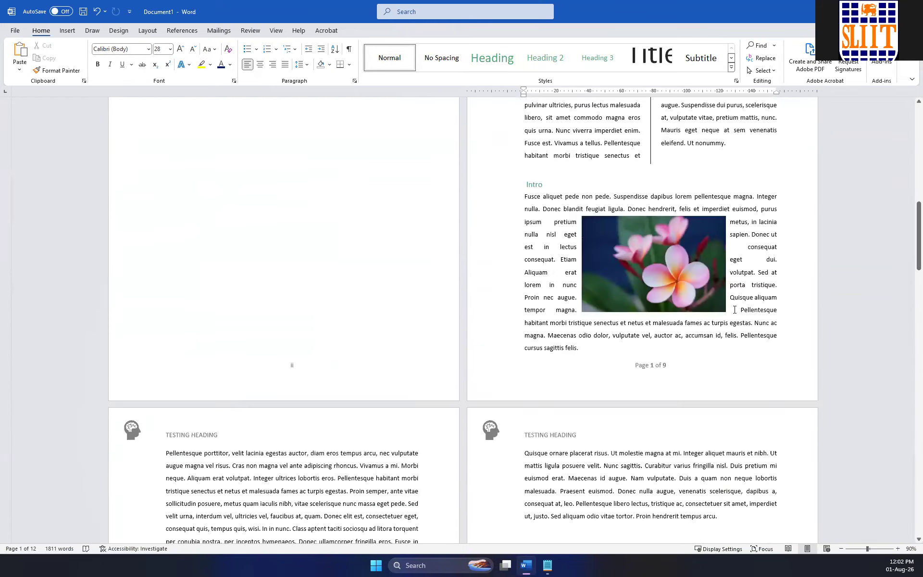
scroll(736, 313, "down", 7)
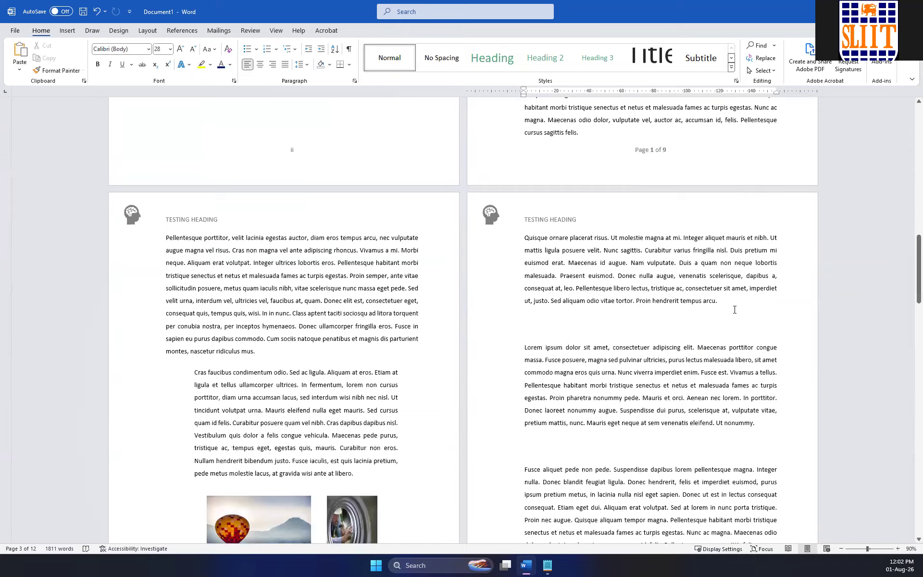
scroll(734, 309, "down", 7)
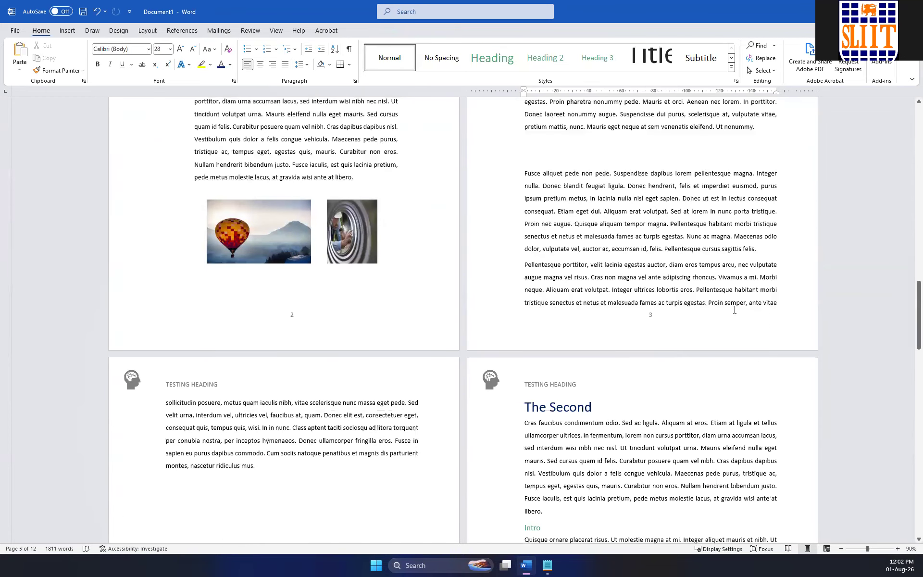
scroll(735, 309, "up", 10)
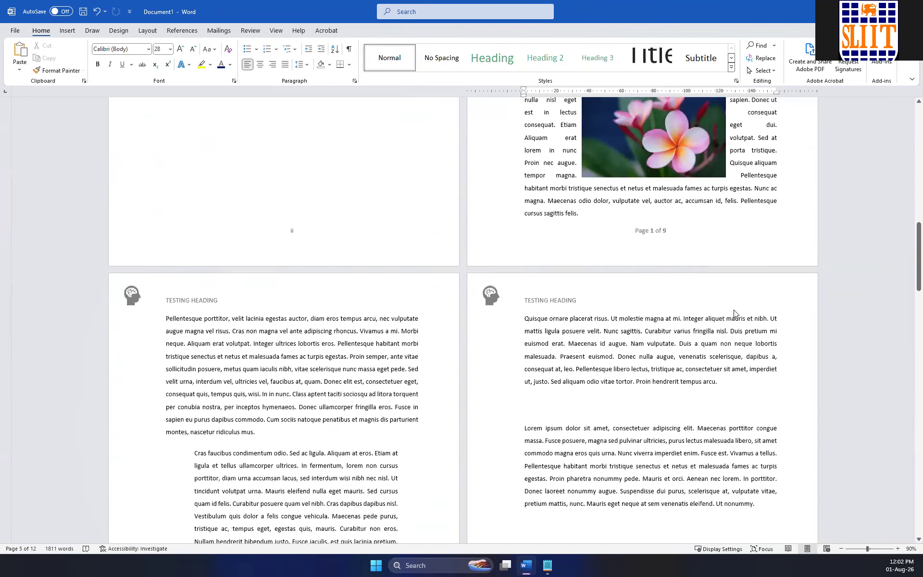
scroll(735, 310, "down", 4)
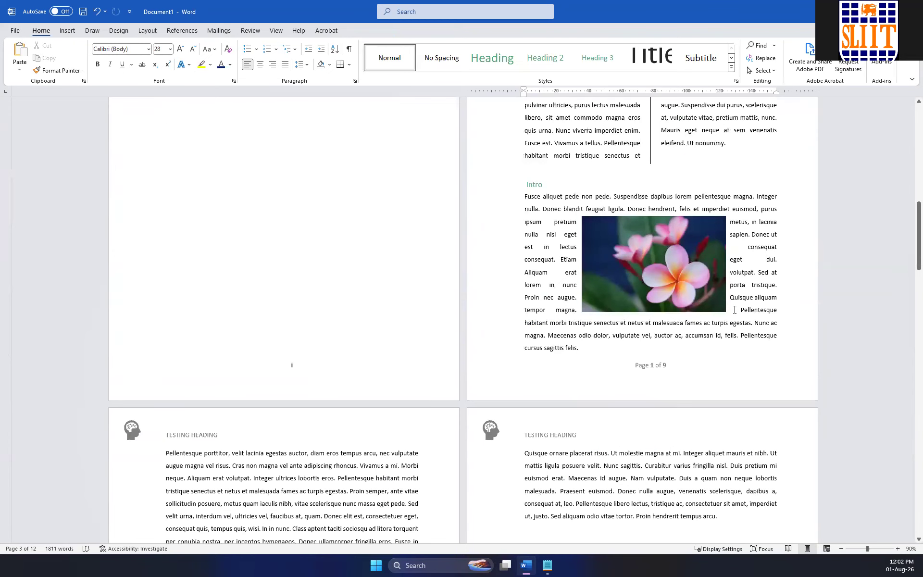
scroll(735, 310, "down", 4, "ctrl")
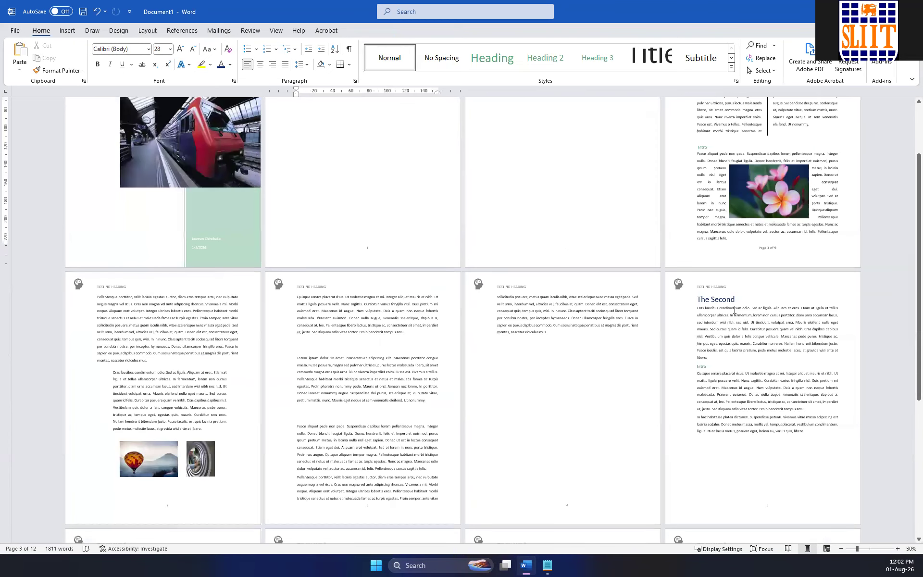
scroll(735, 310, "up", 4, "ctrl")
scroll(734, 313, "up", 3, "ctrl")
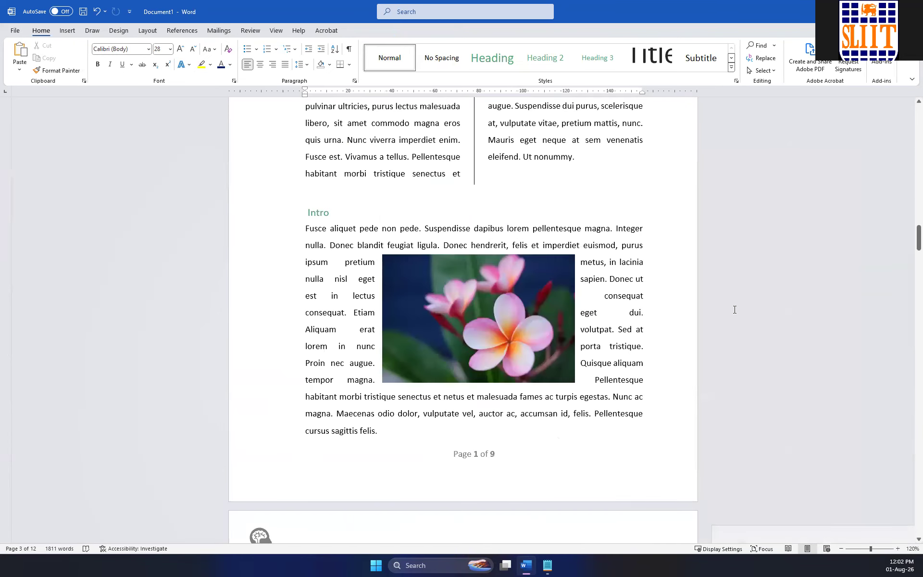
Examine the headers and footers at closer range, from the Message From Author page through the numbered chapter pages.
scroll(435, 279, "up", 20)
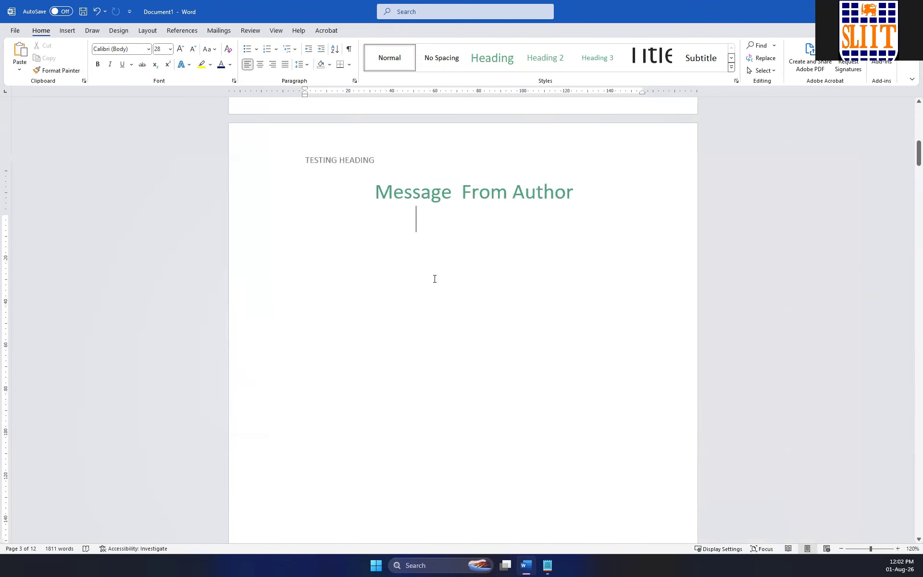
scroll(435, 279, "up", 10)
scroll(433, 284, "down", 9)
scroll(411, 275, "down", 15)
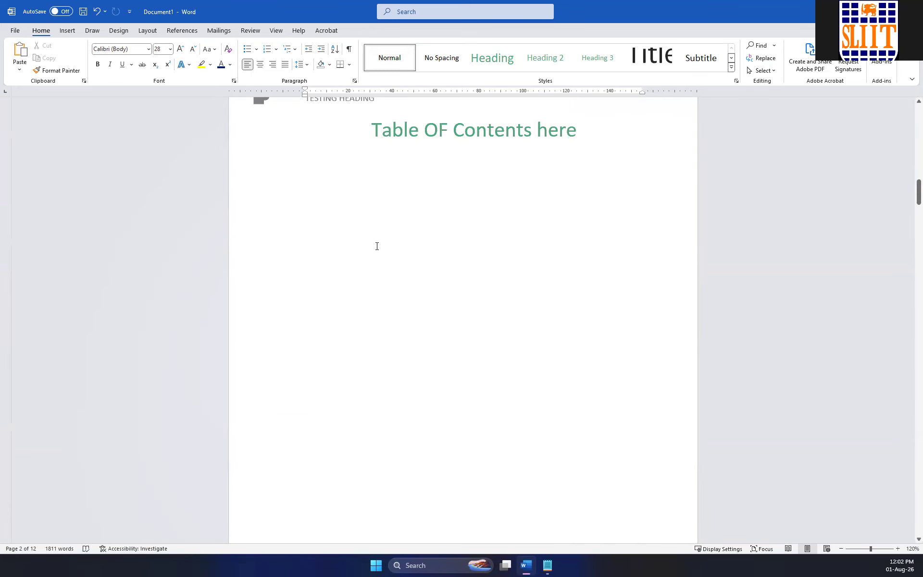
scroll(378, 247, "down", 8)
scroll(442, 265, "down", 15)
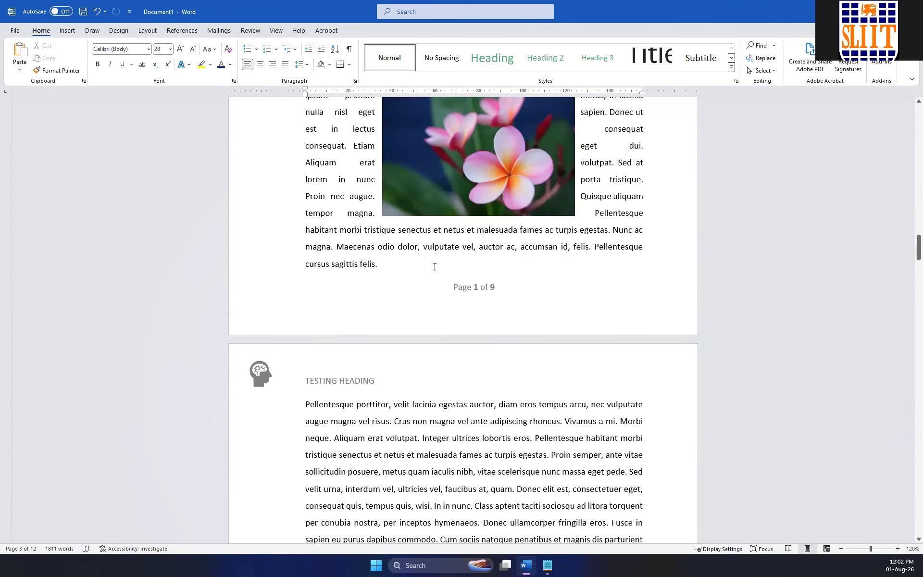
left_click(380, 366)
scroll(379, 365, "down", 15)
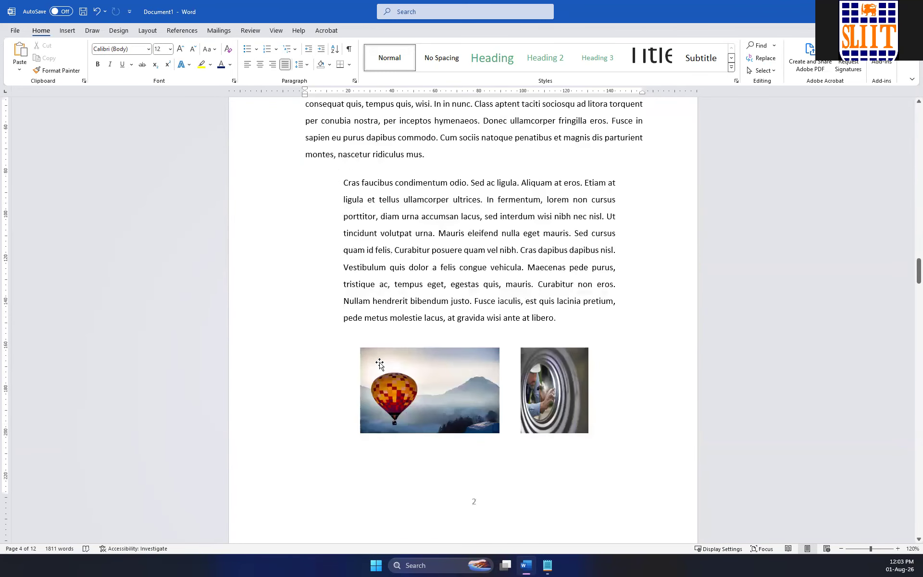
scroll(380, 362, "down", 20)
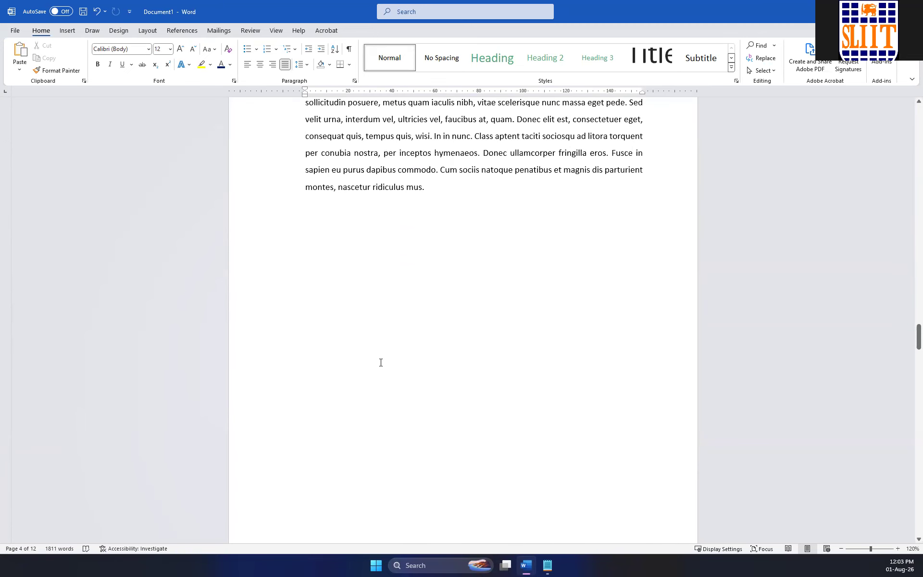
scroll(379, 362, "down", 20)
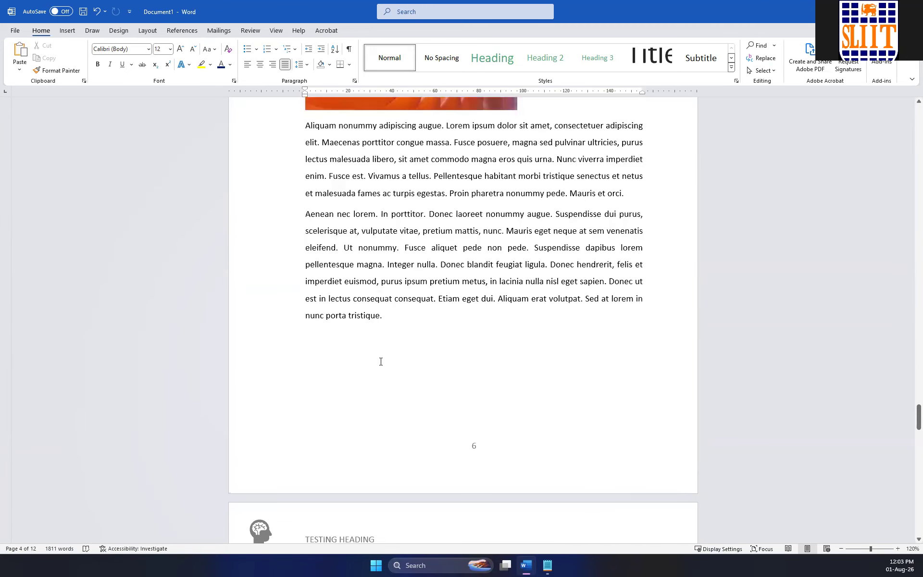
scroll(551, 334, "up", 20)
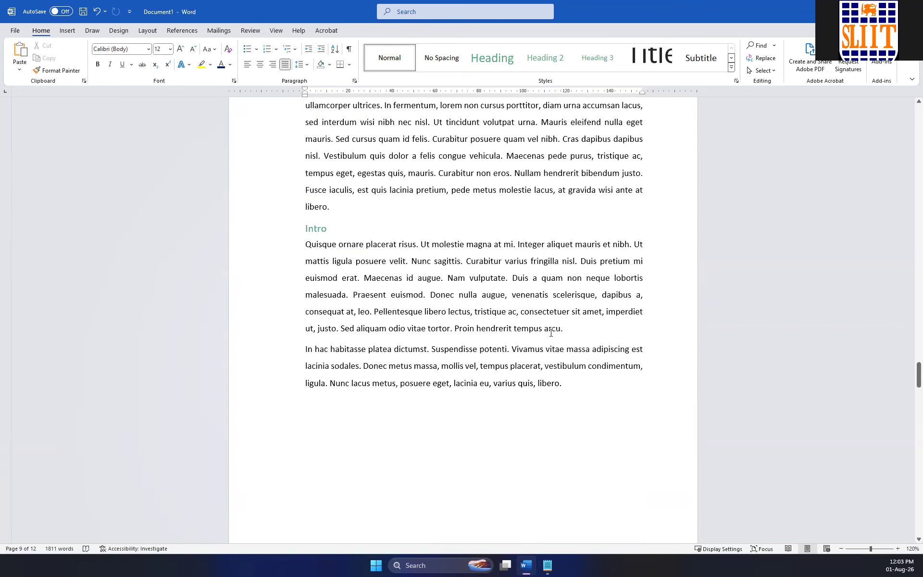
scroll(534, 348, "up", 5)
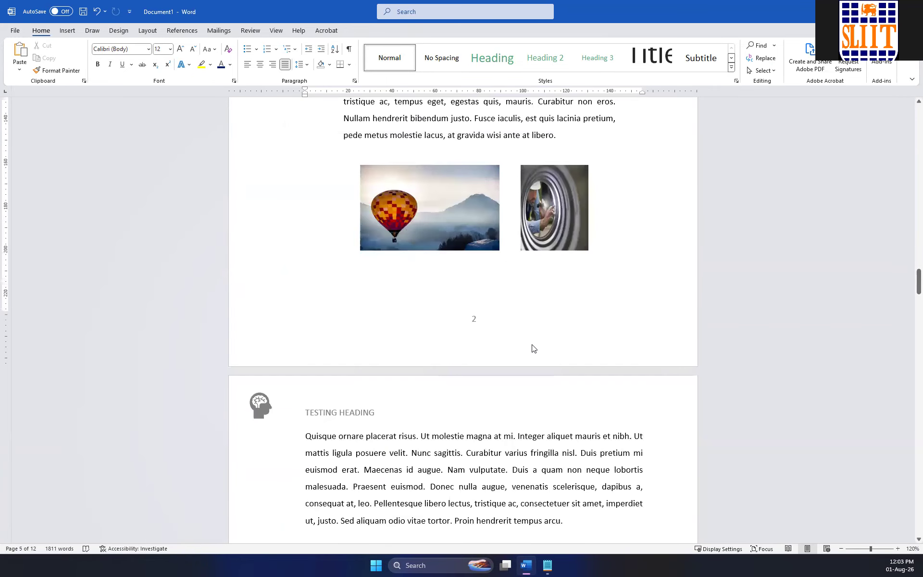
Open the headers for editing and compare the Section 1 headers with the Section 2 first page header above Chapter 1.
double_click(493, 394)
scroll(493, 336, "up", 15)
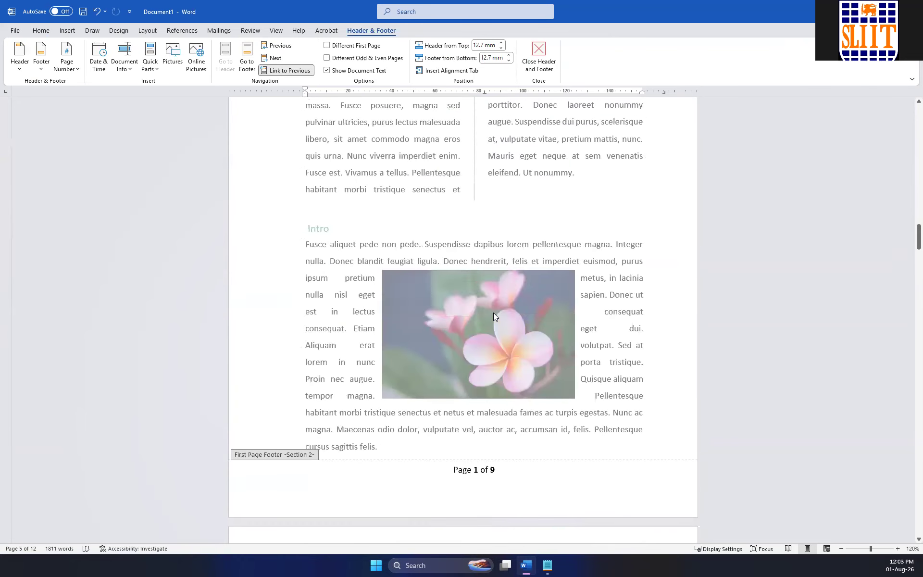
scroll(495, 316, "up", 12)
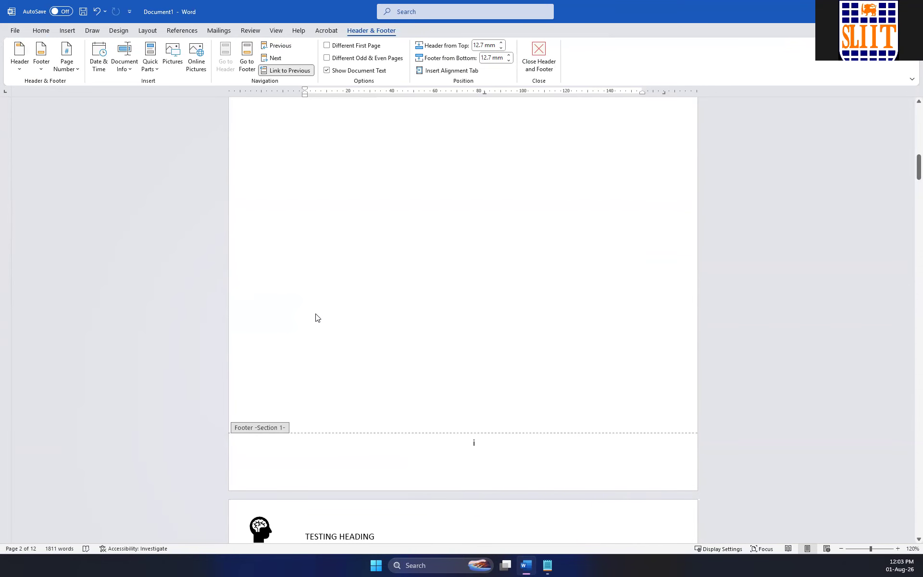
scroll(316, 317, "down", 7)
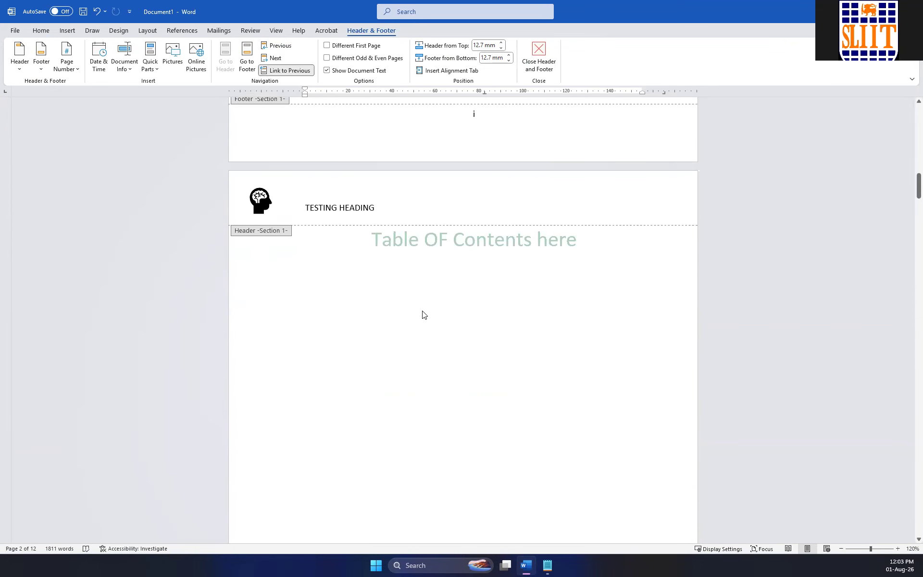
scroll(423, 315, "down", 1)
scroll(484, 346, "down", 4)
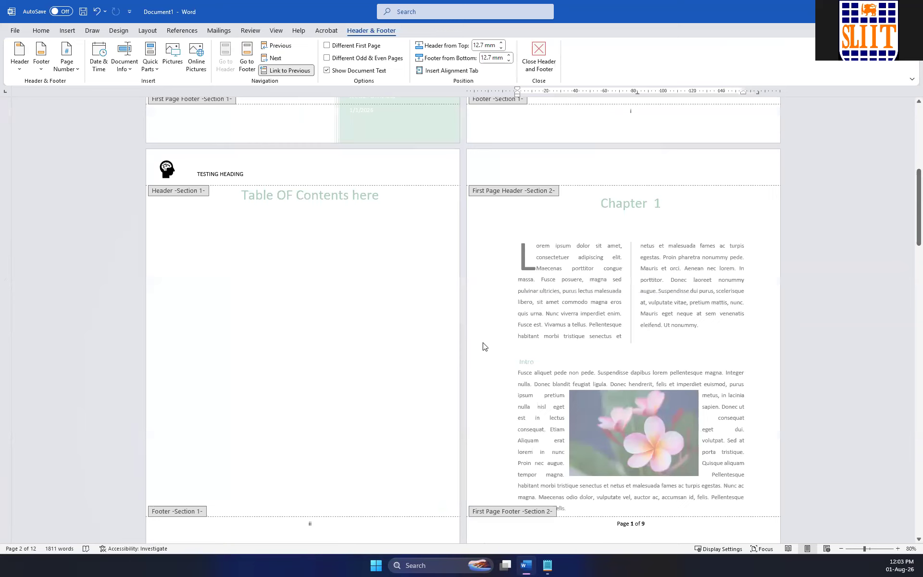
scroll(485, 346, "up", 8)
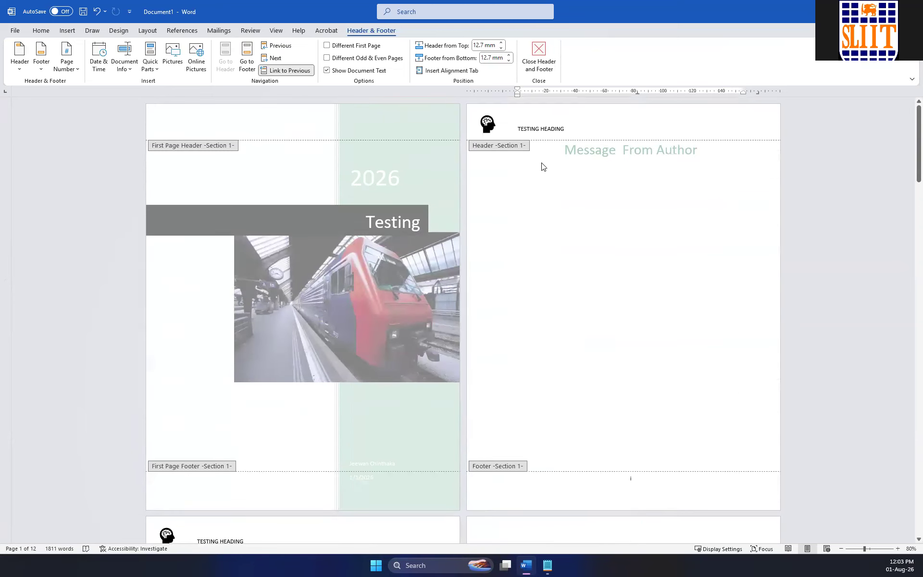
scroll(315, 309, "down", 2)
scroll(478, 370, "down", 2)
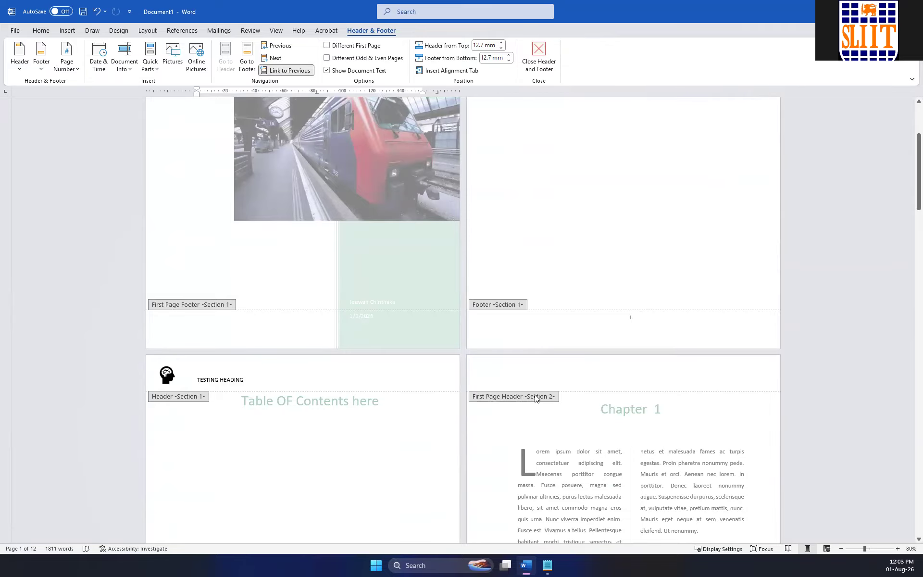
Link the Section 2 first page header on the Chapter 1 page to the previous section, discarding its own header content.
left_click(580, 371)
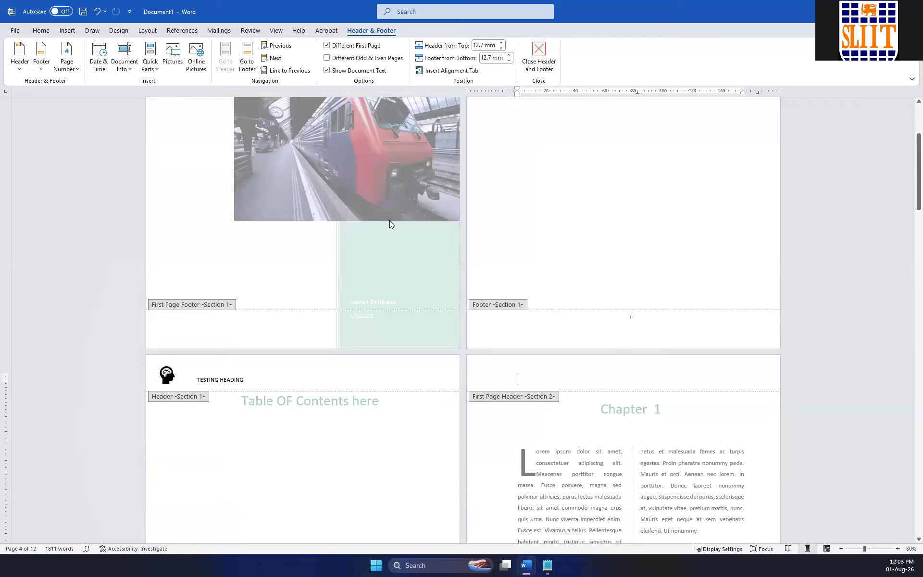
left_click(289, 71)
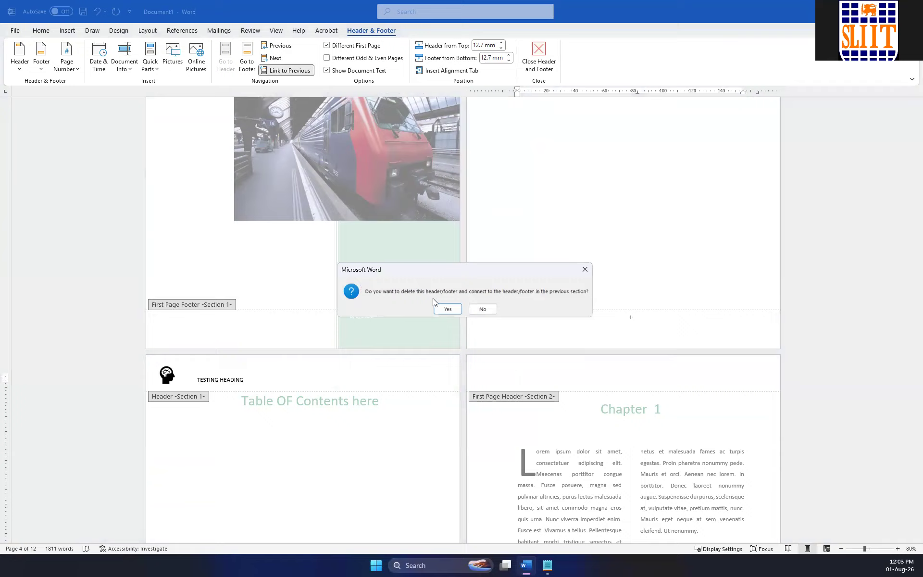
left_click(445, 308)
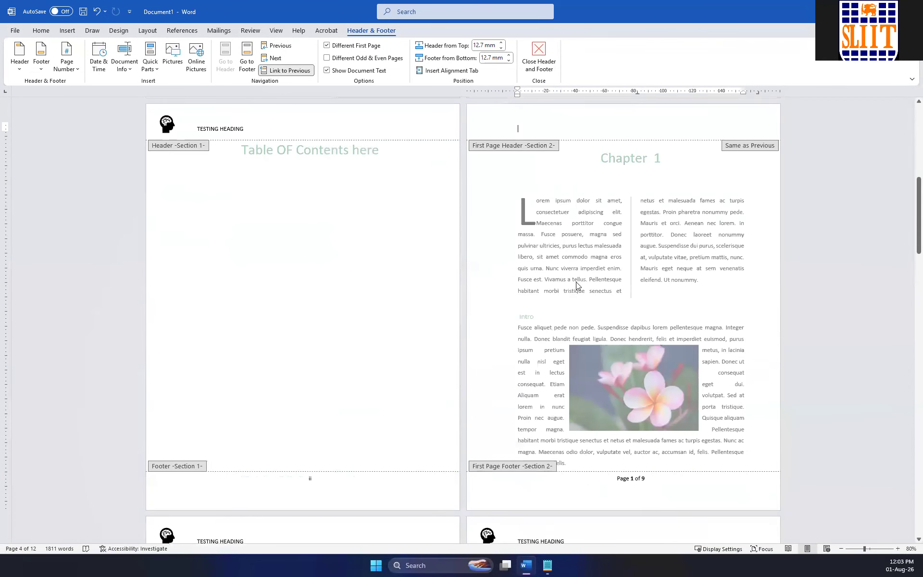
Close and reopen header editing to compare the headers on the Table OF Contents and Chapter 1 pages.
scroll(553, 279, "up", 2)
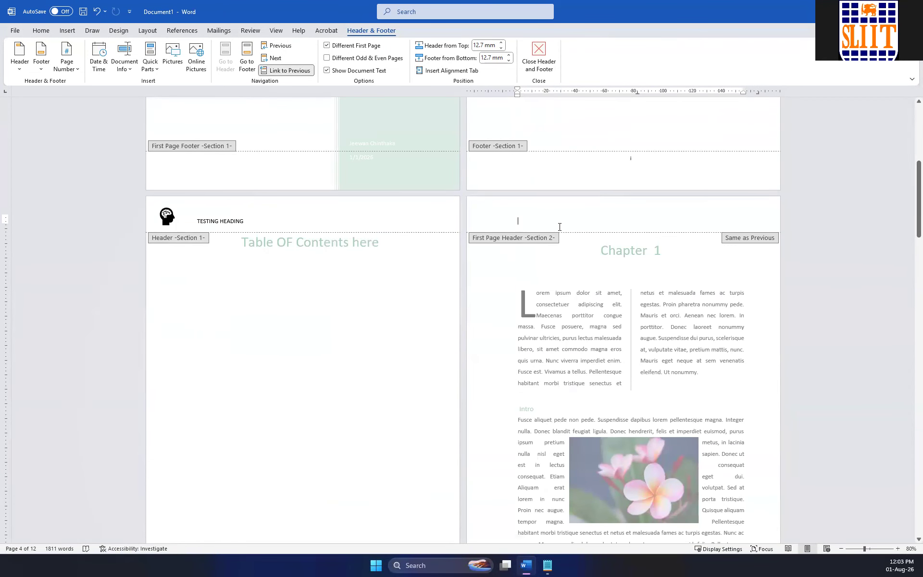
double_click(714, 263)
scroll(542, 243, "up", 4)
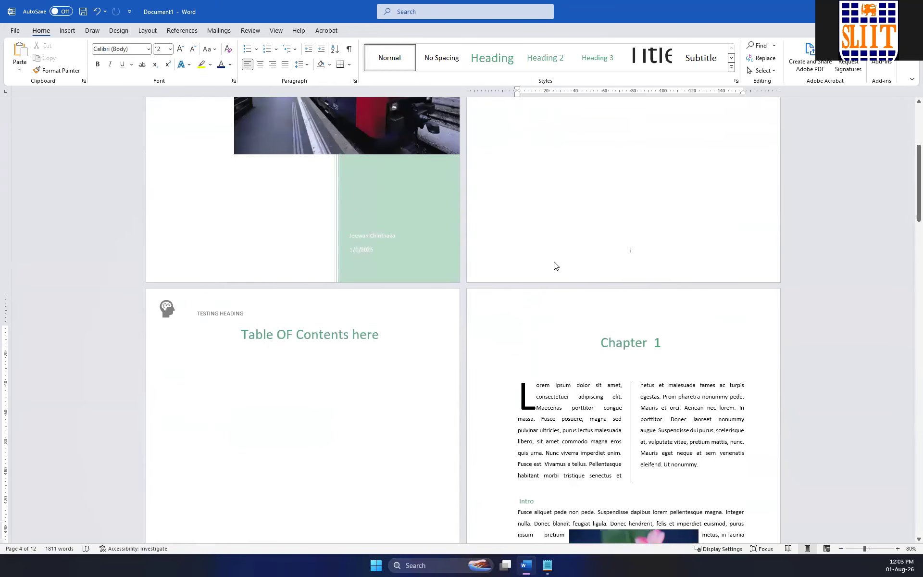
left_click(534, 407)
double_click(534, 407)
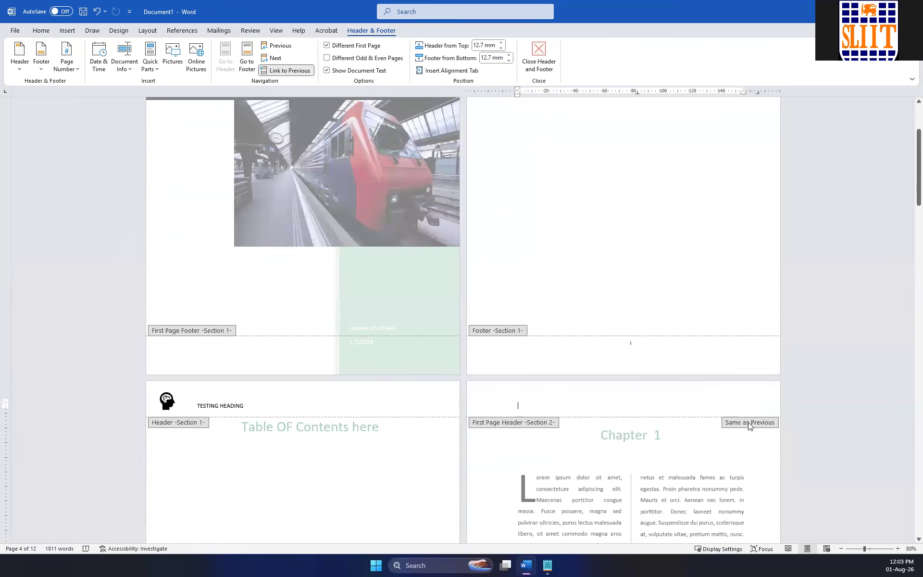
Remove the icon and TESTING HEADING text from the Section 1 header on the Message From Author page and paste them back in.
left_click(256, 404)
left_click_drag(255, 404, 168, 404)
scroll(521, 319, "up", 3)
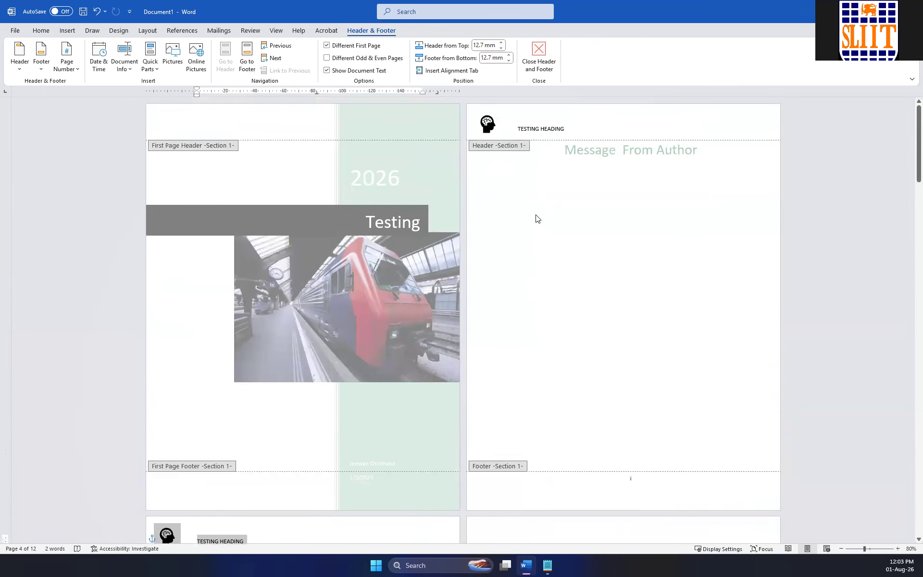
left_click(571, 128)
left_click_drag(571, 128, 490, 129)
key("ctrl+c")
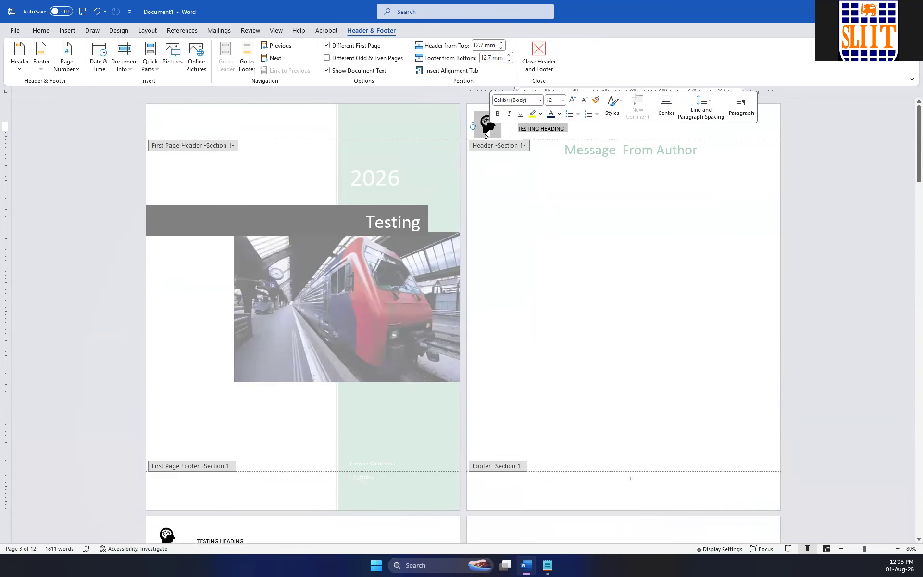
key("Delete")
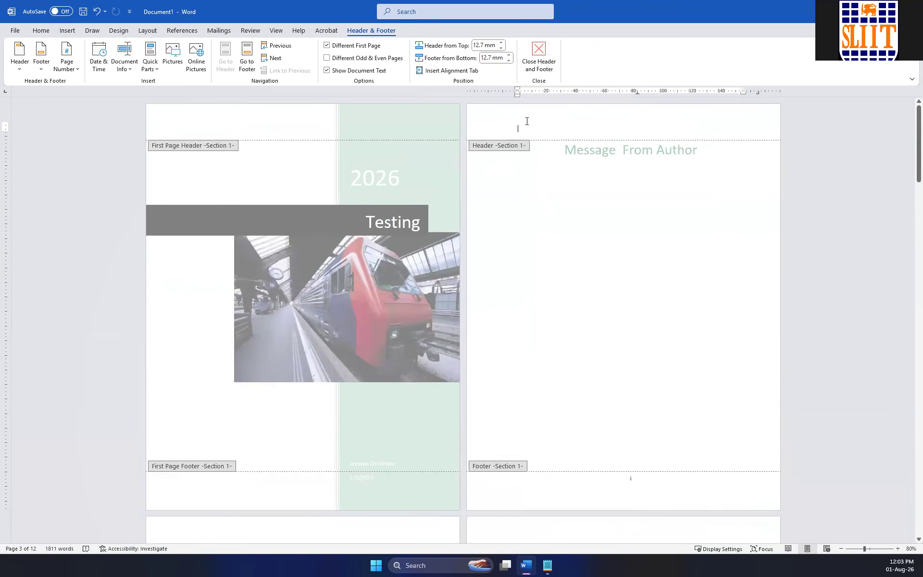
key("ctrl+v")
Paste the icon and TESTING HEADING text into the Section 2 first page header above Chapter 1.
scroll(555, 267, "down", 3)
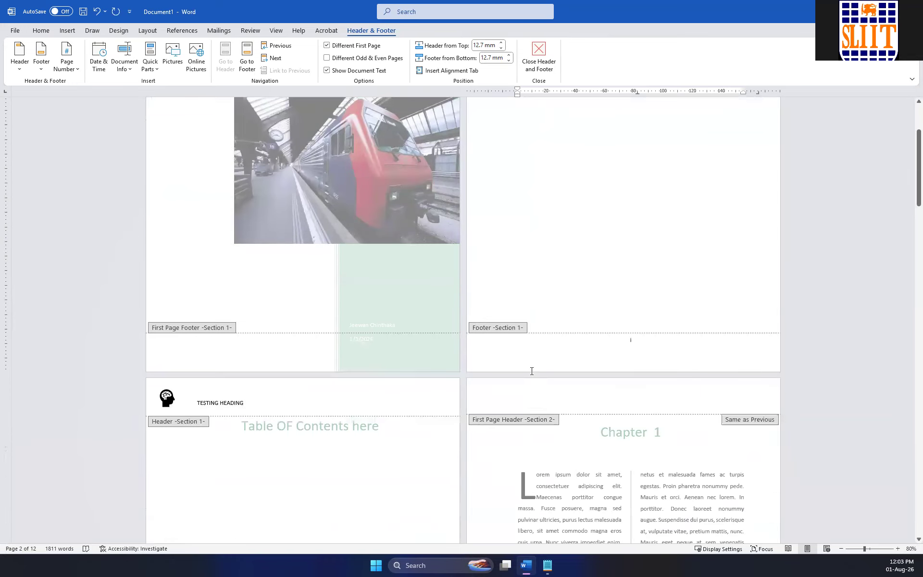
scroll(531, 371, "down", 2)
left_click(533, 284)
key("ctrl+v")
Check the linked headers on the Section 5 pages through the last page and on the cover page.
scroll(534, 298, "down", 10)
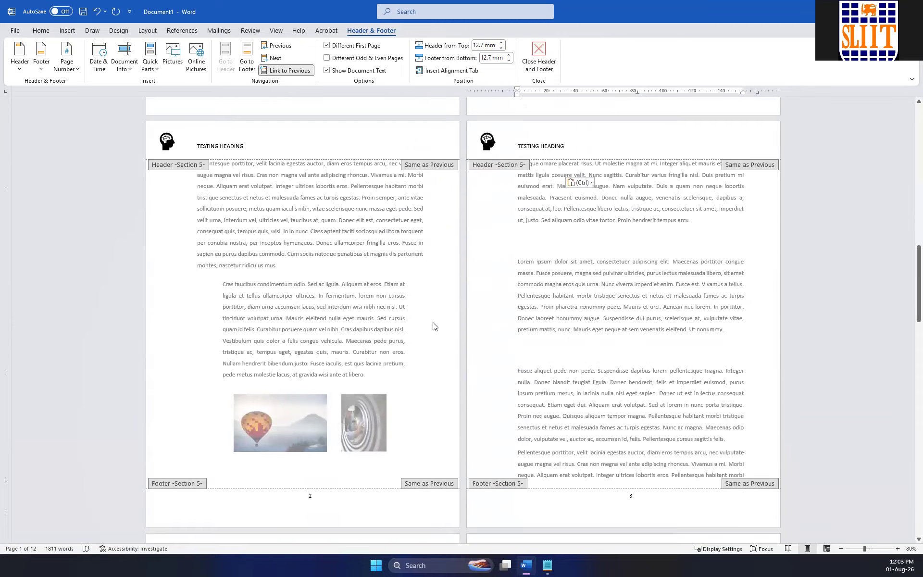
scroll(434, 326, "down", 15)
scroll(432, 328, "down", 5)
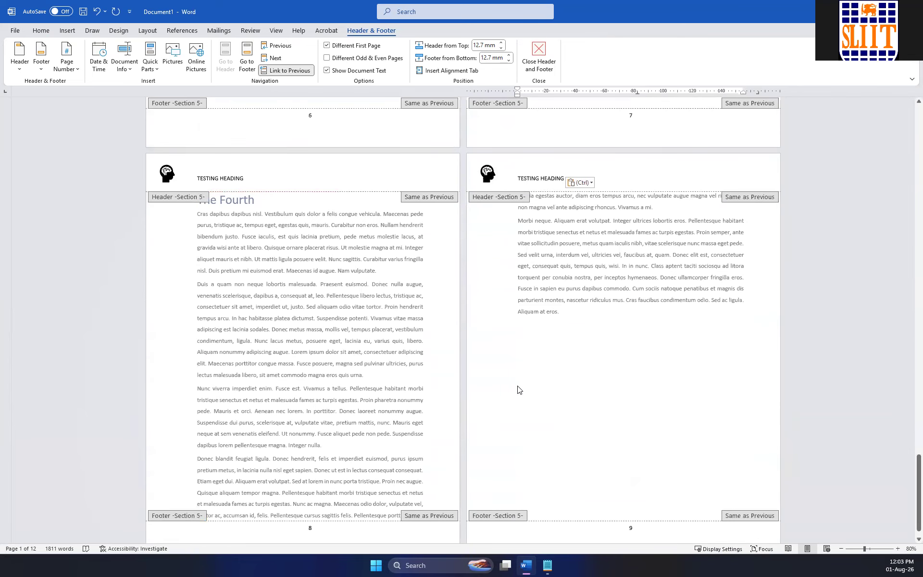
scroll(515, 389, "down", 1)
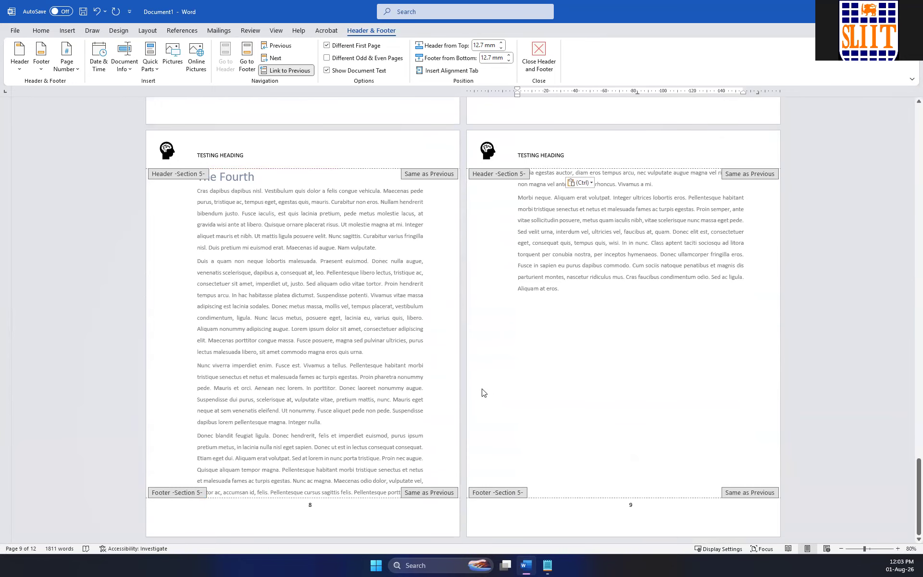
scroll(473, 387, "up", 20)
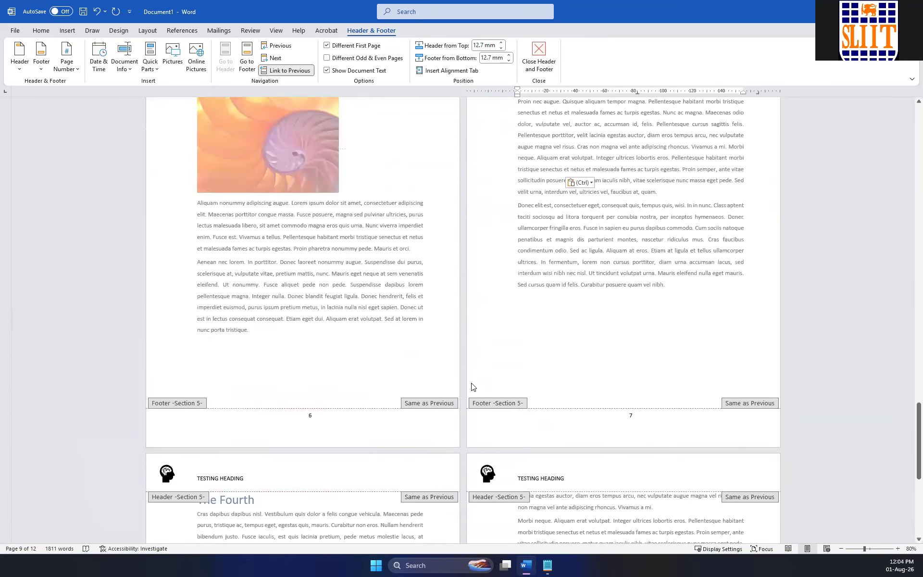
scroll(472, 387, "up", 20)
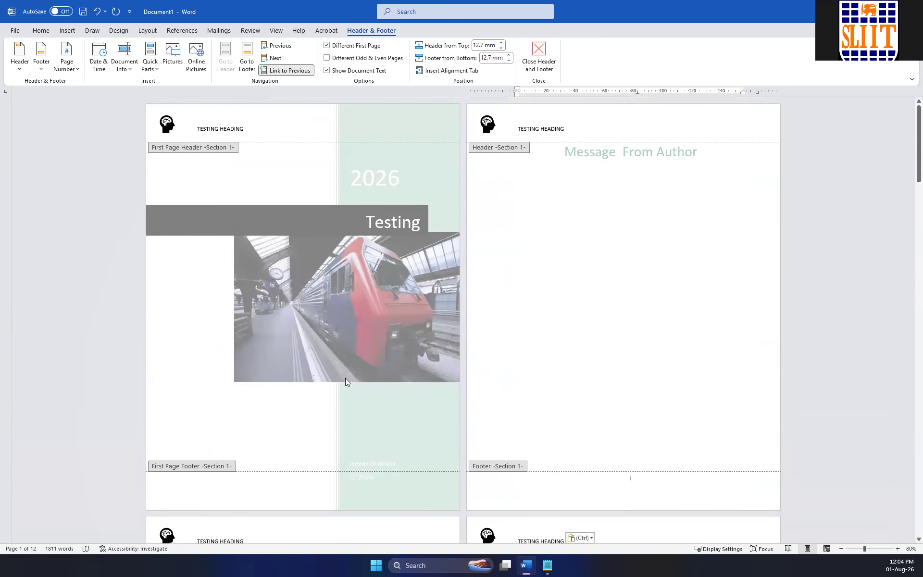
Review the header section labels, Same as Previous tags and footer page numbers from the cover page through The Fourth.
scroll(346, 380, "down", 5)
scroll(542, 377, "down", 7)
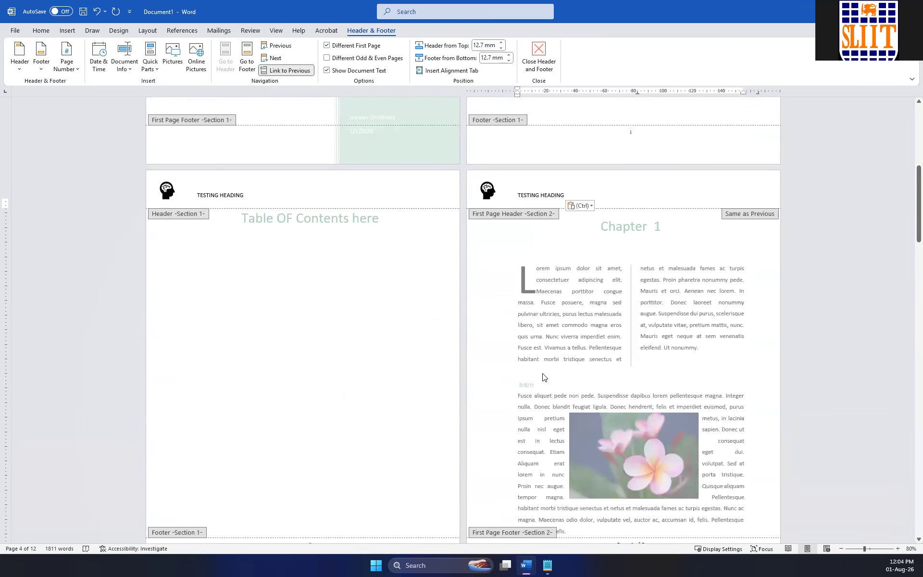
scroll(543, 374, "down", 1)
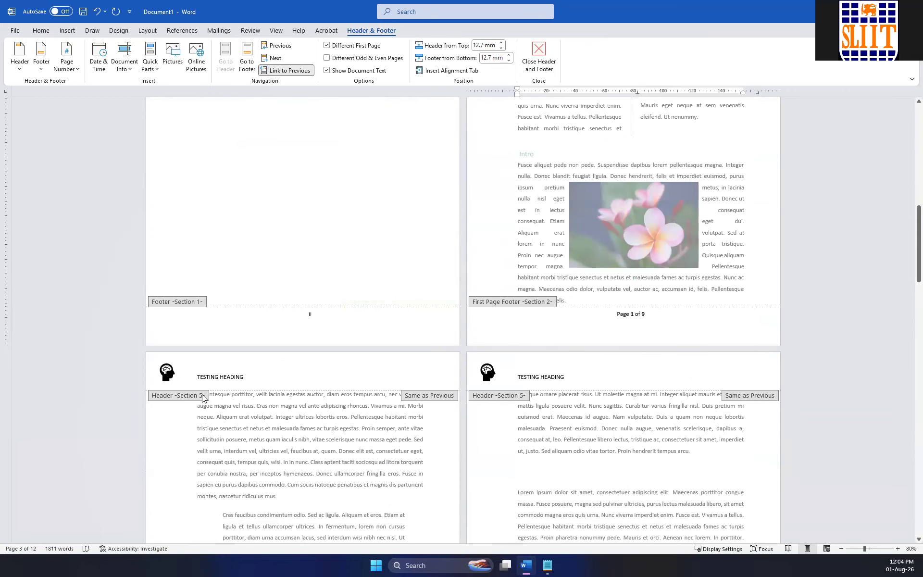
scroll(202, 397, "down", 8)
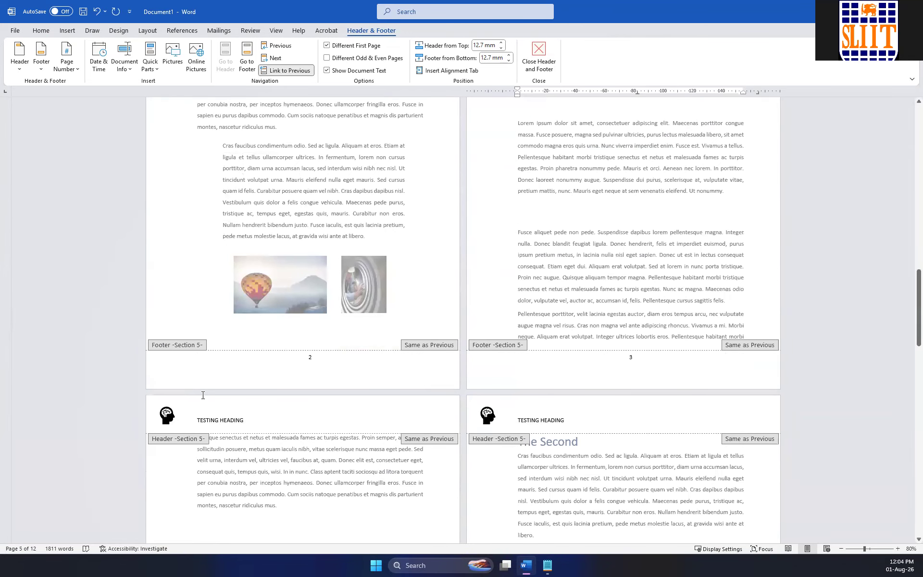
scroll(202, 395, "down", 10)
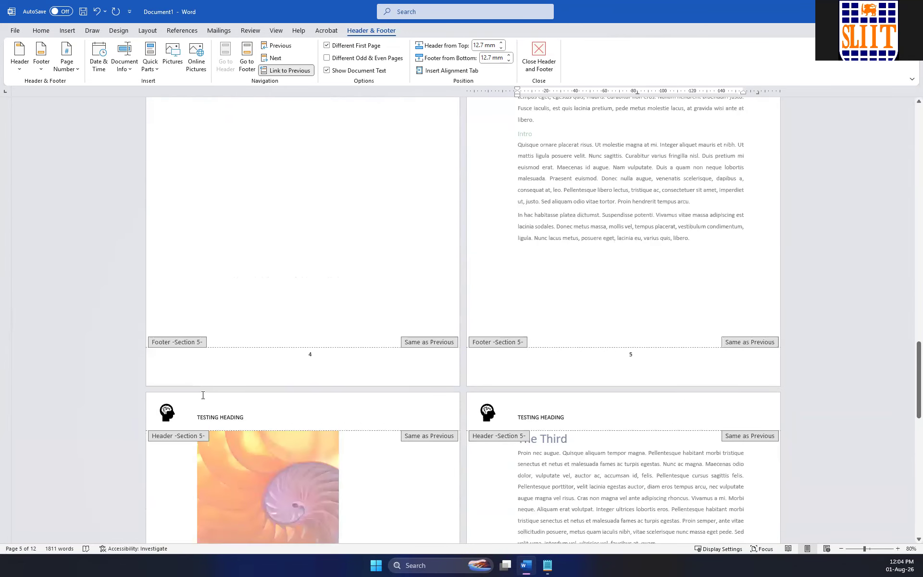
scroll(203, 394, "down", 10)
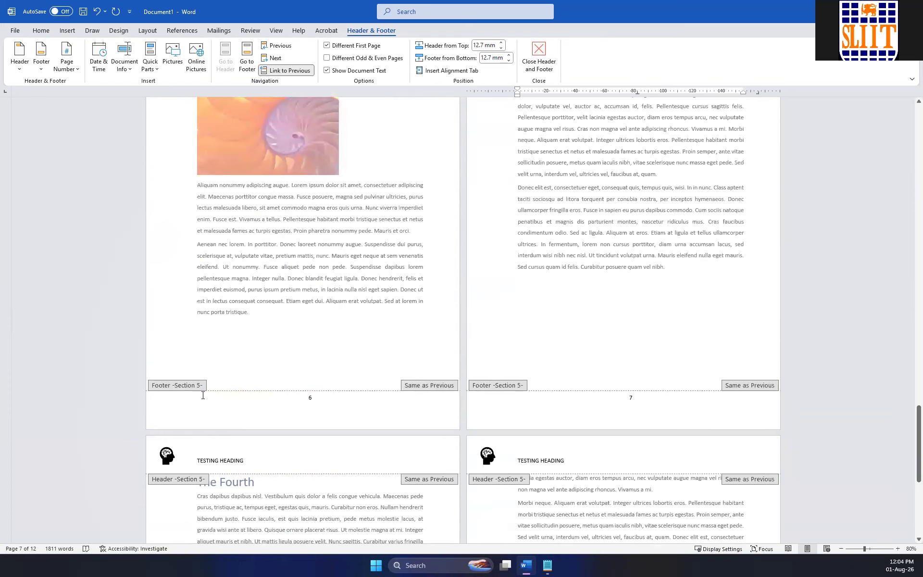
scroll(203, 395, "down", 3)
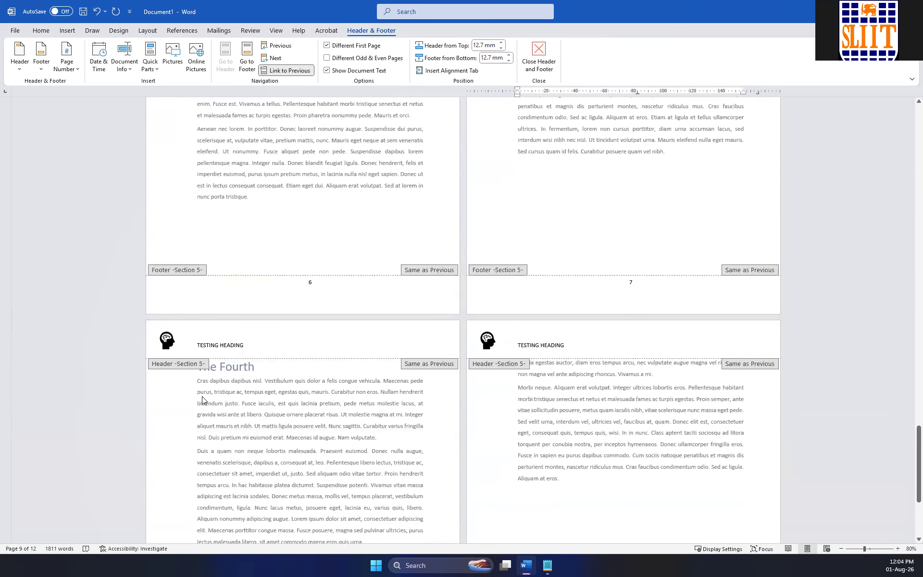
scroll(202, 396, "down", 5)
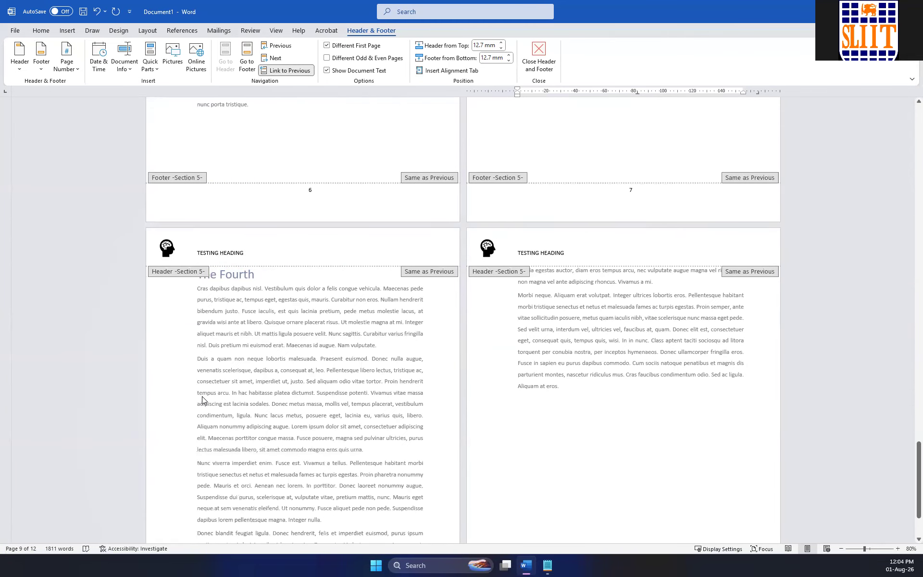
scroll(360, 412, "up", 15)
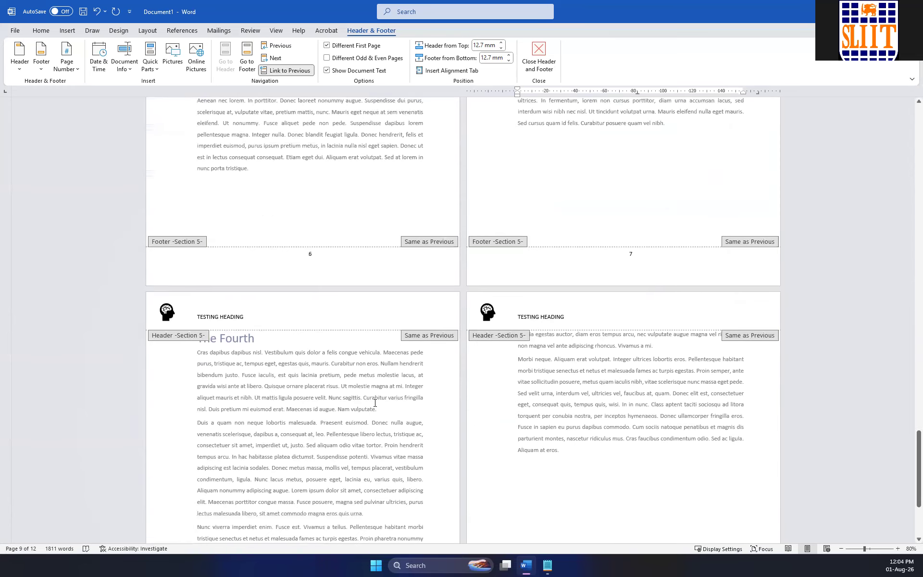
scroll(376, 407, "up", 4)
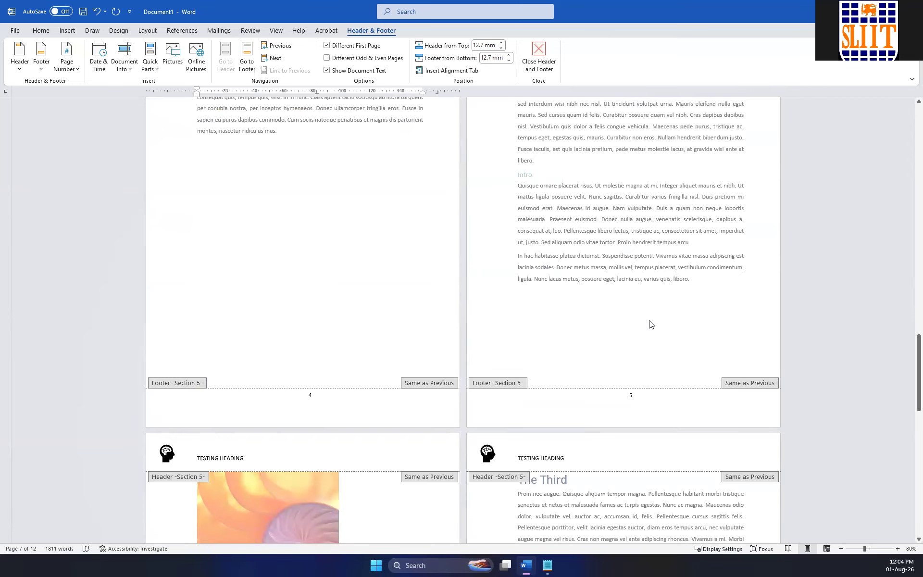
Close header editing and display the paragraph and formatting marks in the document.
double_click(710, 283)
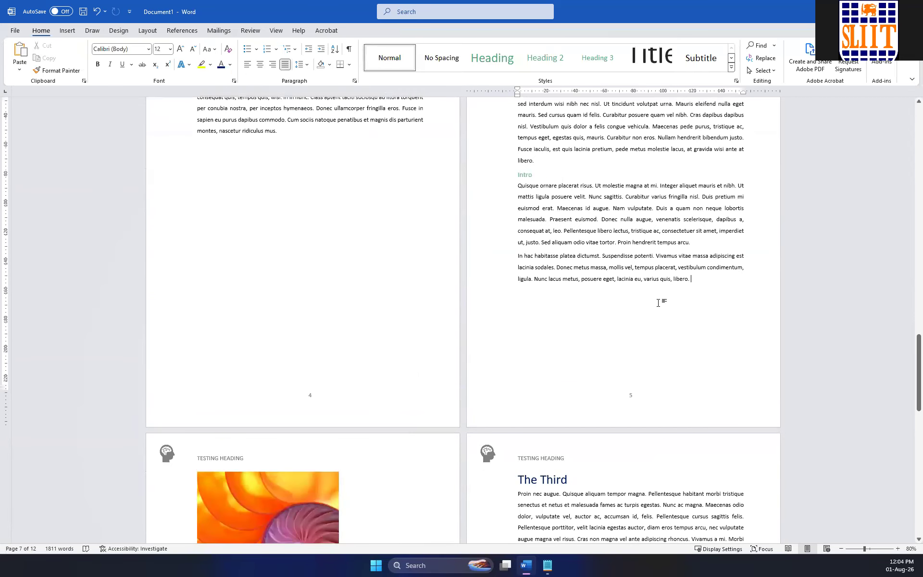
scroll(659, 303, "up", 4)
left_click(349, 49)
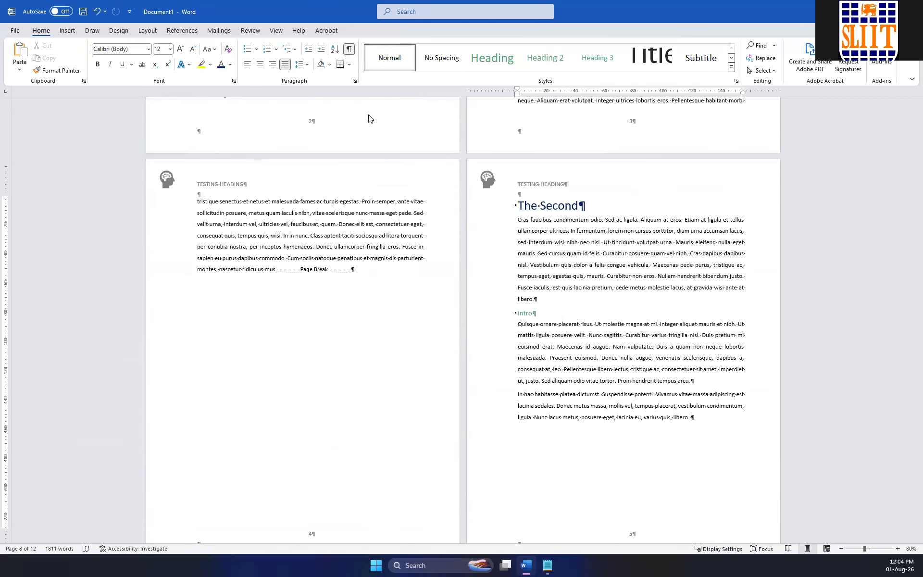
Examine the page breaks and section breaks on The Second, The Third, cover, Message From Author and Table OF Contents pages.
scroll(497, 240, "down", 3)
scroll(495, 237, "down", 3)
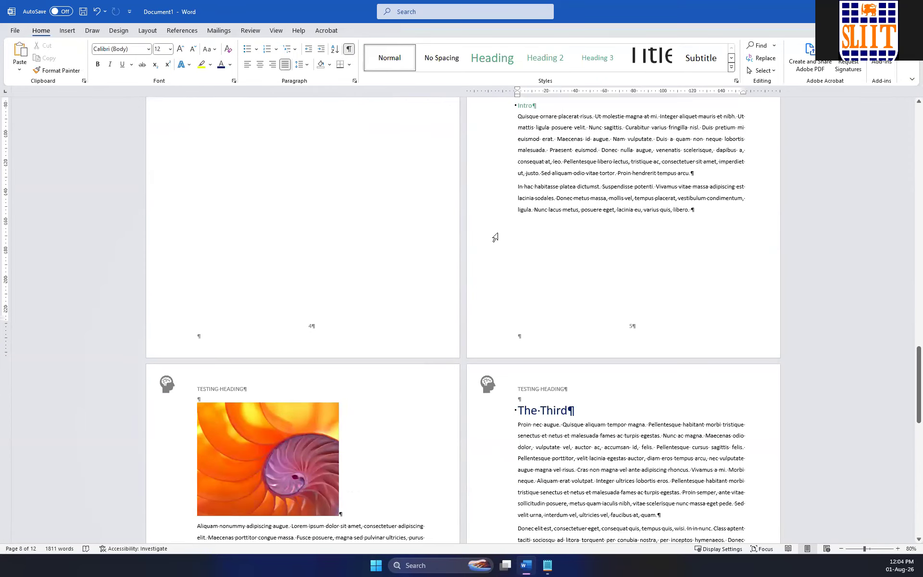
scroll(496, 237, "down", 3)
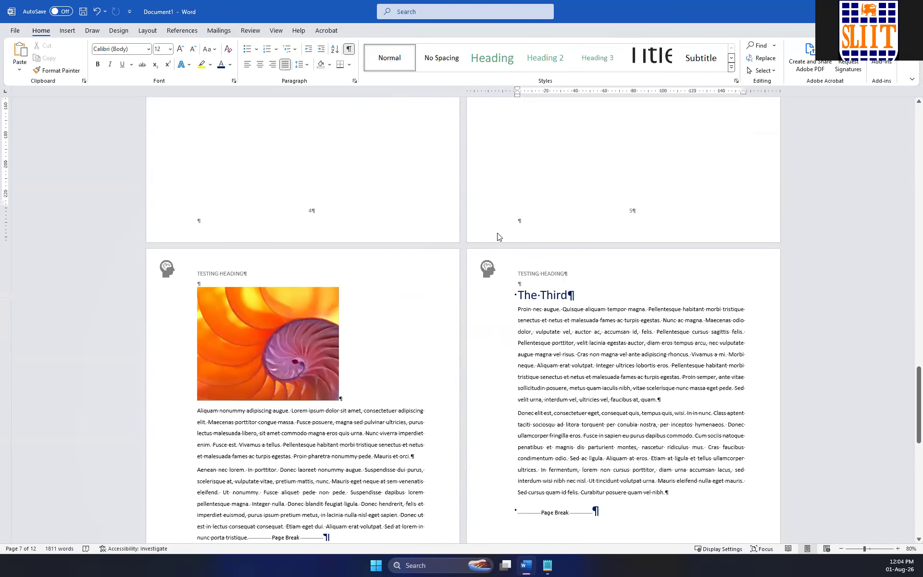
scroll(495, 241, "down", 2)
scroll(483, 288, "up", 8)
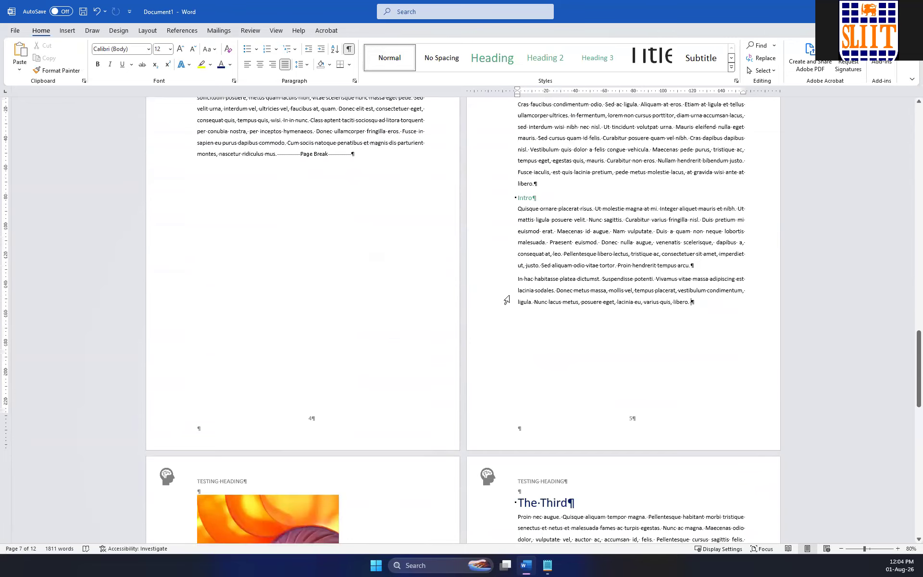
scroll(506, 300, "up", 18)
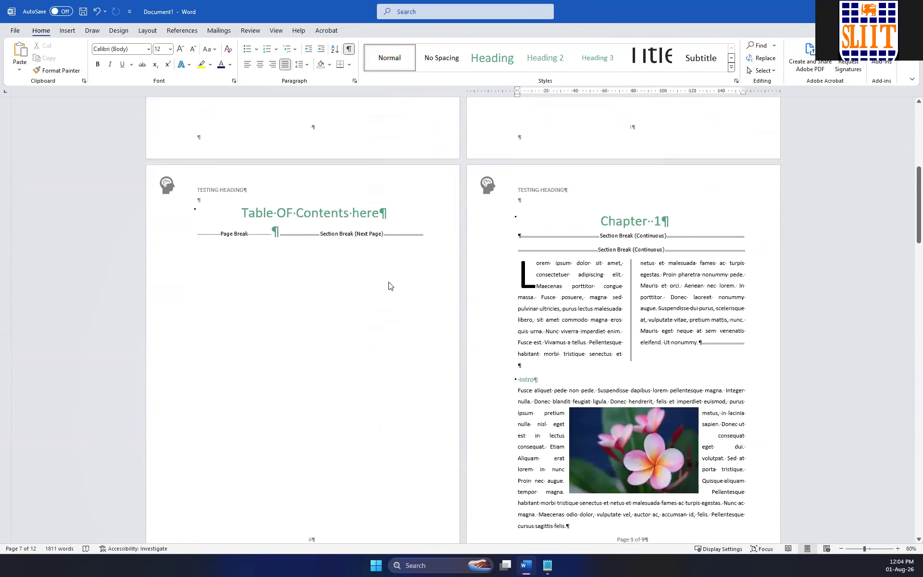
scroll(389, 286, "up", 9)
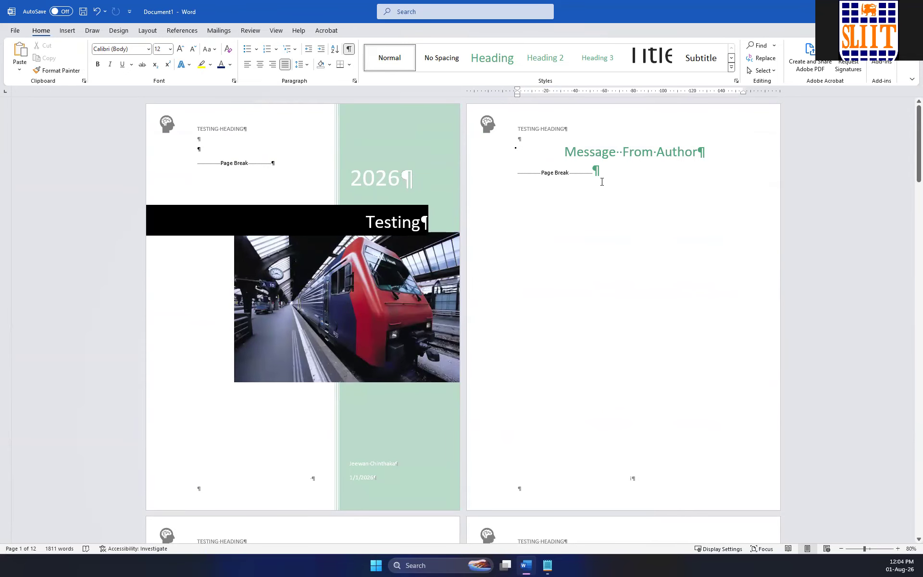
scroll(601, 182, "down", 6)
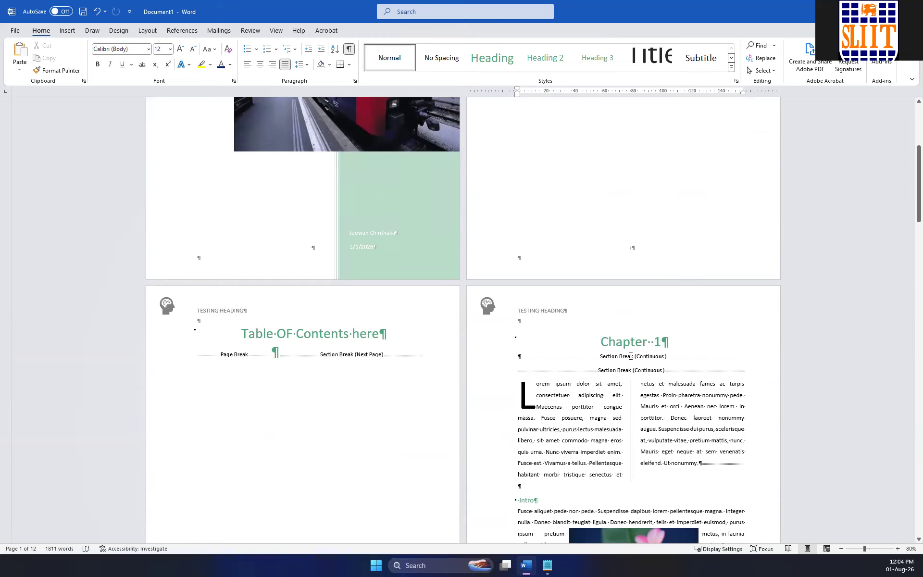
Examine the continuous section breaks around the two-column text under Chapter 1 and the breaks on the pages up to The Second.
left_click(656, 369)
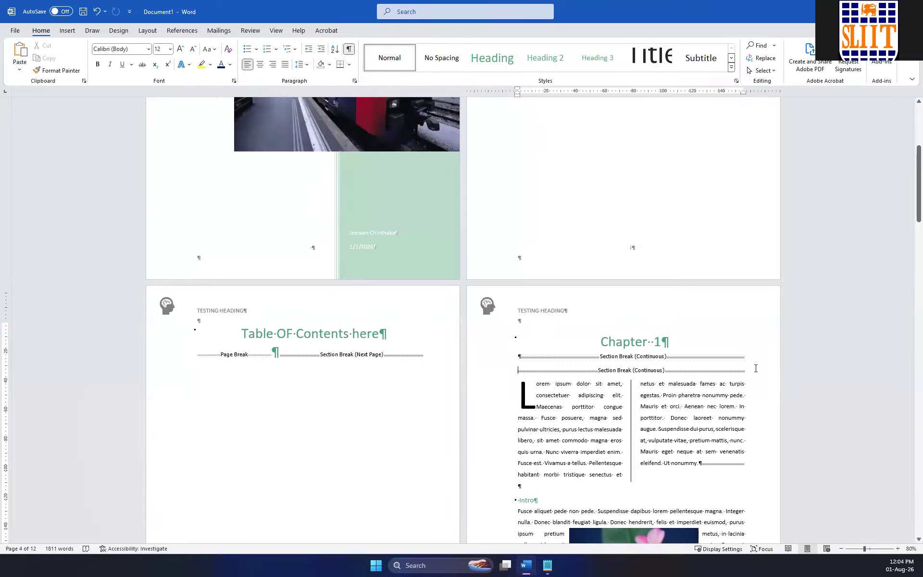
scroll(503, 361, "down", 5)
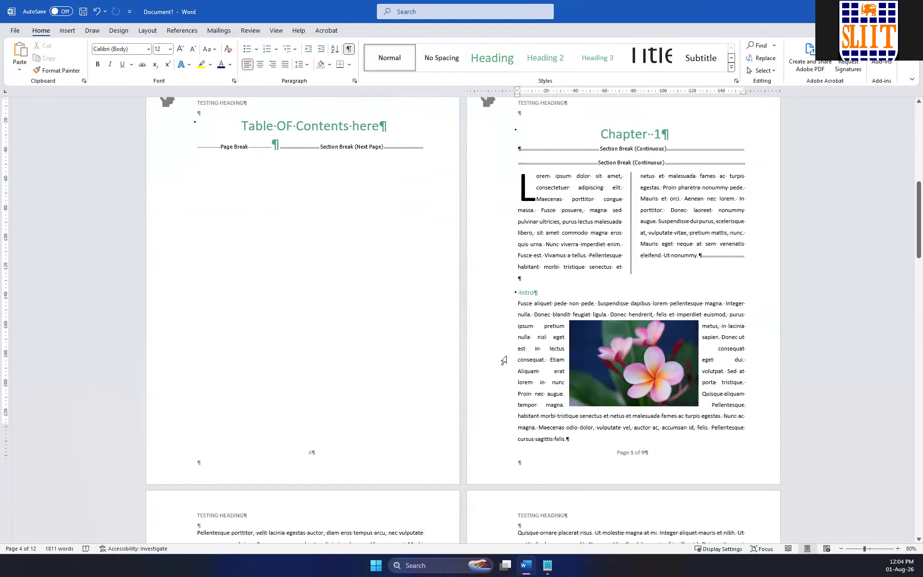
scroll(504, 361, "down", 6)
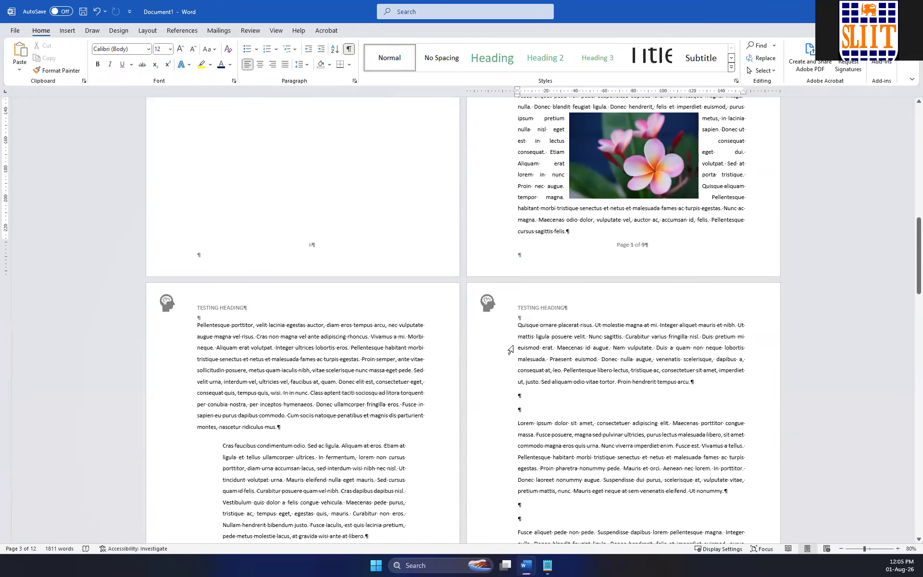
scroll(691, 270, "up", 5)
left_click(716, 163)
scroll(311, 331, "down", 5)
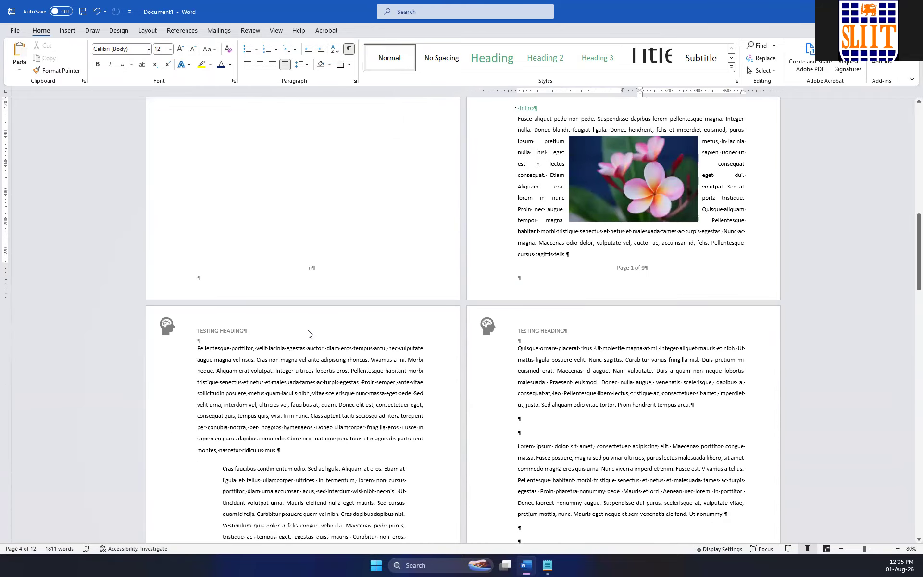
scroll(309, 331, "down", 2)
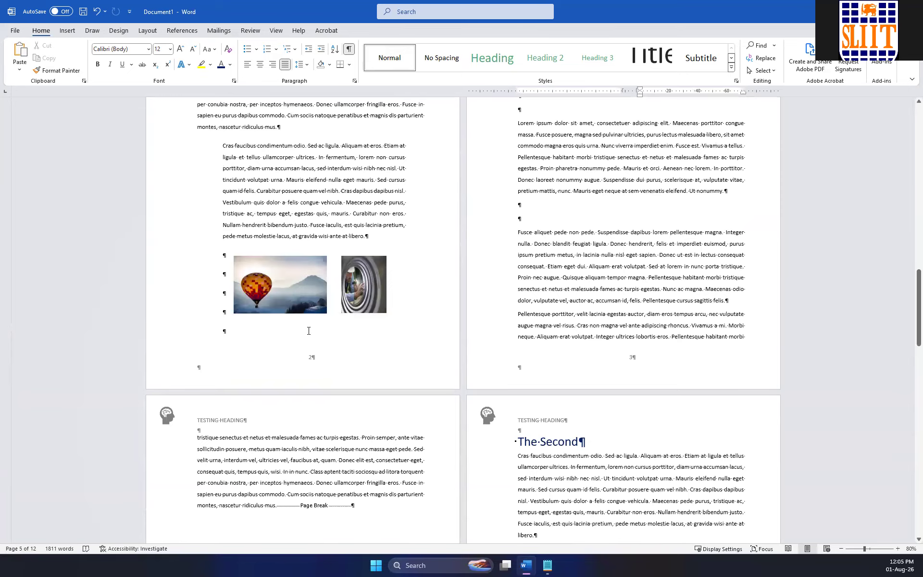
scroll(309, 330, "down", 2)
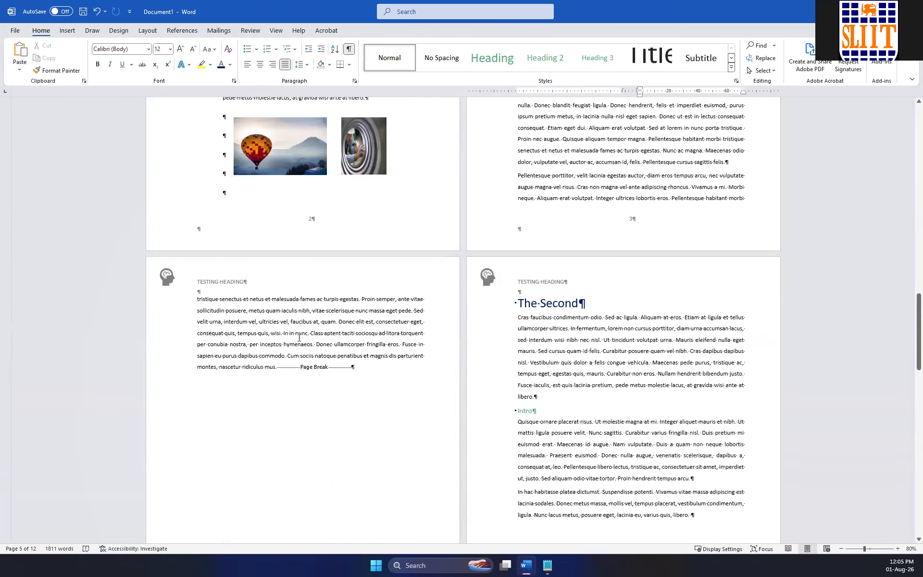
Examine the page breaks and footer page numbers on the pages around The Second, The Third and The Fourth.
left_click(306, 367)
scroll(442, 351, "down", 1)
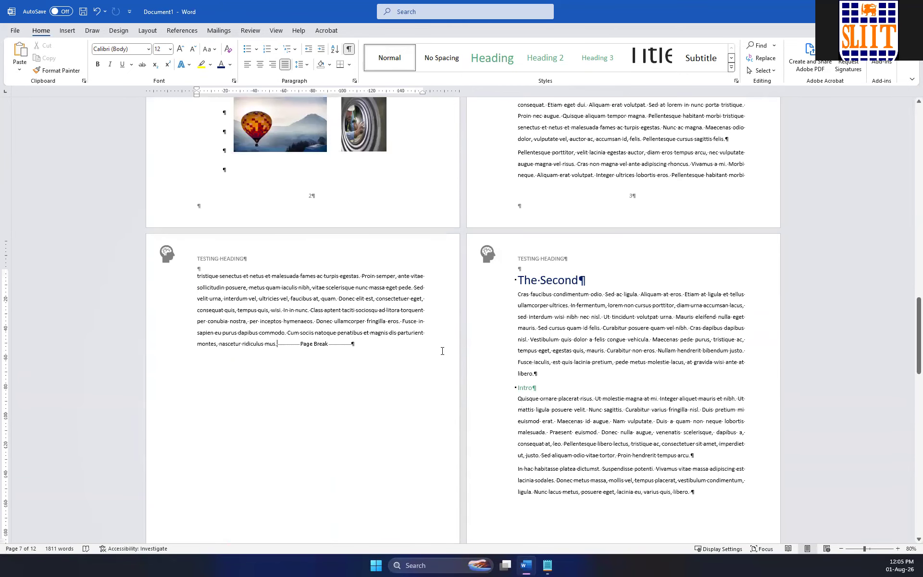
scroll(442, 351, "down", 5)
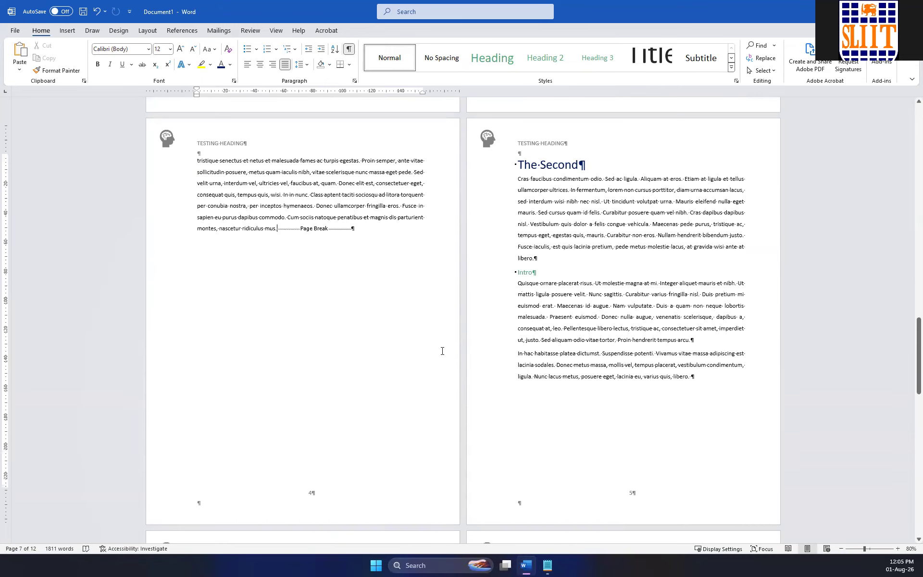
scroll(442, 351, "down", 3)
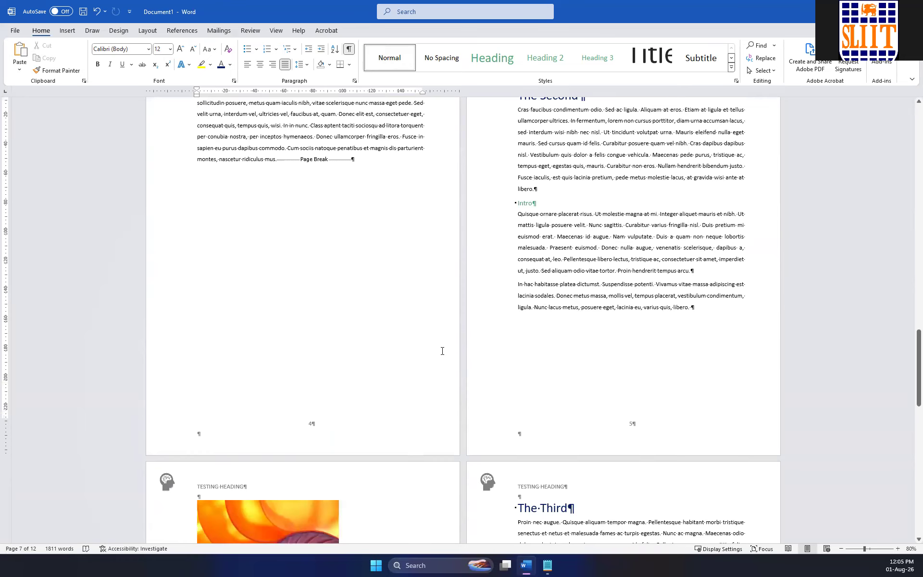
scroll(442, 351, "down", 10)
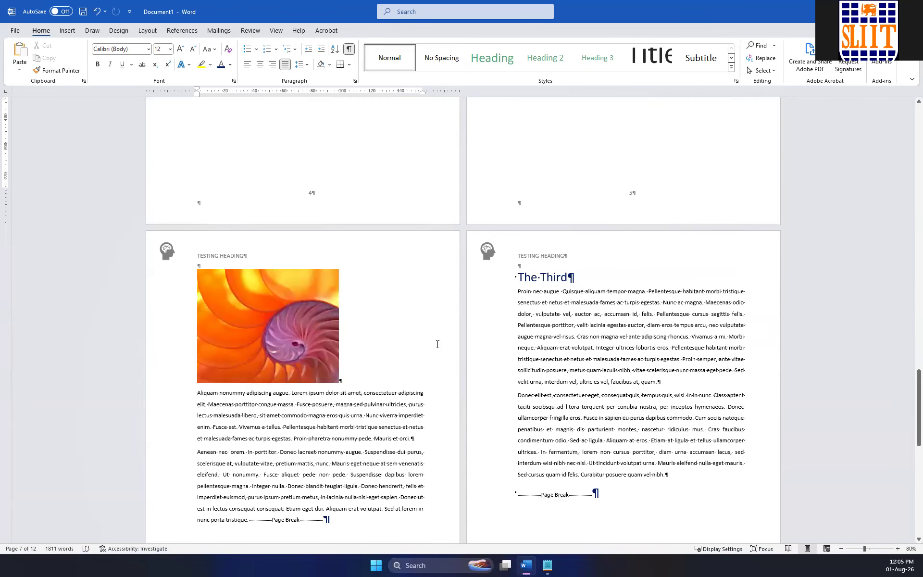
scroll(437, 344, "down", 16)
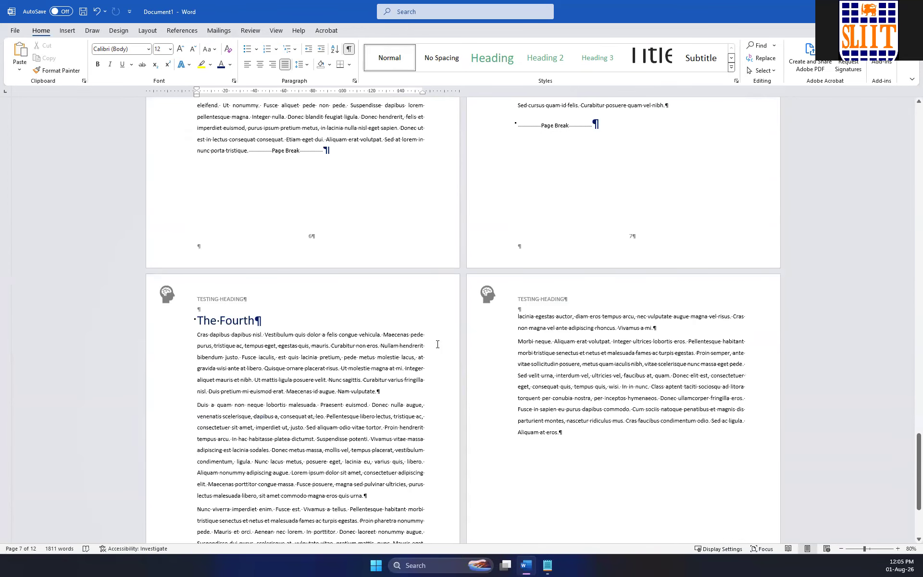
scroll(437, 344, "down", 6)
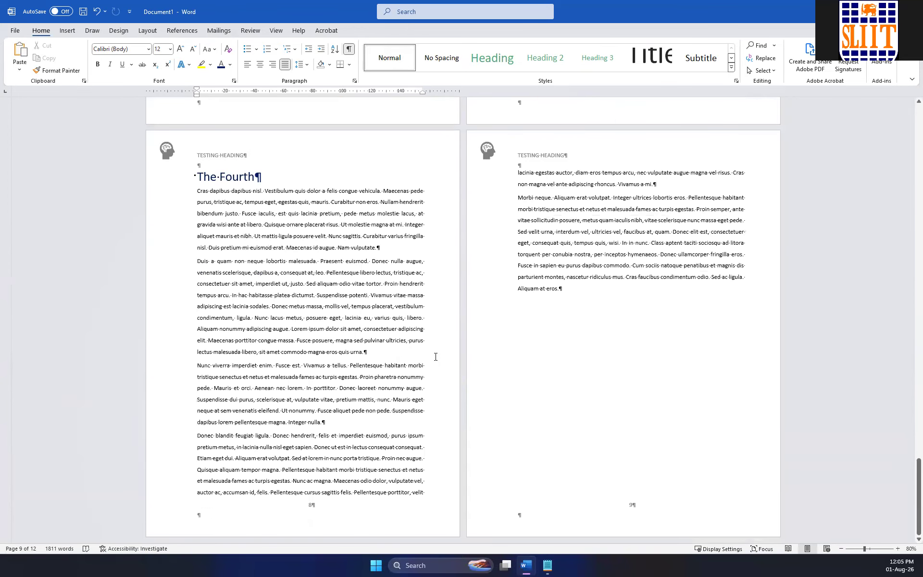
scroll(435, 356, "up", 15)
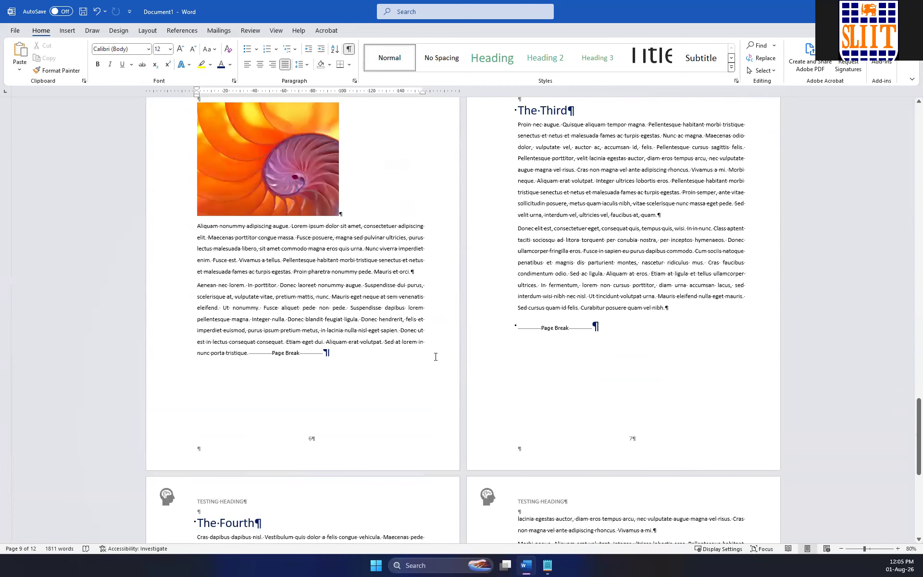
scroll(436, 356, "up", 11)
Open the footer of The Second page for editing and review the Section 5 labels and Same as Previous tags.
left_click(695, 287)
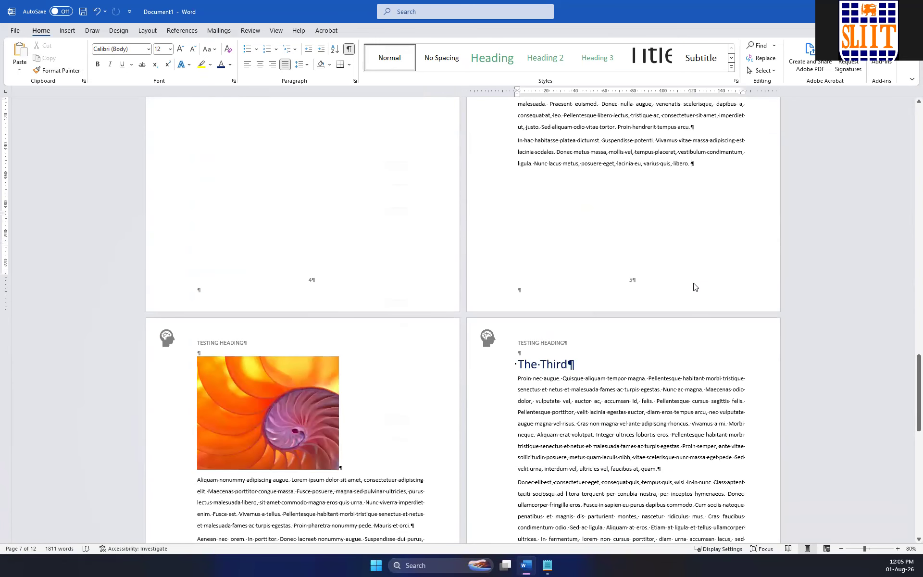
double_click(695, 287)
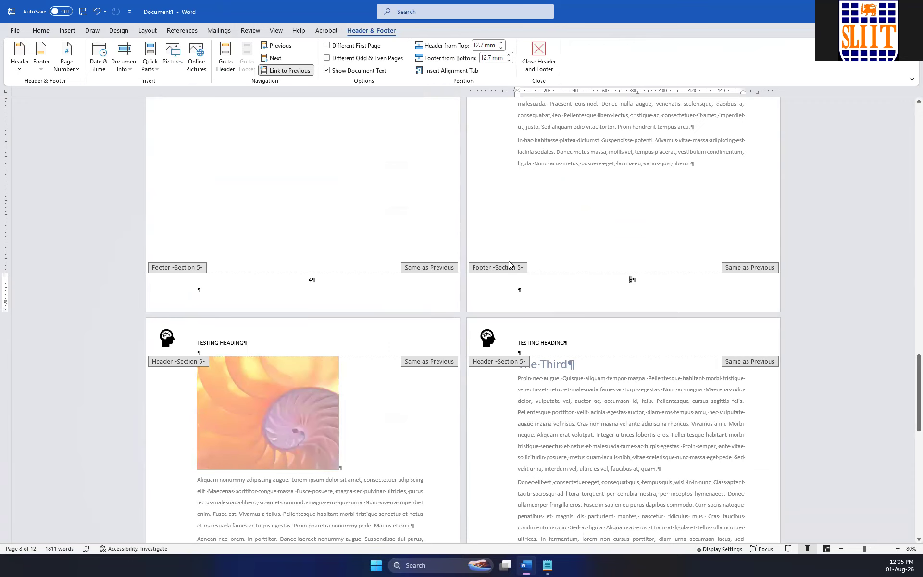
scroll(494, 309, "up", 20)
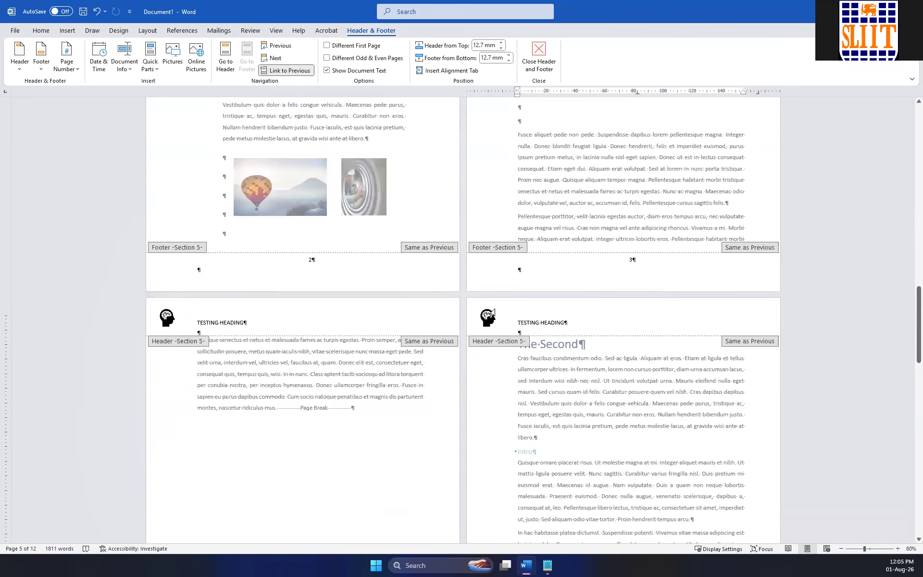
scroll(494, 313, "up", 15)
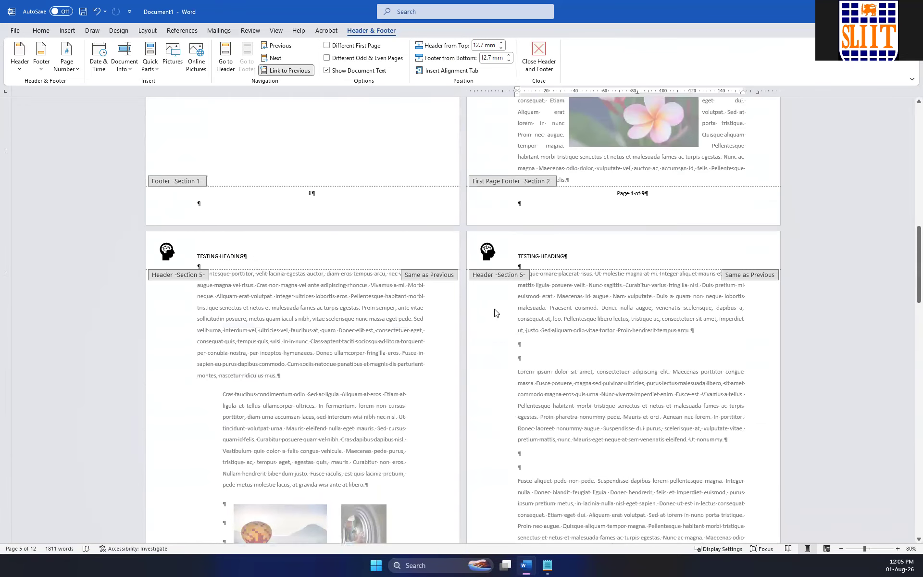
left_click(427, 279)
scroll(423, 286, "down", 3)
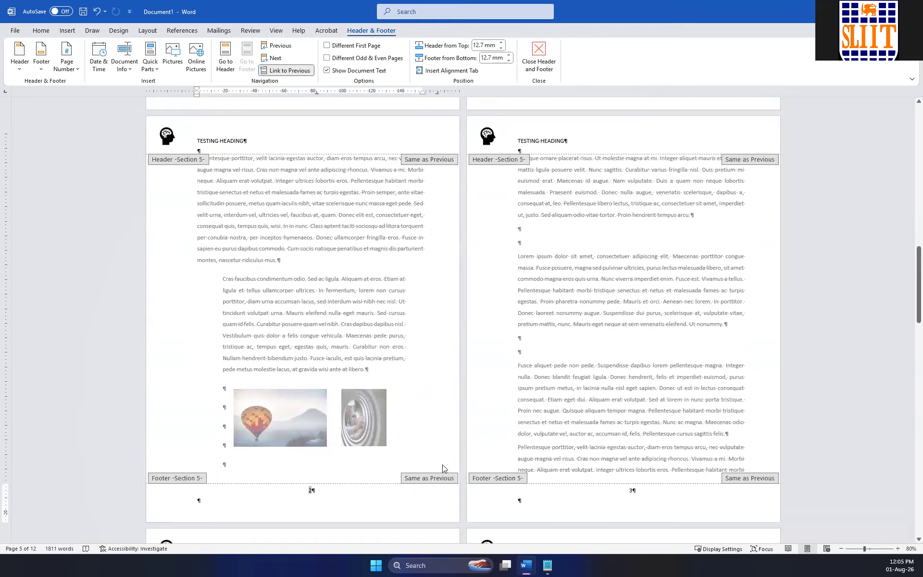
left_click(327, 493)
key("Delete")
key("ctrl+z")
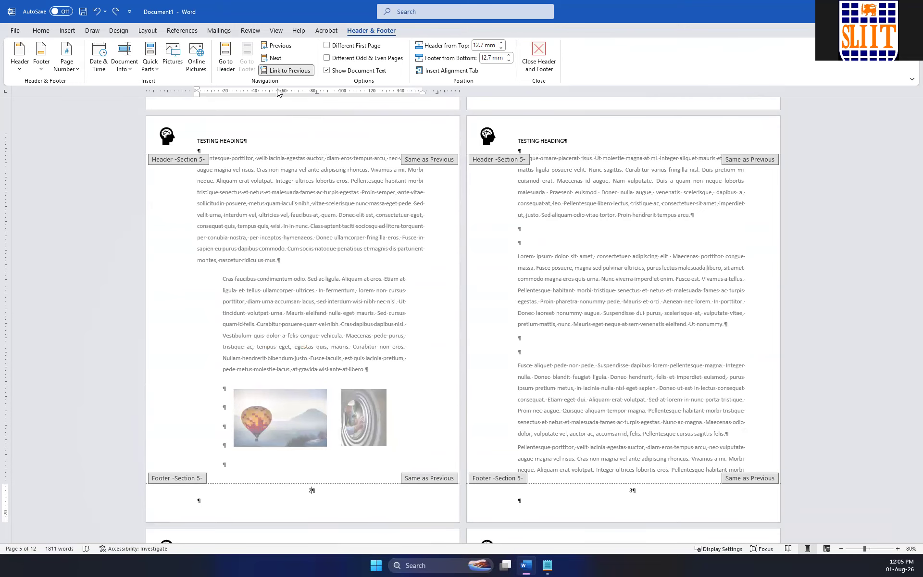
Unlink the Section 5 footer from the previous section and compare it with the Section 1 and Section 2 footers.
left_click(289, 71)
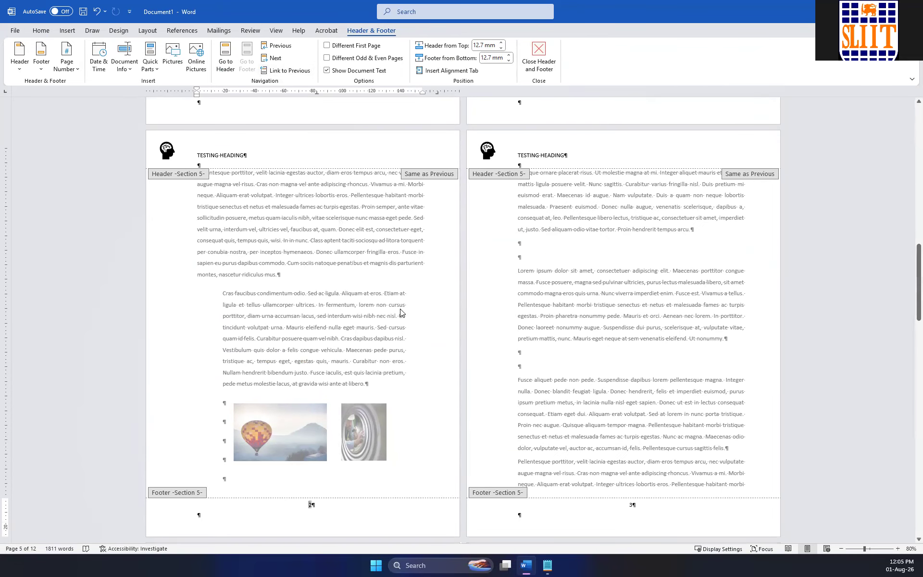
scroll(457, 308, "up", 3)
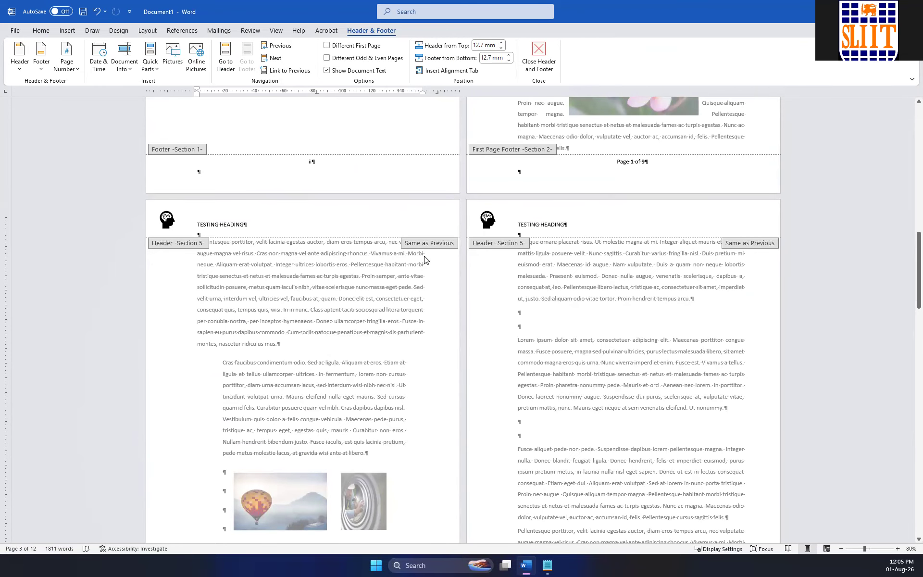
scroll(424, 260, "up", 2)
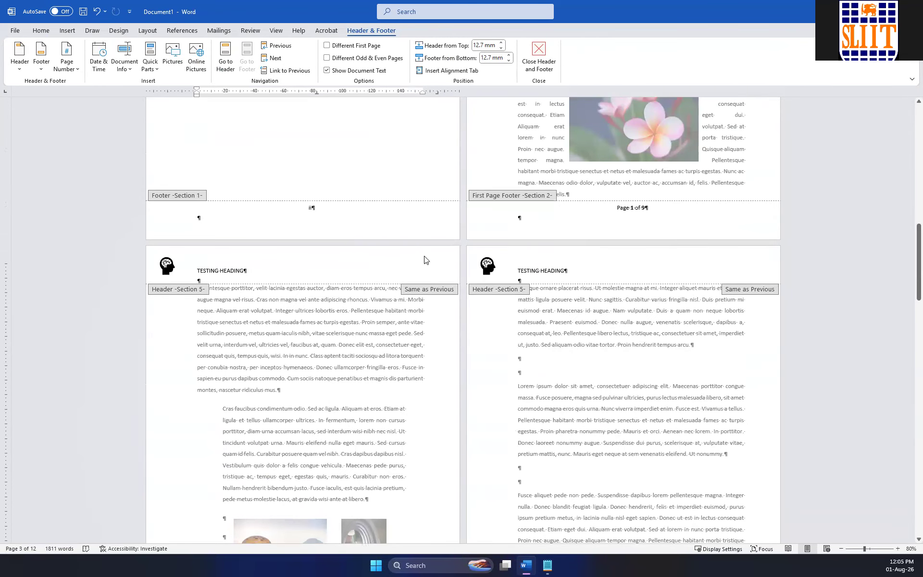
scroll(424, 259, "down", 5)
scroll(424, 260, "down", 3)
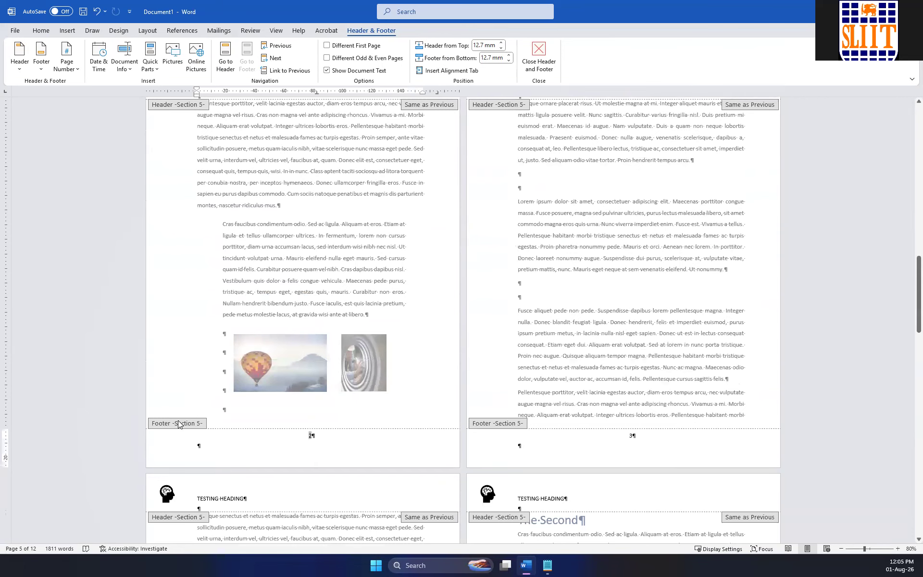
scroll(187, 412, "up", 3)
scroll(188, 416, "down", 4)
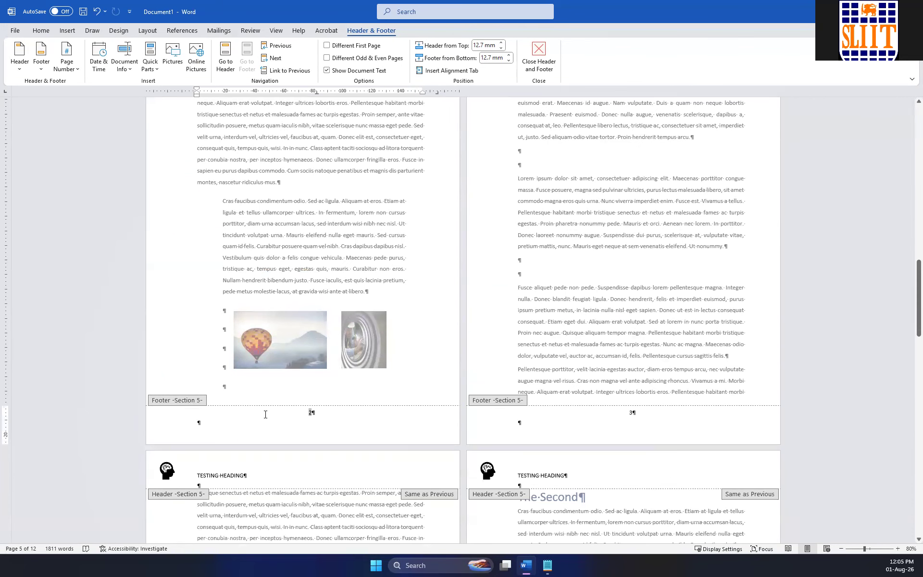
Delete the page number and the extra blank line from the Section 5 footer, and return to the document body.
left_click(326, 419)
key("BackSpace")
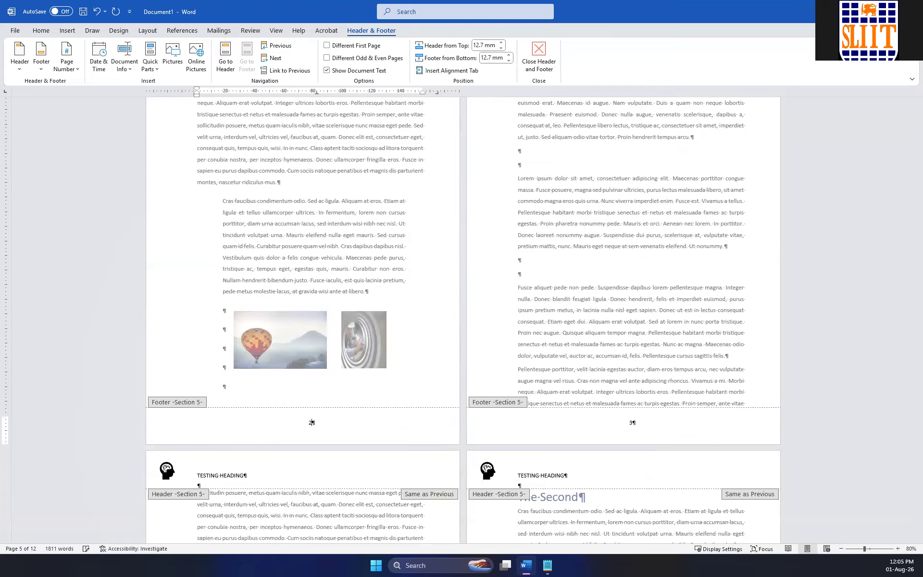
key("BackSpace")
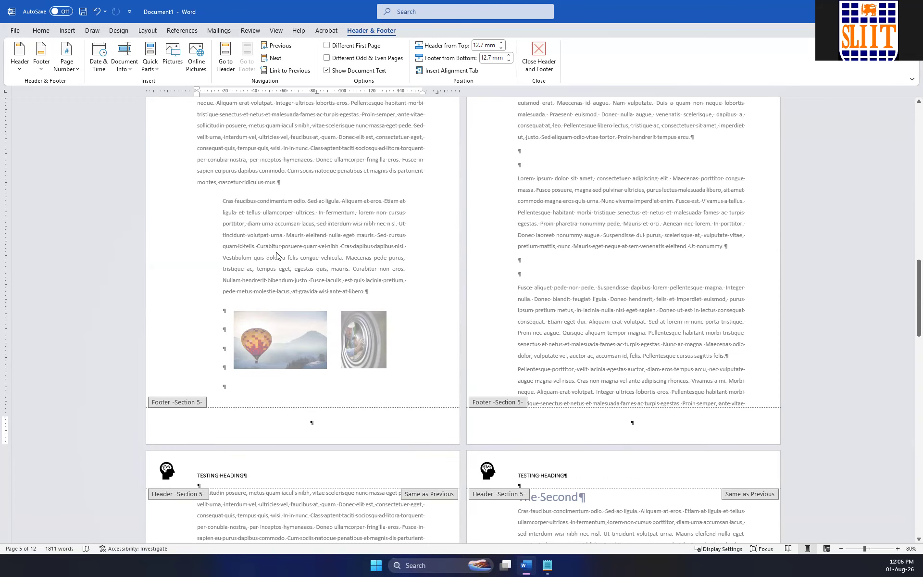
scroll(277, 256, "down", 20)
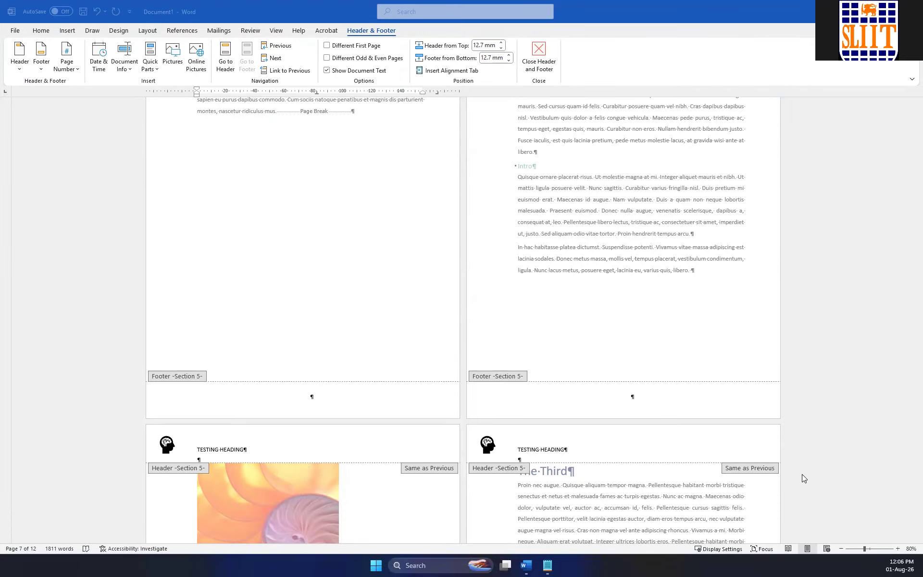
scroll(802, 473, "up", 15)
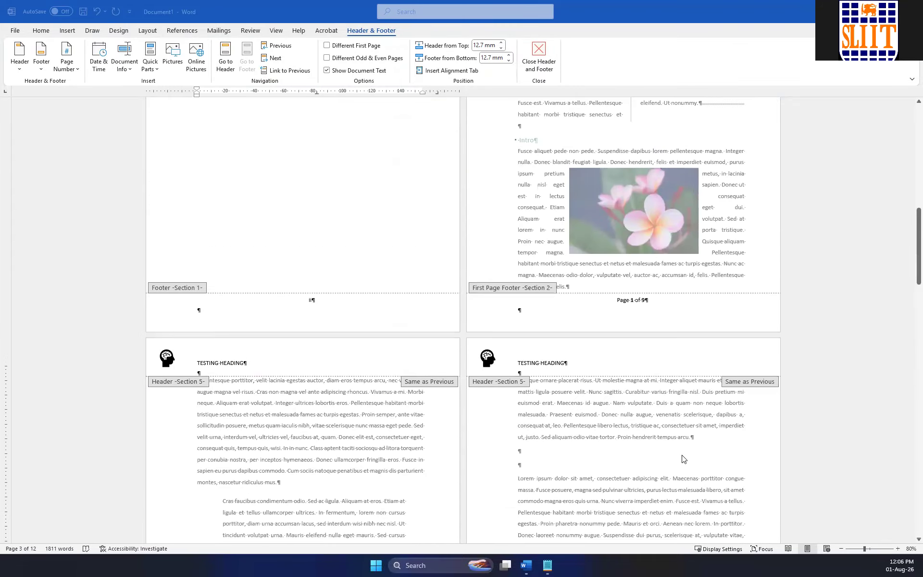
scroll(684, 459, "up", 6)
left_click(719, 312)
scroll(751, 313, "down", 10)
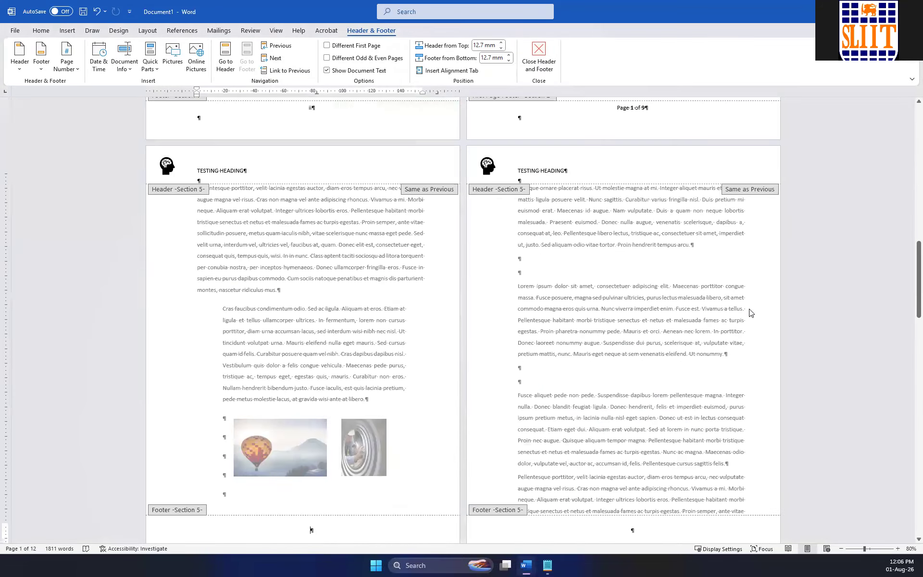
double_click(721, 262)
Delete the first of the two continuous section breaks under the Chapter 1 heading.
scroll(698, 286, "up", 3)
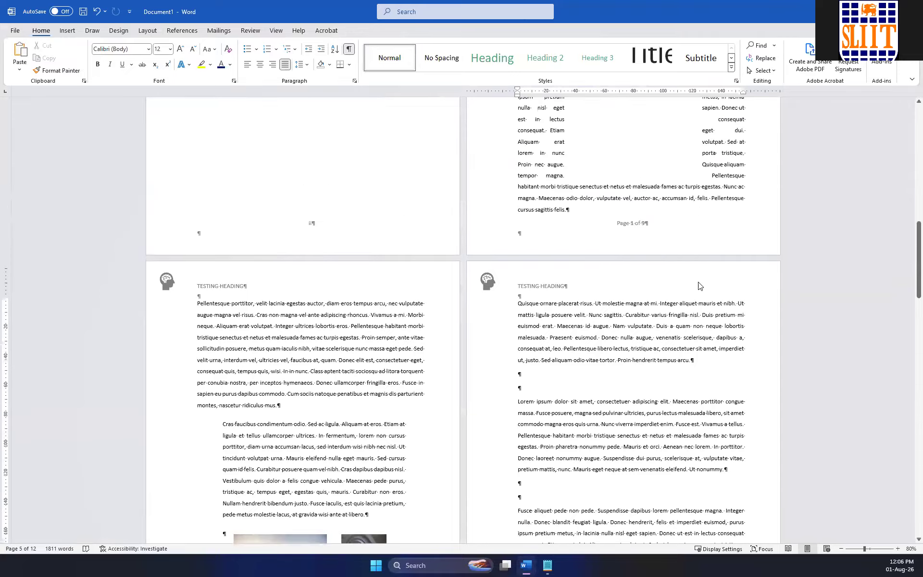
scroll(699, 286, "up", 8)
double_click(531, 357)
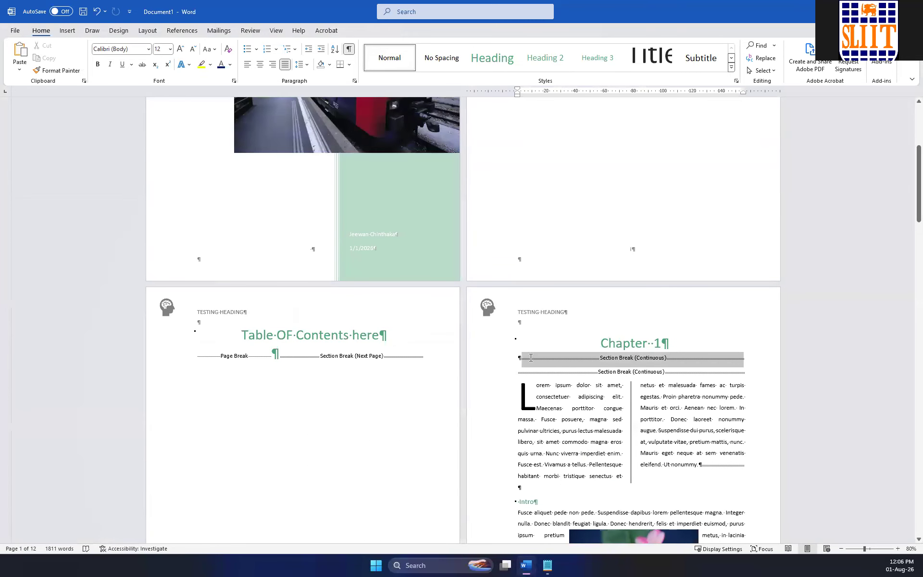
key("Delete")
key("ctrl+z")
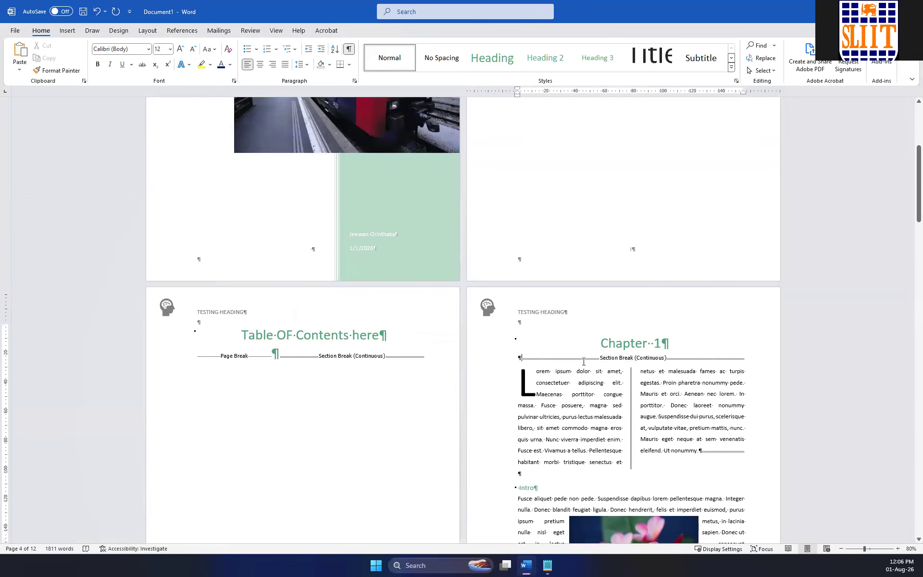
Try removing the blank paragraph between the Chapter 1 heading and its continuous section break, and restore it.
left_click_drag(528, 352, 525, 354)
left_click(644, 467)
left_click(530, 368)
left_click(507, 361)
left_click(517, 357)
key("BackSpace")
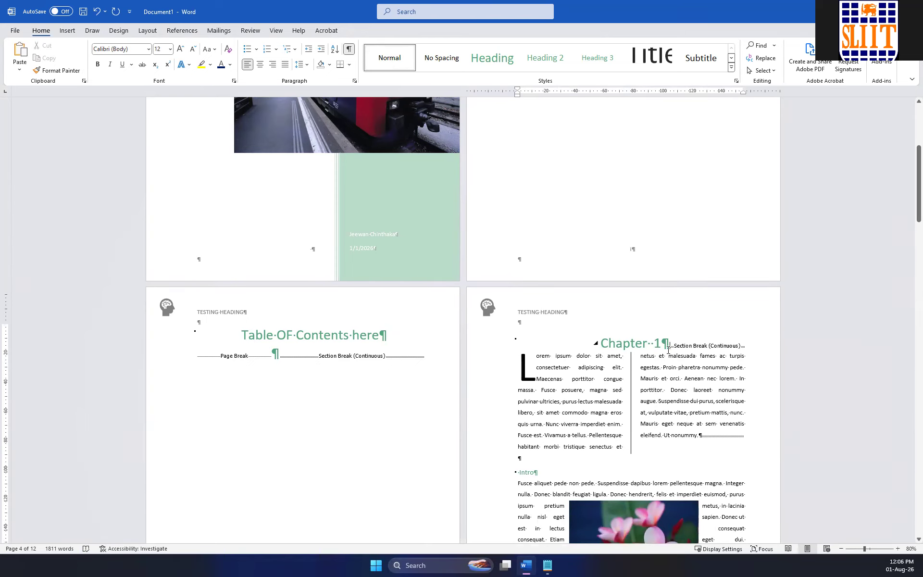
key("ctrl+z")
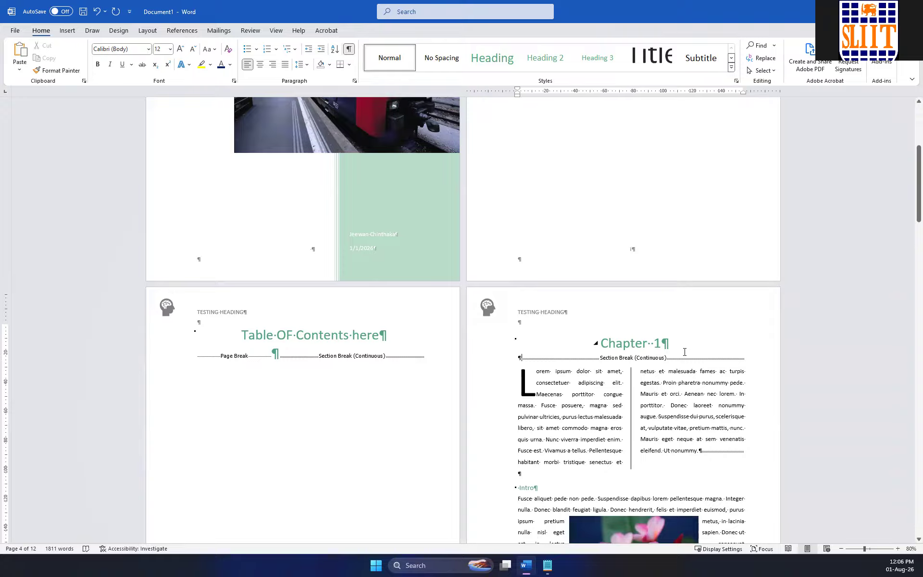
key("Return")
key("BackSpace")
scroll(607, 354, "down", 4)
scroll(605, 349, "up", 2)
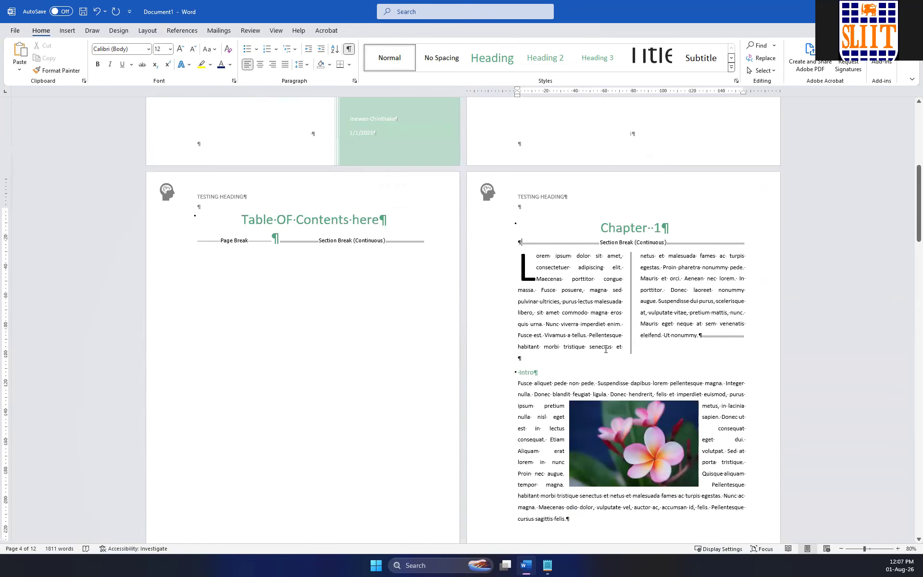
With the formatting marks hidden, try removing and re-adding the blank line under the Chapter 1 heading, and display the marks again.
left_click(640, 230)
left_click(680, 240)
scroll(652, 255, "up", 2)
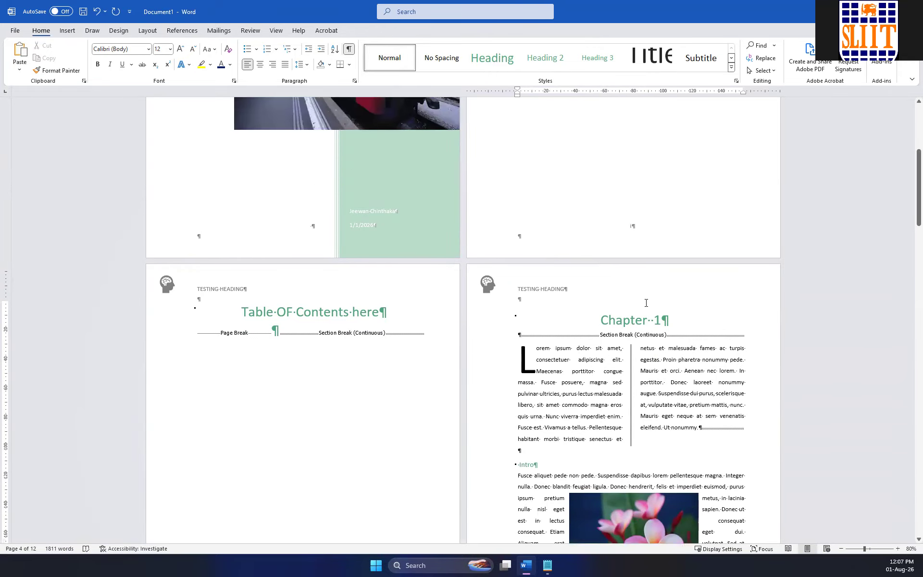
left_click(349, 49)
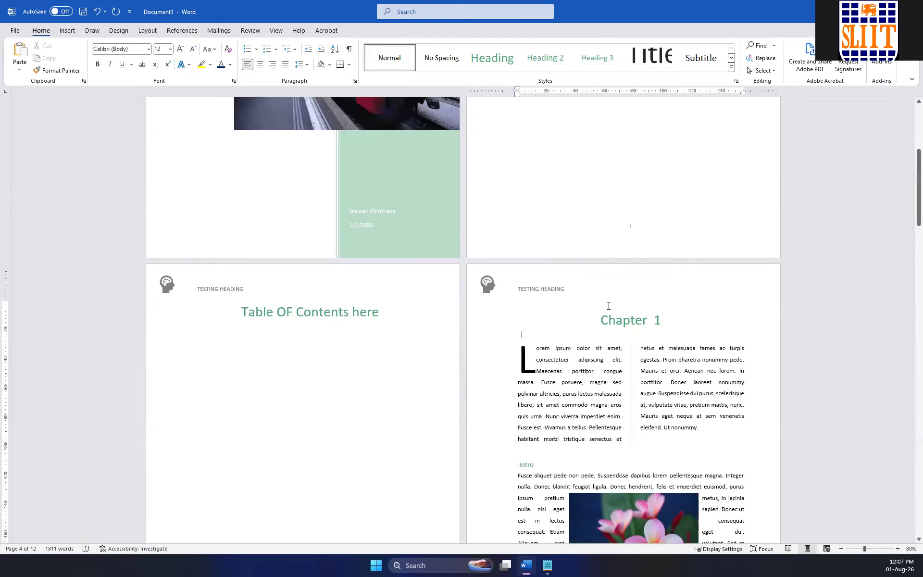
left_click(696, 316)
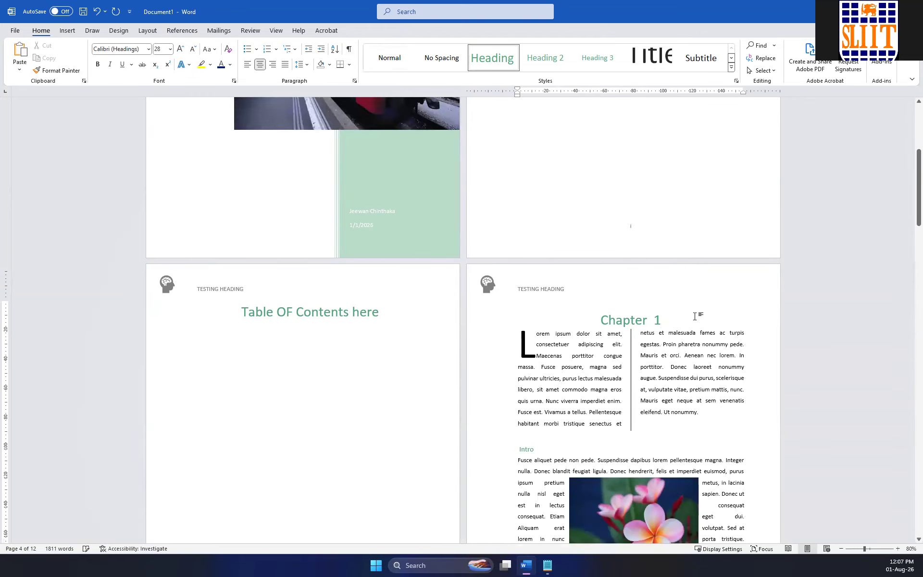
key("Return")
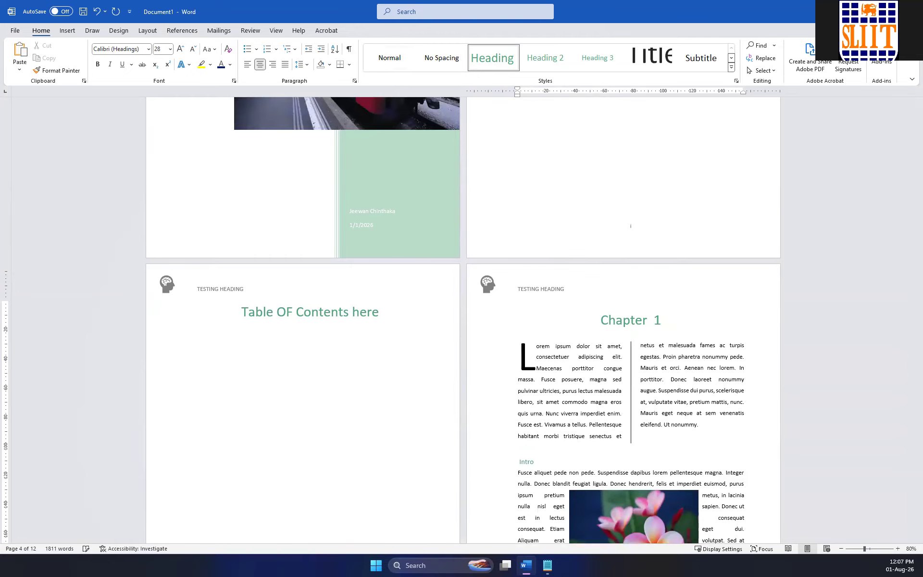
key("BackSpace")
key("Return")
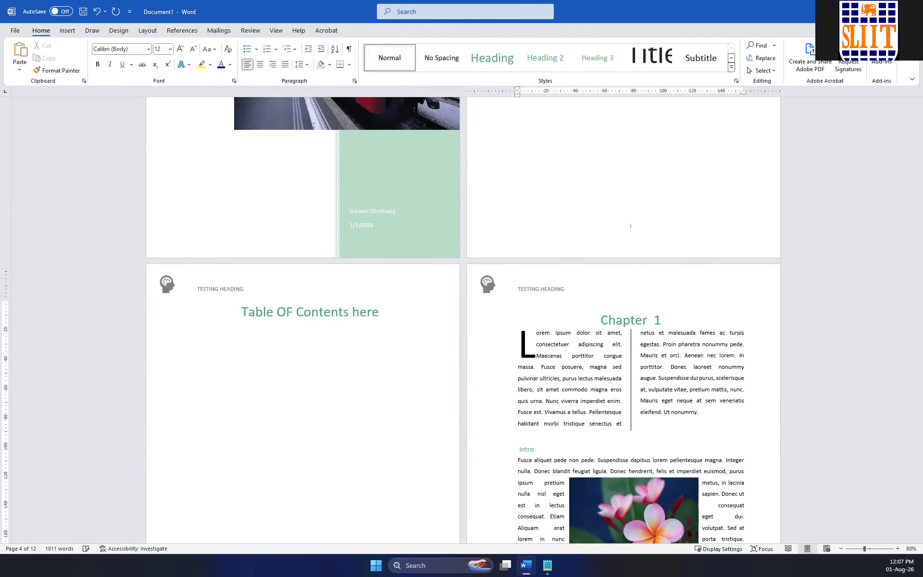
left_click(349, 49)
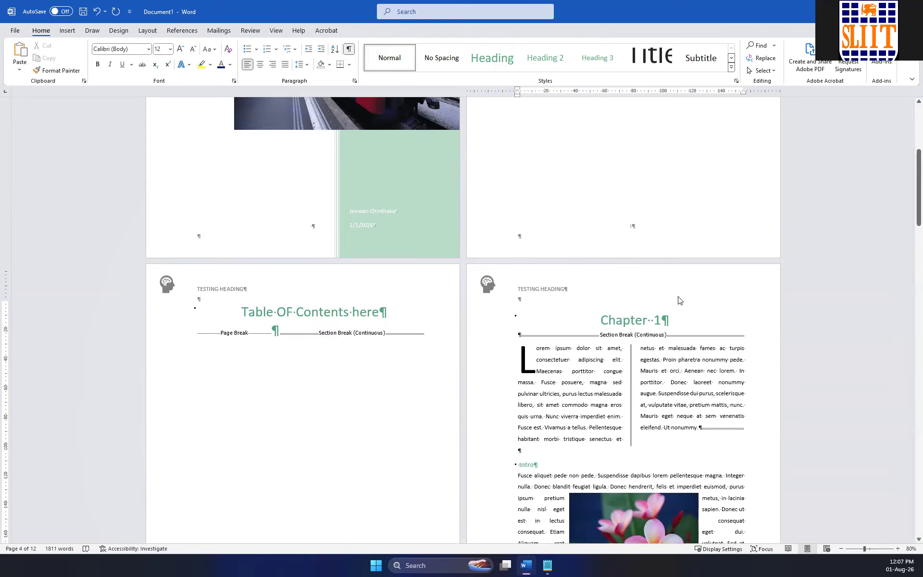
Try deleting the Chapter 1 heading backwards through the preceding breaks into the end of the "Table OF Contents here" heading.
left_click(685, 322)
key("BackSpace")
key("BackSpace")
key("BackSpace")
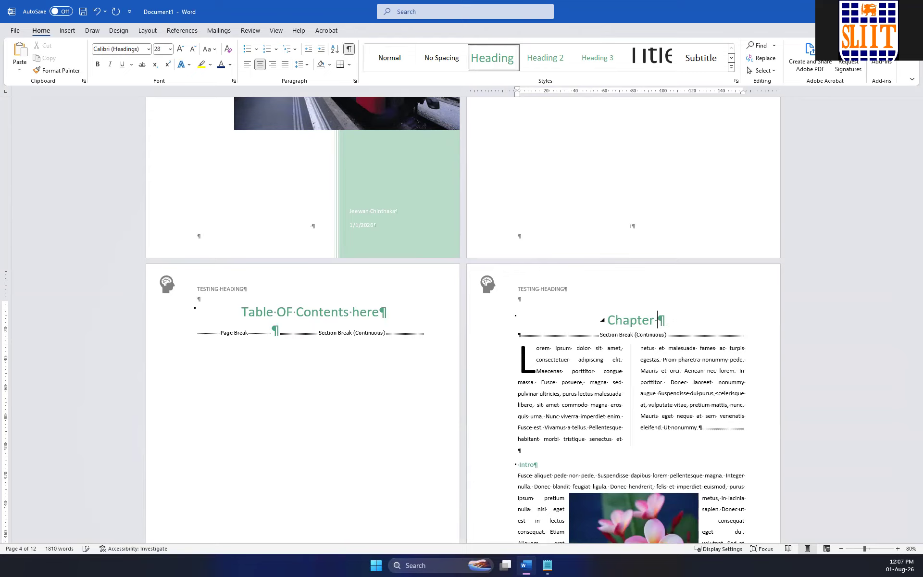
key("Delete")
key("Delete")
key("BackSpace")
key("BackSpace")
key("BackSpace")
key("BackSpace")
key("BackSpace")
key("BackSpace")
key("BackSpace")
key("BackSpace")
key("BackSpace")
key("BackSpace")
key("BackSpace")
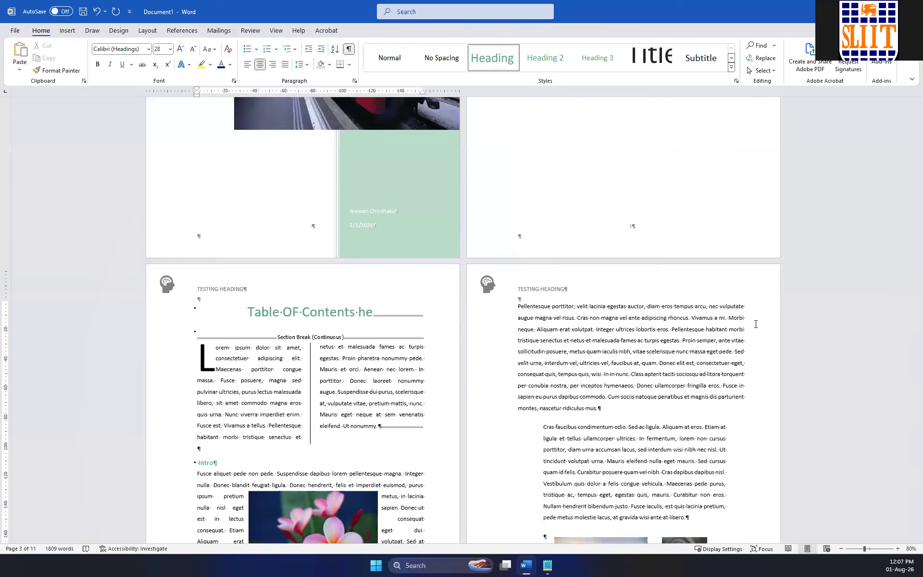
Complete the "Table OF Contents here" heading again and insert a page break on a new line below it.
type("re")
key("Return")
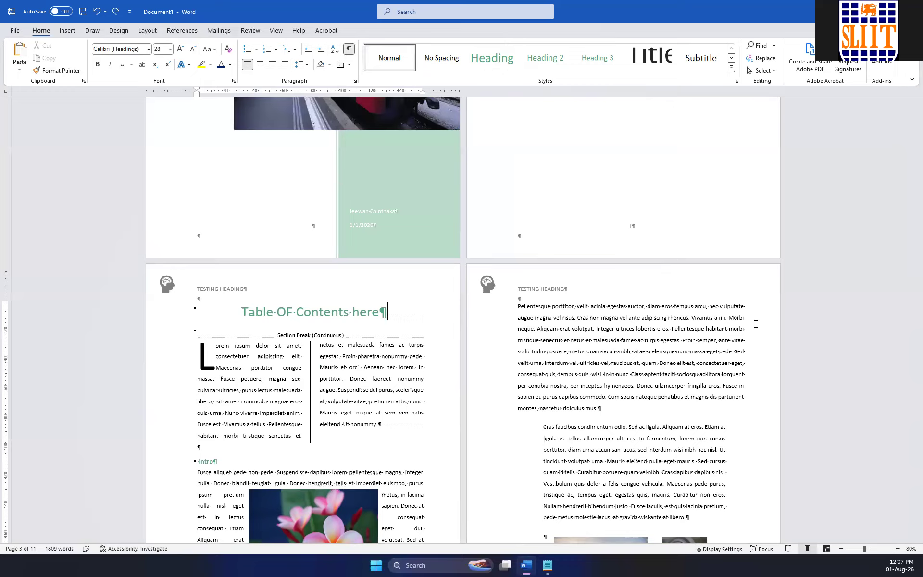
key("ctrl+Return")
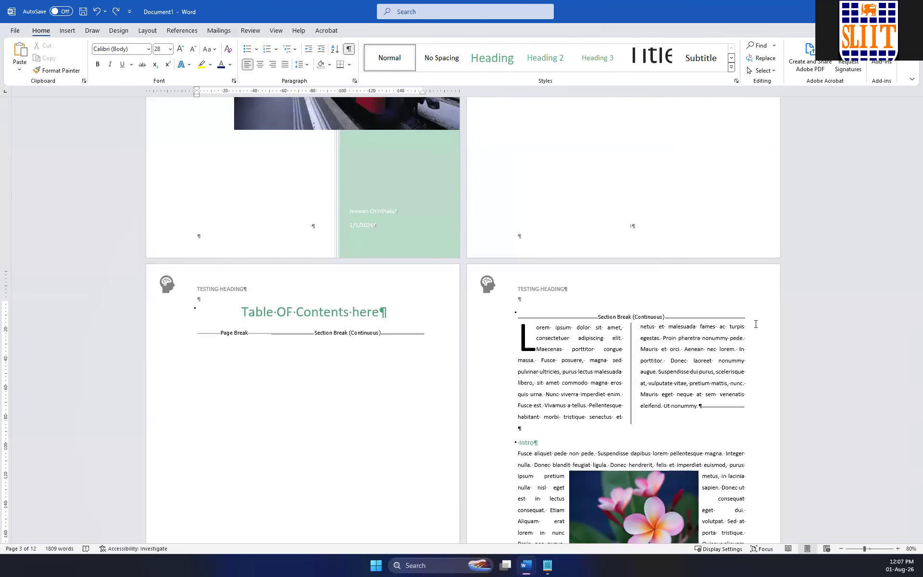
Try replacing the continuous section break and the first column of text below it, and undo the replacement.
scroll(756, 325, "down", 3)
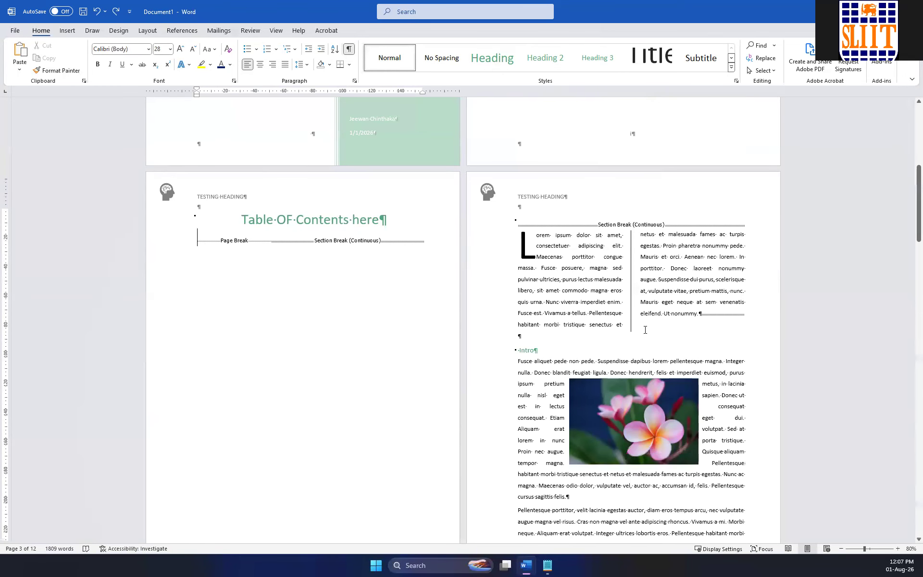
left_click(697, 323)
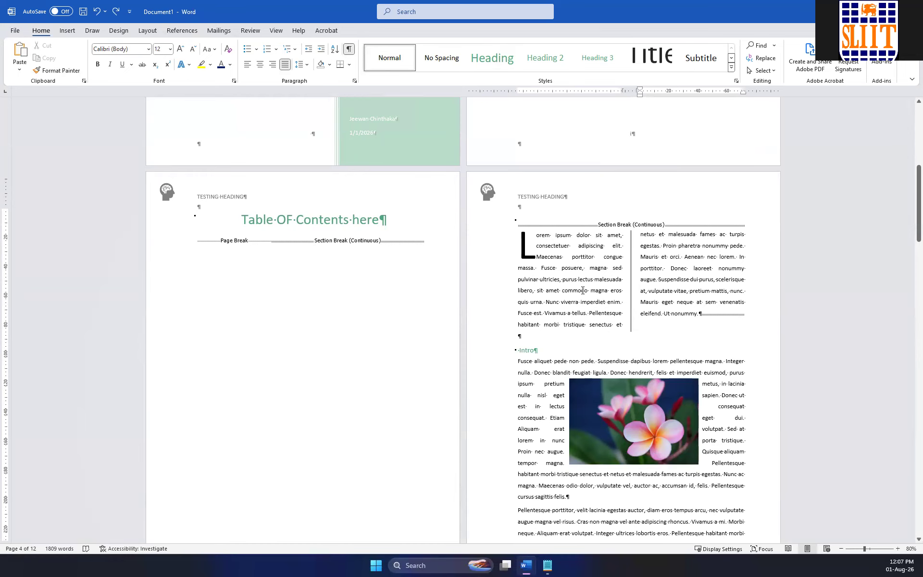
left_click_drag(624, 325, 509, 233)
left_click_drag(655, 332, 497, 224)
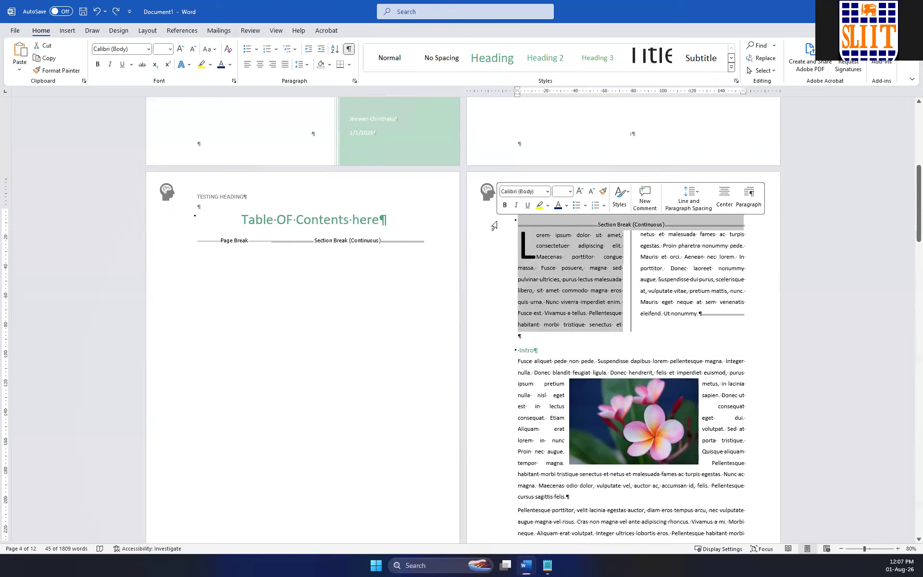
type("\\")
key("ctrl+z")
key("ctrl+z")
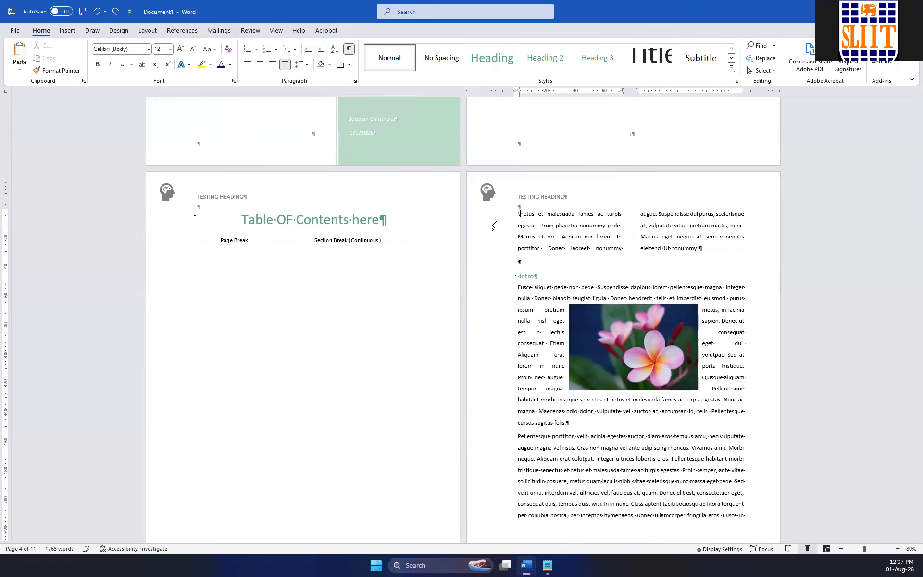
Restore the Chapter 1 heading above the continuous section break on the page after the table of contents.
key("Left")
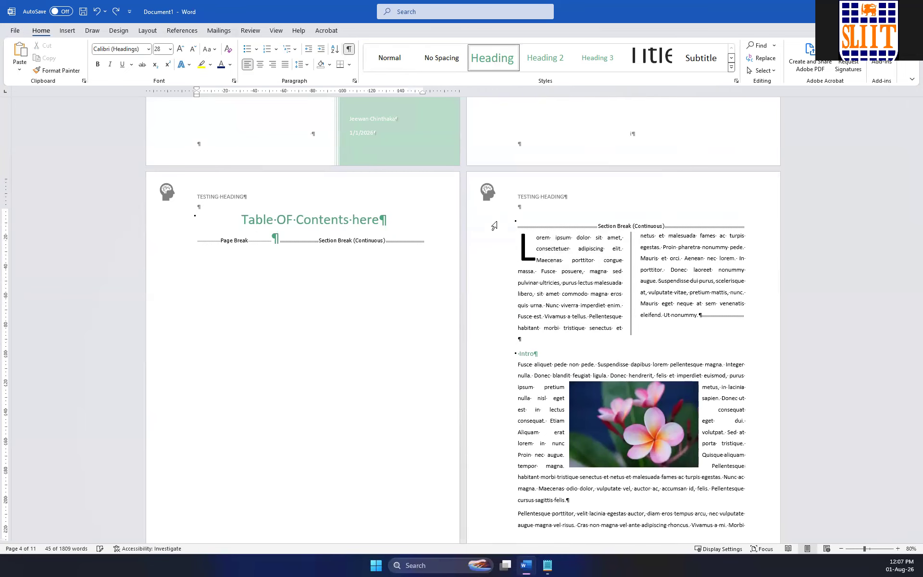
type("Chapter")
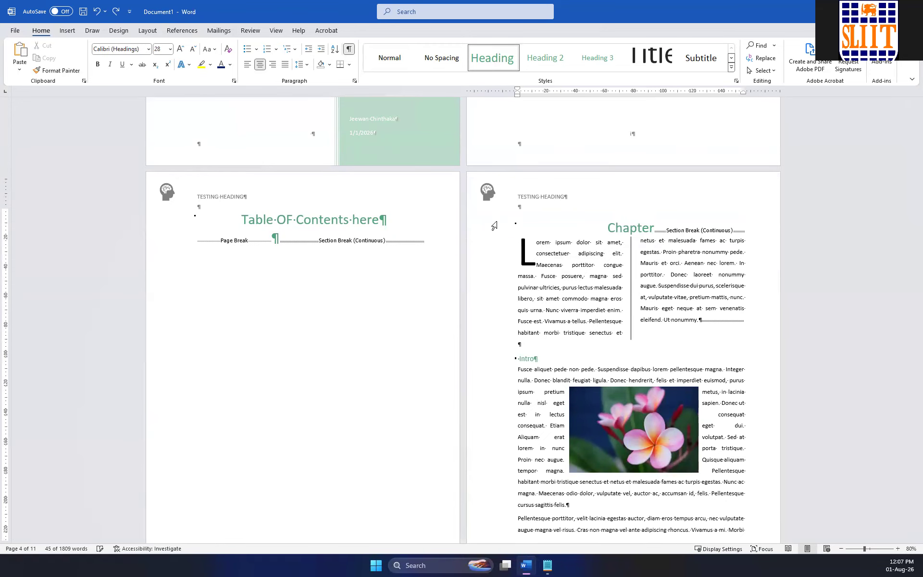
key("Return")
type("1")
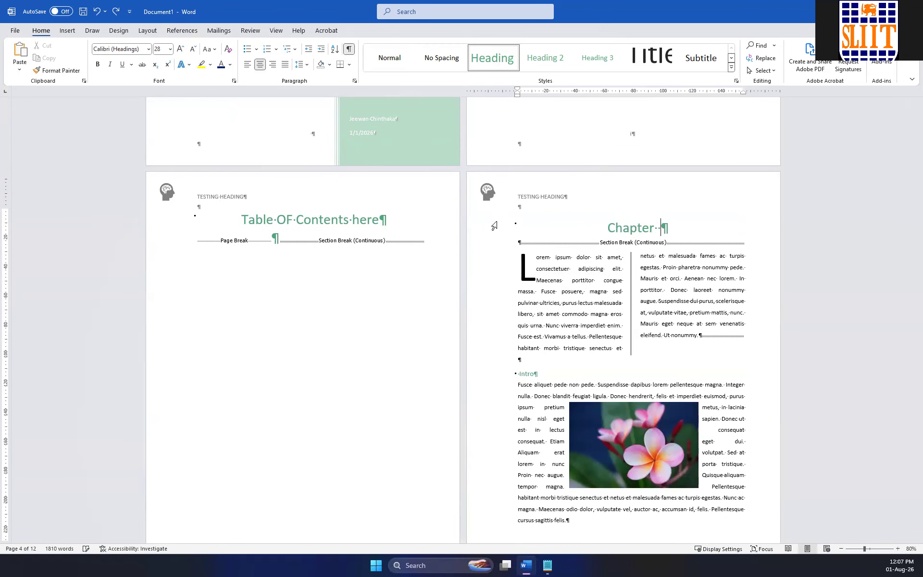
Try a line break after the Chapter 1 heading, replace it with a paragraph break, and add an extra blank paragraph.
key("Delete")
key("shift+Return")
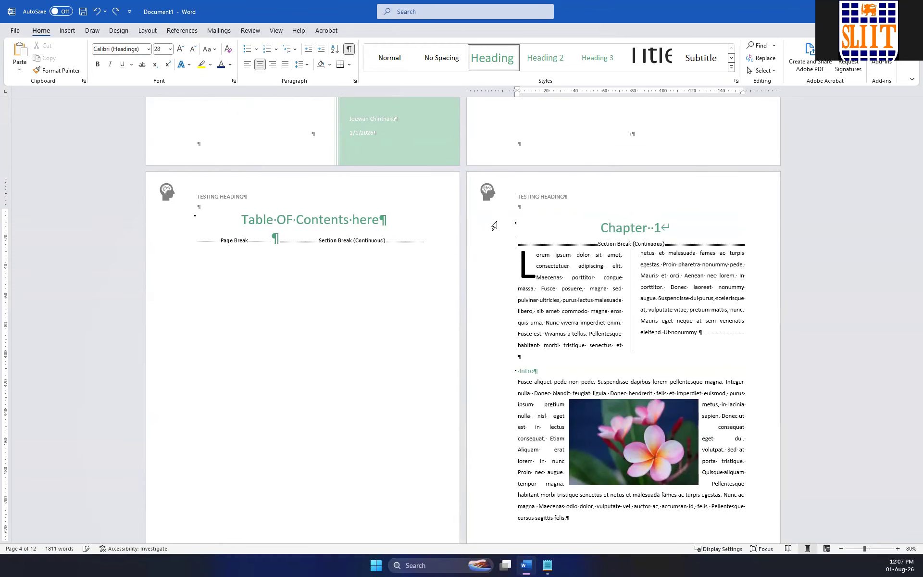
key("BackSpace")
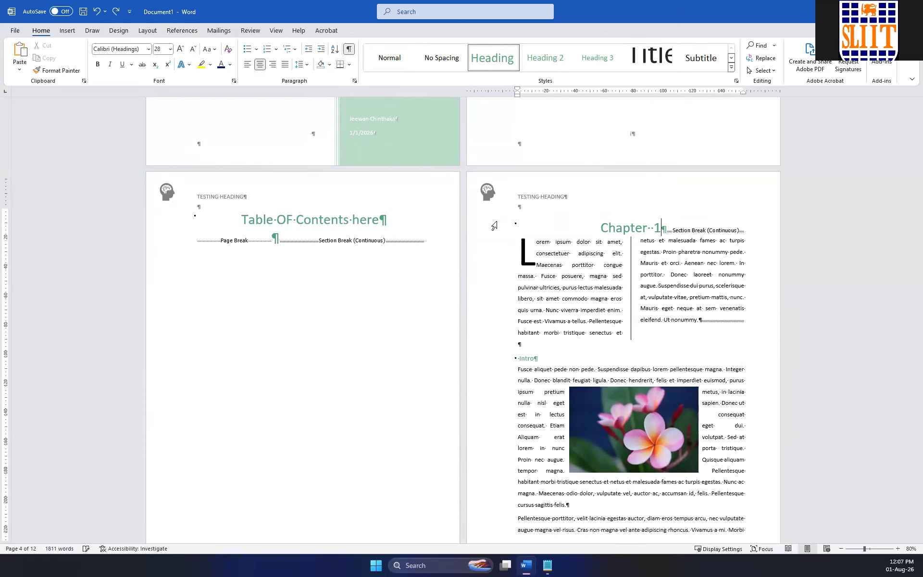
key("Return")
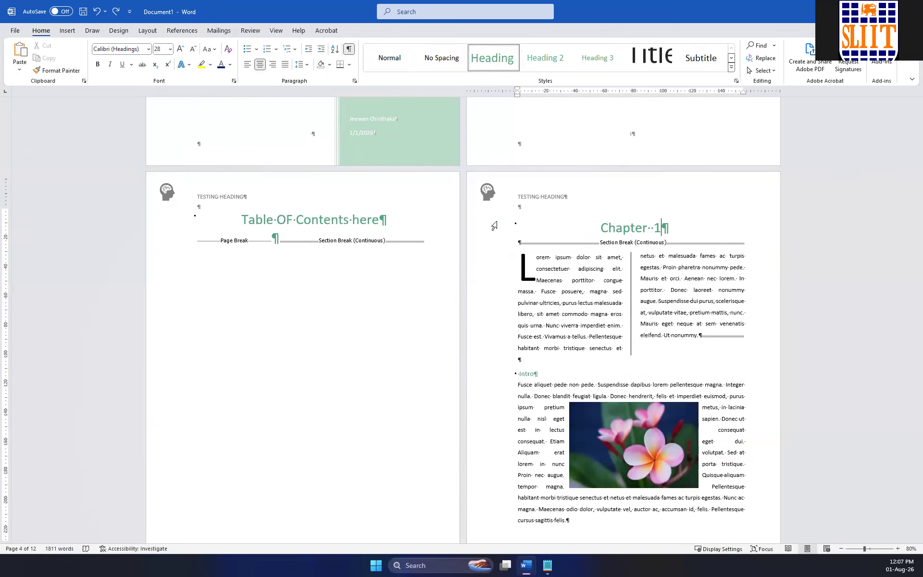
key("Return")
Select from the section break before Chapter 1 through the two-column text and set the selection to one column.
left_click_drag(661, 375, 447, 260)
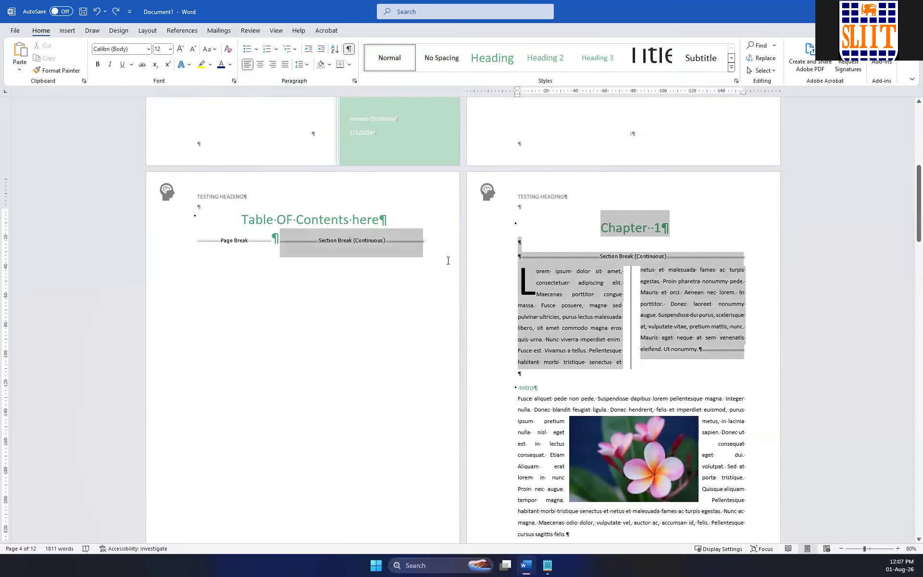
left_click(146, 31)
left_click(100, 56)
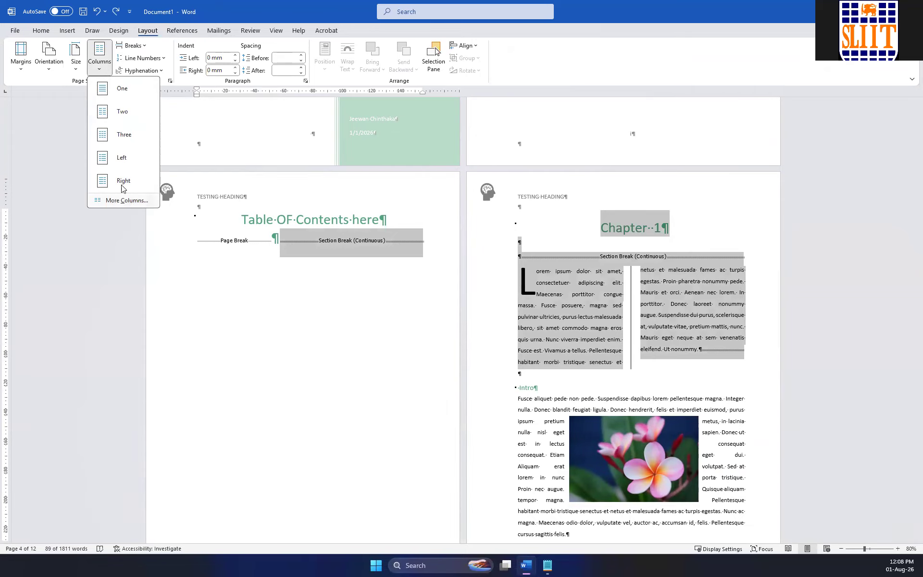
left_click(122, 88)
left_click(563, 282)
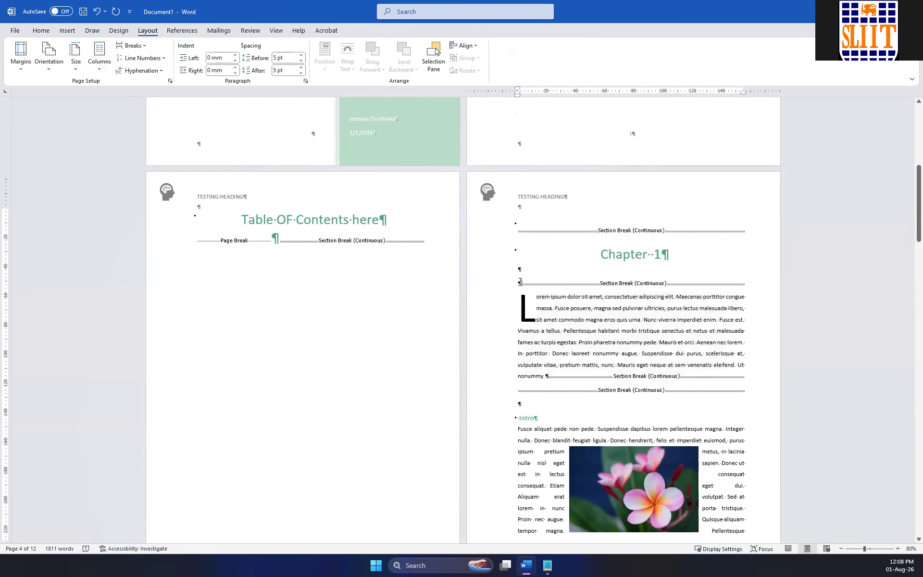
Delete the continuous section breaks between the Lorem ipsum paragraph and Intro, and separate the two with a blank paragraph.
left_click_drag(520, 281, 725, 296)
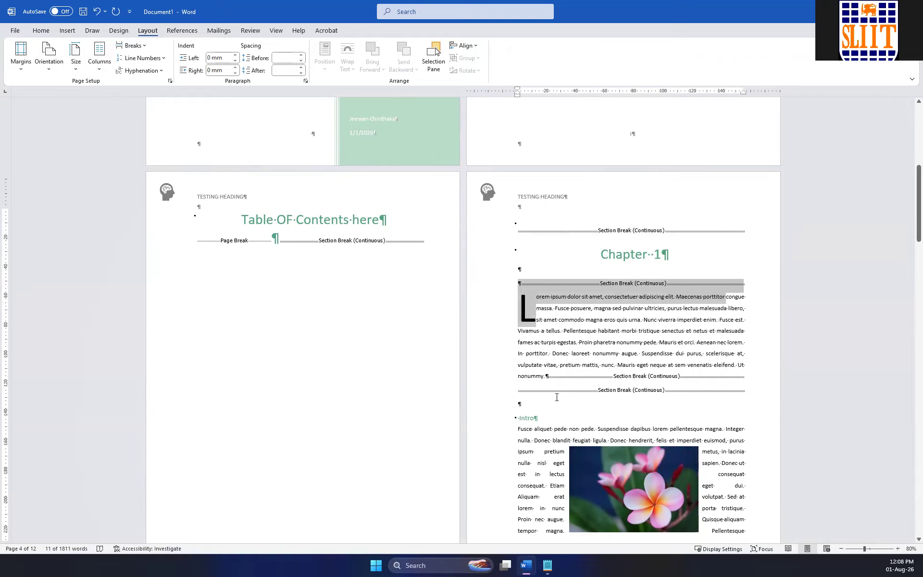
double_click(546, 377)
key("Delete")
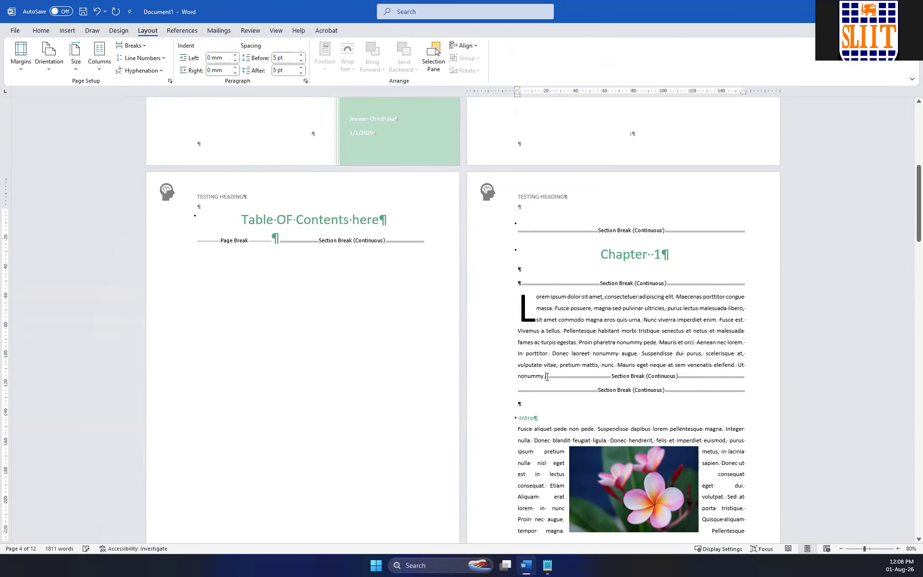
key("Delete")
key("Delete")
key("Delete")
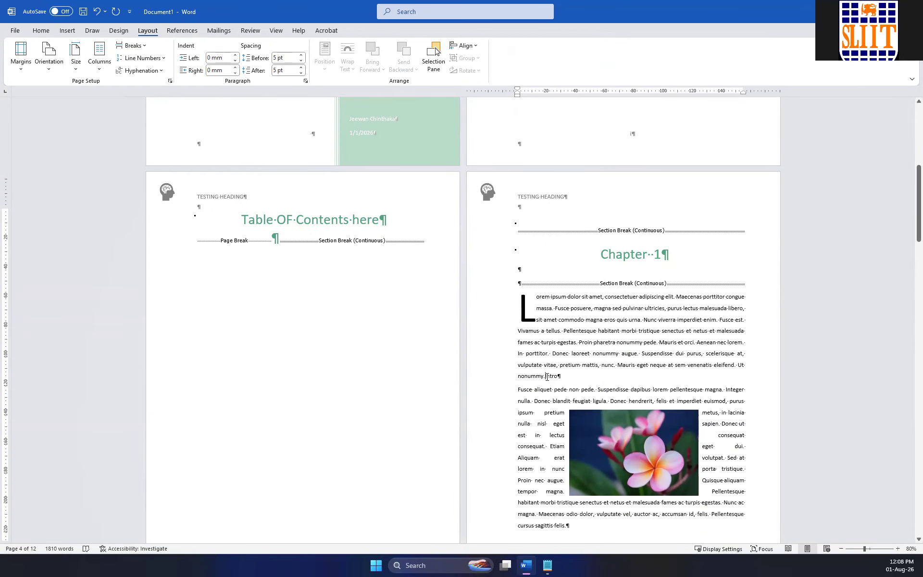
key("Return")
key("Return")
Apply the Heading 2 style to the Intro line and the blank paragraph above it.
left_click_drag(544, 403, 483, 397)
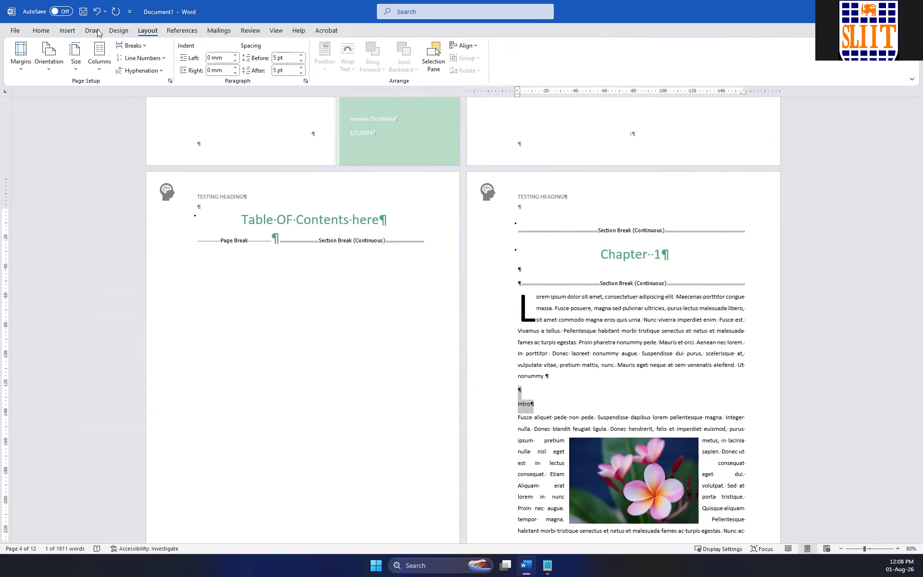
left_click(41, 31)
left_click(514, 68)
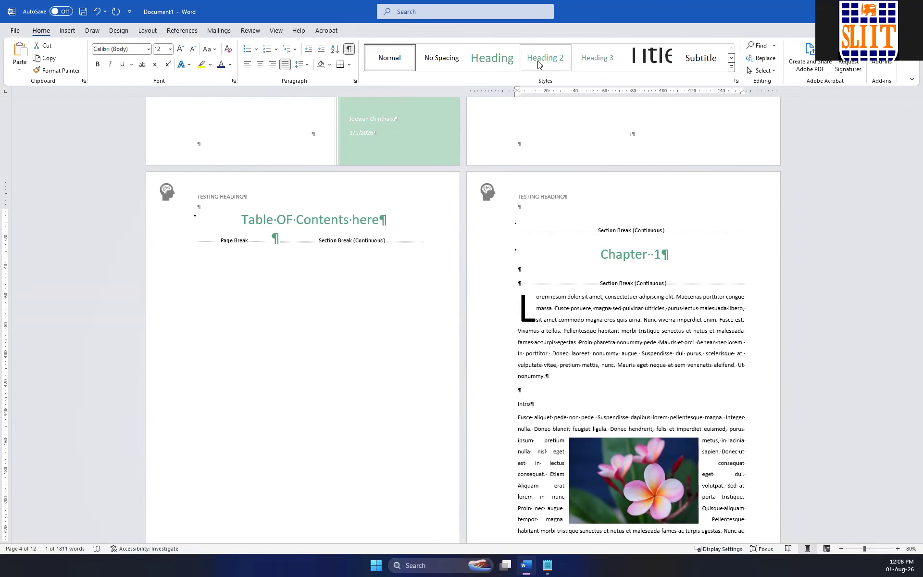
Delete the extra blank paragraph between the Chapter 1 heading and the continuous section break below it.
left_click(745, 284)
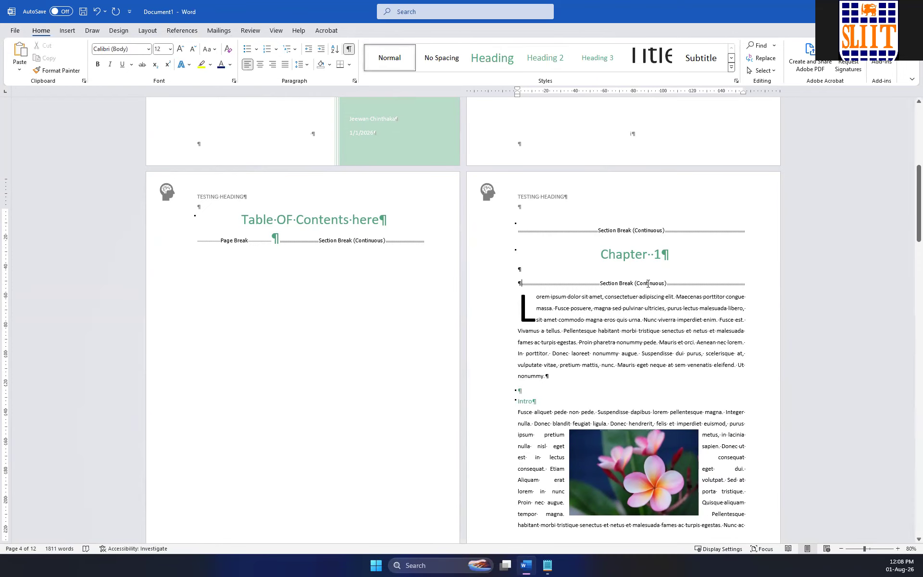
left_click(532, 298)
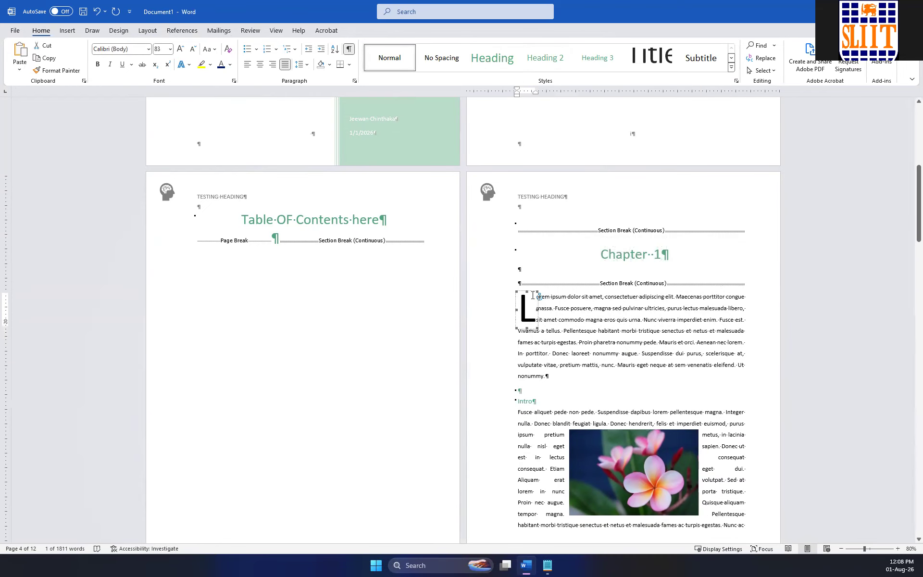
key("Up")
key("BackSpace")
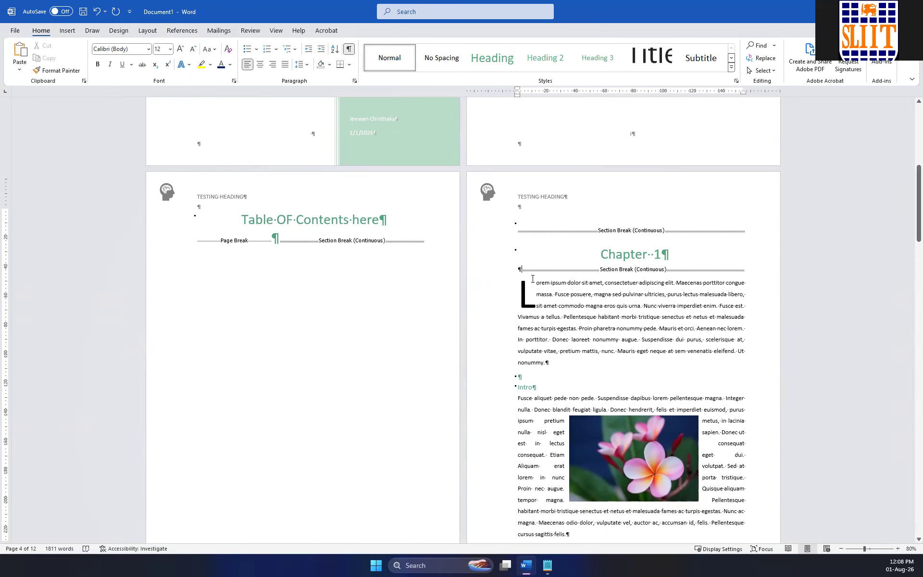
Try replacing the blank paragraph between the Chapter 1 heading and the section break with a manual line break.
type("\\")
key("BackSpace")
key("BackSpace")
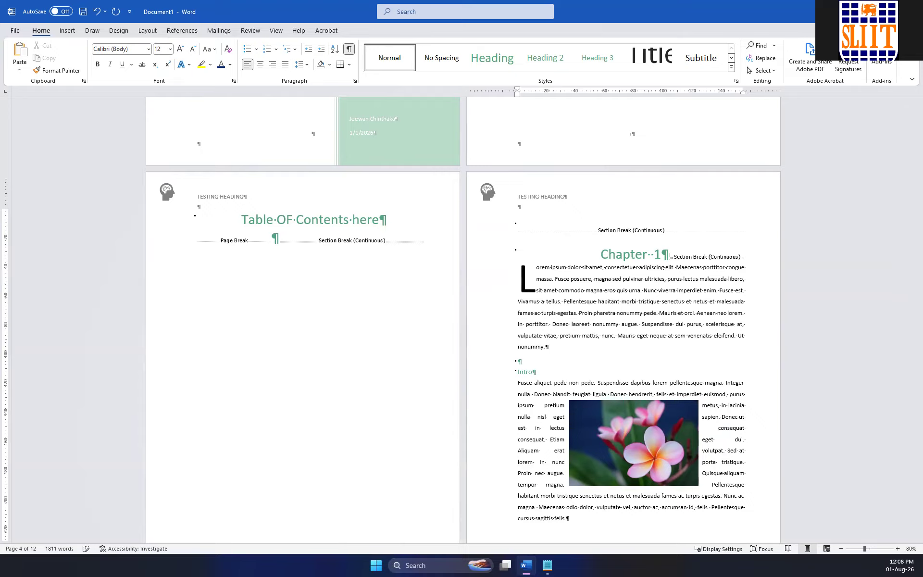
key("Return")
key("BackSpace")
key("shift+Return")
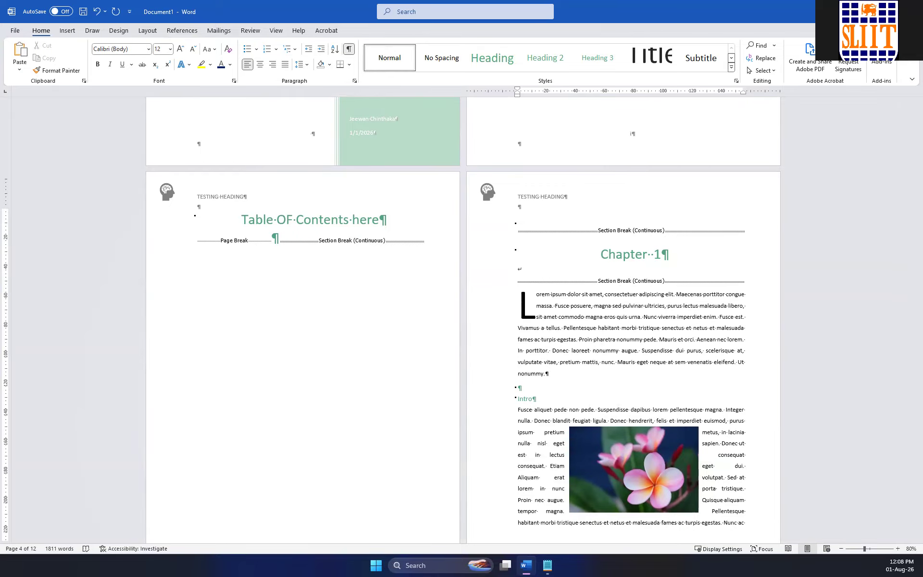
key("BackSpace")
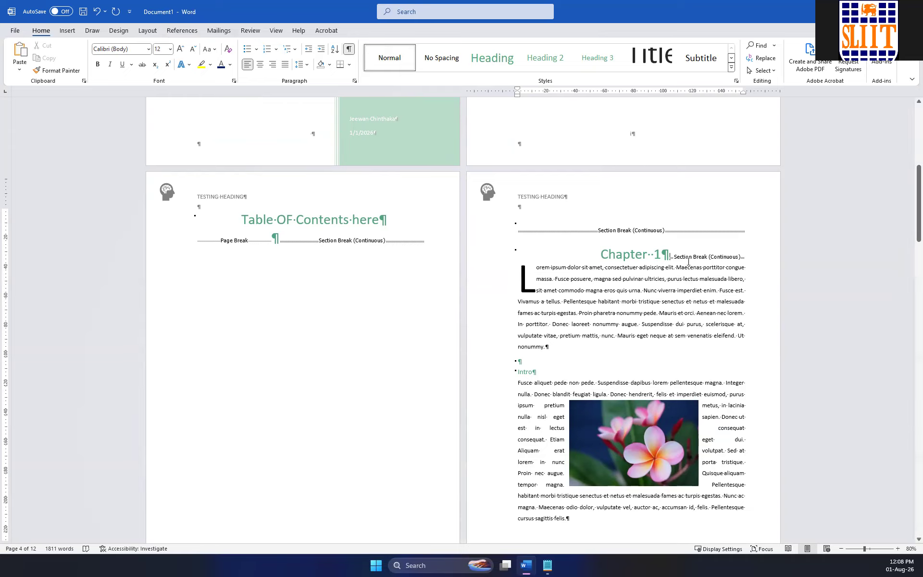
Delete the Chapter 1 heading text above the Lorem ipsum paragraph.
key("BackSpace")
key("BackSpace")
key("BackSpace")
key("BackSpace")
key("BackSpace")
key("BackSpace")
key("BackSpace")
key("BackSpace")
key("BackSpace")
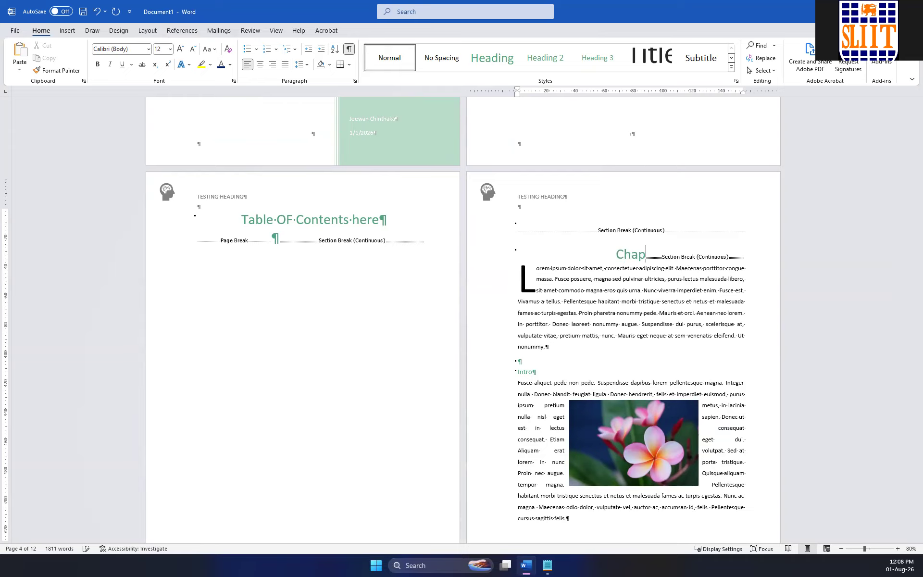
key("BackSpace")
Delete the drop cap letter and its frame from the start of the Lorem ipsum paragraph.
key("Down")
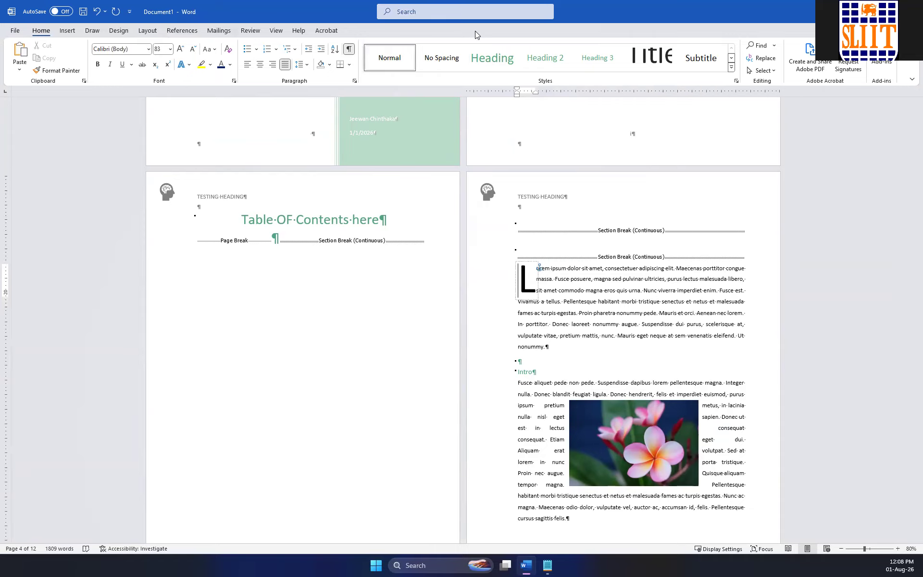
key("Delete")
key("Right")
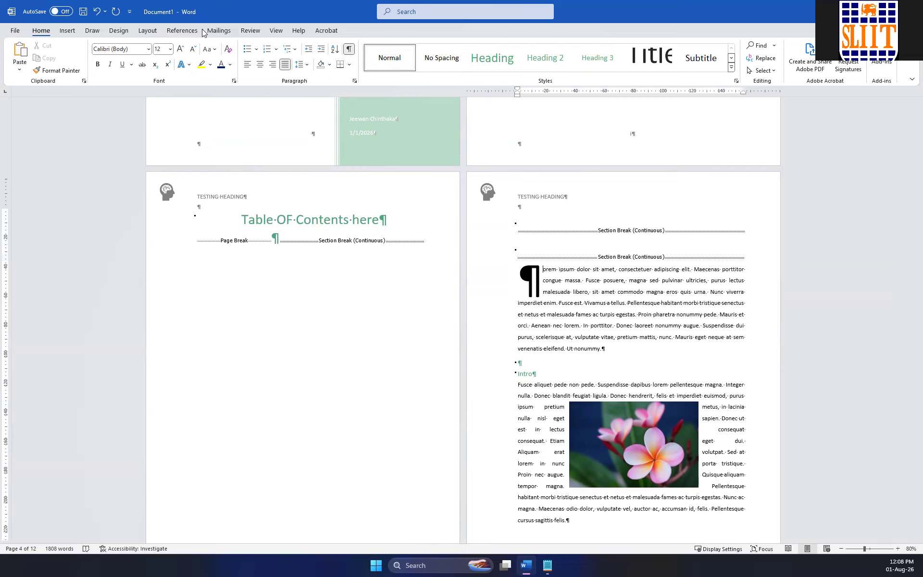
left_click(70, 30)
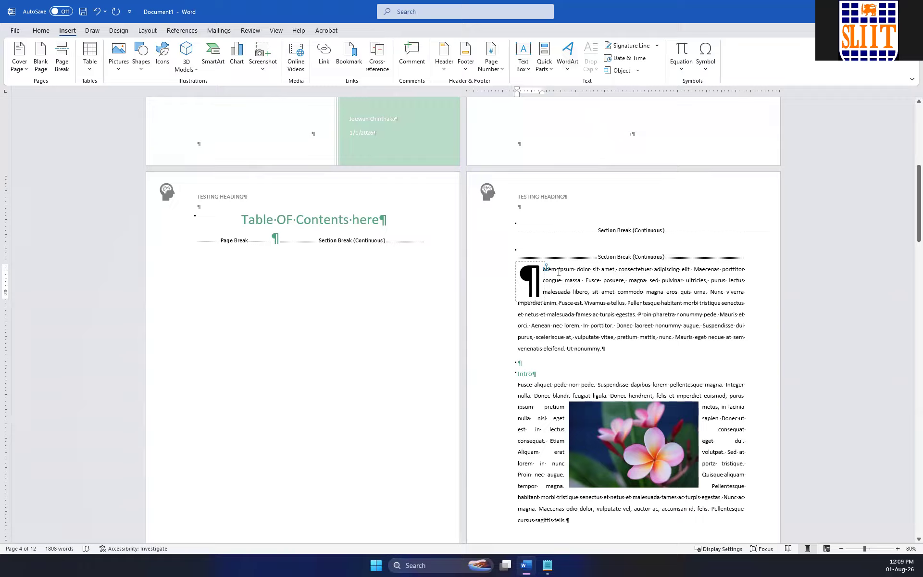
left_click(538, 262)
key("Delete")
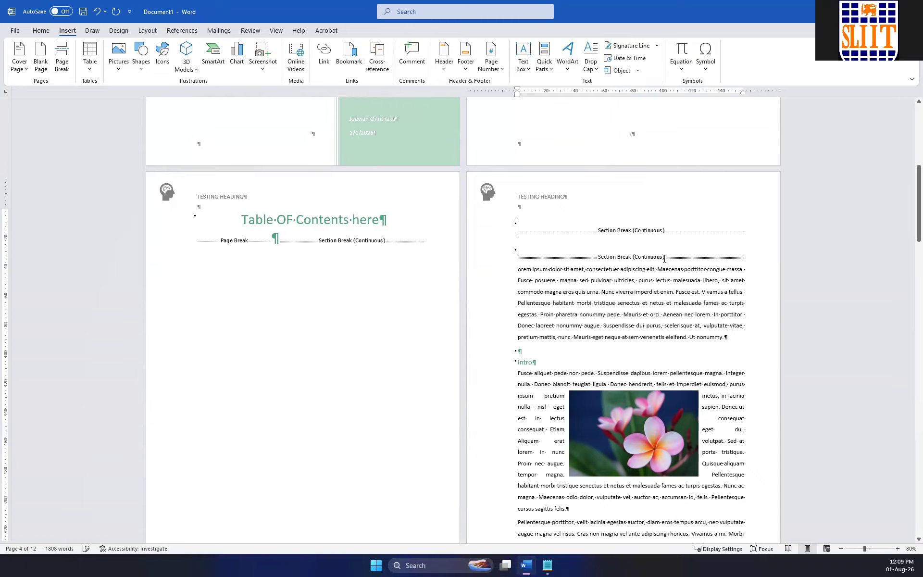
Delete the two continuous section breaks above the Lorem ipsum paragraph and restore its opening letters as "Lo".
left_click(680, 254)
double_click(573, 239)
left_click(659, 210)
left_click(539, 231)
key("Delete")
key("Delete")
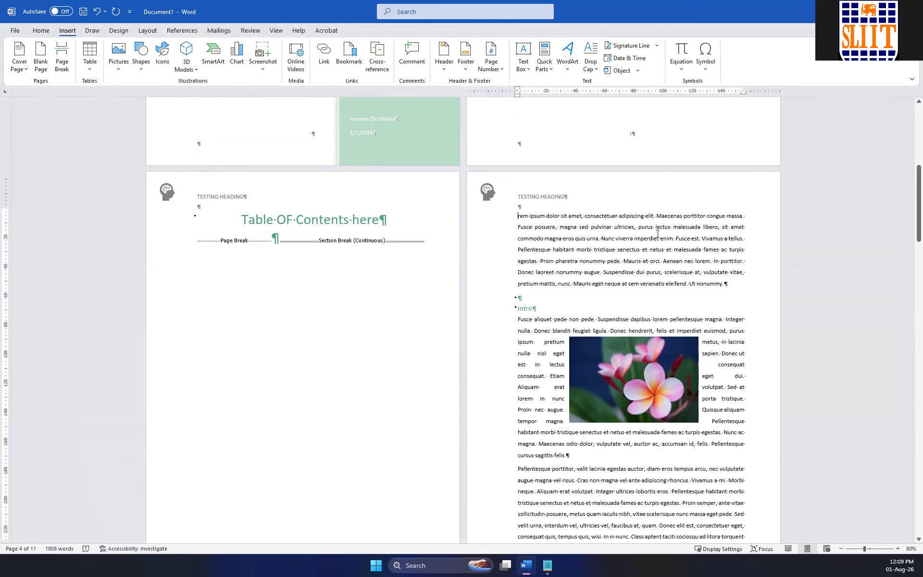
type("Lo")
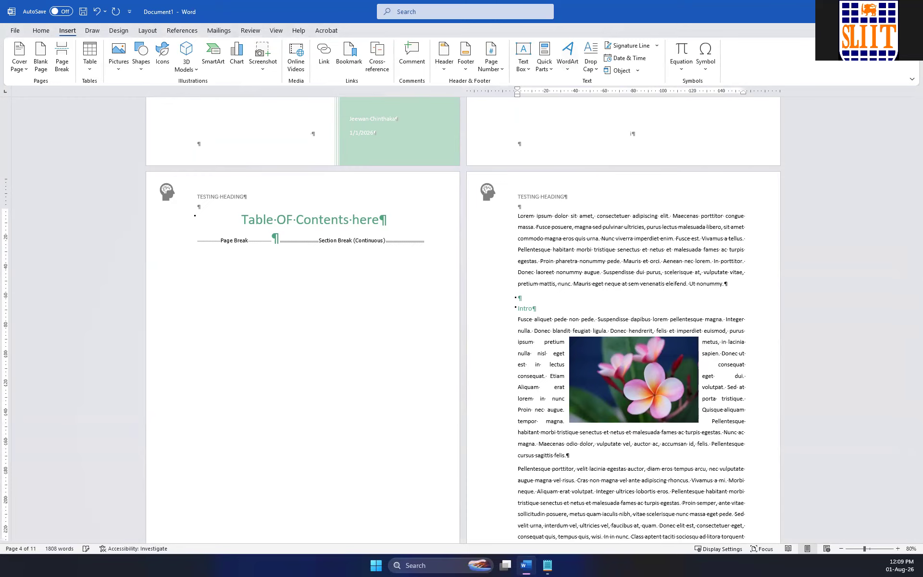
Insert two paragraphs above the Lorem ipsum text and enter "Chapter 1" in the first one.
key("Return")
key("Return")
key("Up")
key("Up")
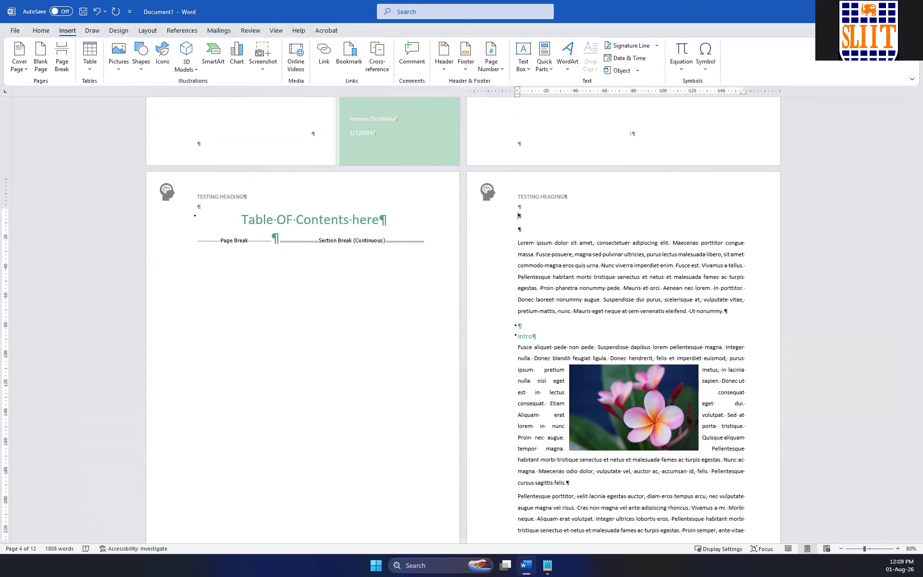
type("Chapter 1")
Apply the Heading 1 style to the Chapter 1 line.
left_click_drag(548, 215, 518, 216)
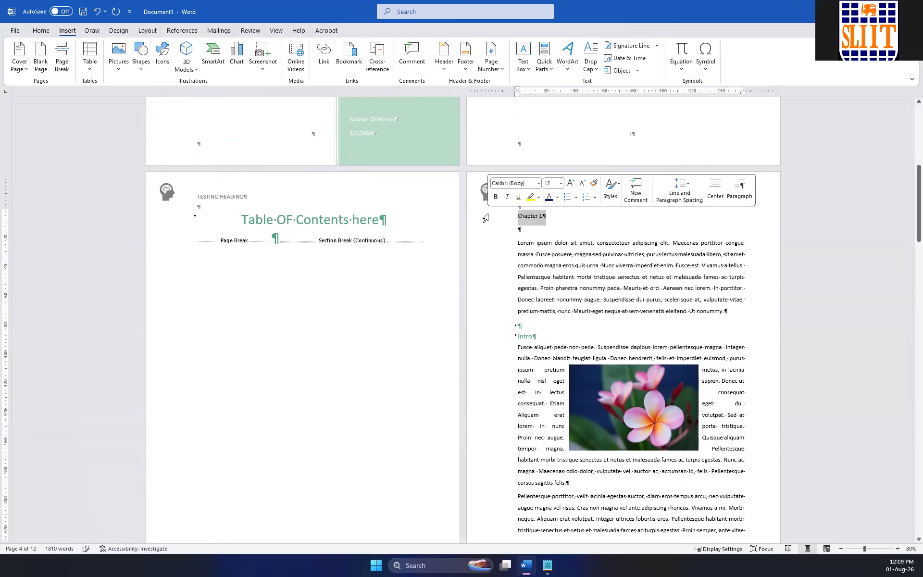
left_click(45, 30)
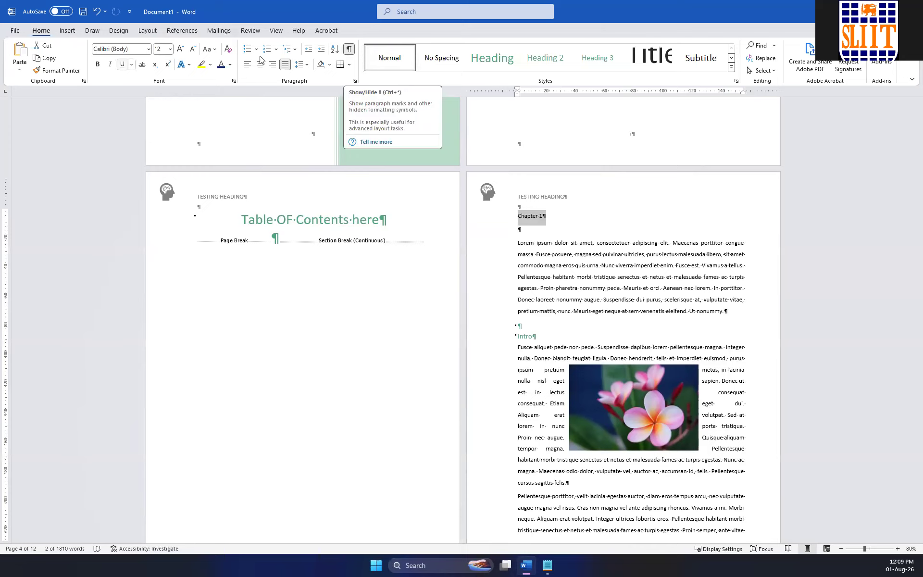
left_click(492, 60)
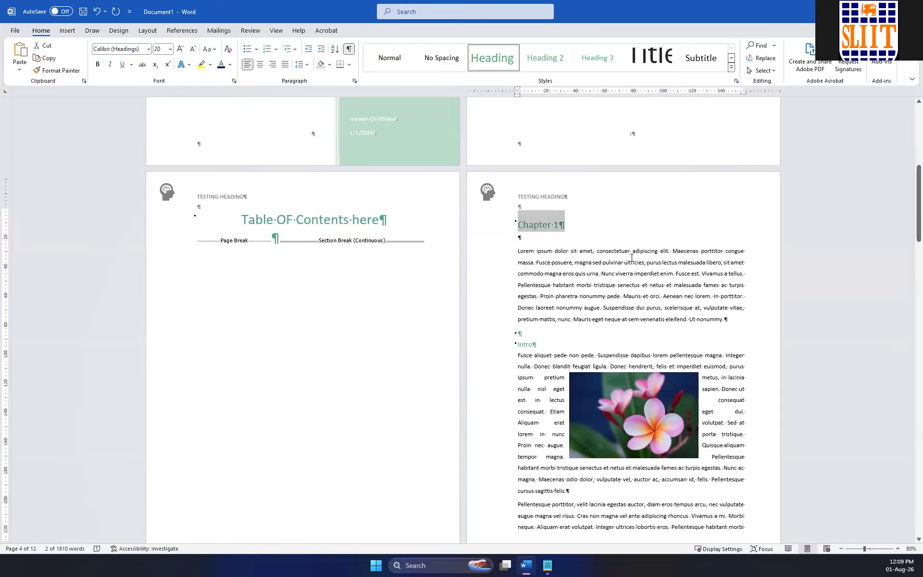
Delete the blank Heading 2 paragraph above the Intro heading in Chapter 1.
scroll(629, 248, "down", 1)
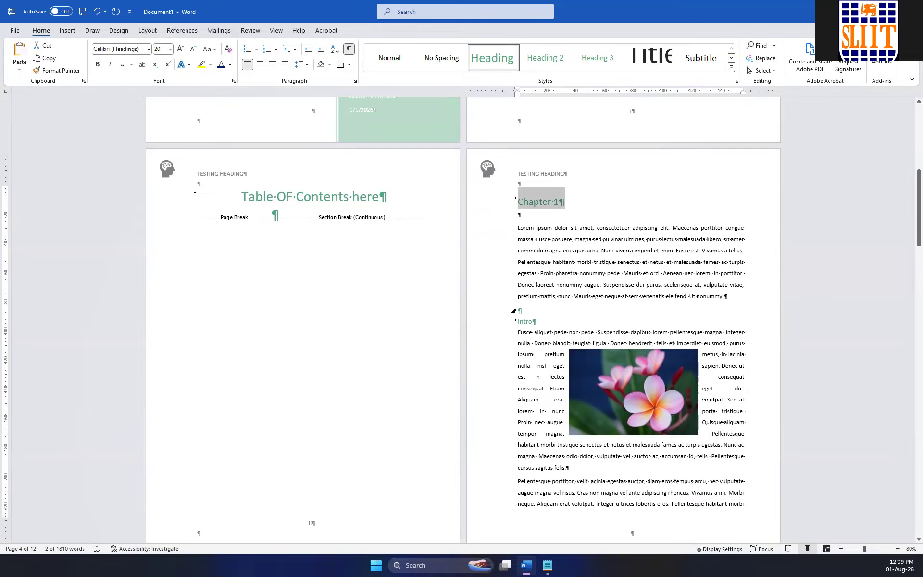
left_click(535, 311)
key("BackSpace")
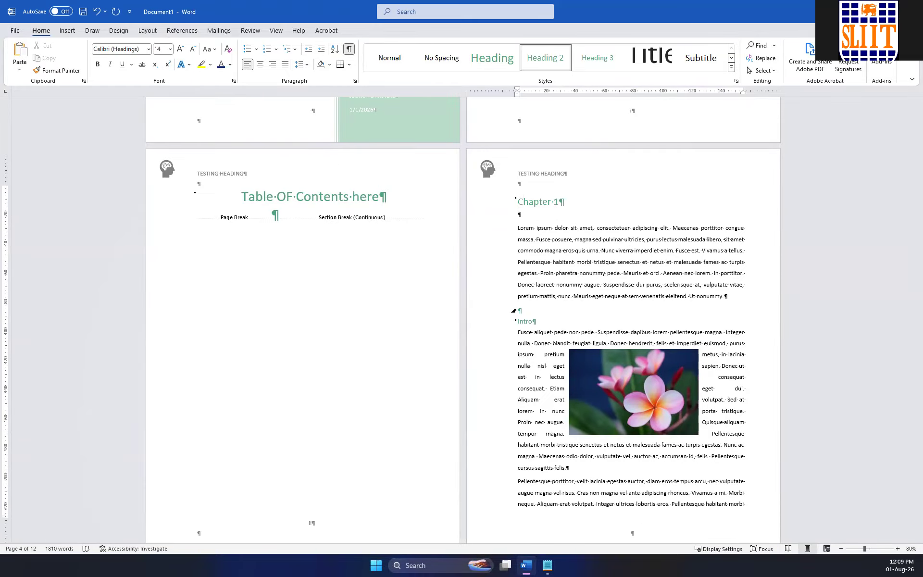
Look through the remaining chapters and their page breaks down to the last page.
scroll(590, 275, "down", 5)
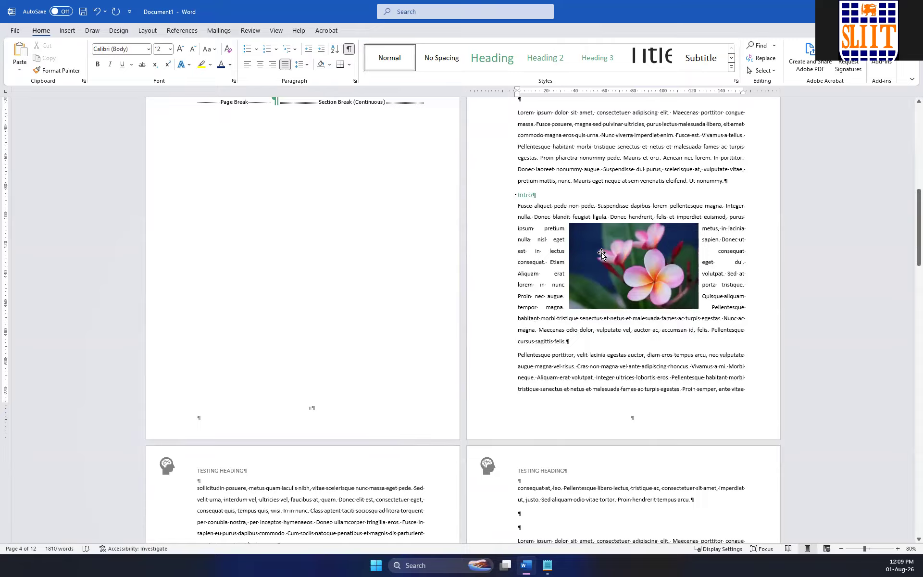
scroll(607, 270, "down", 1)
scroll(606, 271, "down", 4)
scroll(605, 272, "down", 4)
scroll(603, 275, "down", 20)
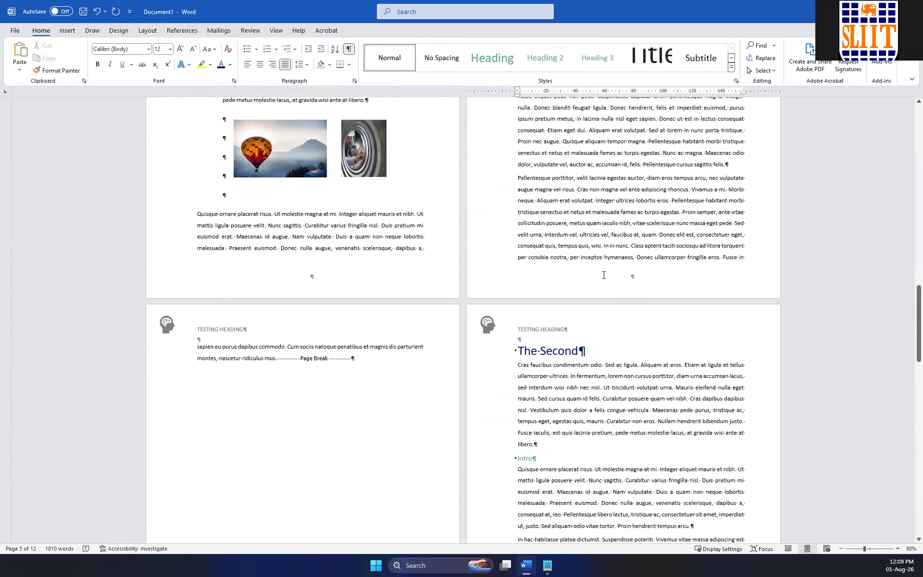
scroll(604, 277, "down", 14)
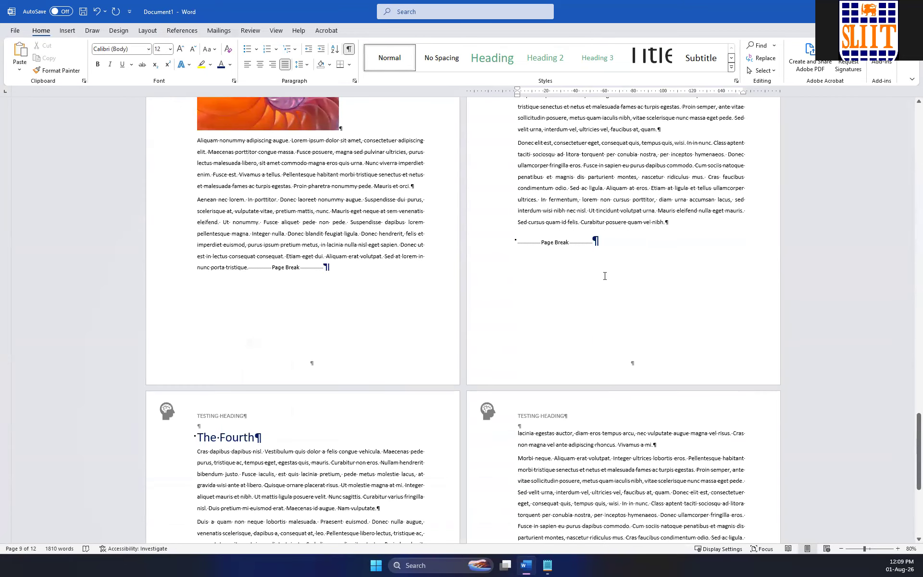
scroll(493, 290, "down", 4)
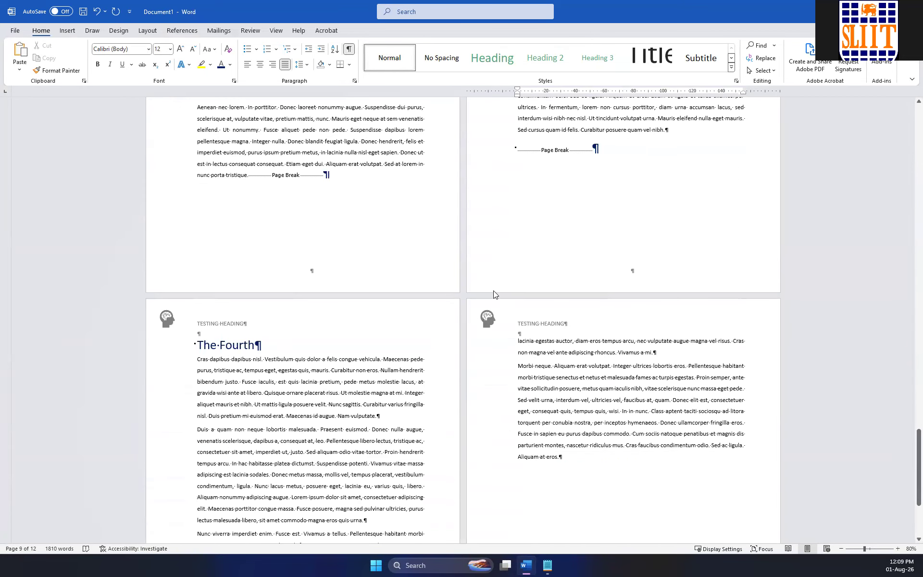
scroll(455, 286, "up", 13)
scroll(455, 286, "down", 20)
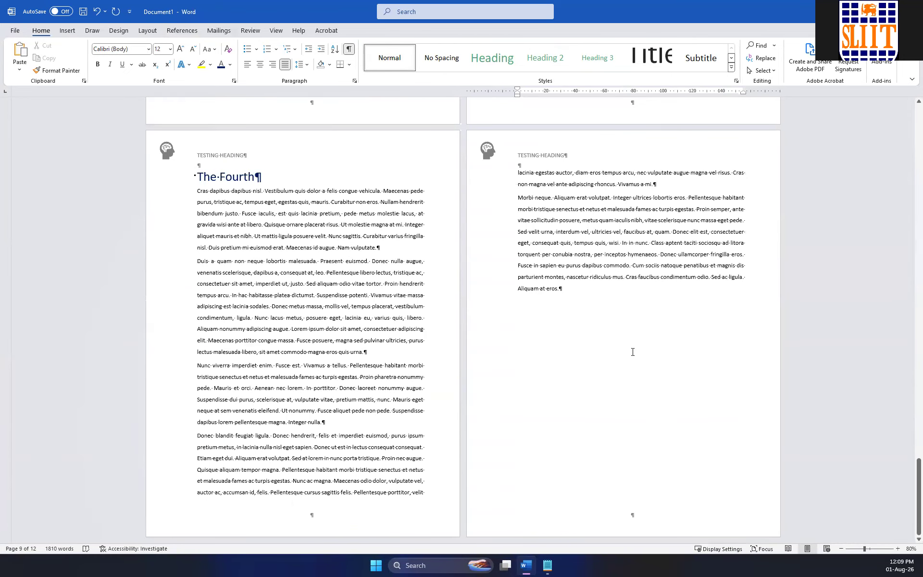
Open the last page's footer, examine the header and footer section labels back to the cover page, and return to the body.
double_click(661, 521)
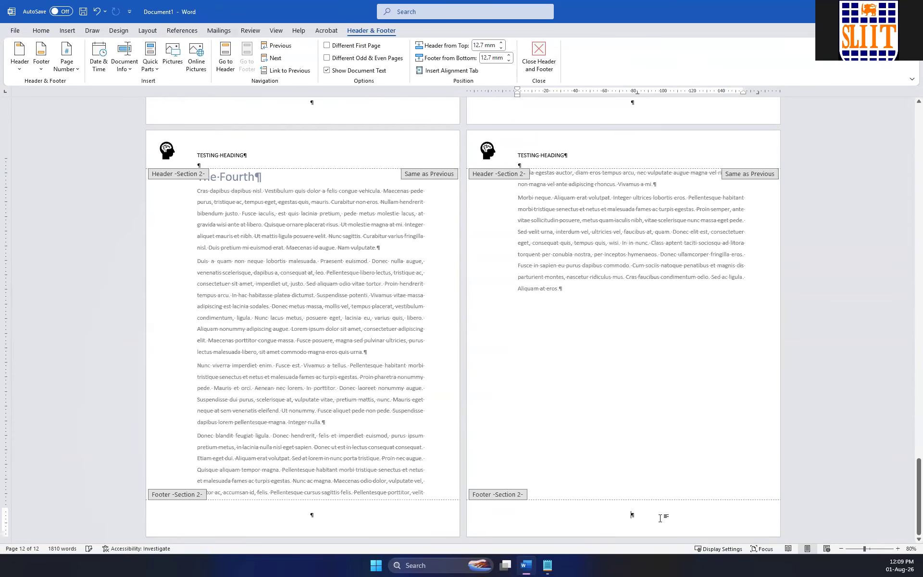
scroll(554, 277, "up", 15)
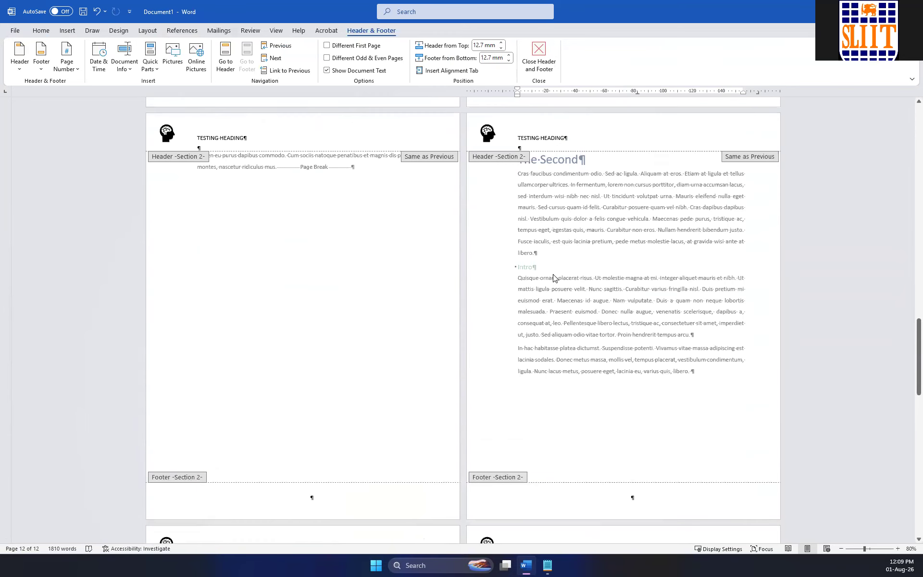
scroll(554, 277, "up", 7)
scroll(554, 278, "up", 20)
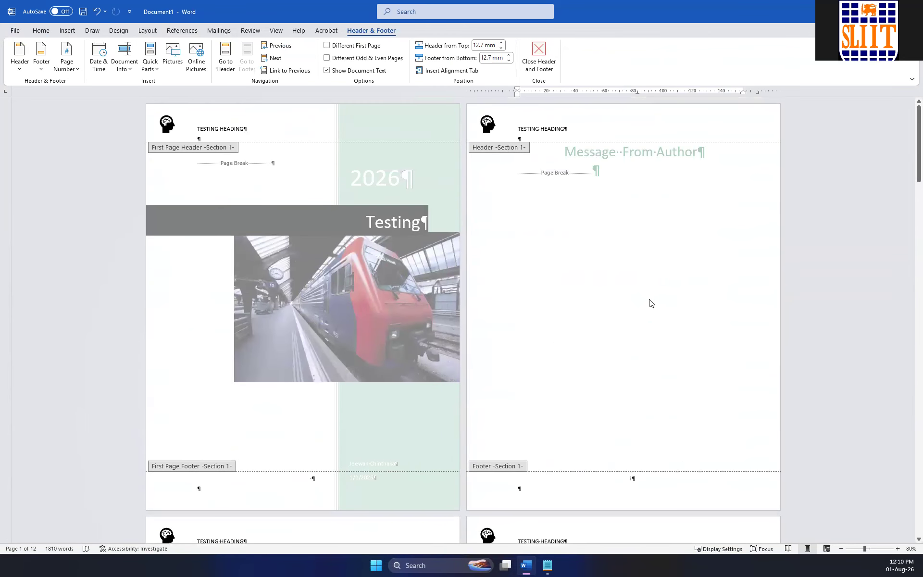
double_click(648, 302)
Hide the formatting marks and delete the logo and TESTING HEADING text from the Message From Author page's header.
left_click(350, 50)
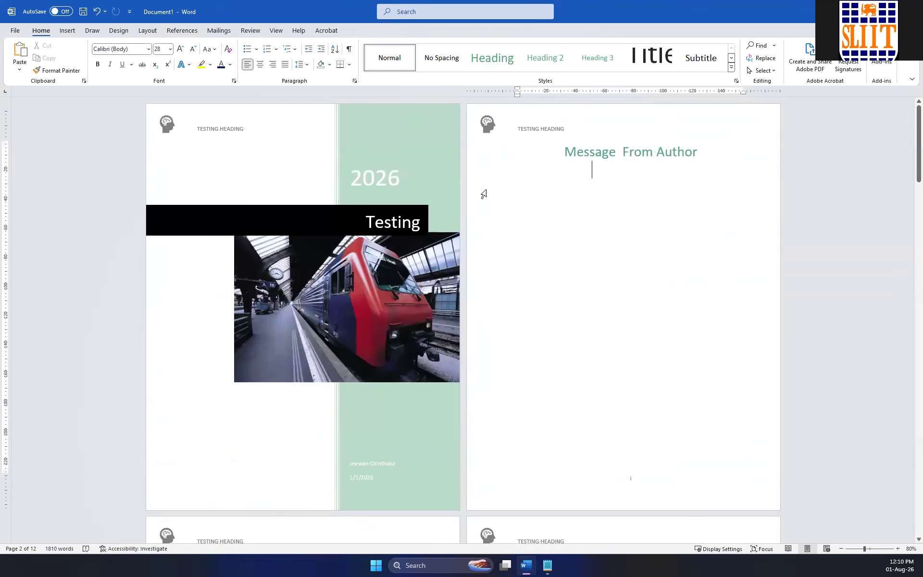
left_click(615, 152)
double_click(613, 127)
left_click_drag(594, 126, 447, 123)
key("Delete")
Delete the logo and TESTING HEADING text from the cover page's header and return to the body text.
left_click(280, 124)
left_click_drag(280, 124, 155, 121)
key("Delete")
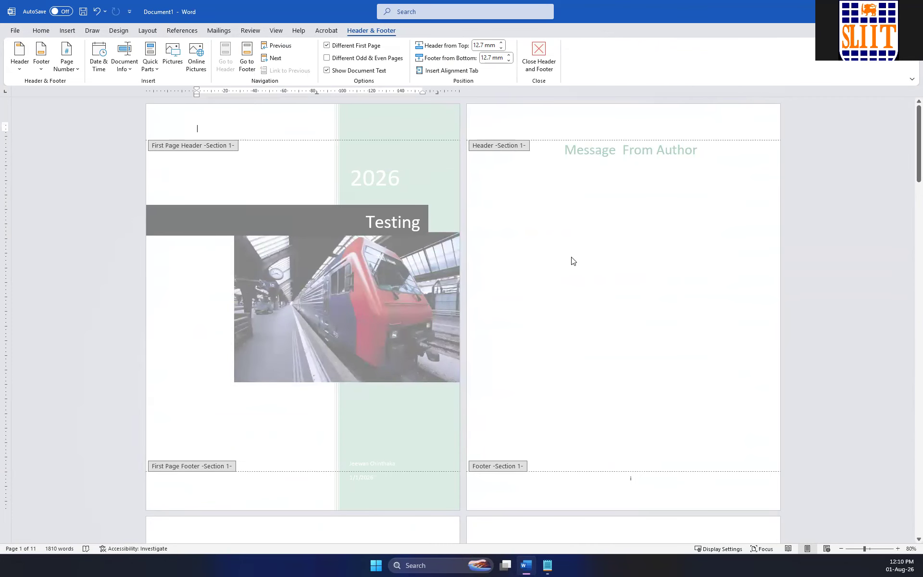
scroll(572, 257, "down", 5)
double_click(619, 173)
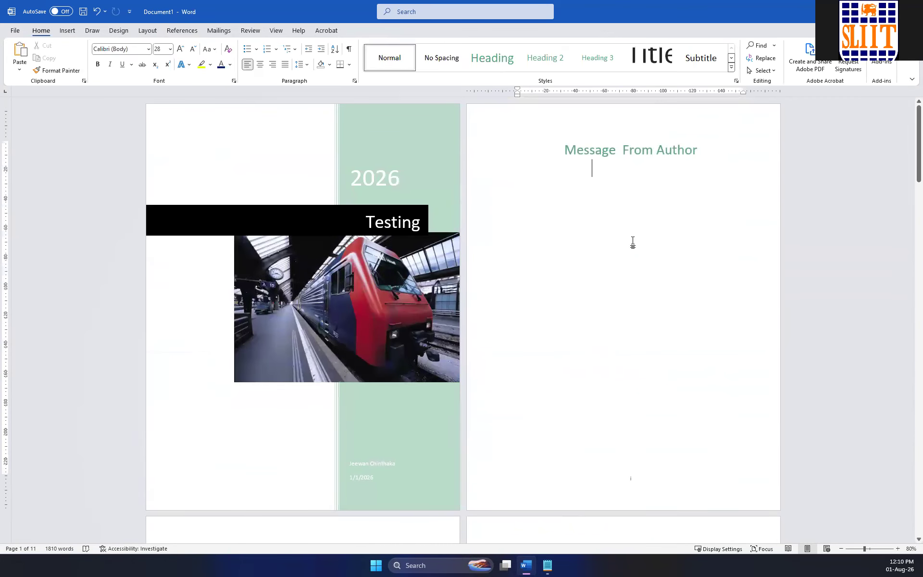
Check the headers on all pages from the cover to the end of the document.
scroll(631, 241, "down", 6)
scroll(630, 240, "up", 6)
scroll(632, 219, "down", 3)
left_click(384, 433)
scroll(529, 288, "down", 12)
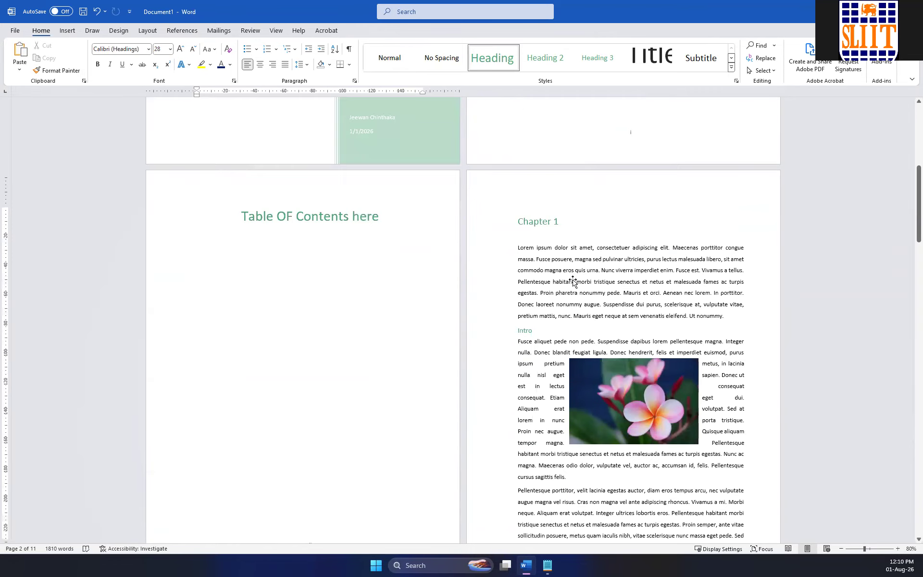
scroll(573, 279, "down", 20)
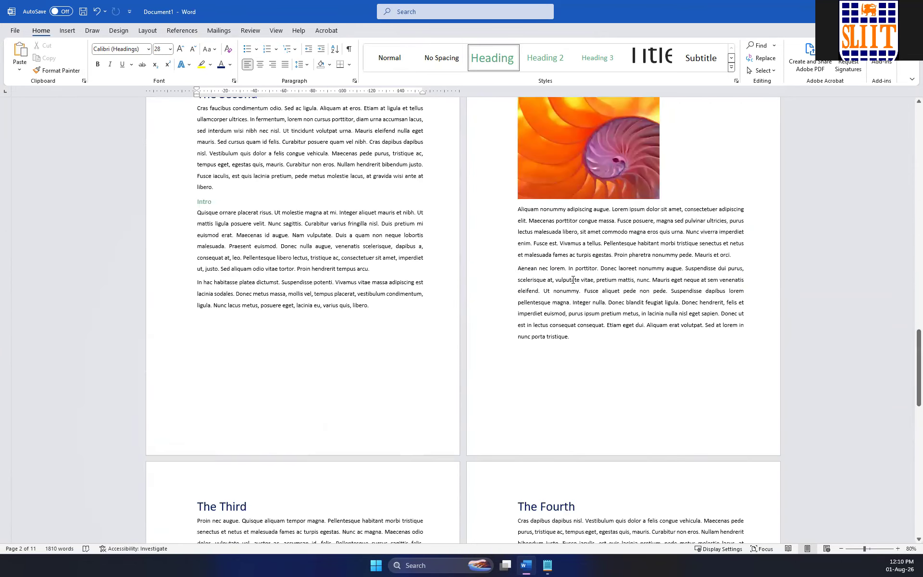
scroll(578, 286, "down", 5)
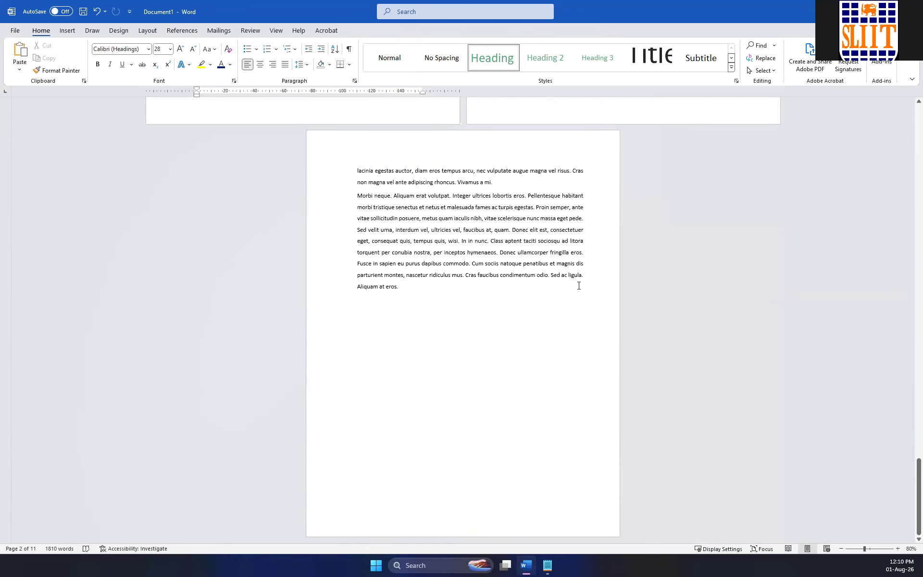
scroll(578, 286, "up", 20)
scroll(581, 291, "up", 15)
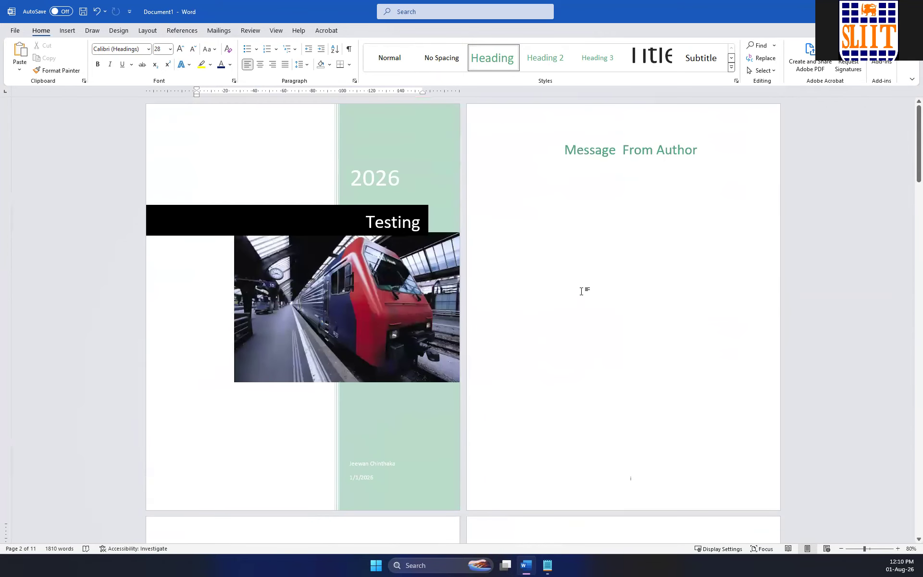
Open the header area and examine the section labels and Same as Previous markers from the cover page through the Section 2 pages.
double_click(547, 123)
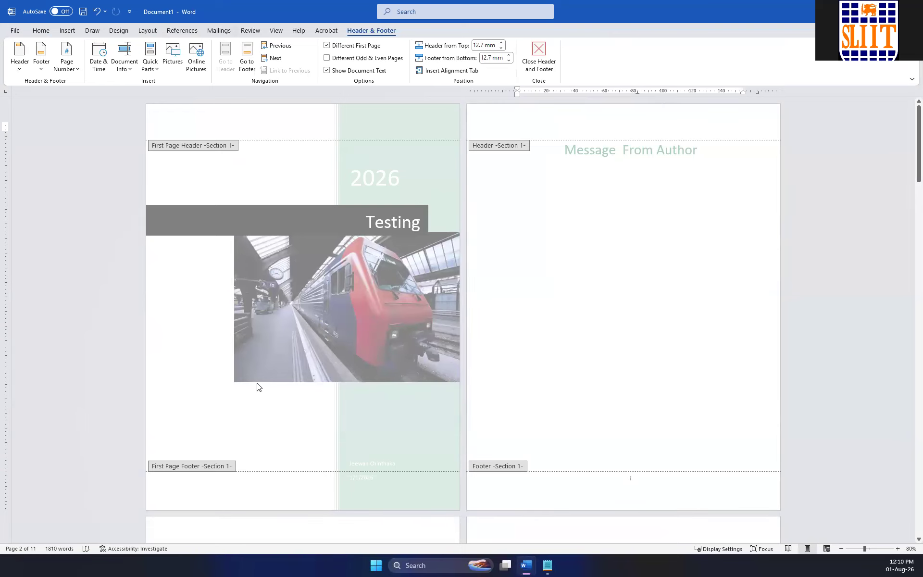
scroll(378, 358, "down", 5)
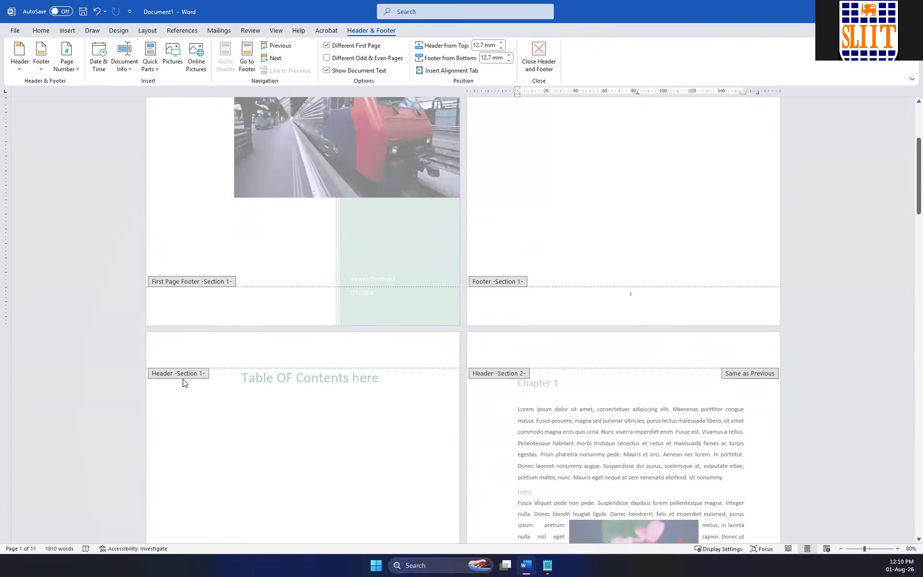
scroll(183, 382, "down", 2)
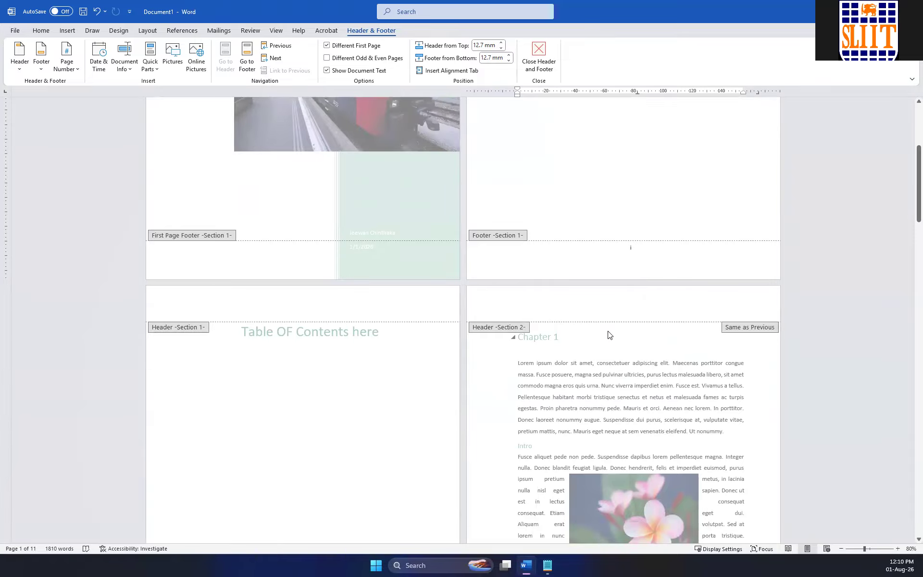
left_click(513, 326)
scroll(722, 317, "down", 3)
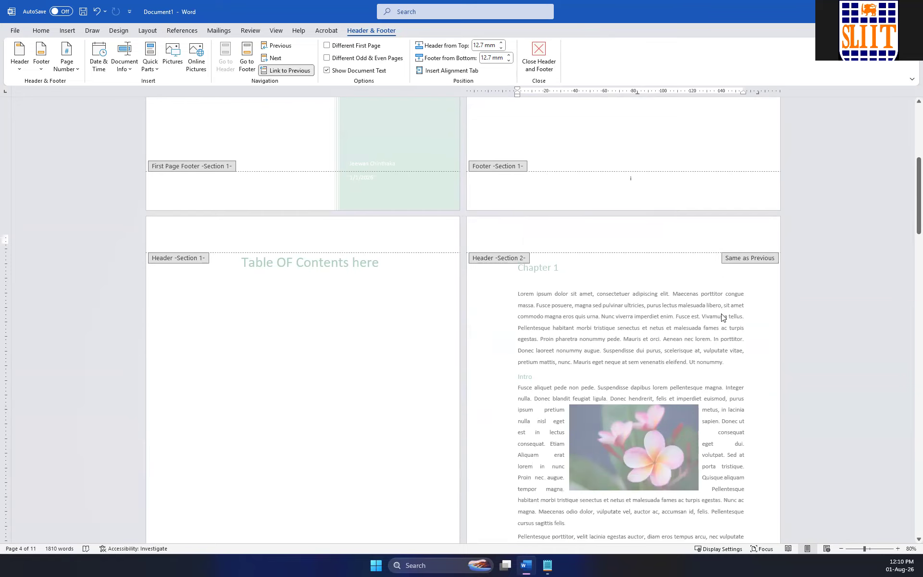
scroll(499, 270, "down", 7)
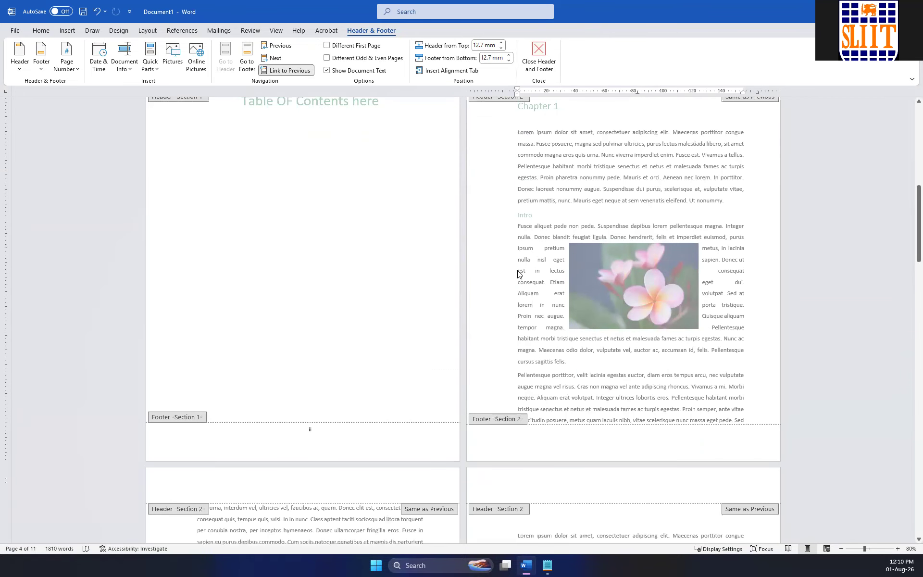
scroll(517, 271, "up", 8)
scroll(588, 298, "down", 13)
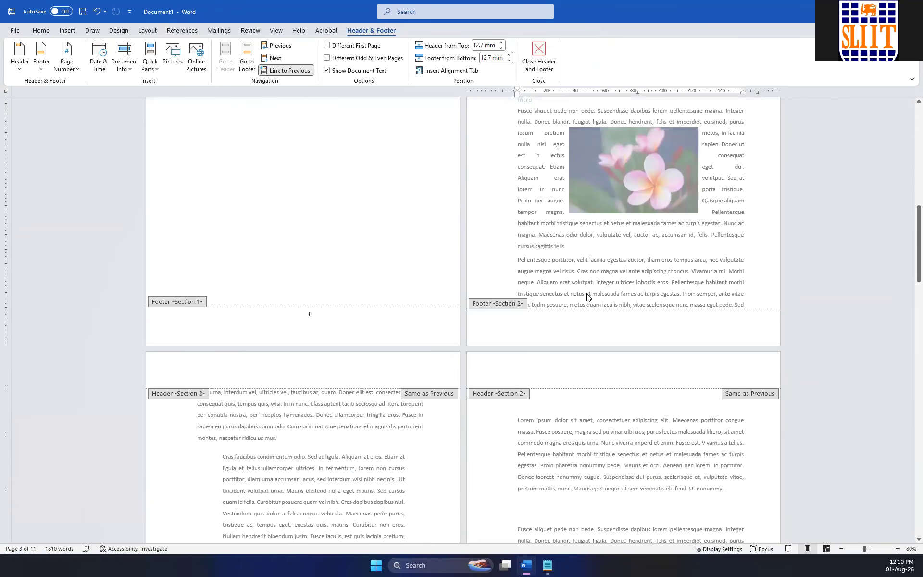
scroll(586, 297, "down", 20)
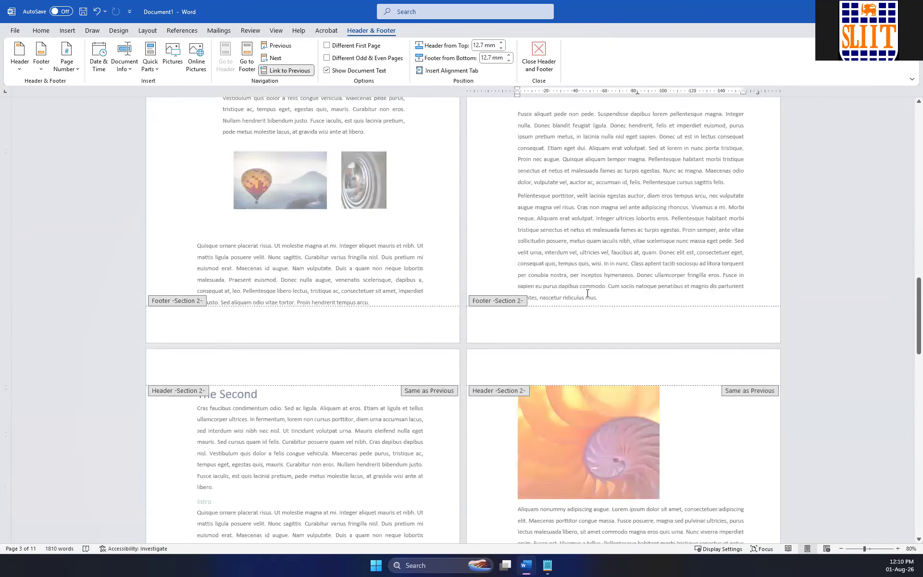
scroll(587, 298, "down", 15)
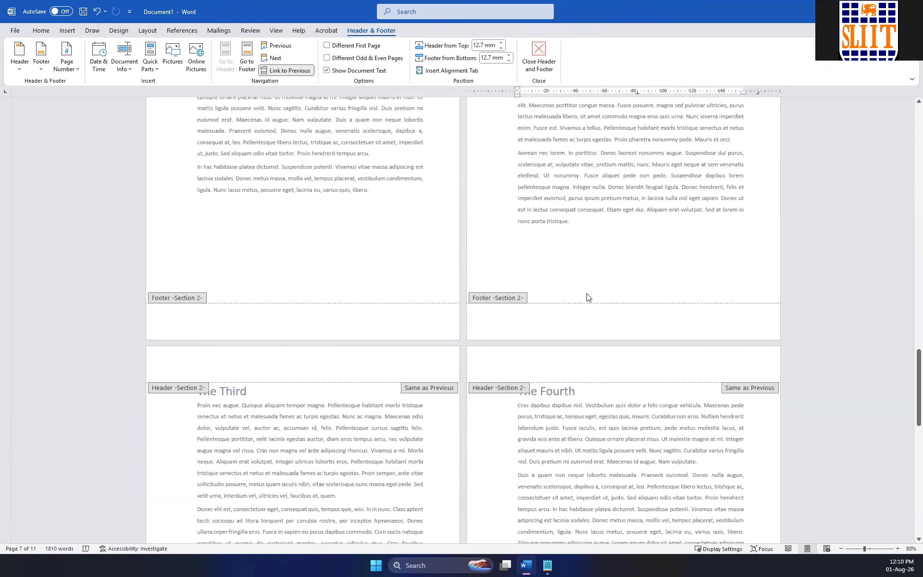
scroll(588, 296, "down", 20)
scroll(587, 293, "up", 20)
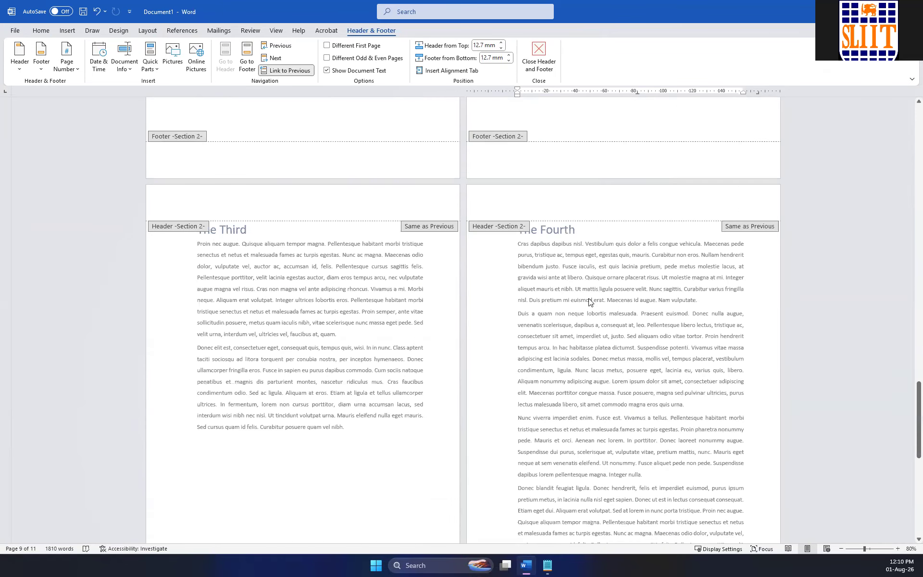
scroll(593, 313, "up", 20)
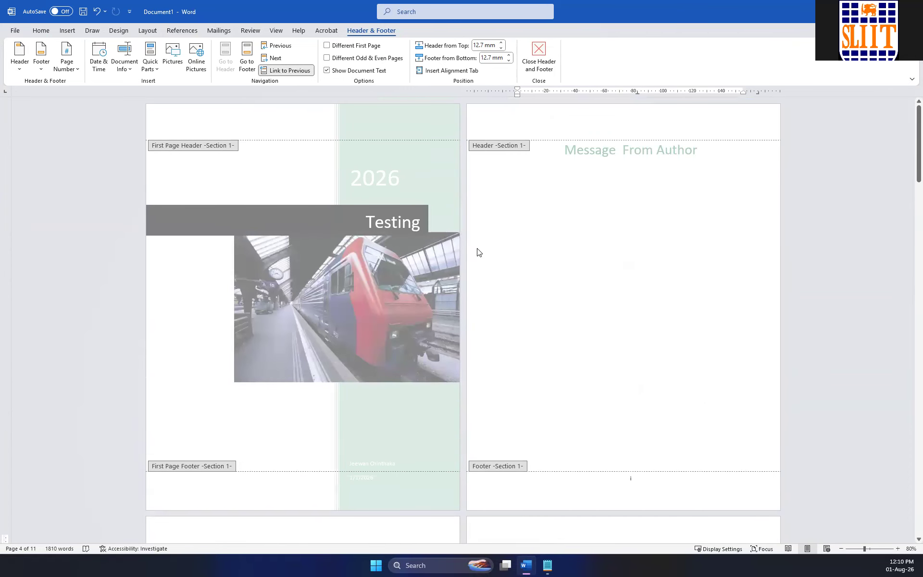
Delete the page number from the Section 1 footer on the Message From Author page and return to the body text.
left_click(644, 482)
scroll(646, 482, "down", 9)
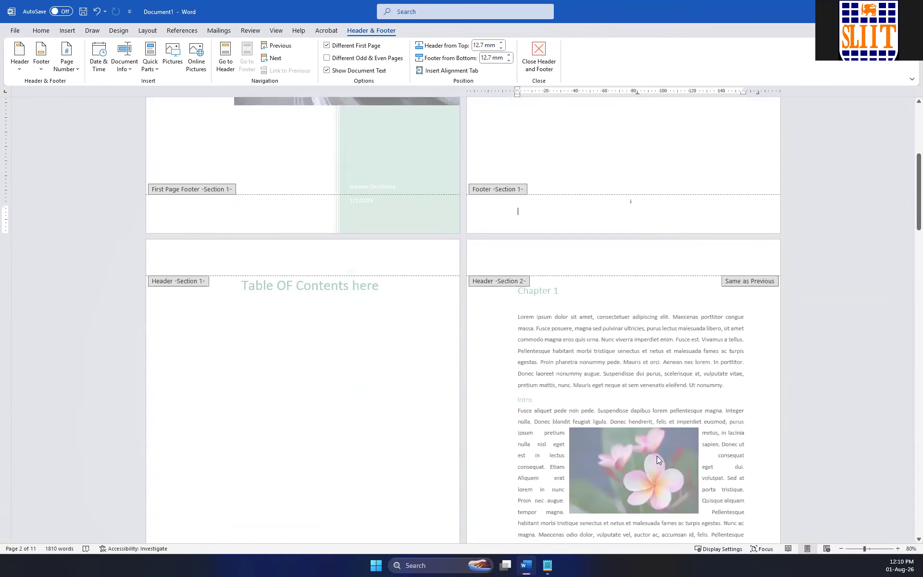
scroll(656, 455, "up", 3)
double_click(651, 198)
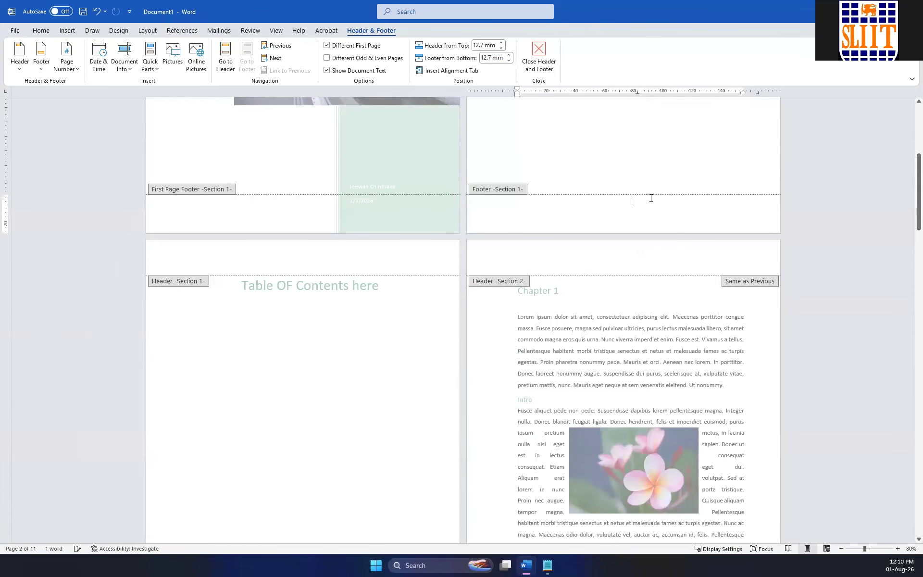
double_click(641, 171)
scroll(625, 303, "down", 4)
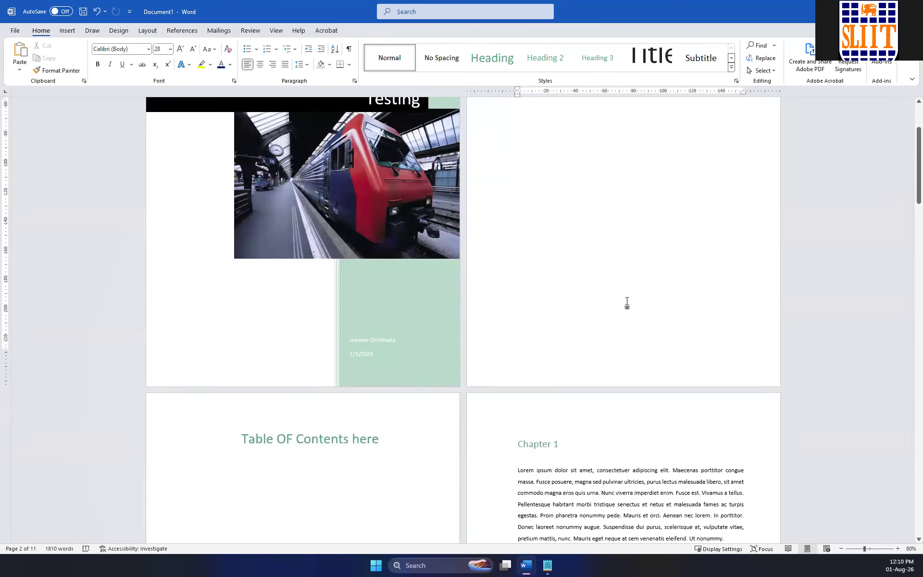
Insert a Plain Number 2 page number at the bottom of the page in the Section 1 footer.
double_click(612, 253)
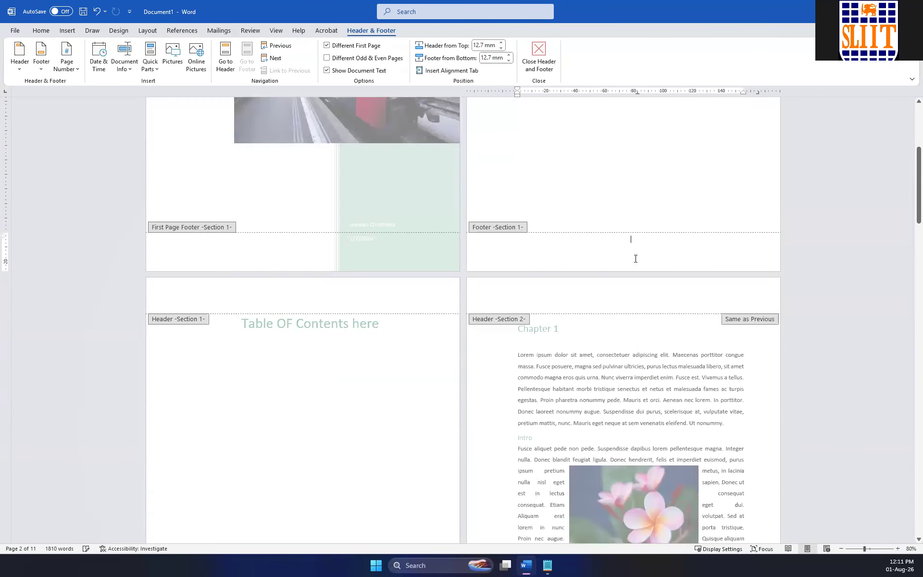
left_click(74, 71)
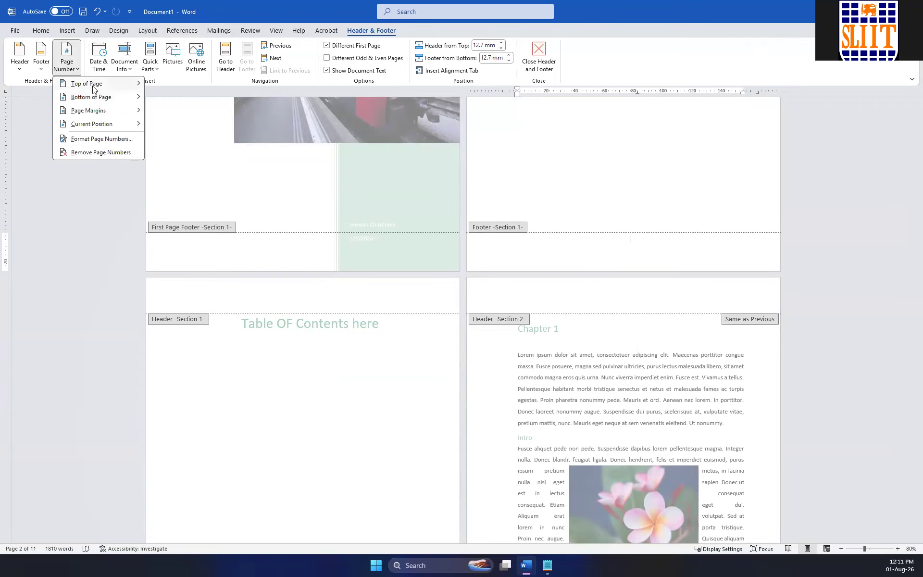
mouse_move(99, 97)
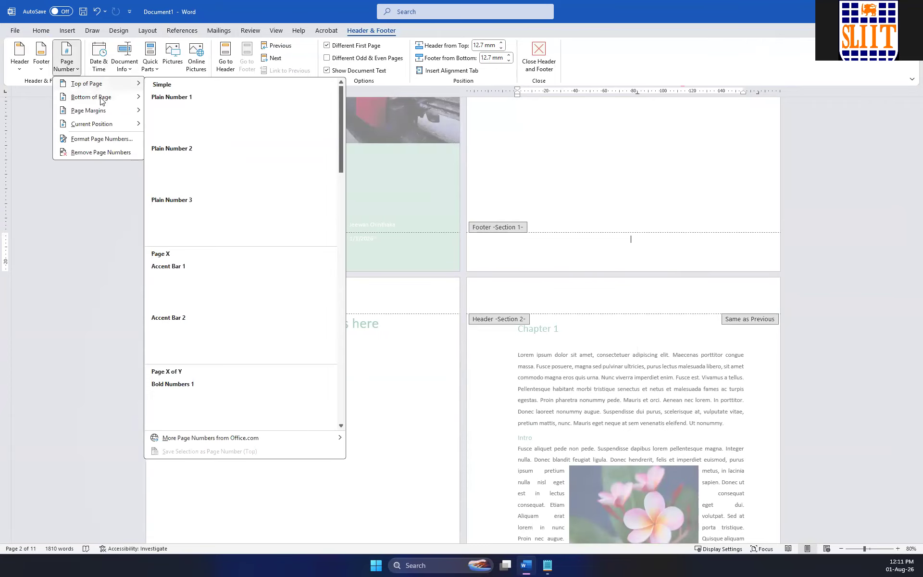
left_click(245, 191)
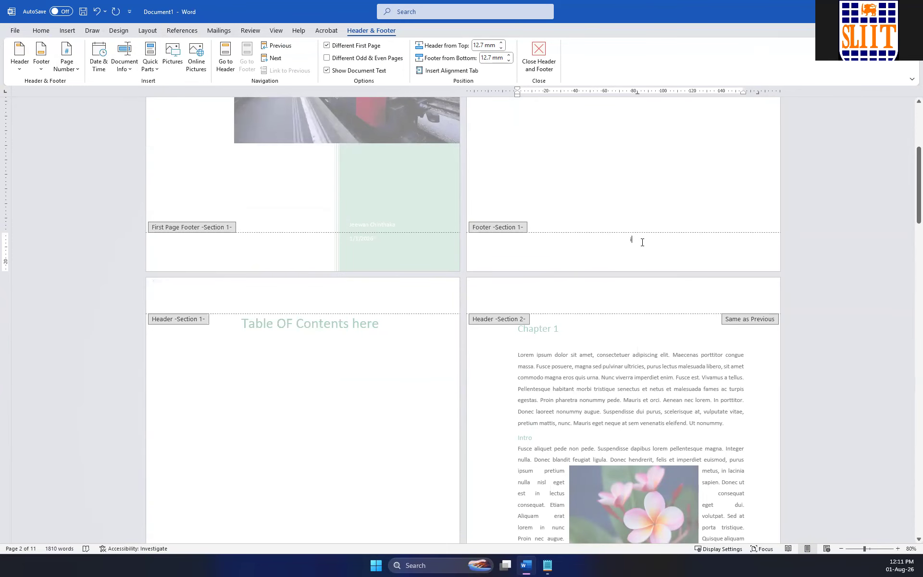
Compare the Section 1 footer on the Table OF Contents page with the Section 2 footer on the Chapter 1 page.
scroll(449, 263, "down", 5)
scroll(366, 415, "up", 6, "ctrl")
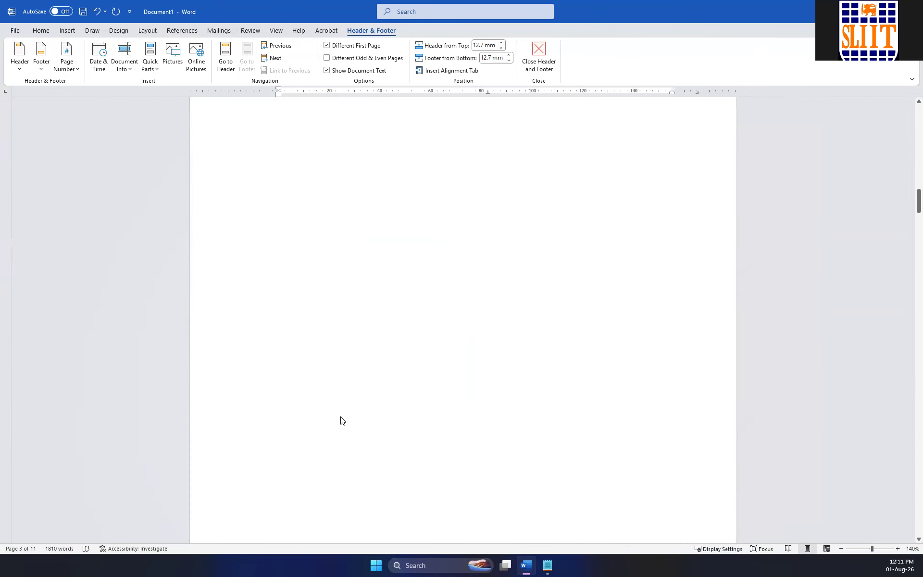
scroll(476, 402, "down", 15)
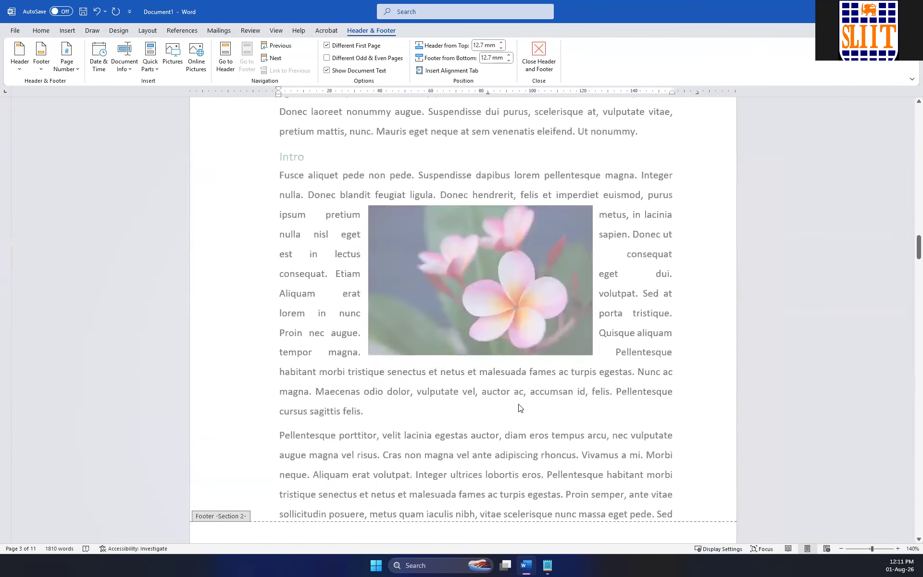
scroll(518, 406, "up", 15)
scroll(513, 398, "down", 10)
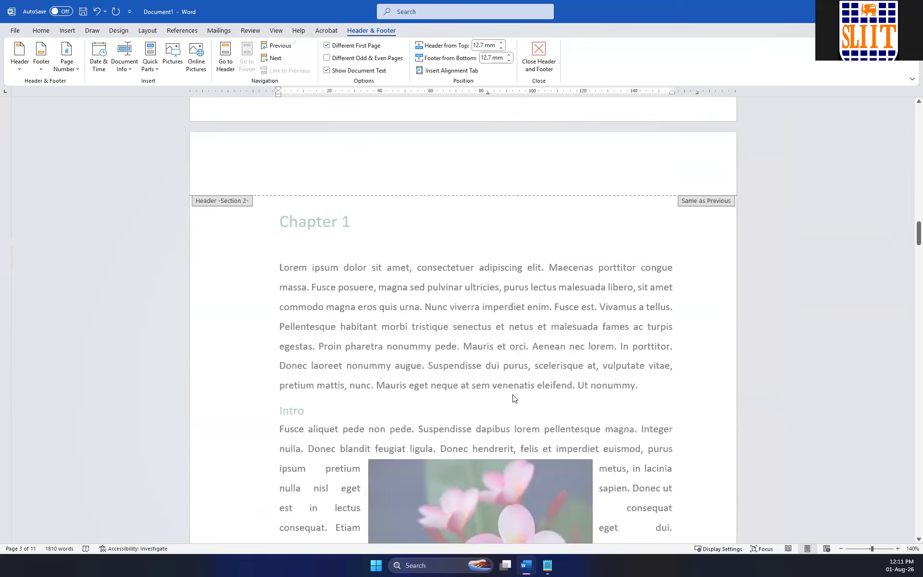
scroll(514, 398, "down", 5)
left_click(311, 204)
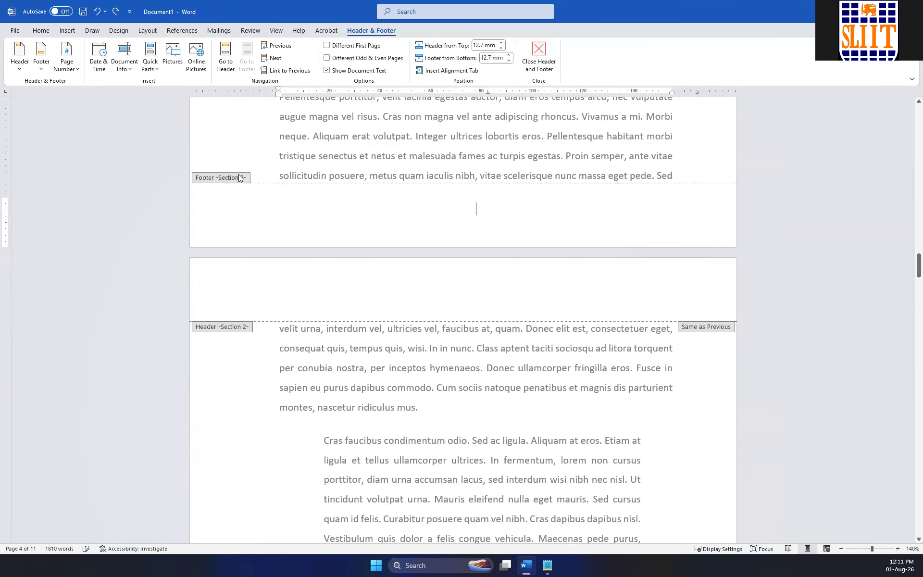
scroll(441, 248, "up", 15)
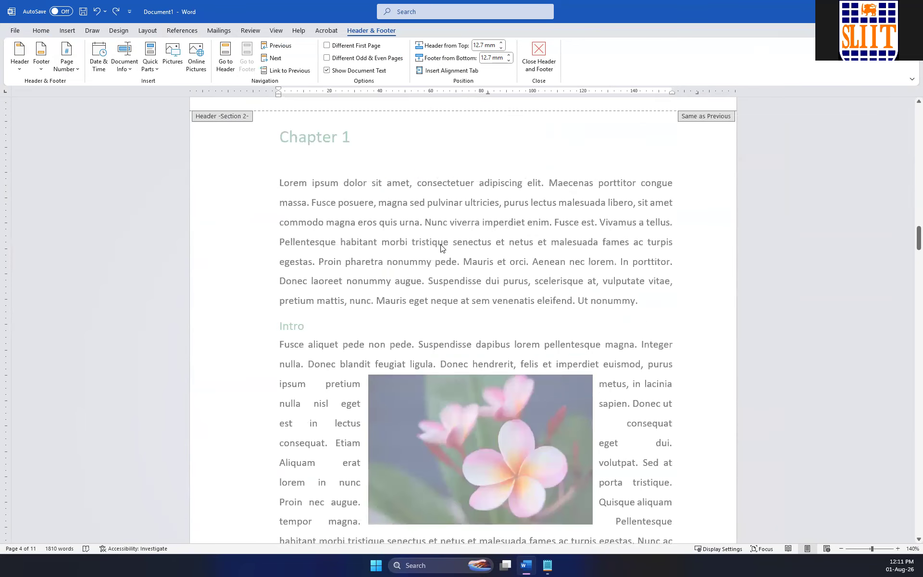
scroll(442, 248, "up", 4)
left_click(511, 195)
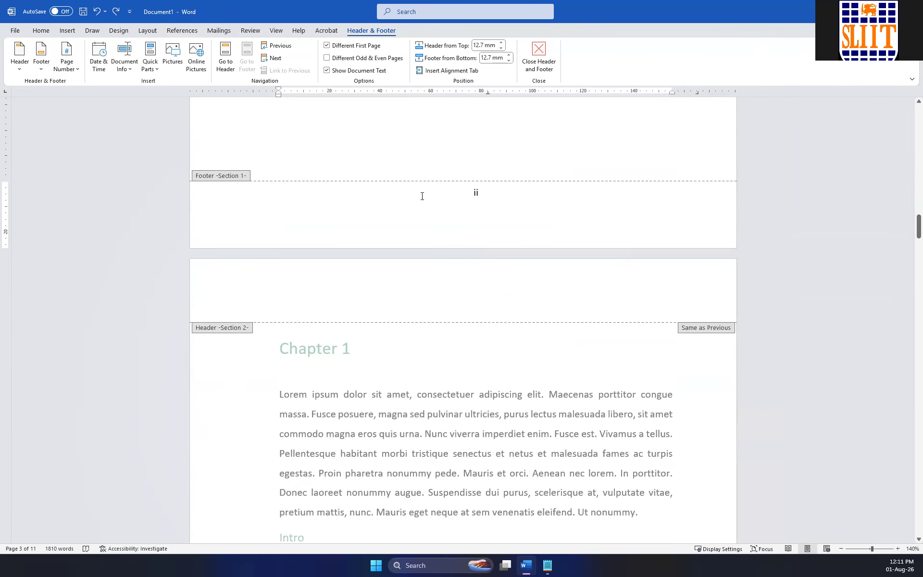
left_click(562, 208)
Link the Section 2 footer on the Chapter 1 page to the previous section's footer, confirming the replacement.
scroll(570, 257, "down", 19)
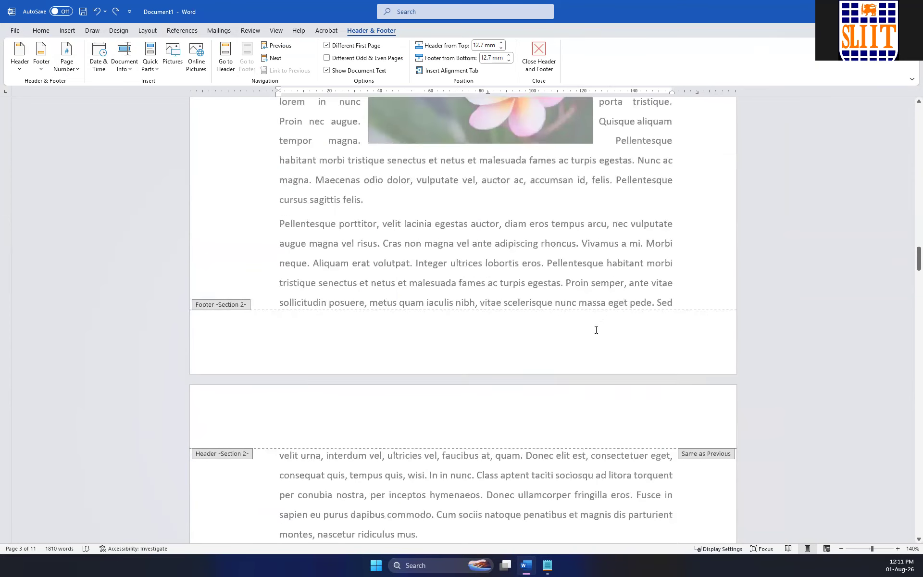
left_click(524, 164)
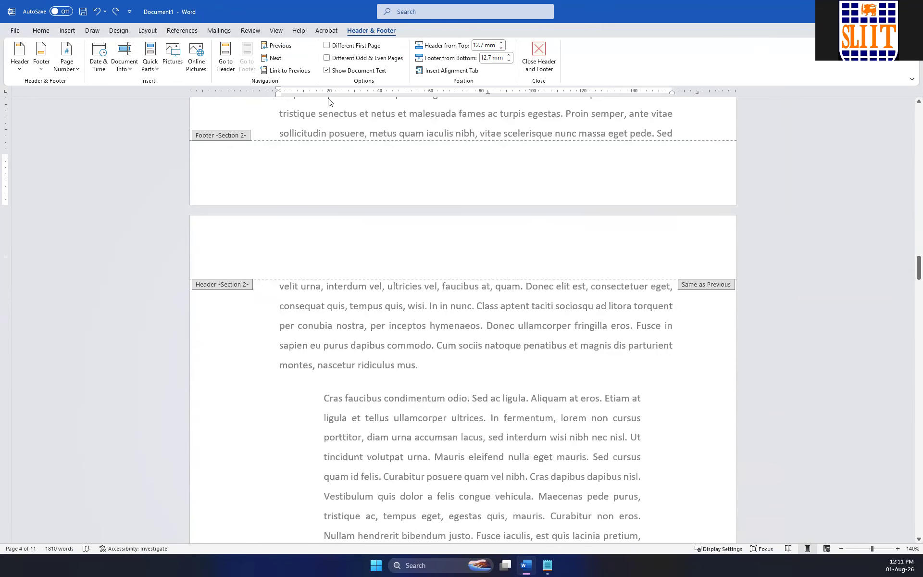
left_click(287, 71)
left_click(447, 309)
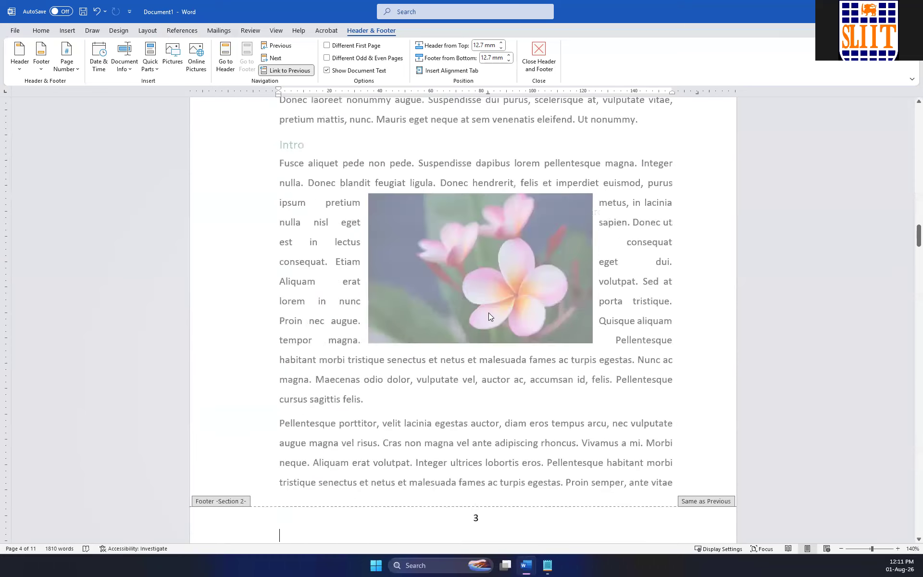
Check the footer page numbers across the Section 2 pages and back to the cover page in a multi-page view.
scroll(476, 289, "down", 20)
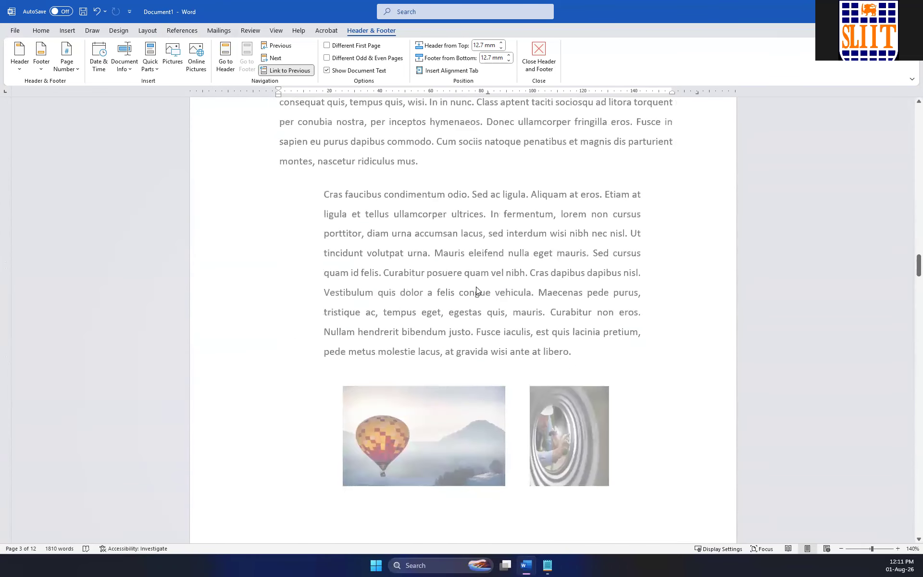
scroll(476, 289, "down", 20)
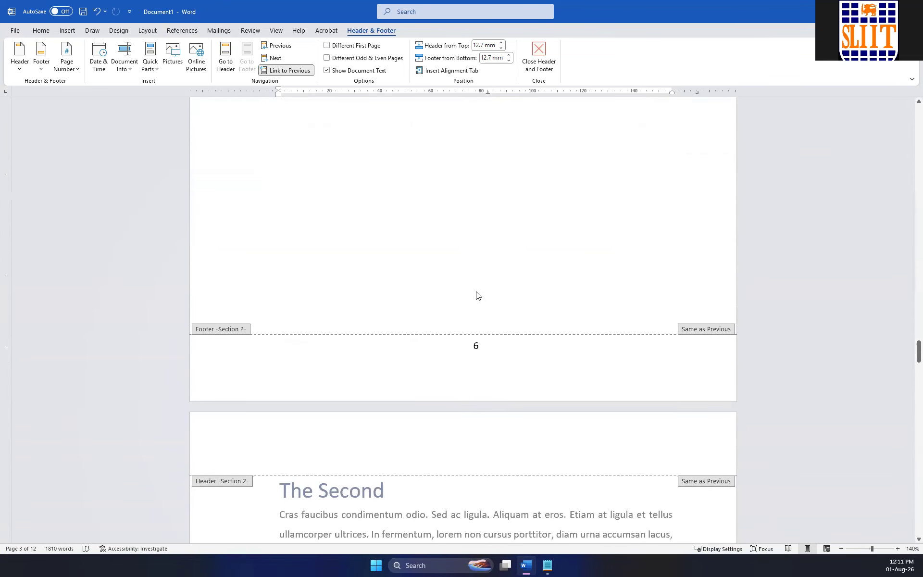
scroll(477, 307, "down", 20)
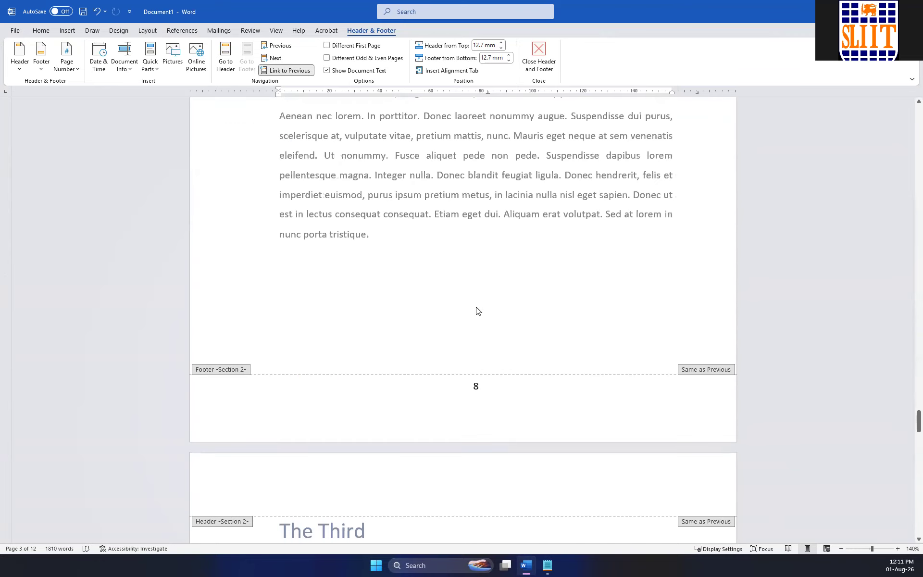
scroll(483, 335, "up", 20)
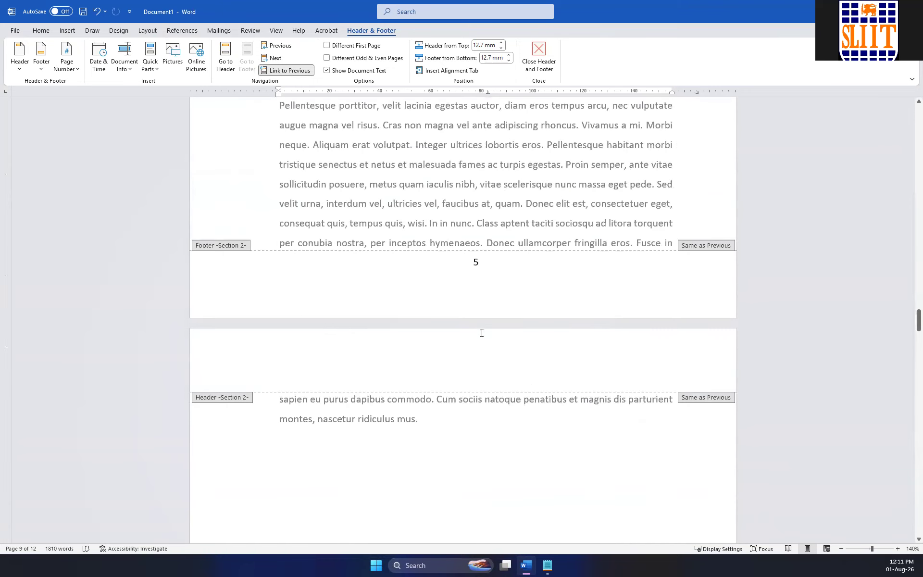
scroll(483, 335, "up", 20)
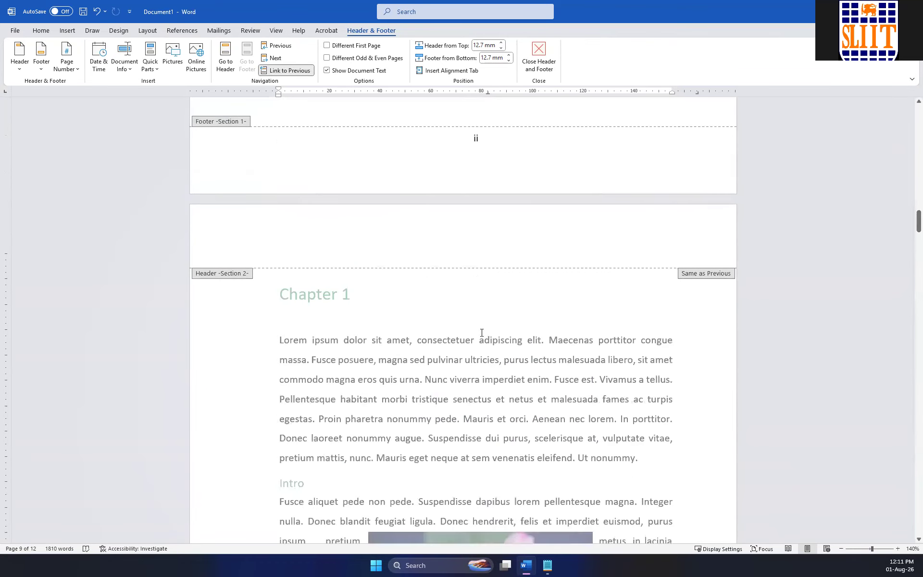
scroll(691, 287, "up", 2, "ctrl")
scroll(691, 287, "down", 14, "ctrl")
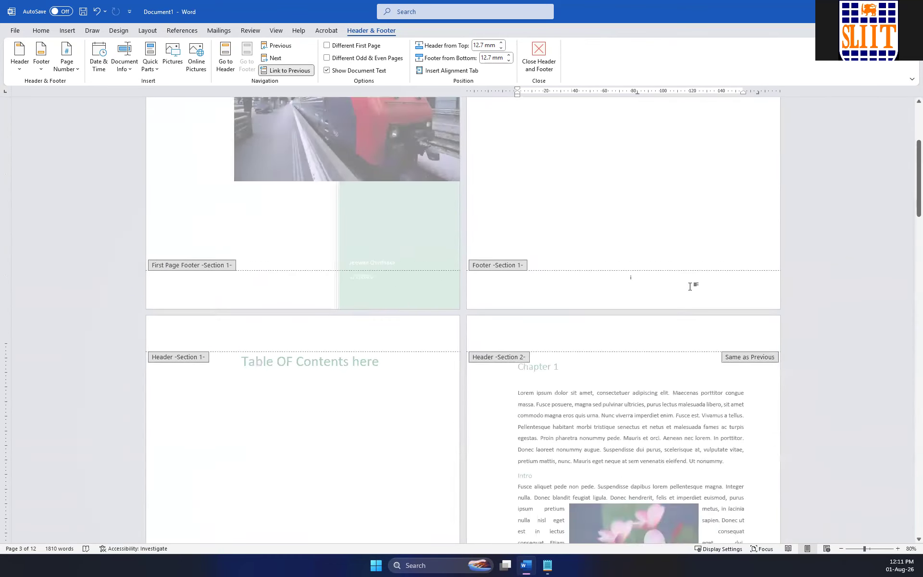
scroll(691, 290, "up", 4, "ctrl")
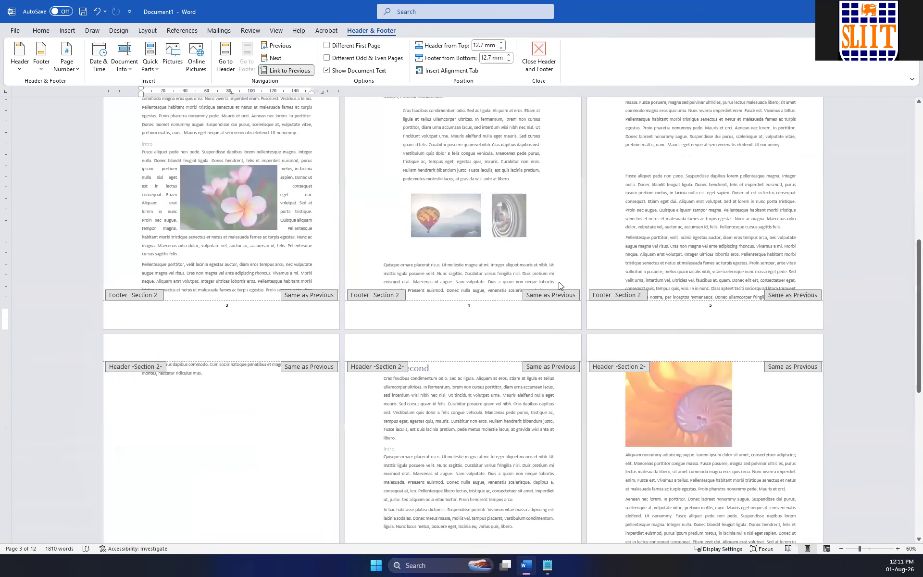
scroll(558, 282, "up", 5)
scroll(558, 285, "up", 1)
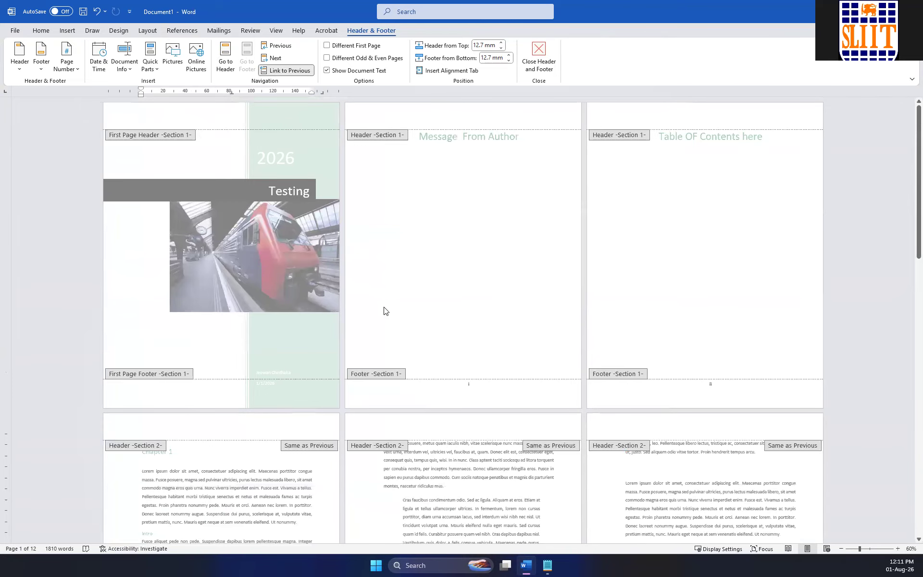
scroll(260, 342, "down", 1)
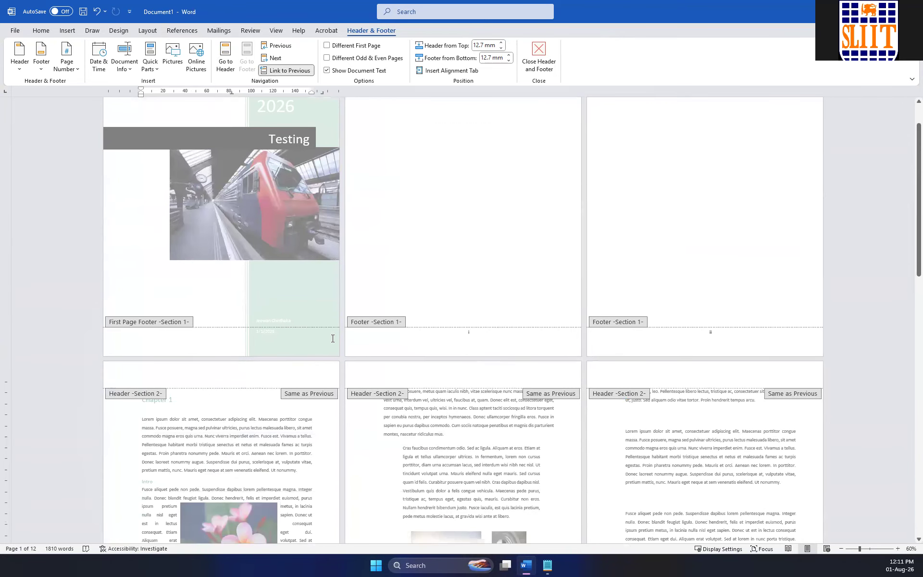
Delete the page number from the Section 2 footer on the Chapter 1 page.
scroll(253, 359, "down", 1)
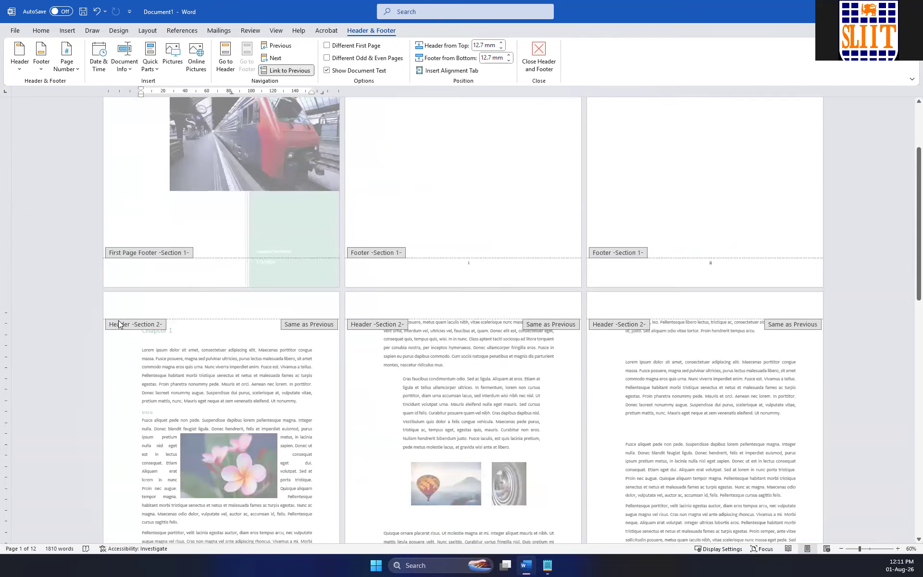
scroll(187, 355, "down", 2)
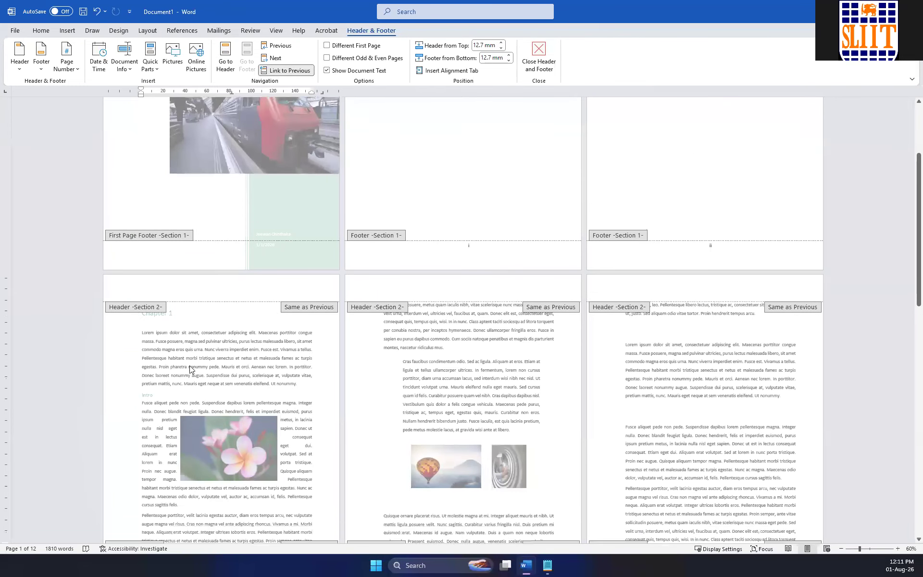
left_click(237, 472)
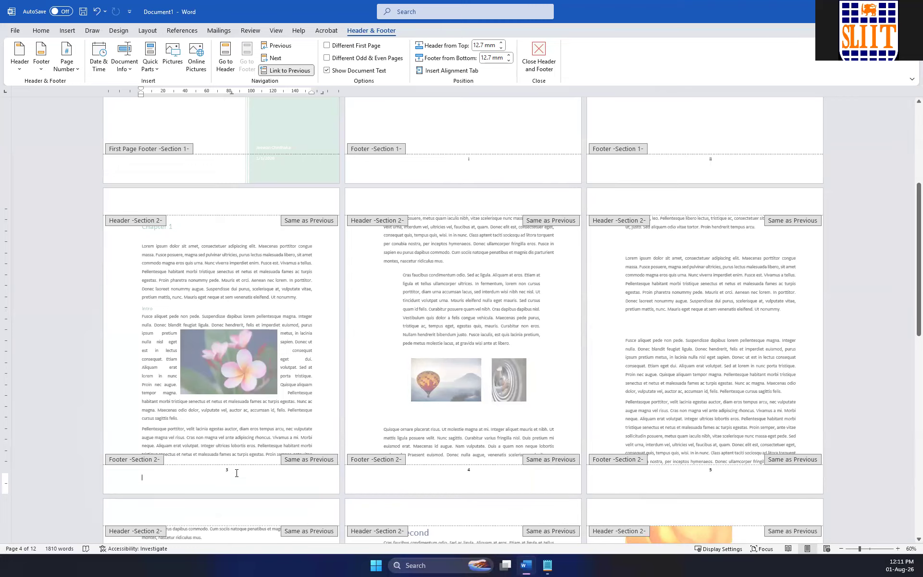
key("Delete")
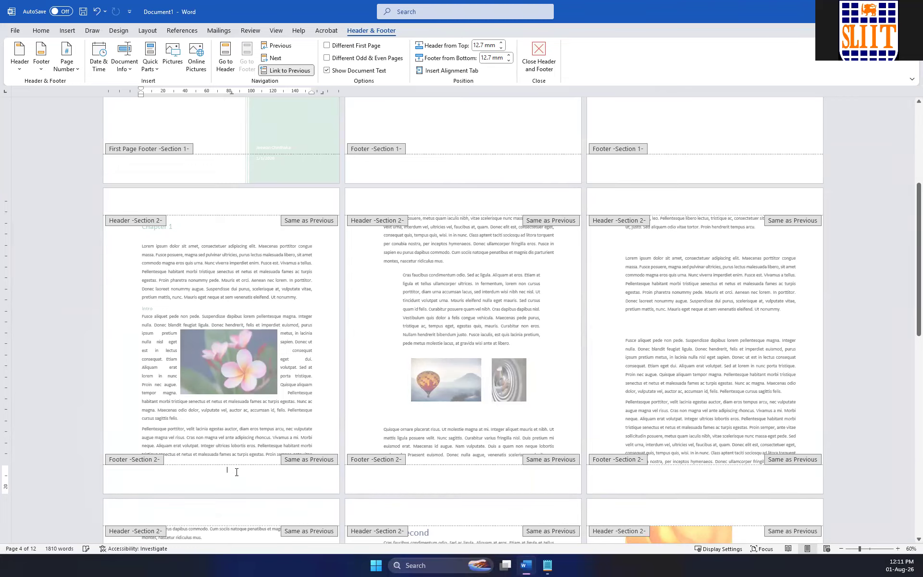
Try a Bold Numbers 2 page number at the top of the Section 2 pages and undo the insertion.
left_click(67, 63)
mouse_move(100, 87)
scroll(261, 225, "down", 10)
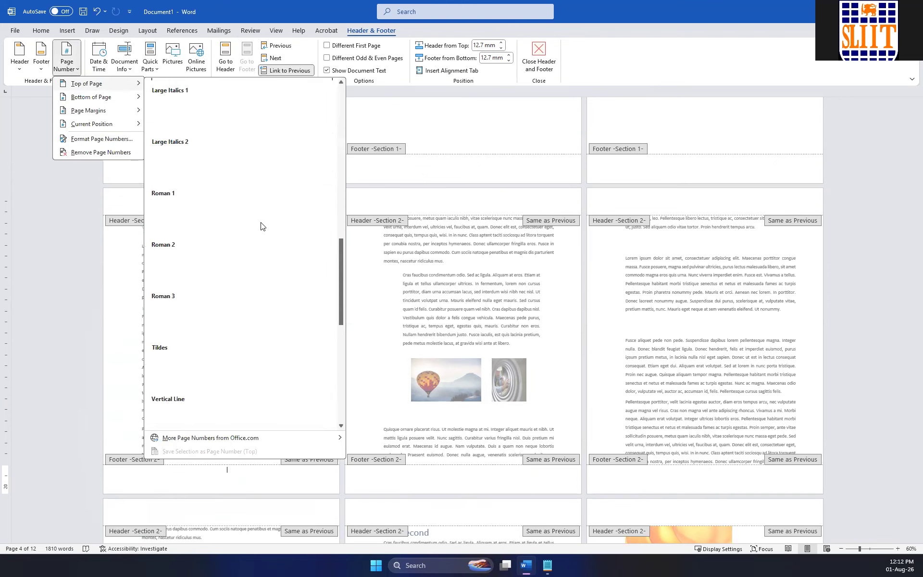
scroll(261, 225, "down", 5)
scroll(262, 226, "up", 10)
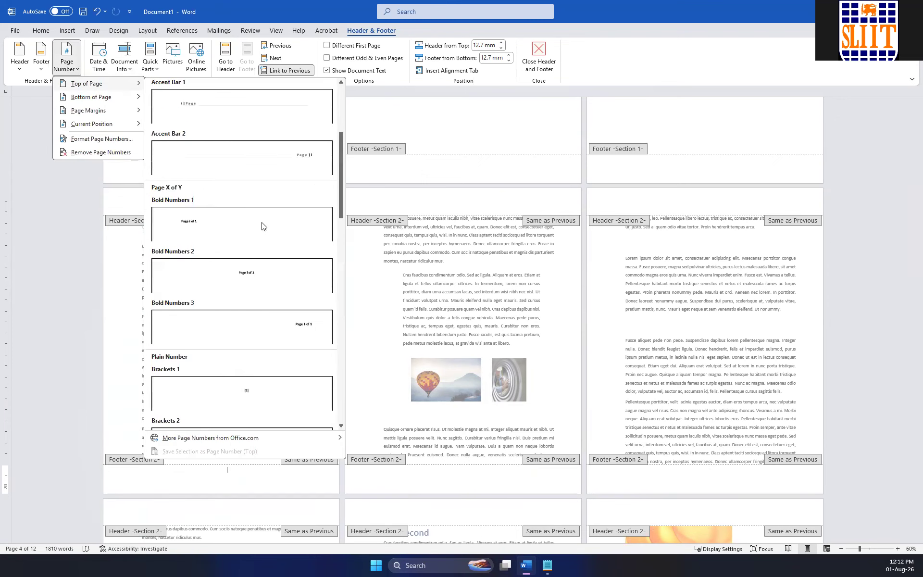
left_click(246, 271)
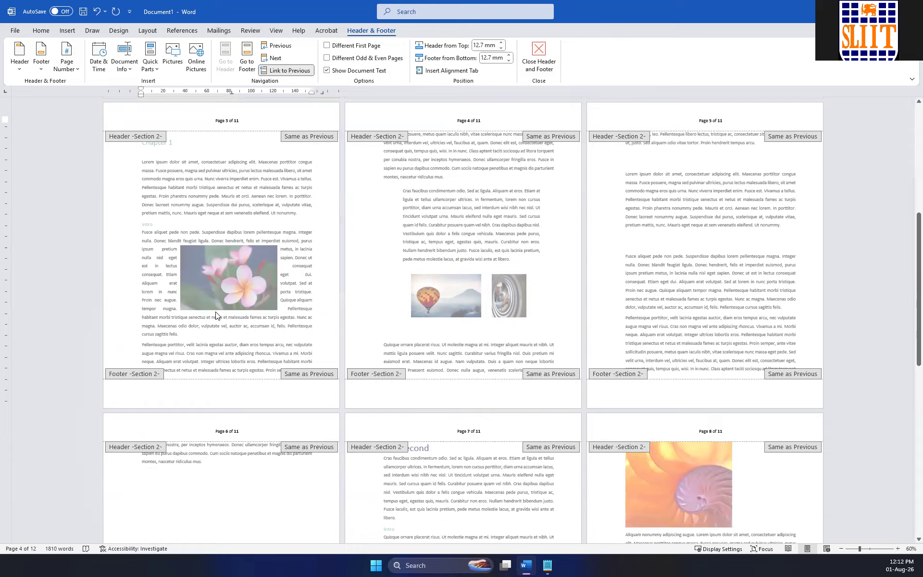
scroll(236, 316, "down", 3)
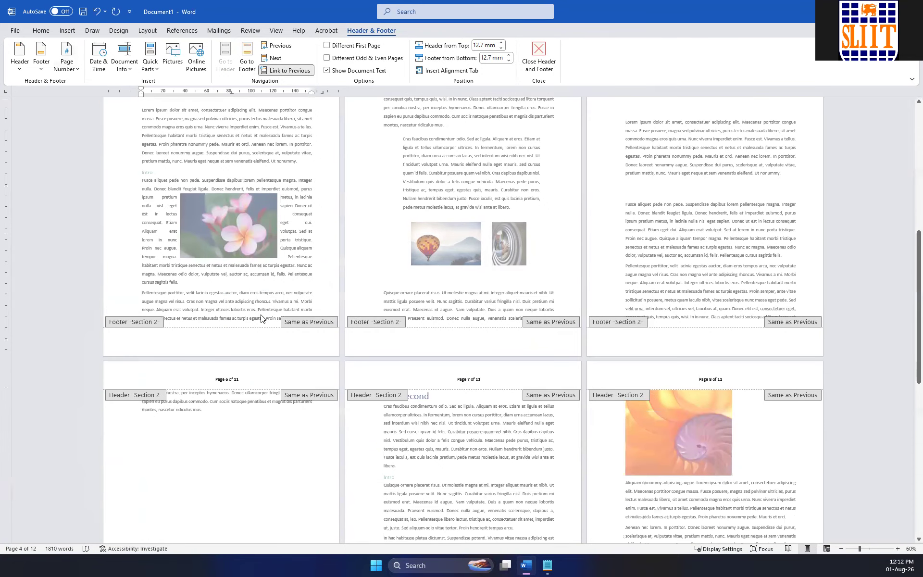
key("ctrl+z")
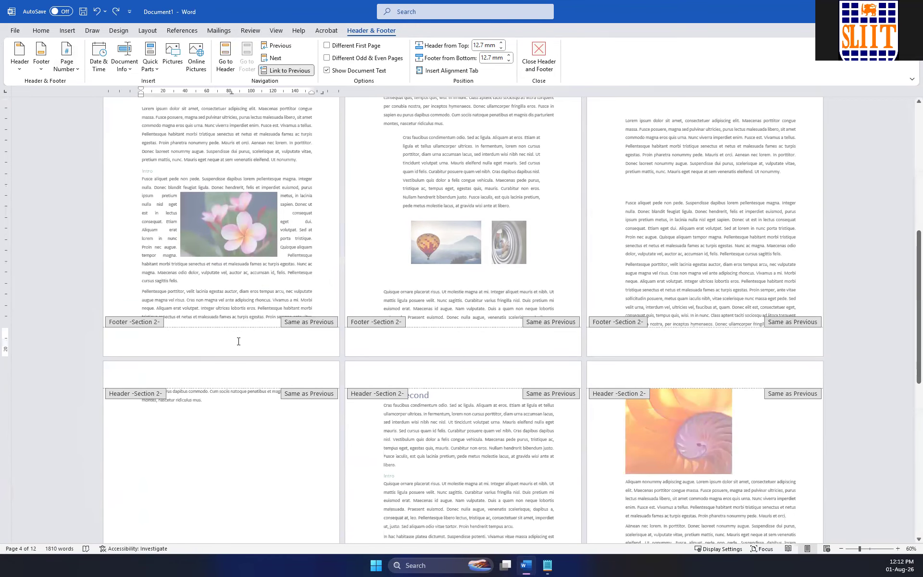
Insert a Bold Numbers 2 page number at the bottom of the page in the Section 2 footer.
key("BackSpace")
left_click(66, 58)
mouse_move(99, 96)
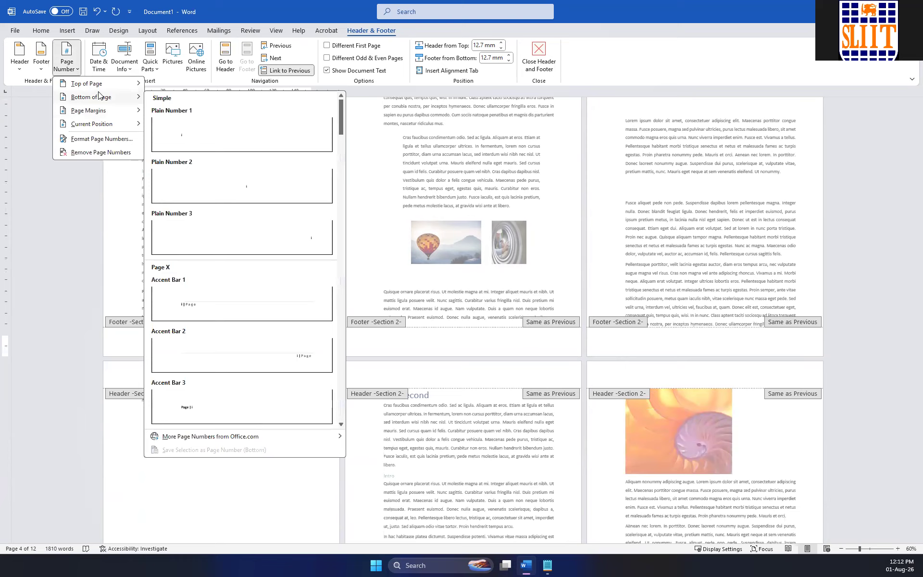
scroll(258, 248, "down", 4)
scroll(259, 266, "down", 2)
scroll(259, 264, "up", 3)
scroll(259, 263, "down", 1)
scroll(259, 265, "down", 8)
scroll(259, 266, "up", 7)
scroll(259, 266, "down", 3)
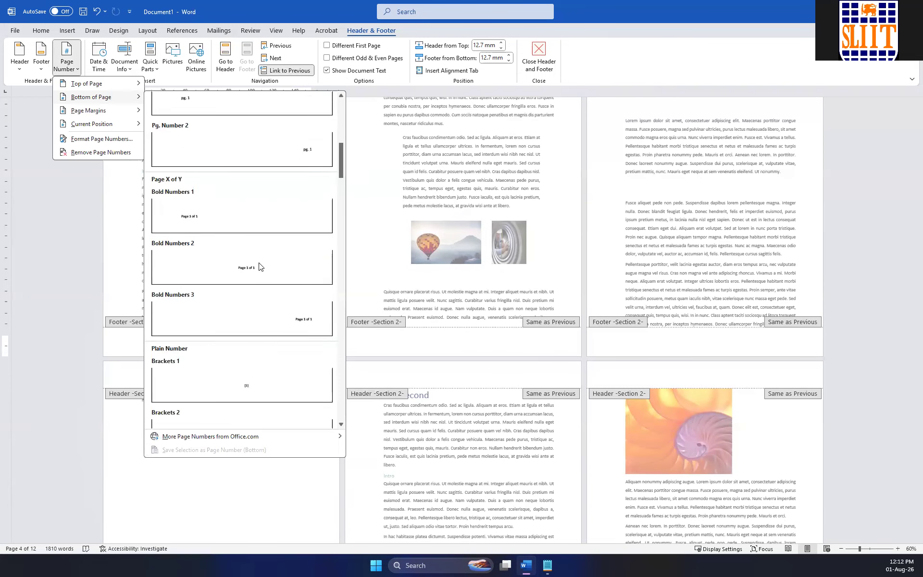
left_click(257, 267)
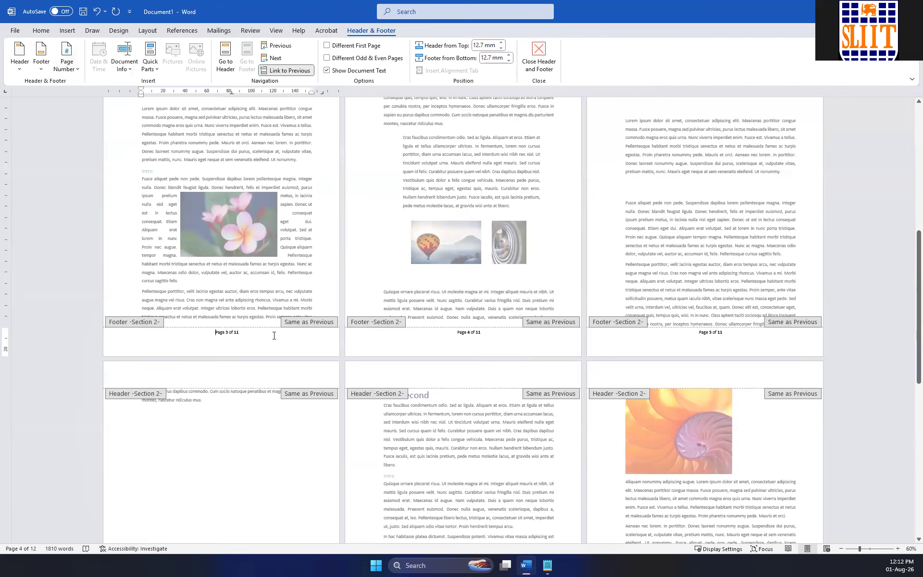
Compare the page number footers of Sections 1 and 2, both while editing the footer and in the normal document view.
scroll(274, 335, "up", 5)
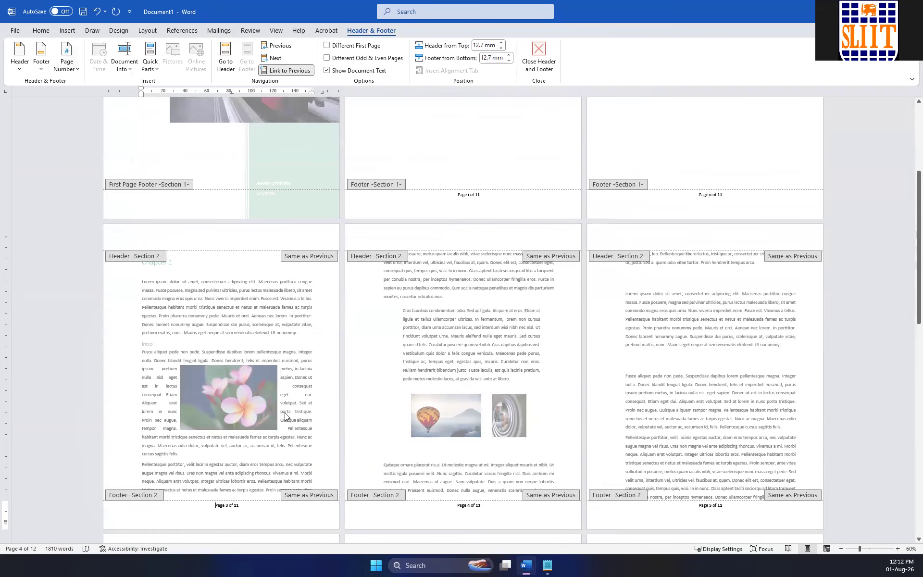
scroll(276, 406, "up", 2)
scroll(276, 407, "up", 2)
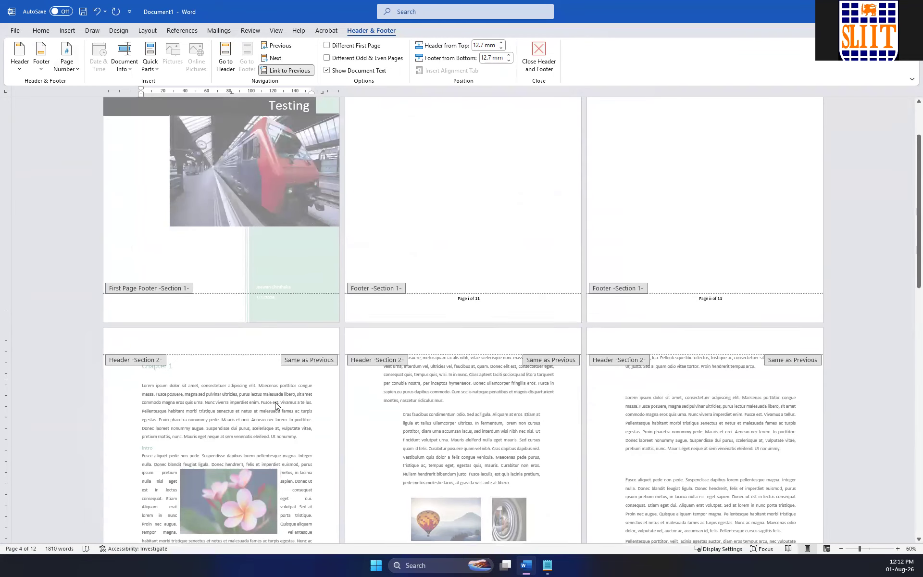
scroll(270, 402, "down", 6)
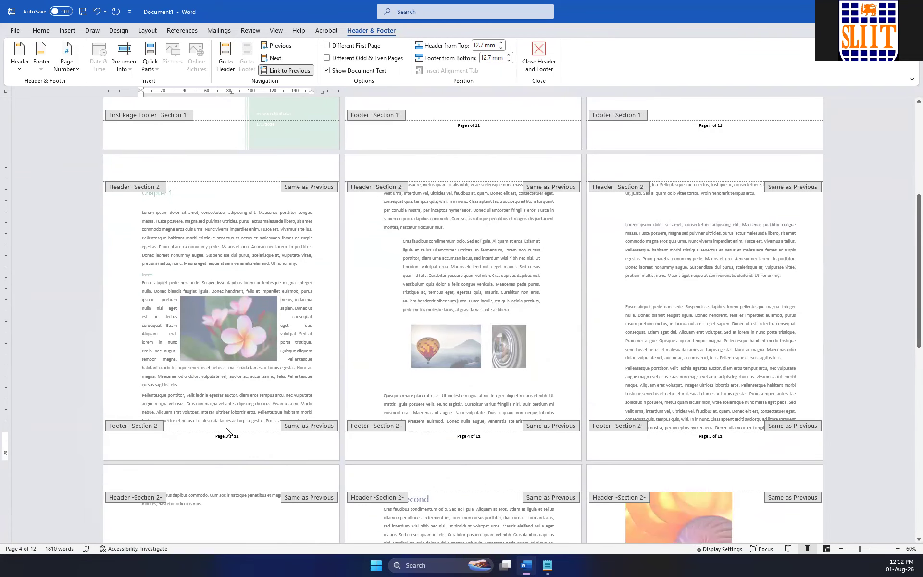
double_click(280, 395)
scroll(281, 419, "up", 9)
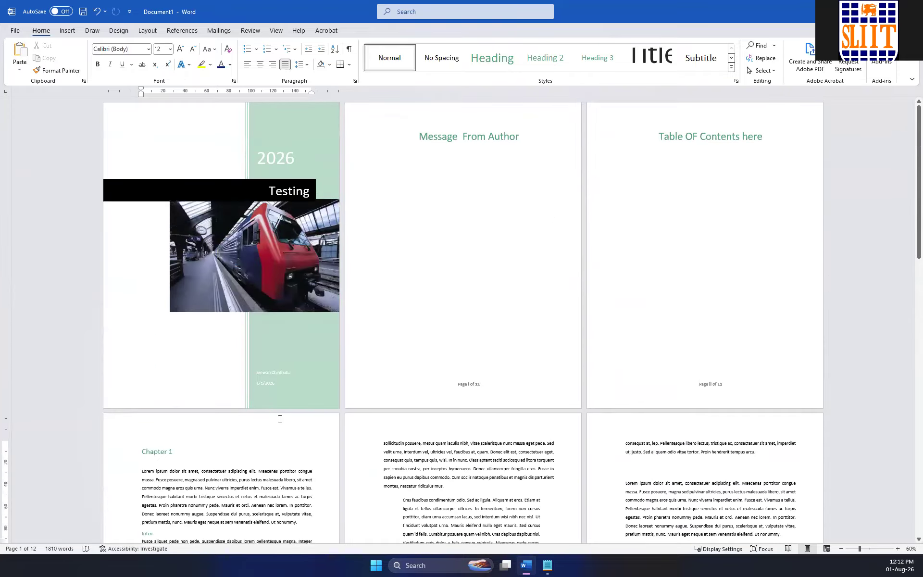
scroll(465, 390, "down", 3)
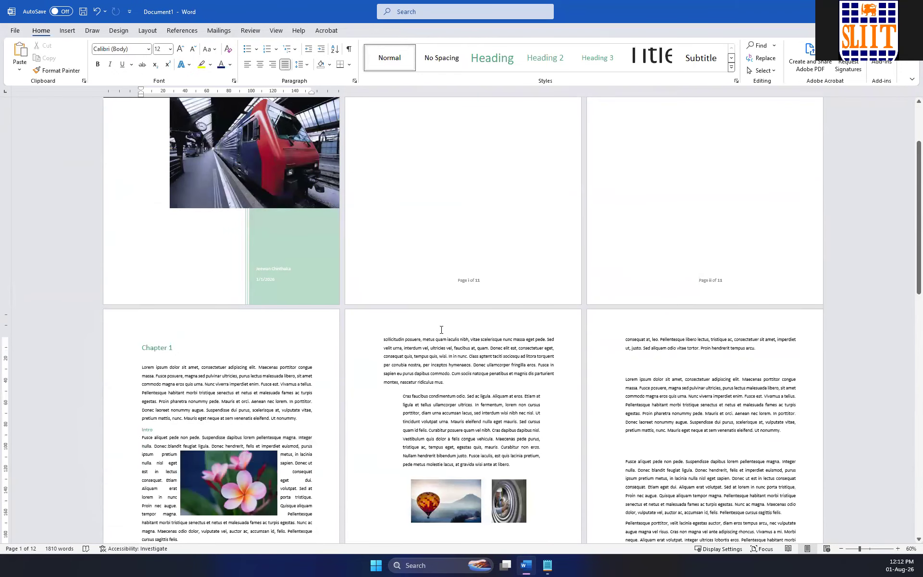
scroll(479, 294, "down", 6)
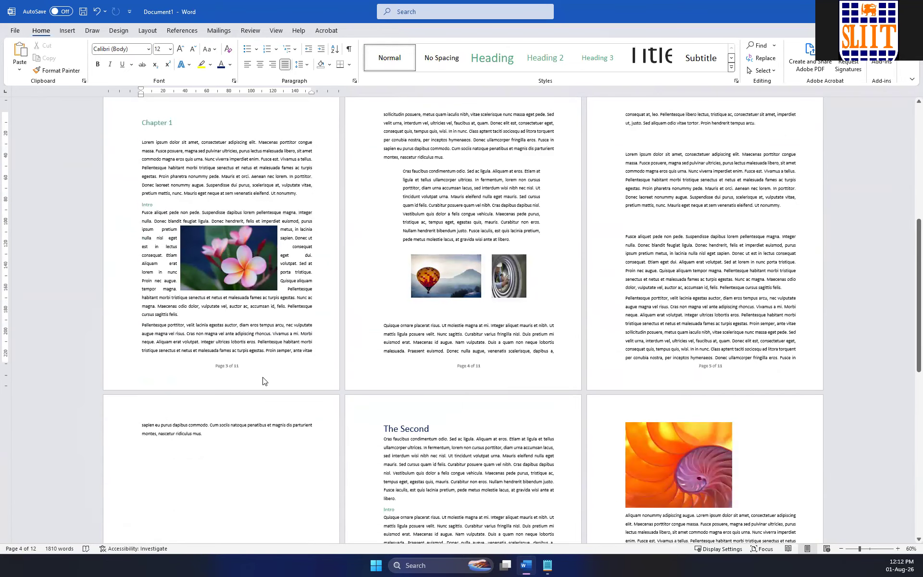
Reopen the Section 2 footer on the Chapter 1 page and unlink it from the previous section's footer.
double_click(243, 369)
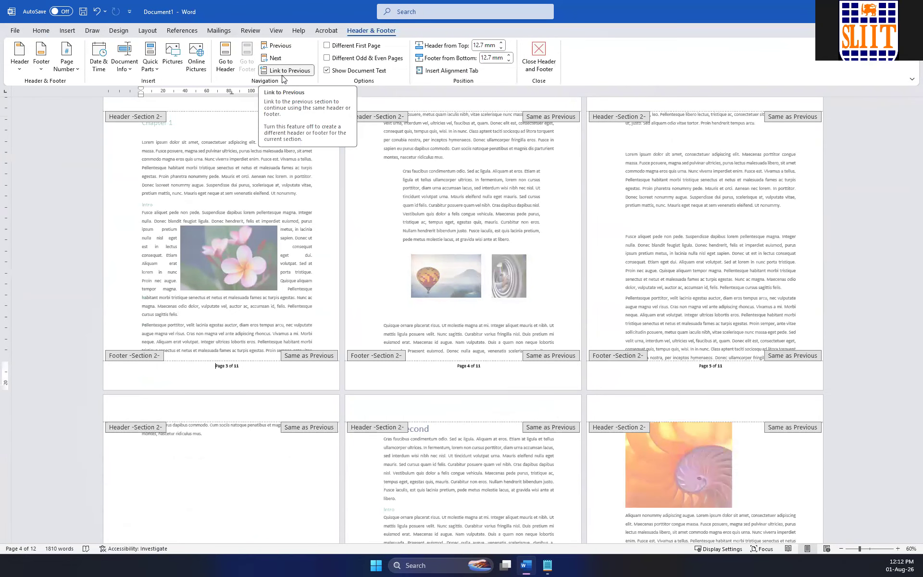
scroll(437, 210, "up", 7)
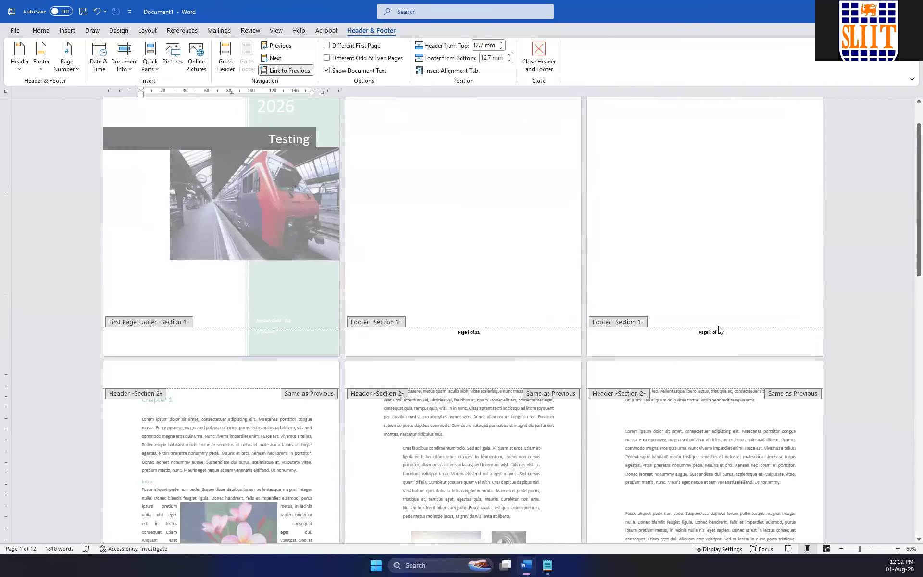
scroll(438, 296, "down", 2)
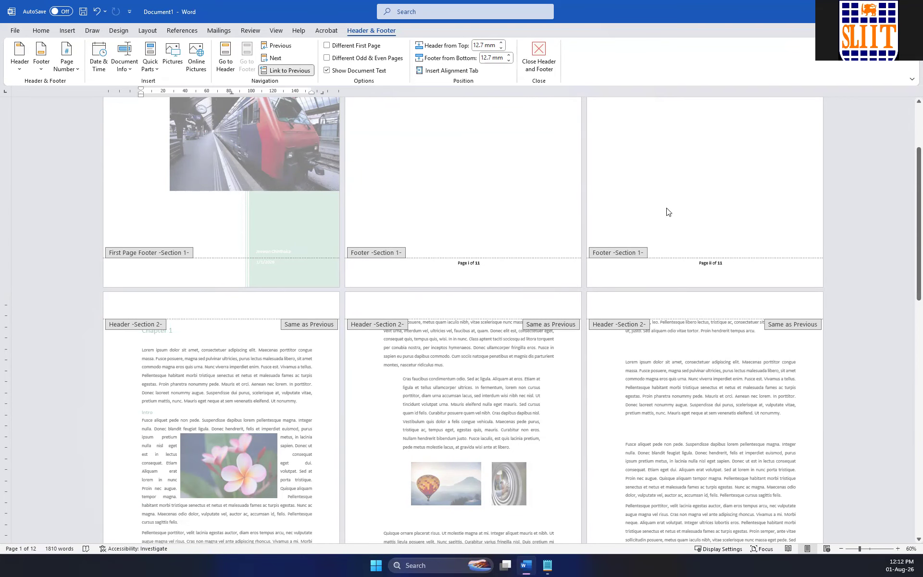
scroll(266, 352, "down", 3)
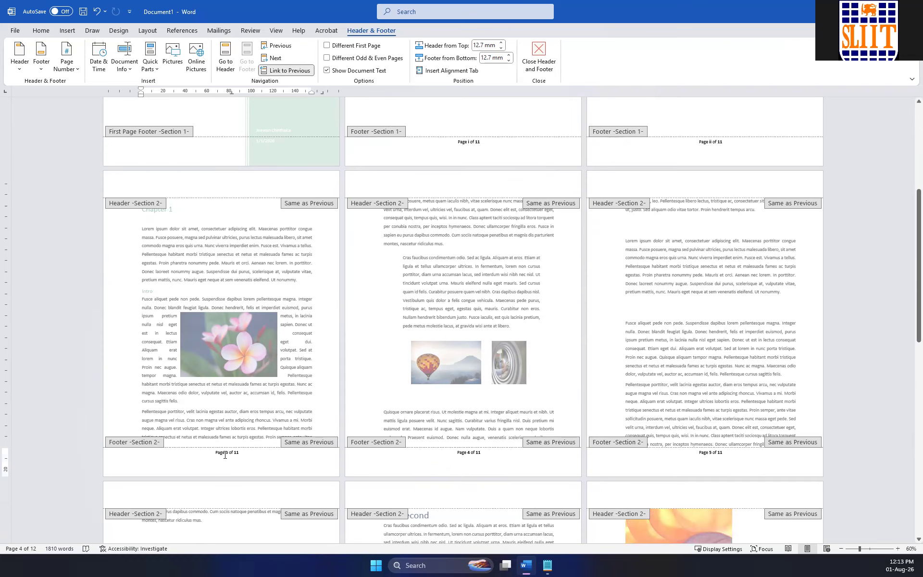
left_click(285, 71)
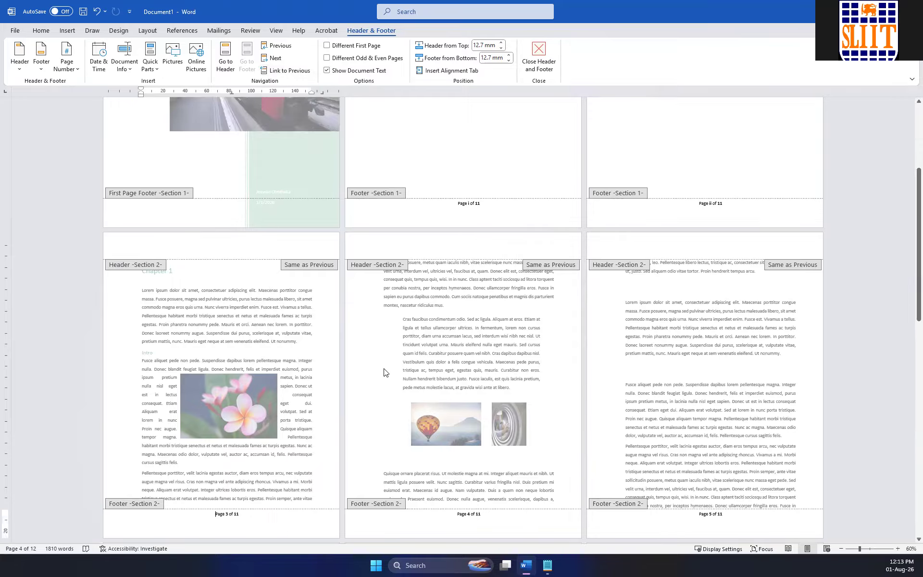
Restart the Section 2 page numbering at 1 instead of continuing from the previous section.
scroll(233, 467, "down", 3)
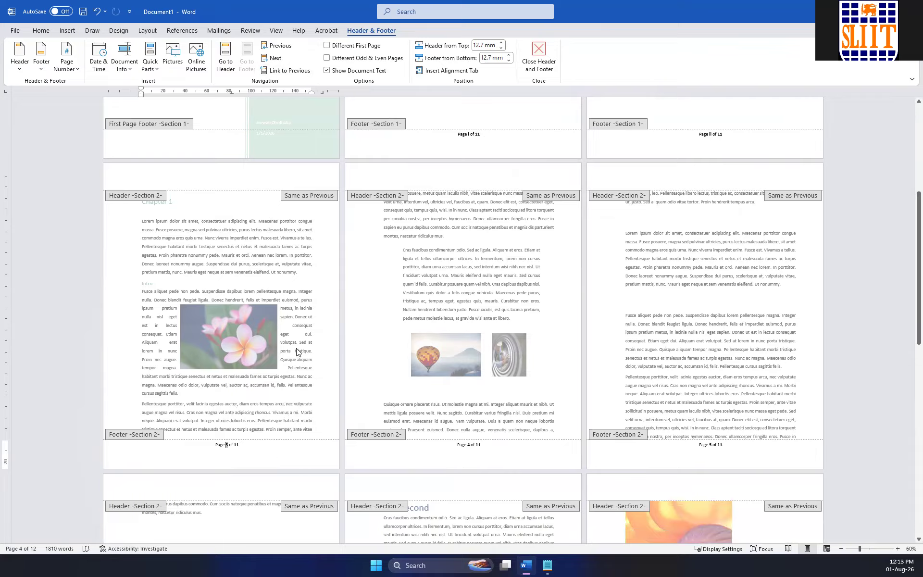
left_click(67, 60)
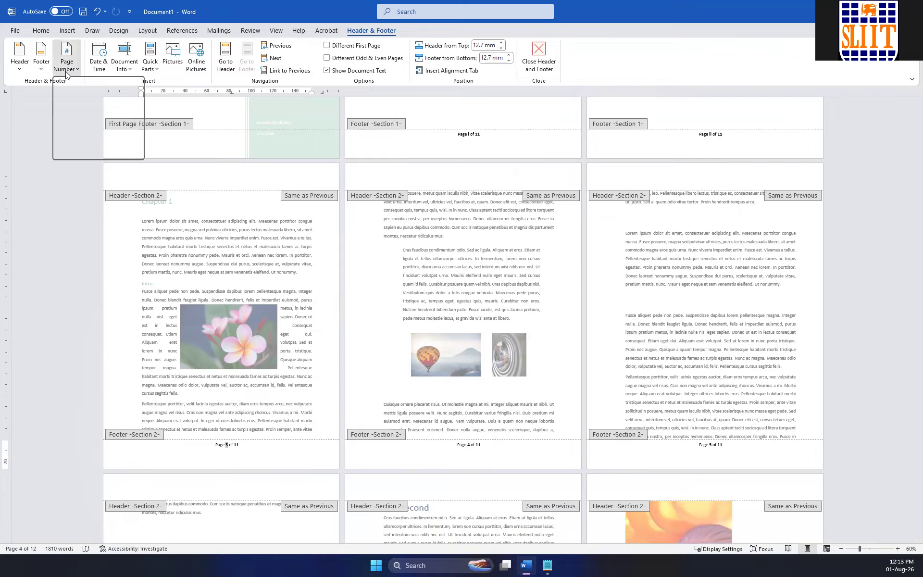
left_click(129, 141)
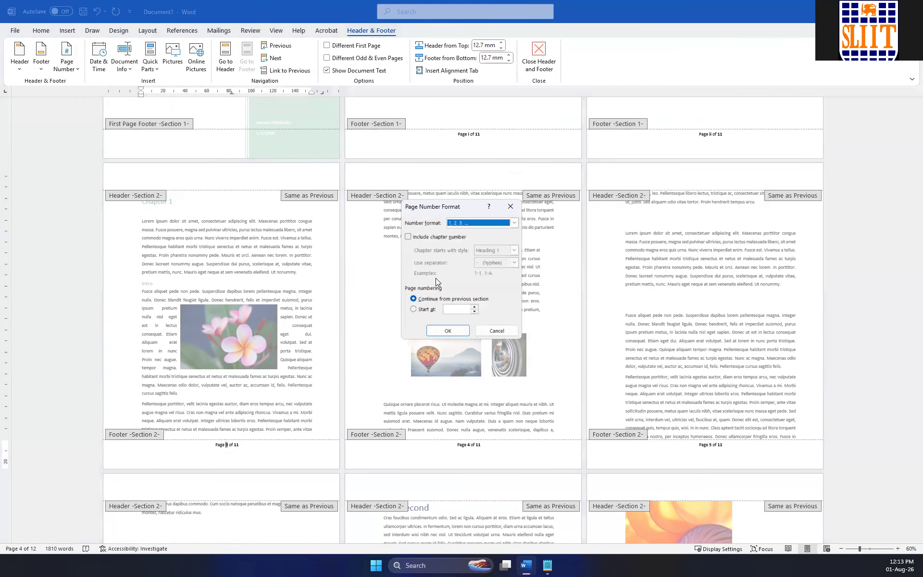
left_click(420, 309)
left_click(447, 330)
scroll(254, 381, "up", 2)
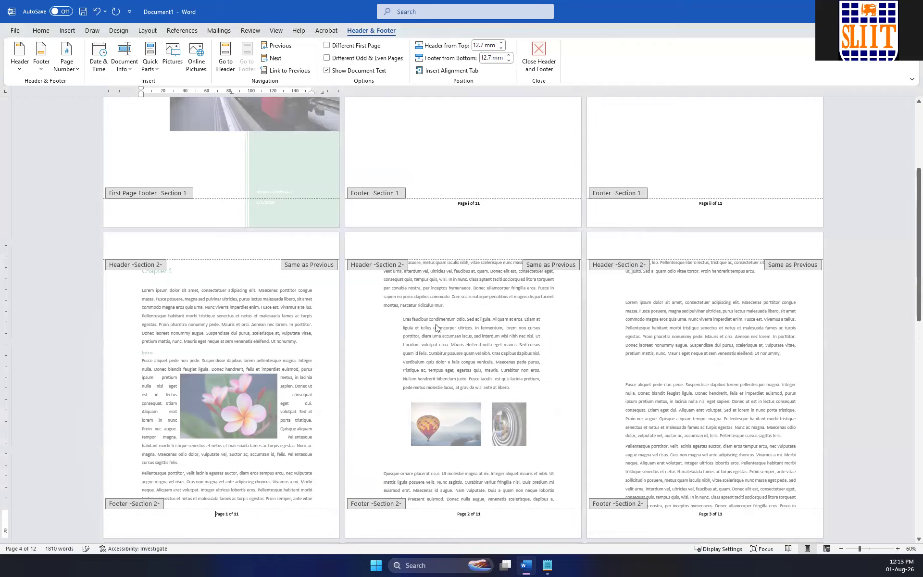
scroll(478, 299, "down", 6)
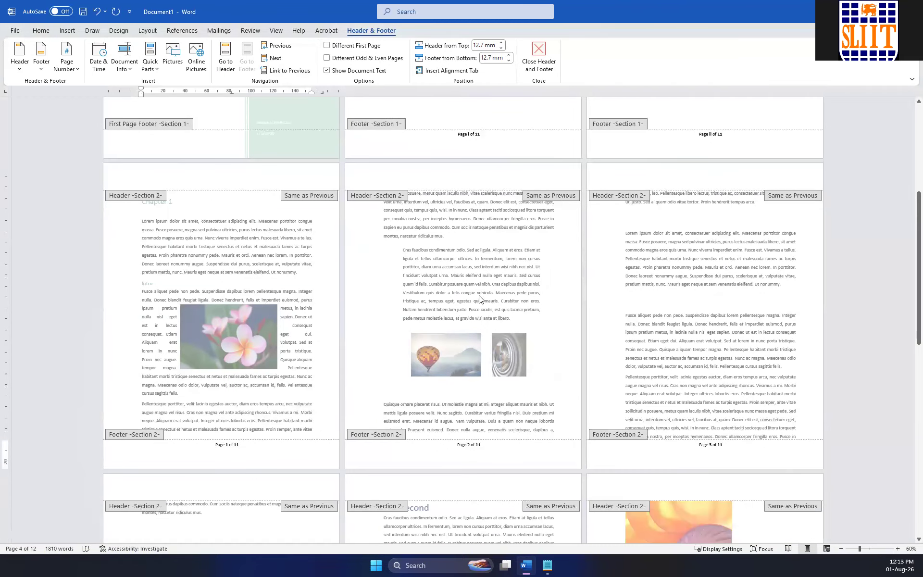
Replace the total page count in the Section 2 footer with 9, close footer editing and review the Section 2 pages.
scroll(529, 358, "down", 4)
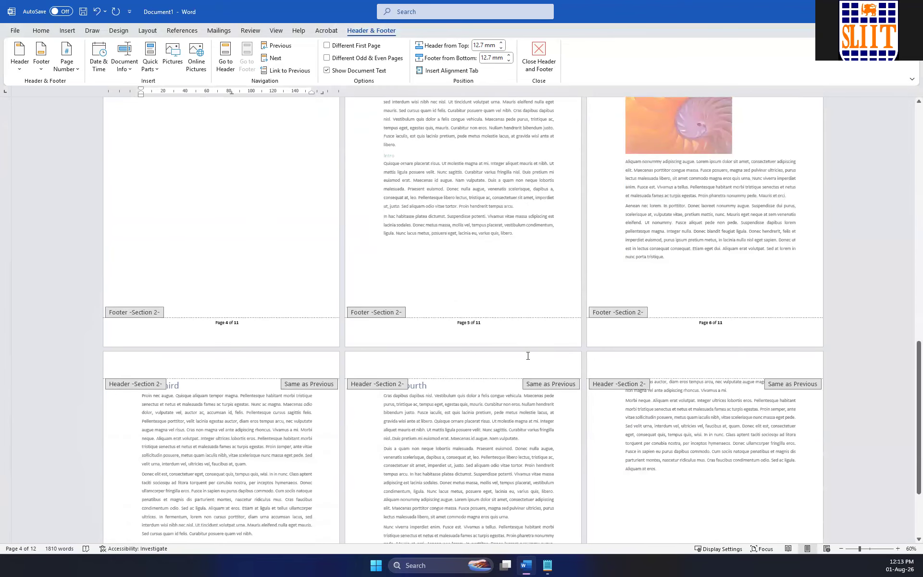
scroll(529, 358, "down", 3)
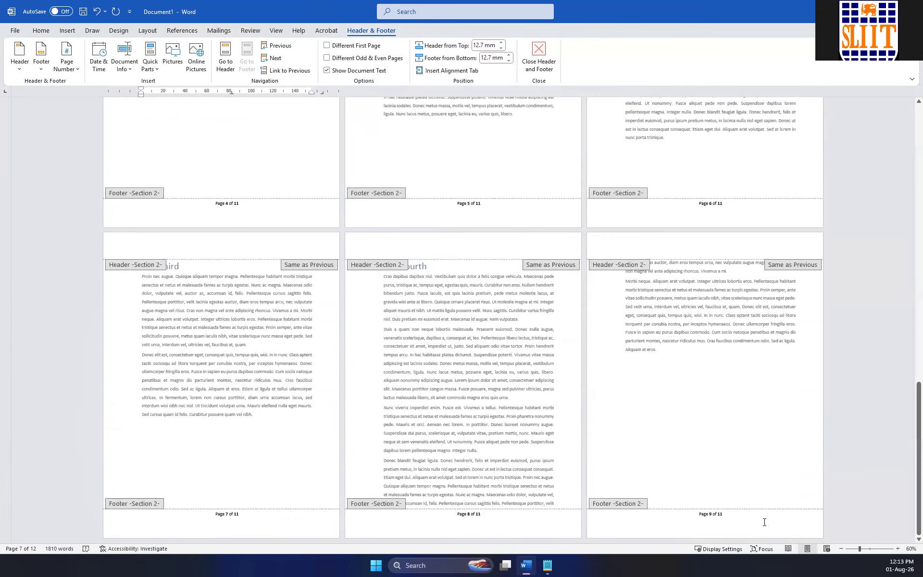
scroll(390, 380, "up", 9)
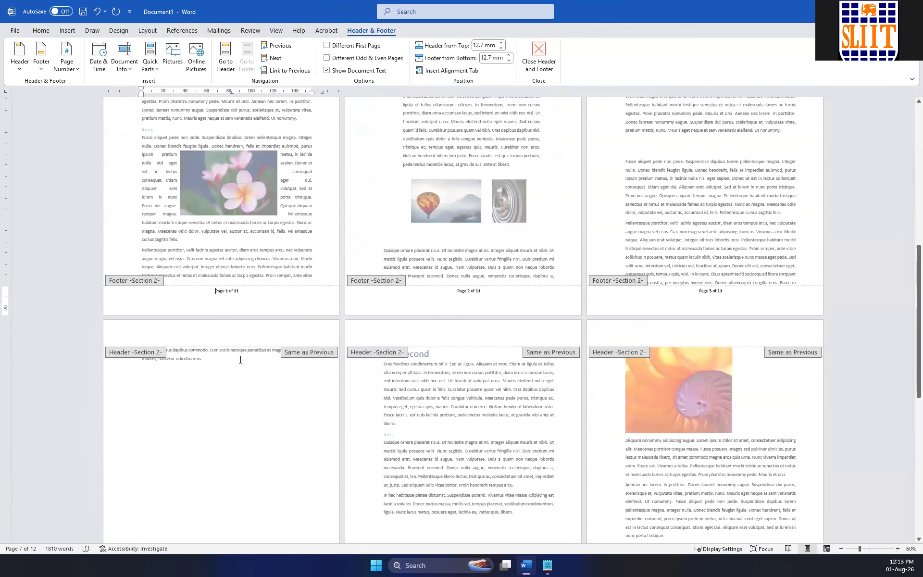
scroll(249, 315, "up", 4)
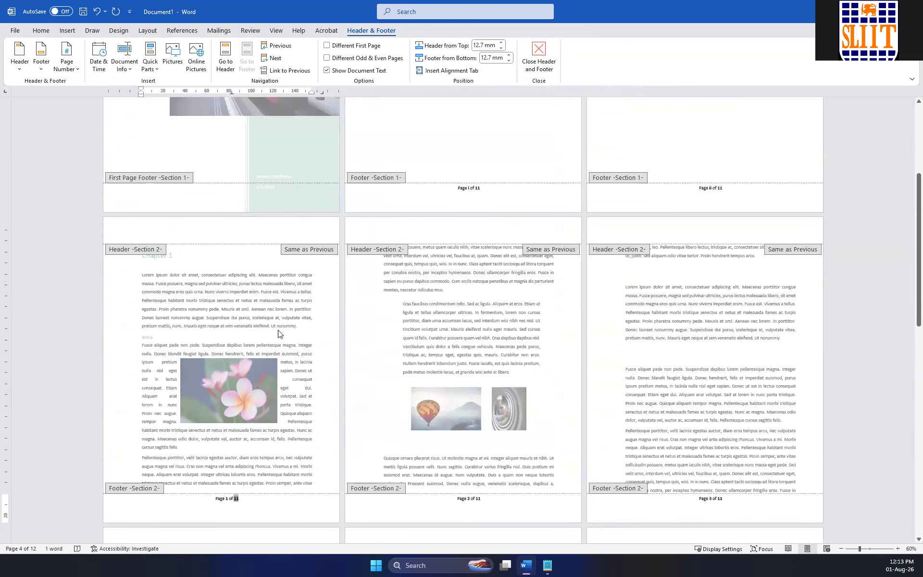
type("9")
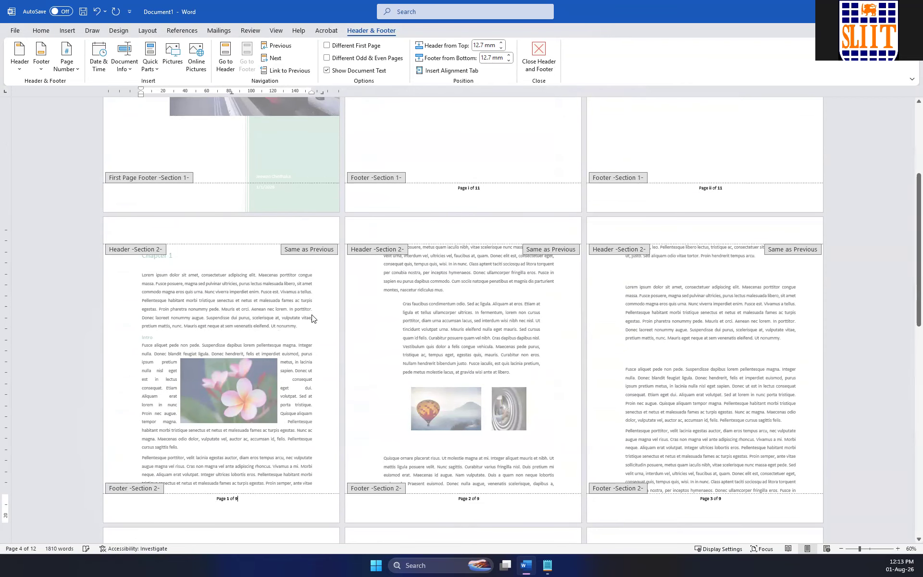
double_click(317, 410)
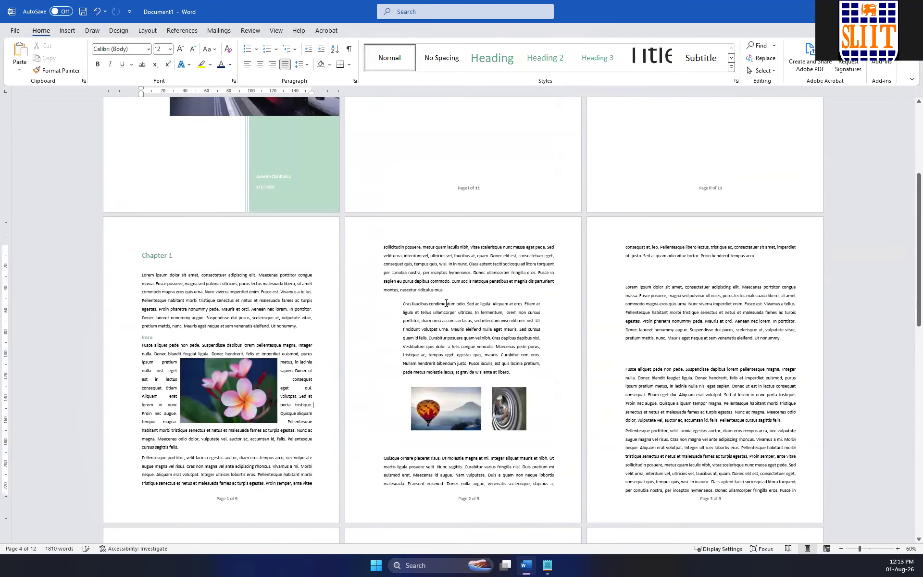
scroll(358, 377, "down", 2)
scroll(702, 412, "down", 2)
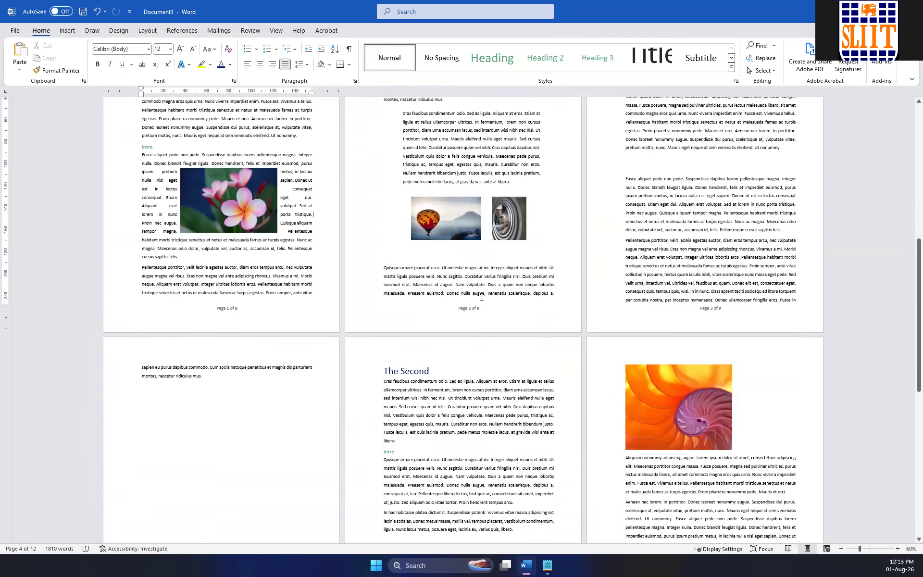
Delete the page number text from the Section 1 footer on the Message From Author page and close footer editing.
scroll(705, 314, "down", 2)
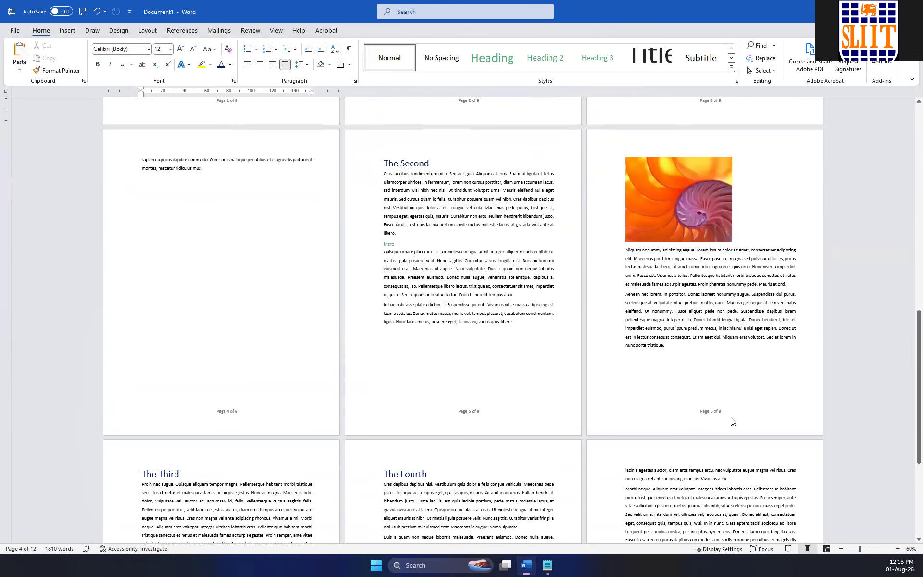
scroll(643, 398, "up", 8)
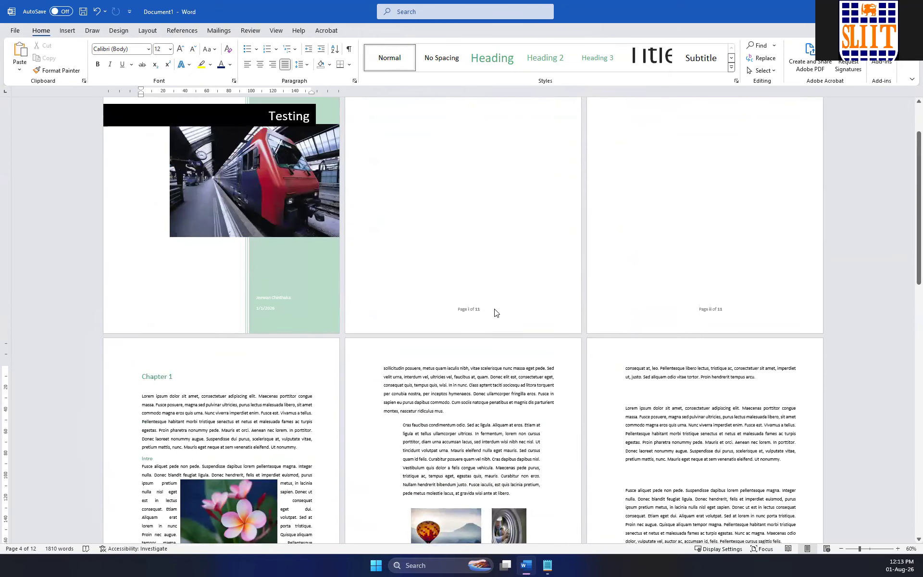
scroll(526, 315, "up", 2)
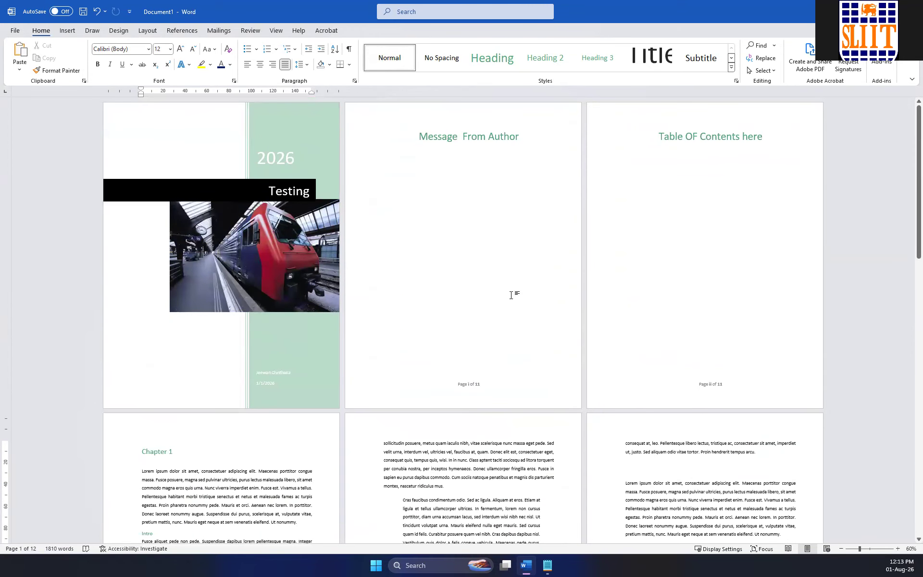
left_click(488, 380)
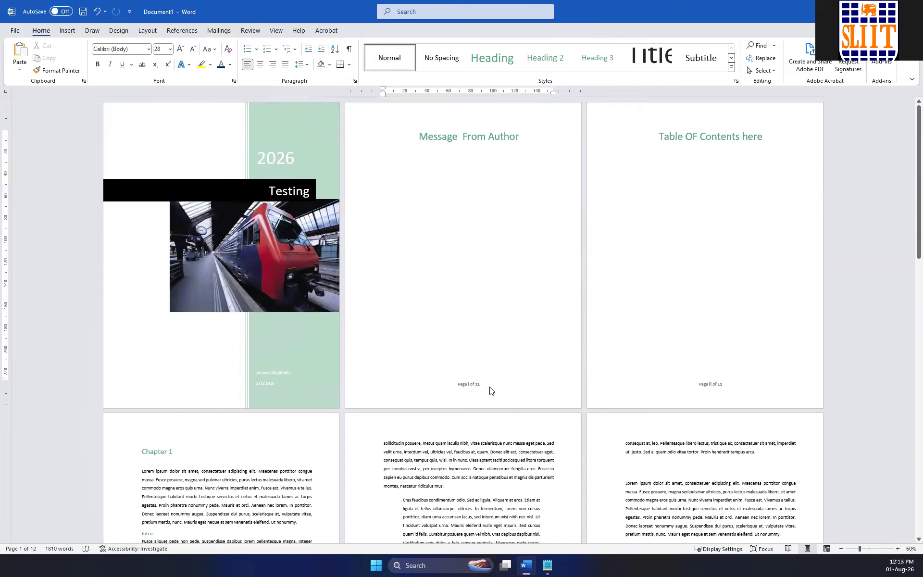
double_click(490, 387)
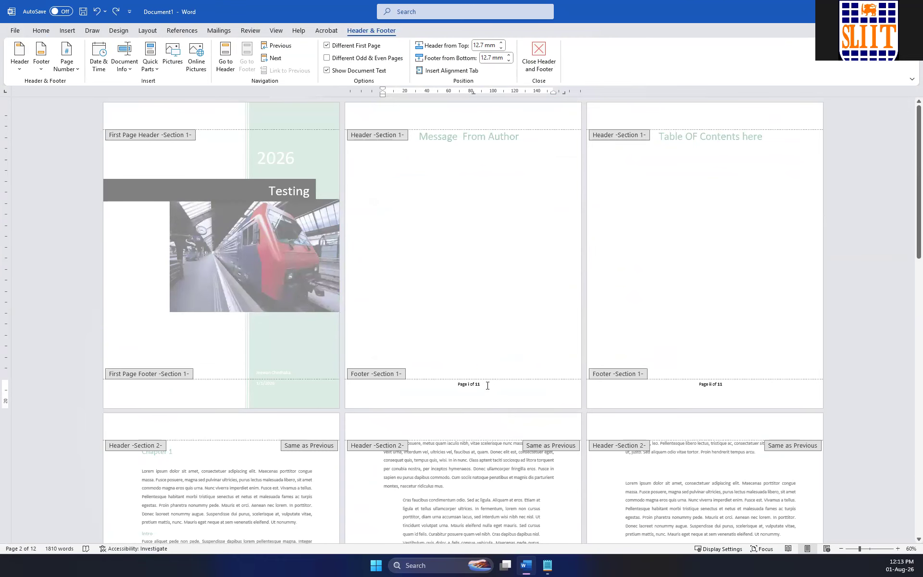
key("BackSpace")
key("BackSpace")
key("BackSpace")
key("BackSpace")
key("BackSpace")
key("BackSpace")
key("BackSpace")
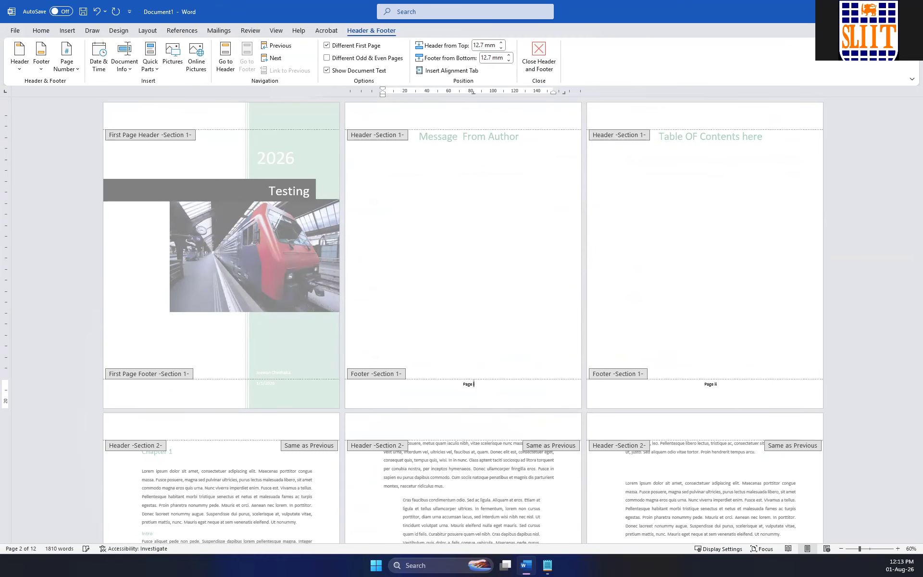
key("BackSpace")
key("BackSpace")
key("BackSpace")
key("BackSpace")
double_click(426, 278)
Insert a centred Plain Number 2 page number at the bottom of the Section 1 pages and close footer editing.
scroll(427, 276, "down", 6)
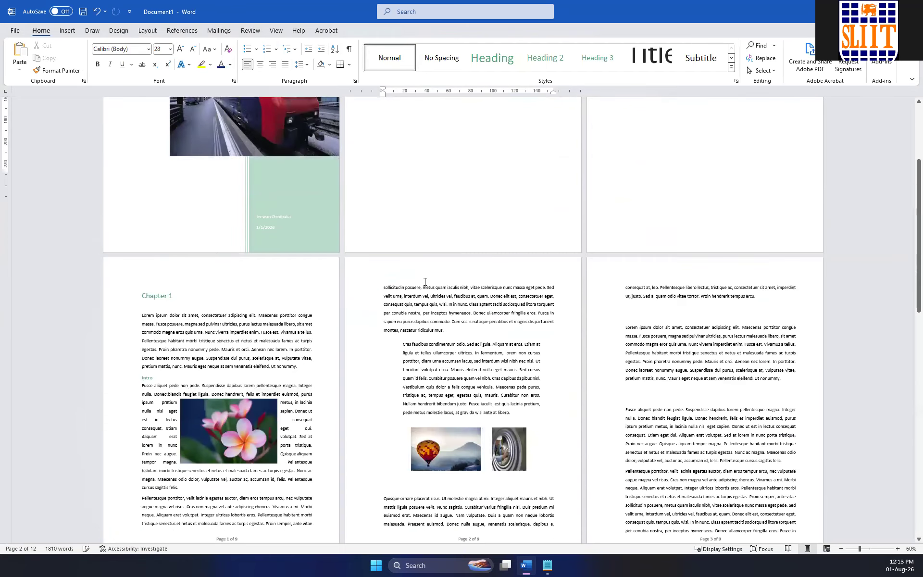
scroll(498, 403, "up", 2)
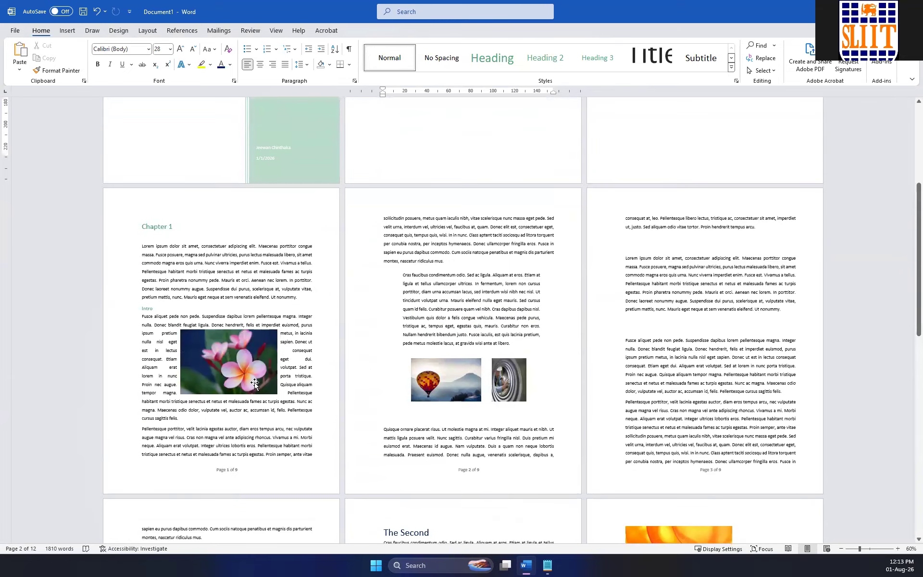
scroll(330, 371, "up", 1)
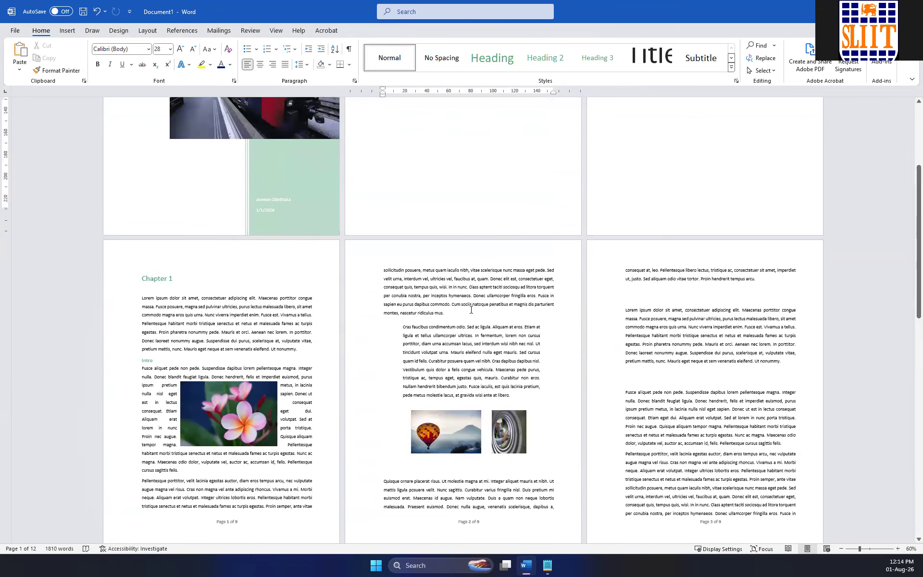
scroll(471, 310, "up", 3)
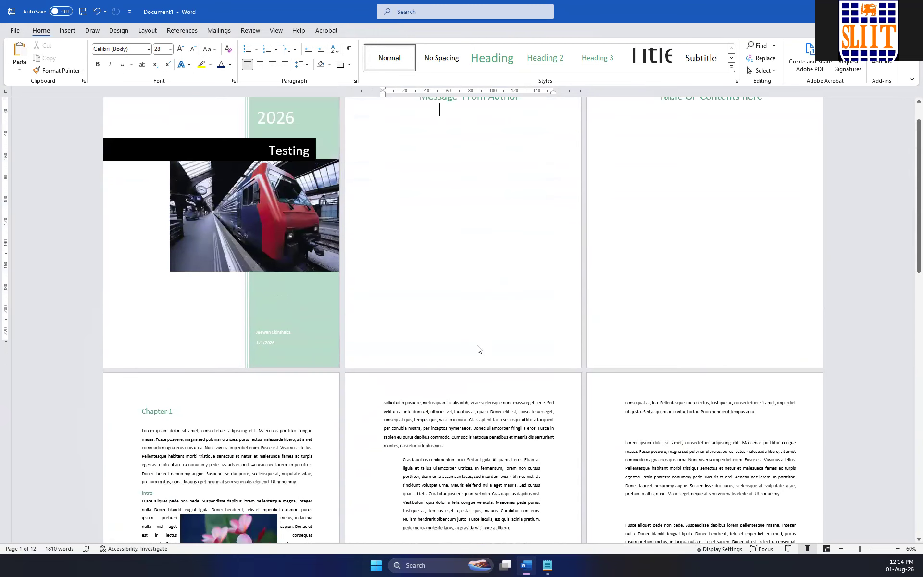
double_click(478, 350)
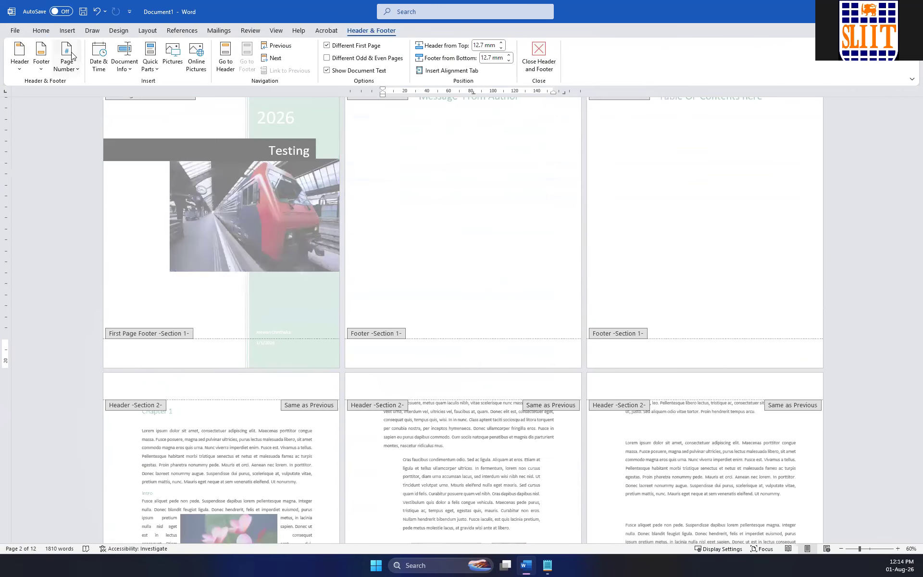
left_click(69, 69)
mouse_move(96, 96)
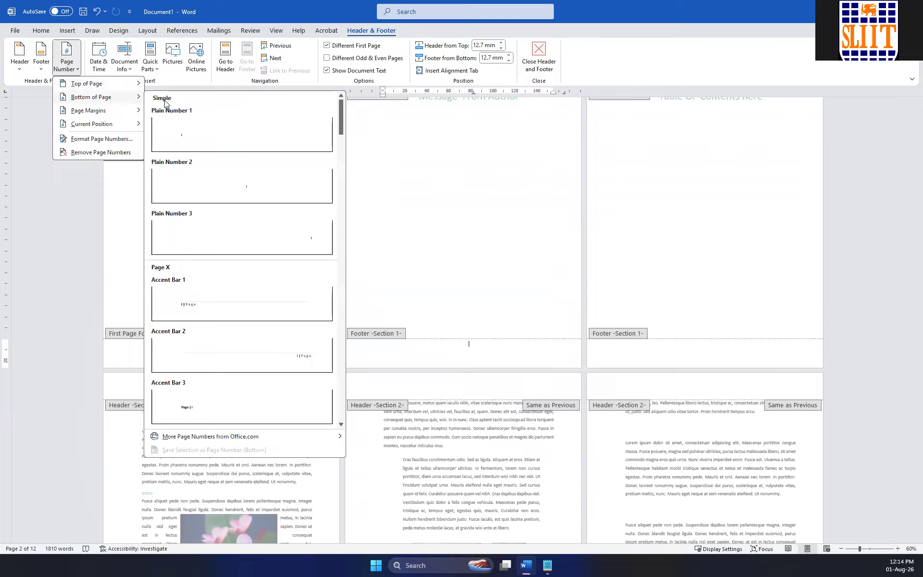
left_click(256, 186)
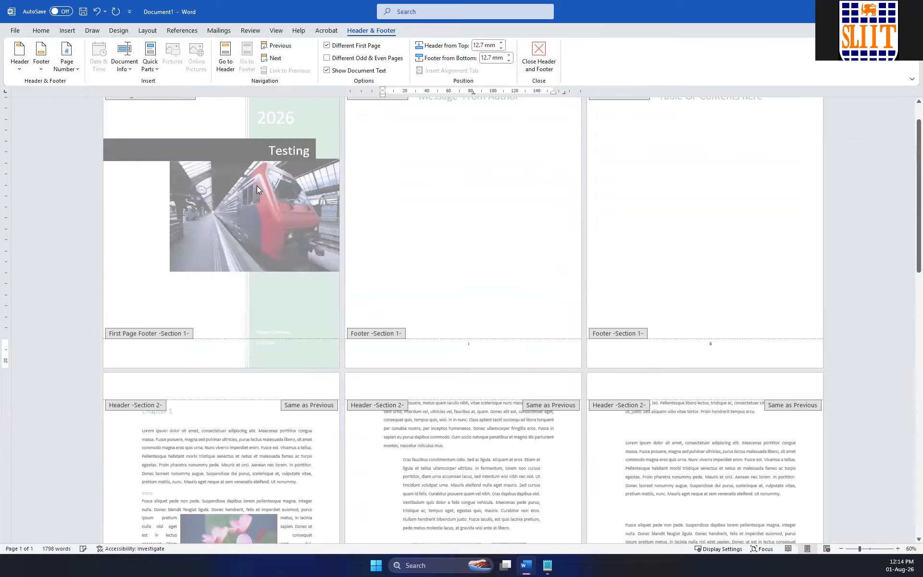
double_click(499, 240)
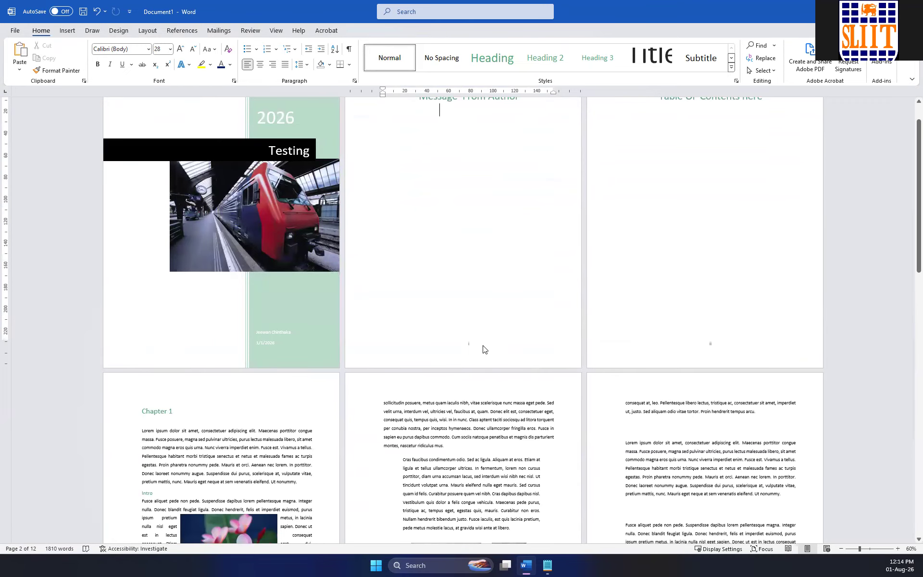
Enter "Testing DOC" in the Section 1 header, paste the copied head icon and "TESTING HEADING" after it, and close header editing.
scroll(726, 351, "down", 5)
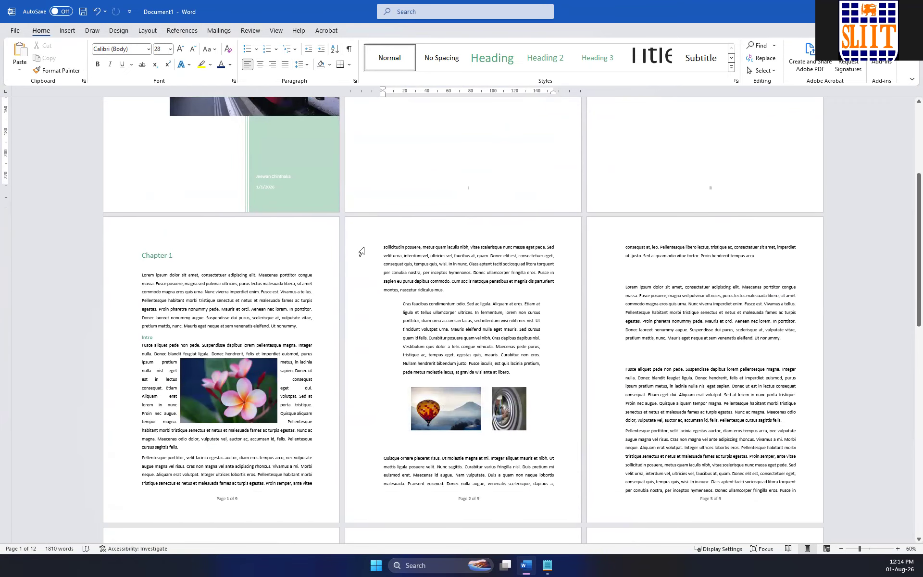
scroll(529, 312, "down", 6)
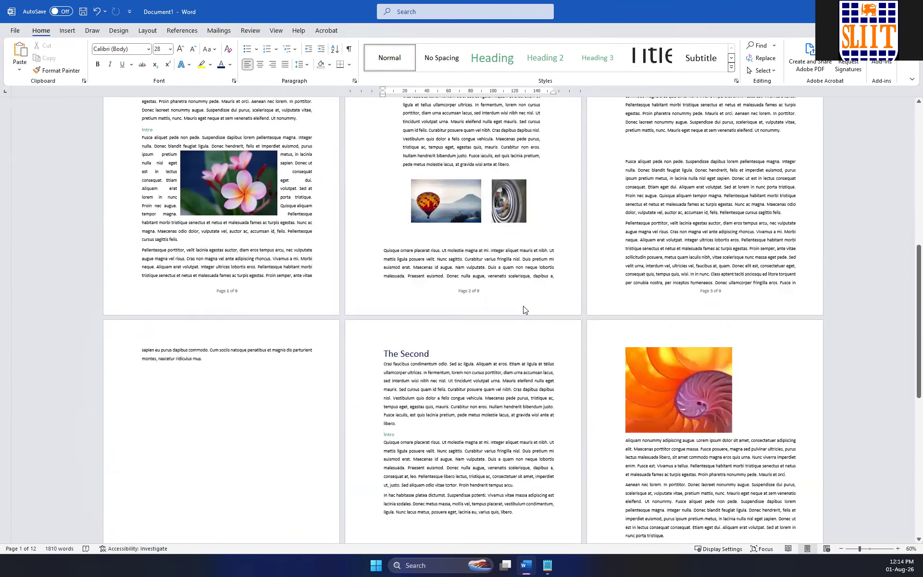
scroll(524, 308, "up", 7)
scroll(512, 294, "up", 5)
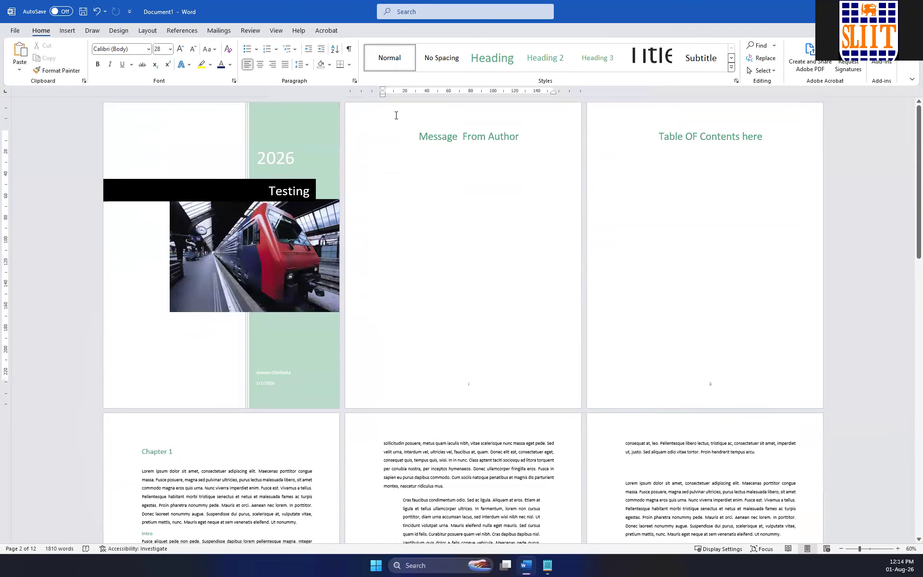
double_click(496, 113)
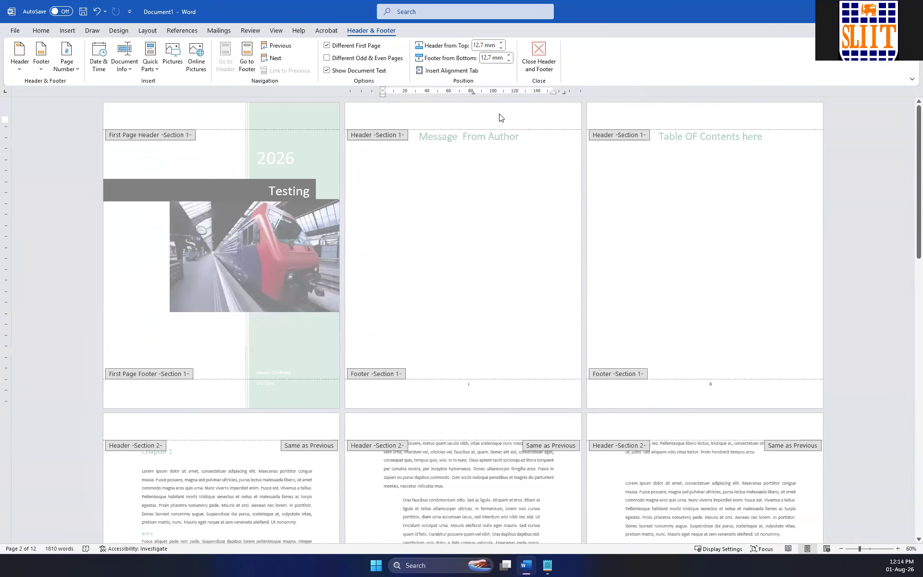
type("TE")
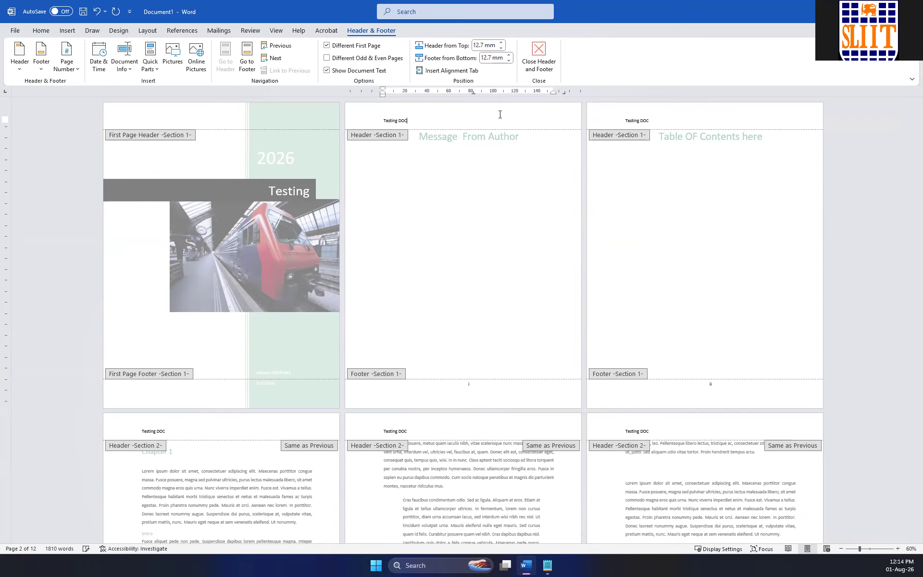
type("TESTING HEADING")
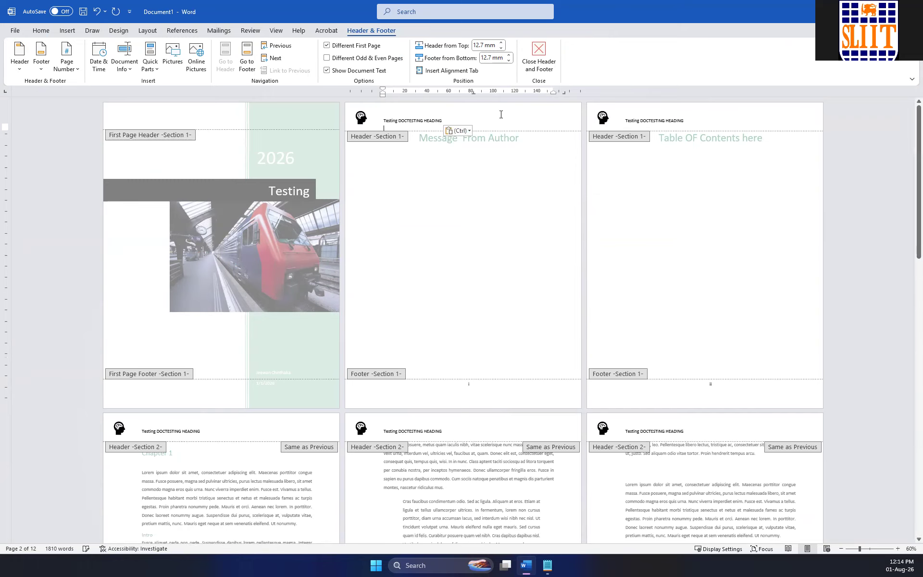
double_click(503, 181)
Compare the headers of both sections and open the Section 2 header on the Chapter 1 page to inspect its link to the previous section.
scroll(505, 171, "down", 5)
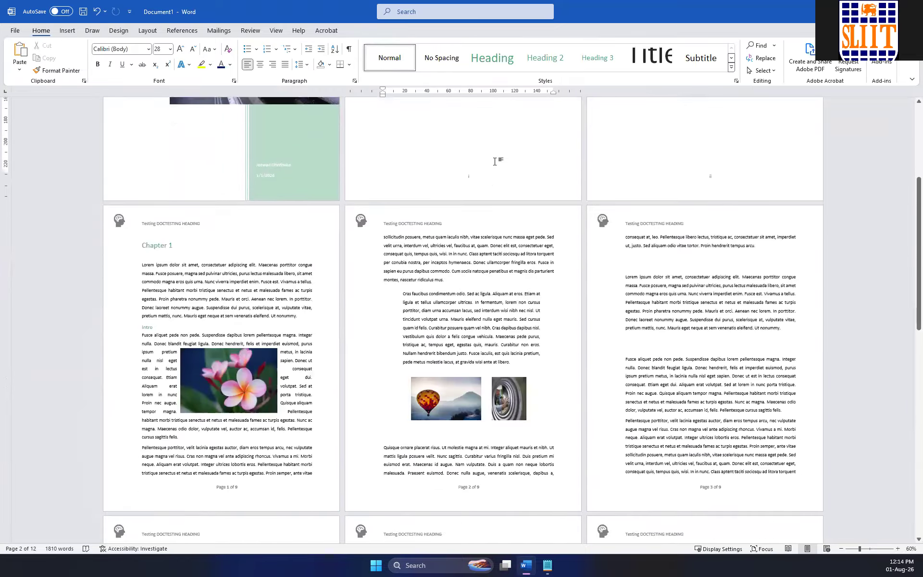
scroll(496, 162, "up", 5)
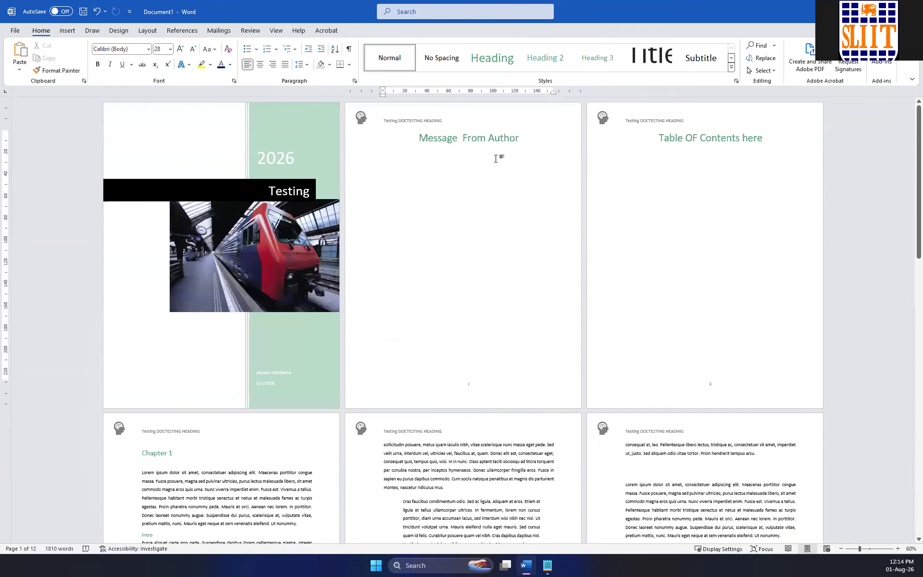
scroll(619, 156, "down", 6)
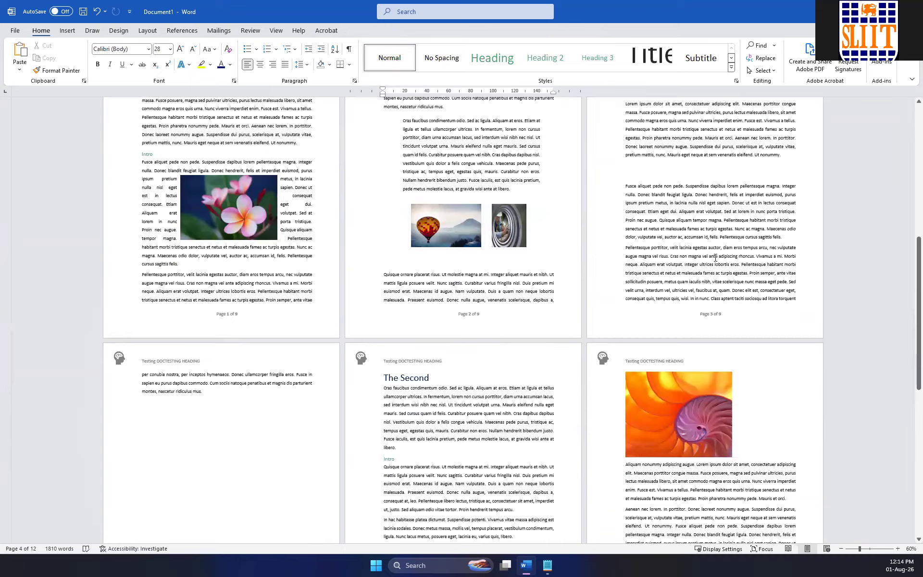
scroll(520, 208, "up", 2)
scroll(520, 224, "up", 3)
left_click(227, 271)
double_click(232, 264)
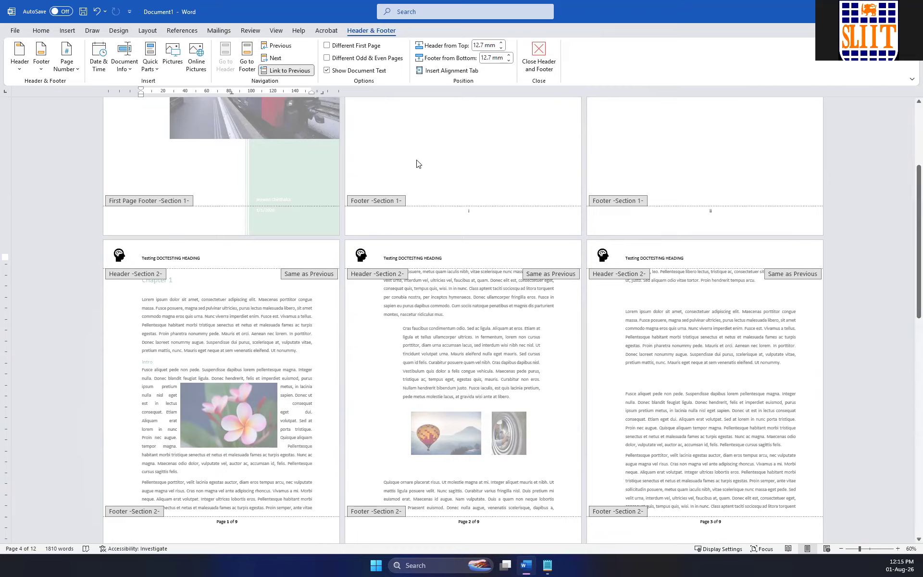
double_click(479, 160)
Zoom the document to 120% and review the headers and page numbers from the Message From Author page through the Section 2 chapters.
scroll(386, 179, "up", 4)
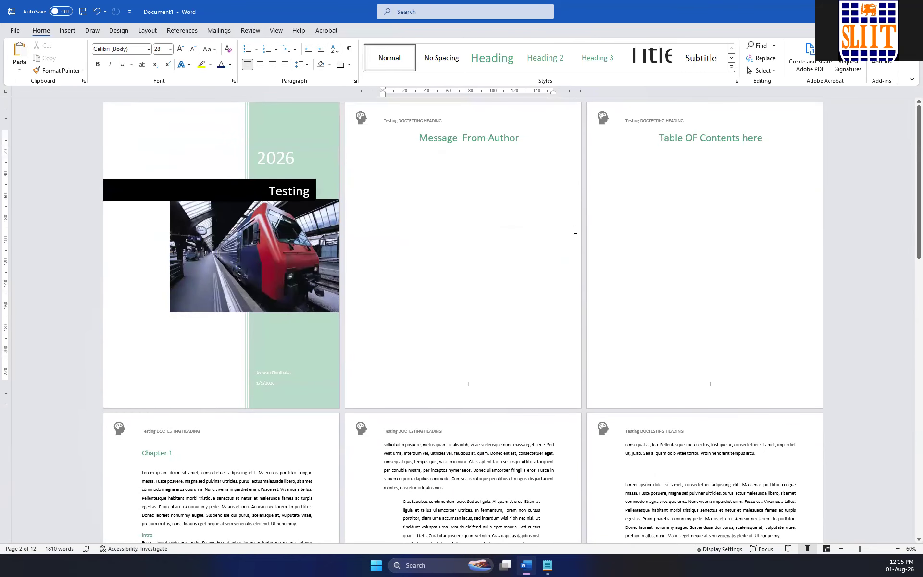
scroll(574, 230, "up", 6, "ctrl")
scroll(574, 230, "up", 10)
scroll(575, 230, "down", 7)
scroll(573, 229, "down", 3)
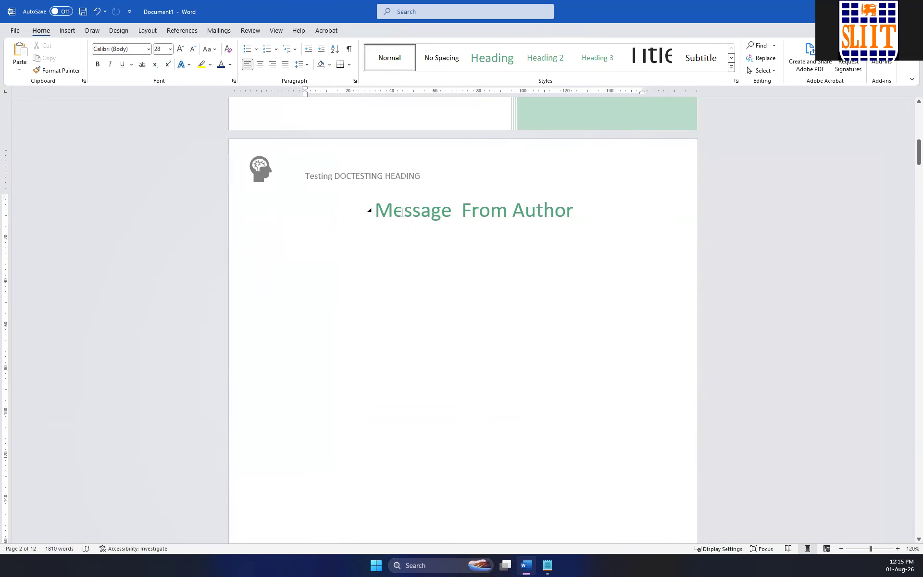
scroll(386, 208, "down", 6)
scroll(442, 204, "down", 5)
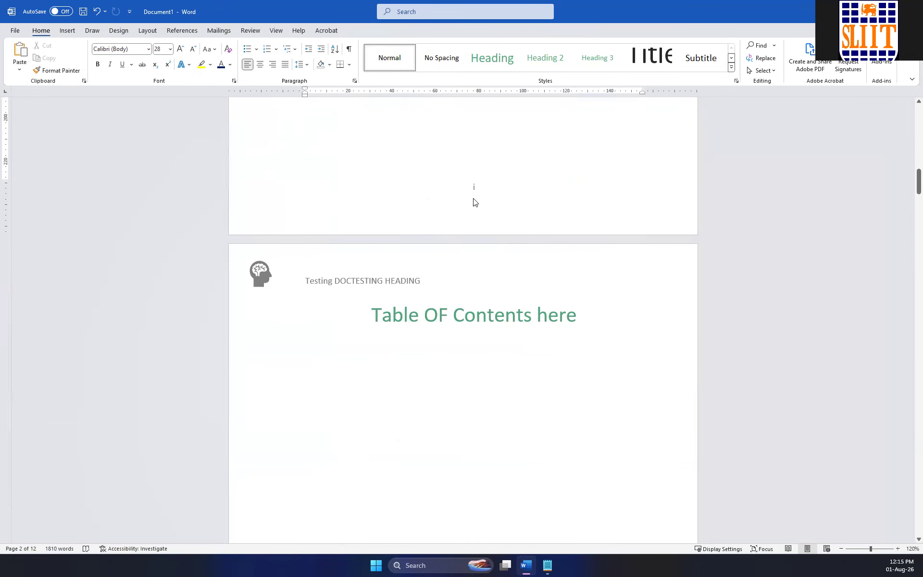
scroll(494, 191, "down", 14)
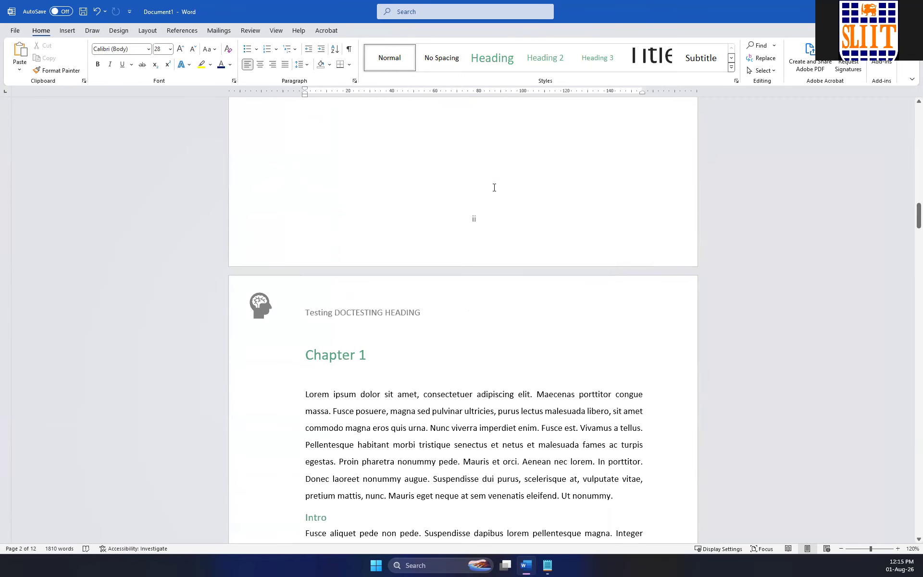
scroll(511, 216, "down", 2)
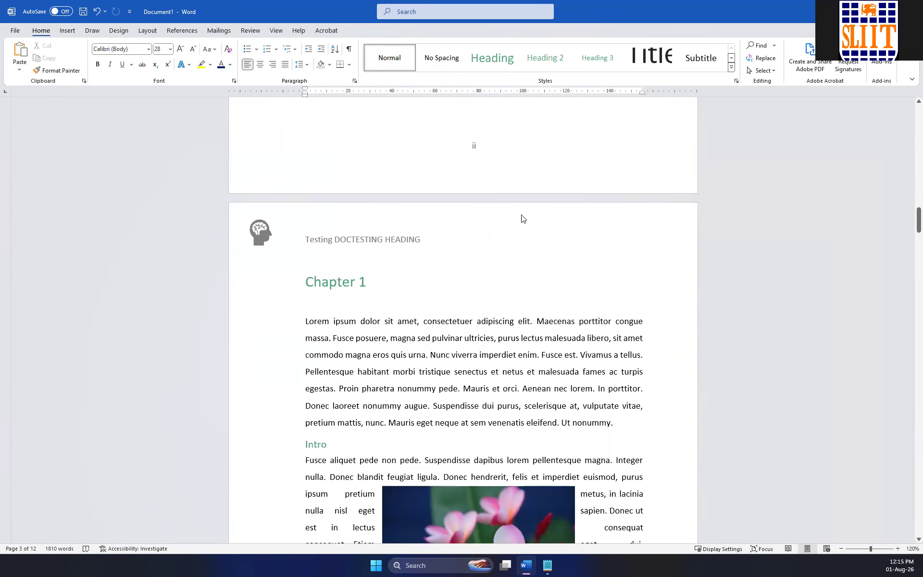
scroll(524, 237, "down", 1)
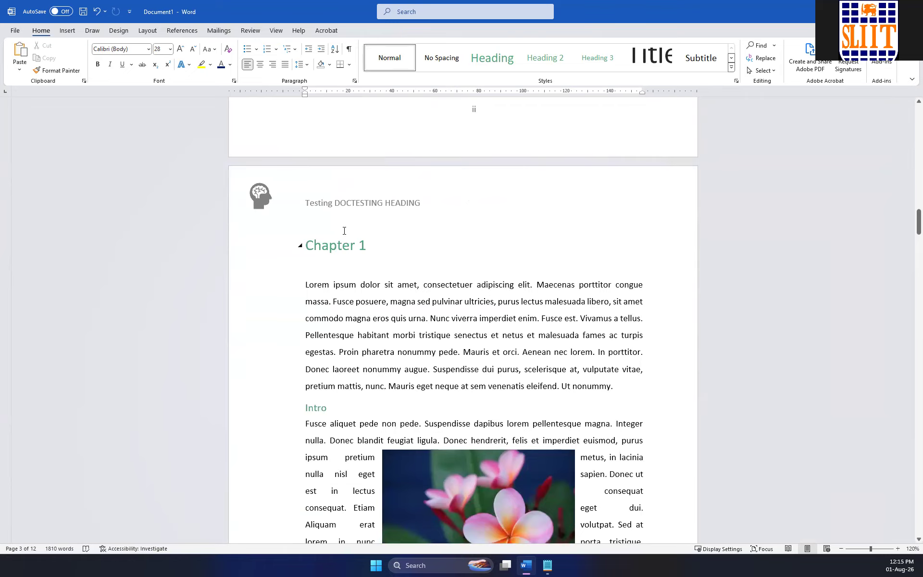
scroll(344, 230, "down", 11)
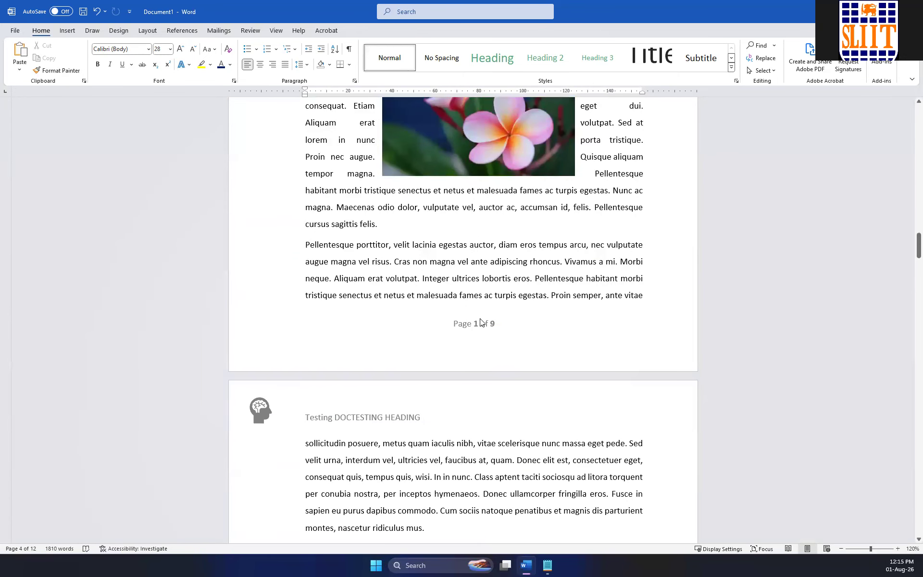
scroll(481, 322, "down", 20)
scroll(495, 301, "down", 20)
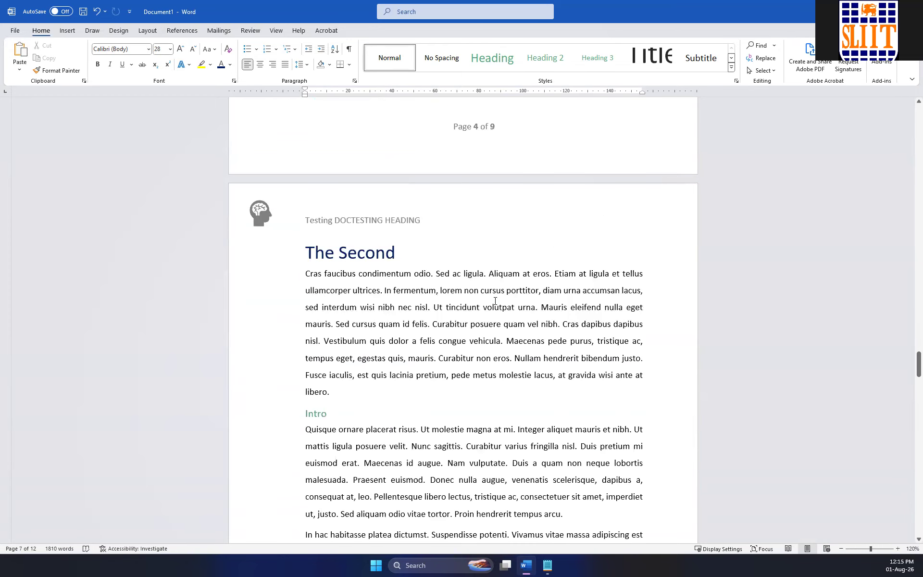
scroll(495, 301, "down", 20)
Format the first body paragraph under the Chapter 1 heading in two columns.
scroll(495, 301, "up", 20)
scroll(497, 304, "up", 20)
left_click_drag(618, 390, 306, 285)
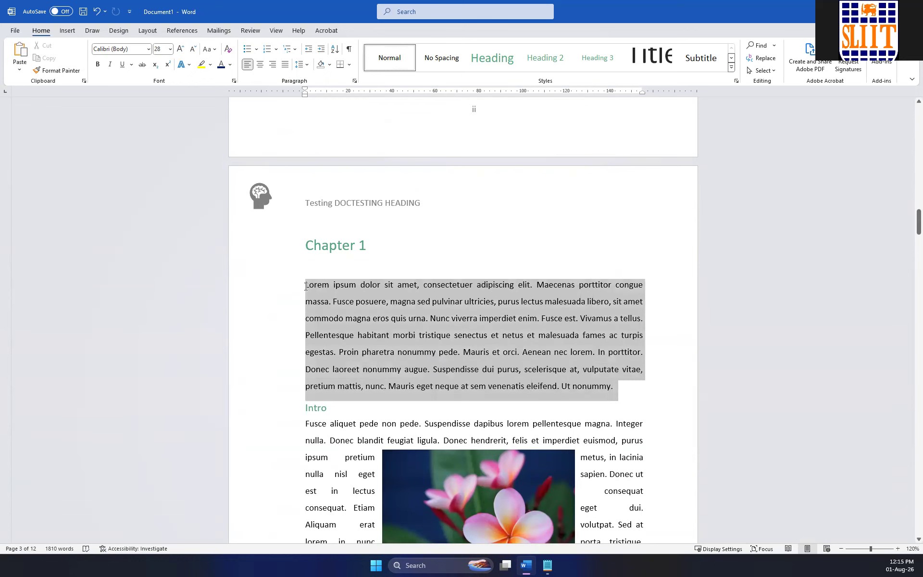
left_click(147, 31)
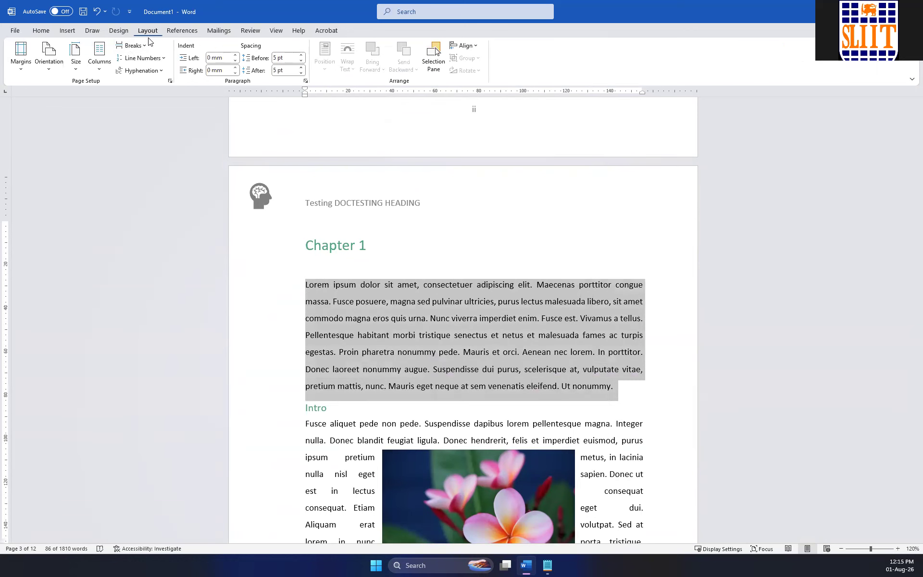
left_click(100, 56)
left_click(110, 111)
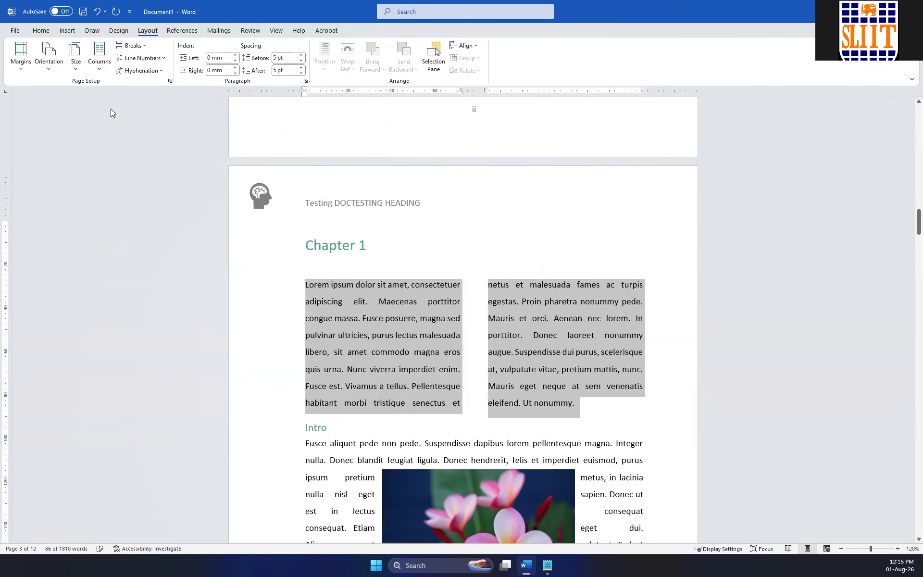
Apply a Dropped drop cap to the first letter of the paragraph under the Chapter 1 heading.
left_click(315, 284)
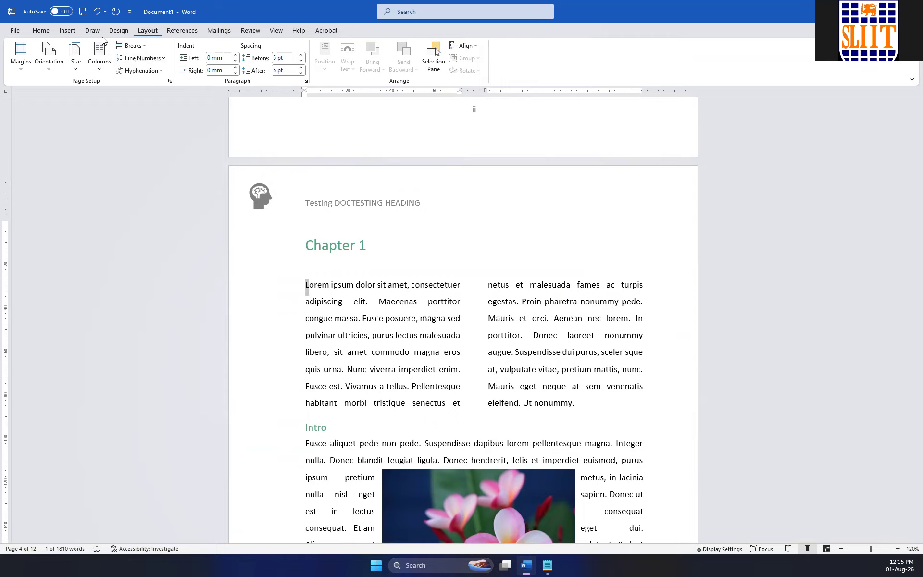
left_click(41, 32)
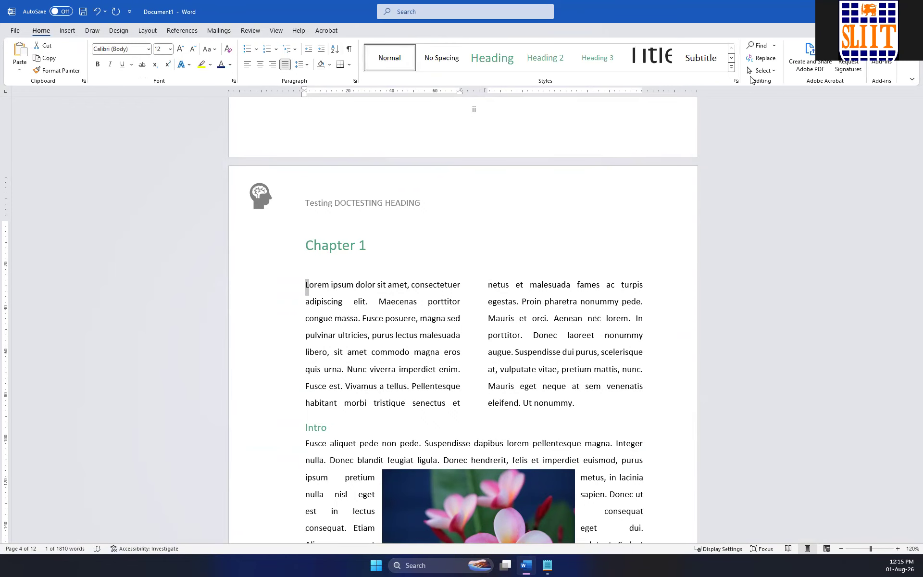
left_click(65, 34)
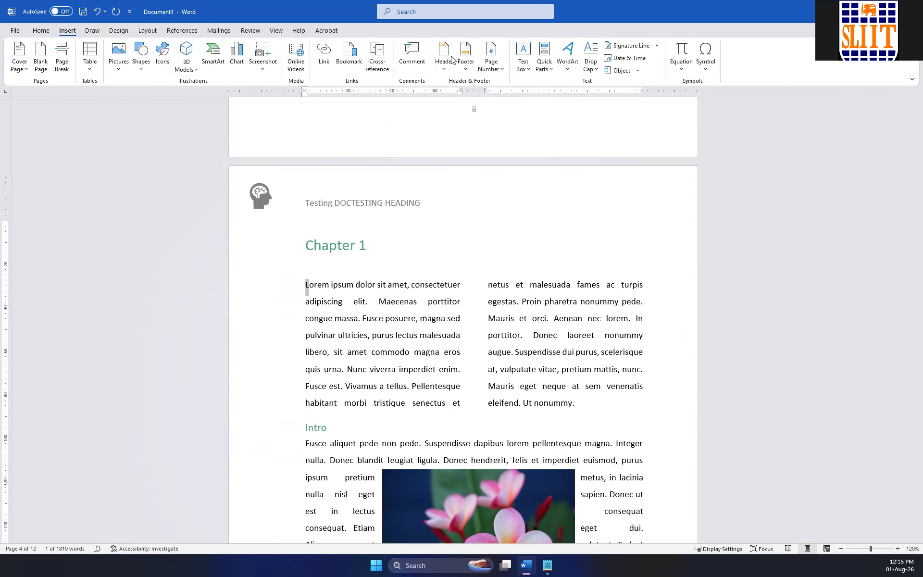
left_click(597, 67)
left_click(620, 111)
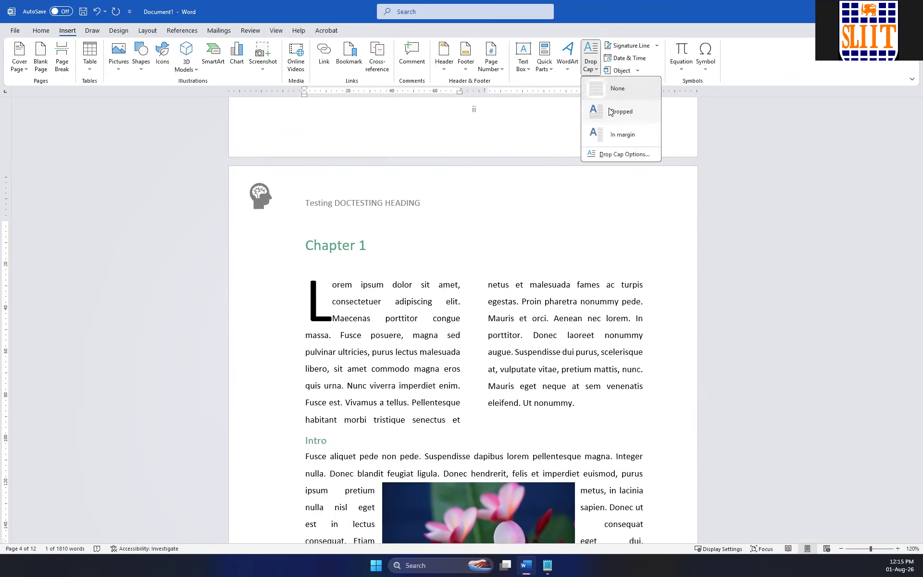
Add a line between the two columns of the first Chapter 1 paragraph.
left_click(512, 415)
left_click_drag(492, 415, 290, 289)
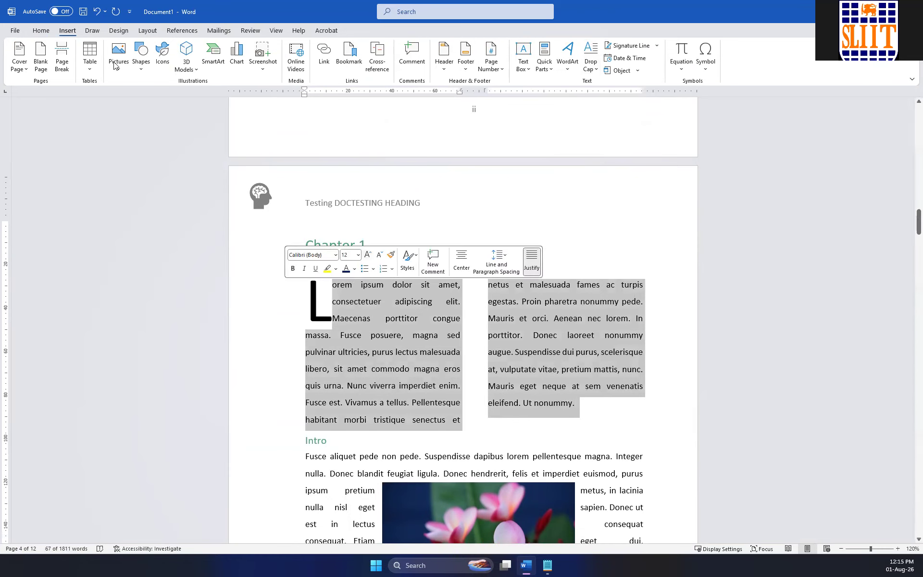
left_click(147, 30)
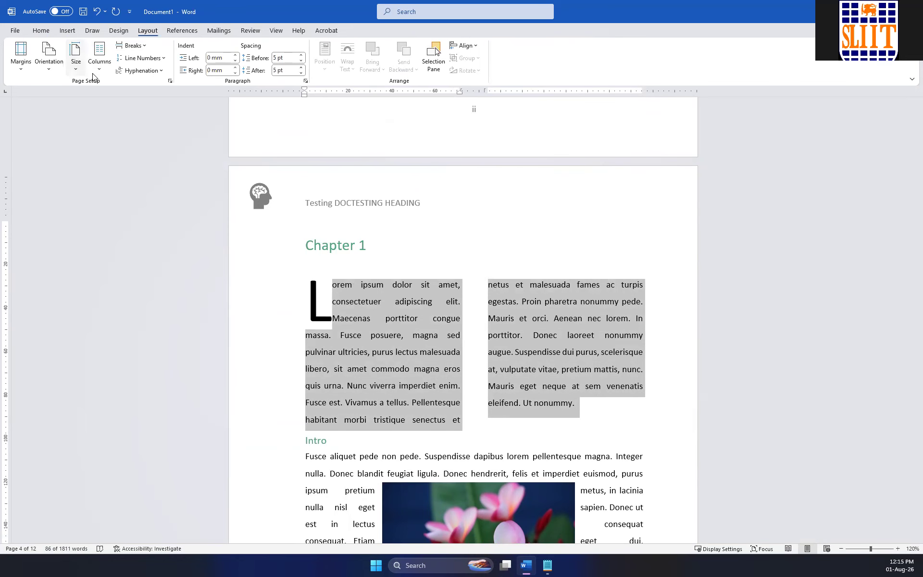
left_click(99, 55)
left_click(128, 200)
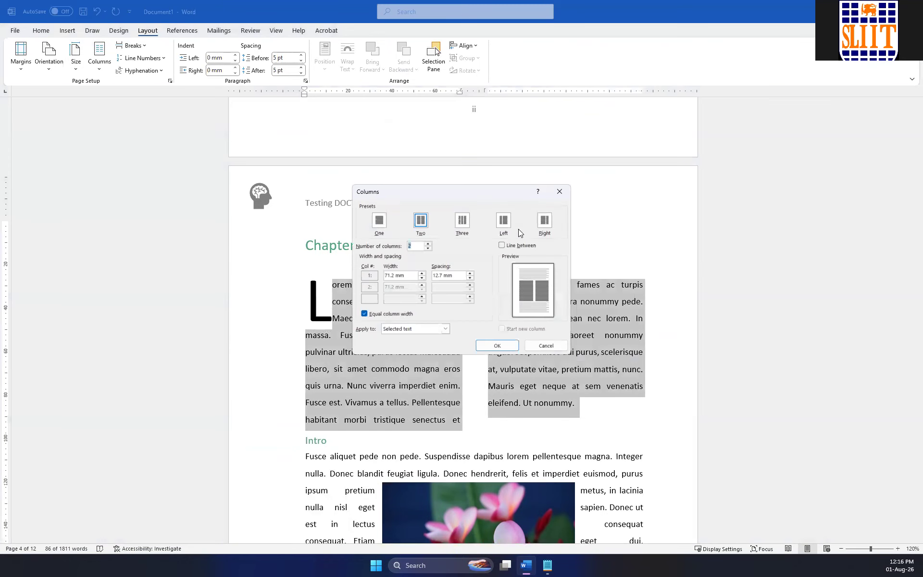
left_click(509, 246)
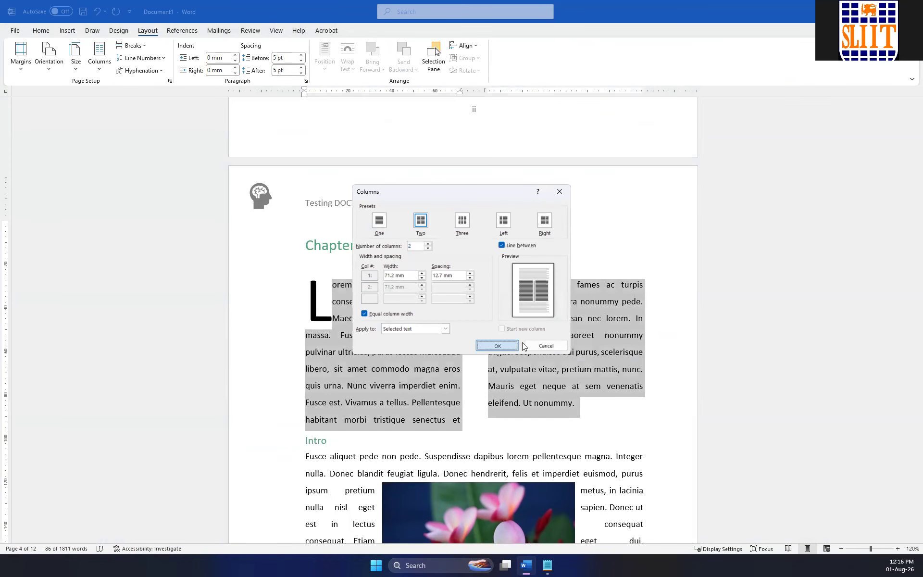
left_click(505, 346)
left_click(573, 262)
scroll(572, 262, "down", 10)
scroll(571, 263, "up", 8)
Clear the Chapter 1 drop cap, rejoin its detached L with the paragraph, and reapply the Dropped drop cap.
left_click(331, 247)
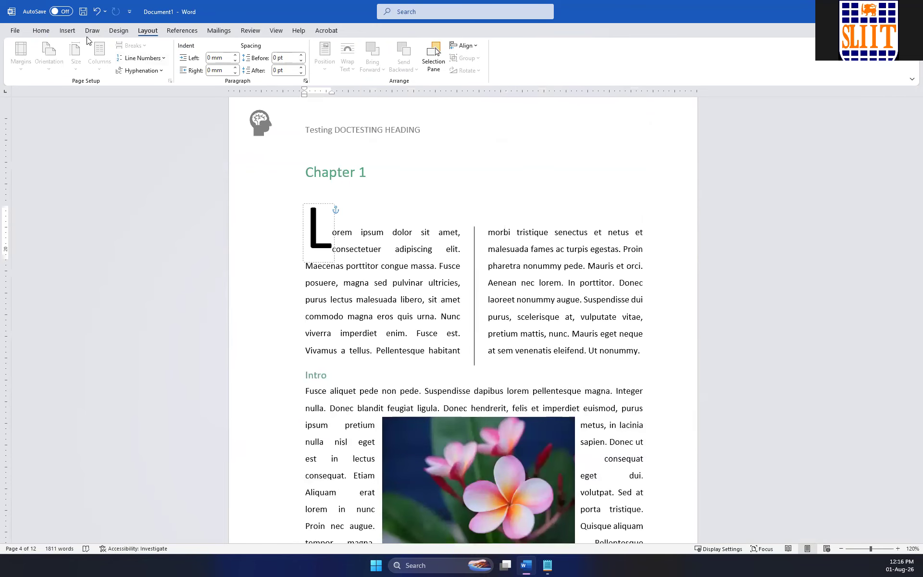
left_click(68, 31)
left_click(591, 70)
left_click(617, 94)
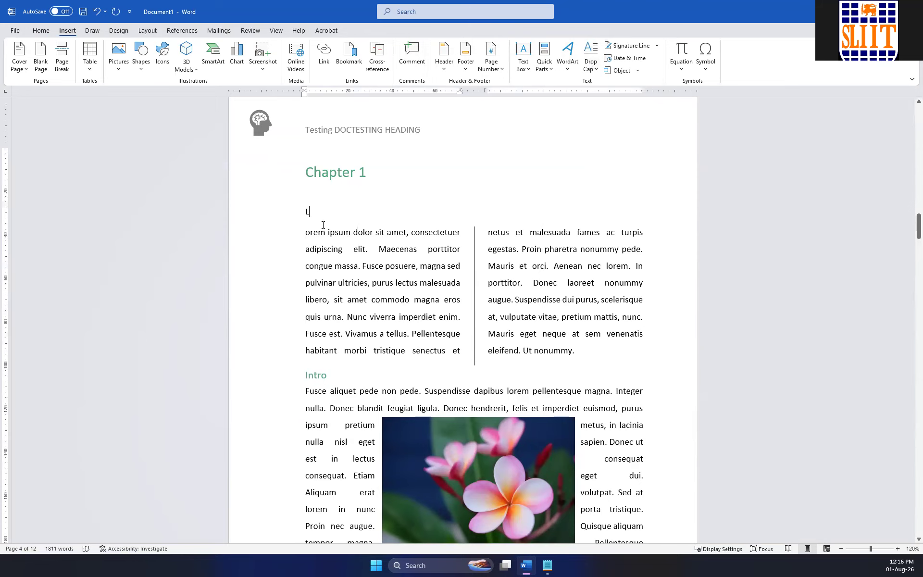
key("Delete")
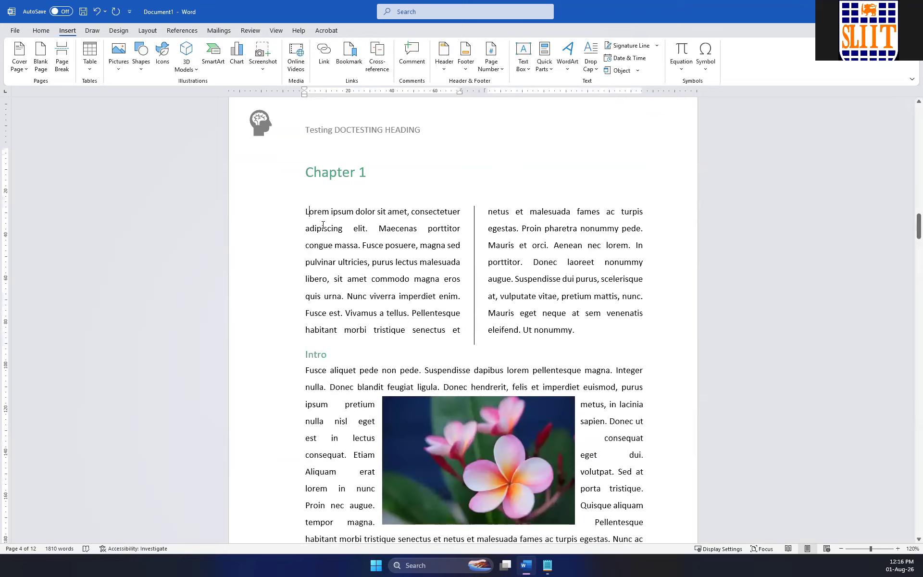
left_click(590, 67)
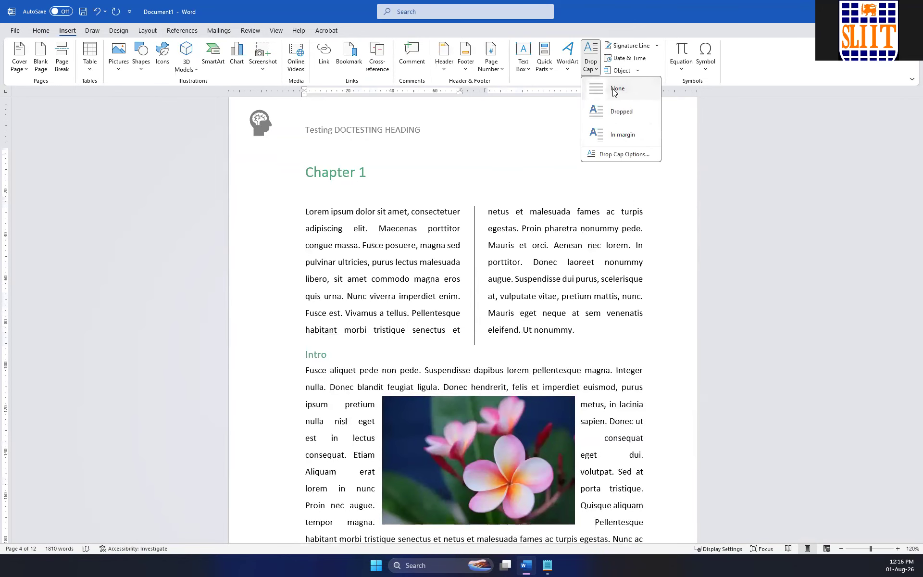
left_click(622, 110)
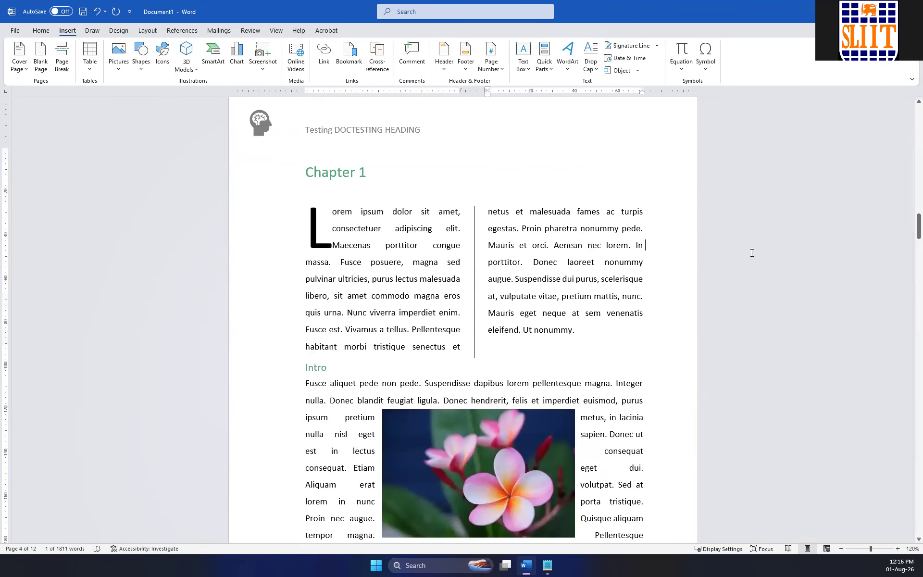
Insert a blank page after the text on the last page of the document.
scroll(738, 247, "down", 8)
scroll(738, 247, "down", 20)
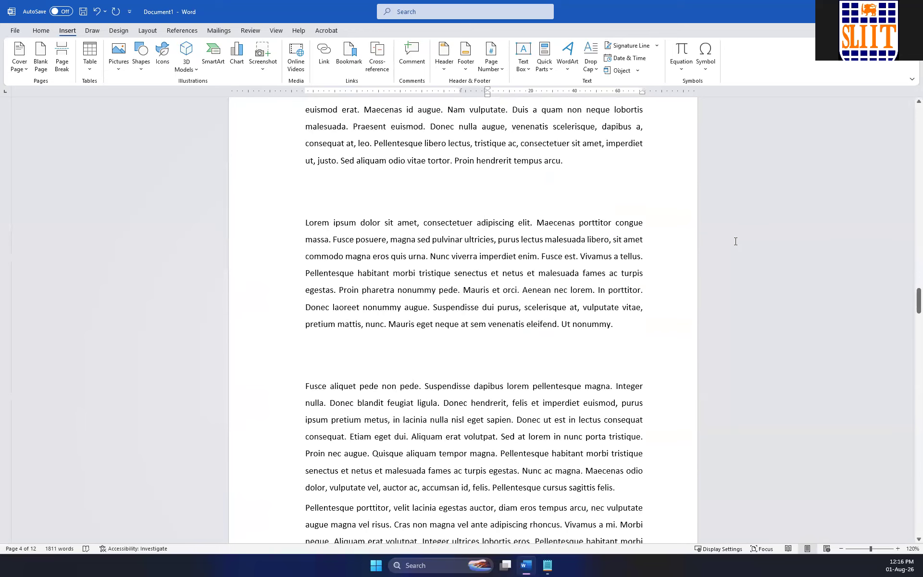
scroll(734, 237, "down", 10)
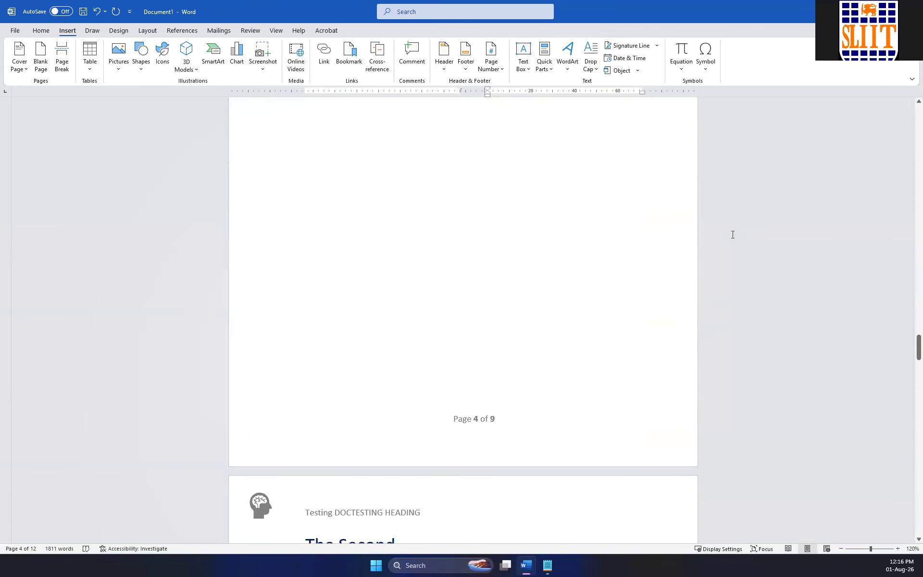
scroll(503, 276, "down", 20)
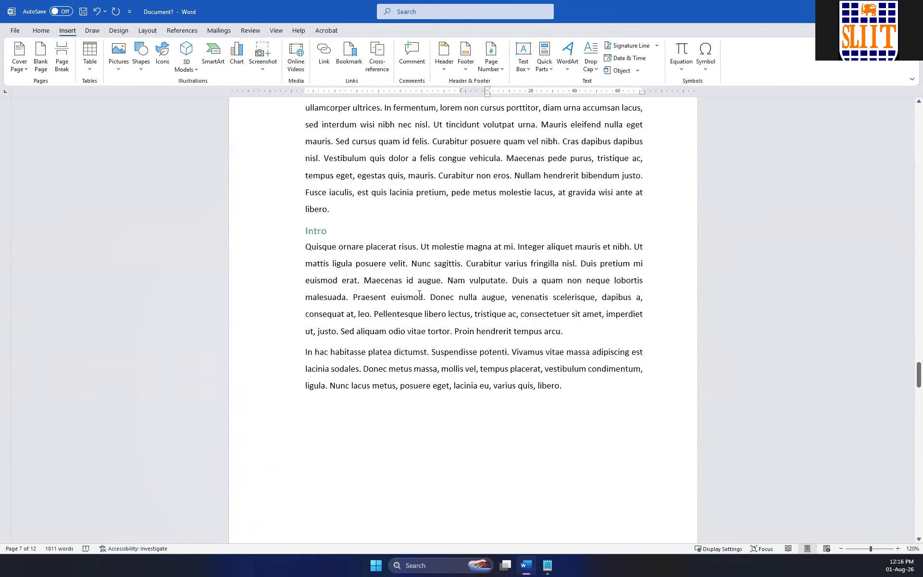
scroll(419, 291, "down", 20)
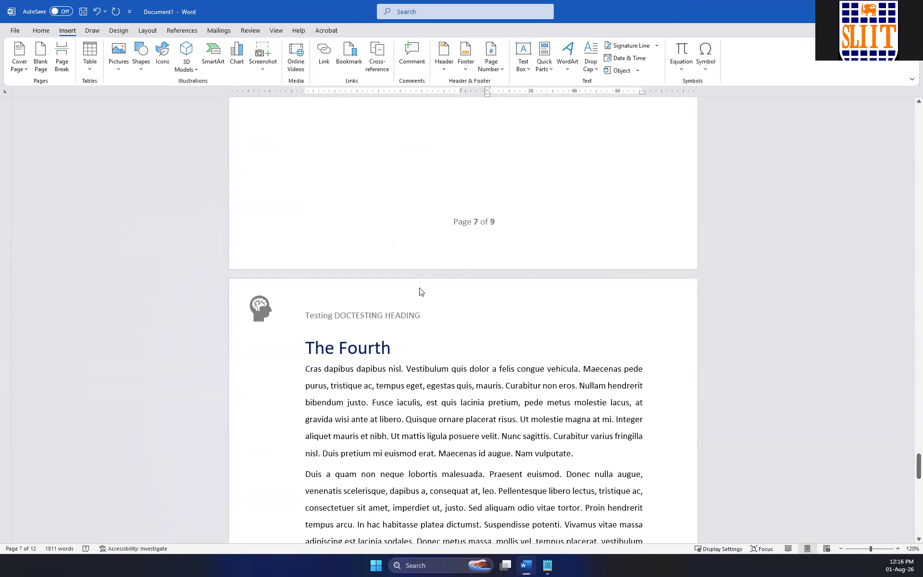
scroll(425, 286, "down", 15)
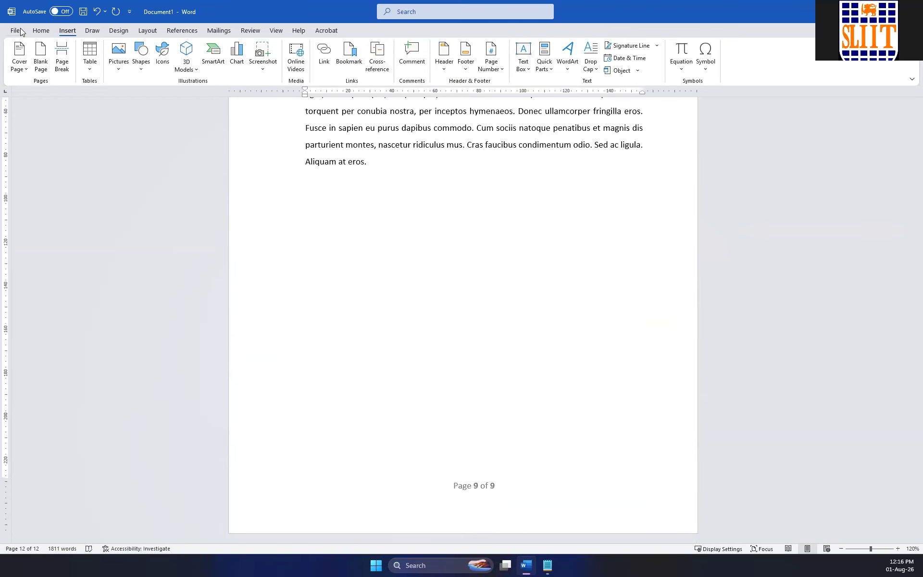
left_click(41, 56)
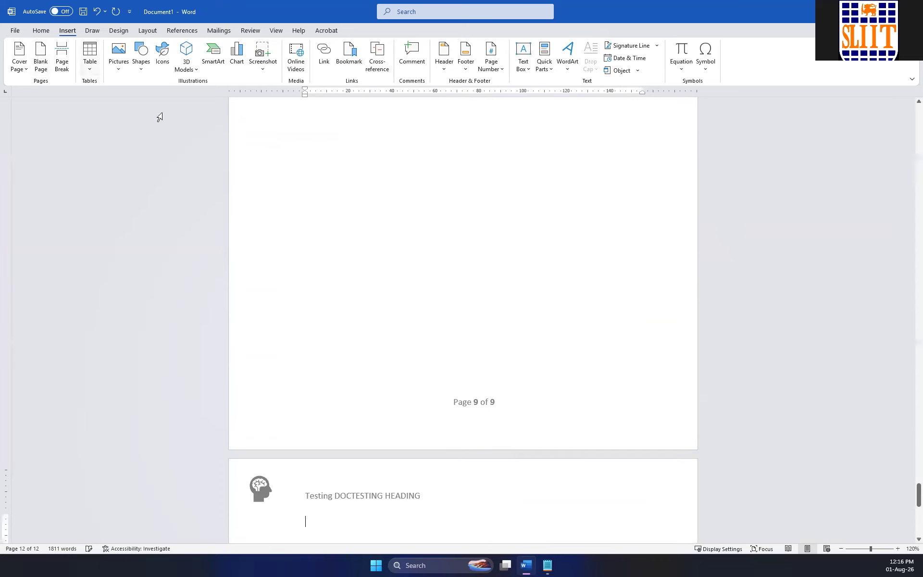
Insert a page break after the closing words "Aliquam at eros." in the final chapter.
scroll(401, 273, "down", 5)
scroll(384, 264, "up", 10)
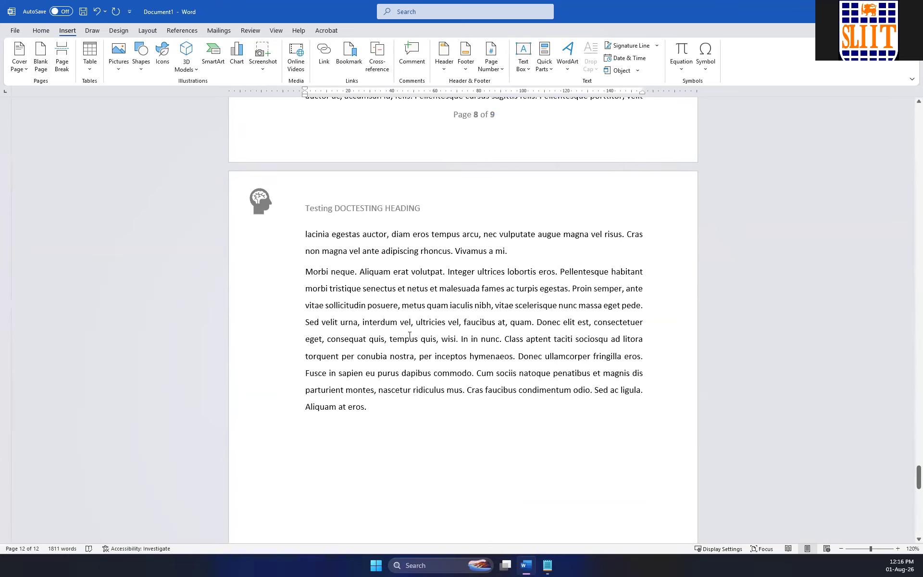
scroll(409, 322, "down", 4)
left_click(395, 198)
left_click(62, 56)
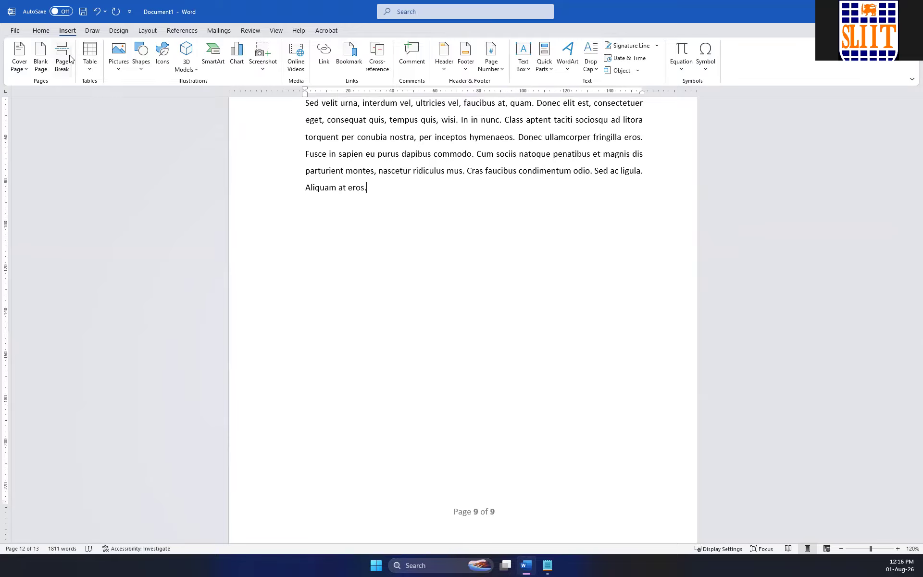
Review the headers and the footer page numbering on the new pages at the end of the document.
scroll(371, 258, "down", 15)
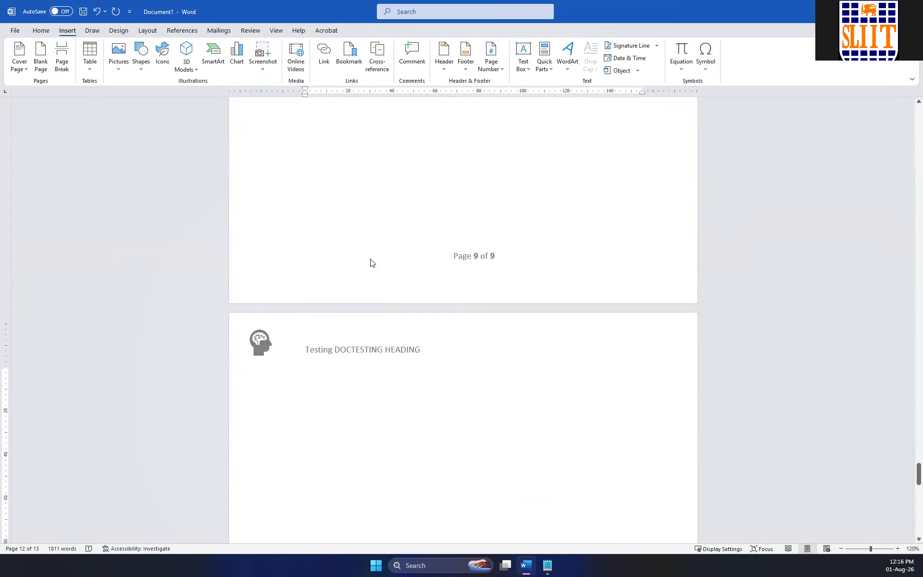
scroll(366, 250, "down", 15)
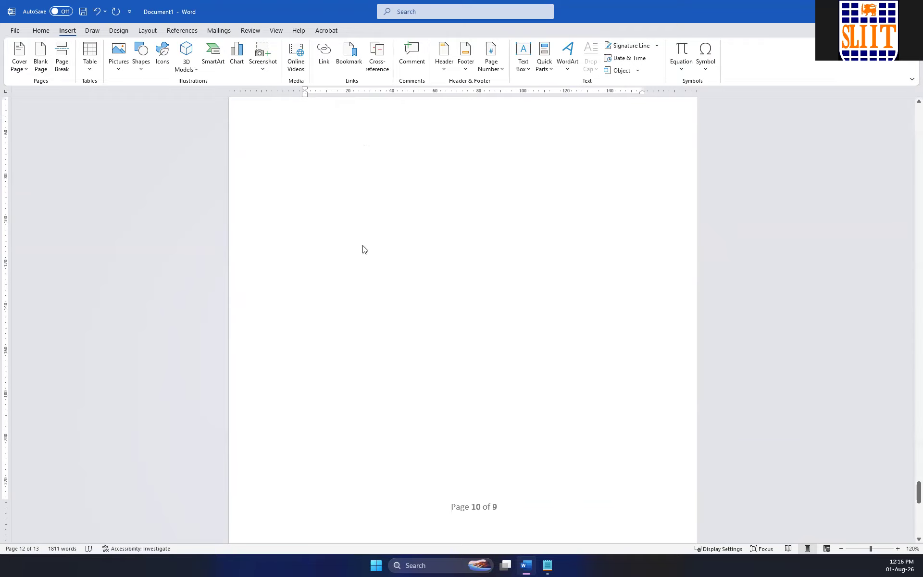
scroll(361, 243, "up", 3)
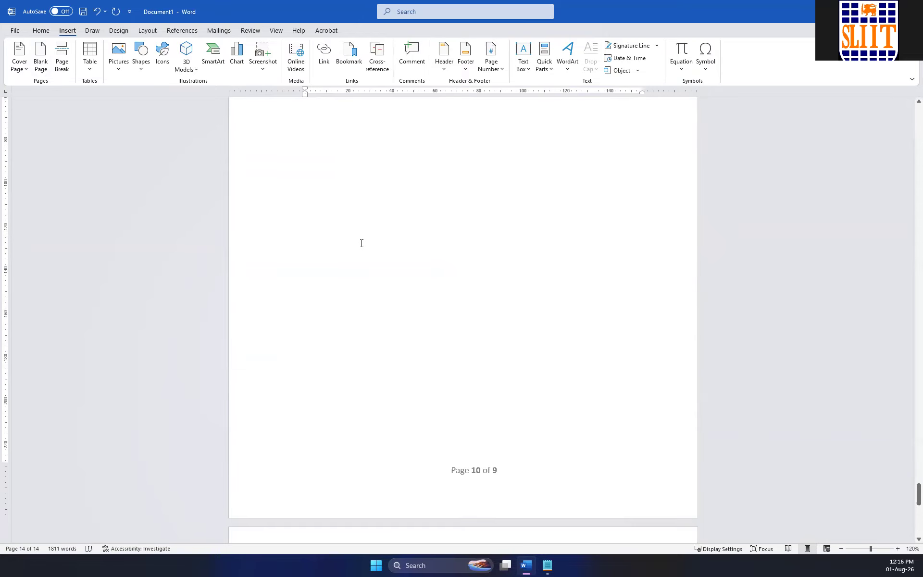
scroll(361, 243, "down", 9)
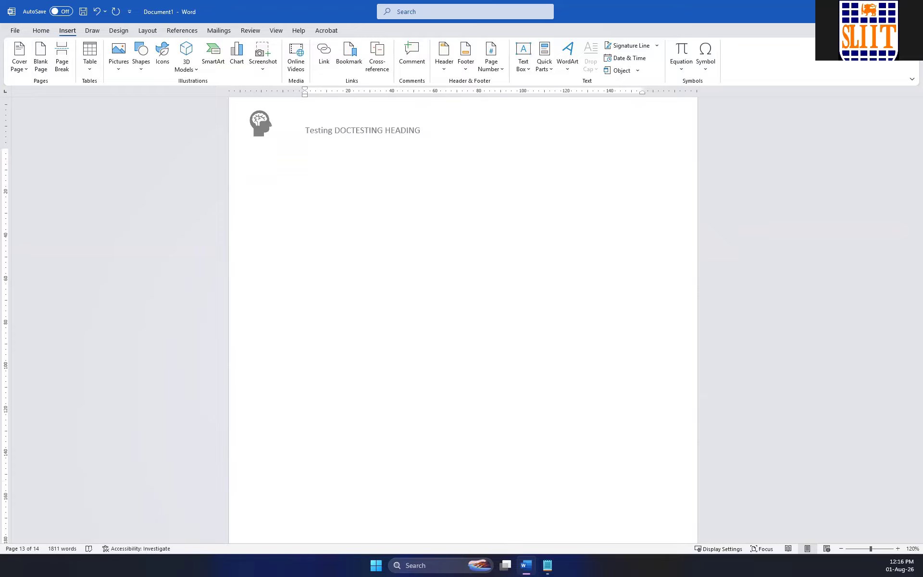
scroll(731, 188, "up", 3)
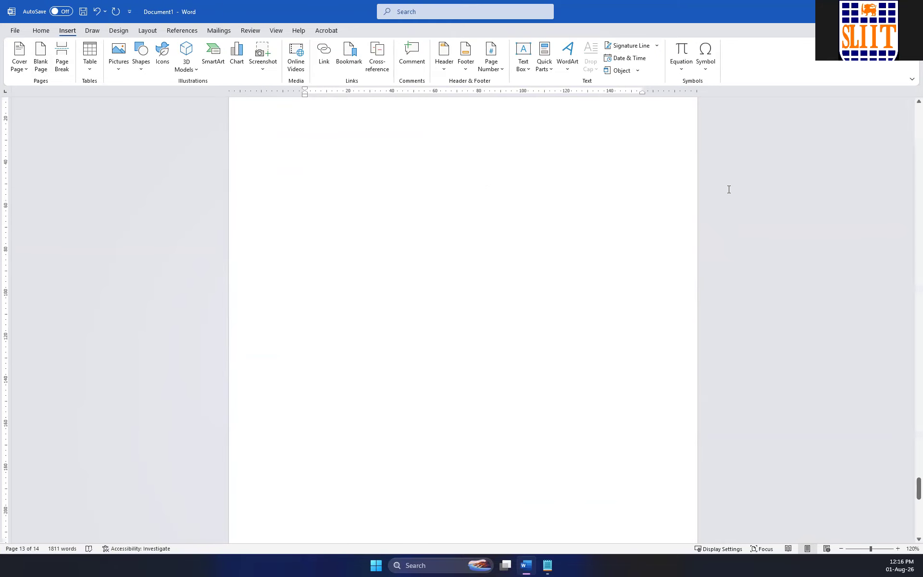
scroll(734, 192, "down", 3)
scroll(763, 248, "up", 20)
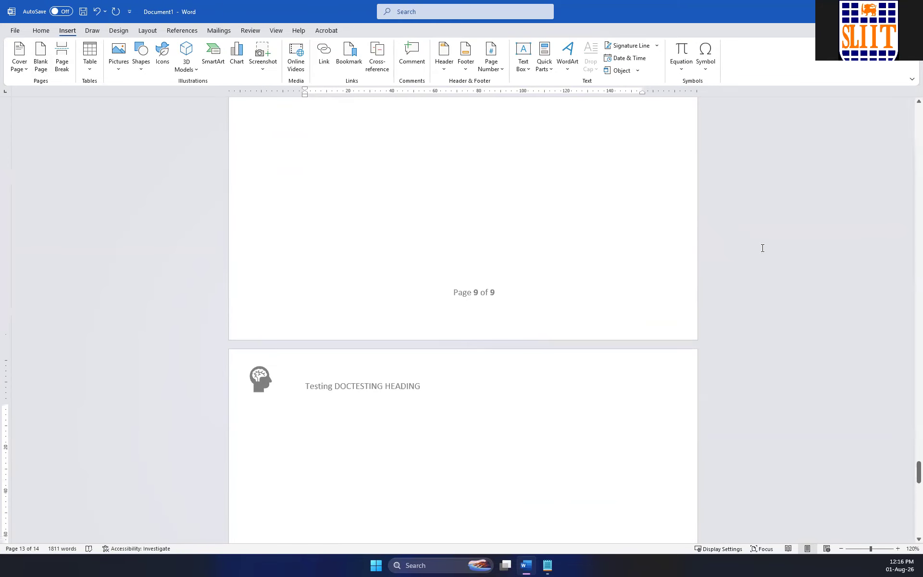
scroll(513, 271, "down", 18)
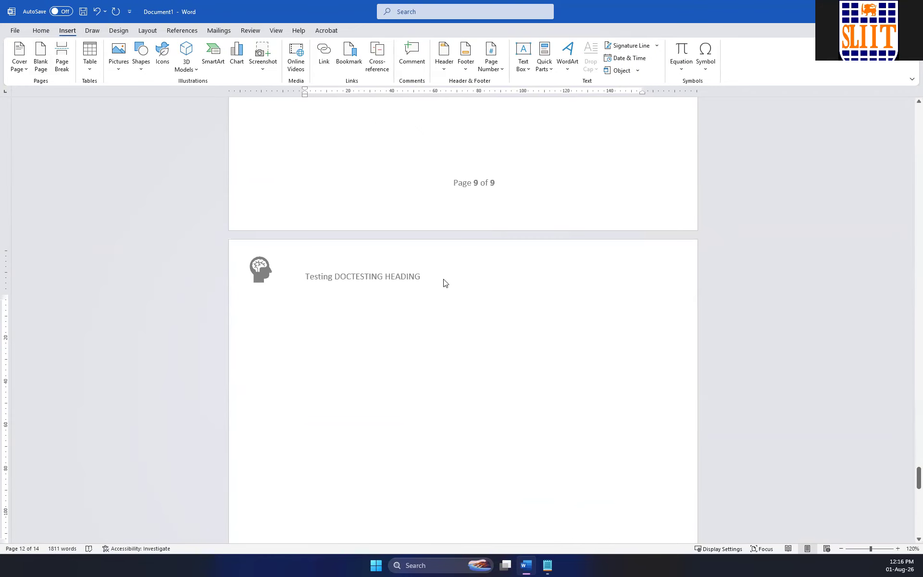
scroll(469, 269, "up", 7)
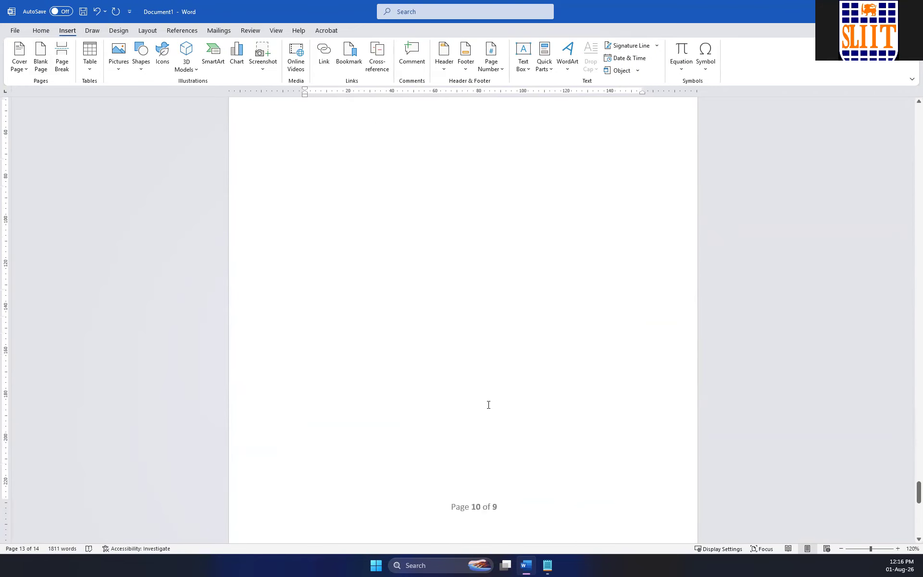
scroll(495, 413, "down", 4)
scroll(511, 391, "up", 5)
scroll(506, 387, "down", 15)
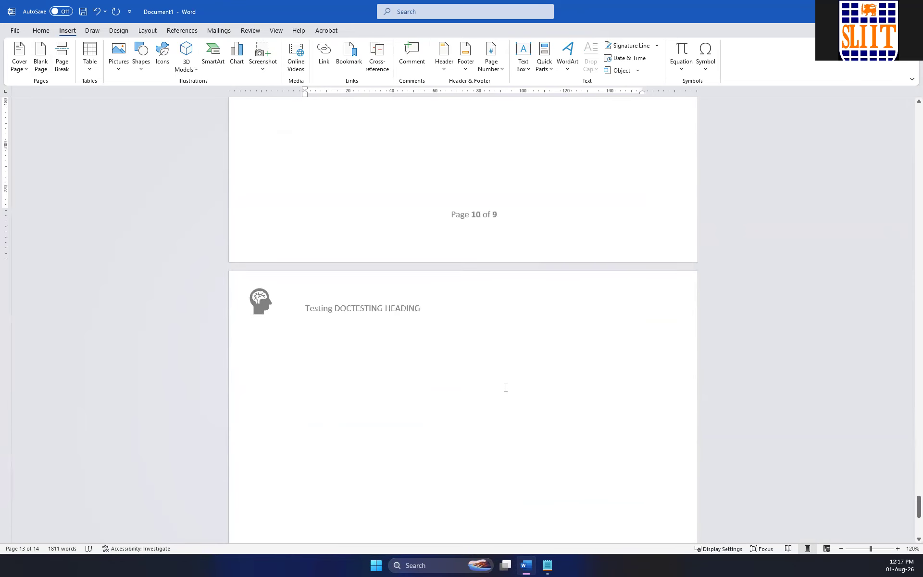
scroll(506, 387, "up", 14)
scroll(506, 388, "up", 7)
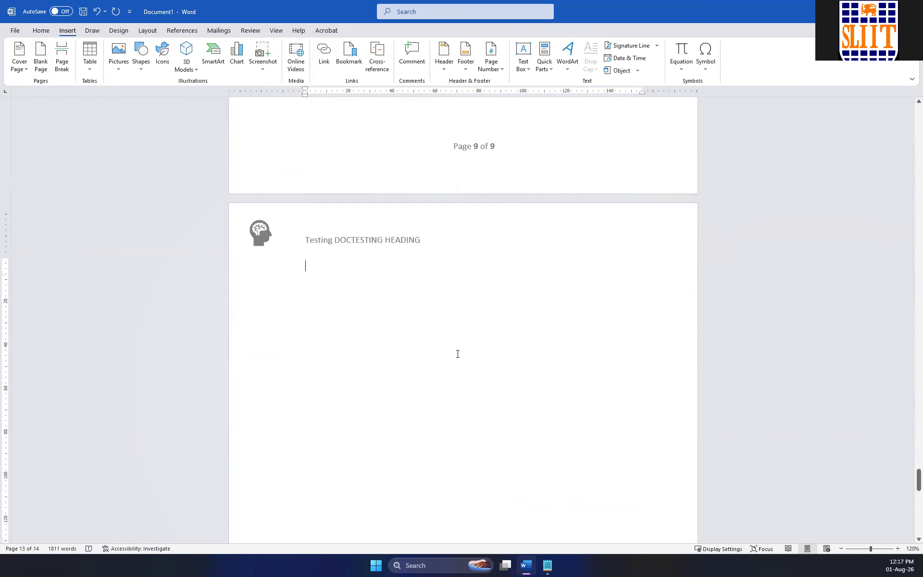
Enter "Additional Pages" as a centred 22 pt title on the new page following the last text page.
type("Additional Pages")
triple_click(369, 267)
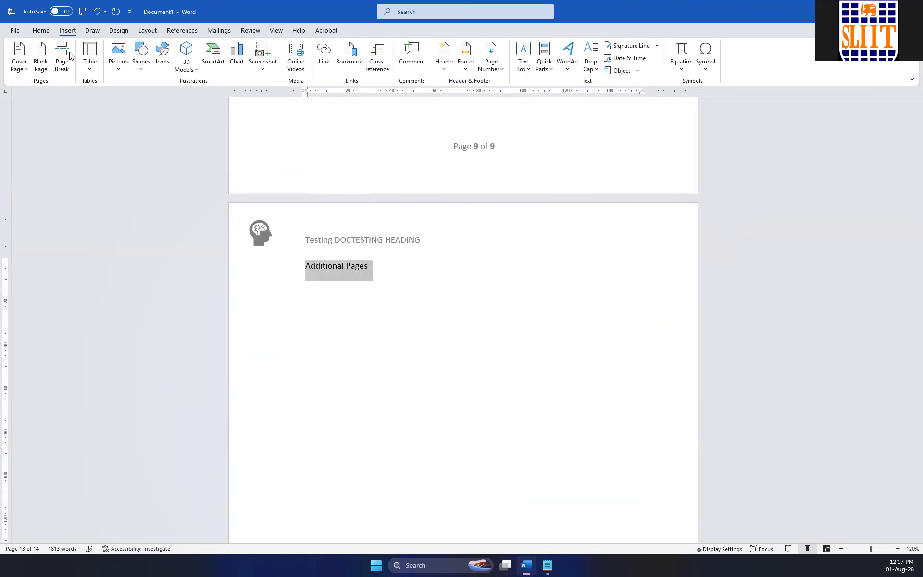
left_click(41, 31)
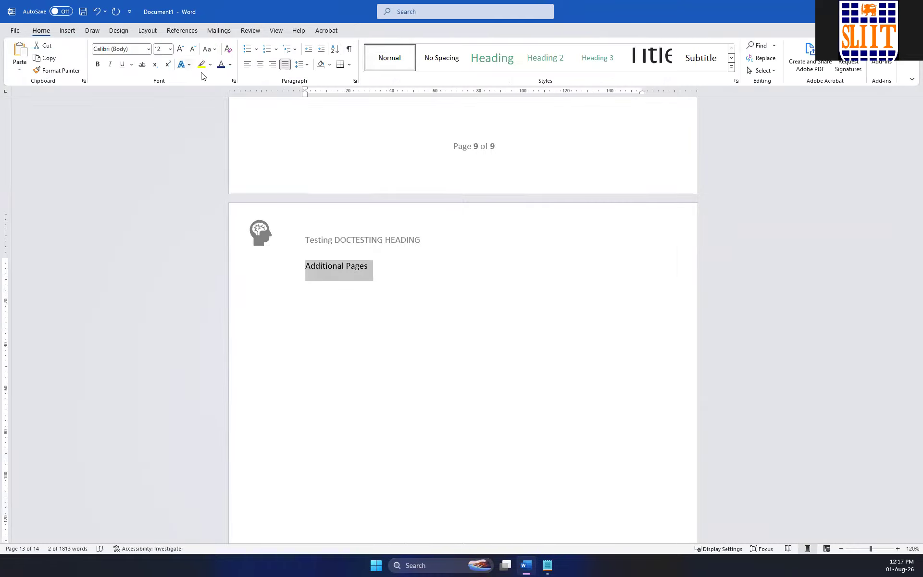
left_click(185, 48)
left_click(185, 48)
left_click(185, 48)
left_click(185, 48)
left_click(185, 48)
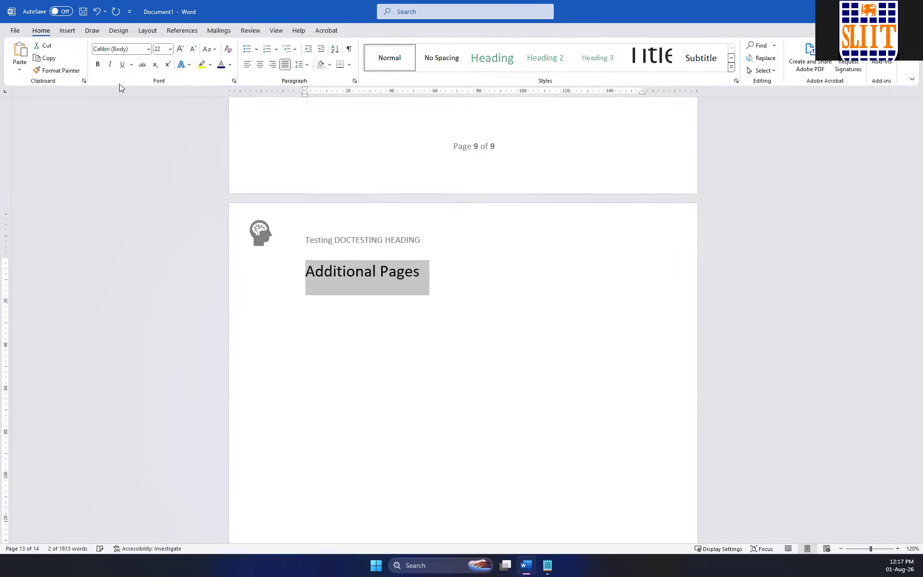
left_click(260, 65)
left_click(500, 325)
scroll(454, 304, "down", 5)
scroll(454, 304, "down", 10)
scroll(451, 305, "up", 15)
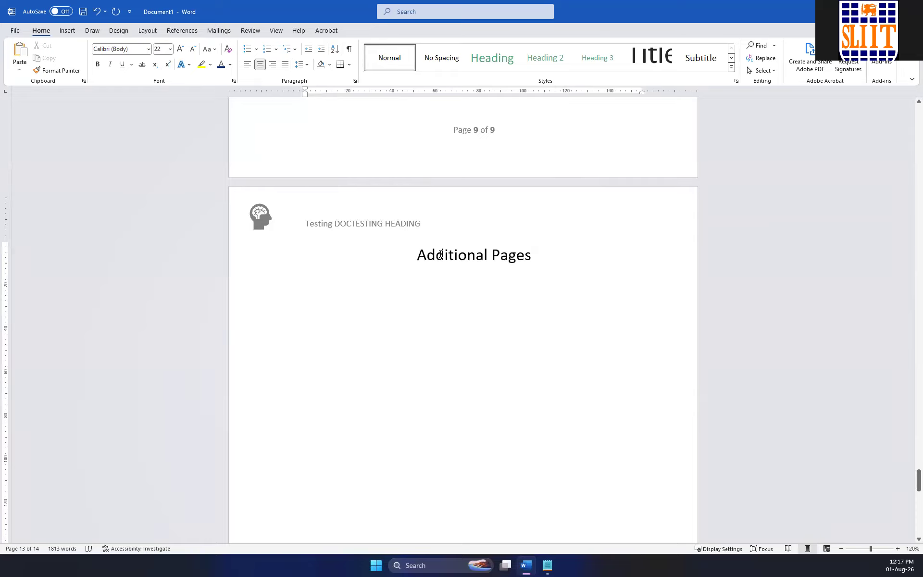
Insert a next-page section break before the "Additional Pages" title.
left_click(145, 32)
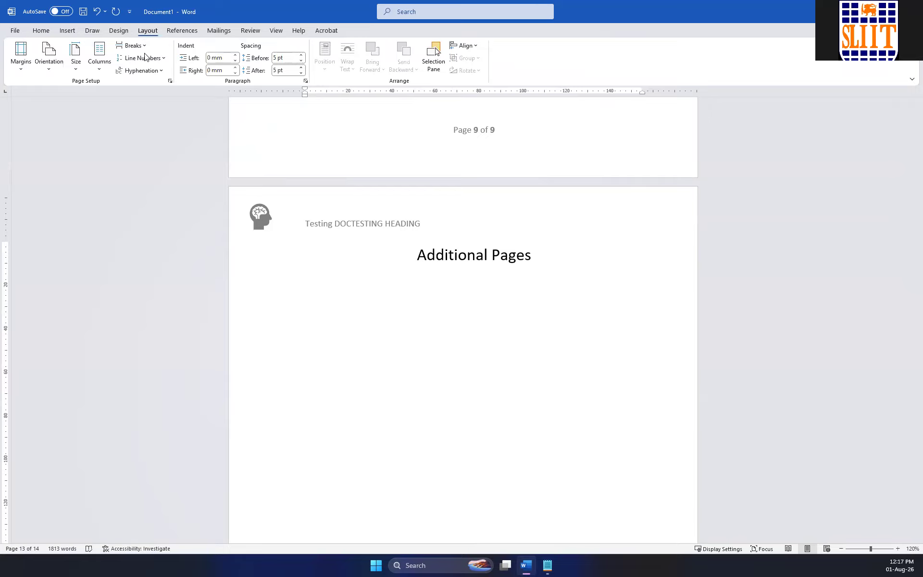
left_click(131, 45)
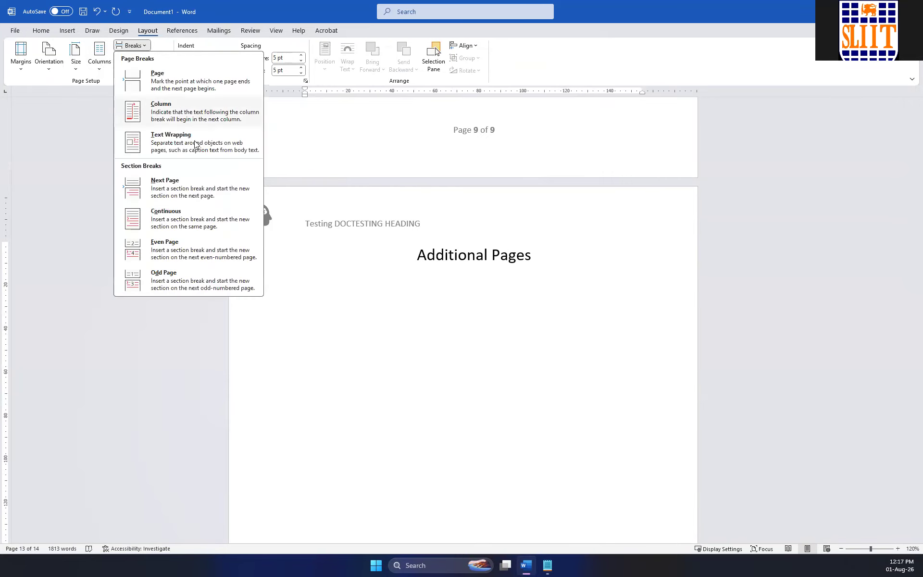
left_click(173, 185)
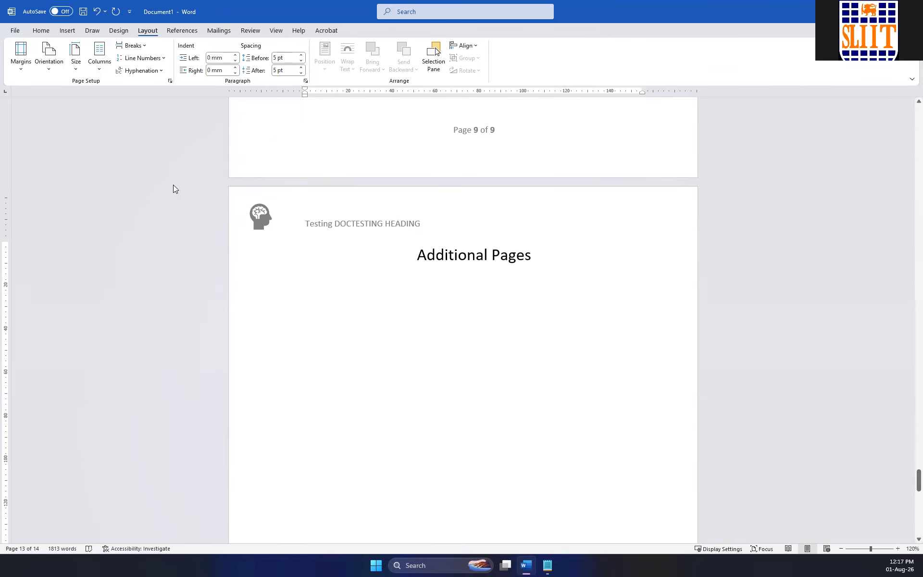
Open the header of the "Additional Pages" page for editing and examine the section labels and page numbering around the new section break.
double_click(499, 206)
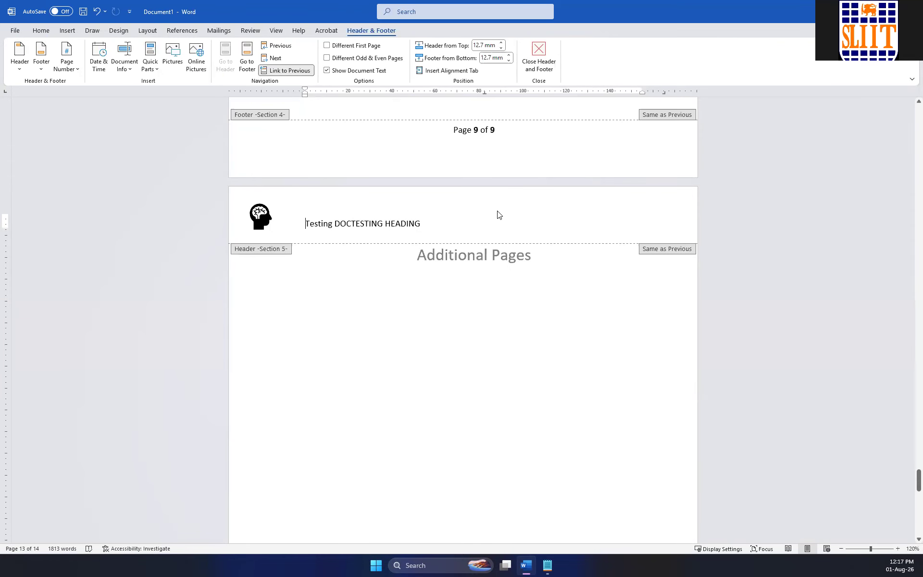
scroll(329, 214, "up", 2)
scroll(322, 217, "up", 15)
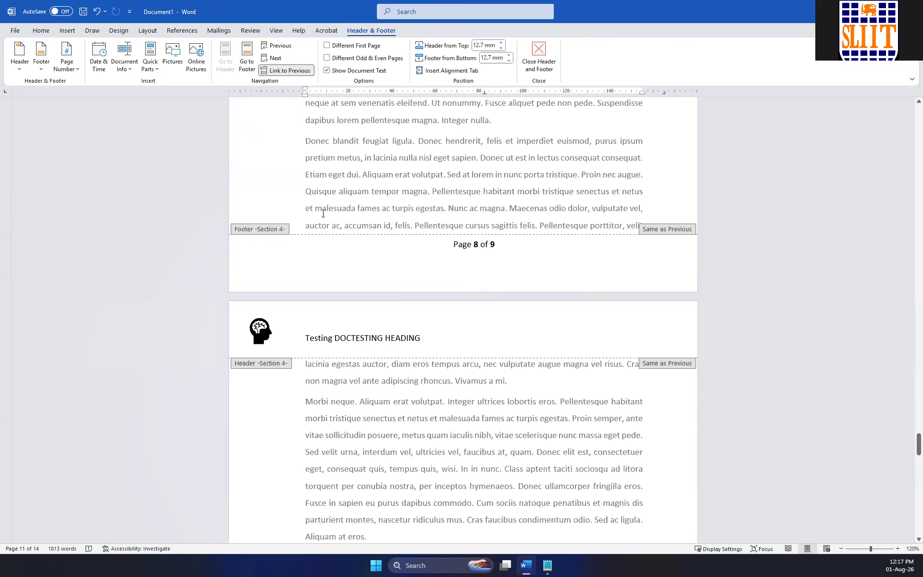
scroll(323, 215, "down", 15)
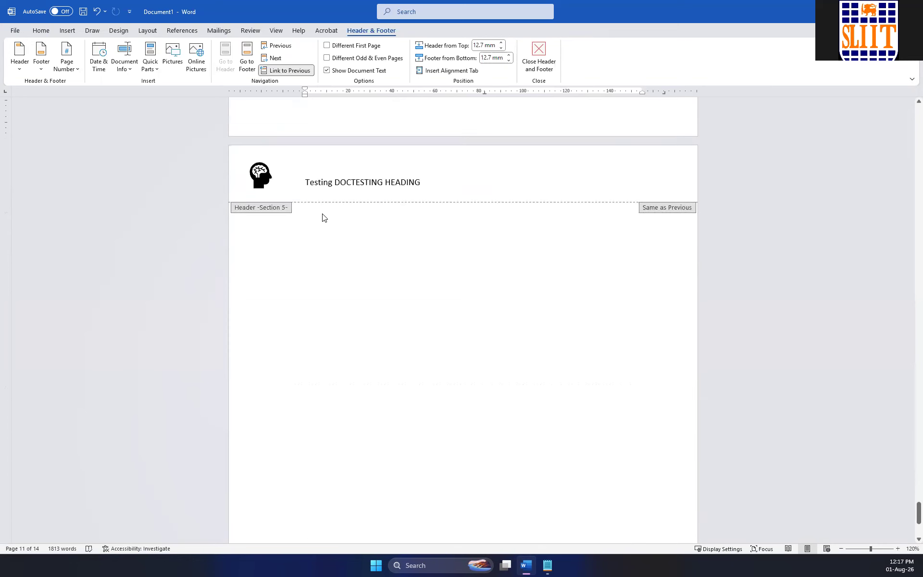
scroll(323, 216, "down", 2)
scroll(379, 240, "up", 7)
scroll(379, 240, "up", 18)
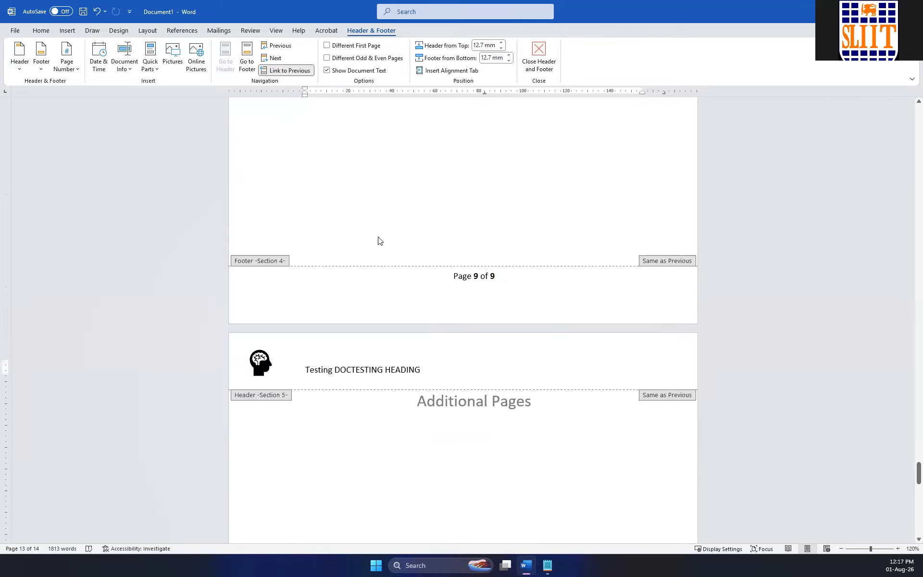
scroll(379, 240, "down", 4)
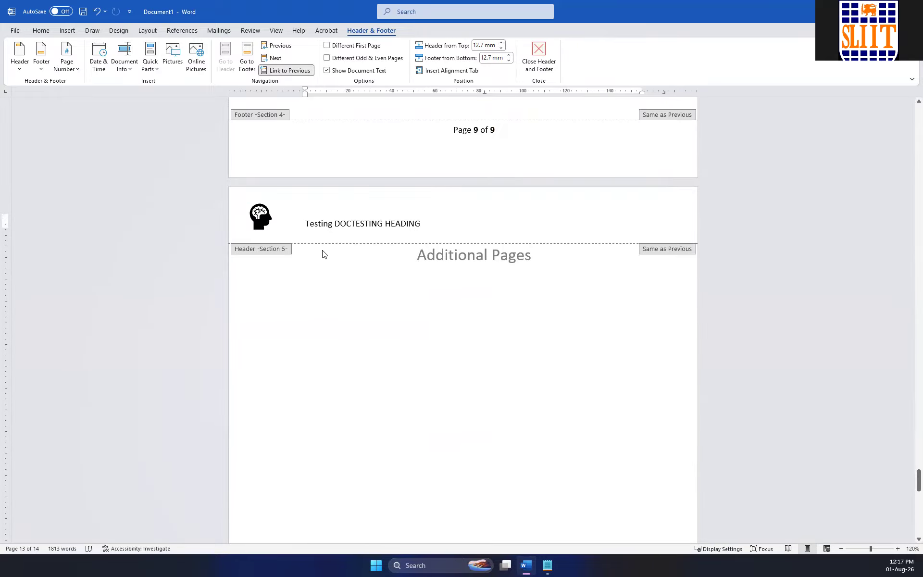
Unlink the Section 5 footer from the previous section, delete its page number text and return to the document body.
scroll(476, 257, "down", 15)
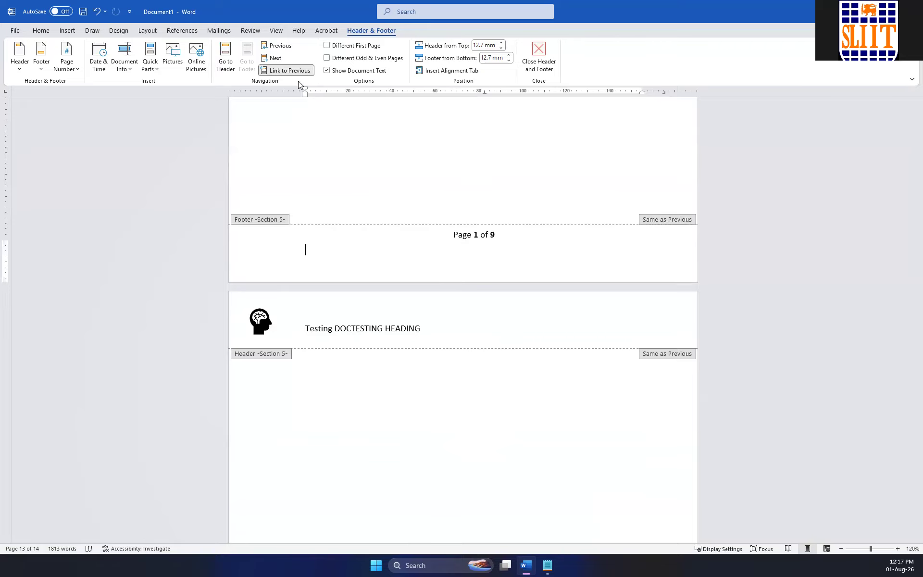
left_click(283, 71)
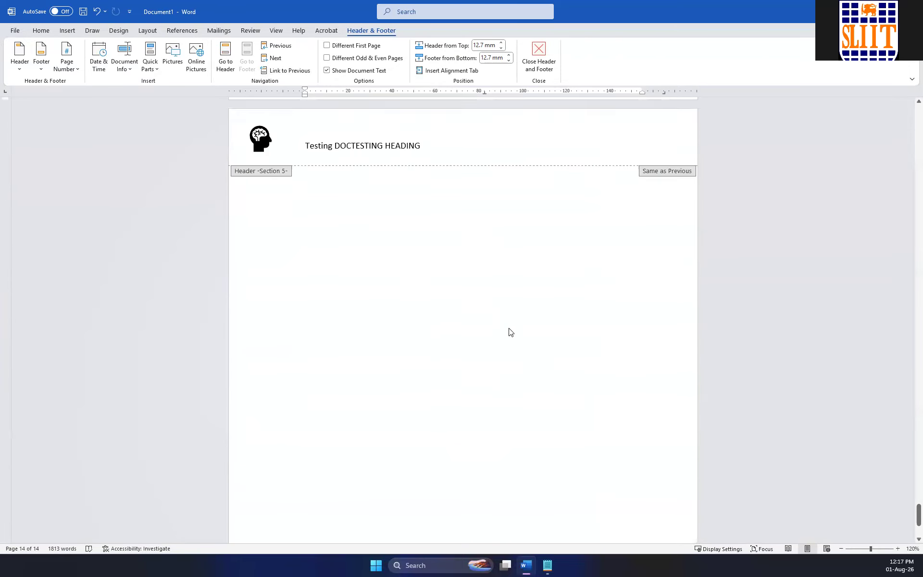
left_click_drag(498, 236, 440, 236)
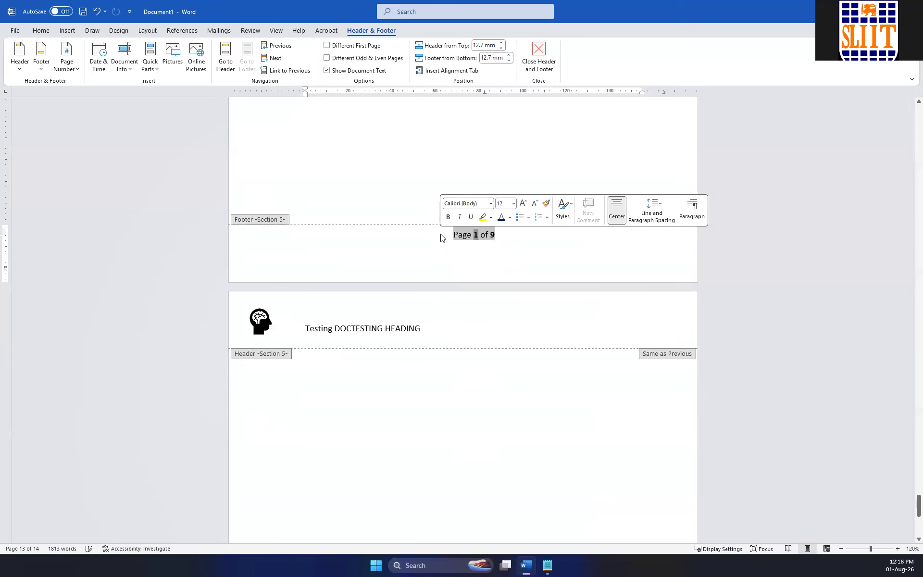
key("Delete")
scroll(478, 282, "down", 6)
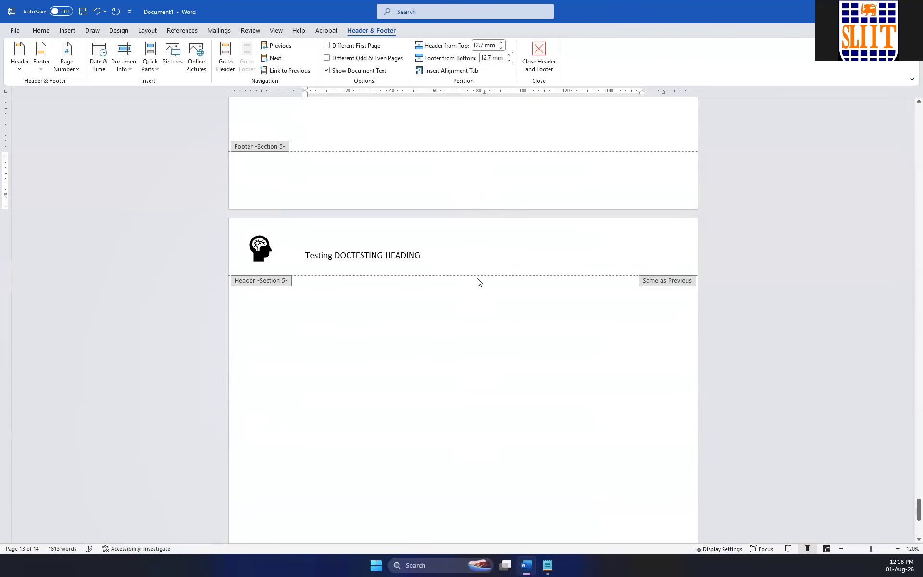
double_click(479, 310)
Compare the footers of the last numbered pages and the additional pages side by side at 70% zoom.
scroll(491, 308, "up", 8)
scroll(491, 308, "down", 5)
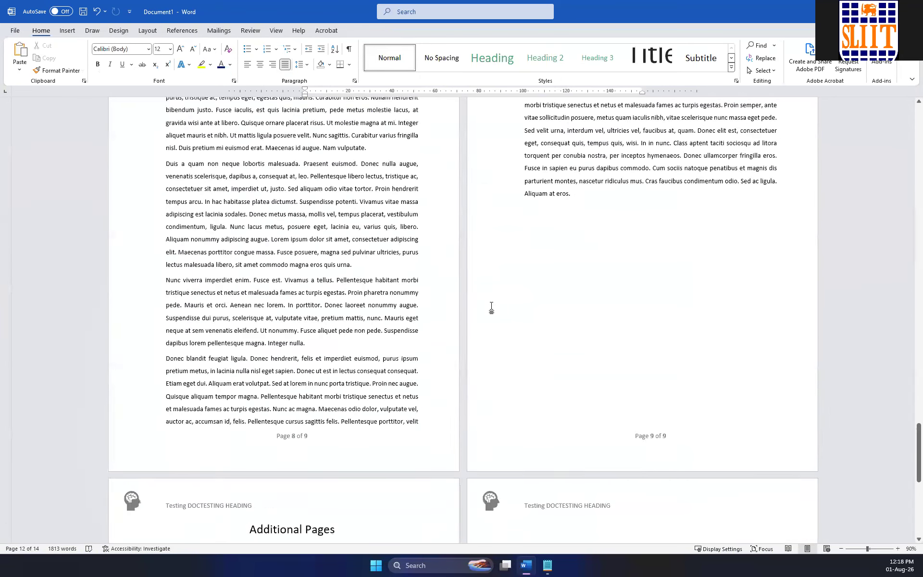
scroll(491, 308, "down", 4)
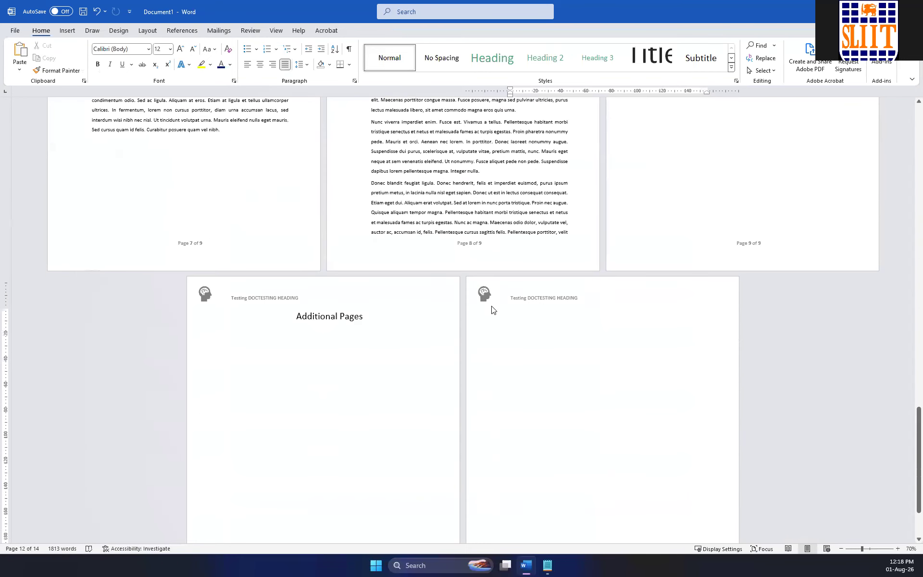
scroll(450, 345, "up", 2)
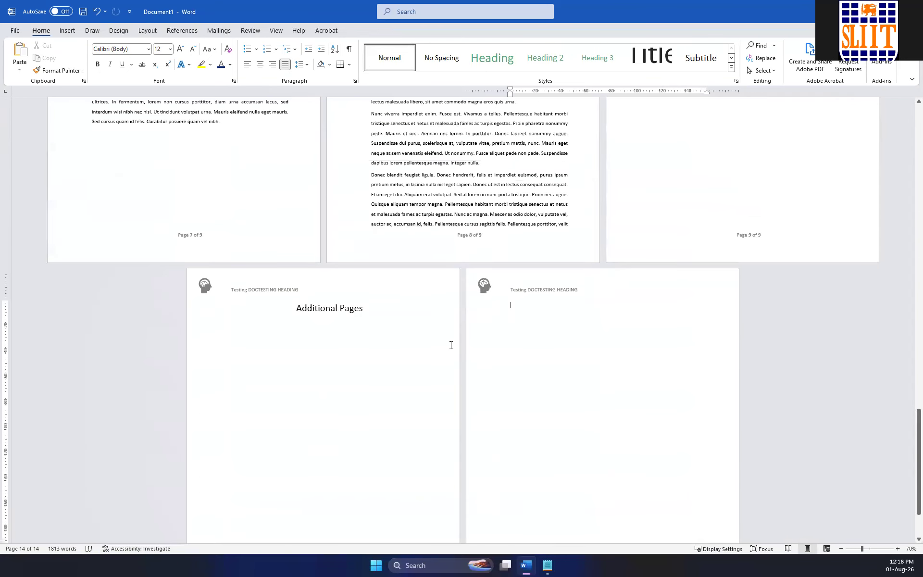
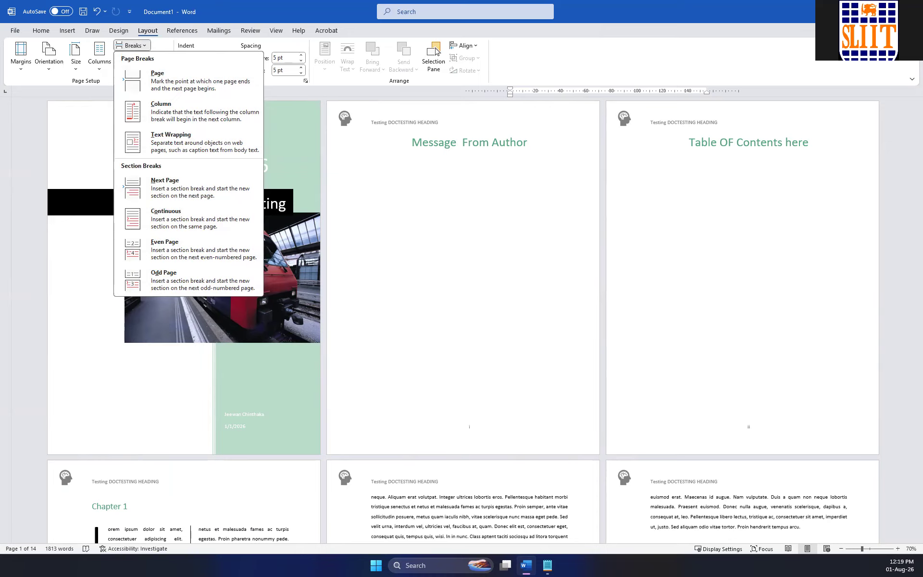
Leave header editing and return to the document's body text.
key("alt+Tab")
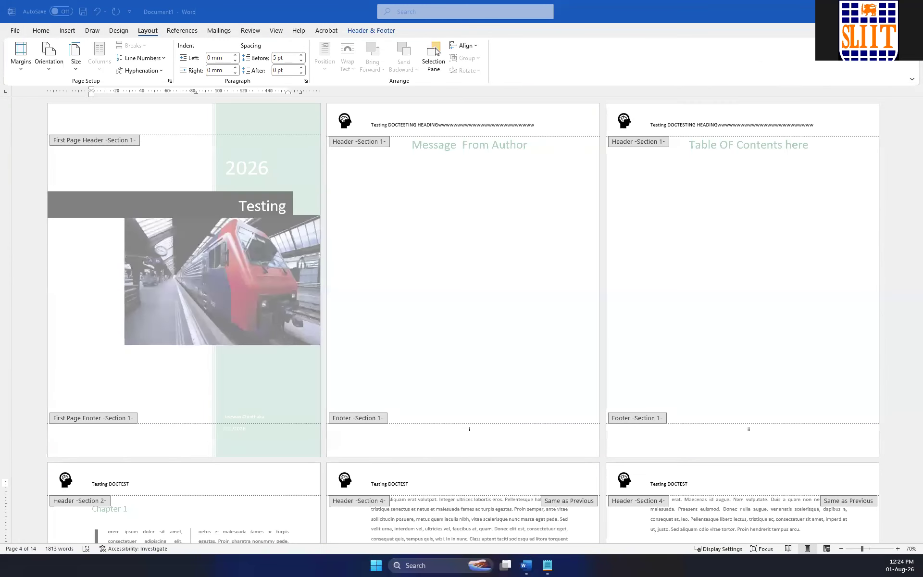
double_click(423, 227)
scroll(423, 226, "down", 5)
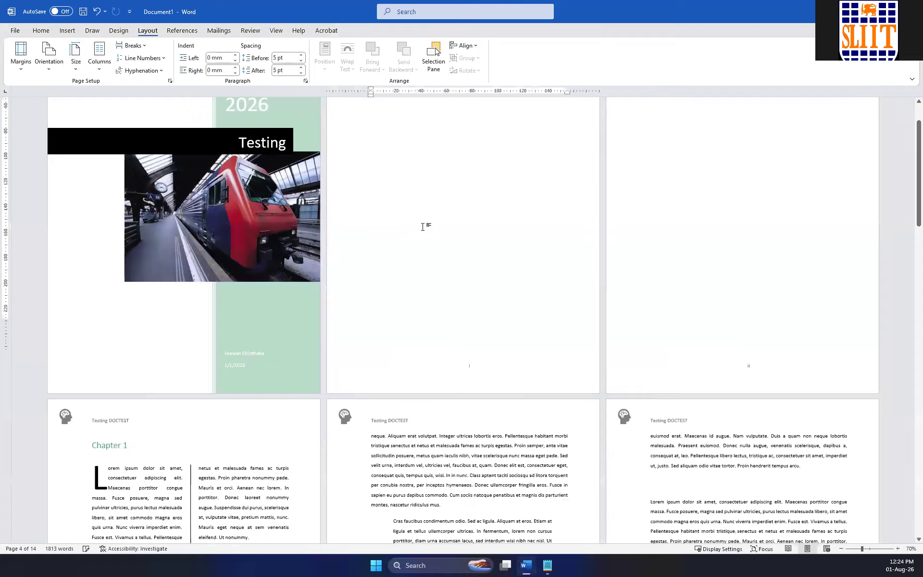
scroll(423, 226, "down", 2)
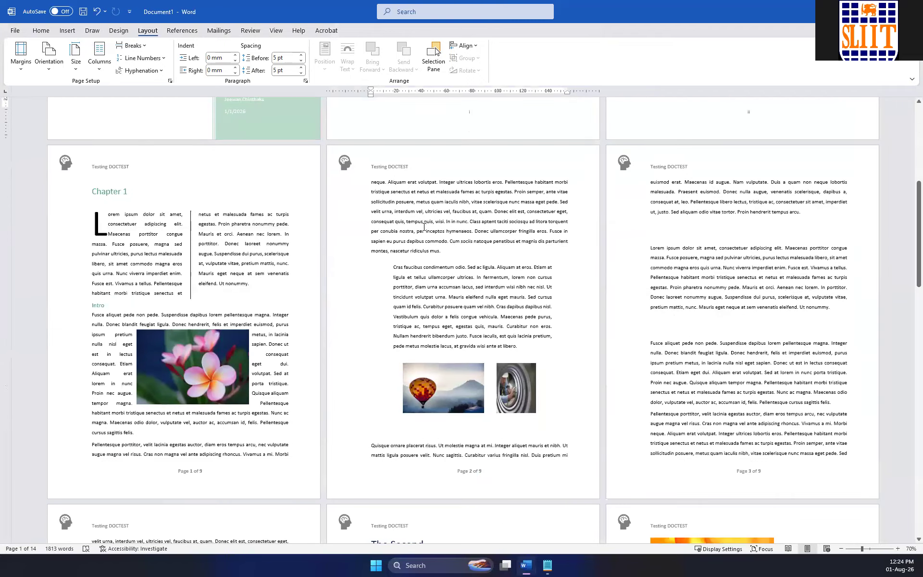
scroll(423, 226, "down", 1)
scroll(448, 230, "up", 2)
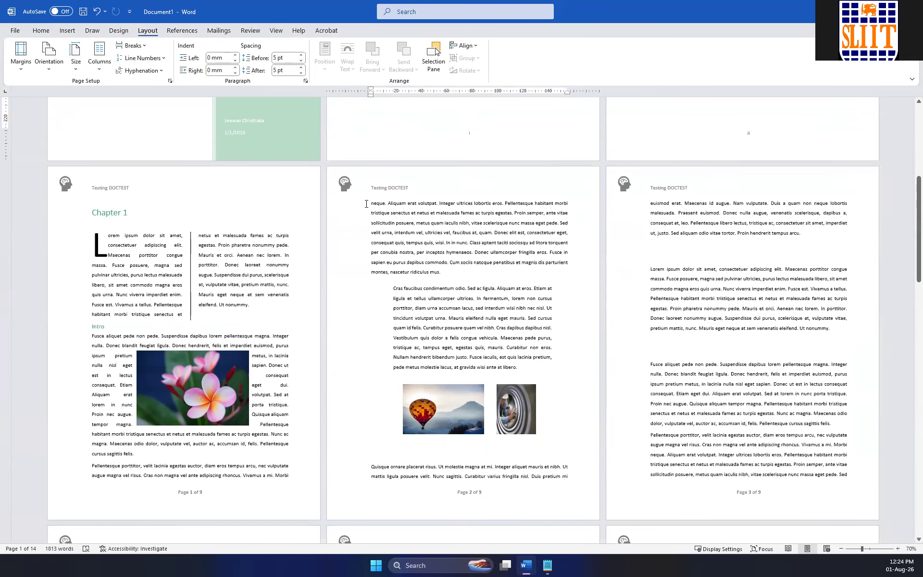
Try line numbering that restarts on each page in the section holding the cover and front pages.
left_click(138, 58)
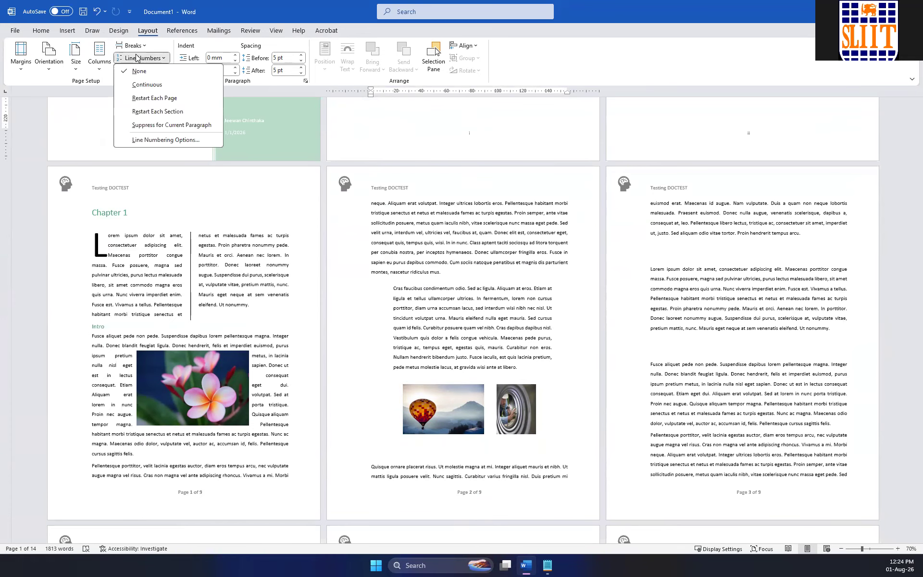
left_click(161, 103)
scroll(385, 201, "up", 5)
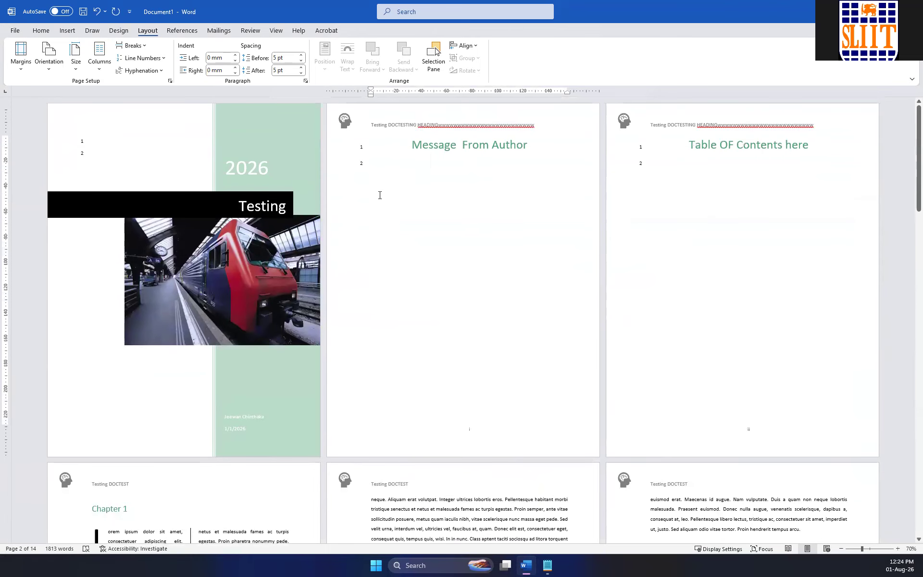
scroll(369, 164, "down", 1)
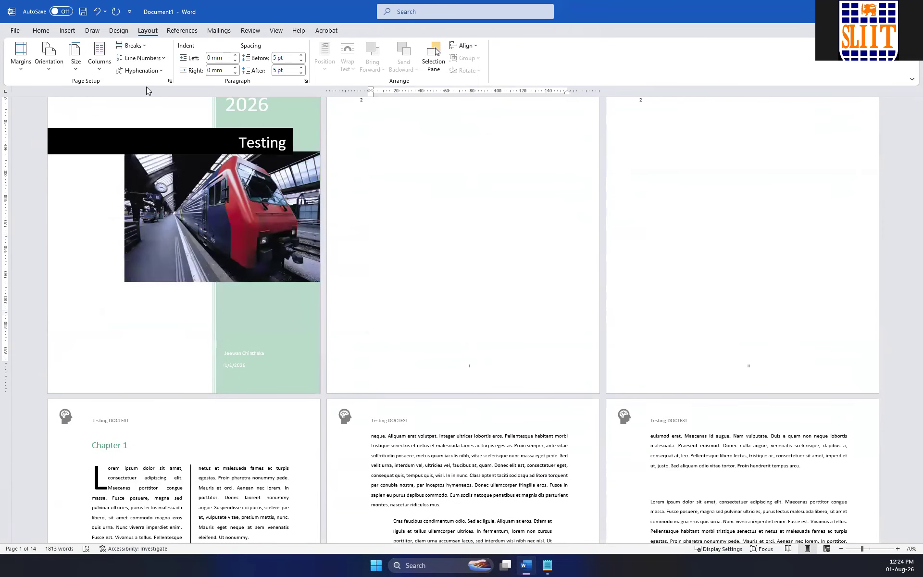
scroll(241, 182, "down", 3)
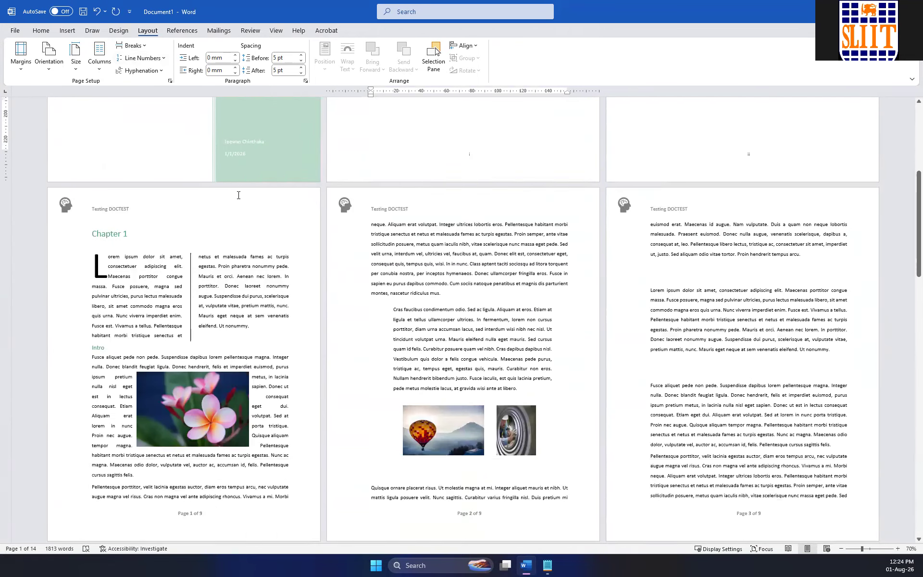
scroll(239, 198, "up", 2)
scroll(412, 215, "up", 2)
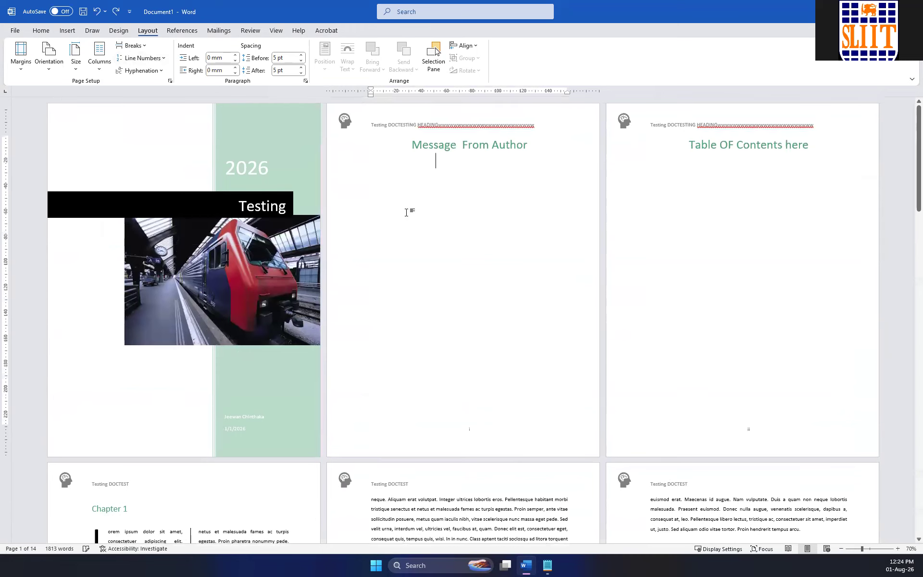
Apply line numbering that restarts on each page to the section starting at the Intro heading in Chapter 1.
scroll(428, 183, "down", 4)
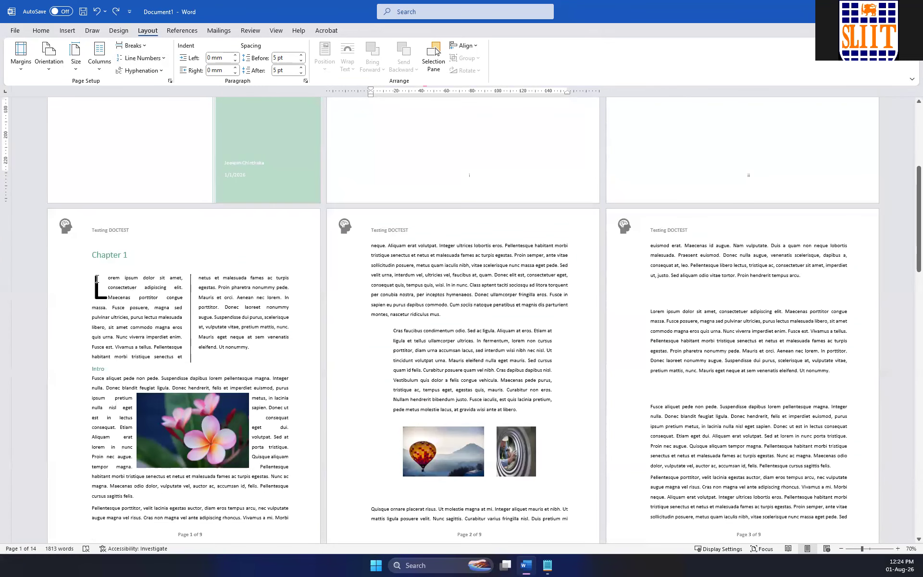
left_click(101, 277)
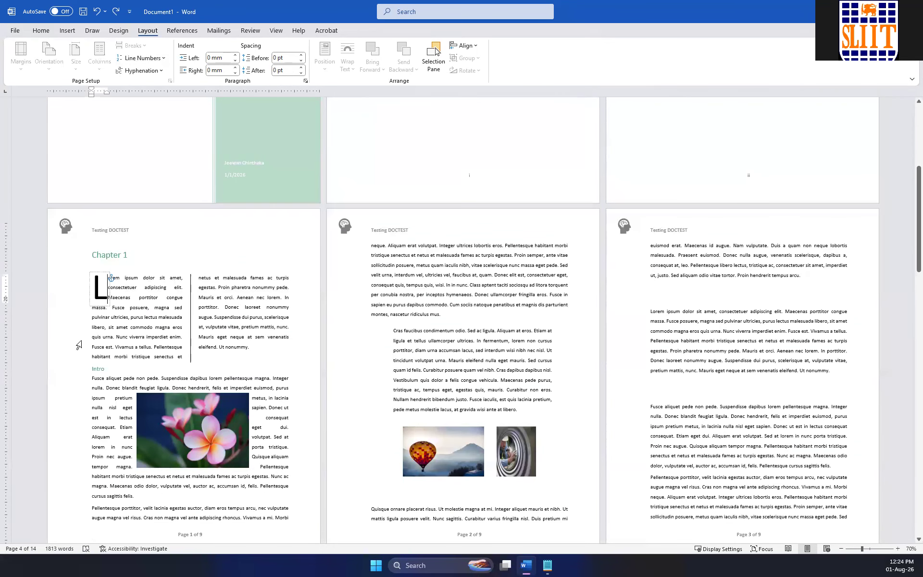
left_click(88, 377)
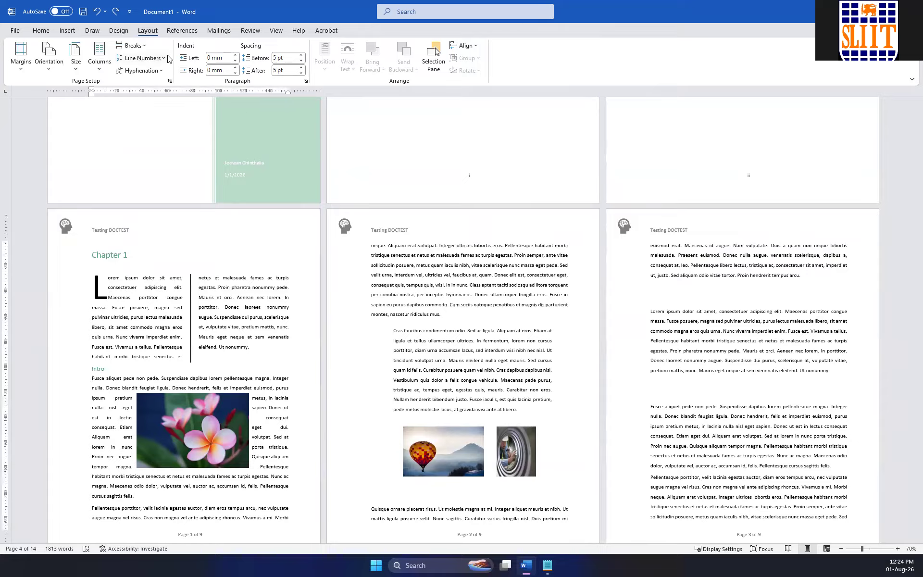
left_click(143, 59)
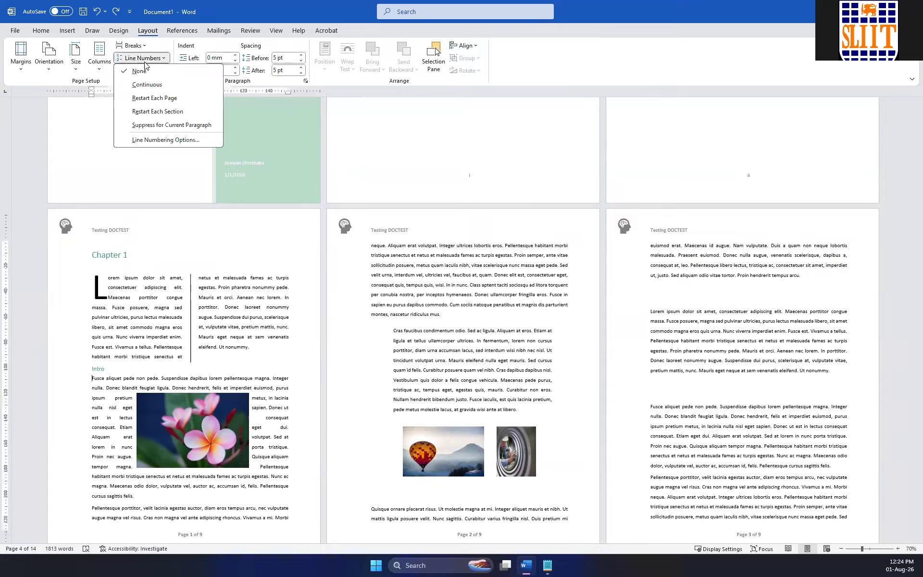
left_click(153, 98)
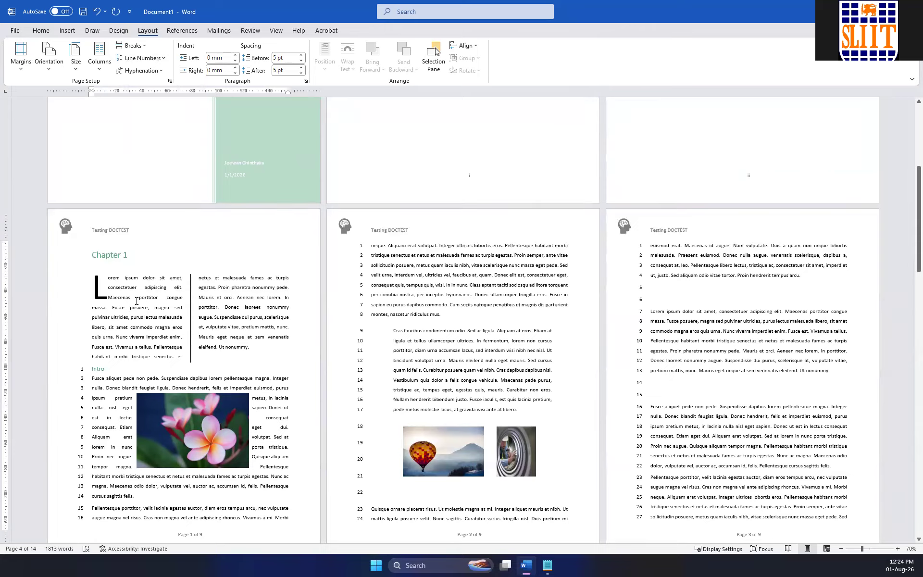
scroll(93, 372, "down", 1)
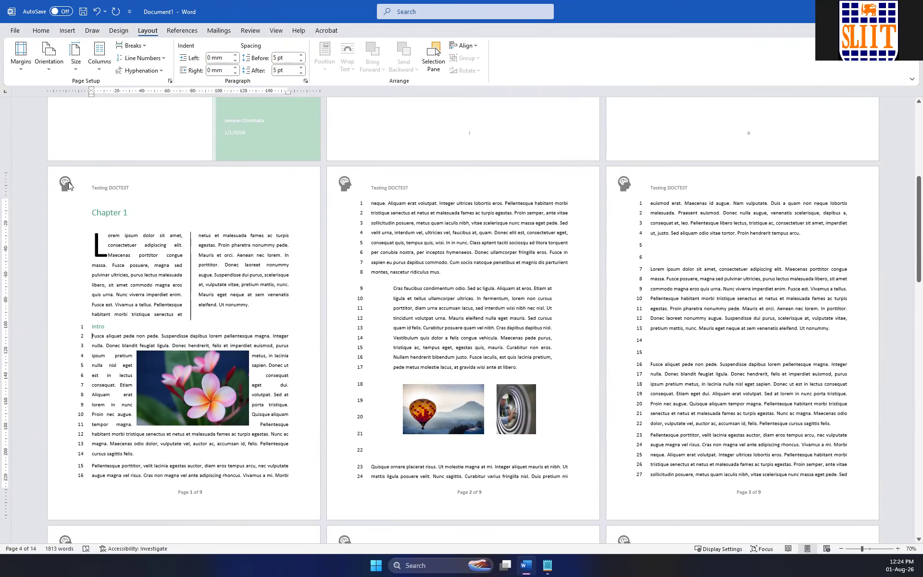
Suppress line numbers for the paragraph under Chapter 1's Intro heading, and turn the suppression off again.
left_click(164, 59)
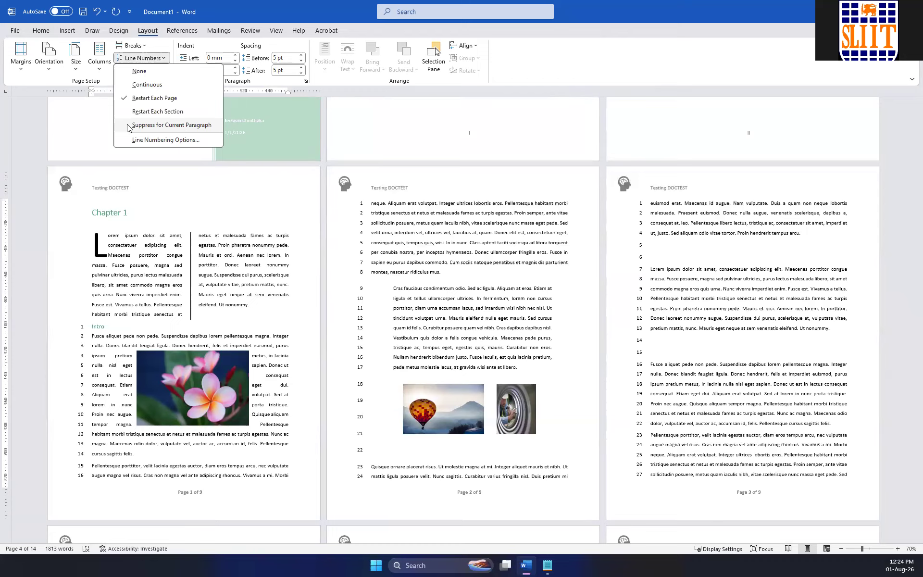
left_click(160, 126)
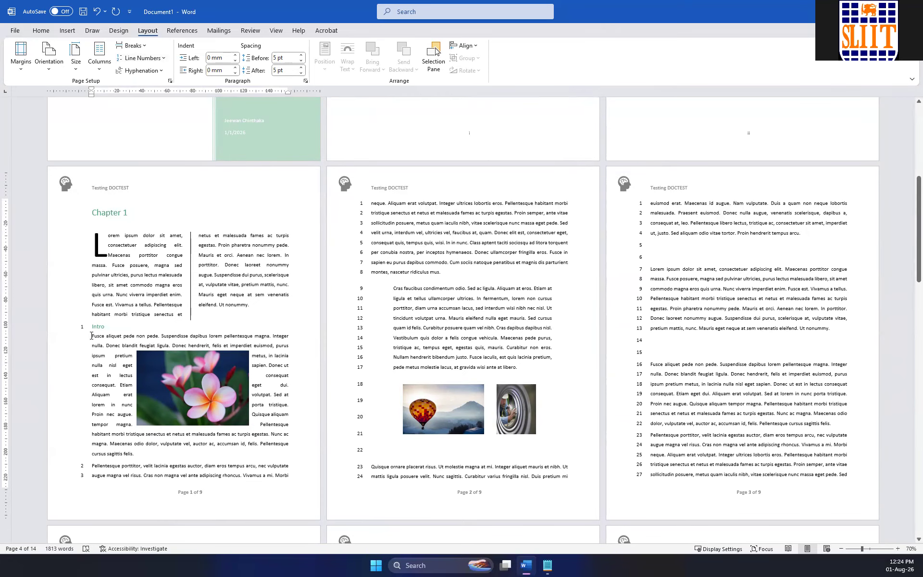
left_click(159, 59)
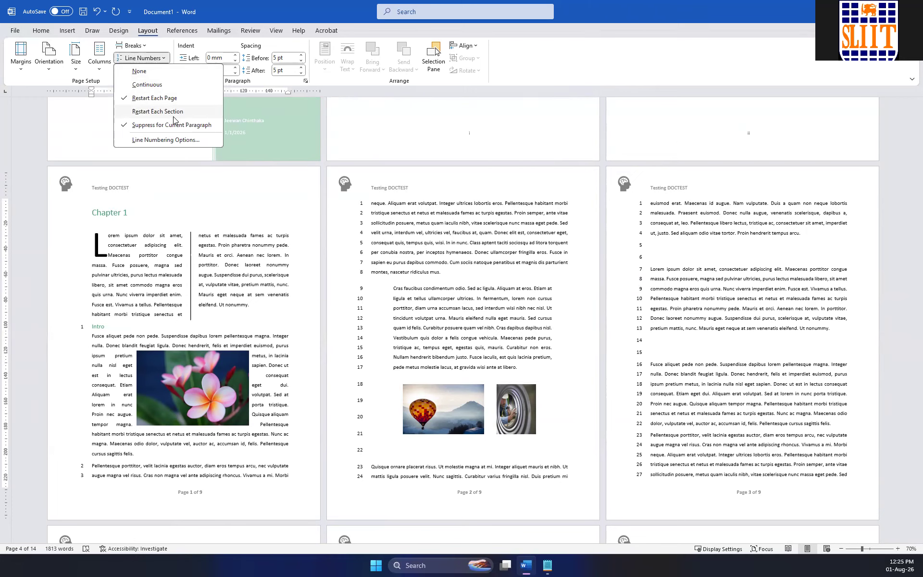
left_click(131, 126)
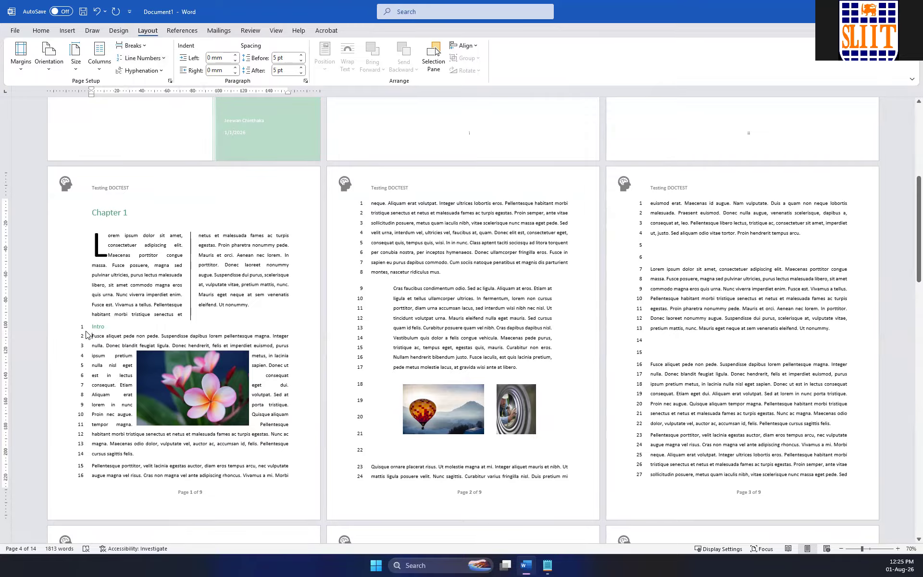
Remove line numbering from the section containing the "Quisque ornare" paragraph by setting it to None.
scroll(134, 324, "down", 4)
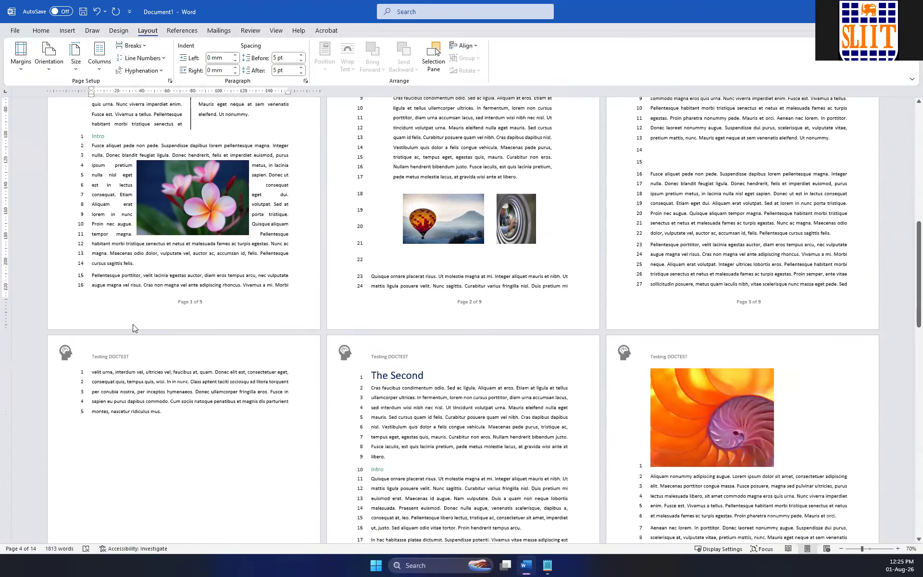
scroll(134, 325, "down", 3)
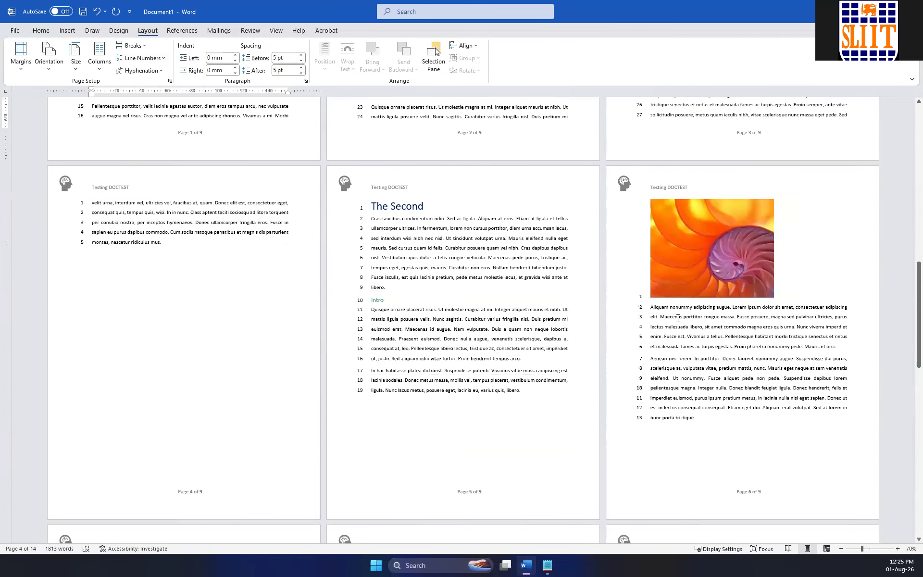
scroll(432, 256, "up", 15)
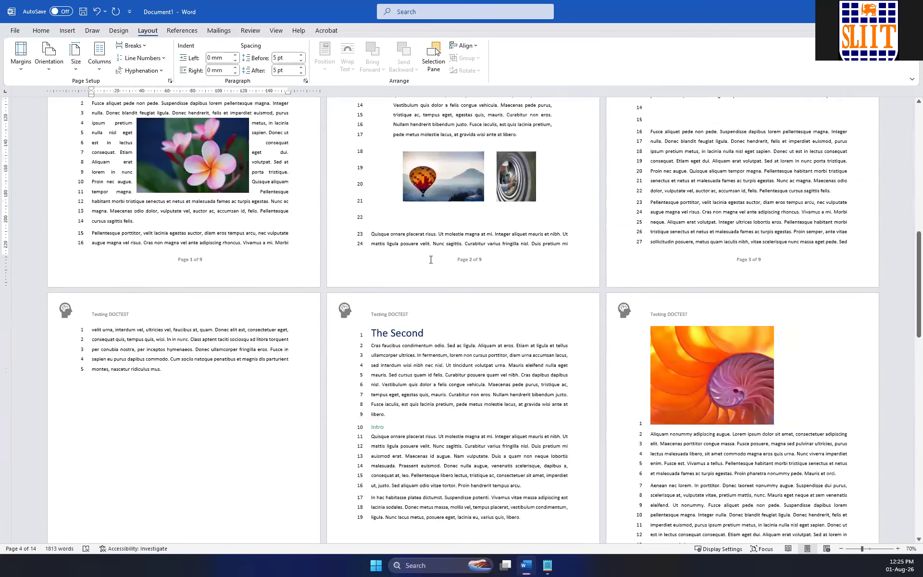
scroll(461, 279, "up", 2)
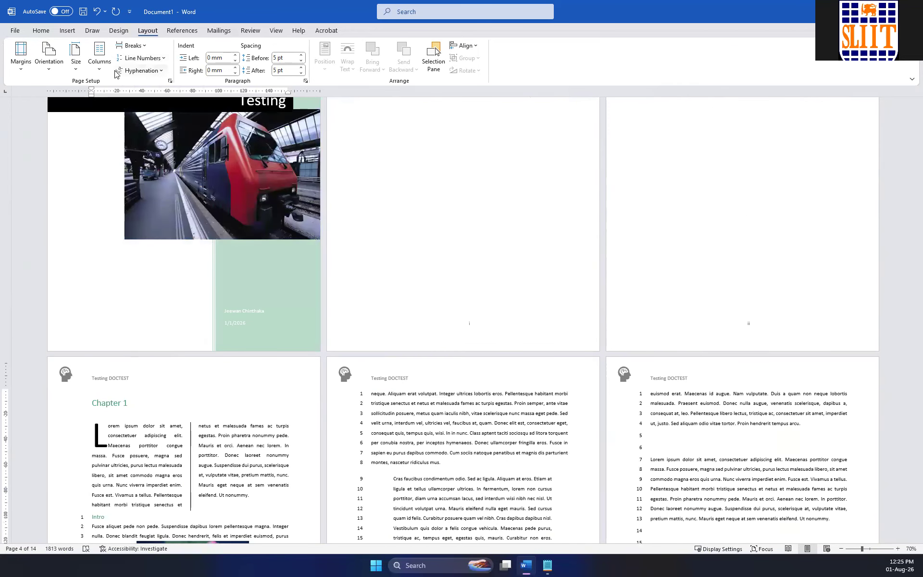
left_click(157, 59)
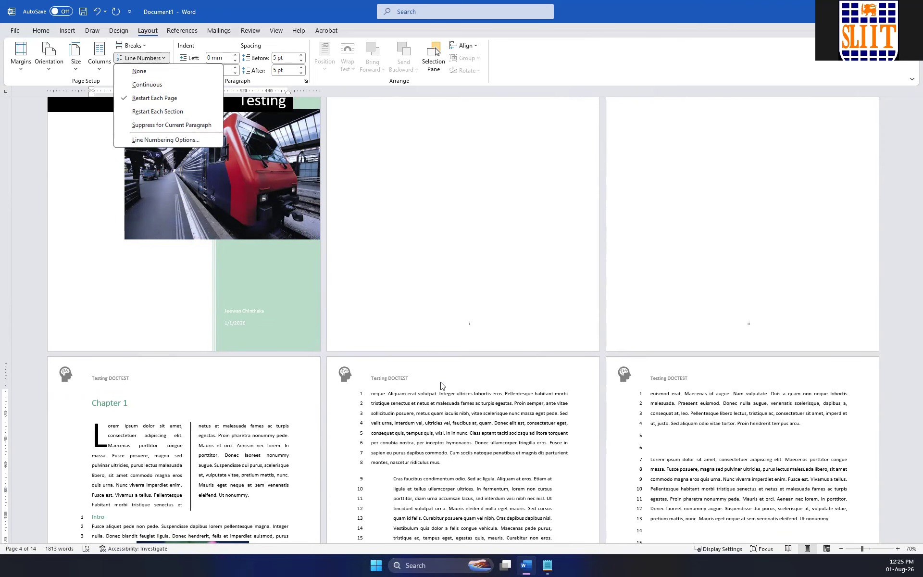
scroll(476, 404, "down", 5)
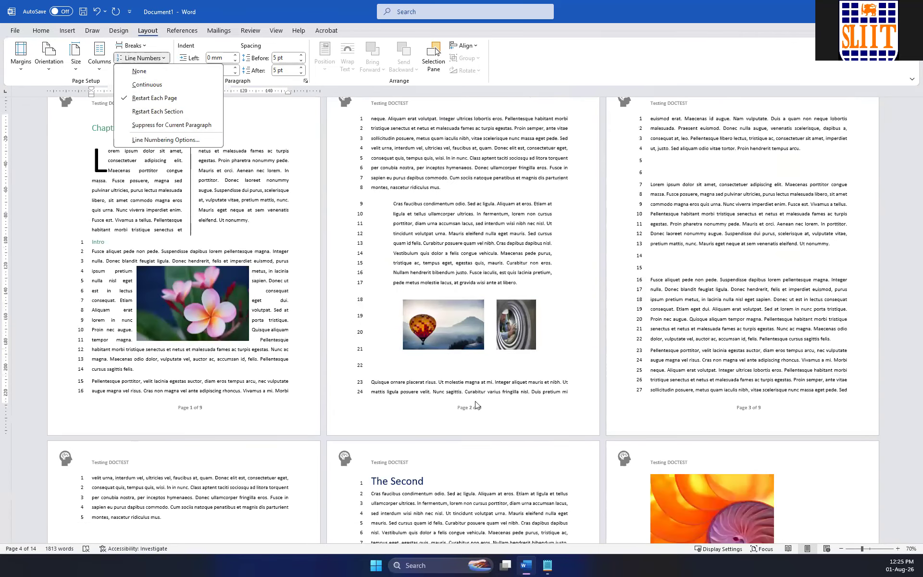
left_click(380, 383)
double_click(380, 383)
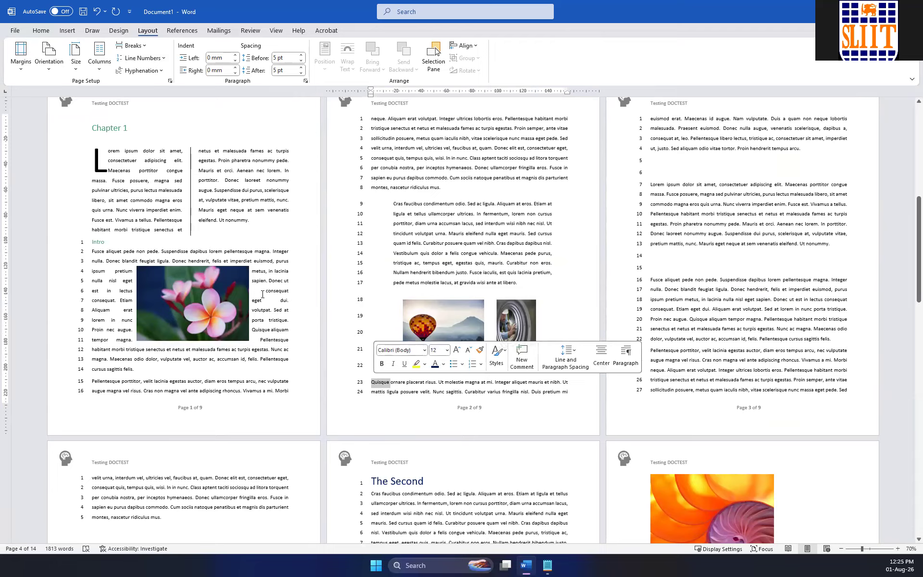
left_click(142, 57)
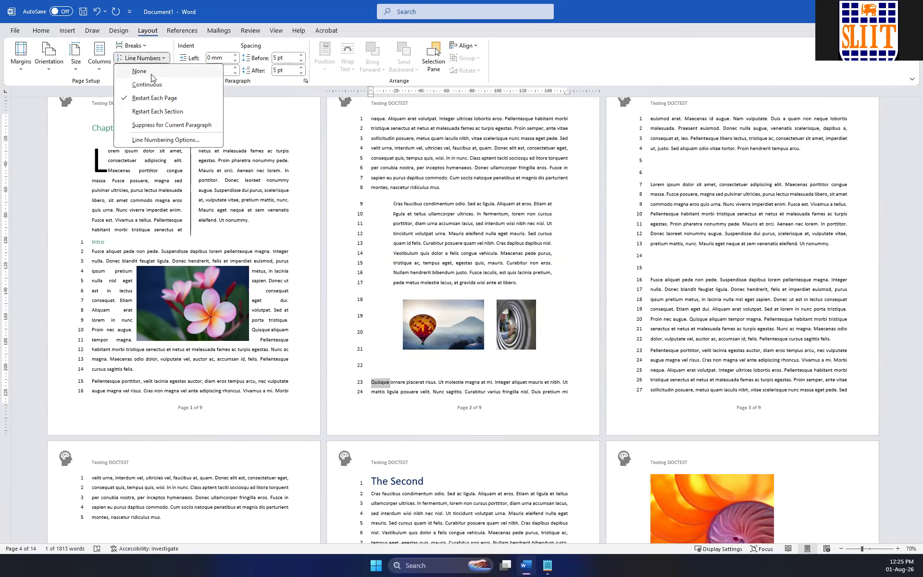
left_click(152, 77)
left_click(154, 60)
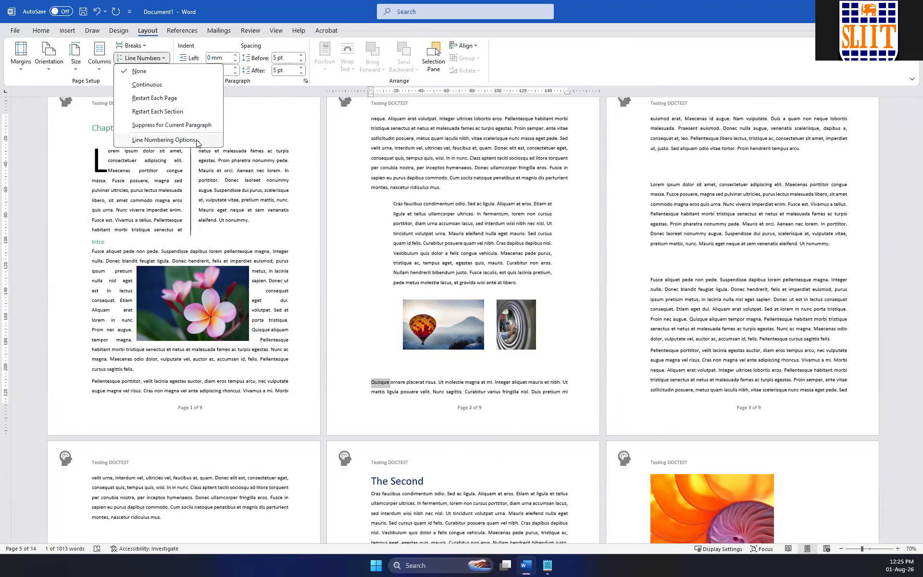
scroll(263, 191, "up", 3)
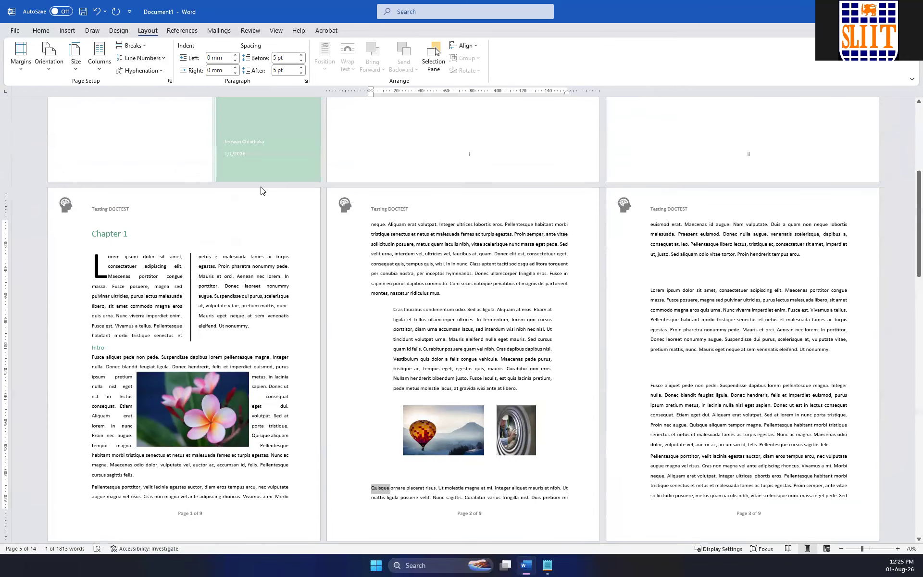
scroll(264, 191, "down", 2)
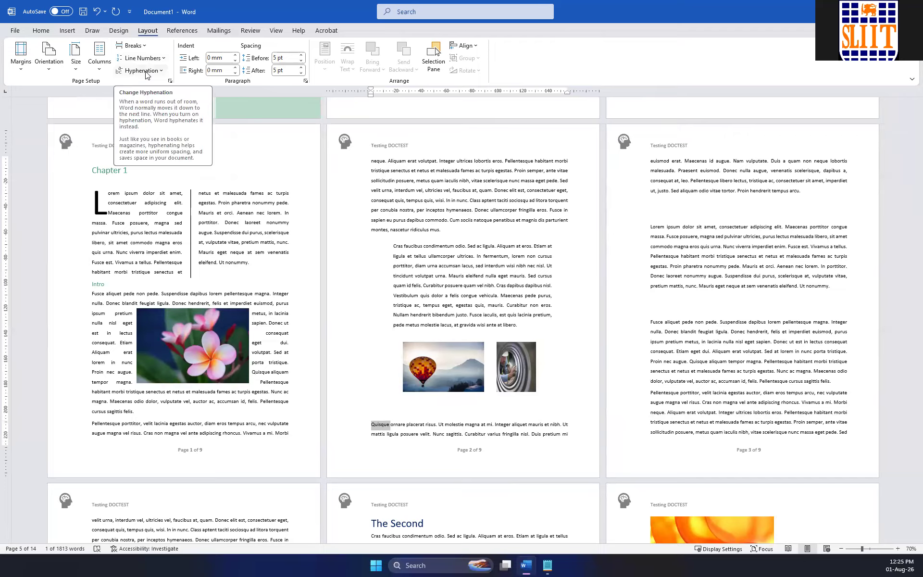
Insert an unbroken string of the letter "a", about one line long, before "ipsum" in the Lorem ipsum paragraph on Page 3 of 9.
left_click(666, 226)
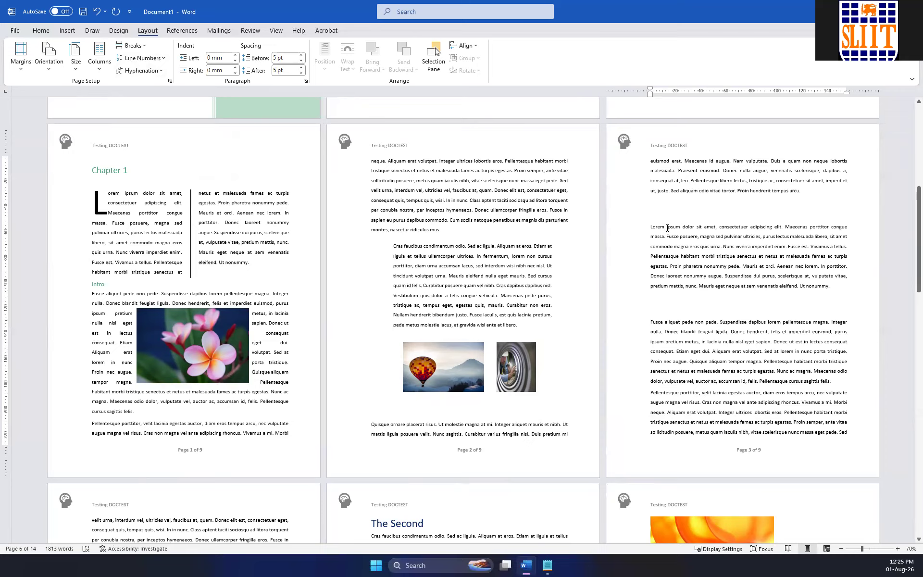
type("aaaaaaaaaaaaaaaaaaaaaaaaa")
type("aaaaaaaaaaaaaaaaaaaaaaaaaaaaaaaaaaaaaaaaaaaaaaaaa ipsum dolor sit amet, consectetuer ")
type("adipiscing elit. Maecenas")
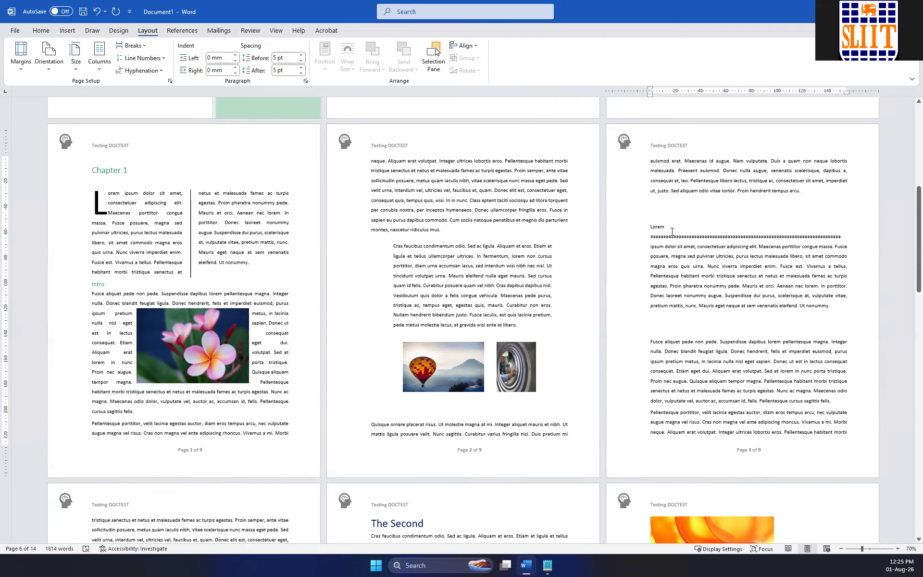
Manually hyphenate the line-long "a" string in the Lorem ipsum paragraph on Page 3 of 9, placing the break within the string.
double_click(861, 237)
left_click(797, 289)
left_click_drag(659, 234, 850, 238)
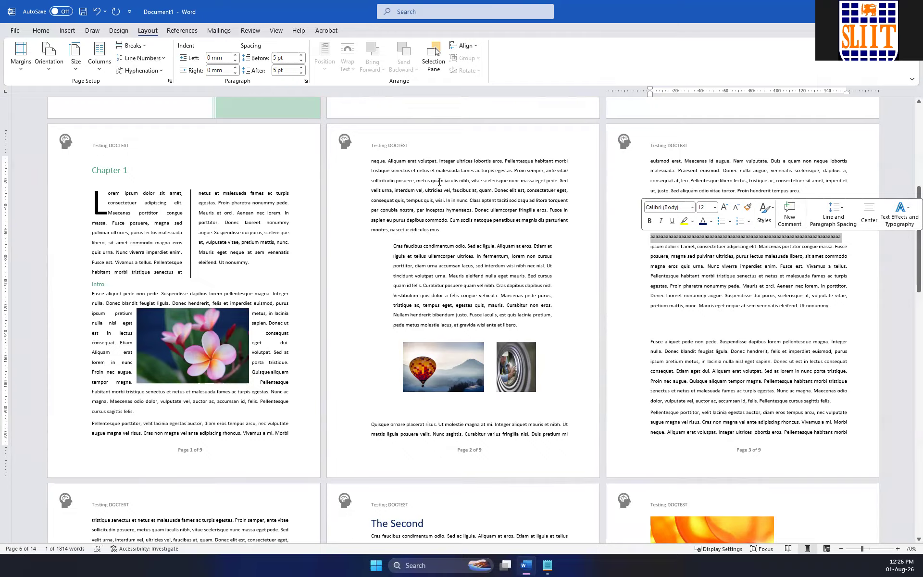
left_click(141, 70)
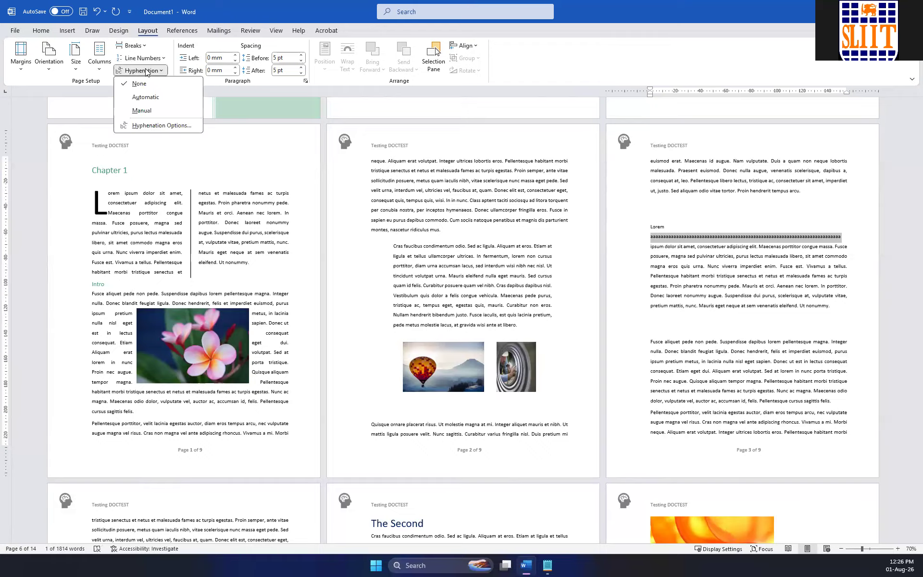
left_click(148, 115)
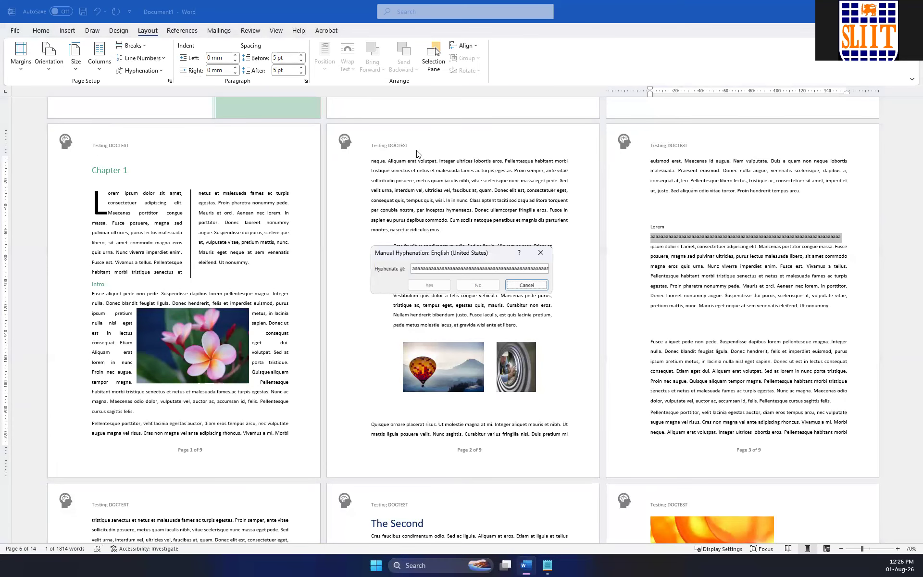
left_click(515, 268)
left_click(436, 285)
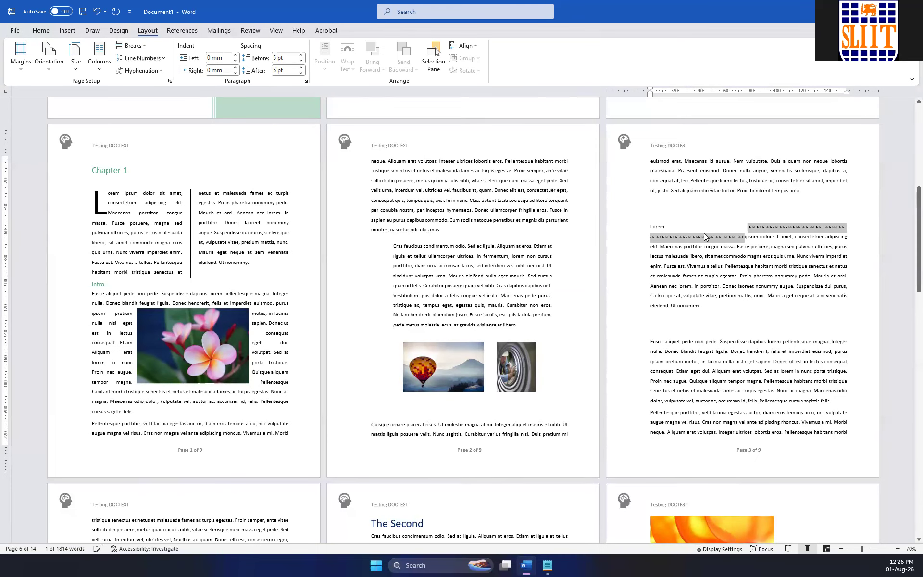
Rerun manual hyphenation on the split "a" string and continue the check through the rest of the document.
left_click(745, 225)
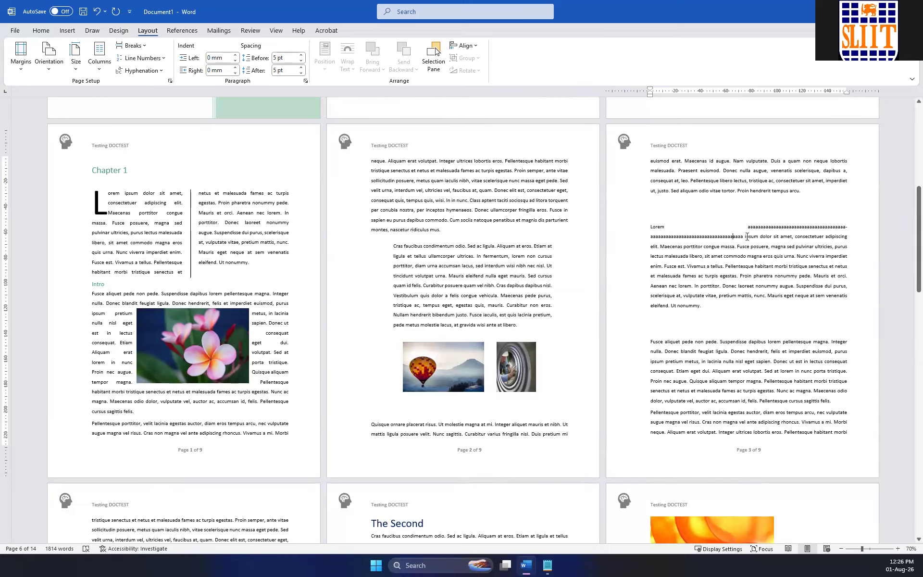
double_click(725, 234)
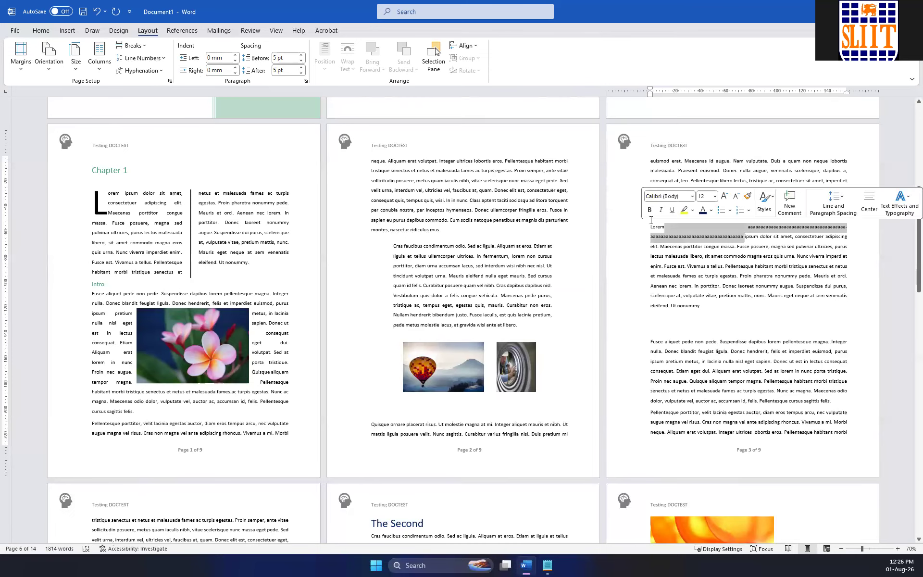
left_click(142, 70)
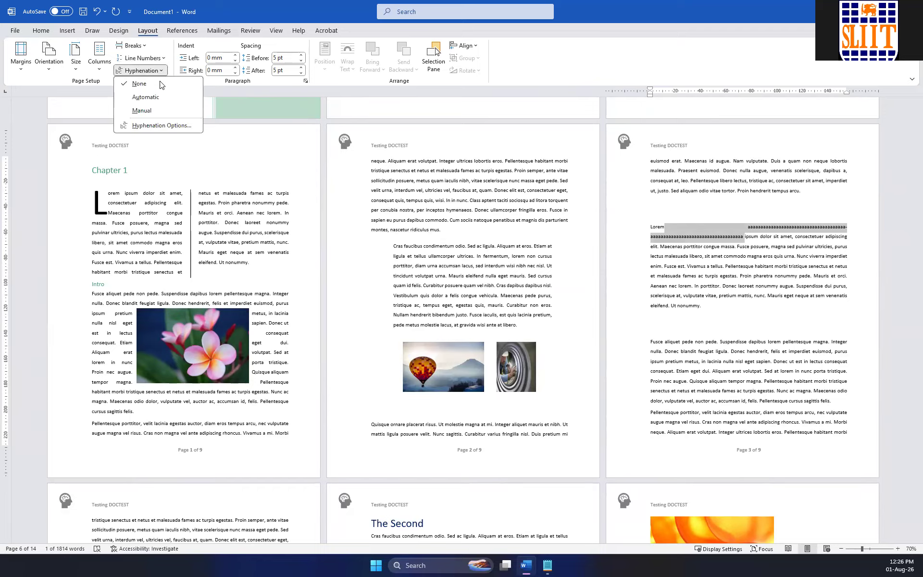
left_click(151, 115)
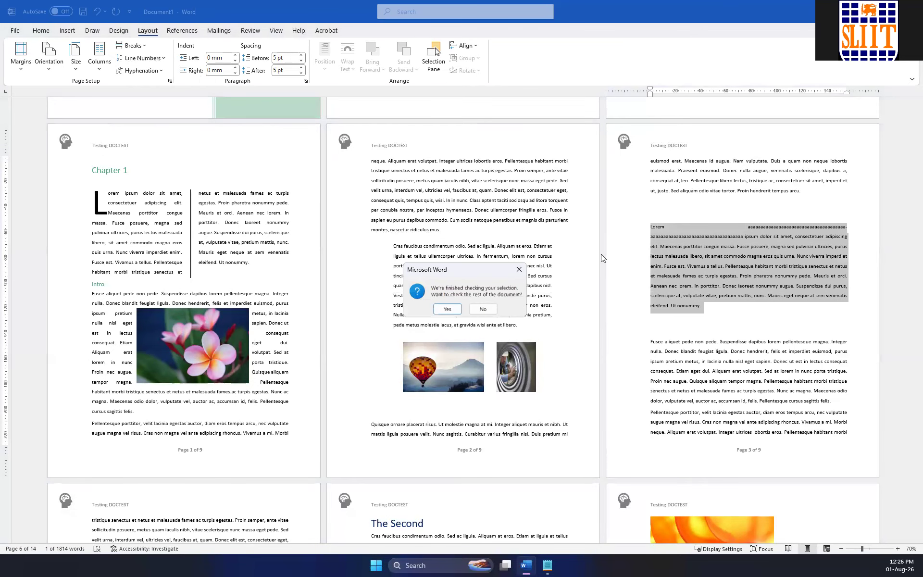
left_click(455, 307)
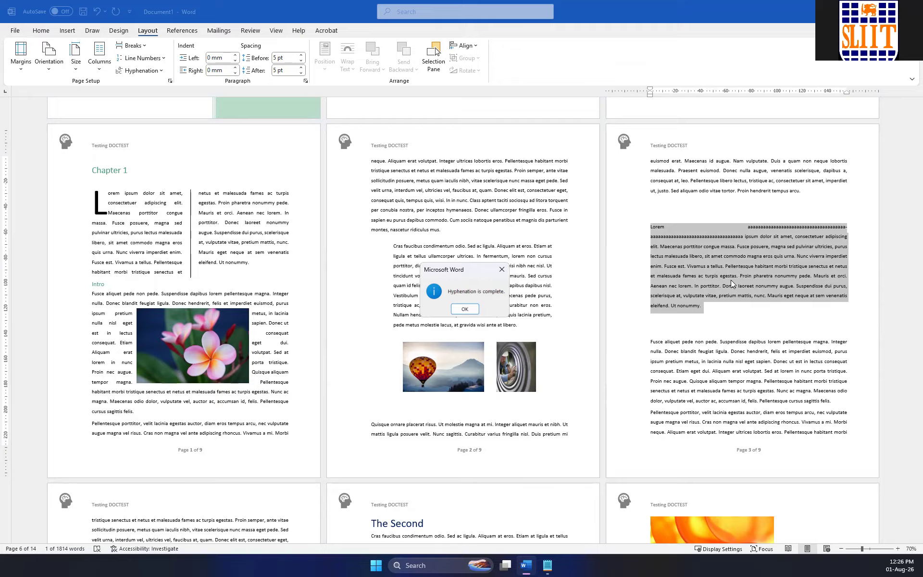
key("Return")
Run manual hyphenation on the split "a" string once more, declining to check the rest of the document.
left_click(745, 236)
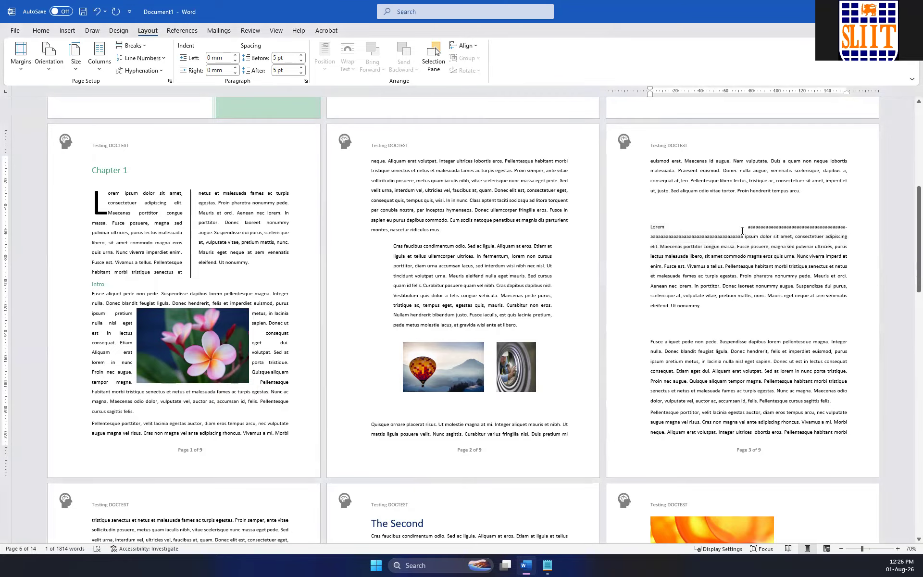
left_click_drag(745, 234, 690, 231)
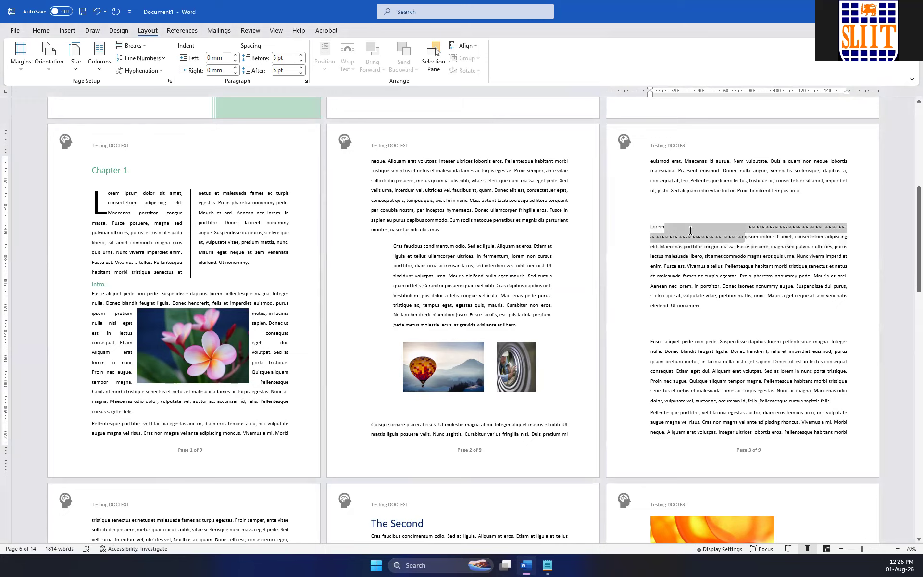
left_click(143, 70)
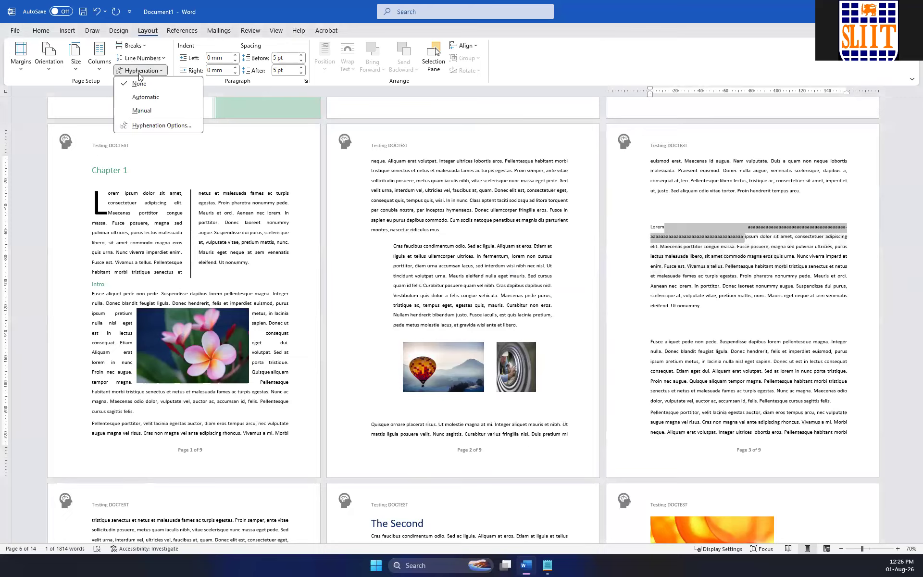
left_click(149, 110)
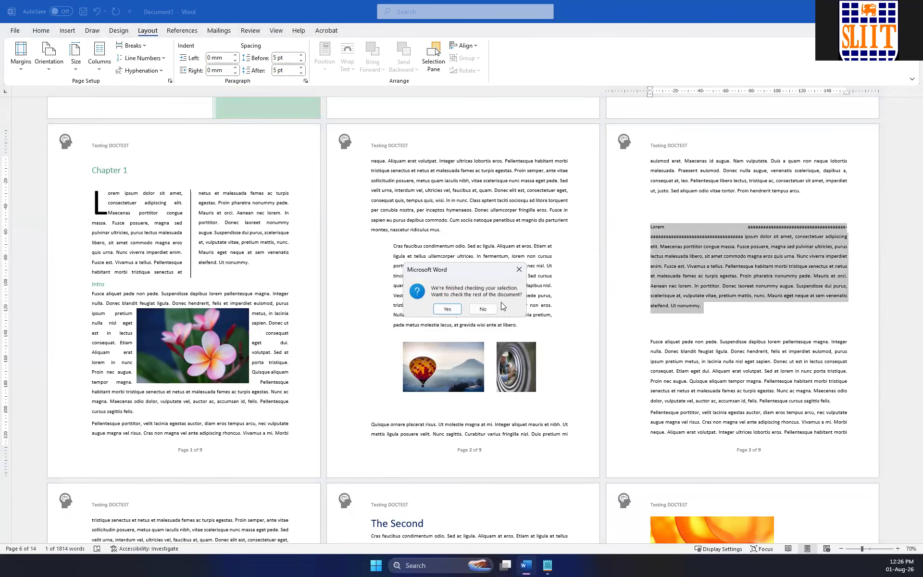
left_click(483, 309)
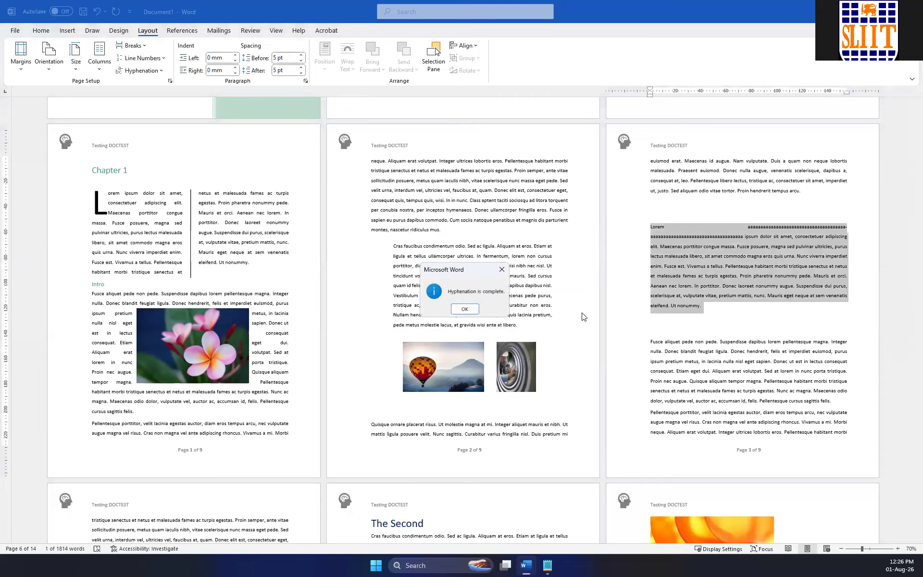
left_click(735, 229)
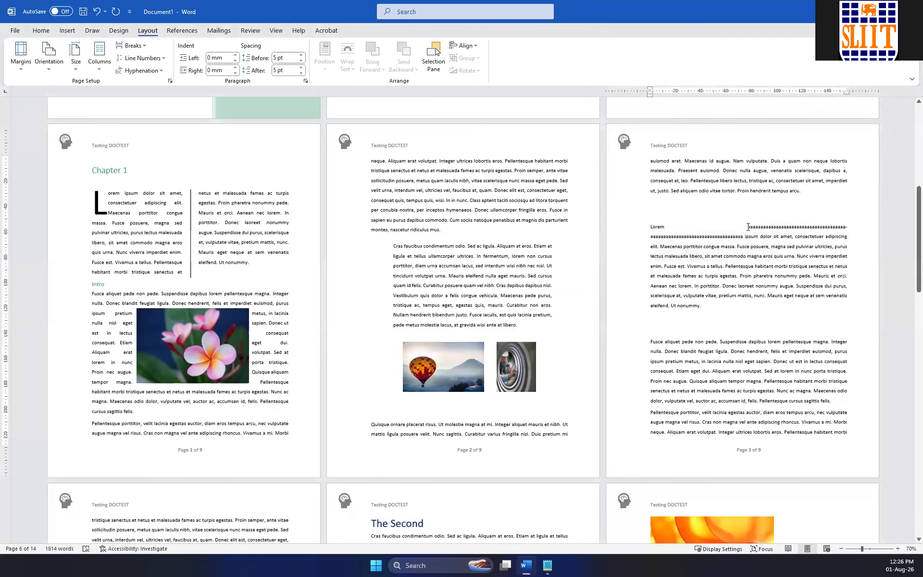
Undo the hyphenation of the "a" string and hyphenate it manually again at a different break point.
key("ctrl+z")
key("ctrl+z")
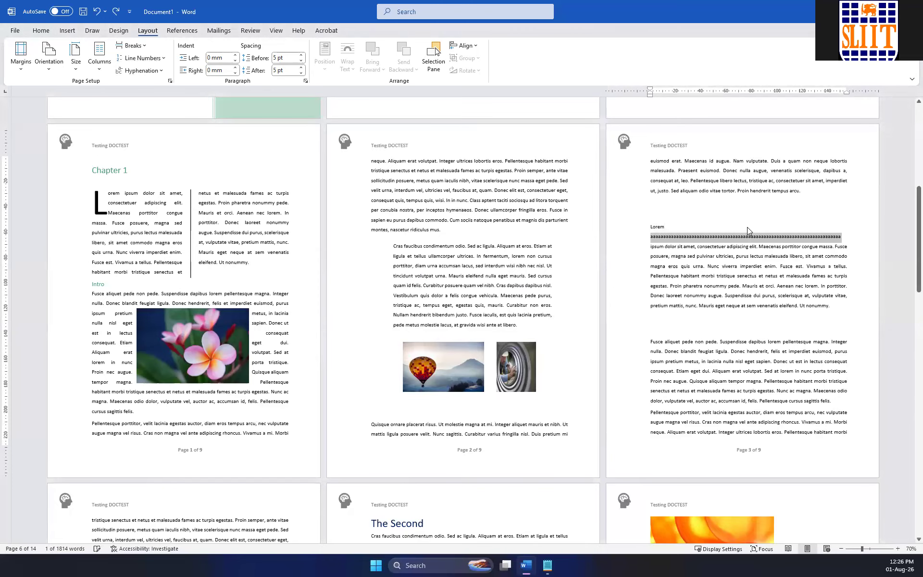
left_click(140, 71)
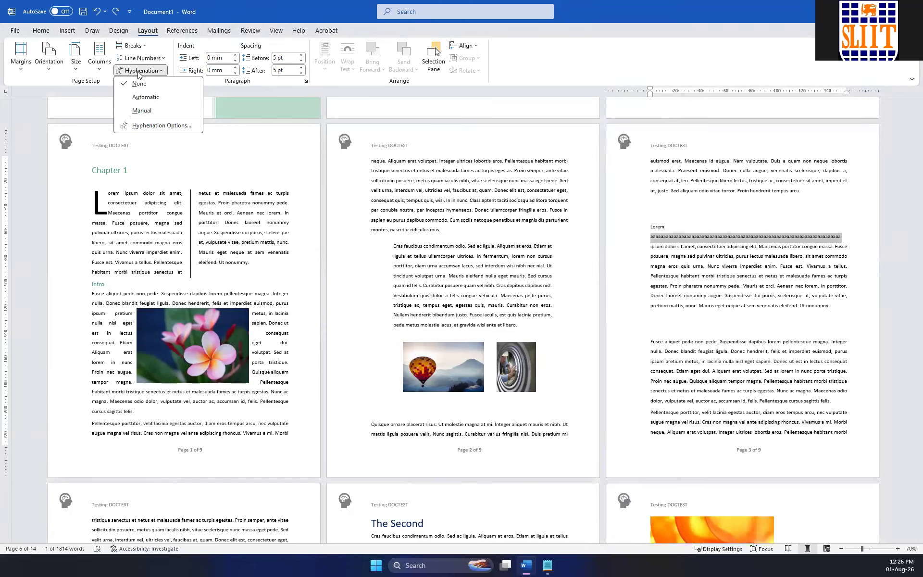
left_click(142, 111)
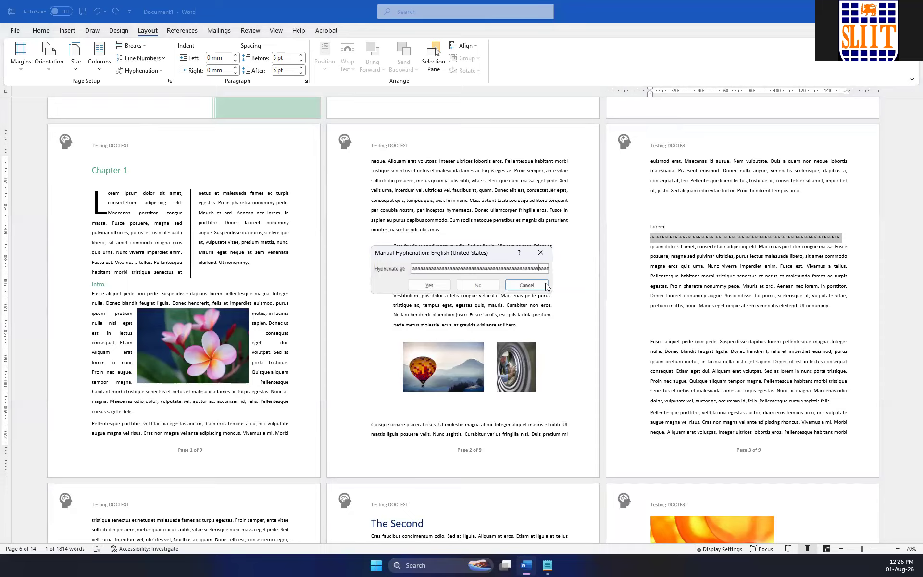
left_click(429, 285)
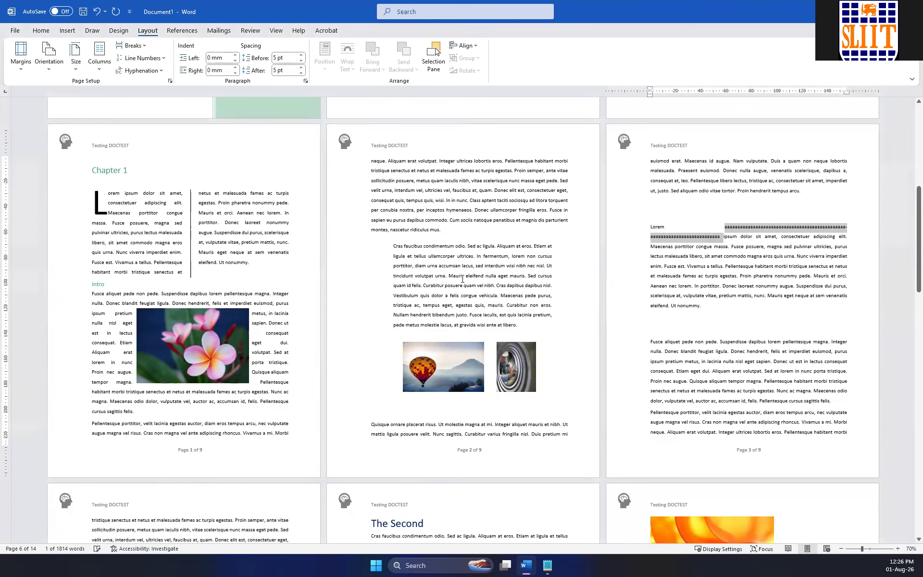
left_click(716, 235)
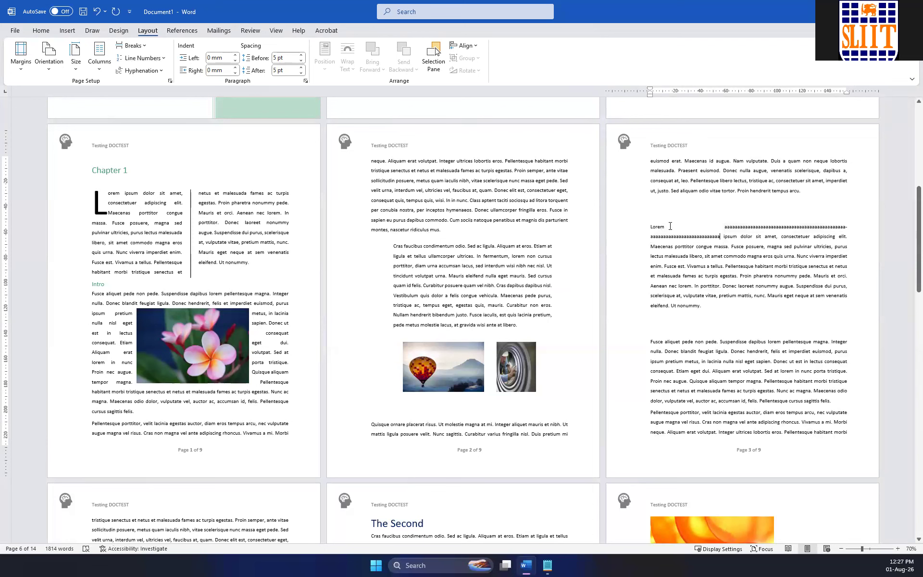
Examine up close the line-end hyphen that splits the "a" string in the Lorem ipsum paragraph.
left_click_drag(736, 276, 650, 229)
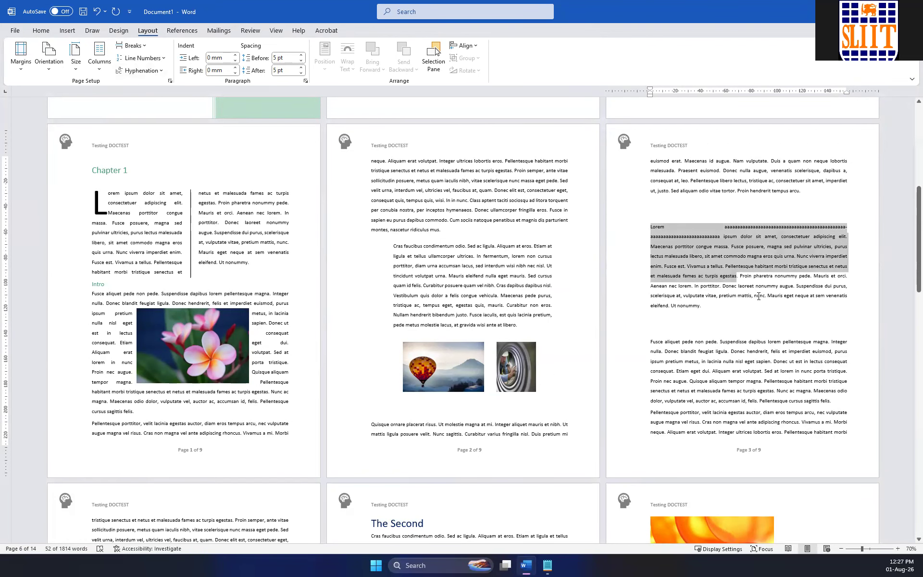
scroll(758, 296, "up", 13, "ctrl")
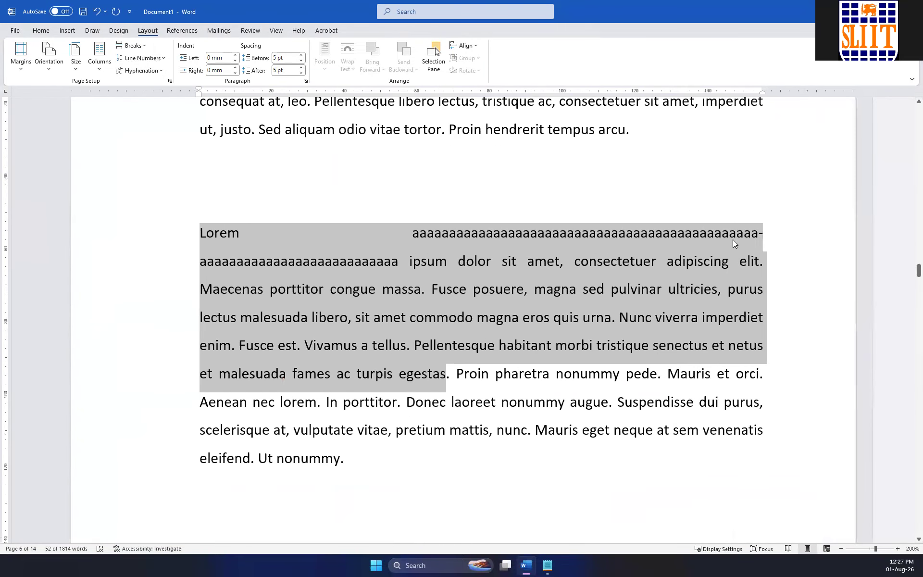
left_click(735, 238)
left_click(760, 234)
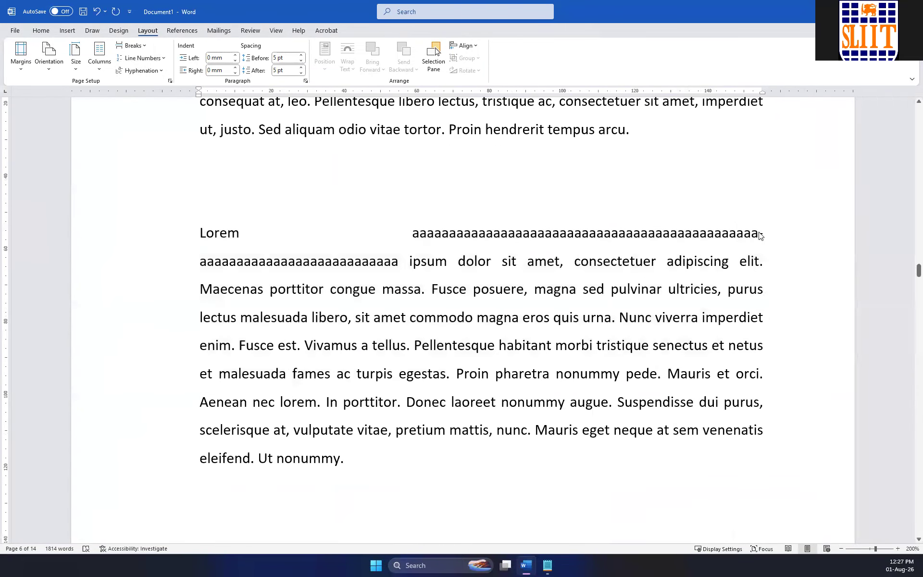
double_click(412, 234)
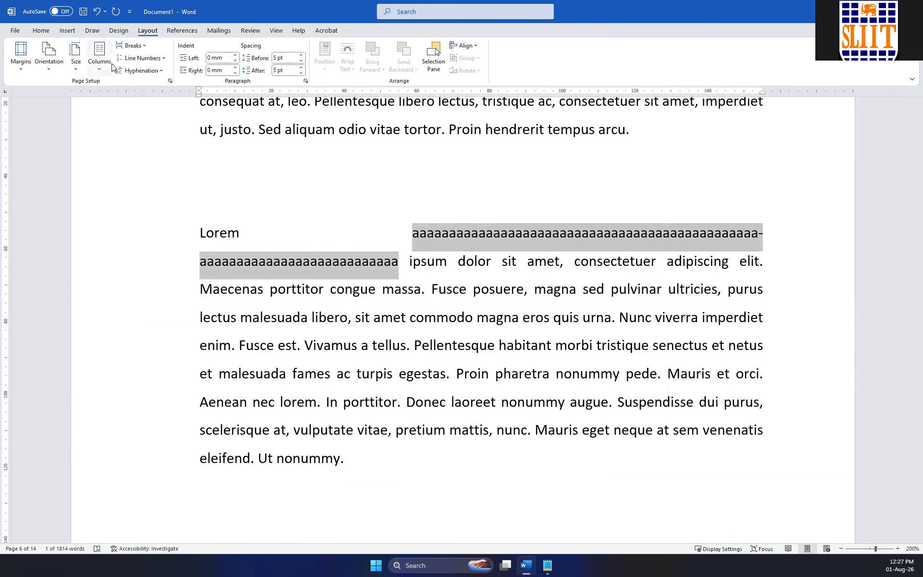
Review the Hyphenation Options settings for the document and close them without changes.
left_click(141, 71)
left_click(147, 72)
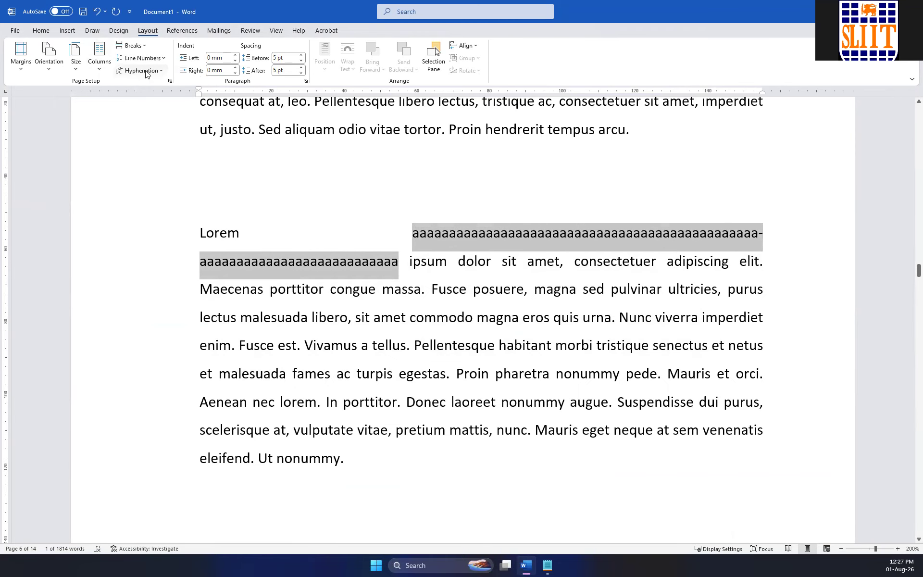
left_click(147, 72)
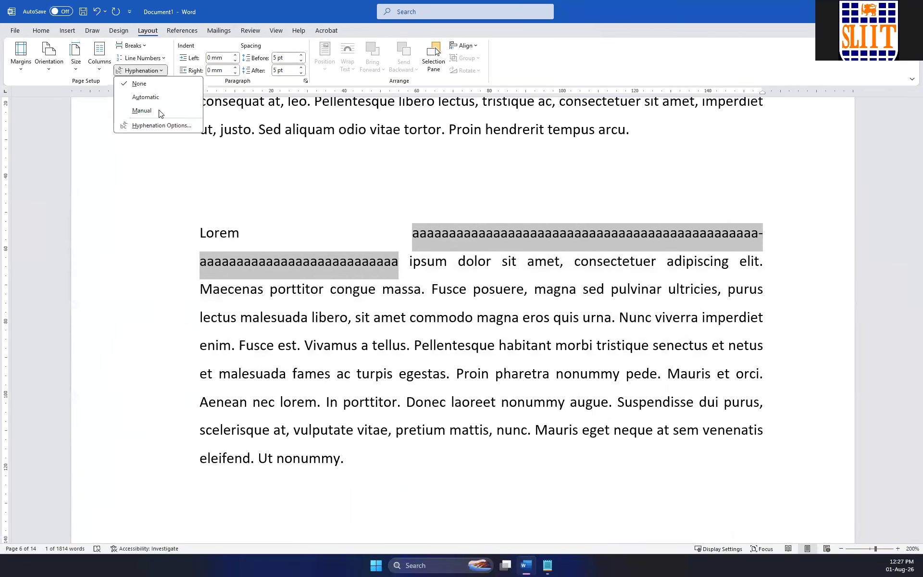
left_click(164, 125)
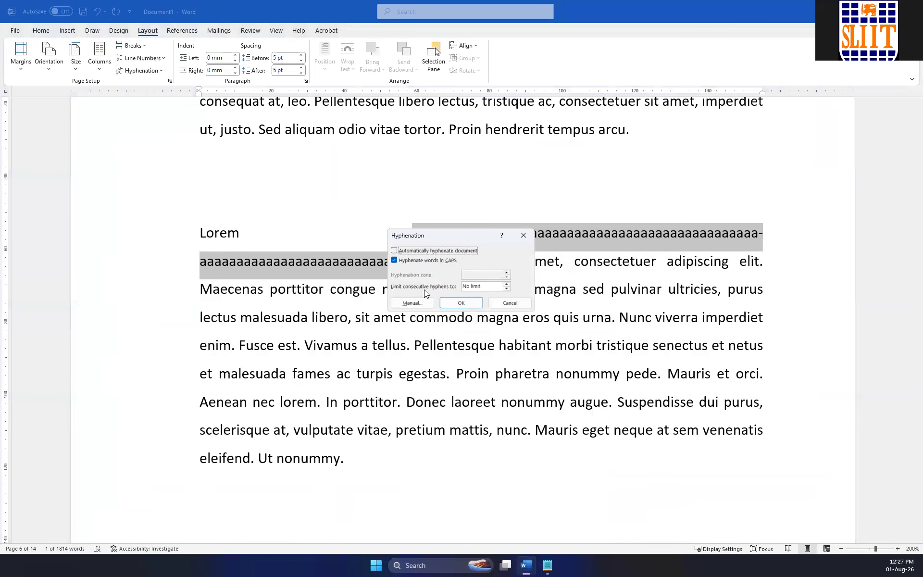
left_click(523, 235)
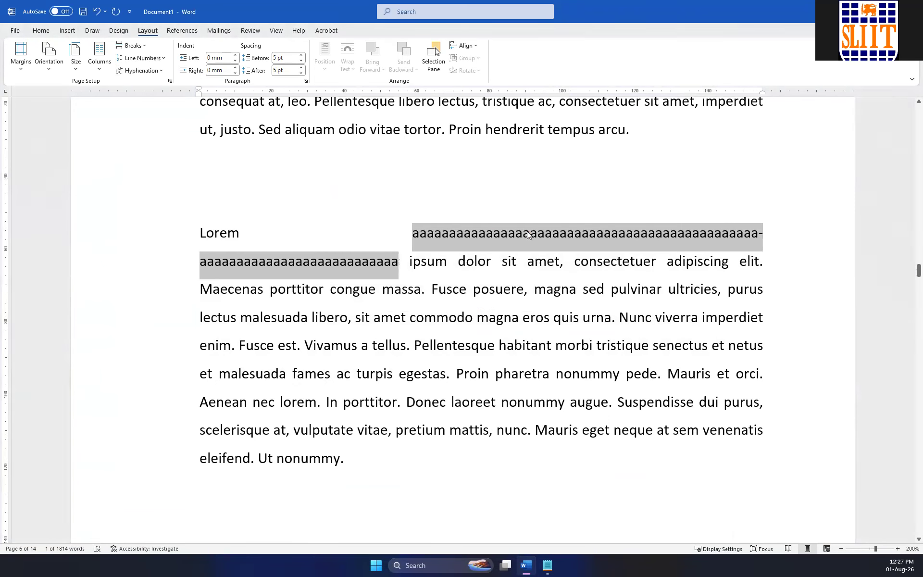
Undo the manual hyphenation and extend the "a" string with about 50 letters "s" before "ipsum".
left_click(459, 270)
key("ctrl+z")
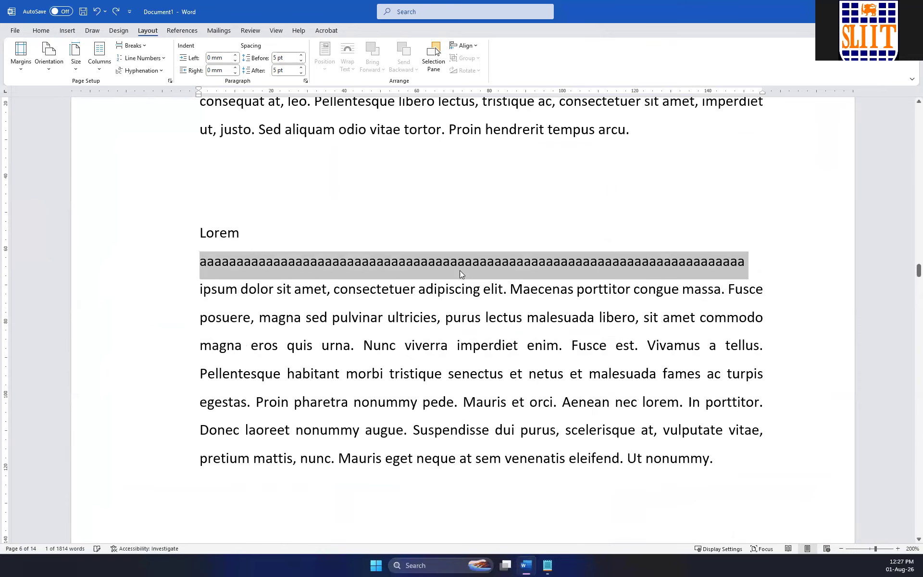
left_click(744, 263)
type("ssssssssssssssssssssssssssssssssssssssssssssssssss ipsum dolor sit amet, consectetuer")
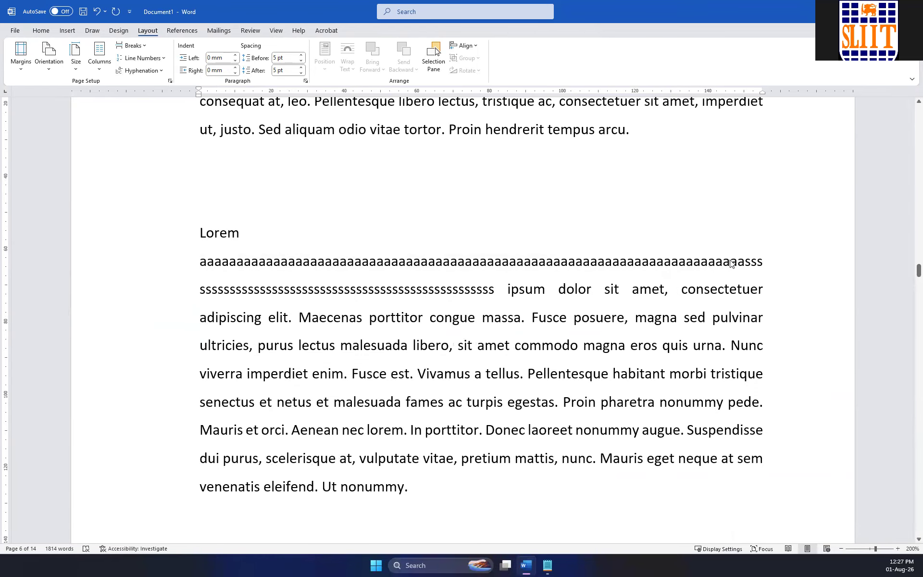
key("BackSpace")
key("BackSpace")
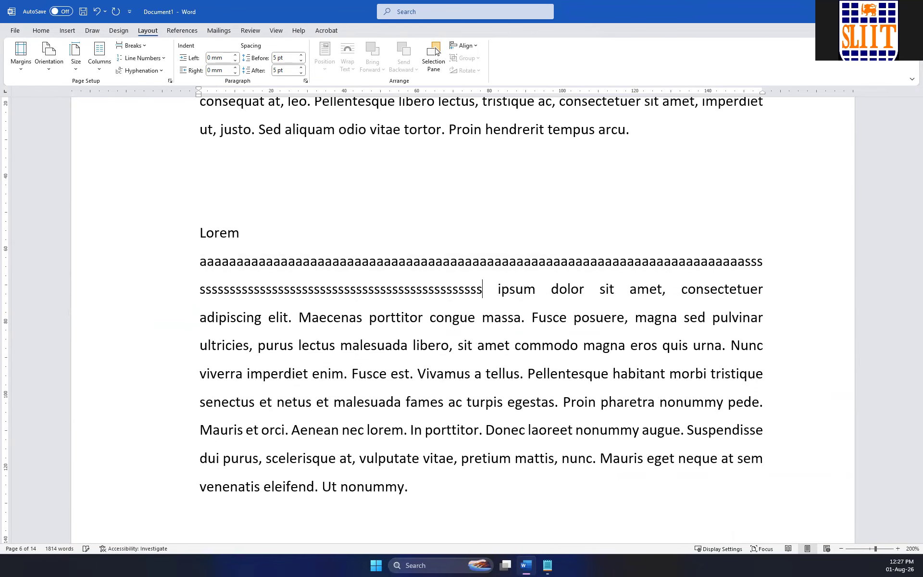
Delete three leading "a" characters from the long string, keeping it separated from "Lorem" by a space.
left_click(254, 236)
key("Delete")
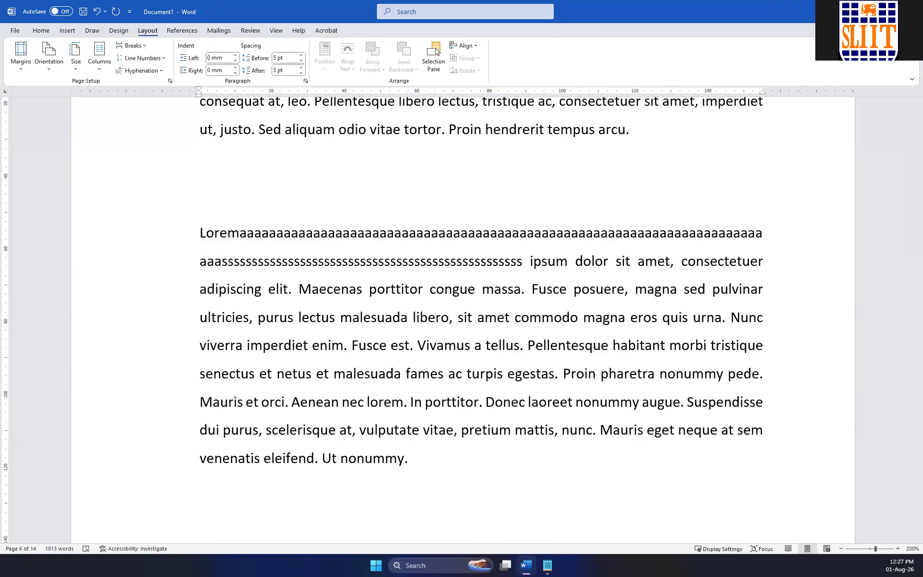
key("Delete")
key("Delete")
key("Delete")
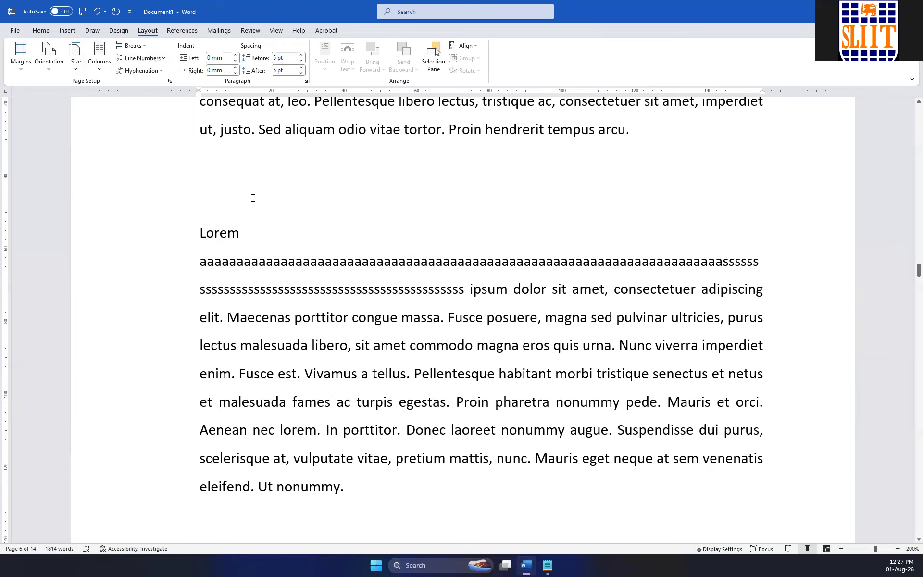
Manually hyphenate the long "a" and "s" string after "Lorem" at a point within its run of "a" letters.
left_click_drag(199, 263, 465, 299)
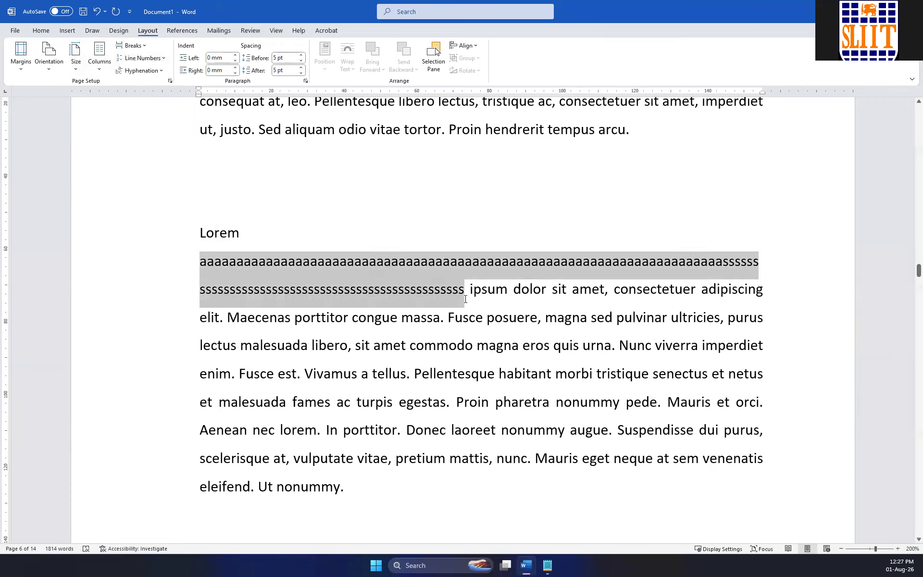
left_click(144, 71)
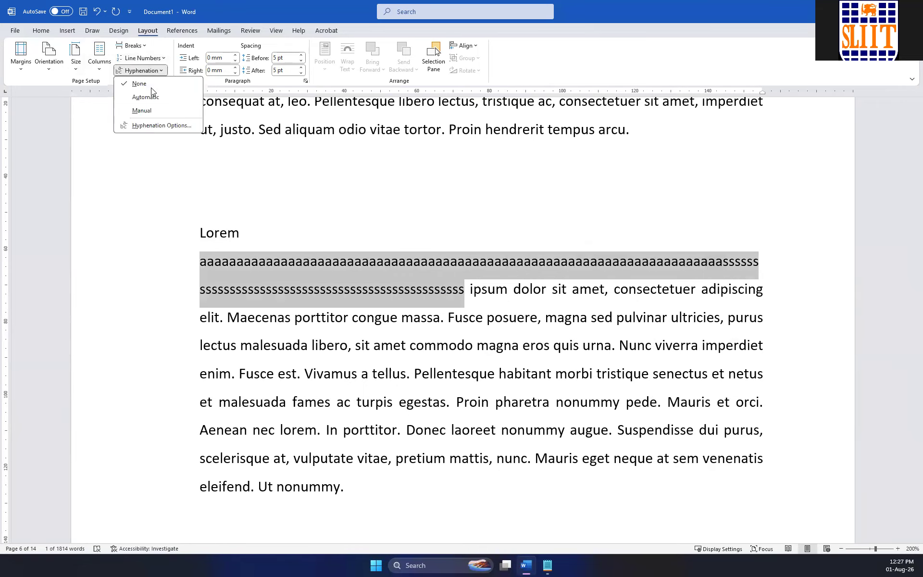
left_click(144, 111)
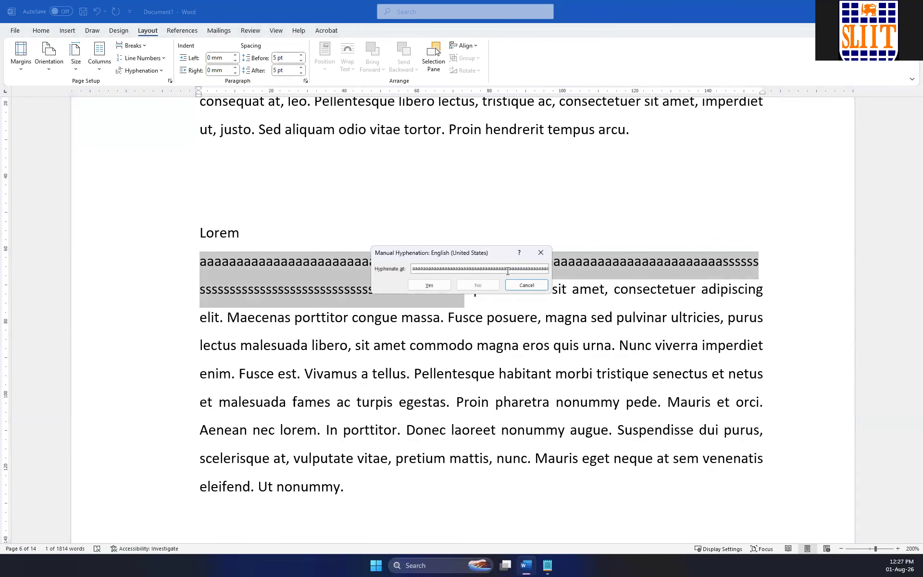
left_click(507, 271)
left_click_drag(463, 254, 485, 196)
key("Left")
key("Left")
key("Left")
key("Left")
key("Left")
key("Left")
key("Left")
key("Left")
key("Left")
key("Left")
key("Left")
key("Left")
key("Left")
key("Left")
key("Left")
key("Left")
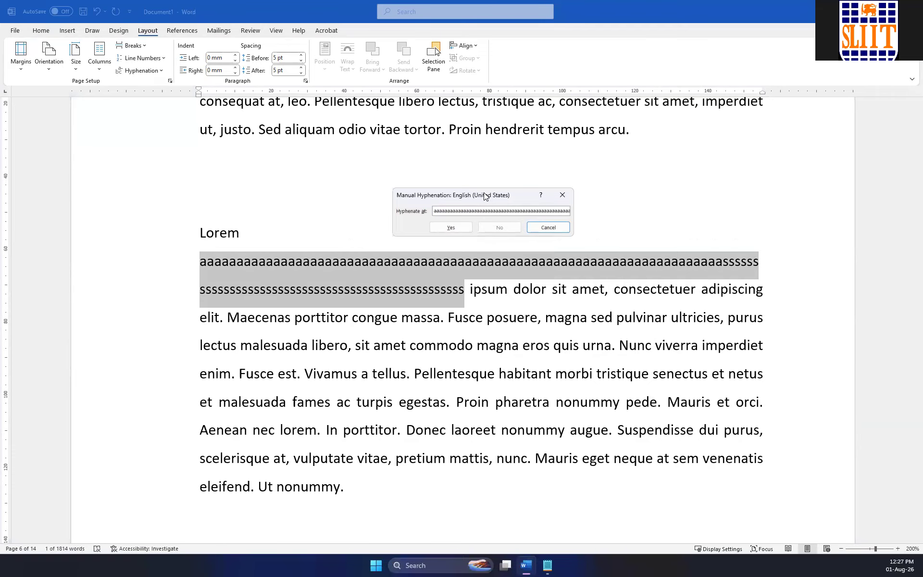
left_click(462, 228)
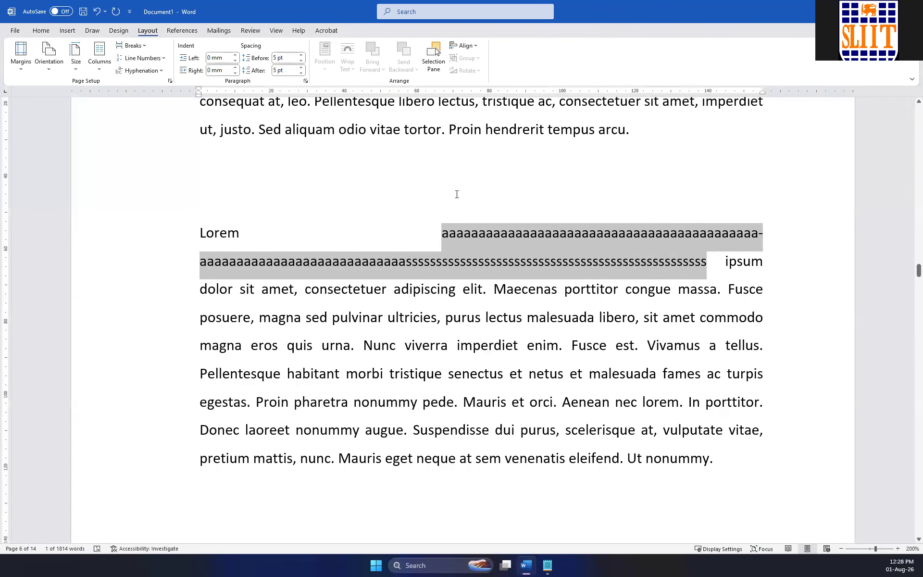
Undo the manual hyphenation and the edit that separated the long string from "Lorem".
left_click(760, 237)
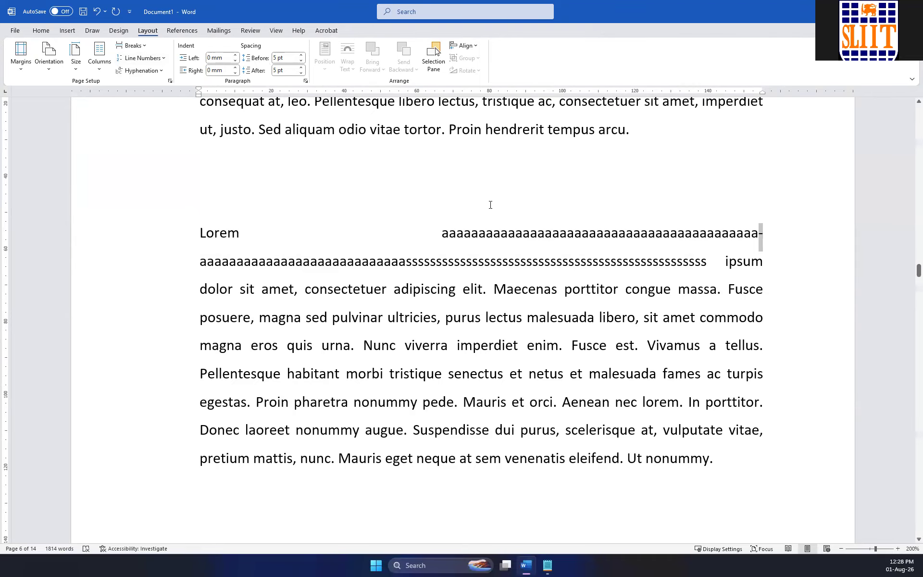
left_click(511, 241)
key("ctrl+z")
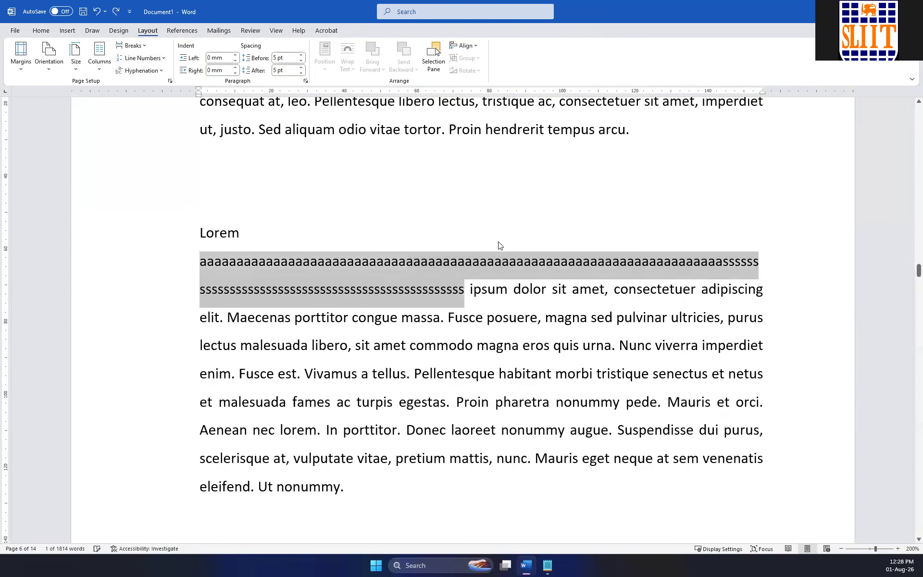
key("ctrl+z")
left_click(502, 261)
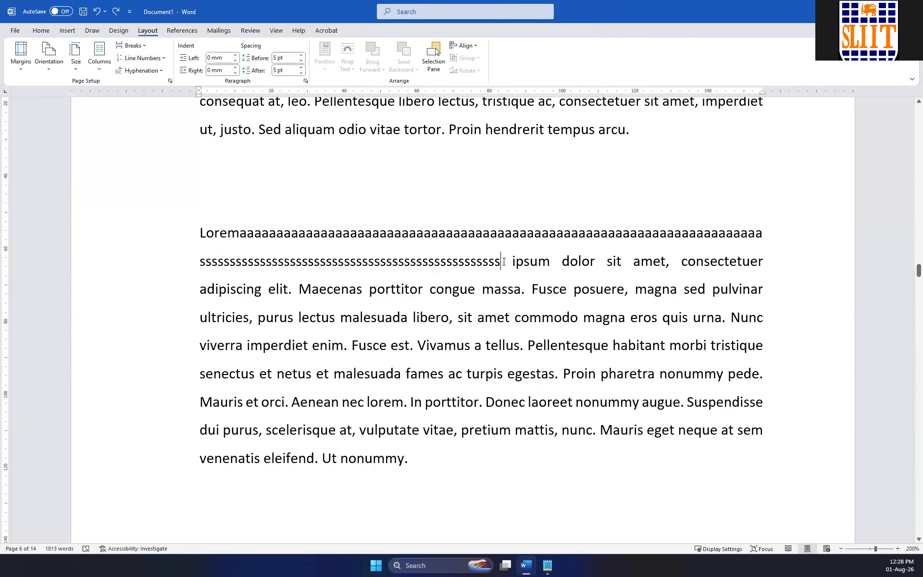
Split the long string within its "a" run and try to manually hyphenate the second part near its first "s" letters.
left_click(528, 232)
left_click_drag(745, 261, 200, 262)
left_click(138, 71)
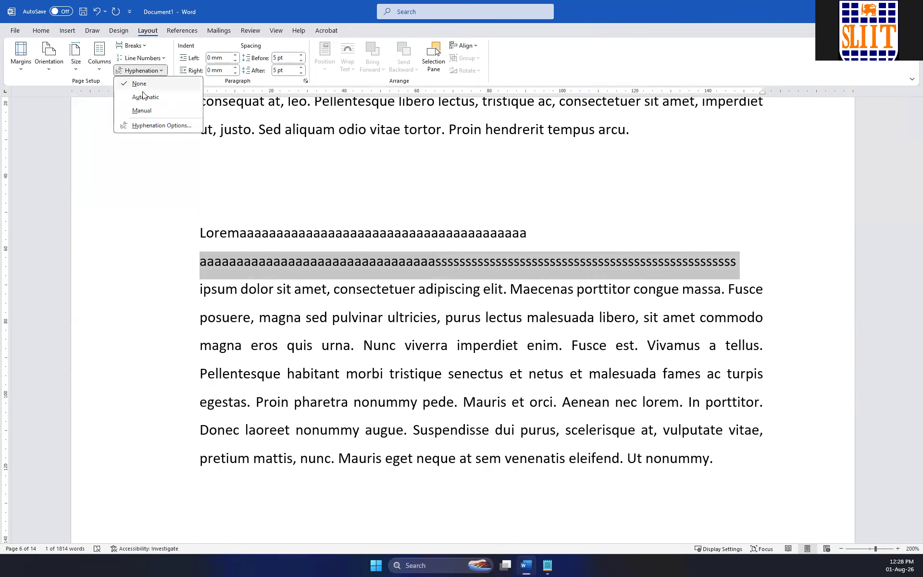
left_click(139, 110)
left_click(523, 212)
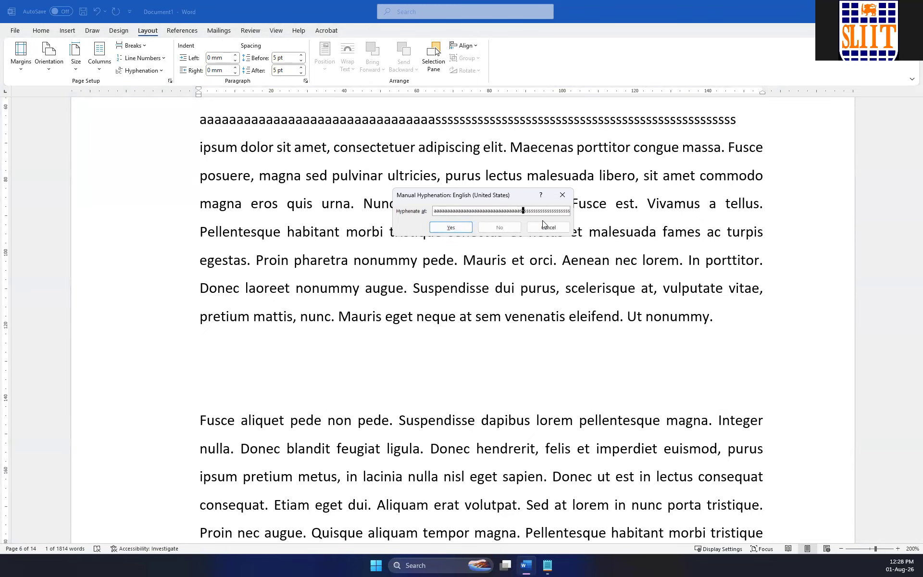
left_click(452, 226)
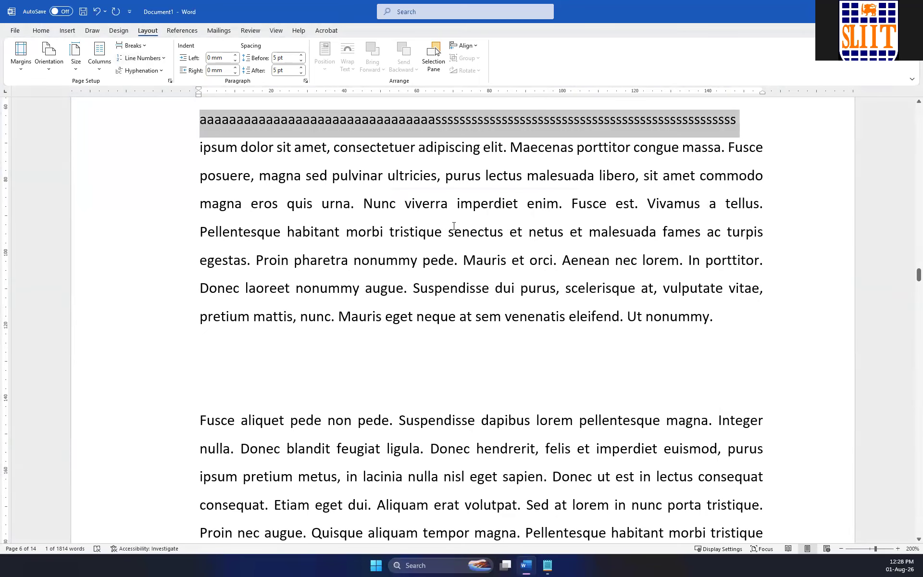
left_click(142, 71)
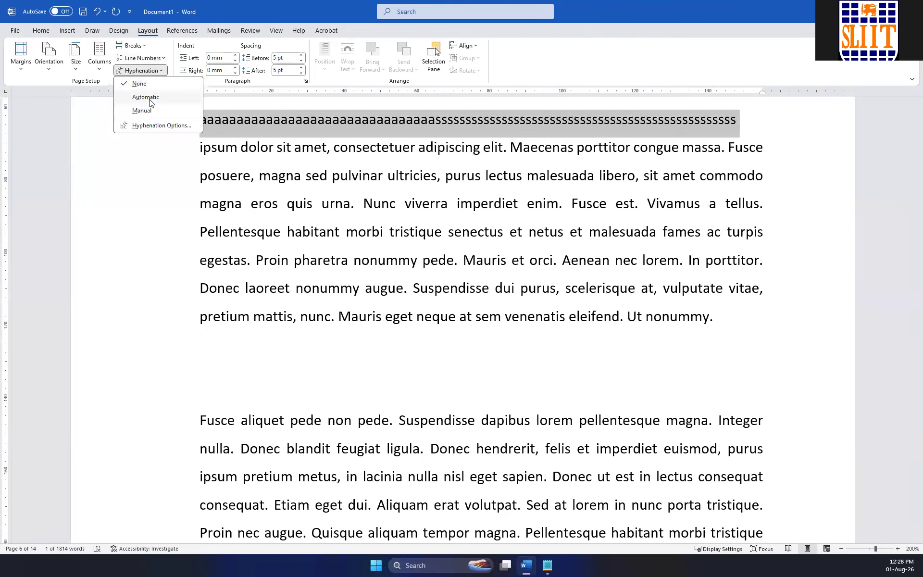
left_click(147, 111)
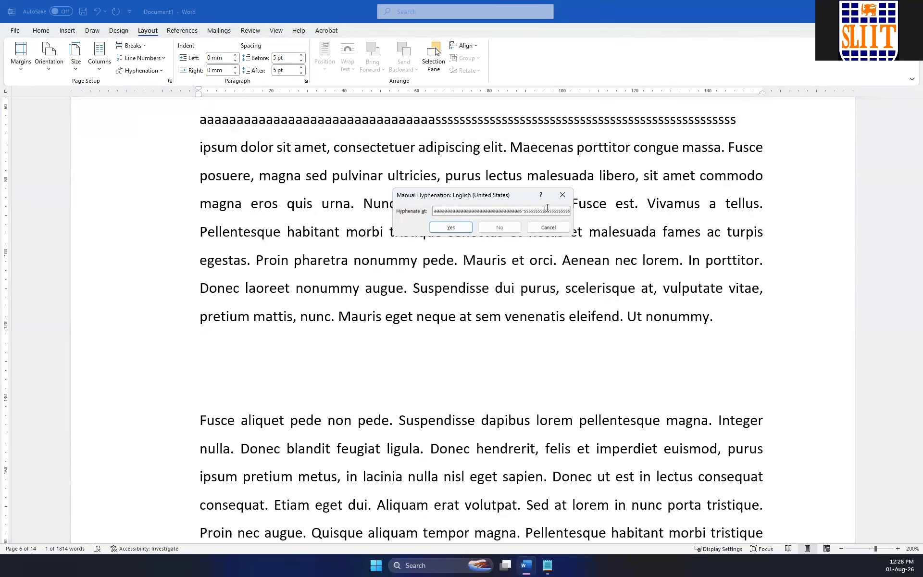
left_click(466, 227)
Undo the latest hyphenation attempts and the split, rejoining the long string.
scroll(476, 226, "up", 4)
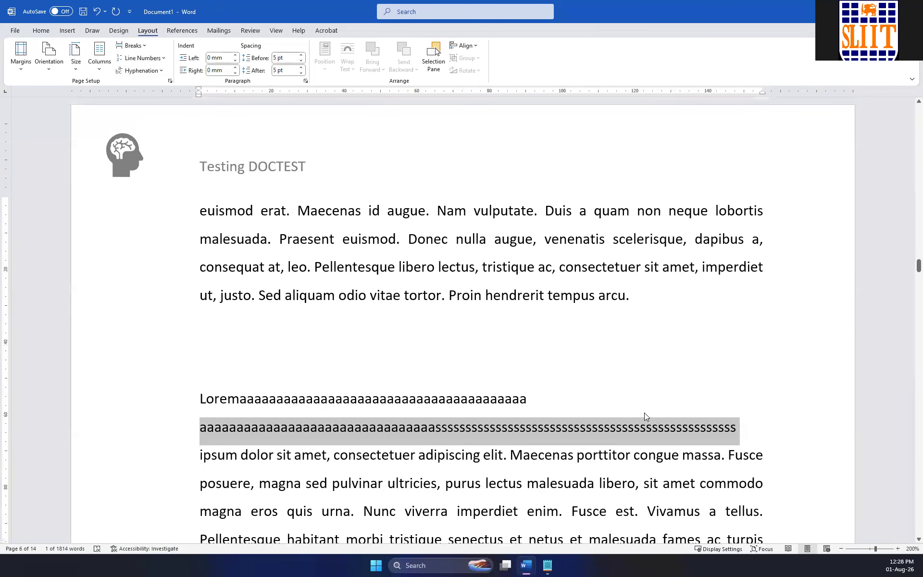
key("ctrl+z")
key("ctrl+z")
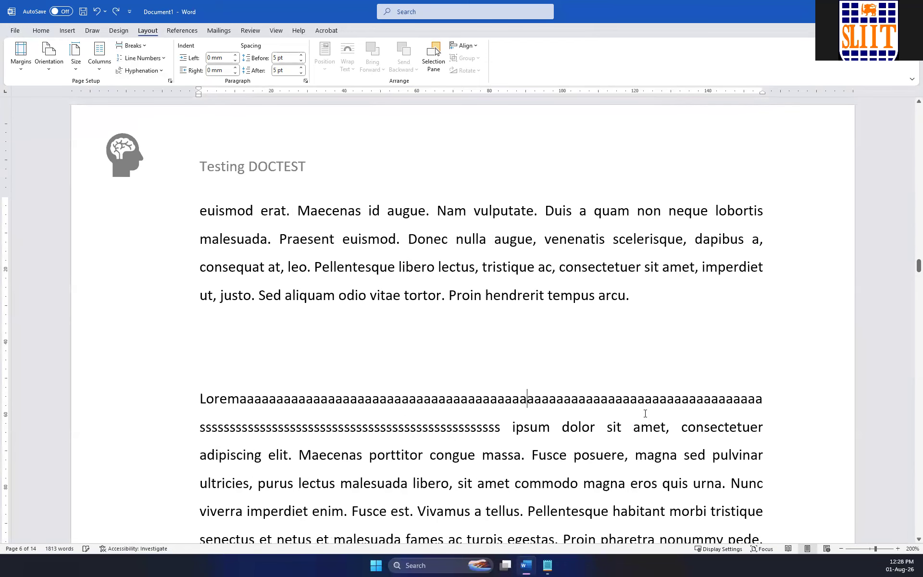
scroll(378, 265, "down", 10)
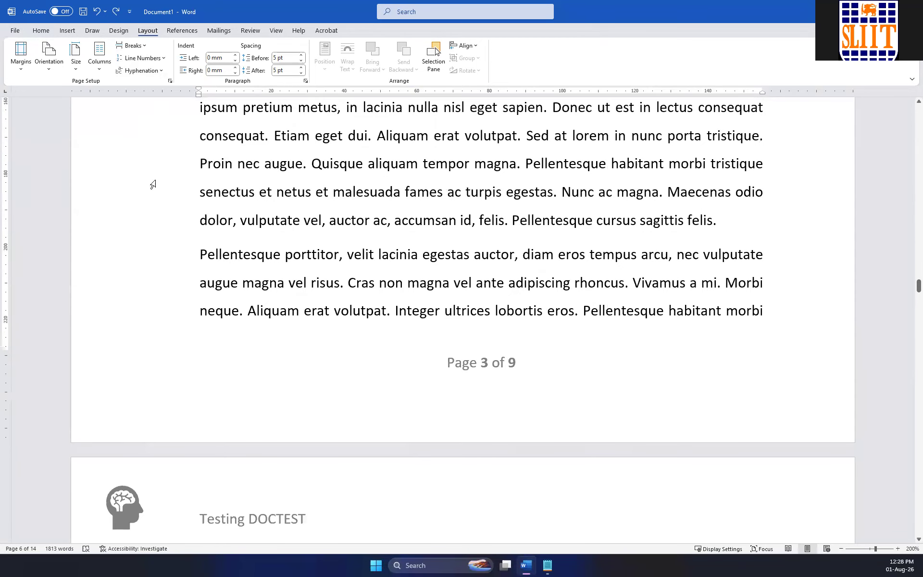
scroll(151, 186, "up", 5)
scroll(179, 198, "up", 10)
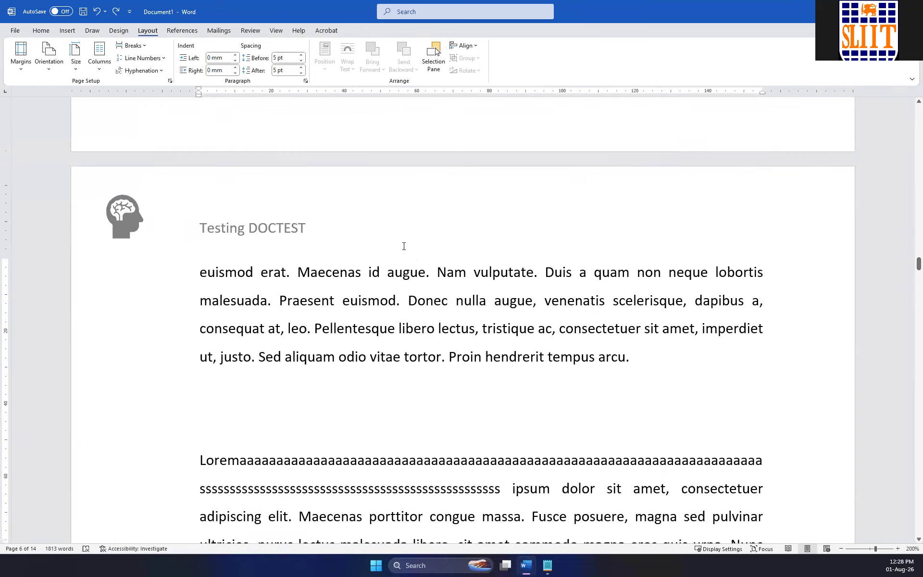
left_click(182, 31)
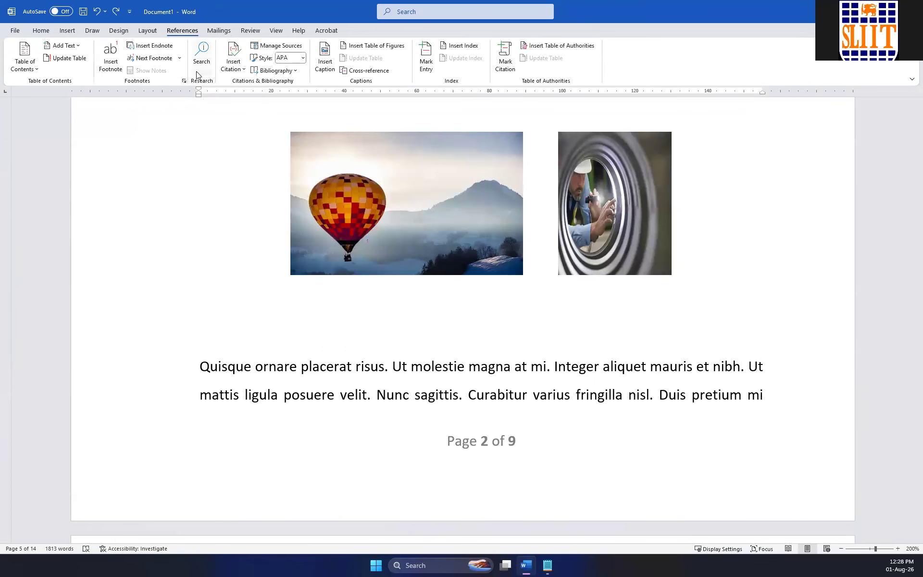
scroll(332, 243, "up", 3)
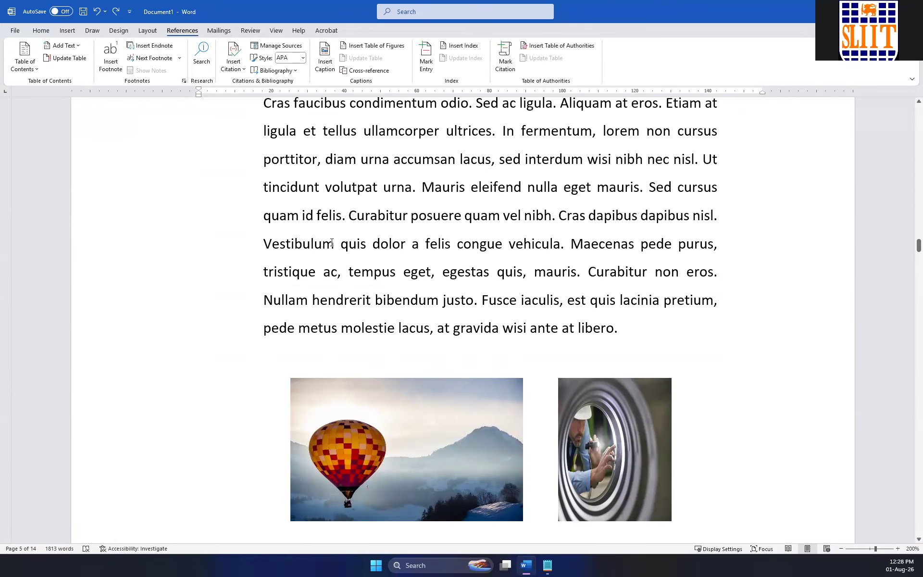
left_click(218, 30)
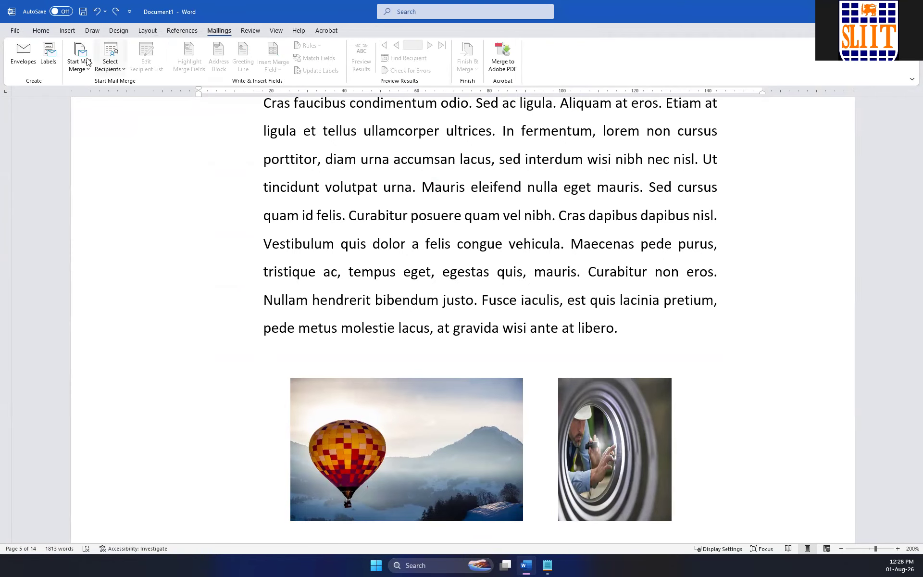
left_click(248, 31)
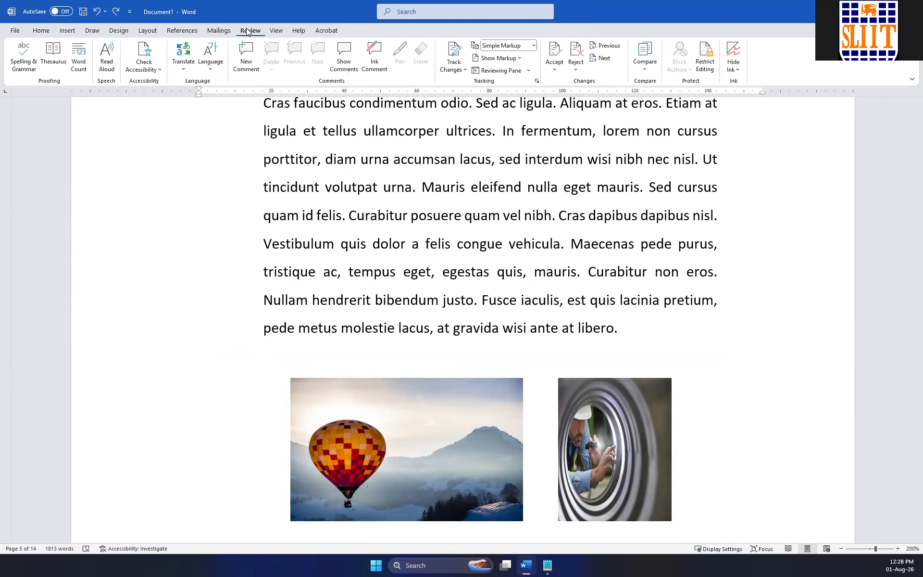
left_click(181, 31)
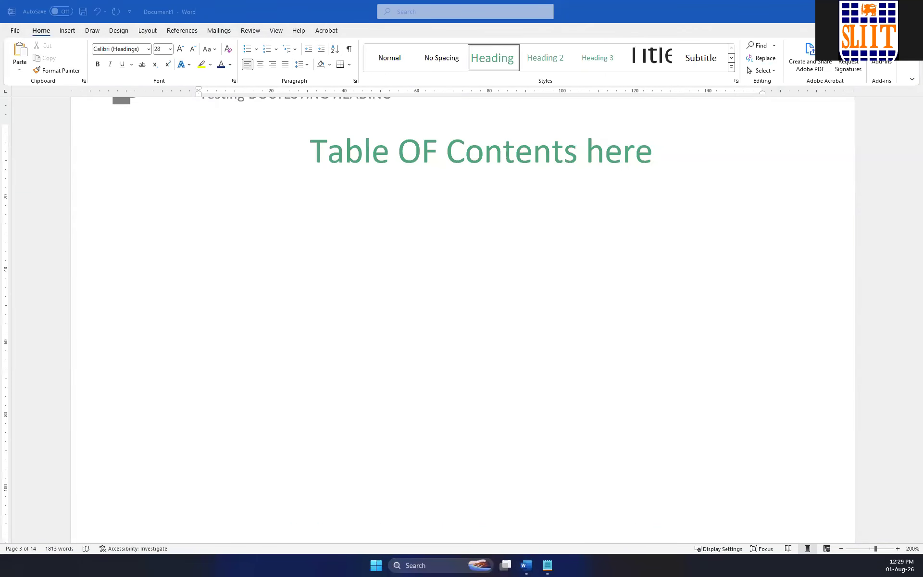
Display the report as multiple pages at 60% zoom and turn on the Navigation Pane.
scroll(497, 273, "down", 5)
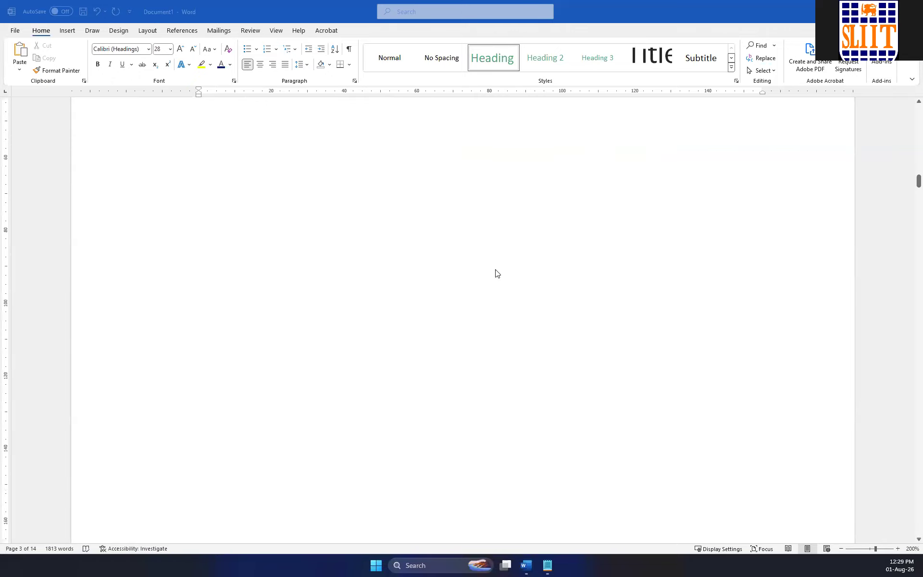
scroll(497, 273, "down", 13)
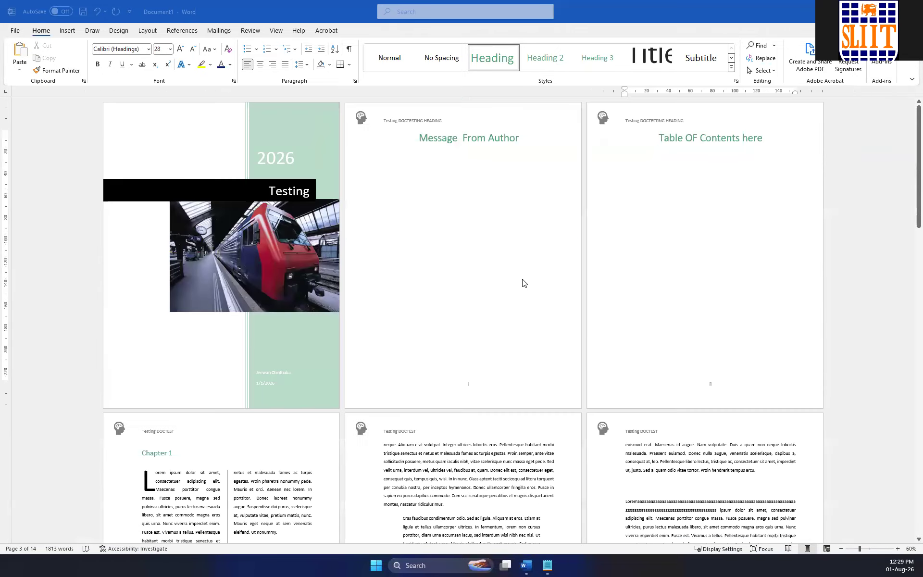
scroll(417, 263, "down", 4)
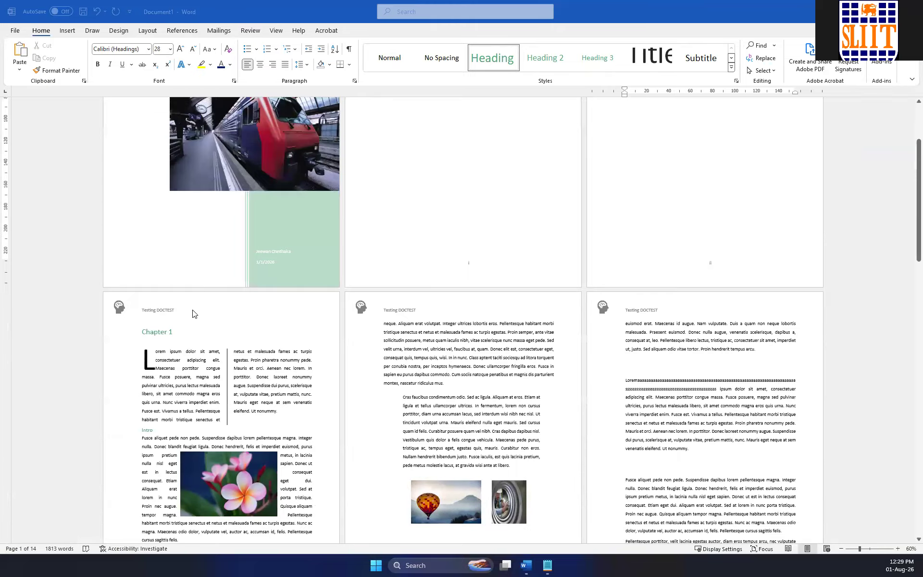
scroll(207, 312, "down", 1)
scroll(456, 365, "down", 2)
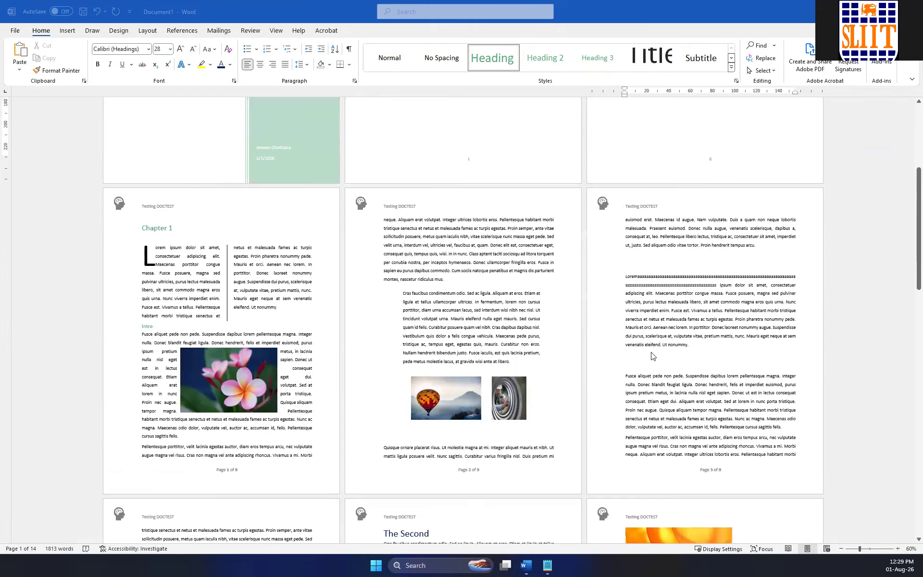
scroll(634, 359, "down", 1)
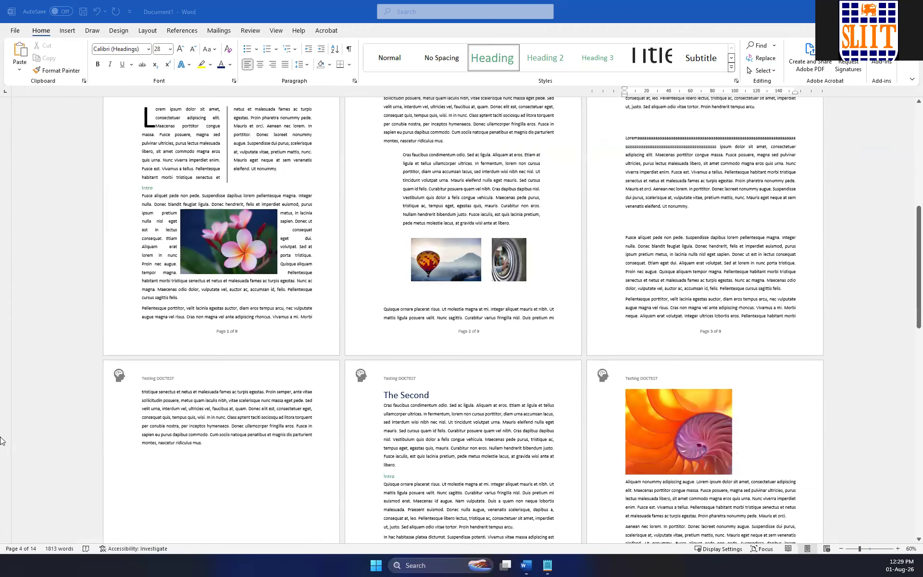
left_click(276, 32)
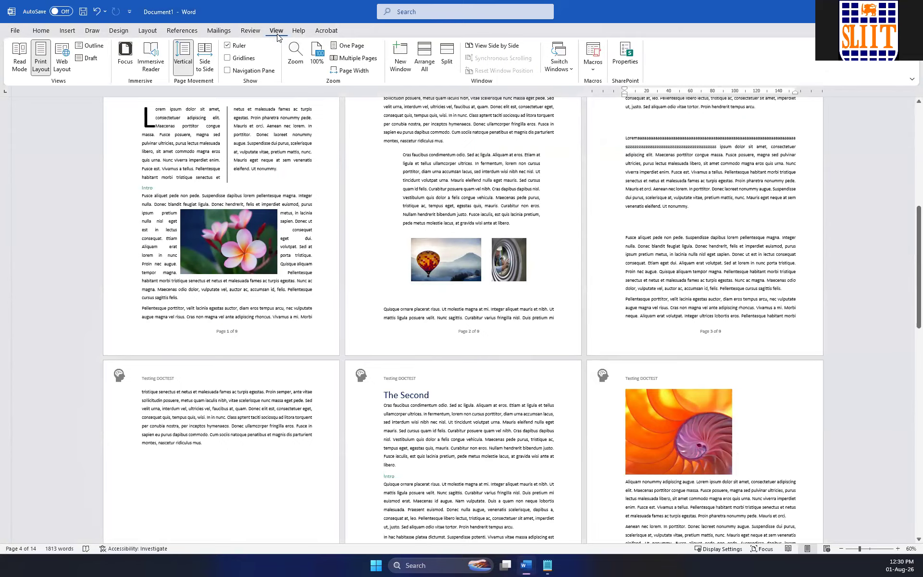
left_click(227, 70)
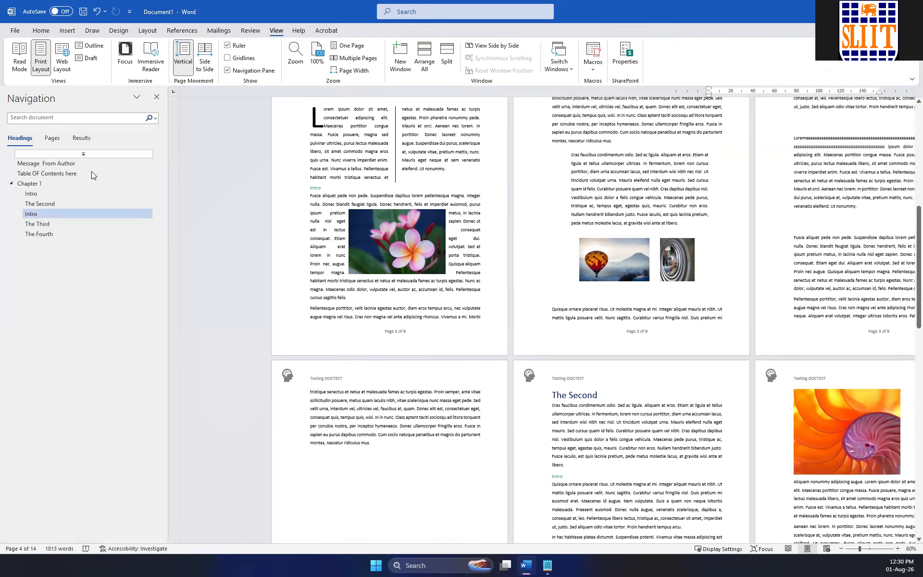
Jump between the Chapter 1, Intro, The Second, The Third and The Fourth headings to check their locations in the document.
left_click(39, 193)
left_click(45, 202)
left_click(33, 184)
left_click(35, 194)
left_click(37, 203)
left_click(36, 213)
left_click(38, 224)
left_click(40, 232)
left_click(36, 214)
left_click(33, 206)
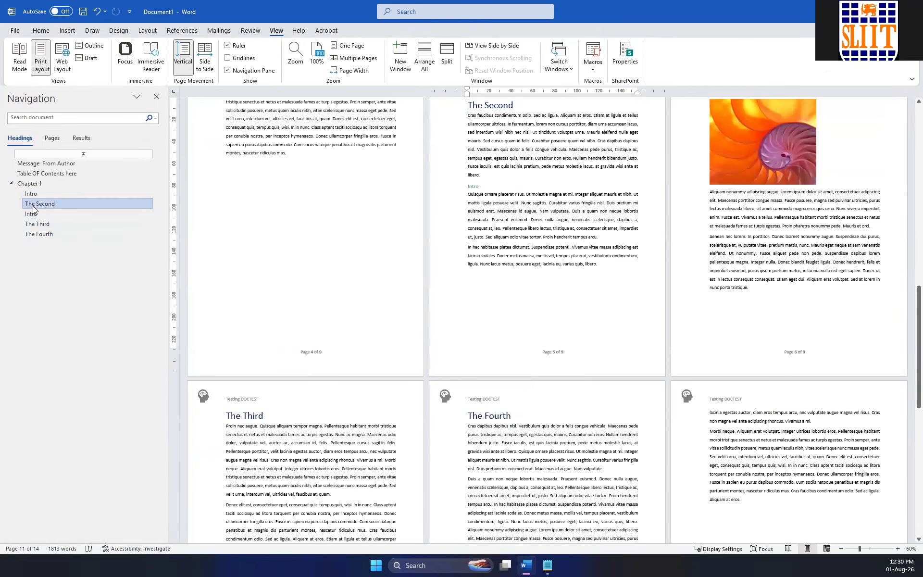
Apply the top-level Heading style to the title "The Fourth" so it sits at the same level as Chapter 1.
scroll(377, 205, "down", 3)
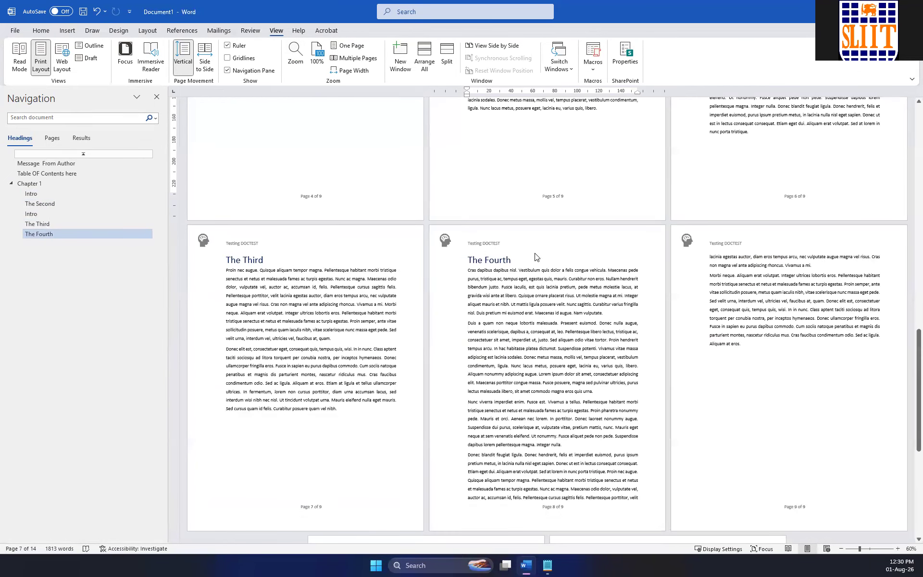
left_click(456, 259)
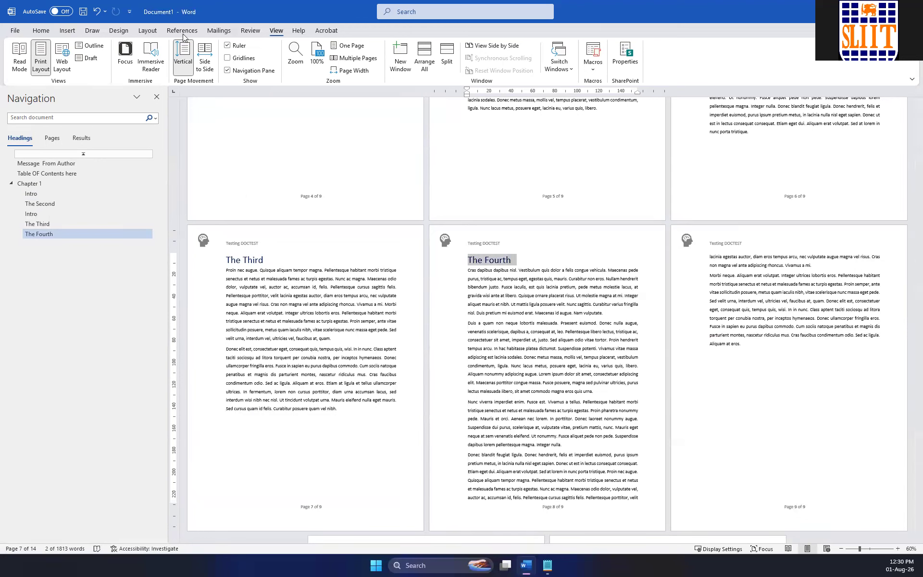
left_click(41, 31)
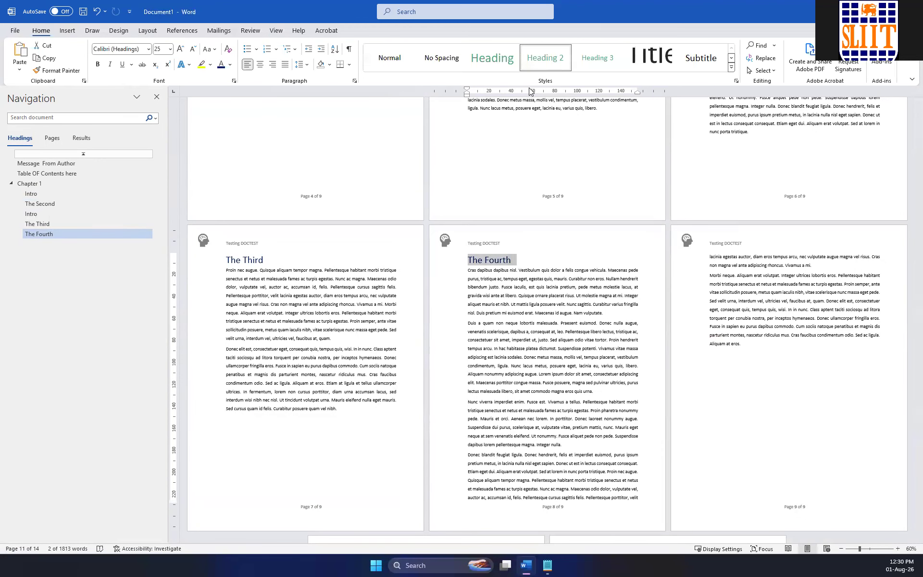
left_click(496, 62)
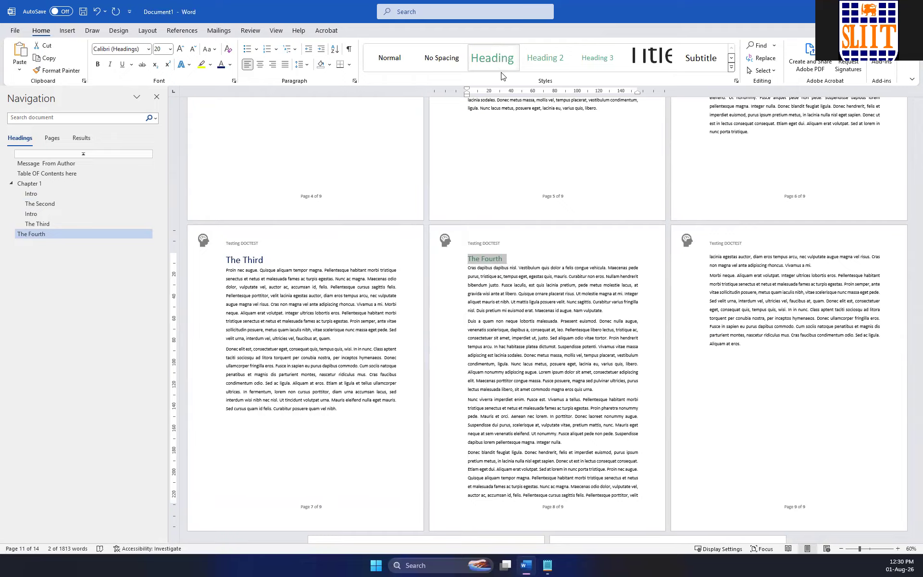
Add the line "New Head" after the second paragraph of The Fourth and apply the Heading 2 style to it.
left_click(604, 387)
key("Return")
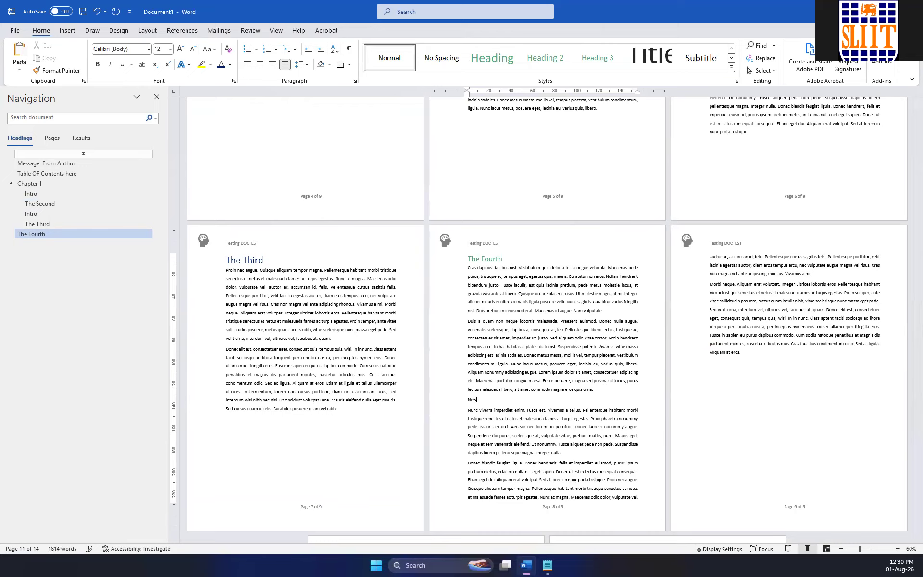
type("New Head")
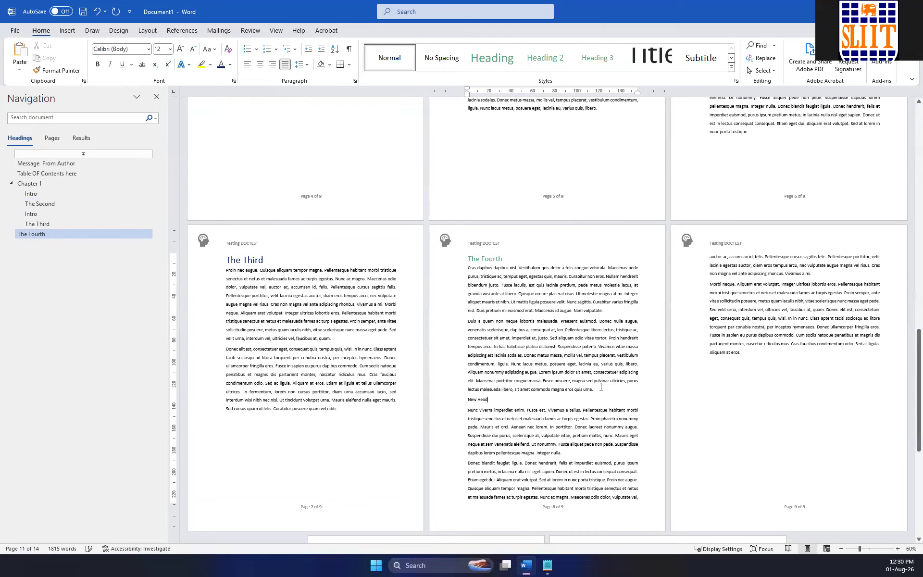
left_click_drag(489, 400, 466, 400)
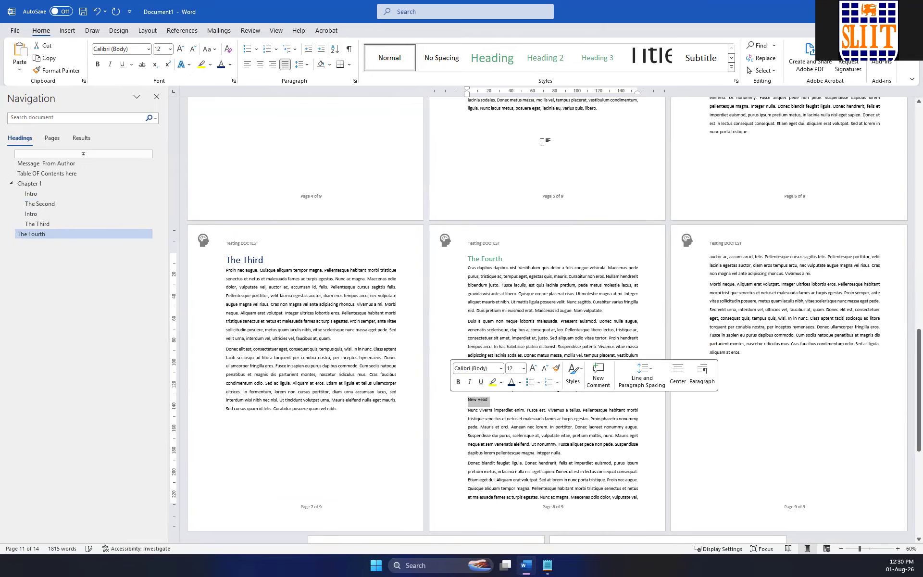
left_click(546, 57)
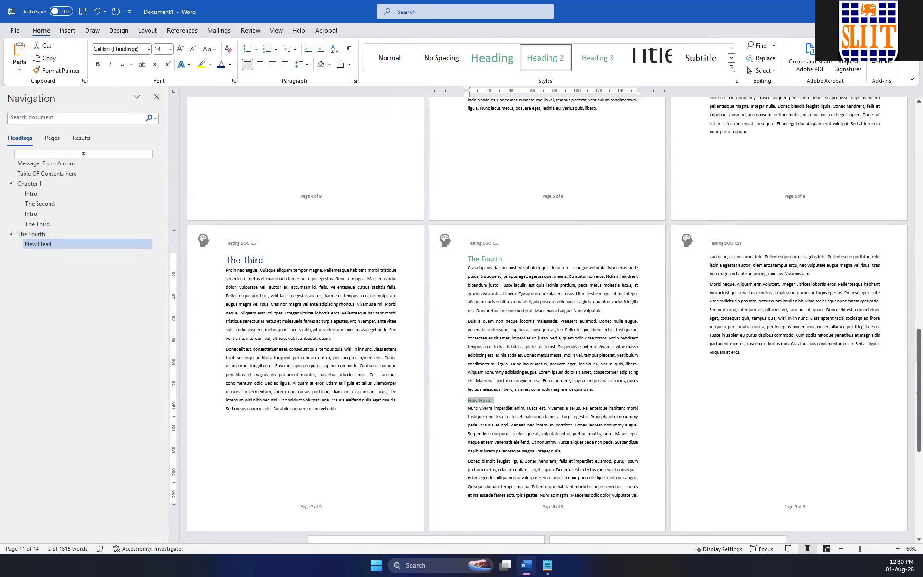
Add the line "Hello" after the first paragraph under the orange spiral picture and apply the Heading 2 style to it.
scroll(655, 302, "up", 5)
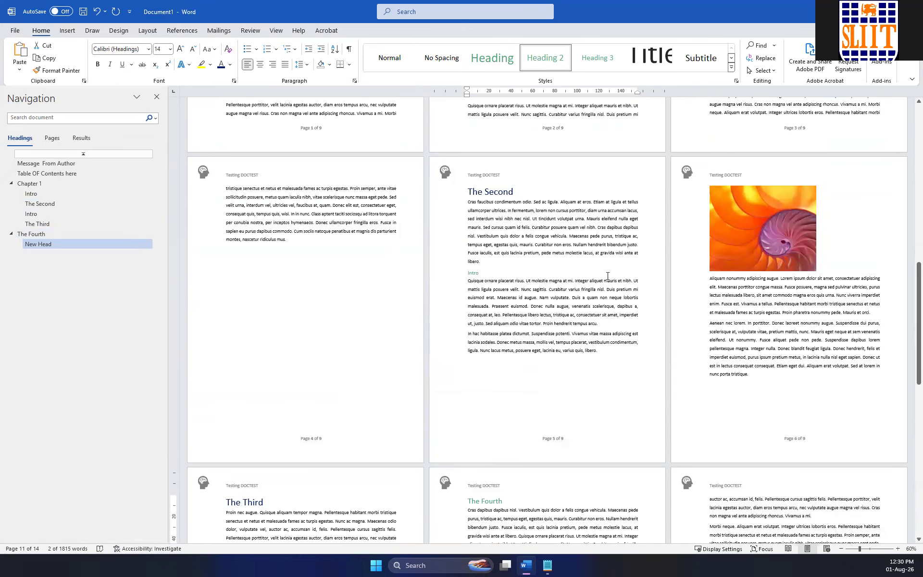
left_click(877, 312)
key("Return")
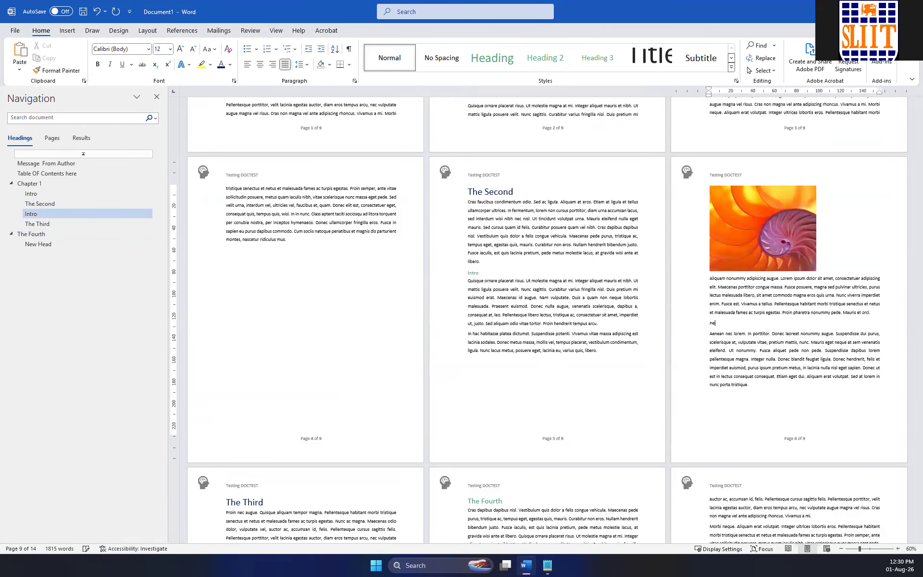
double_click(714, 322)
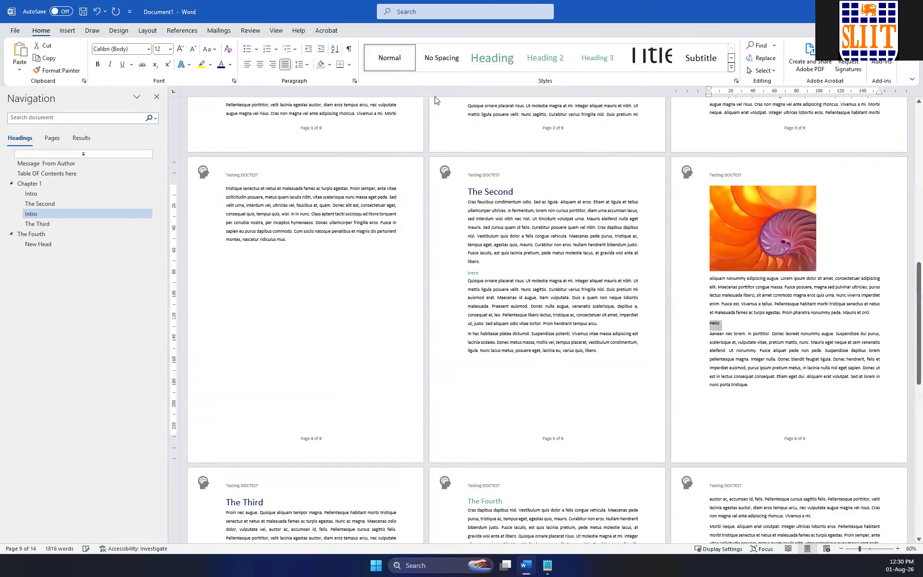
left_click(549, 59)
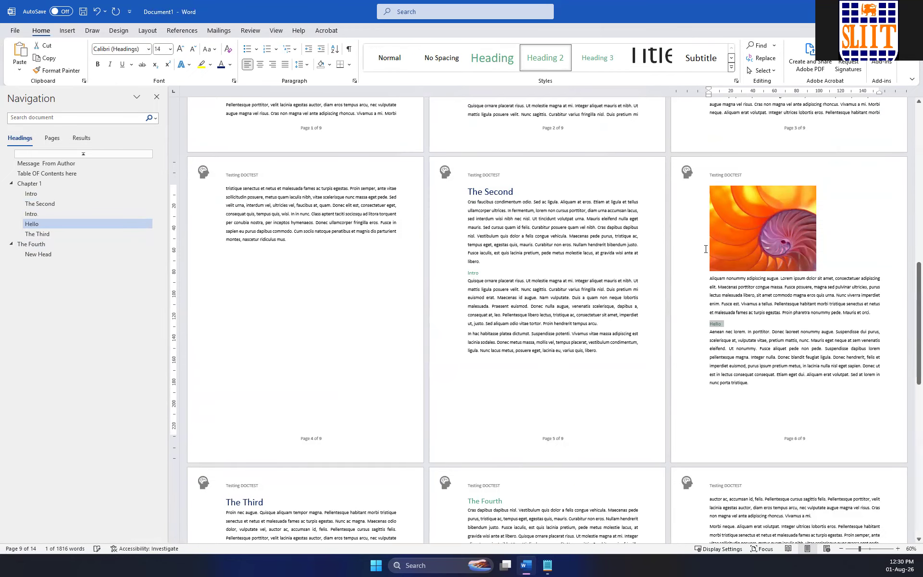
Split the paragraph under Hello before "Integer nulla", insert the line "Head 3" there and give it the Heading 3 style.
left_click(752, 357)
key("Return")
type("Head 3")
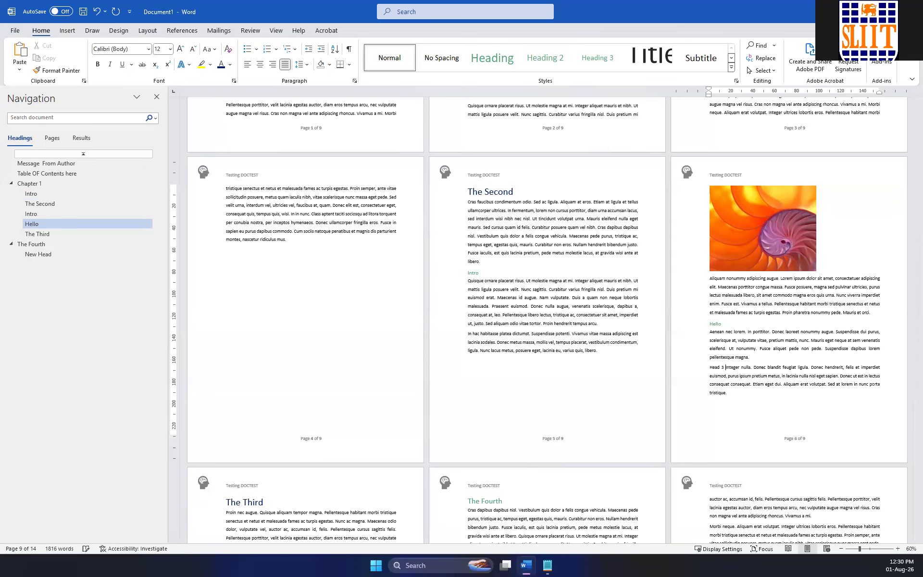
key("Return")
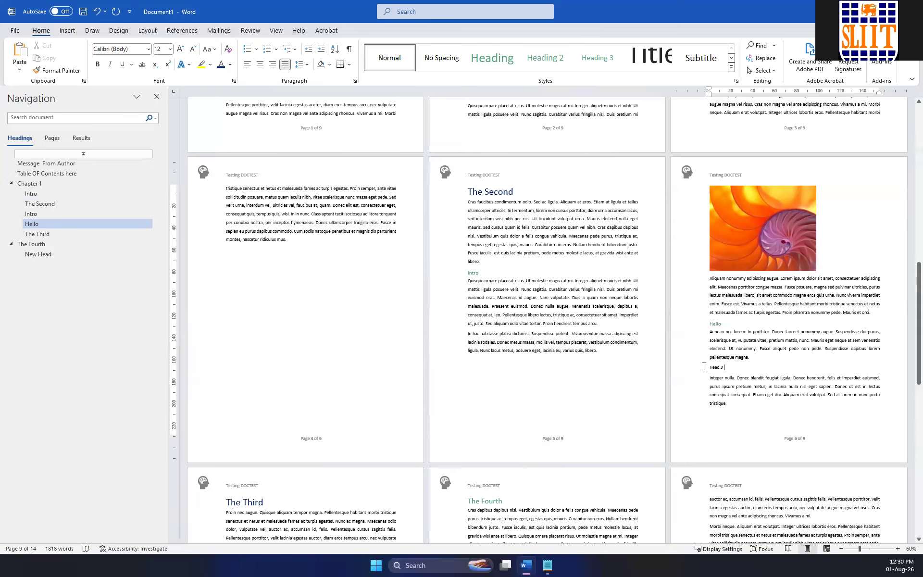
left_click(703, 366)
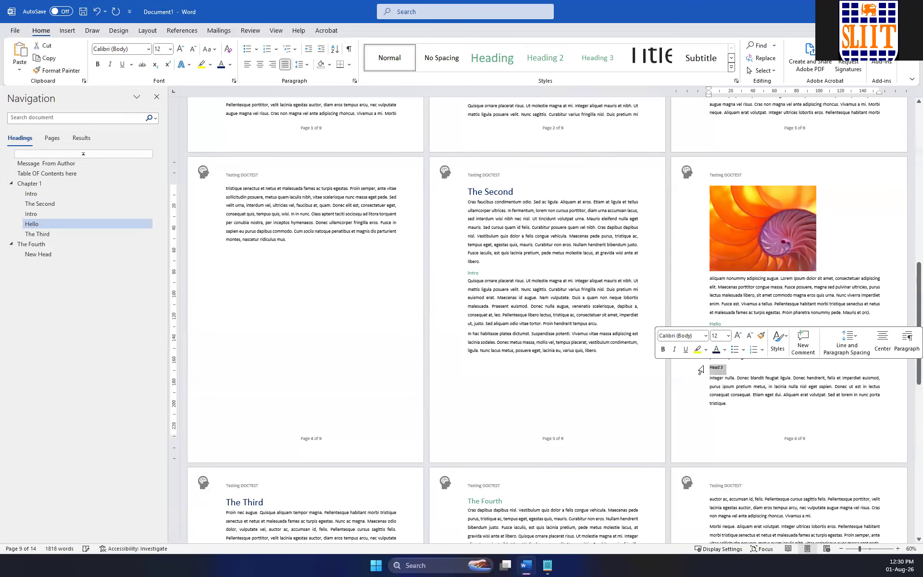
left_click(595, 60)
Look through the opening pages and jump to the headings The Fourth and Chapter 1.
scroll(314, 291, "up", 8)
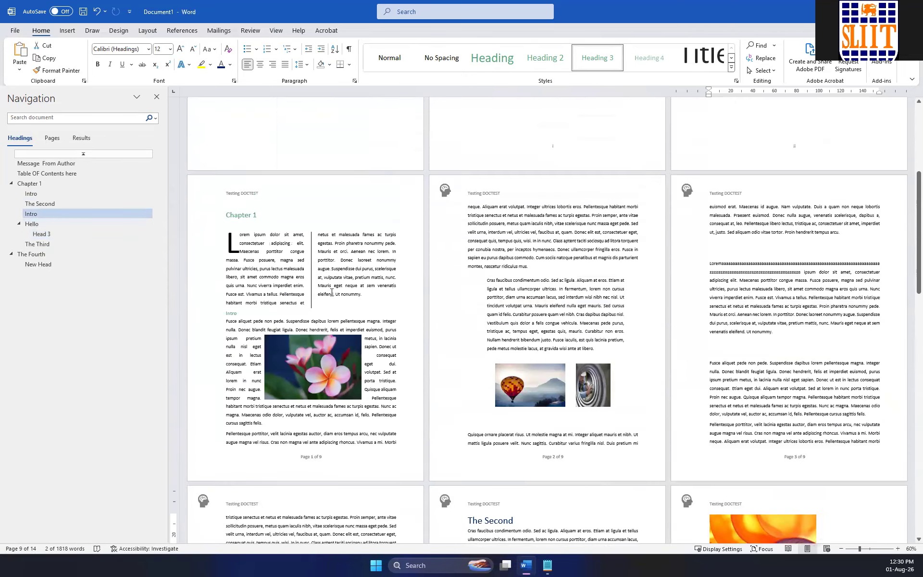
scroll(332, 292, "up", 5)
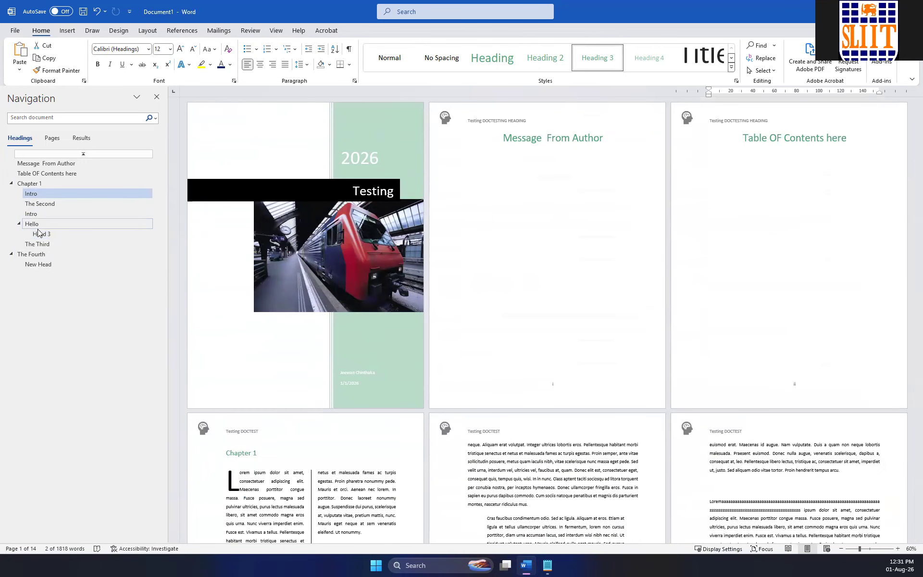
left_click(32, 254)
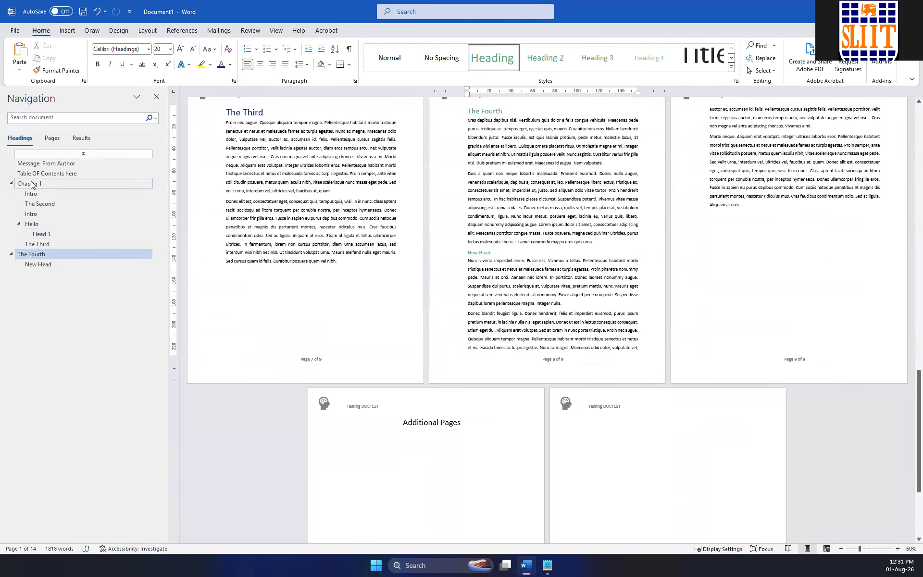
left_click(31, 182)
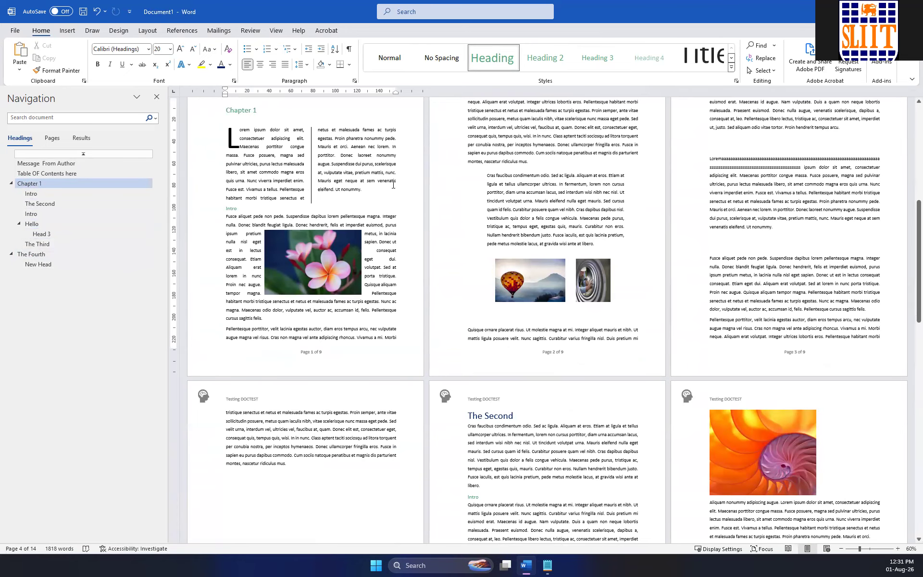
Delete the "Table OF Contents here" title on the third page and left-align the empty line.
scroll(454, 193, "up", 6)
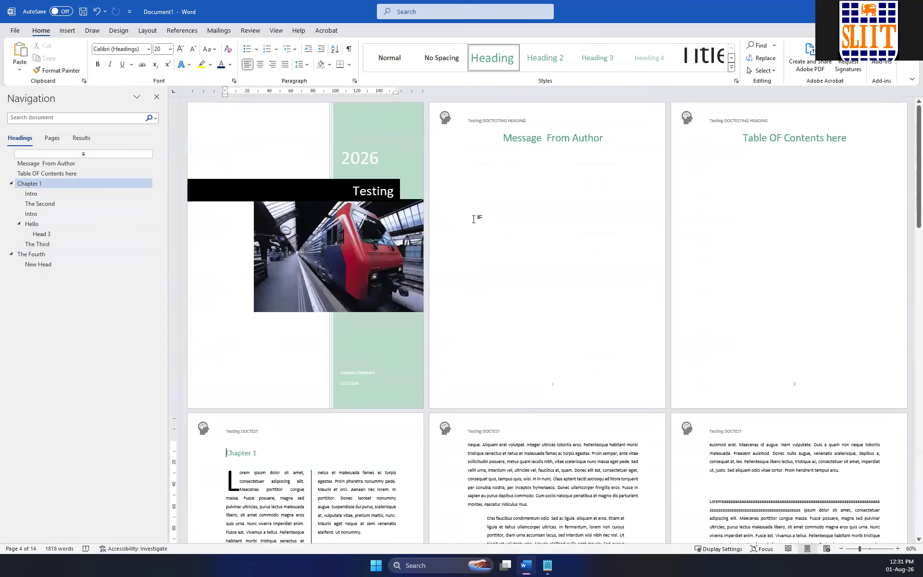
left_click(729, 171)
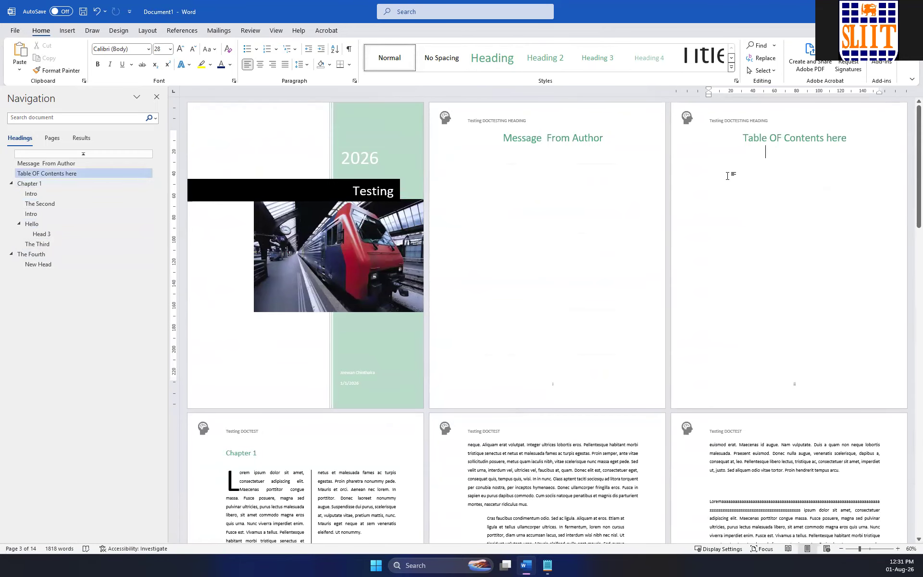
left_click(777, 139)
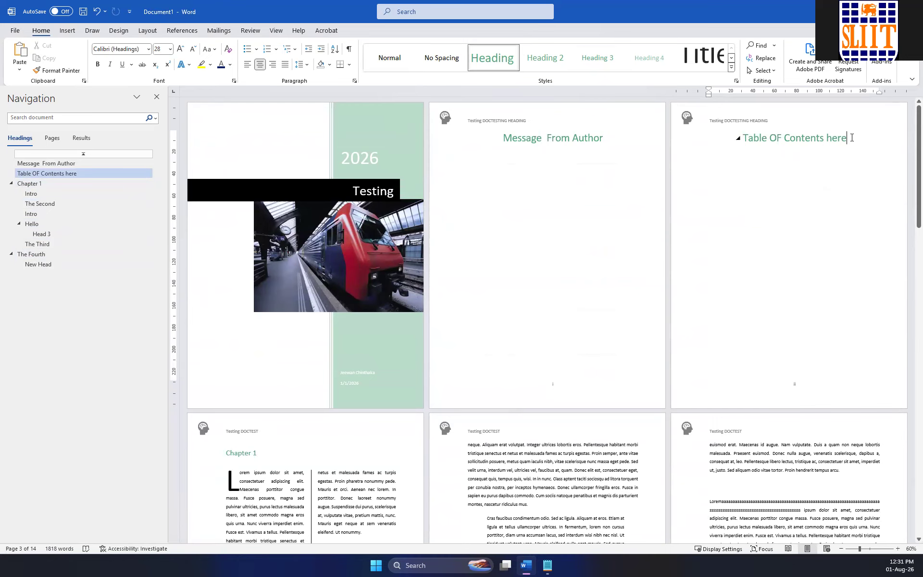
key("BackSpace")
key("BackSpace")
key("BackSpace")
key("BackSpace")
key("BackSpace")
key("BackSpace")
key("BackSpace")
key("BackSpace")
key("BackSpace")
key("BackSpace")
key("BackSpace")
key("BackSpace")
key("BackSpace")
key("BackSpace")
key("BackSpace")
key("BackSpace")
key("BackSpace")
key("BackSpace")
key("BackSpace")
key("BackSpace")
key("BackSpace")
key("BackSpace")
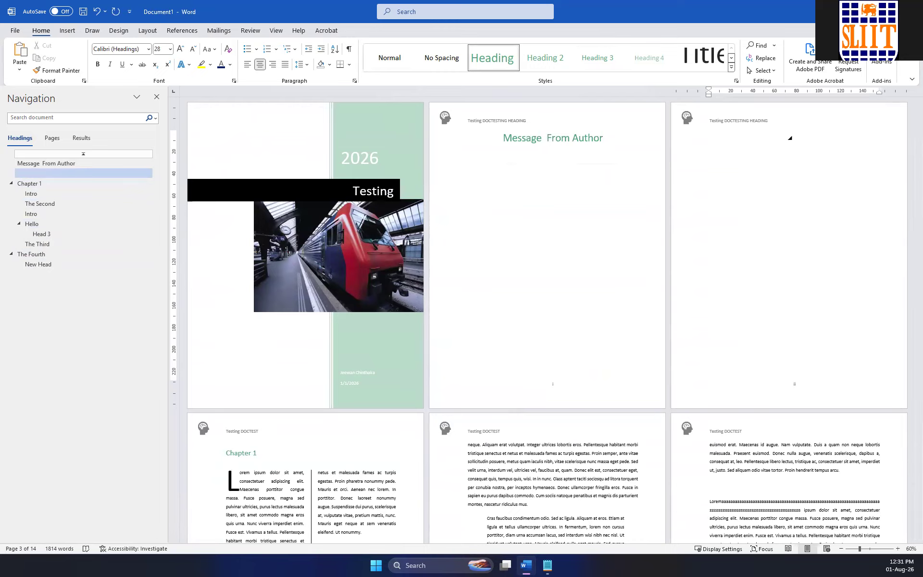
key("ctrl+l")
Insert a table of contents with the built-in Automatic Table 2 design on the emptied line.
left_click(181, 31)
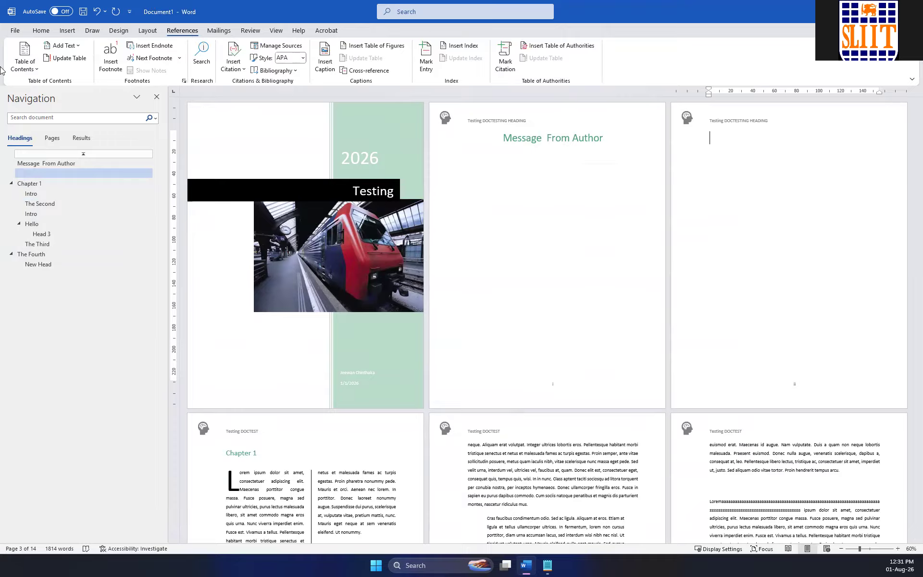
left_click(33, 67)
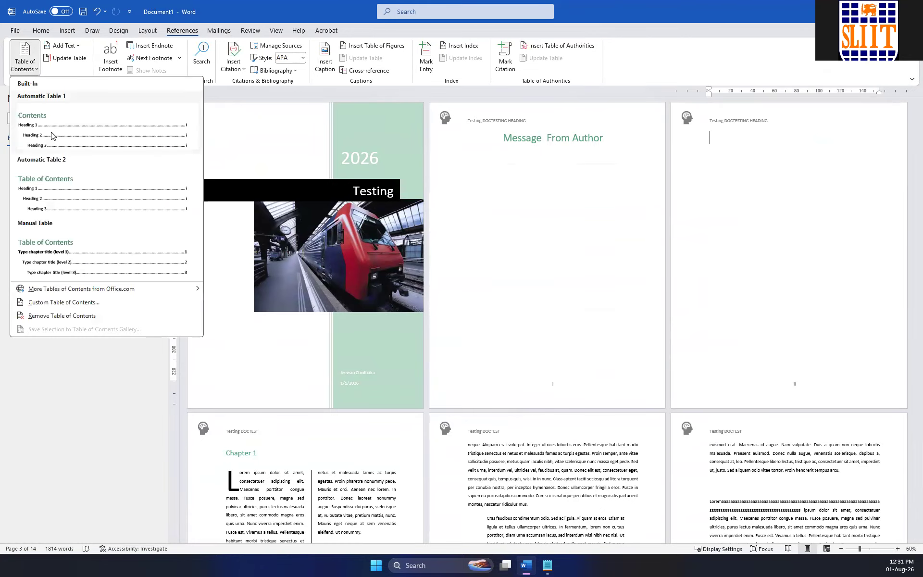
left_click(53, 199)
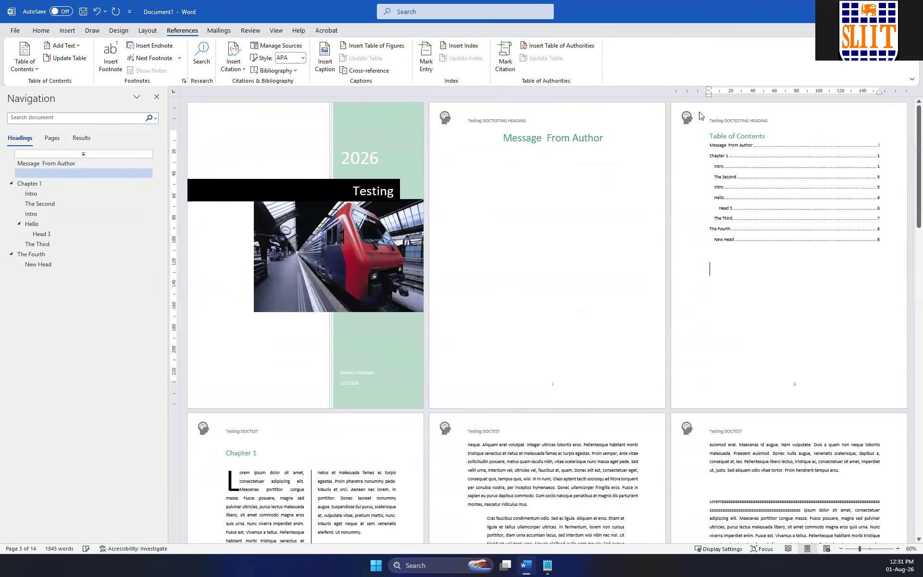
Examine the table of contents at 160% zoom and compare the Message From Author entry with its page number.
left_click(770, 132)
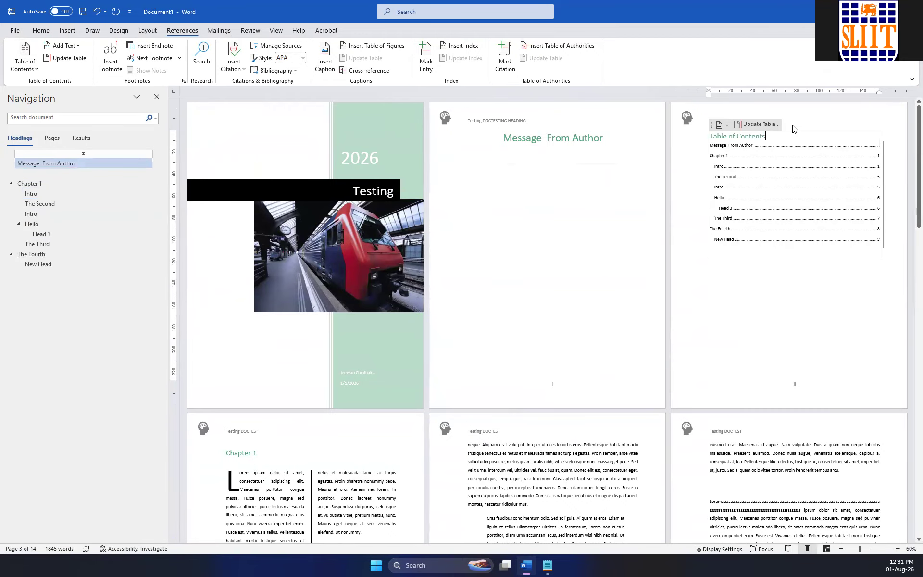
scroll(852, 268, "up", 10, "ctrl")
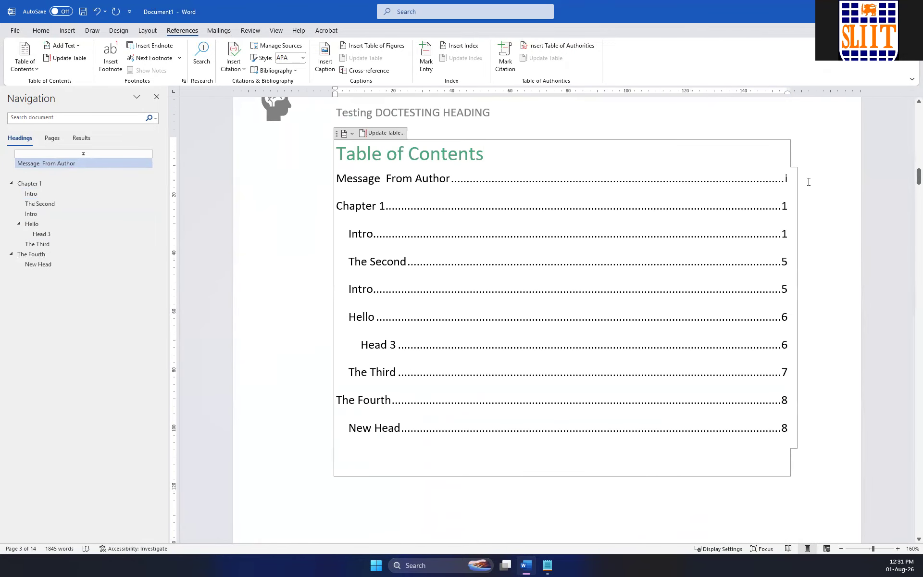
scroll(754, 205, "up", 2)
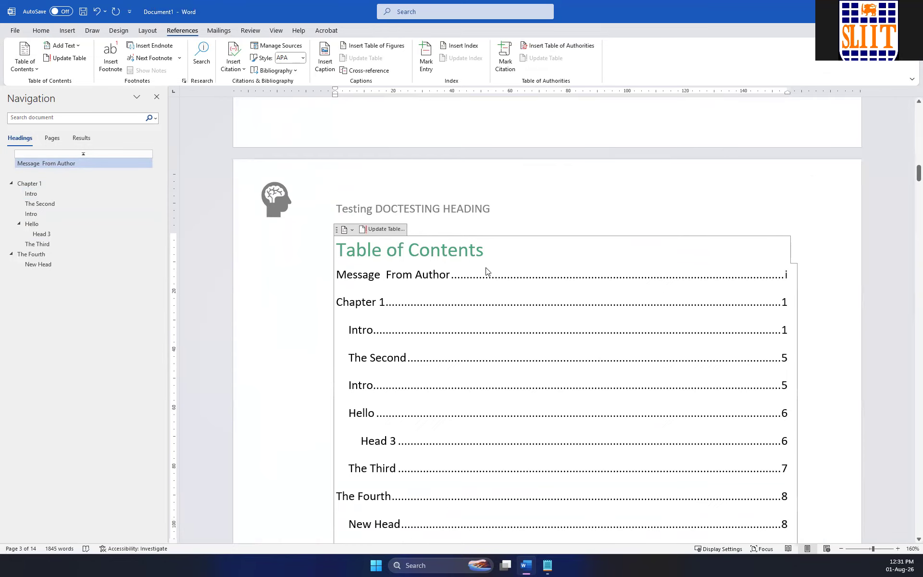
left_click(788, 274)
scroll(377, 232, "up", 7)
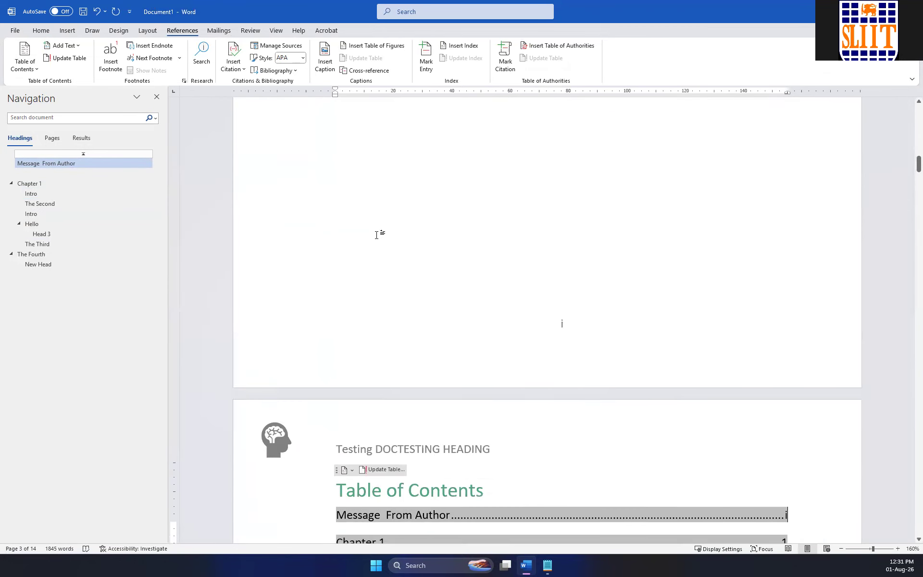
Apply the Normal style to the "Message From Author" title on the second page.
scroll(584, 302, "down", 5)
left_click(656, 338)
left_click_drag(708, 345, 437, 332)
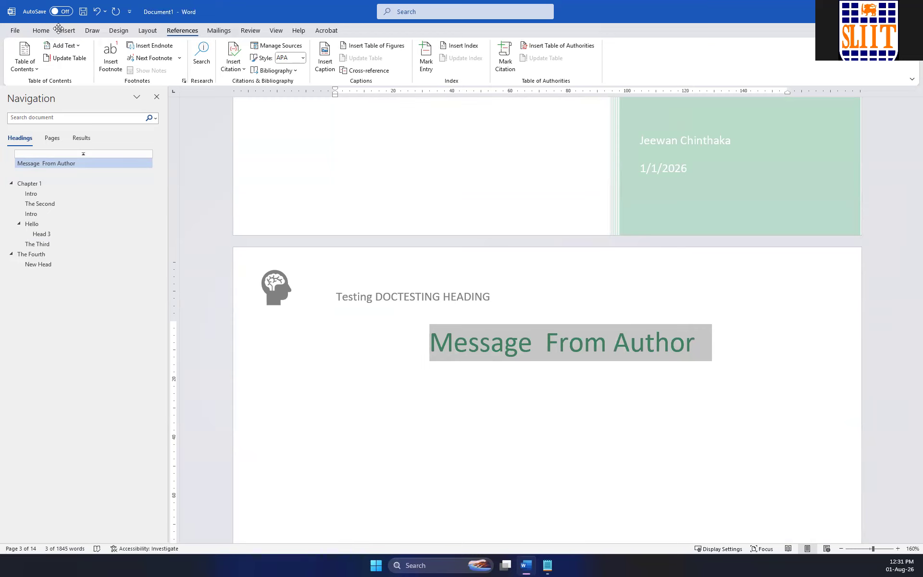
left_click(41, 31)
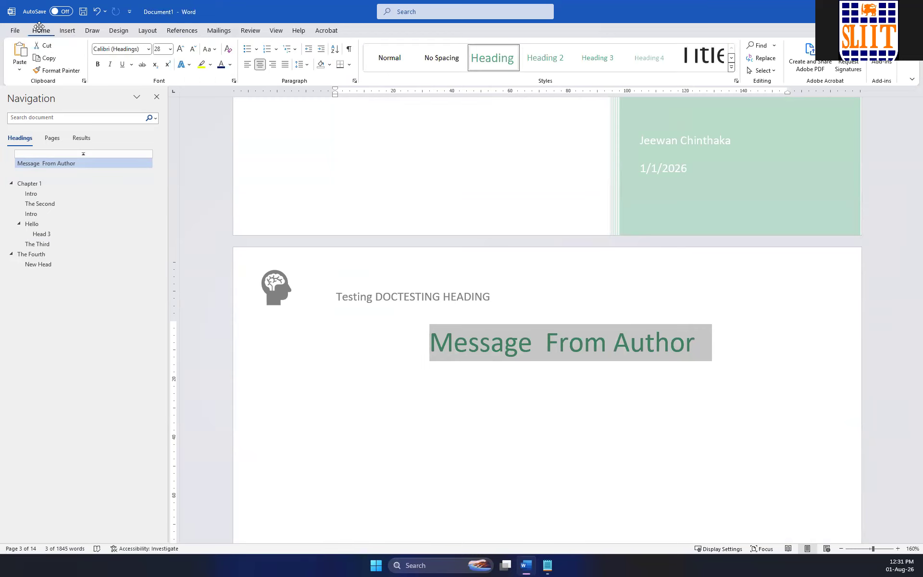
left_click(384, 57)
Update the entire table of contents to reflect the changed heading styles.
scroll(352, 180, "down", 5)
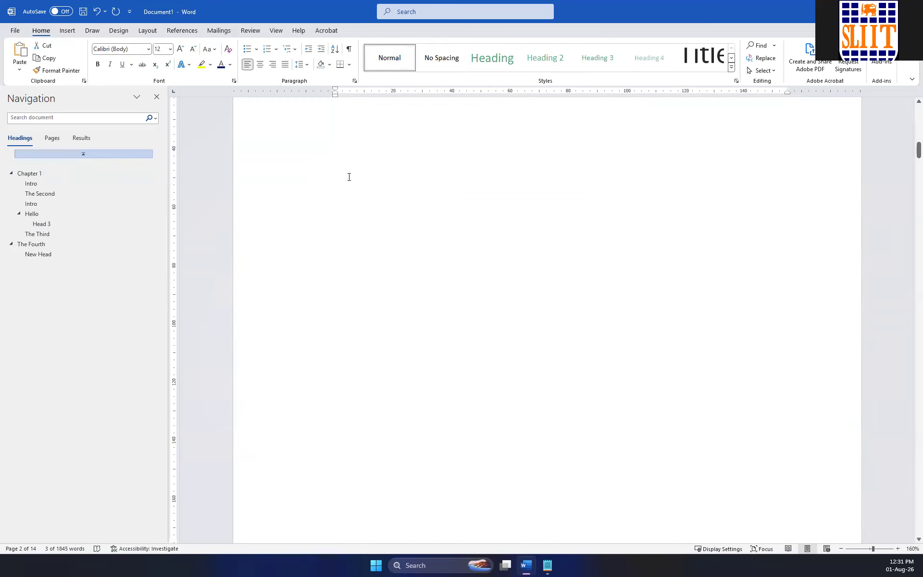
left_click(62, 154)
scroll(395, 188, "down", 1)
scroll(447, 208, "up", 2)
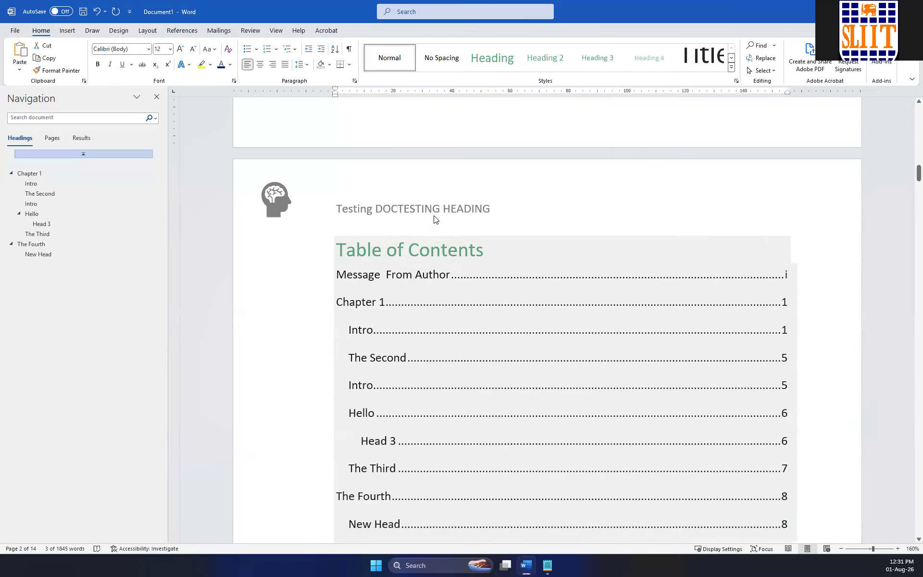
left_click(418, 249)
left_click(385, 229)
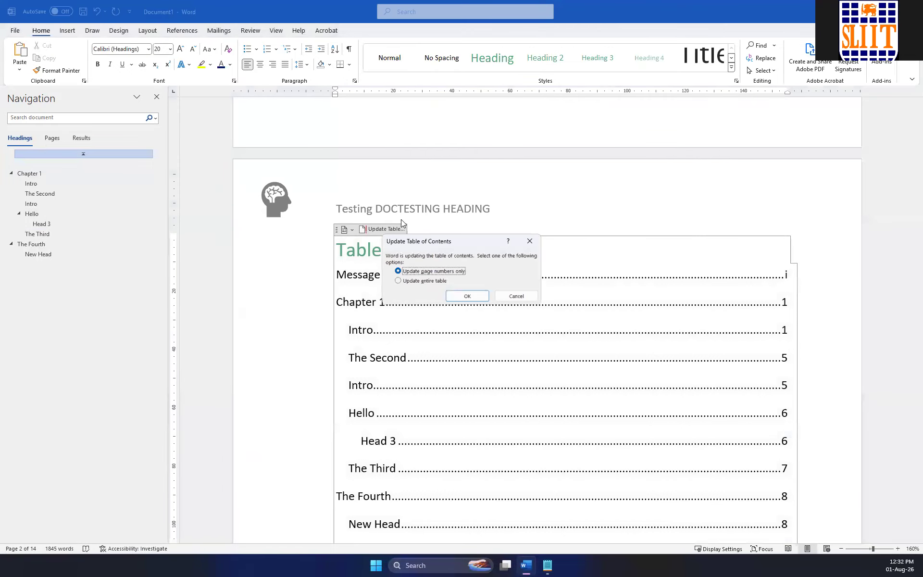
left_click(466, 295)
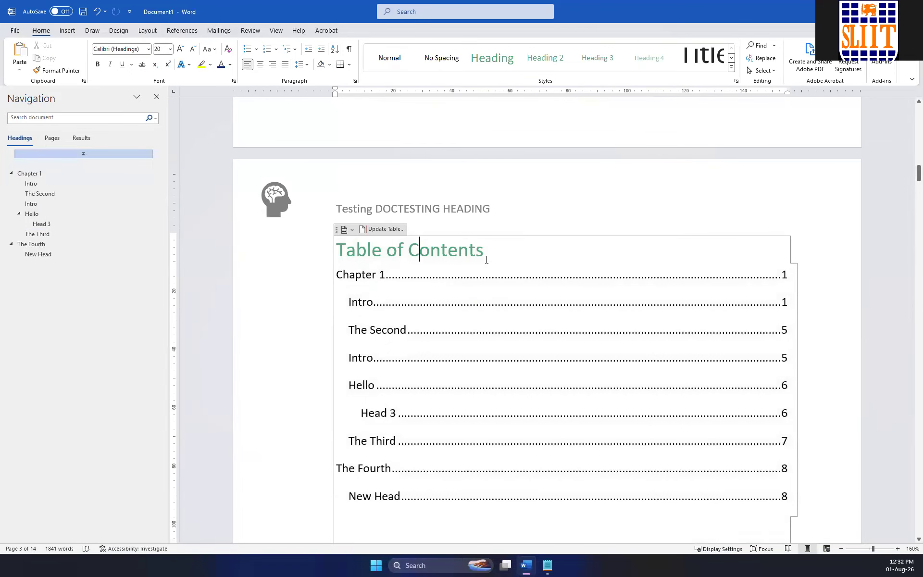
Review the updated table of contents and the Chapter 1 page that follows it.
scroll(511, 263, "down", 3)
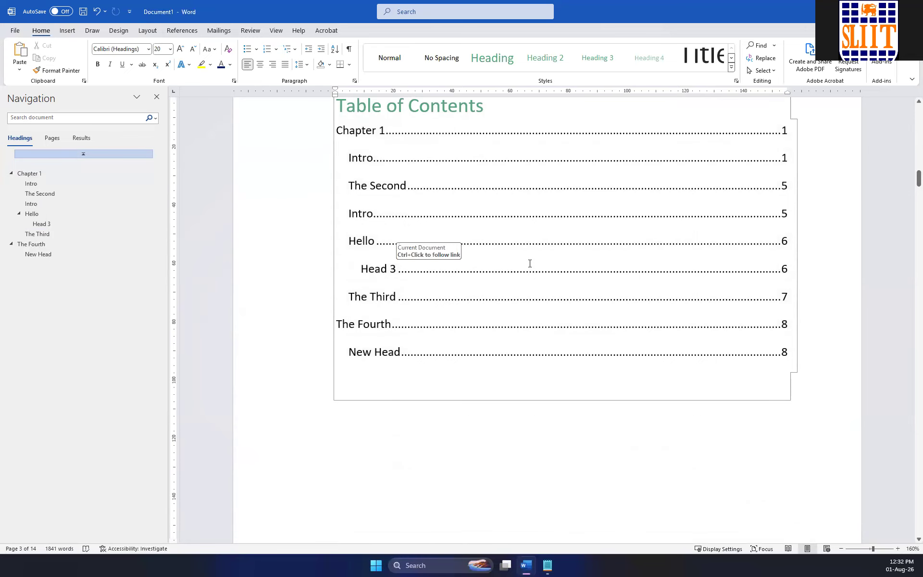
scroll(640, 249, "down", 2)
scroll(436, 222, "up", 4)
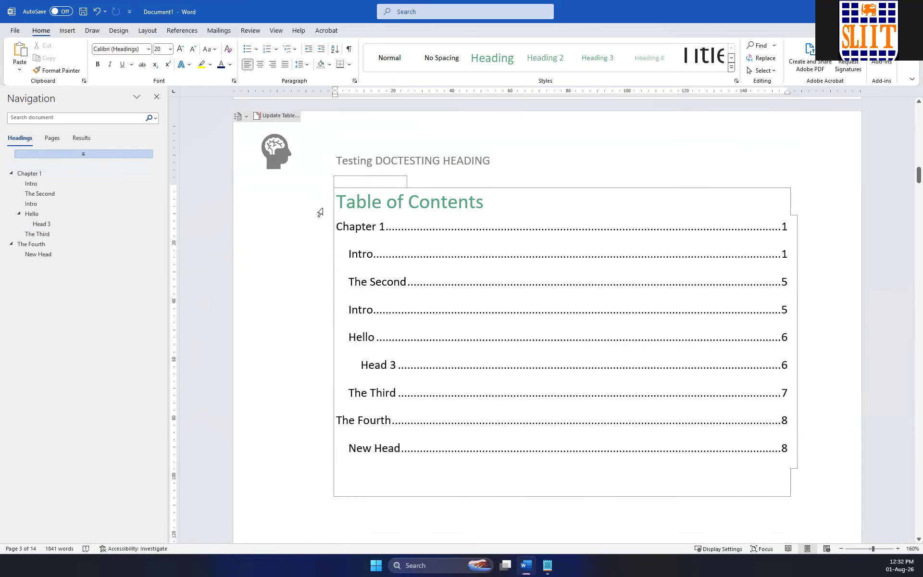
left_click(262, 233)
scroll(584, 294, "down", 3)
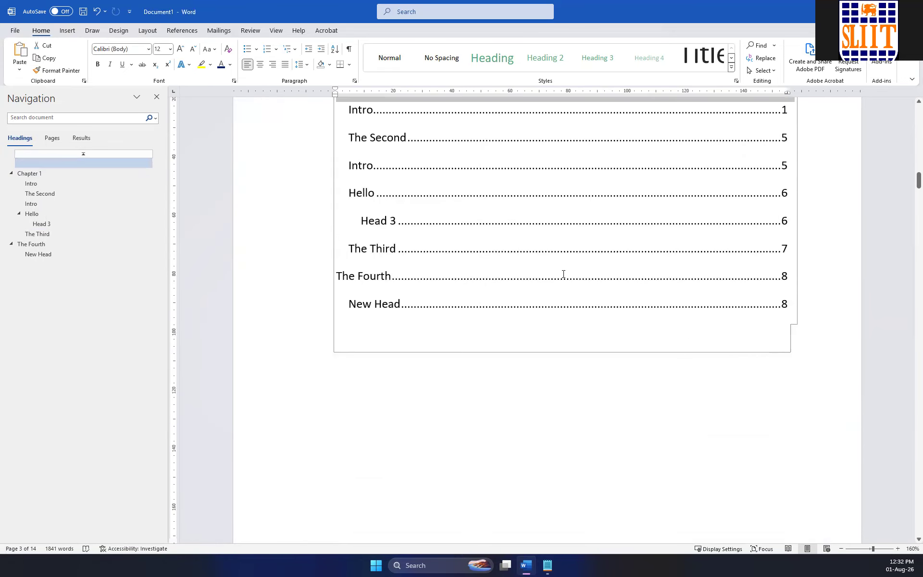
left_click(636, 408)
scroll(772, 344, "up", 10)
scroll(767, 340, "down", 6)
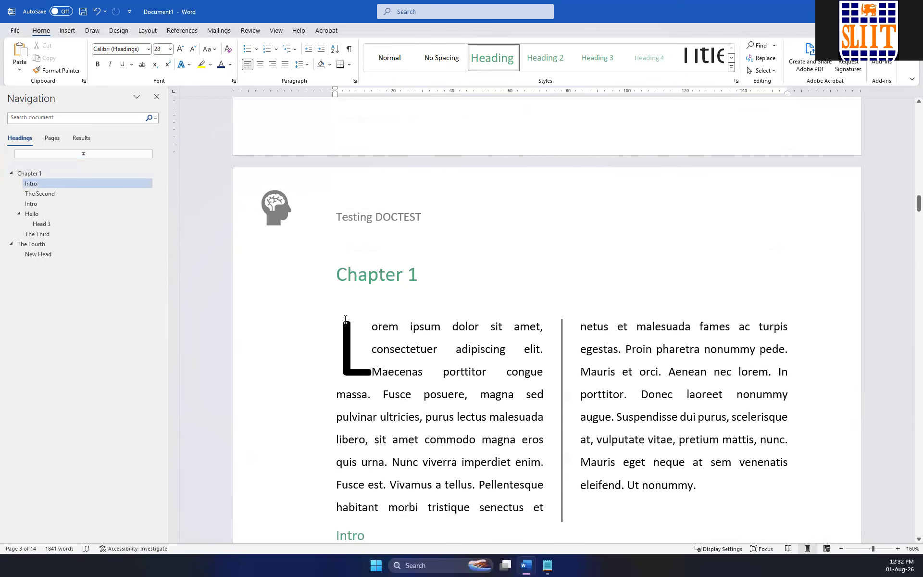
Hide the Navigation pane, show it again beside the table of contents, and close it.
left_click(156, 97)
scroll(447, 279, "up", 6)
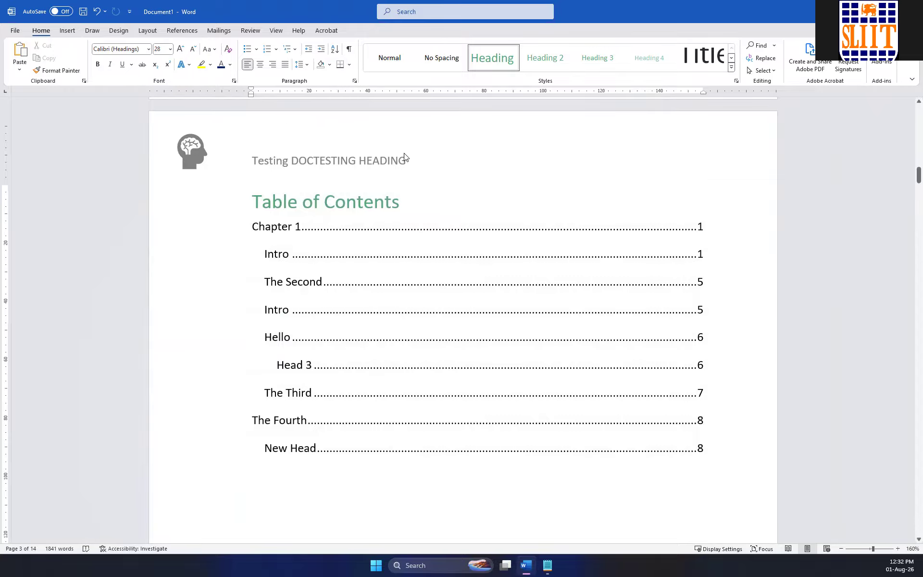
left_click(276, 31)
left_click(241, 70)
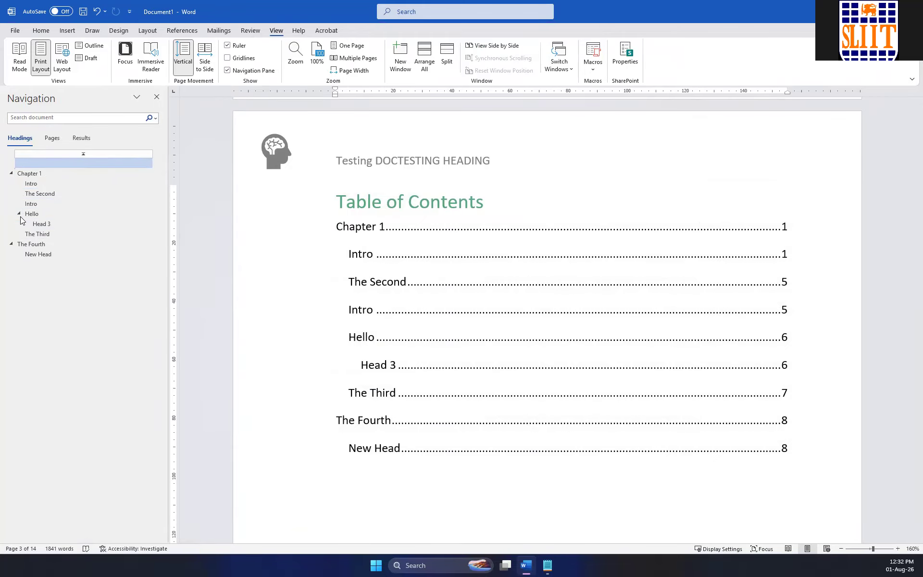
left_click(157, 98)
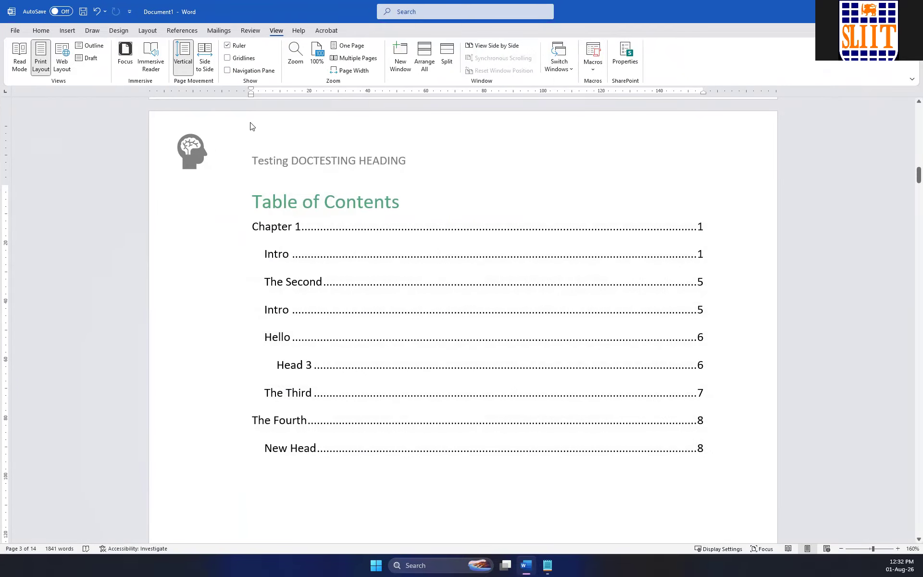
Examine the table of contents and compare its entries with the Chapter 1 and picture pages that follow.
left_click(344, 201)
scroll(342, 218, "down", 4)
scroll(342, 218, "up", 3)
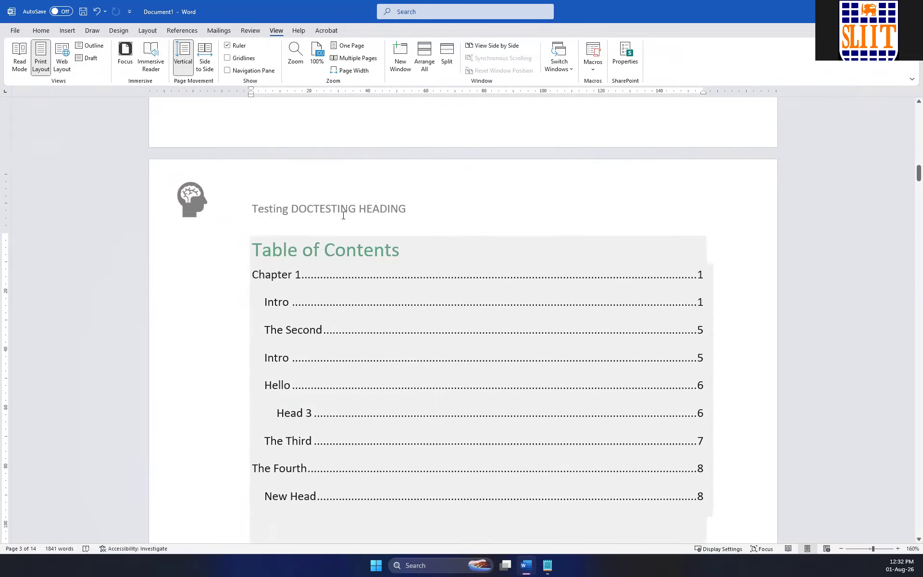
scroll(342, 218, "down", 12)
scroll(344, 212, "down", 12)
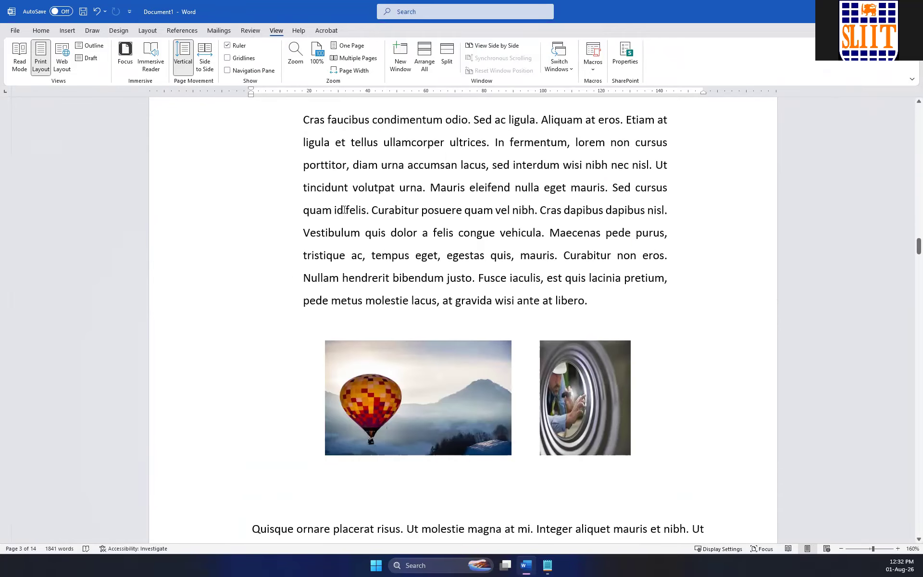
scroll(344, 213, "up", 10)
scroll(343, 213, "up", 15)
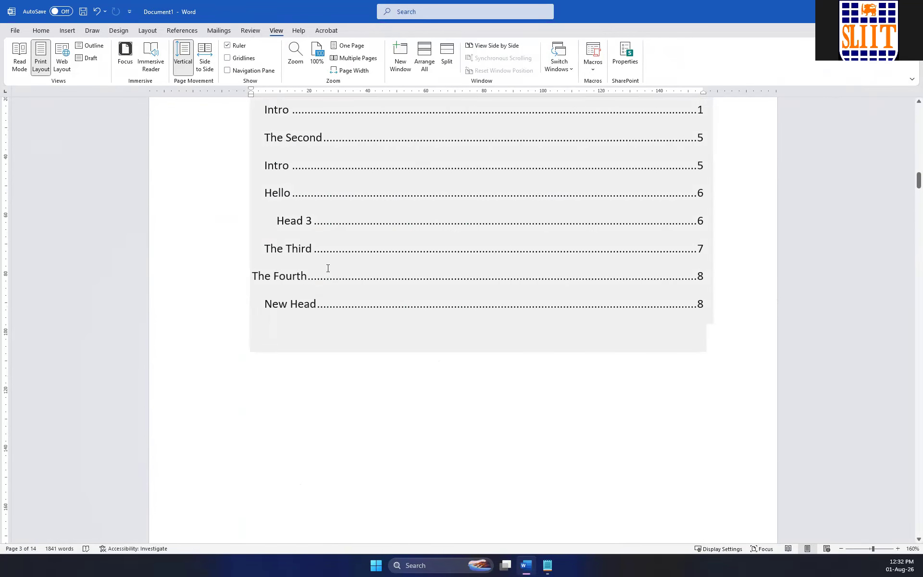
scroll(564, 290, "down", 15)
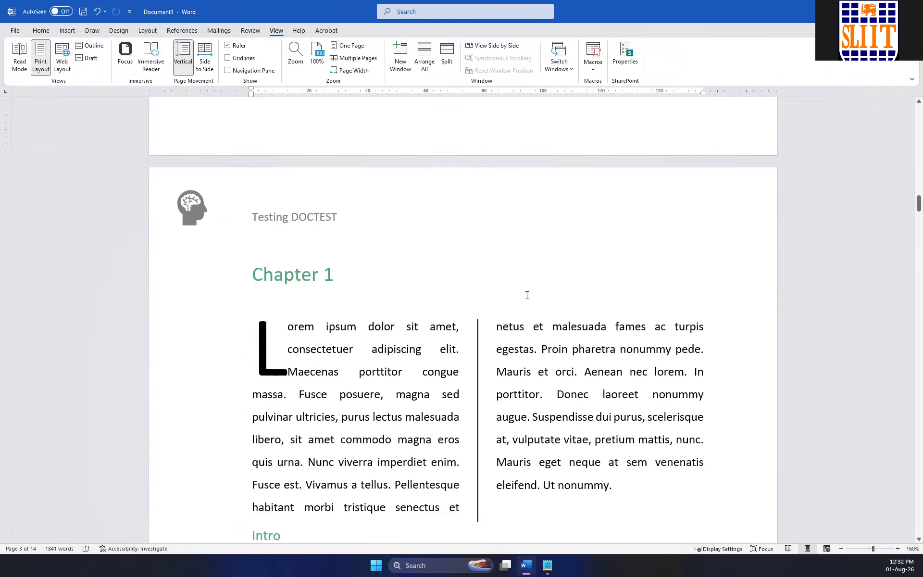
Insert a blank page after the body paragraph ending "venenatis eleifend. Ut nonummy.".
scroll(528, 296, "down", 15)
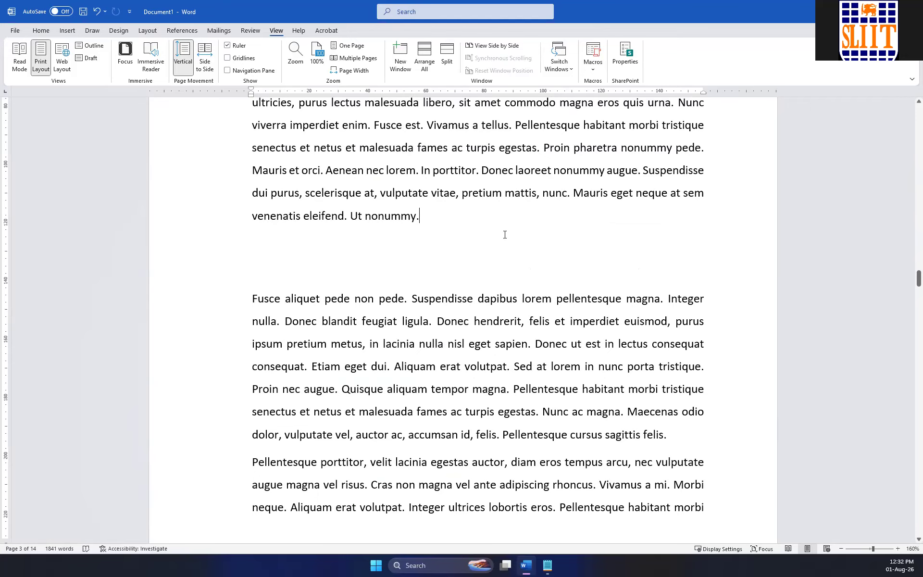
left_click(67, 32)
left_click(38, 57)
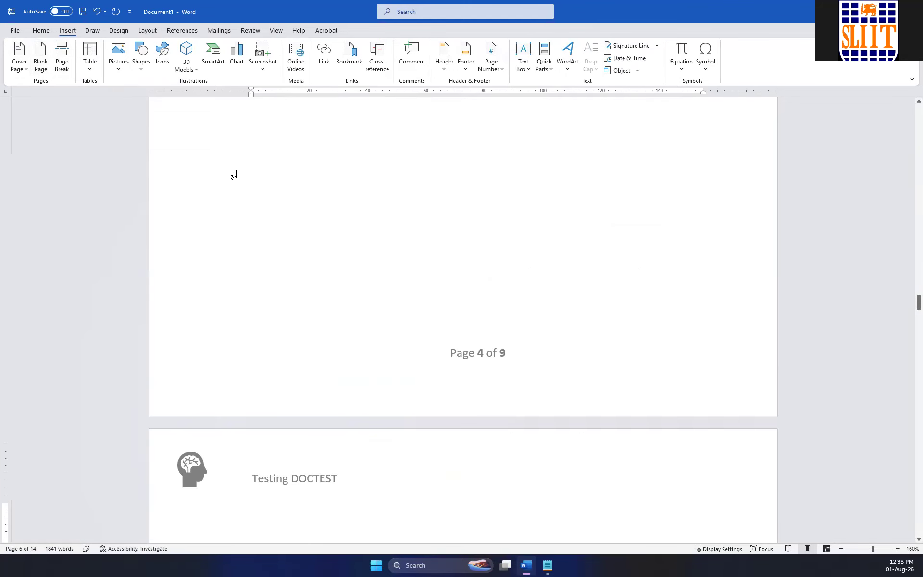
Update the entire table of contents to account for the inserted blank page.
scroll(241, 175, "up", 10)
scroll(241, 179, "up", 15)
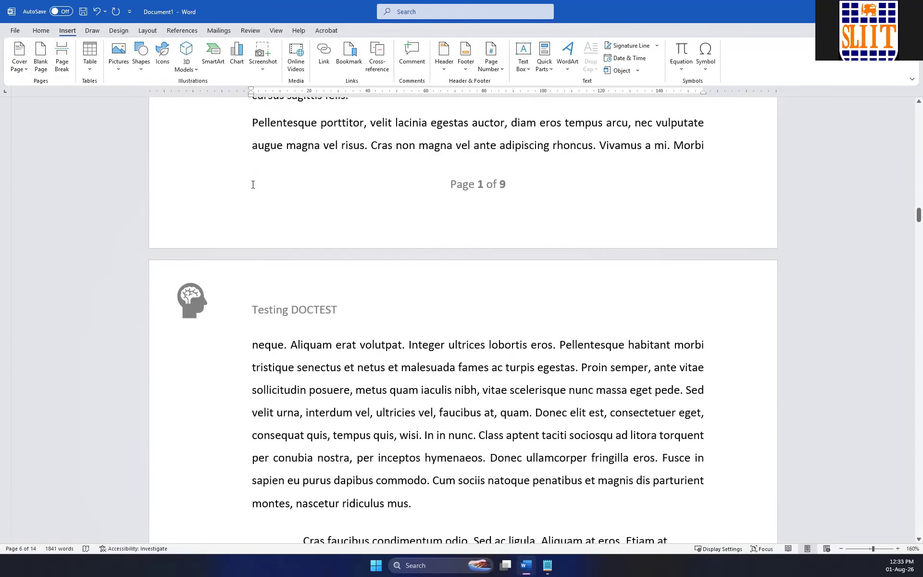
scroll(255, 192, "down", 3)
scroll(255, 194, "up", 10)
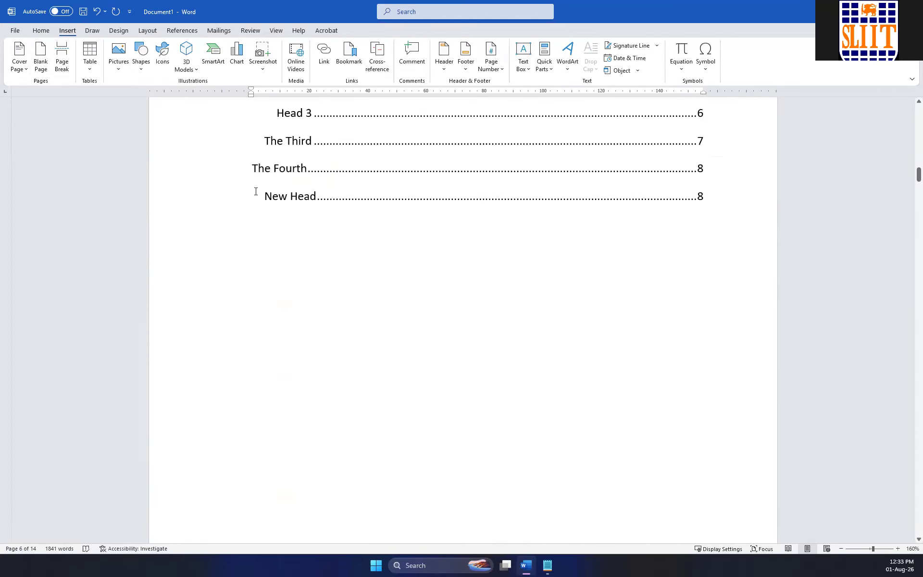
scroll(288, 206, "down", 3)
left_click(338, 195)
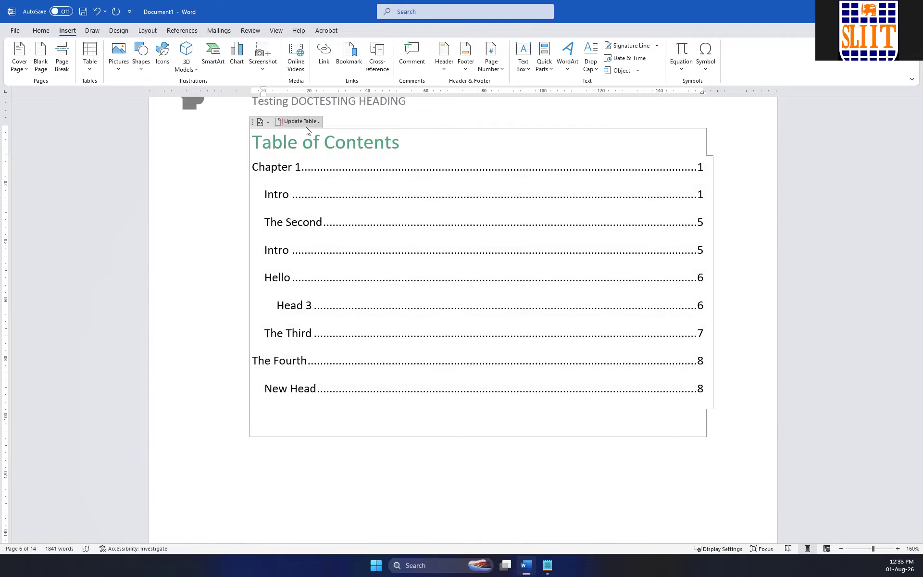
left_click(301, 122)
left_click(402, 280)
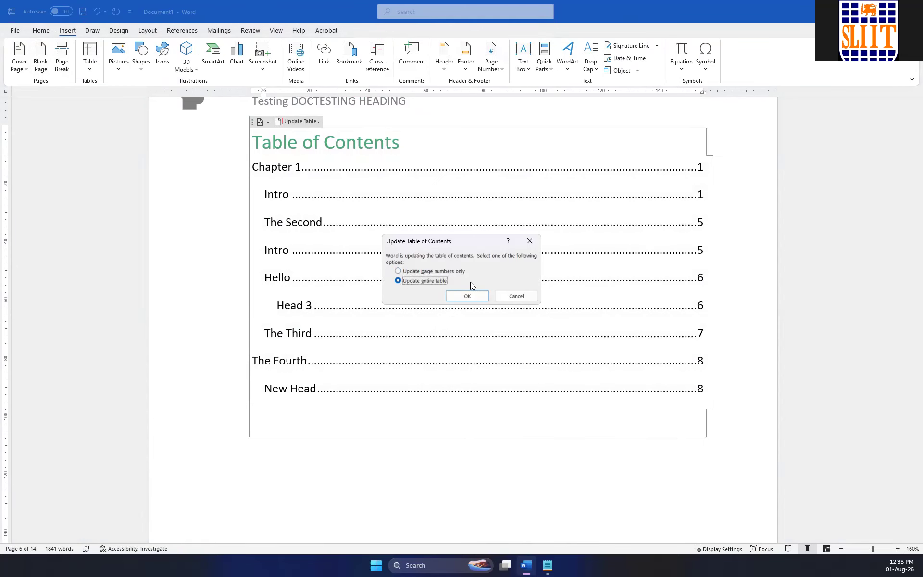
left_click(475, 295)
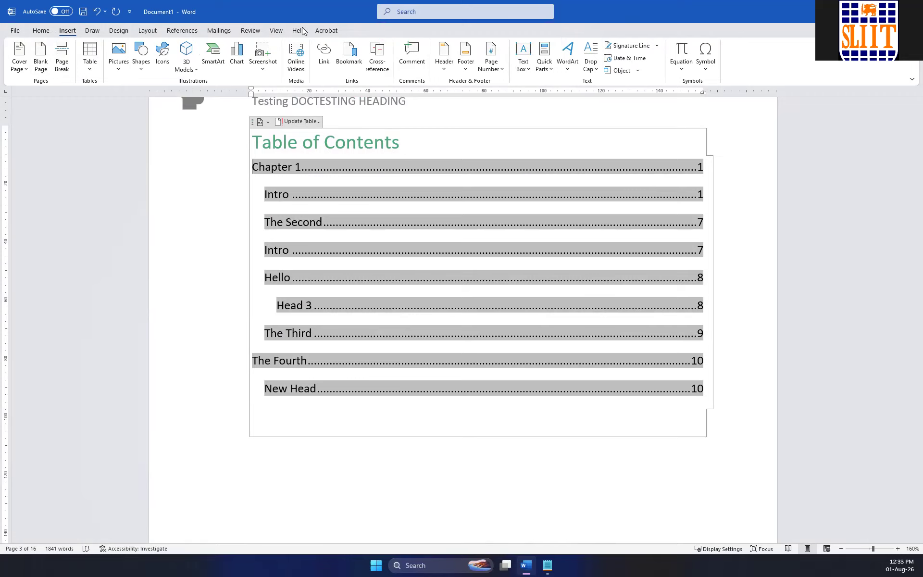
Insert a footnote at the word "Fusce" under Chapter 1's Intro heading with the text "Test foot note".
left_click(174, 29)
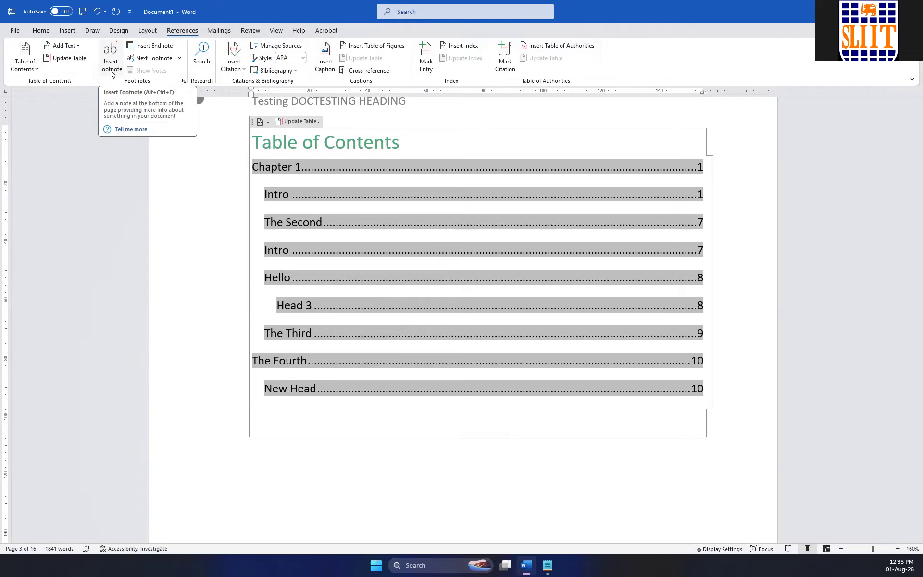
scroll(111, 75, "down", 5)
scroll(454, 123, "up", 2)
scroll(448, 121, "down", 5)
scroll(447, 120, "down", 15)
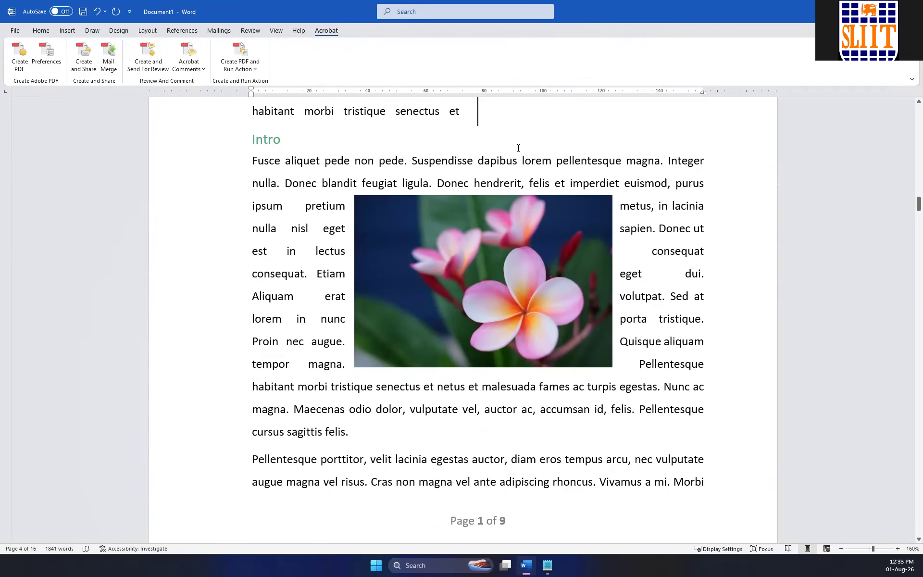
double_click(264, 163)
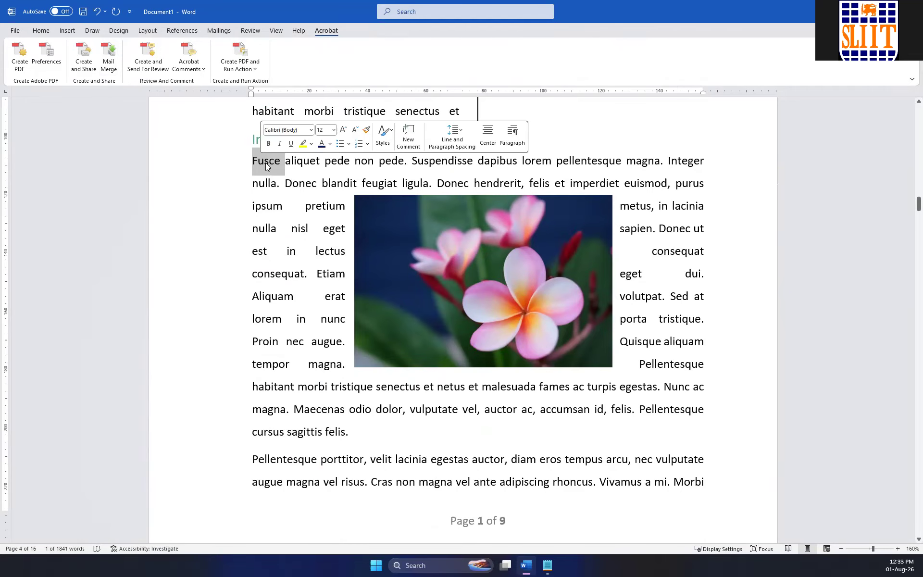
left_click(183, 31)
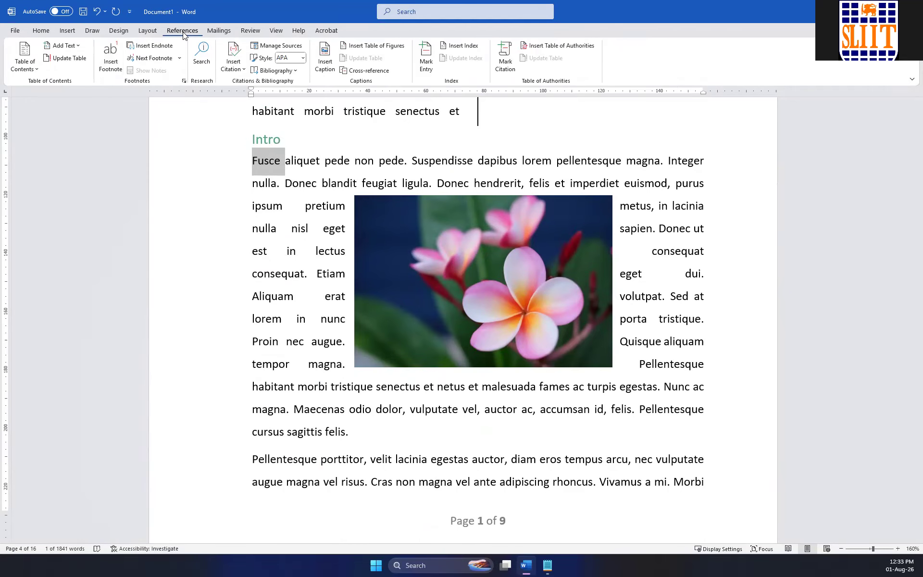
left_click(111, 65)
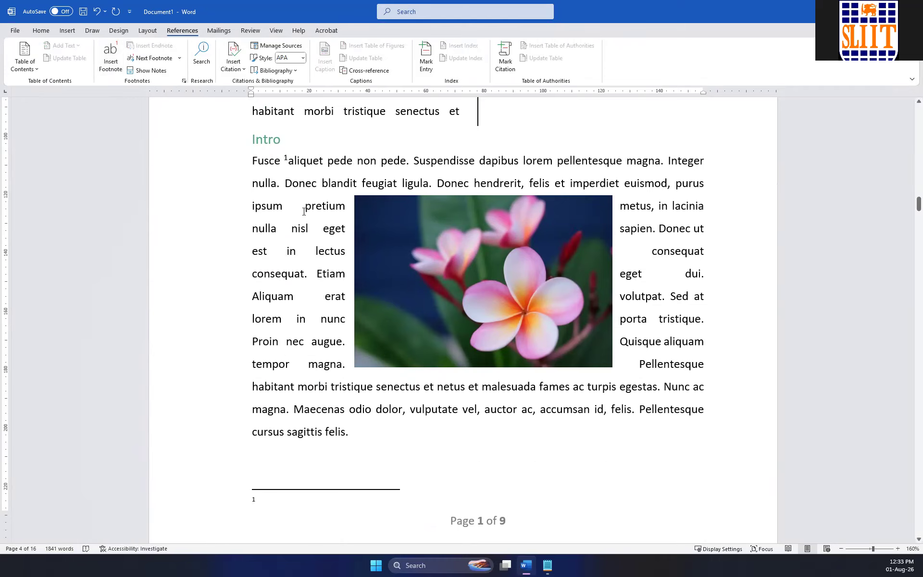
type("test f")
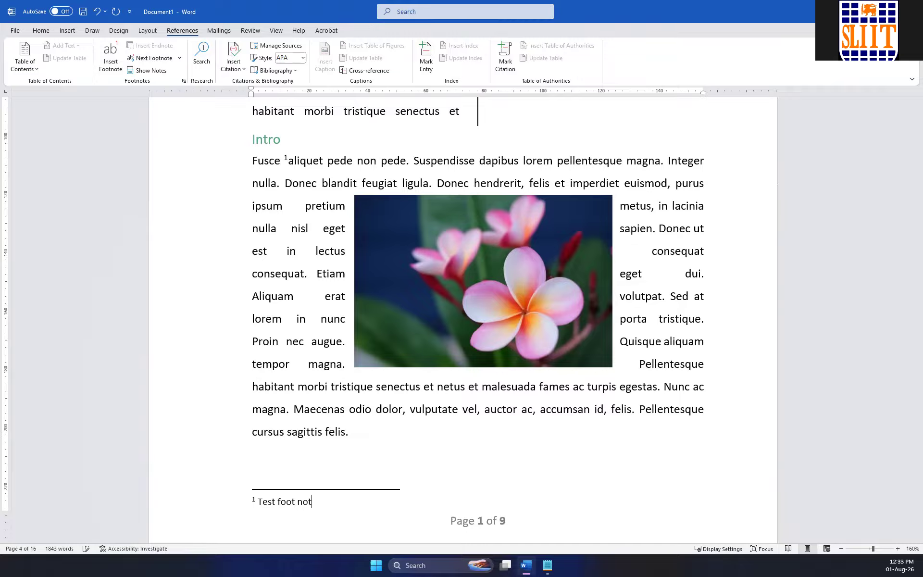
left_click(376, 477)
Insert a second footnote at the word "malesuada" below the flower picture with the text "Test second".
scroll(348, 395, "up", 5)
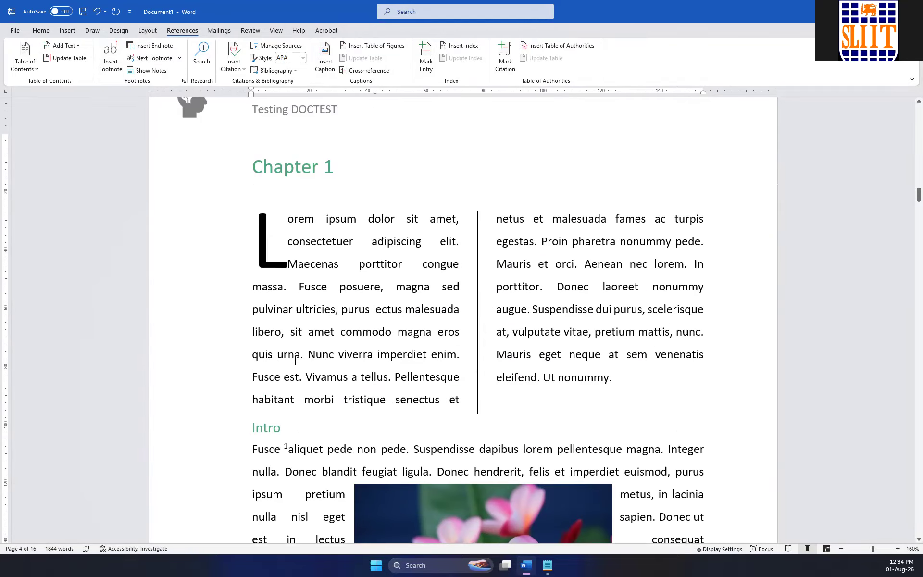
scroll(295, 360, "down", 2)
mouse_move(290, 350)
scroll(290, 350, "down", 5)
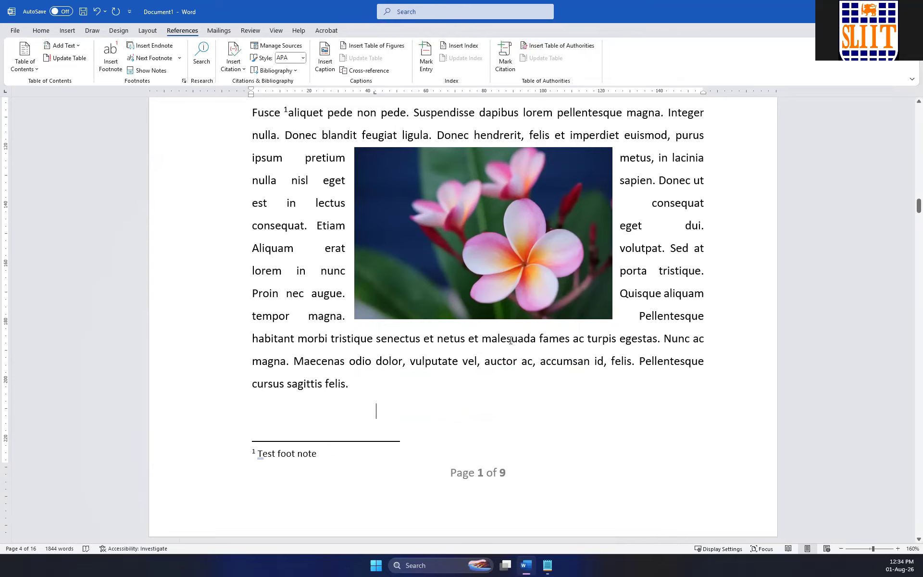
double_click(509, 335)
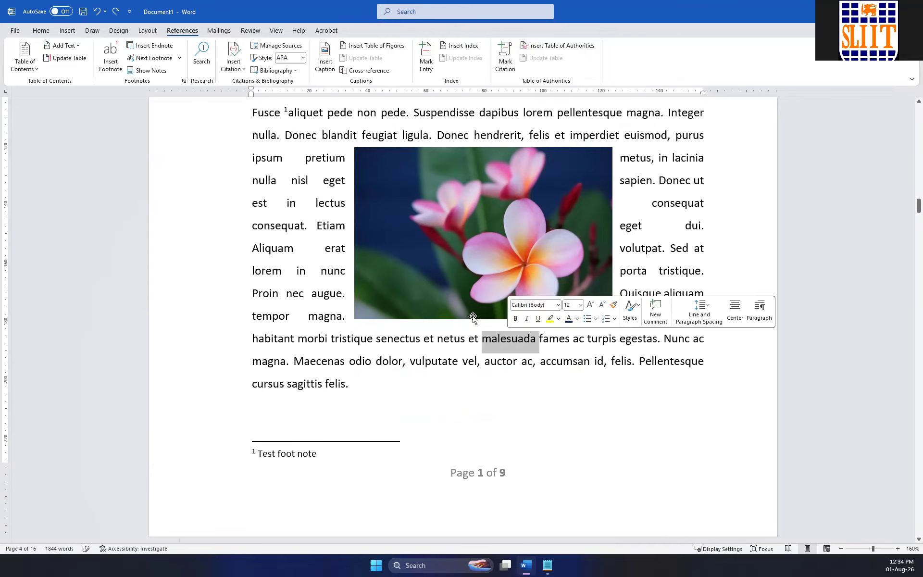
left_click(113, 56)
type("test")
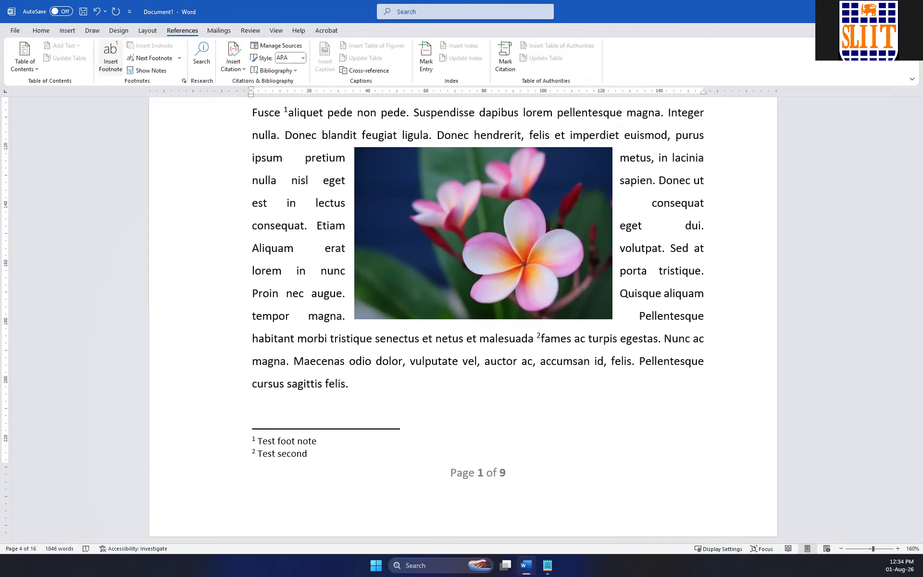
left_click(281, 239)
Insert an endnote after the word "Aliquam" beside the flower picture with the text "End NOtetest".
scroll(198, 212, "up", 3)
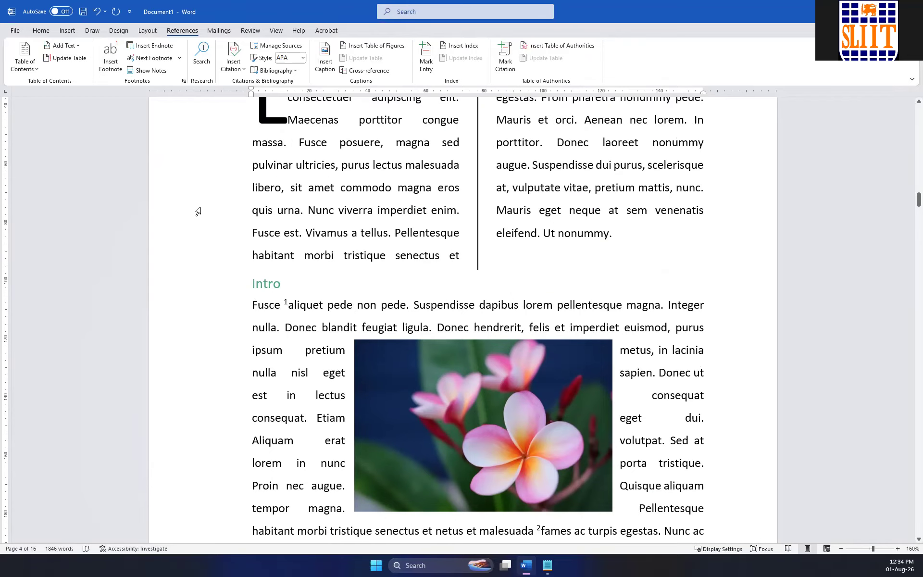
scroll(419, 339, "down", 4)
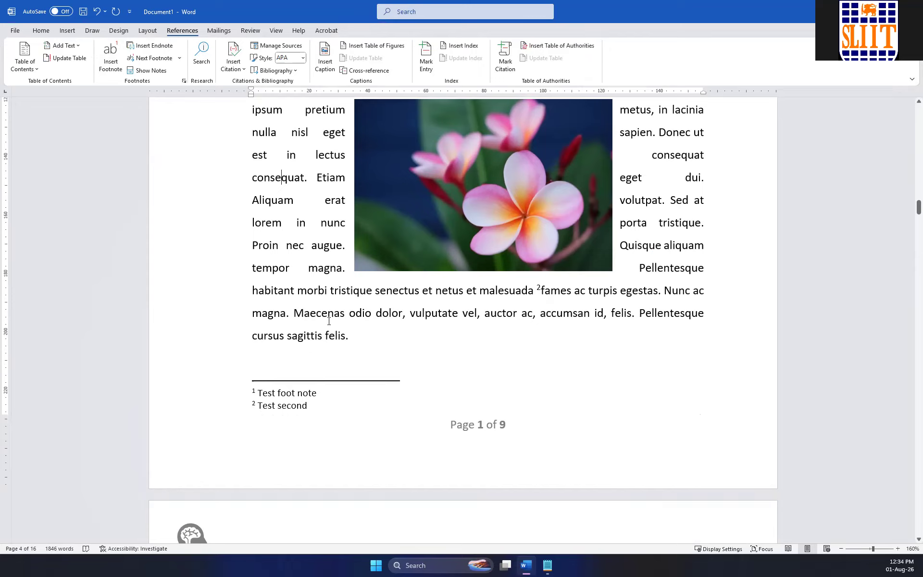
left_click(150, 45)
type("End N")
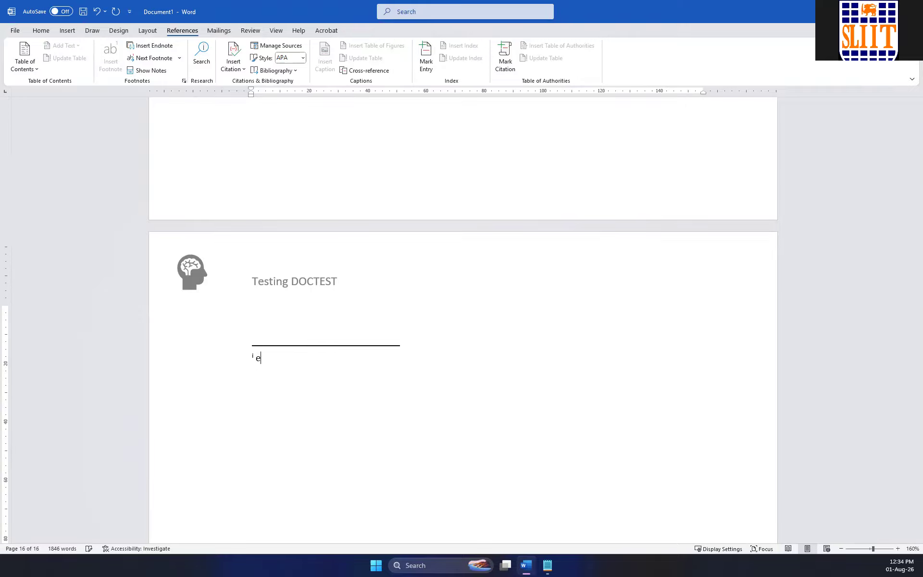
type("Otetest")
Compare the endnote on the last page with its reference mark and the footnotes, and check its place in a zoomed-out overview of all pages.
scroll(306, 317, "up", 10)
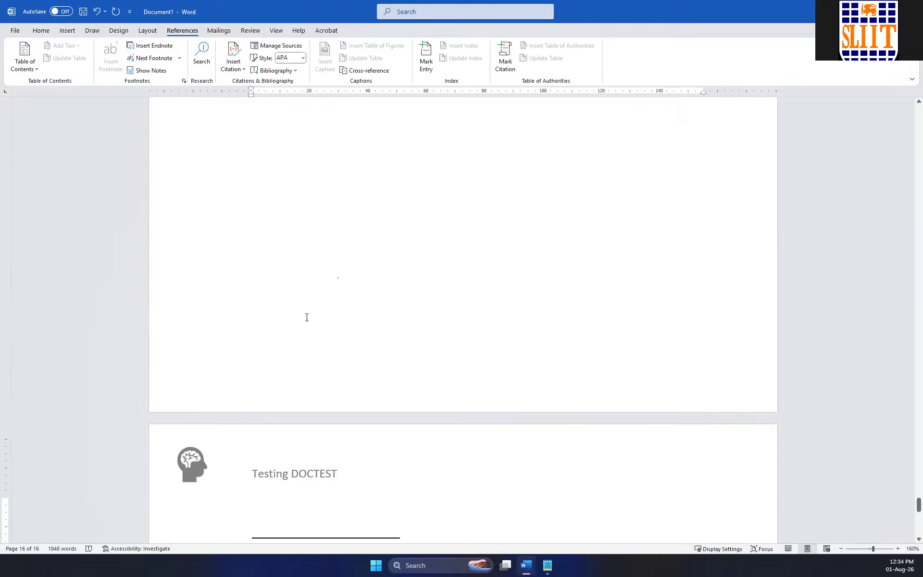
scroll(306, 317, "down", 15)
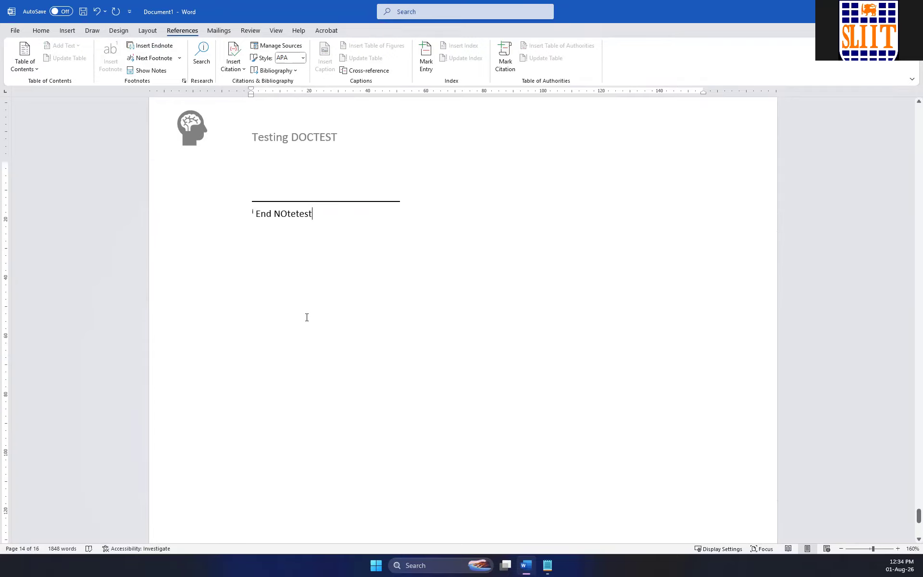
scroll(307, 317, "up", 5)
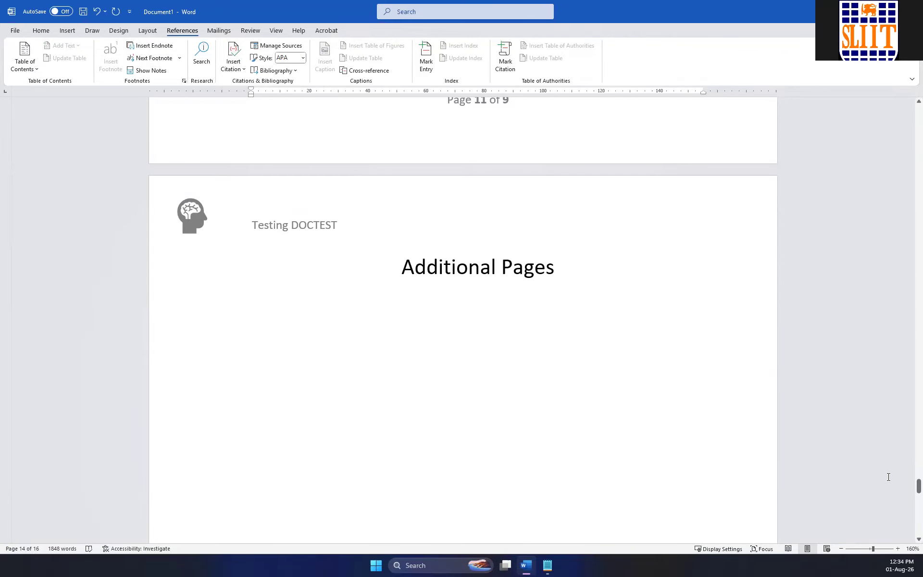
scroll(886, 370, "up", 8)
left_click_drag(891, 334, 891, 202)
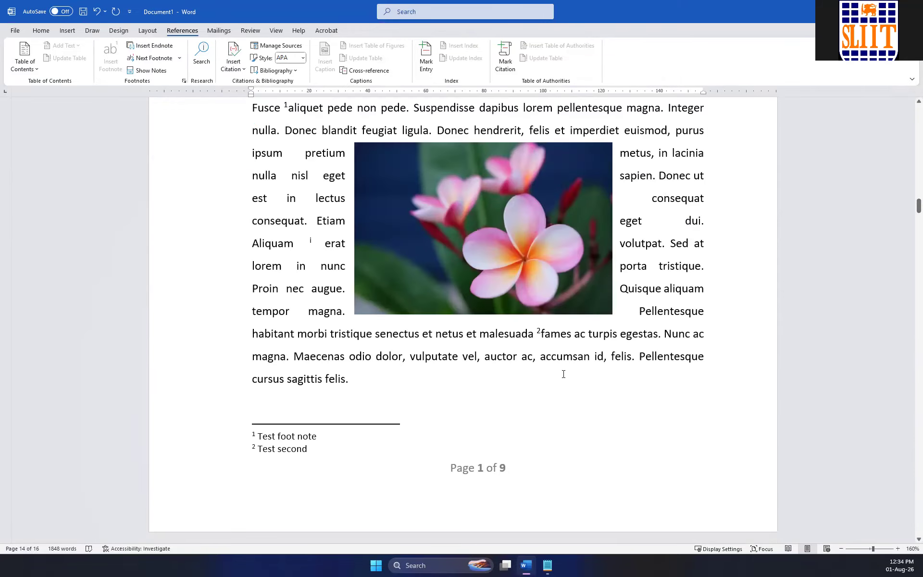
mouse_move(312, 239)
scroll(312, 281, "down", 14, "ctrl")
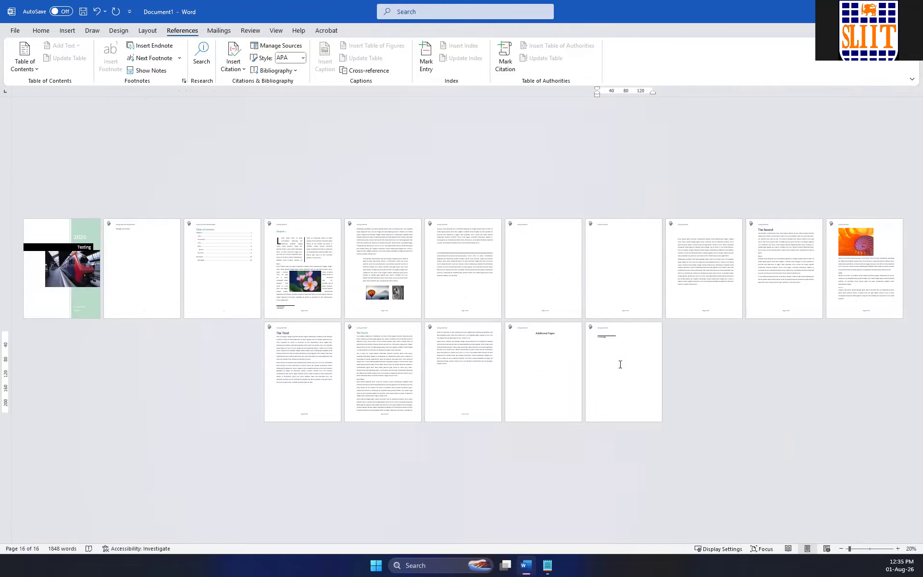
scroll(620, 369, "up", 5, "ctrl")
left_click(578, 393)
scroll(399, 406, "up", 6, "ctrl")
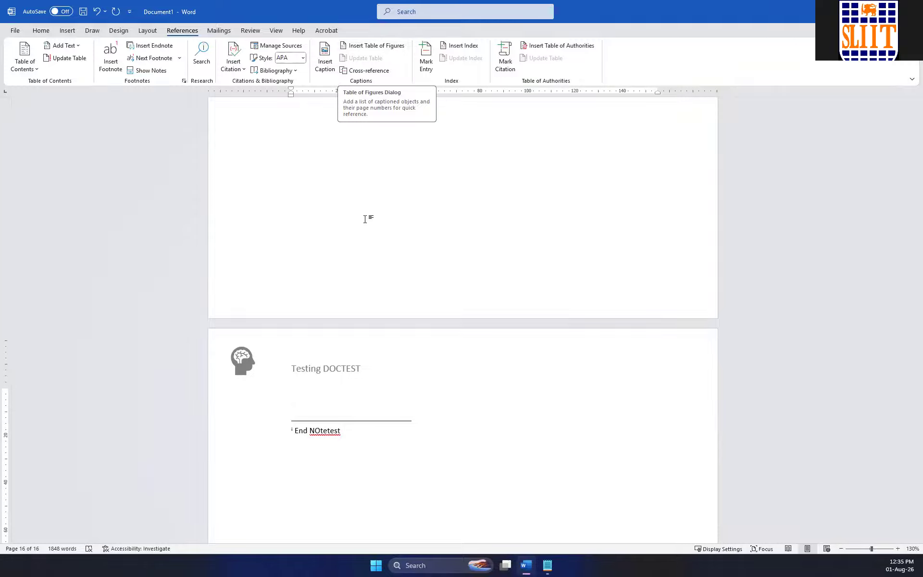
Caption the pink flower picture in Chapter 1 as "Figure 1- Flower", placed below the picture.
scroll(365, 221, "up", 20)
scroll(359, 222, "up", 20)
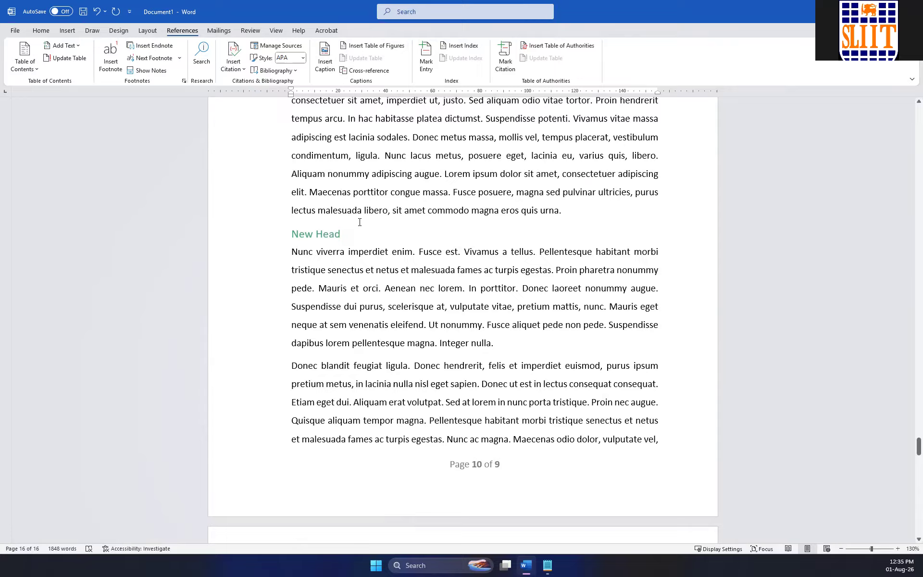
scroll(358, 220, "up", 20)
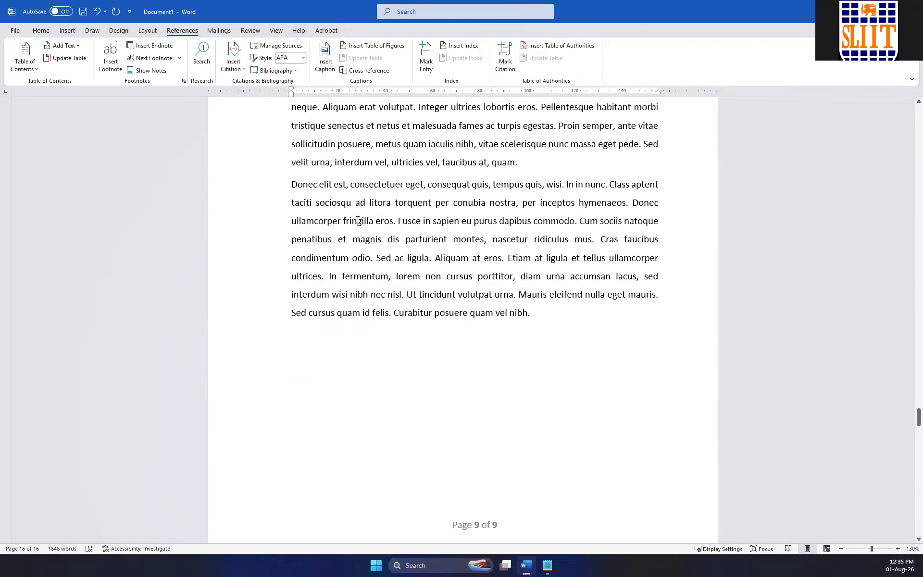
scroll(357, 220, "up", 20)
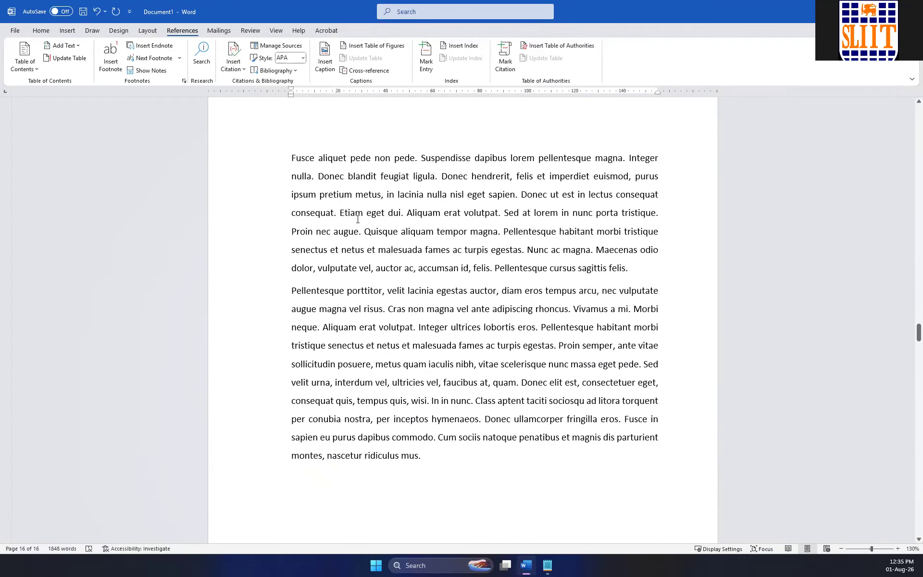
scroll(358, 223, "up", 12)
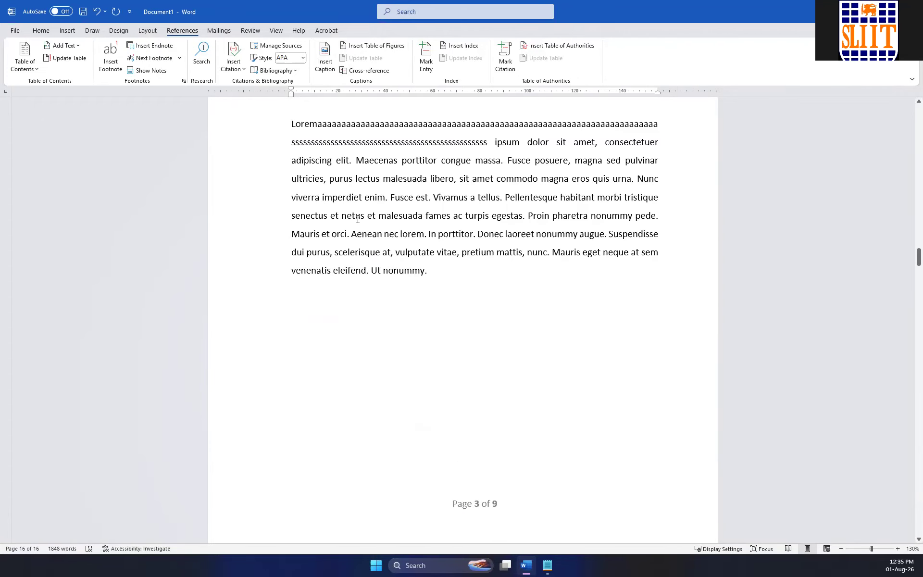
scroll(358, 223, "up", 6, "ctrl")
scroll(357, 223, "down", 18, "ctrl")
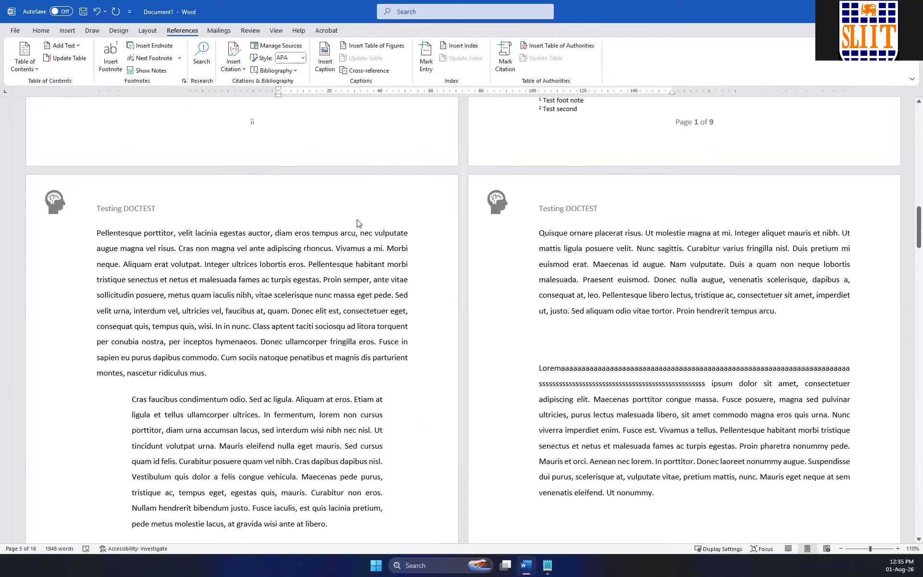
scroll(356, 218, "up", 4, "ctrl")
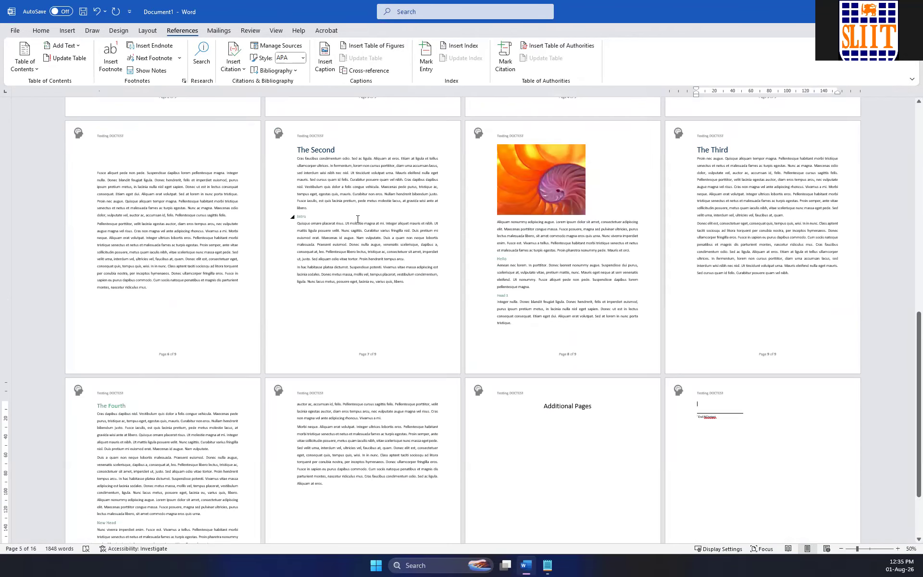
scroll(357, 219, "up", 10)
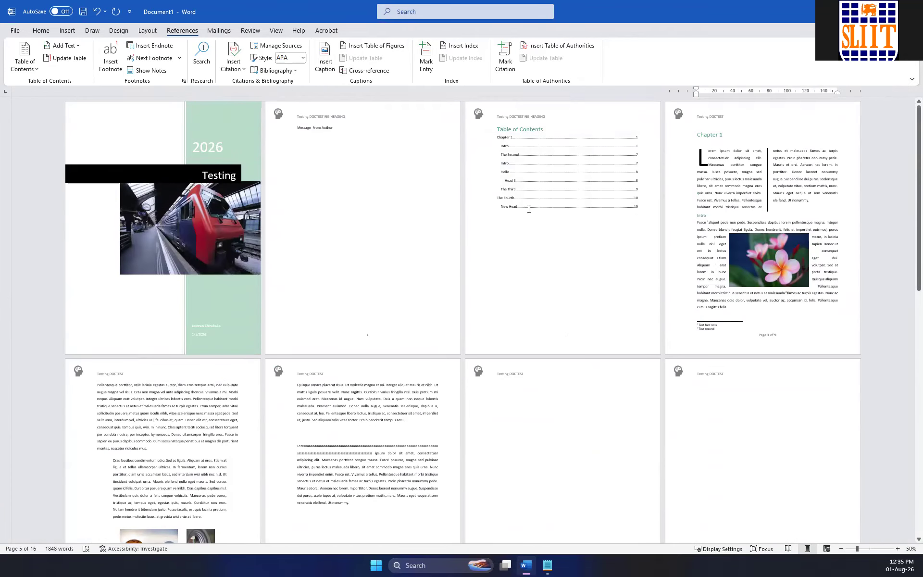
left_click(756, 254)
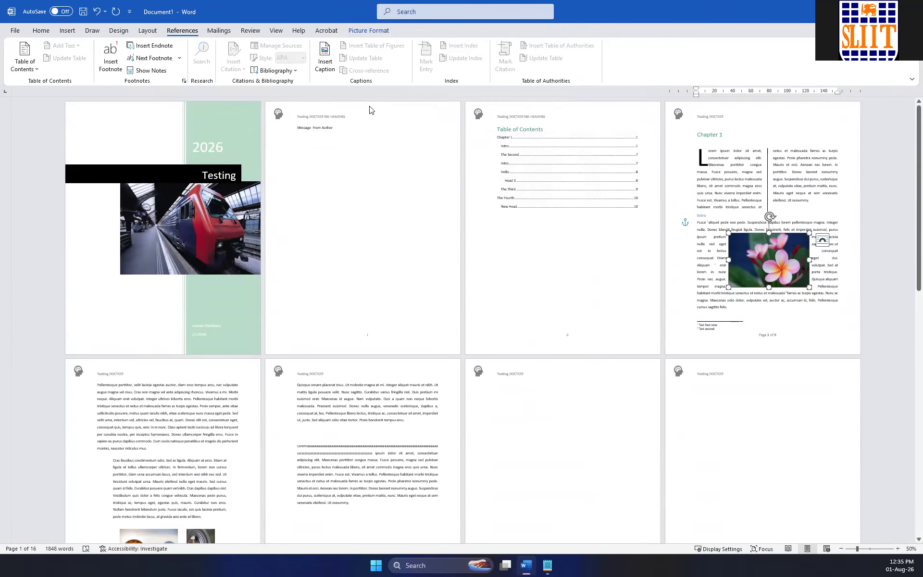
left_click(324, 53)
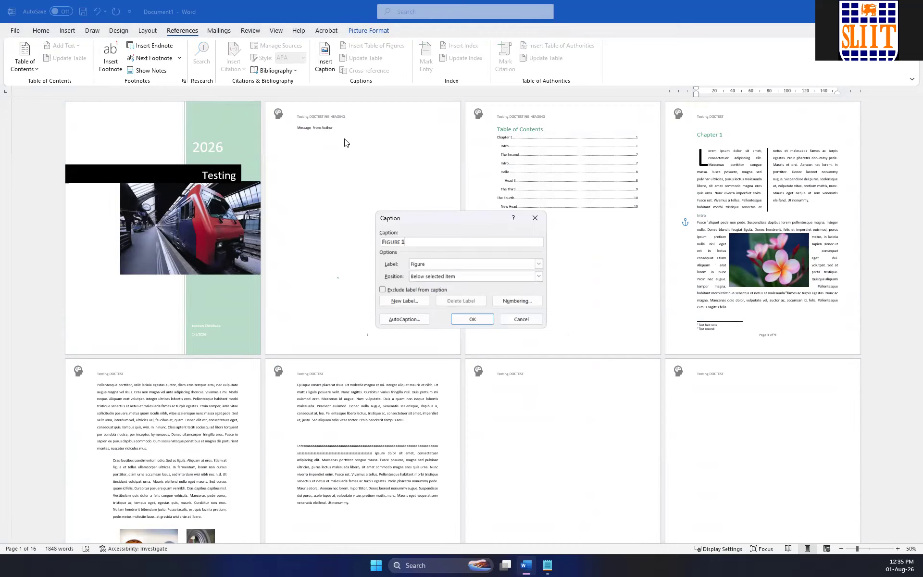
type("-")
type(" Fi")
type("ower")
left_click(472, 319)
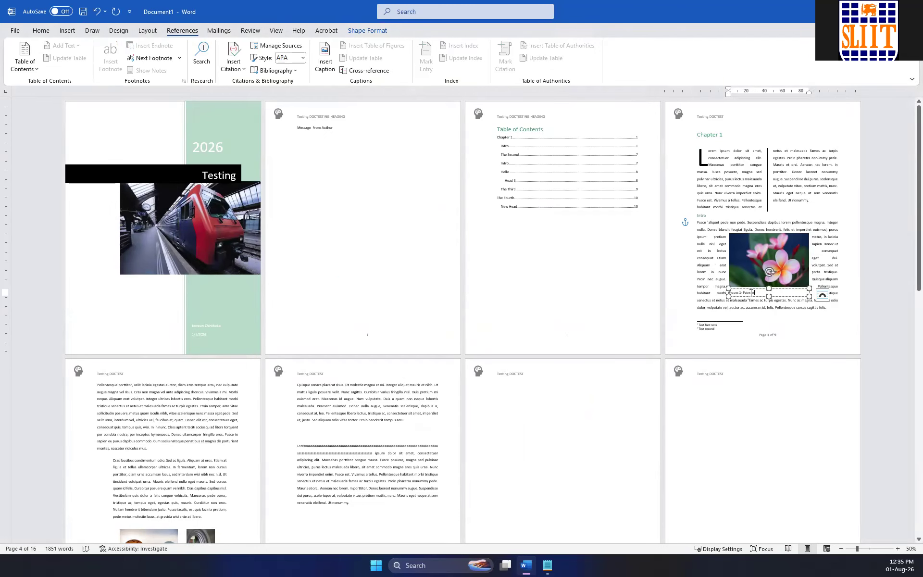
Caption the hot-air balloon picture on page 2 as "Figure 2- Baloon", placed below the picture.
scroll(367, 268, "down", 5)
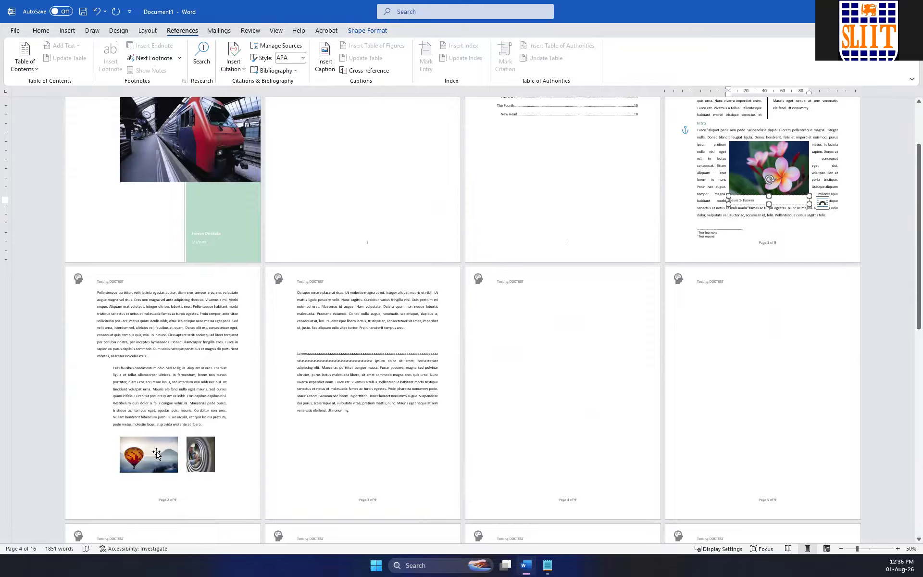
left_click(157, 454)
left_click(156, 453)
left_click(323, 57)
type("- Ball")
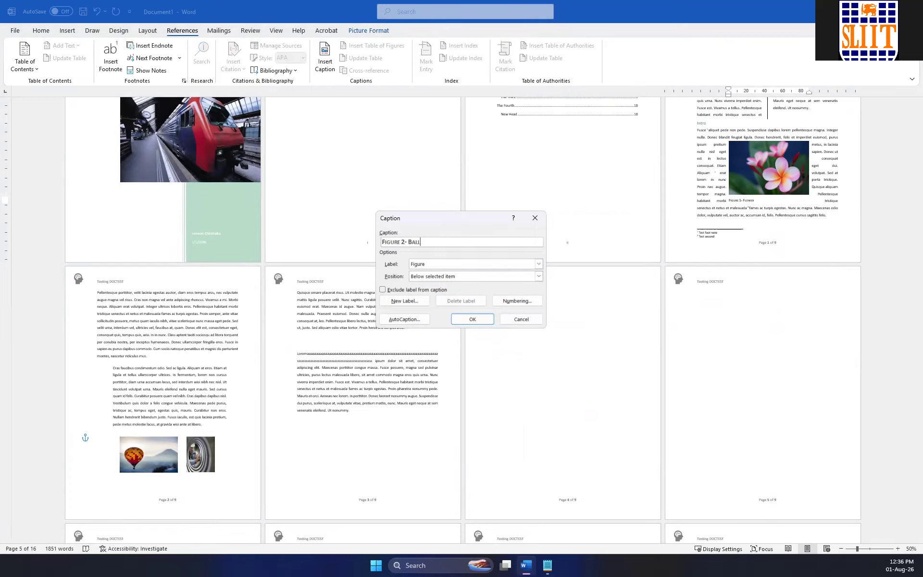
type("oon")
key("BackSpace")
key("BackSpace")
key("BackSpace")
left_click(470, 323)
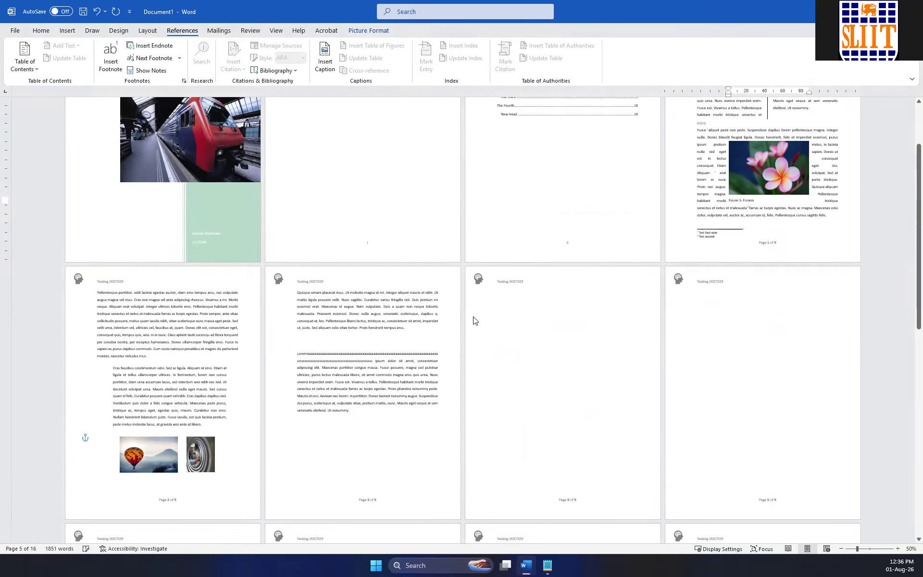
Caption the picture beside the balloon as "Figure 3- Men", placed below the selected item.
left_click(204, 452)
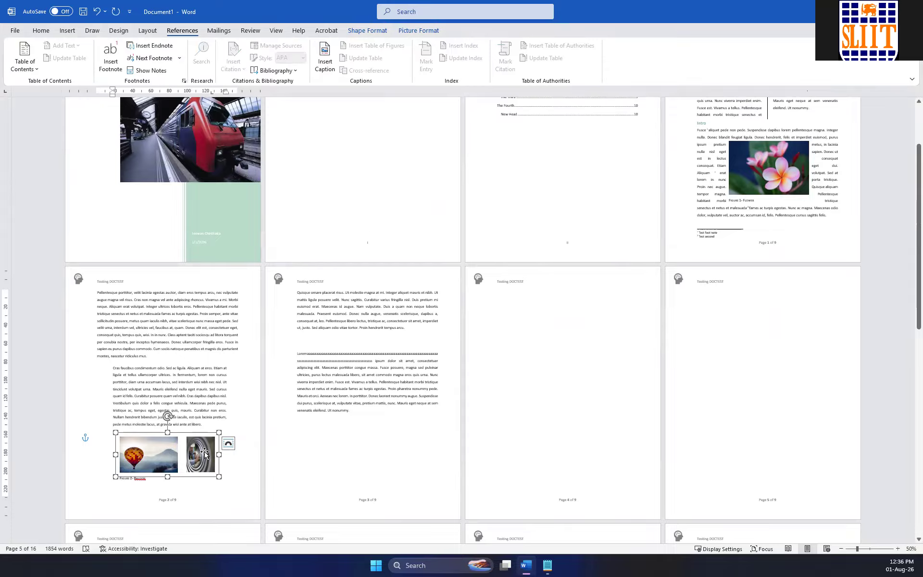
left_click(203, 454)
left_click(325, 57)
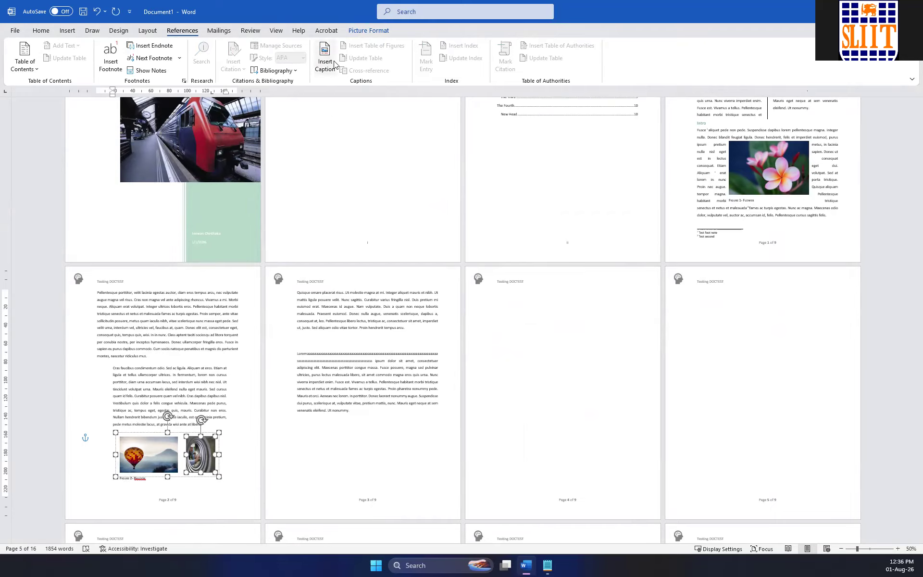
type("- Men")
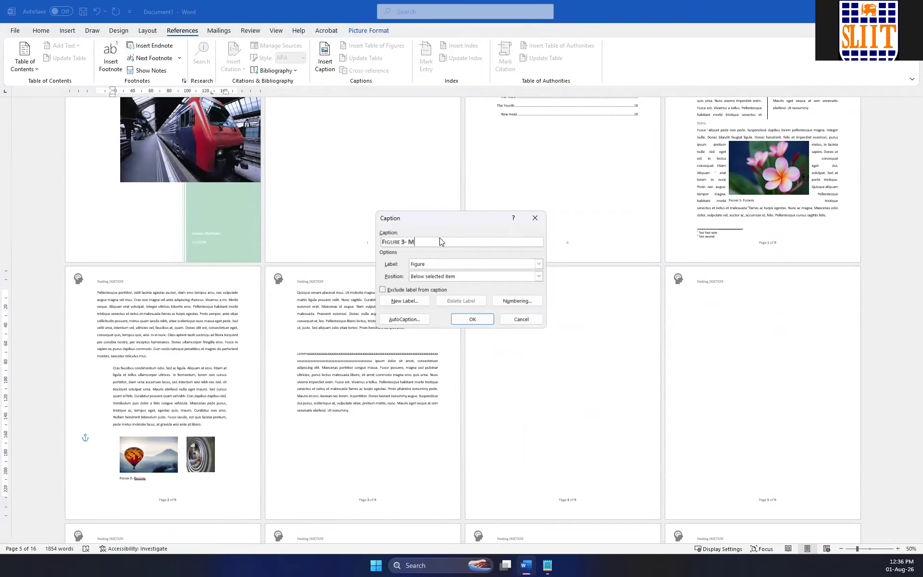
left_click(473, 321)
Caption the orange spiral picture on the page before The Third as "Figure 4Flower 2", placed below the picture.
scroll(443, 315, "down", 3)
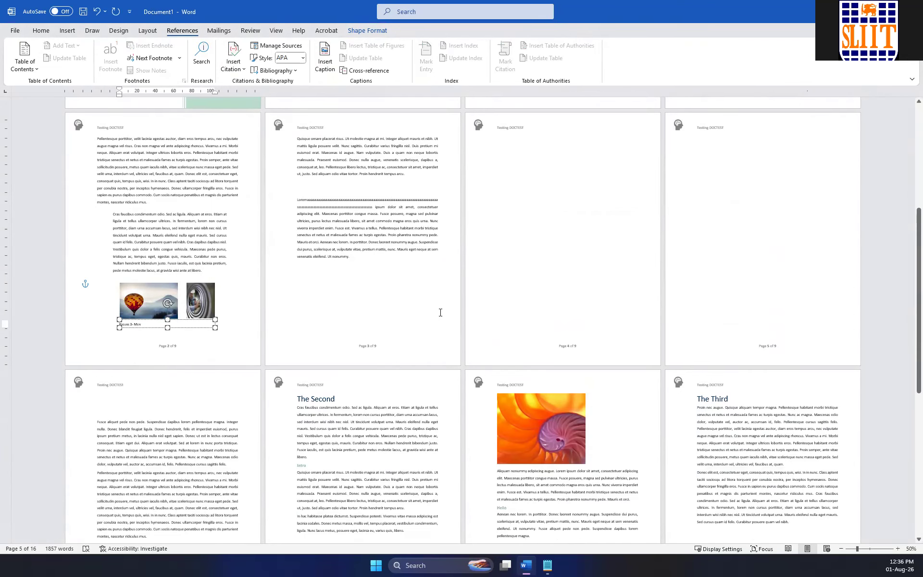
left_click(544, 403)
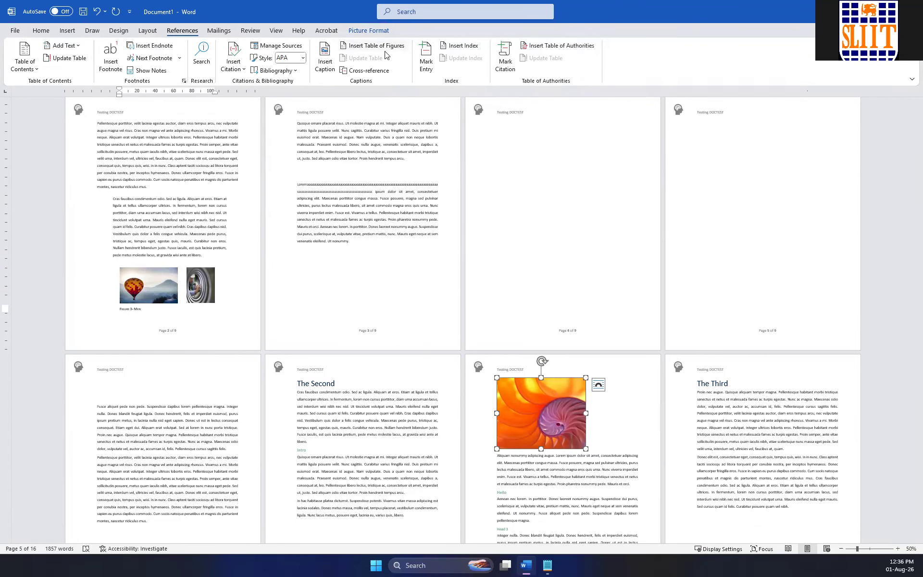
left_click(325, 58)
type("Flower 2")
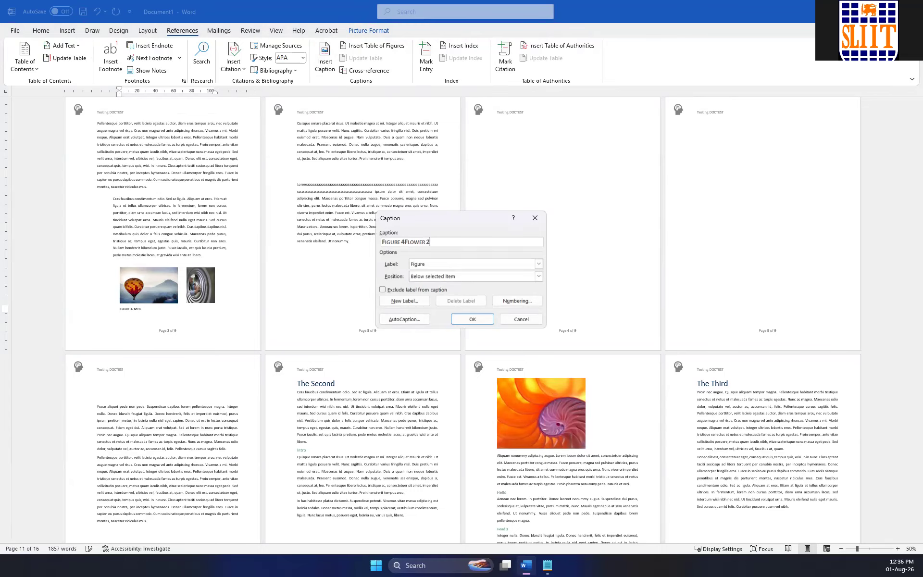
left_click(473, 319)
Insert a table of figures below the table of contents, using the From template format and the Figure caption label.
scroll(497, 289, "up", 5)
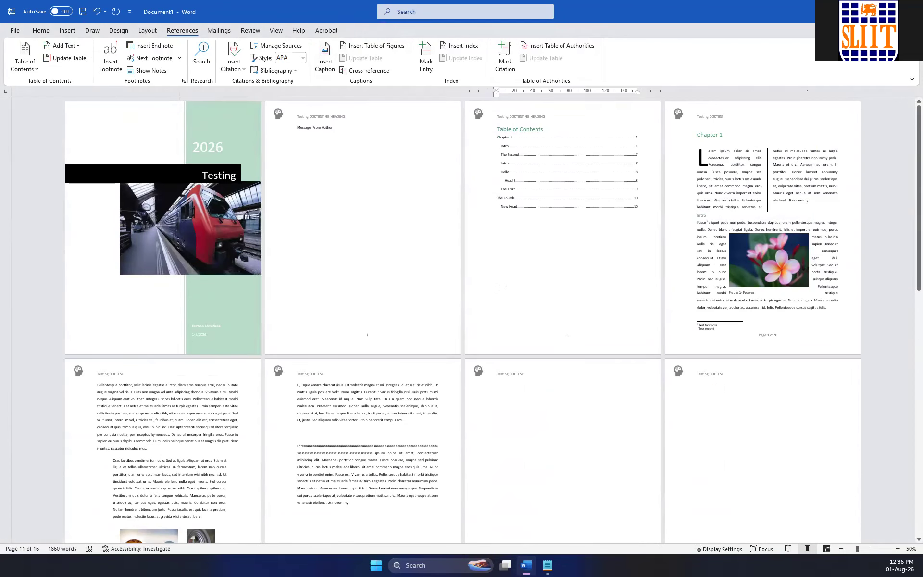
left_click(507, 233)
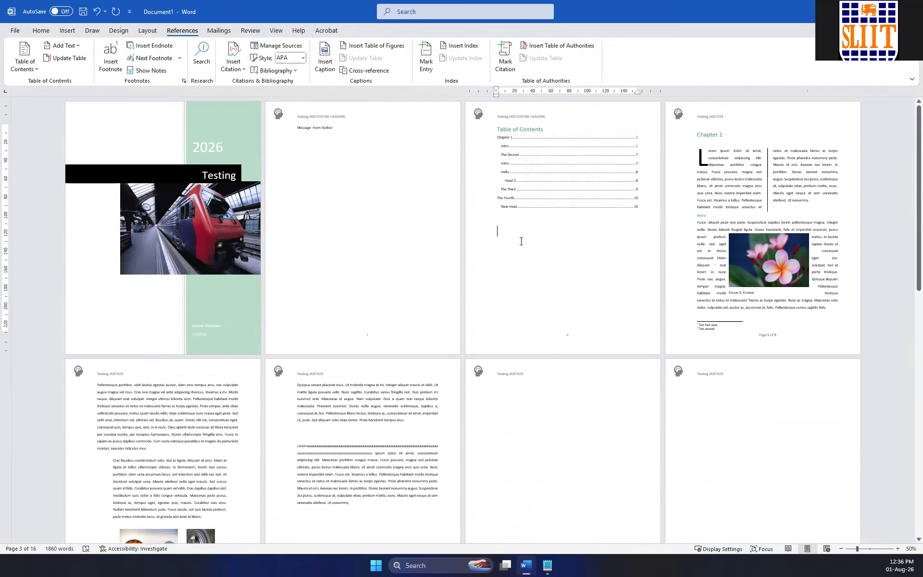
left_click(371, 46)
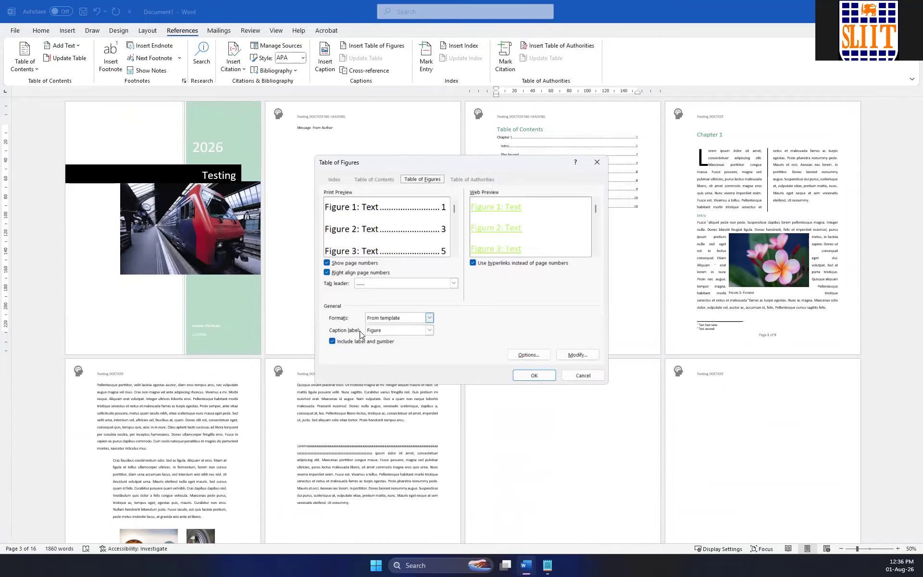
left_click(410, 333)
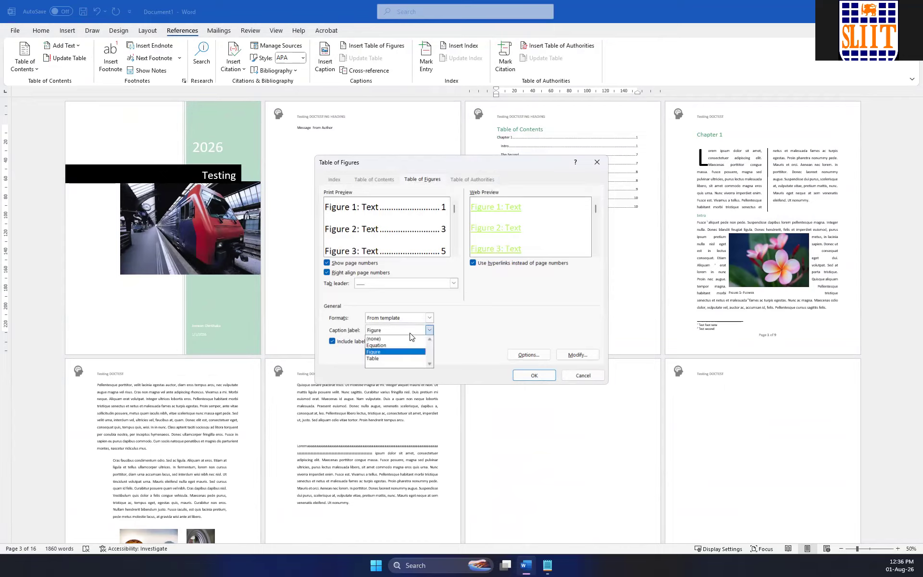
left_click(411, 331)
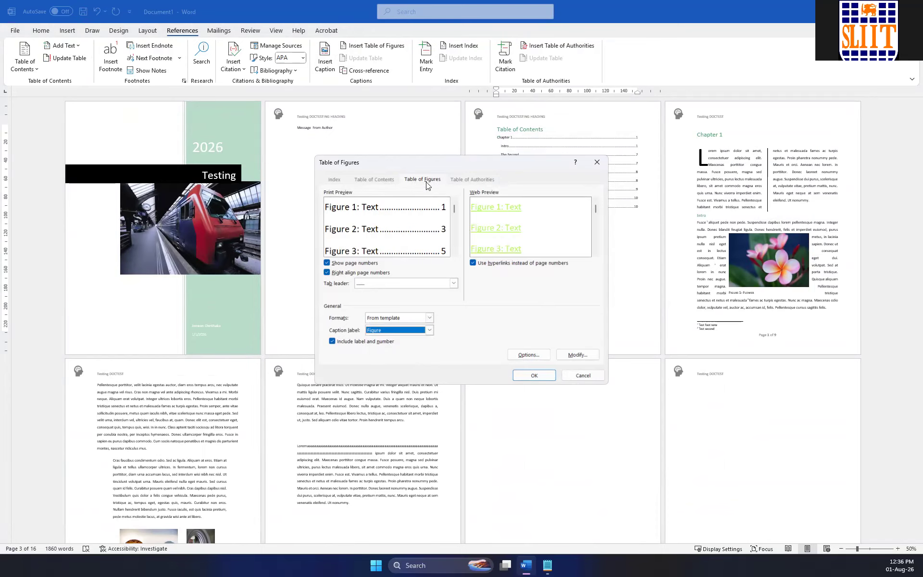
left_click(534, 375)
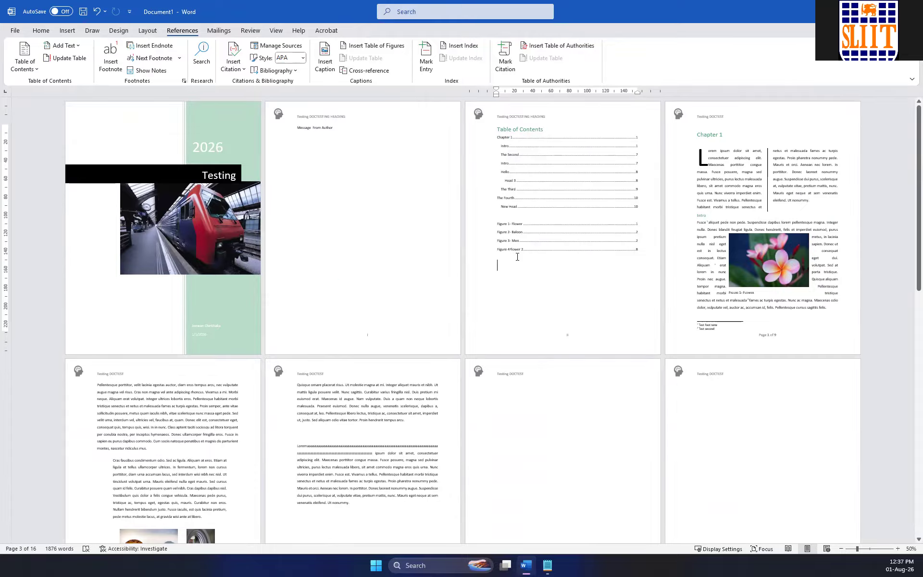
Add the title "Table Of Figures" on its own line above the list of figures.
scroll(560, 267, "up", 5)
scroll(280, 264, "up", 3)
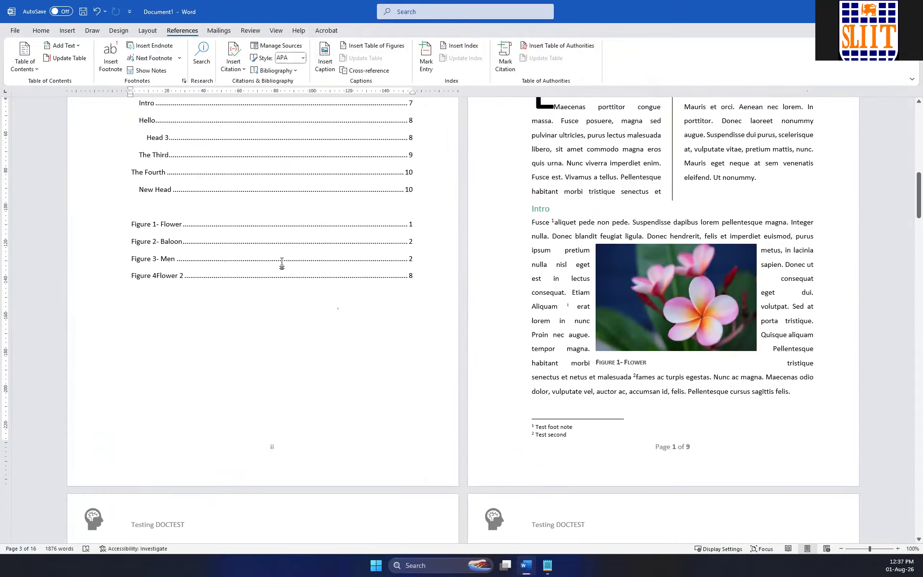
left_click(446, 305)
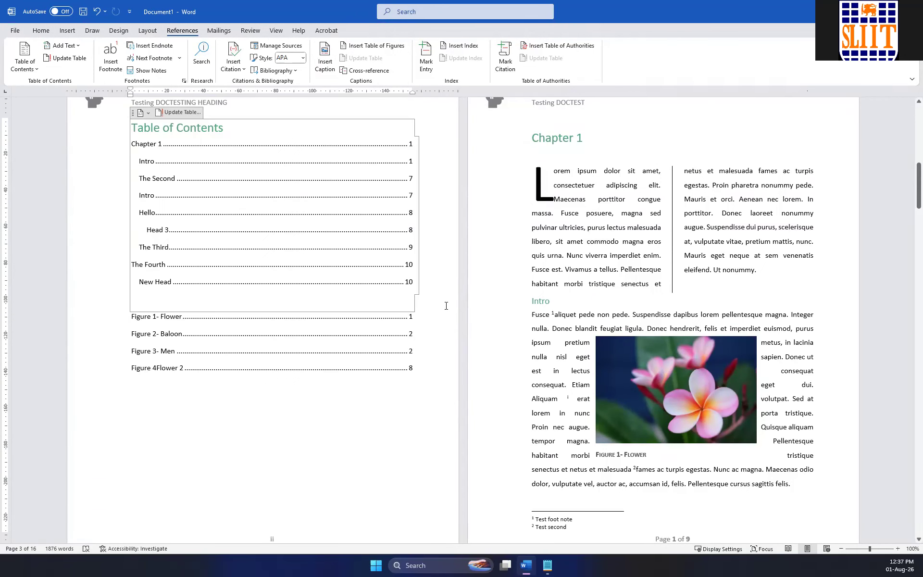
key("Down")
key("Return")
key("Up")
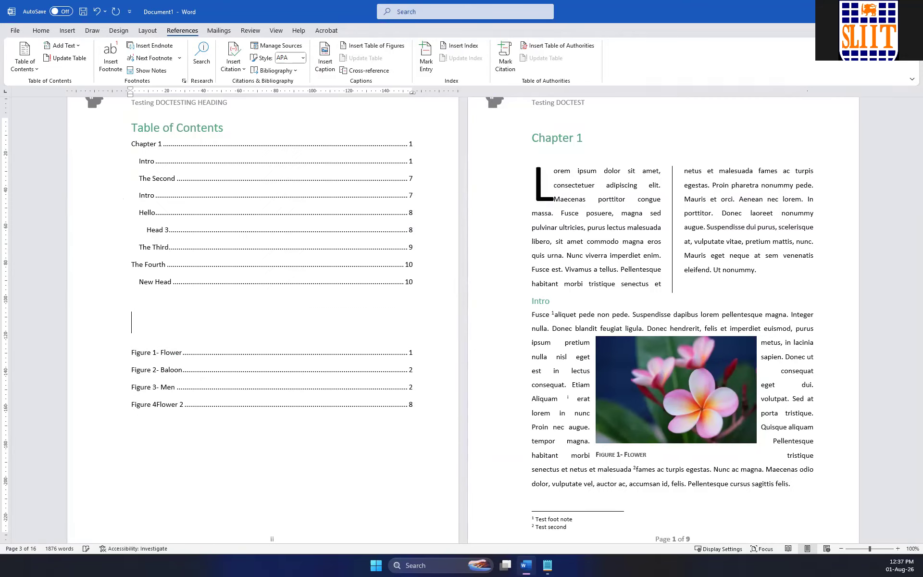
type("Table Of Figures")
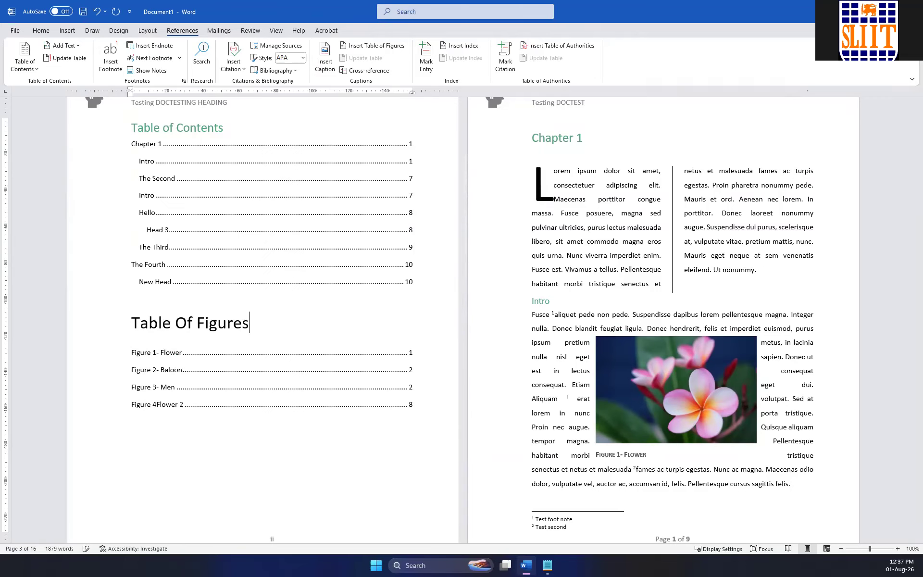
Insert a table with two columns and one row below the paragraph ending "Ut nonummy." on page 3, and select the whole table.
scroll(443, 336, "down", 3)
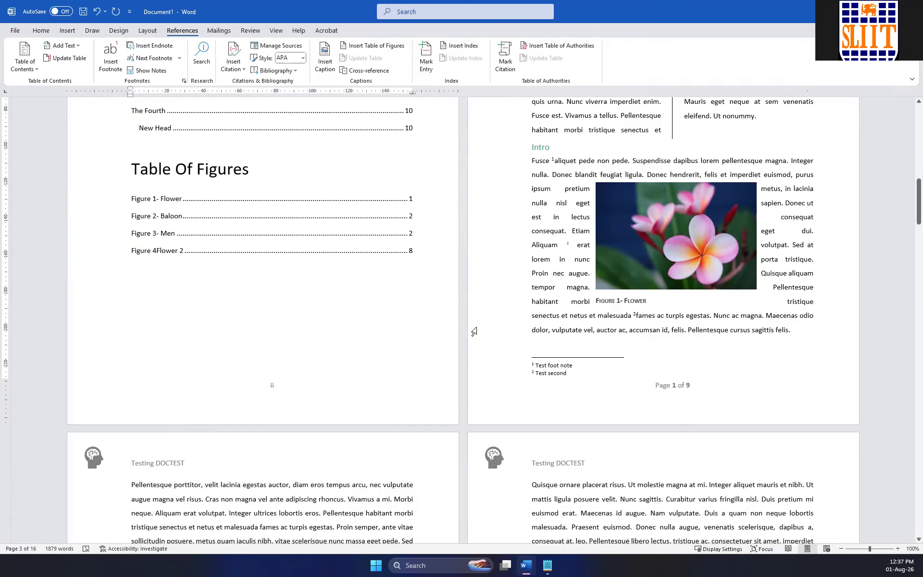
scroll(472, 330, "down", 5)
scroll(472, 331, "down", 5)
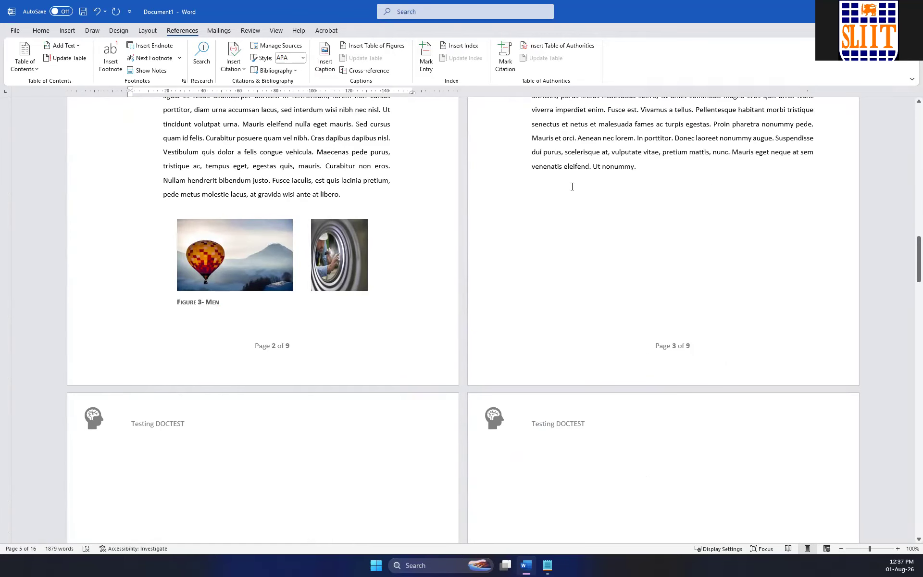
left_click(657, 178)
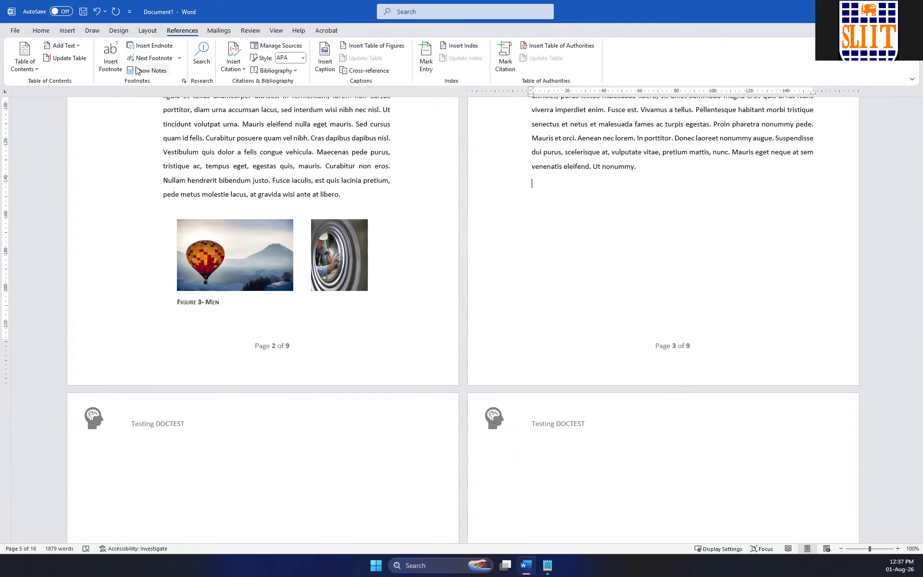
left_click(68, 30)
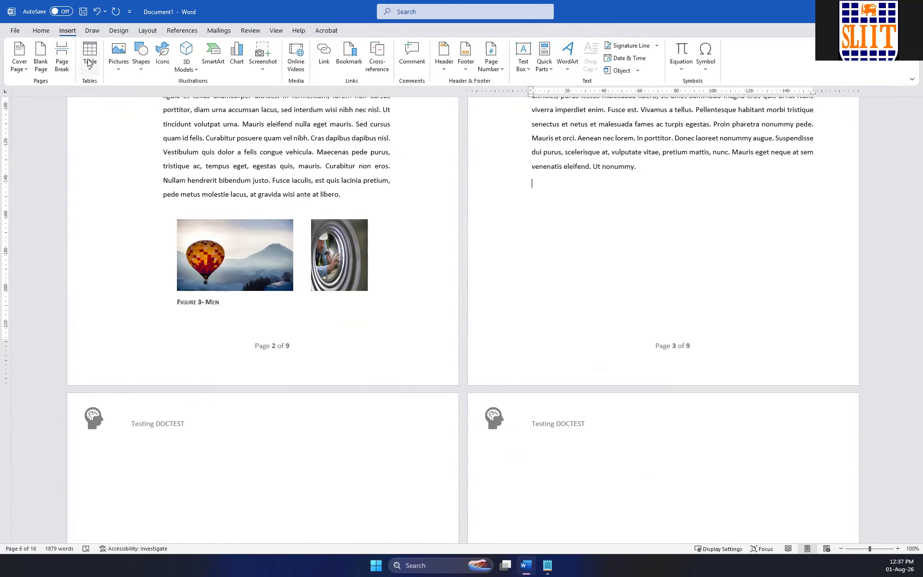
left_click(89, 56)
left_click(94, 99)
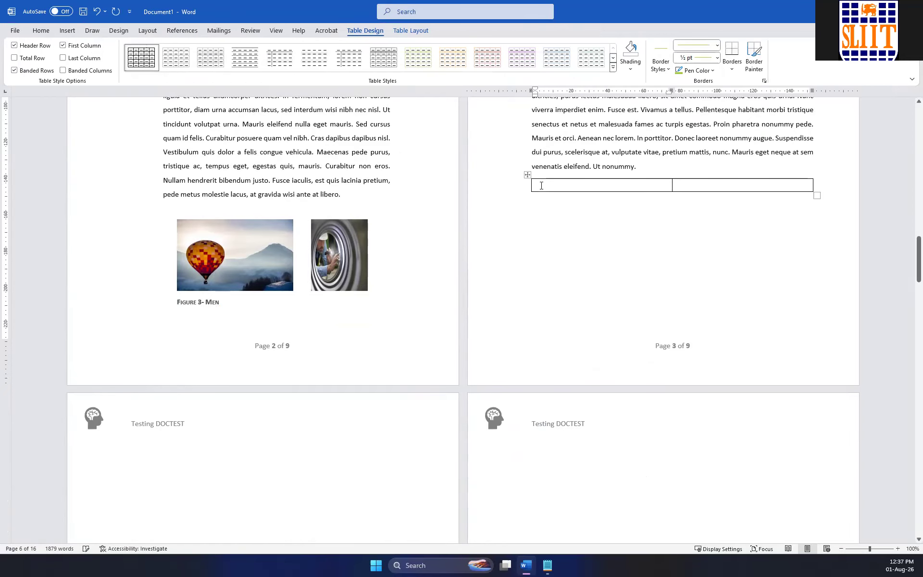
left_click(528, 176)
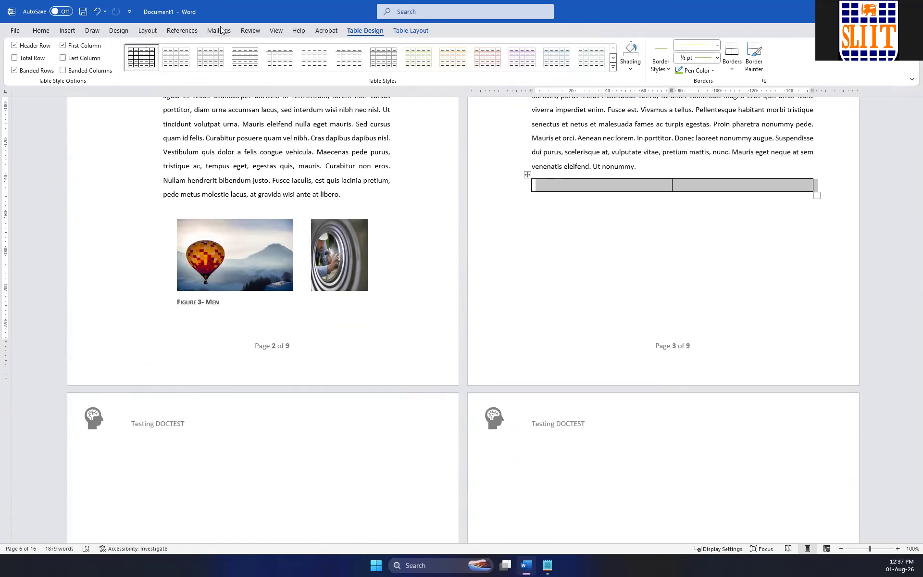
Caption the selected two-column table on page 3 as "Table 1 - Test", using the Table label and placing it above the table.
left_click(182, 30)
left_click(324, 62)
left_click(430, 264)
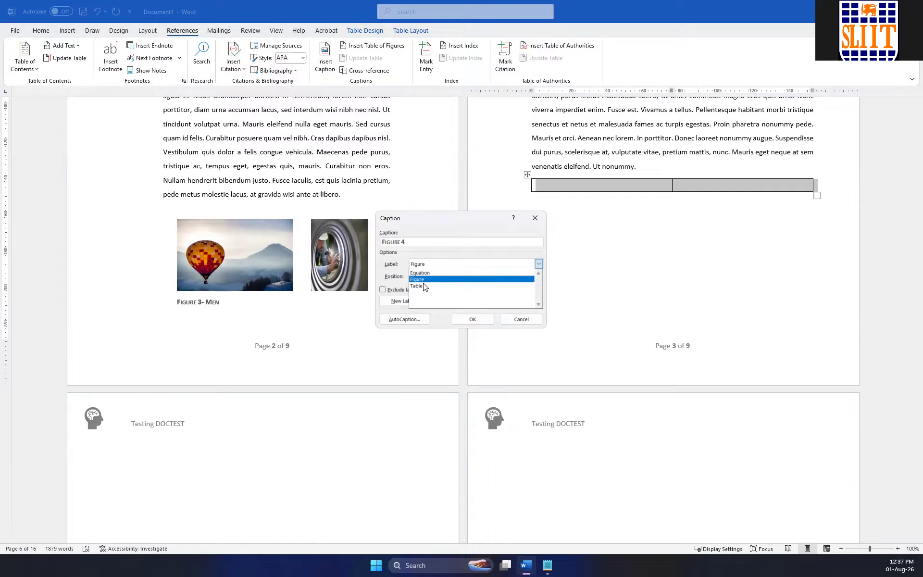
left_click(423, 287)
left_click(411, 242)
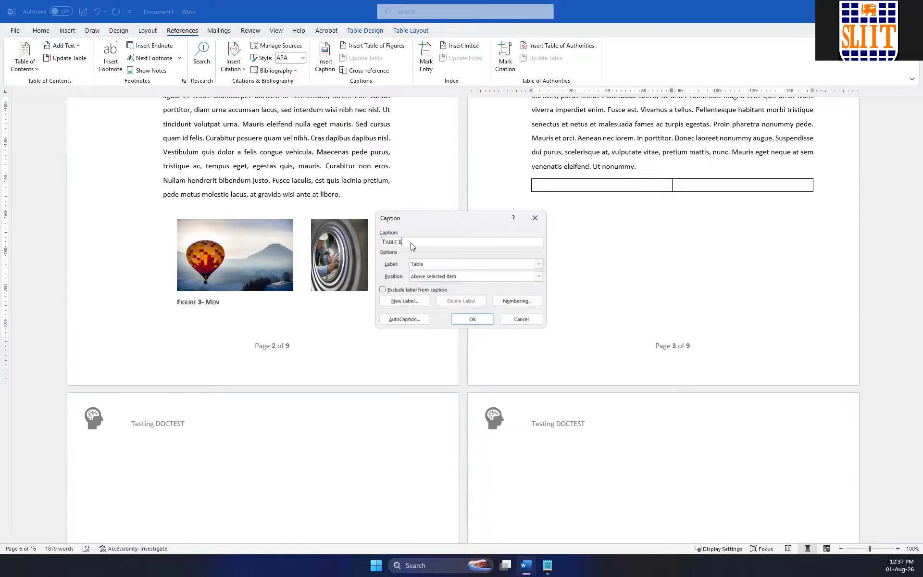
type("- Test")
left_click(481, 320)
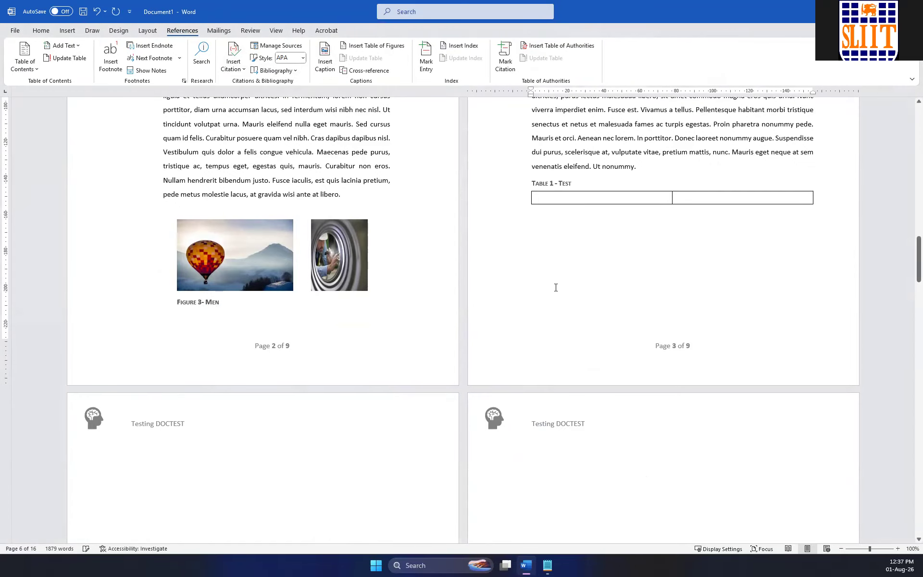
Add the heading "Table of tables" on the empty line below the list of figures.
scroll(561, 273, "up", 15)
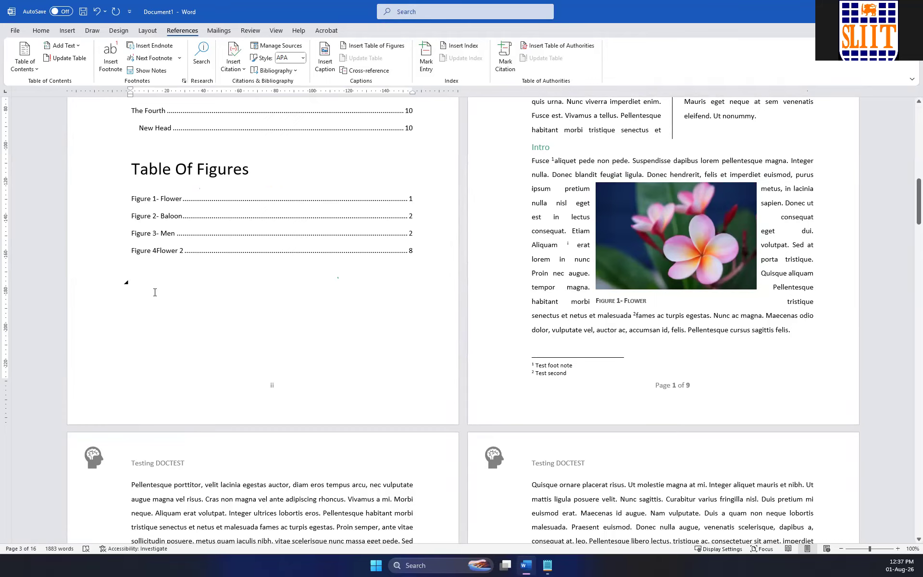
type("Tabl")
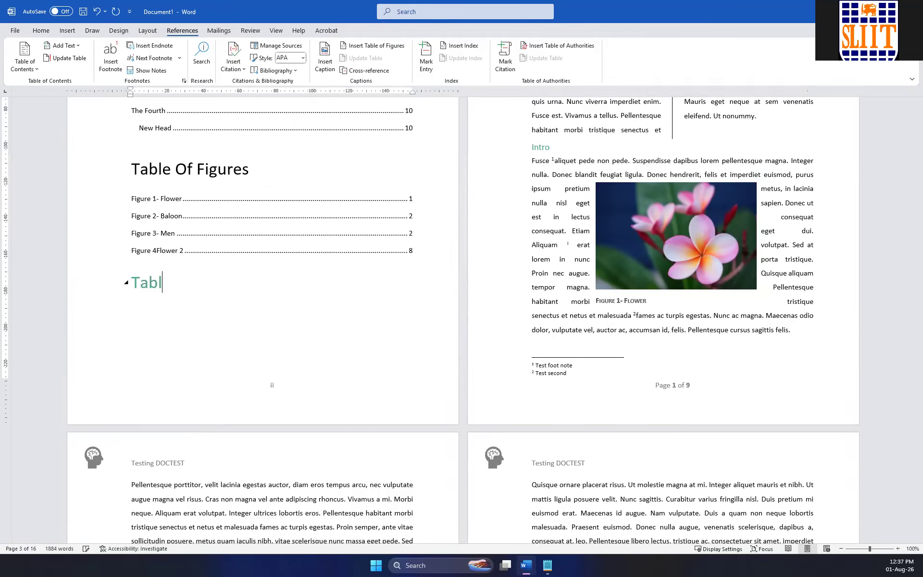
type("e of tables")
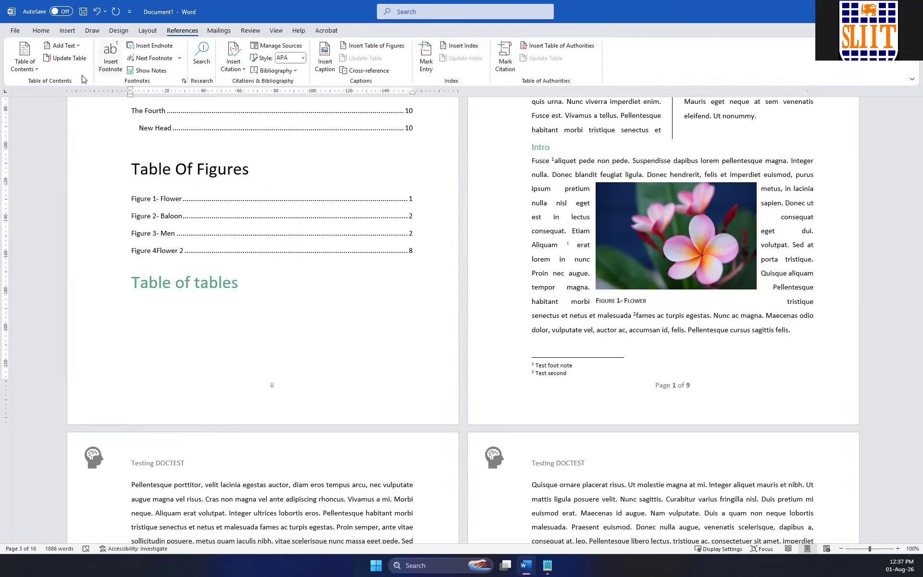
Insert a list of tables below the "Table of tables" heading, using the From template format and the Table caption label.
left_click(34, 70)
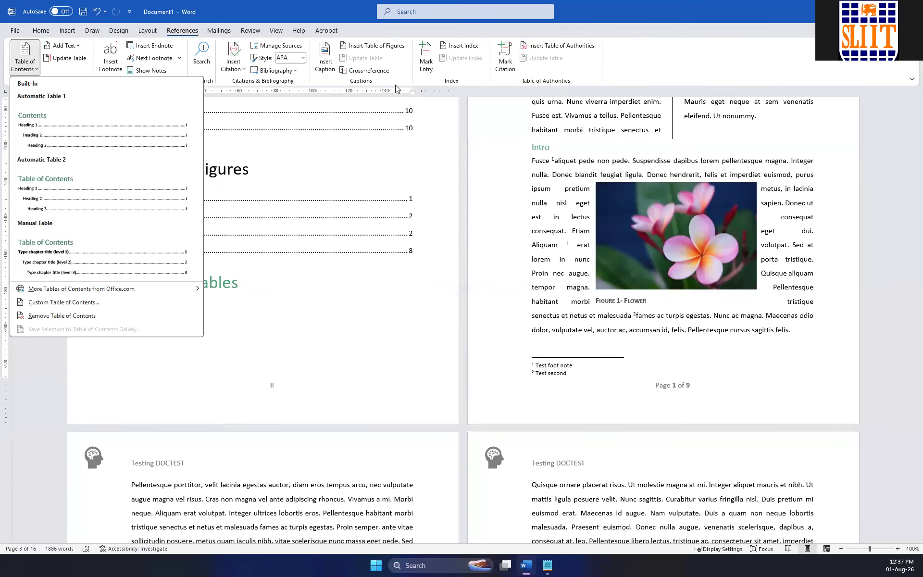
left_click(377, 45)
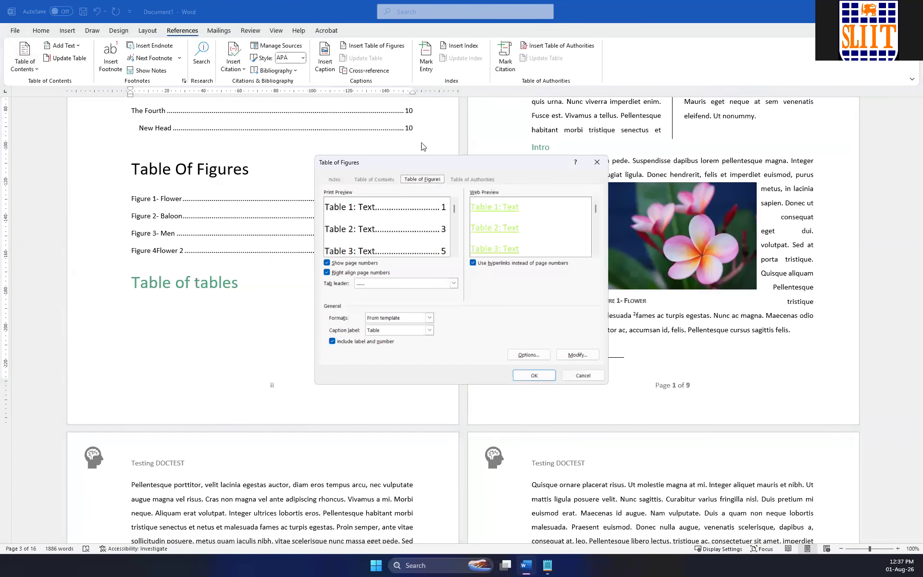
left_click(388, 330)
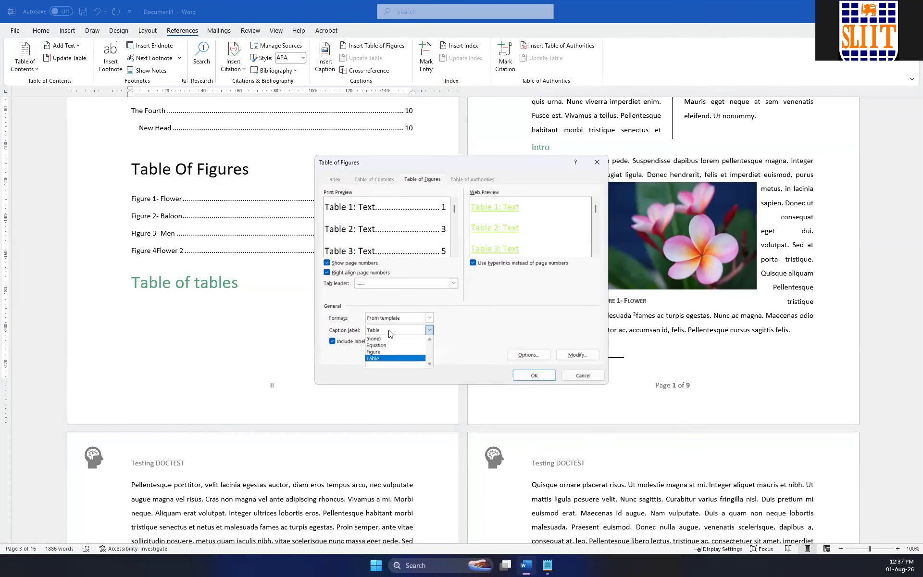
left_click(388, 330)
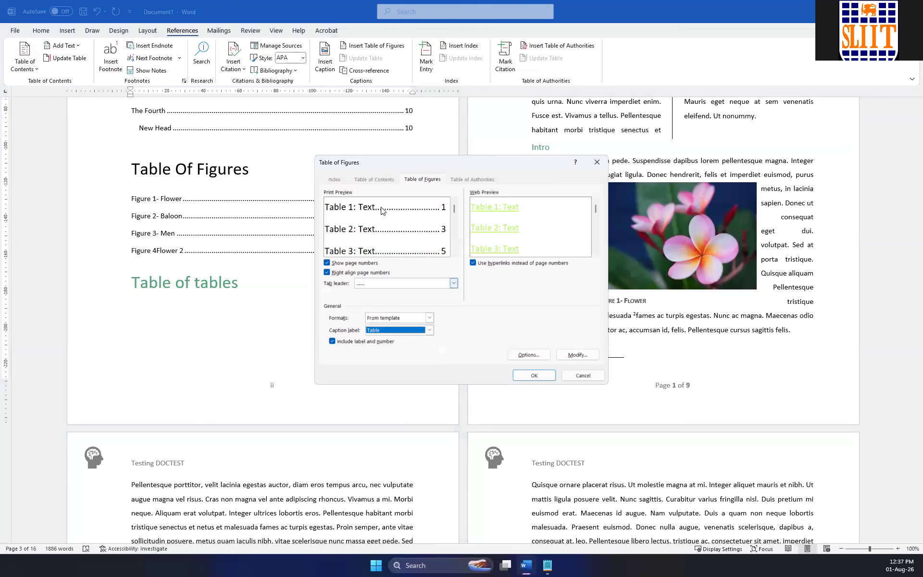
left_click(540, 379)
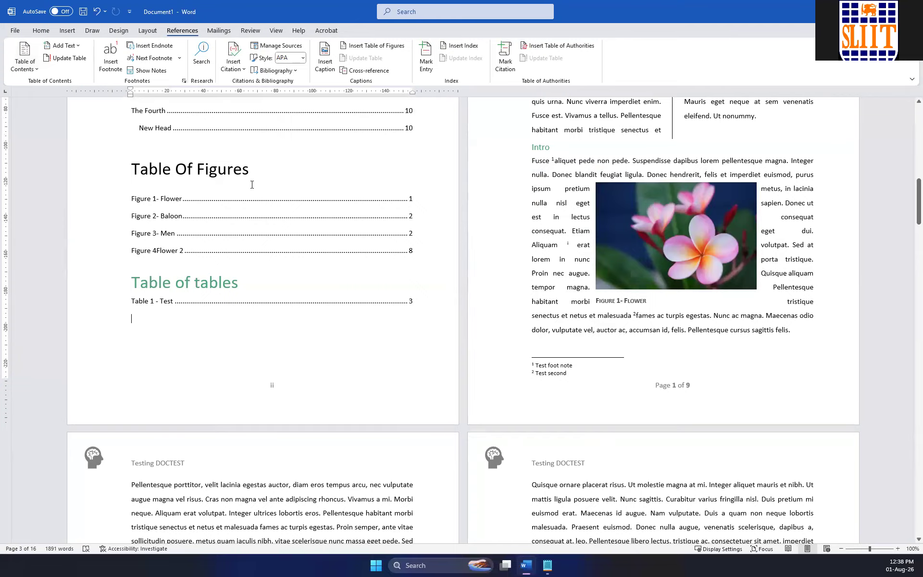
scroll(232, 200, "up", 4)
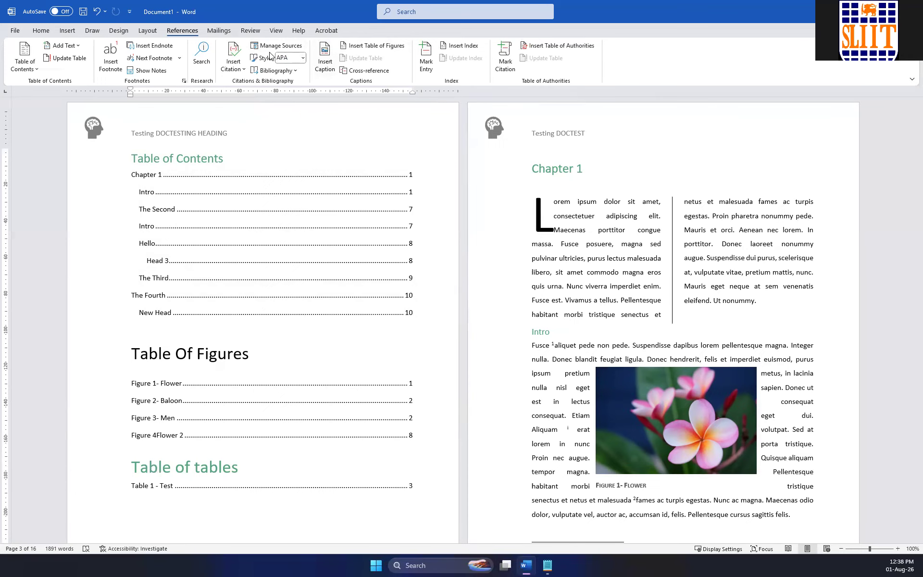
left_click(224, 33)
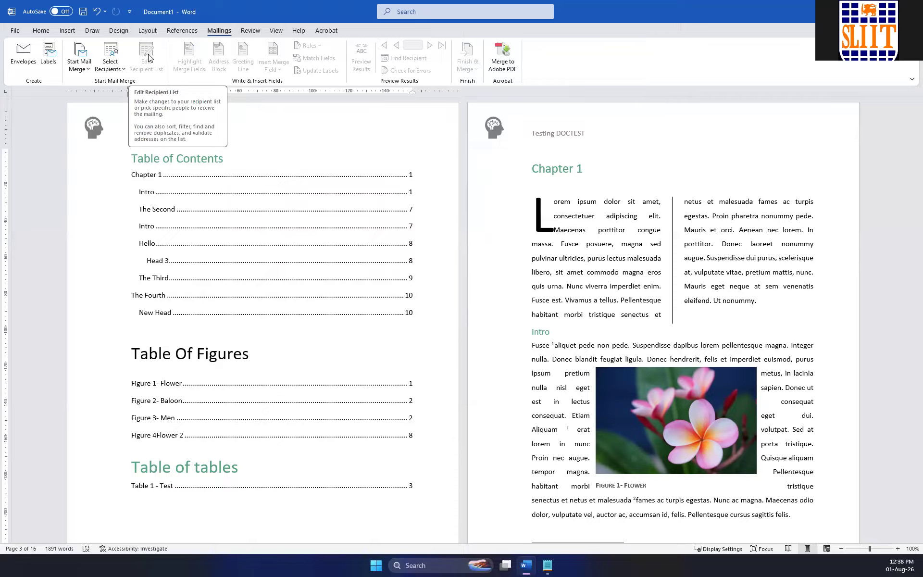
left_click(250, 30)
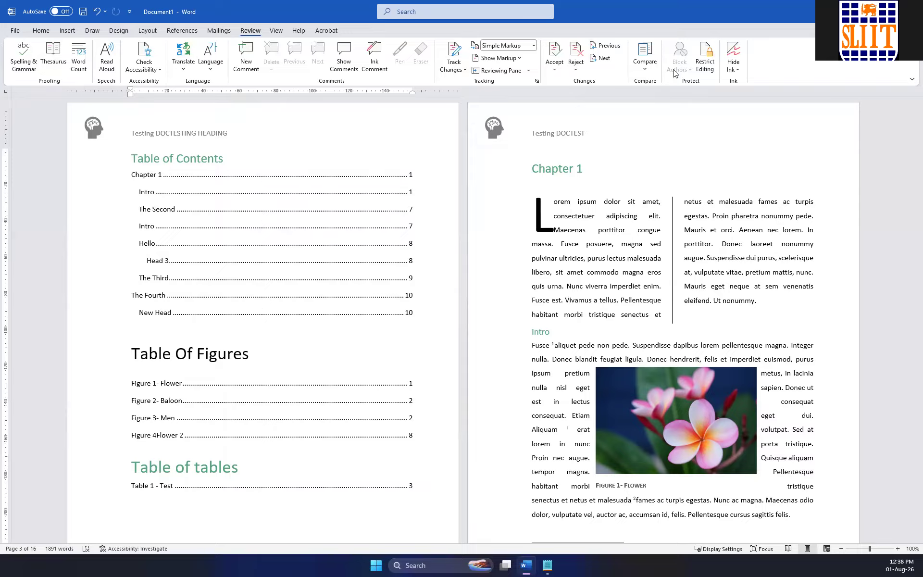
left_click(181, 31)
left_click(220, 30)
left_click(256, 30)
left_click(190, 33)
left_click(221, 34)
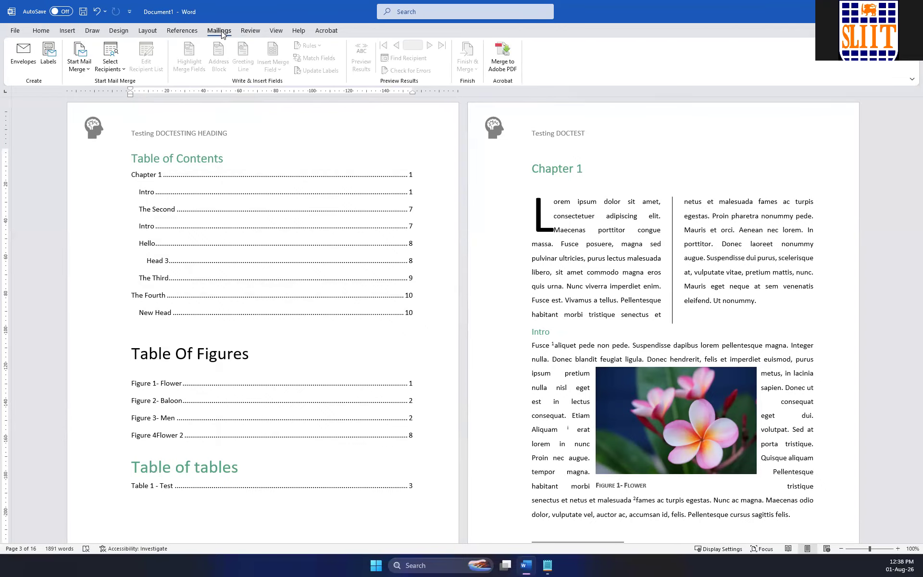
left_click(260, 34)
left_click(181, 30)
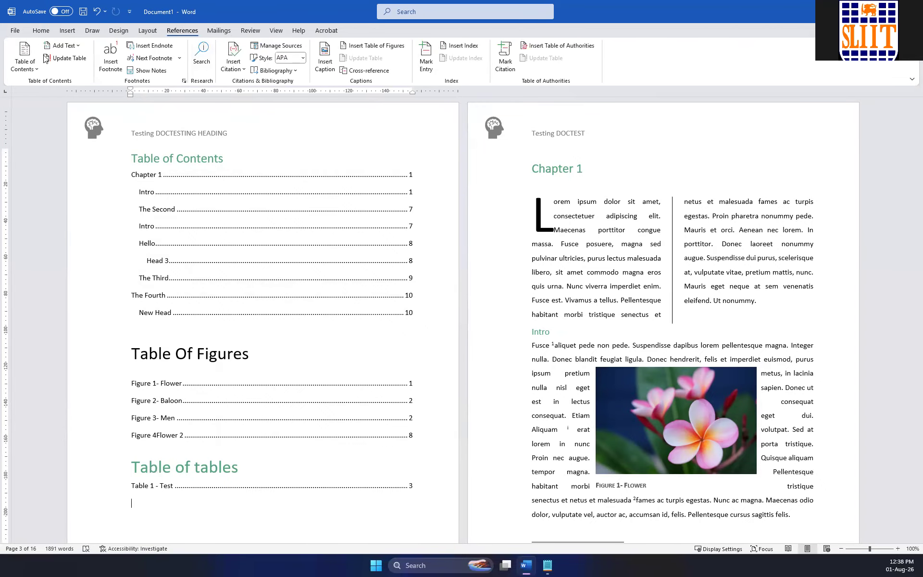
left_click(222, 29)
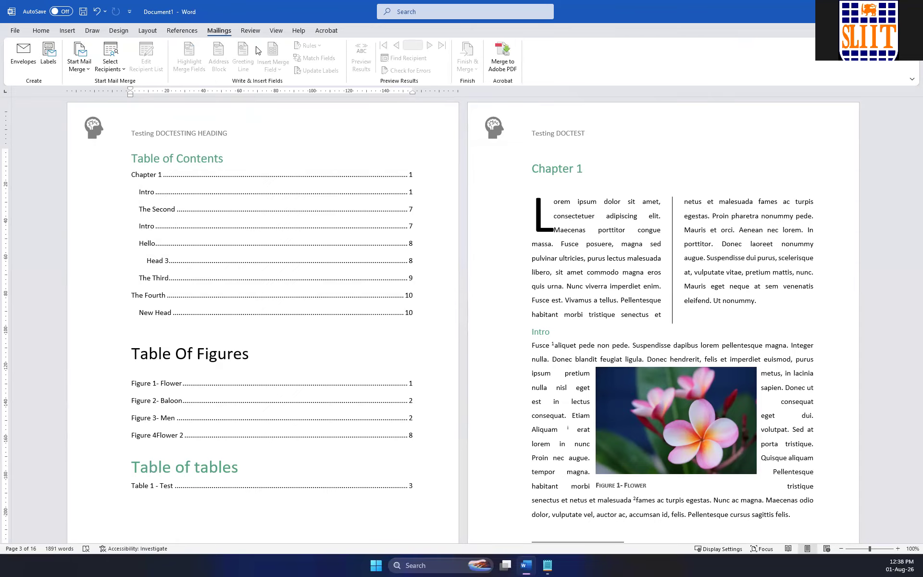
Run the spelling and grammar check, examine the flagged word in the Figure 2 caption with its suggestions, and close the check.
left_click(245, 30)
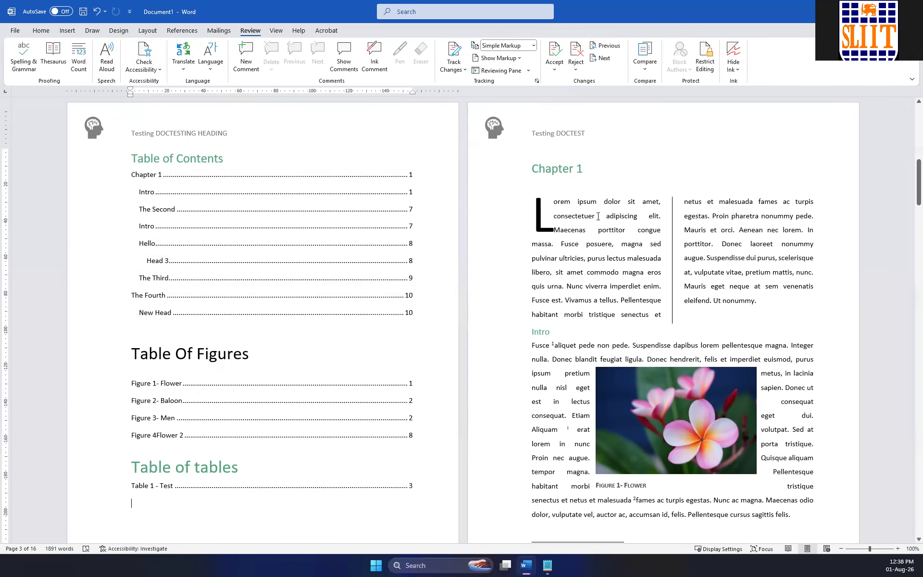
left_click(20, 63)
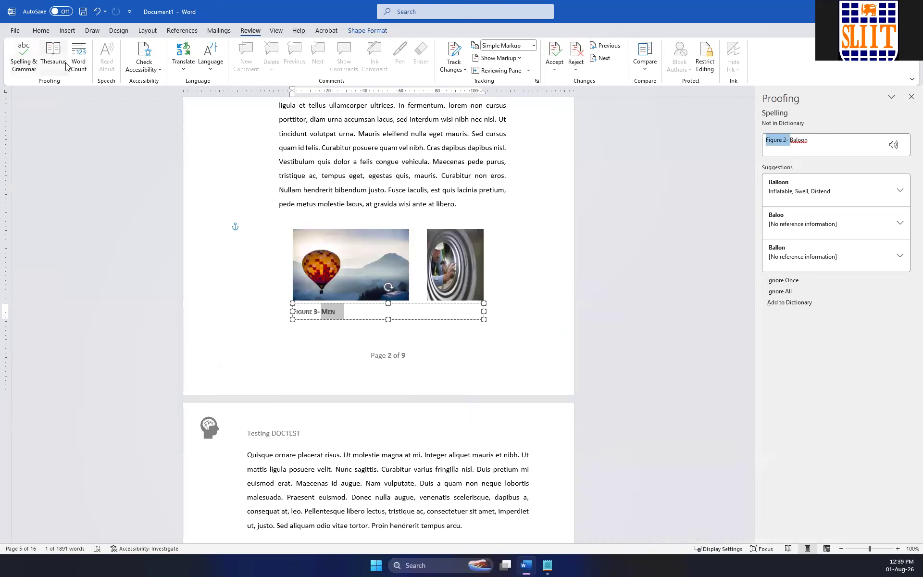
left_click(795, 140)
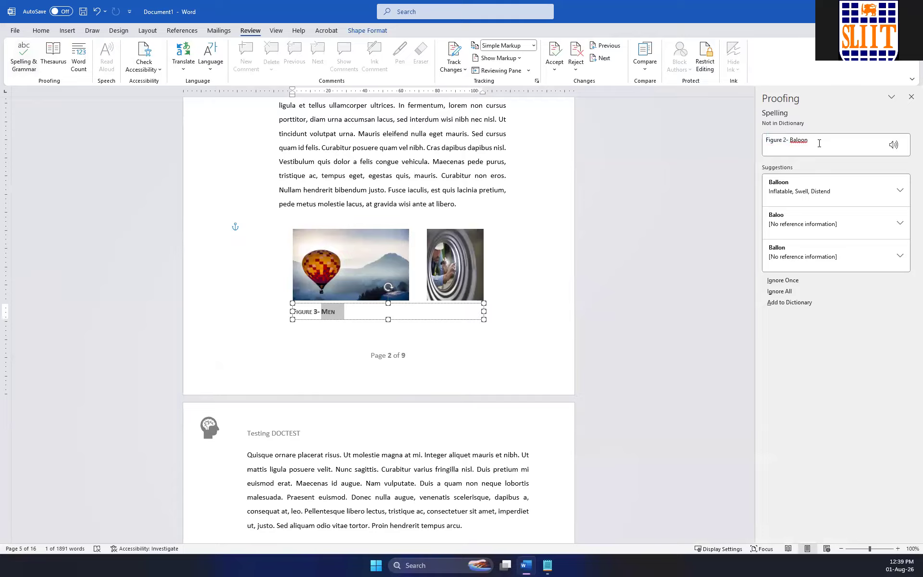
left_click_drag(819, 143, 789, 141)
left_click(809, 146)
left_click(911, 97)
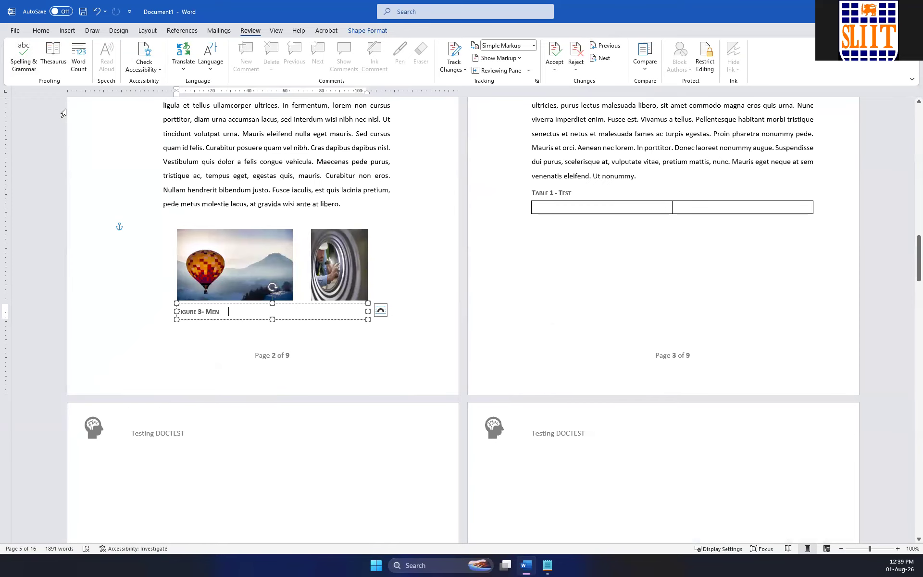
Check the document's word count statistics, including textboxes, footnotes and endnotes, and close them.
left_click(79, 62)
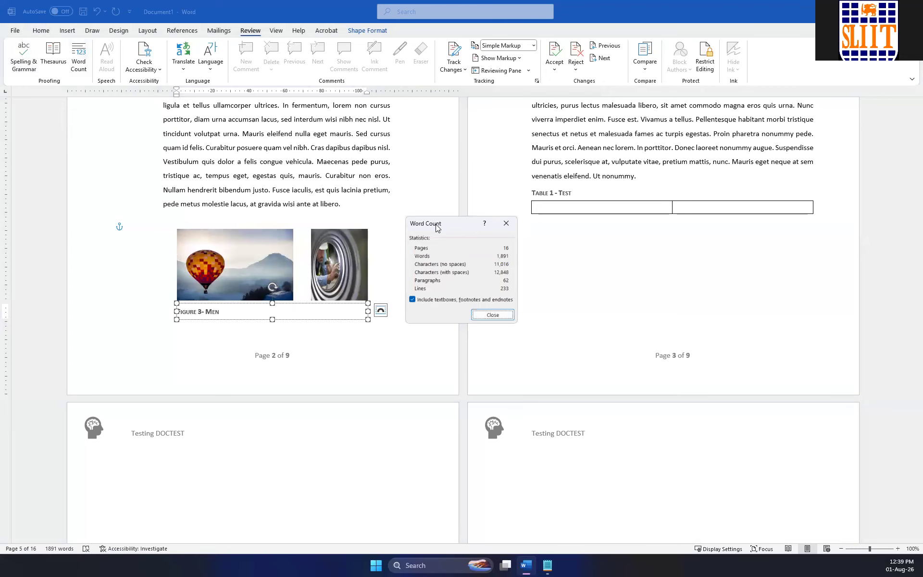
left_click_drag(440, 225, 420, 287)
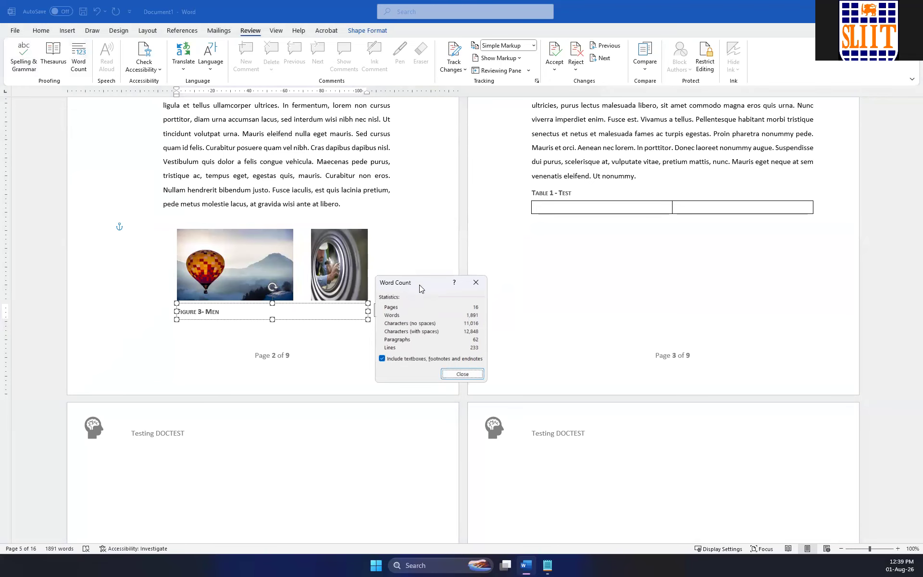
left_click(475, 284)
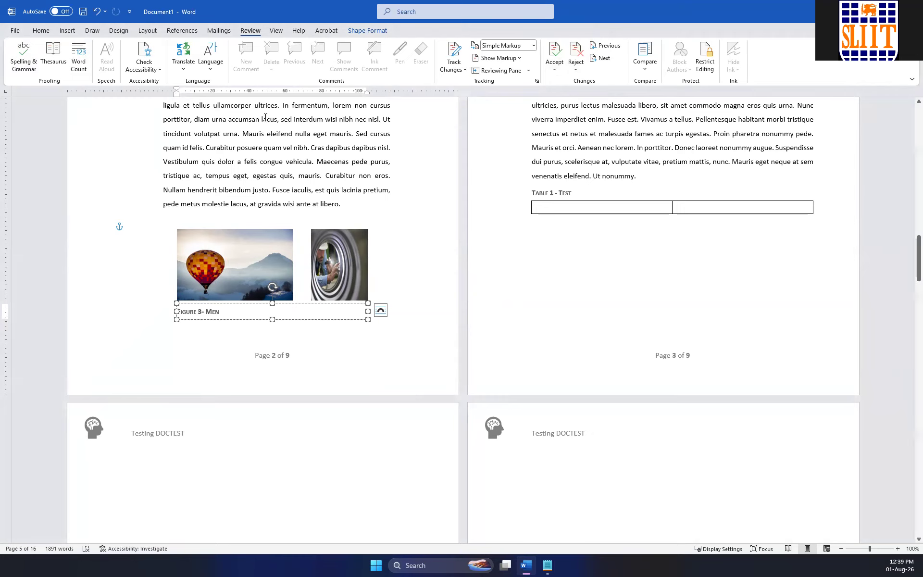
Replace the first paragraph on page 2 with the copied Professional Development Program announcement, separated from the following text by a blank line.
scroll(168, 71, "up", 5)
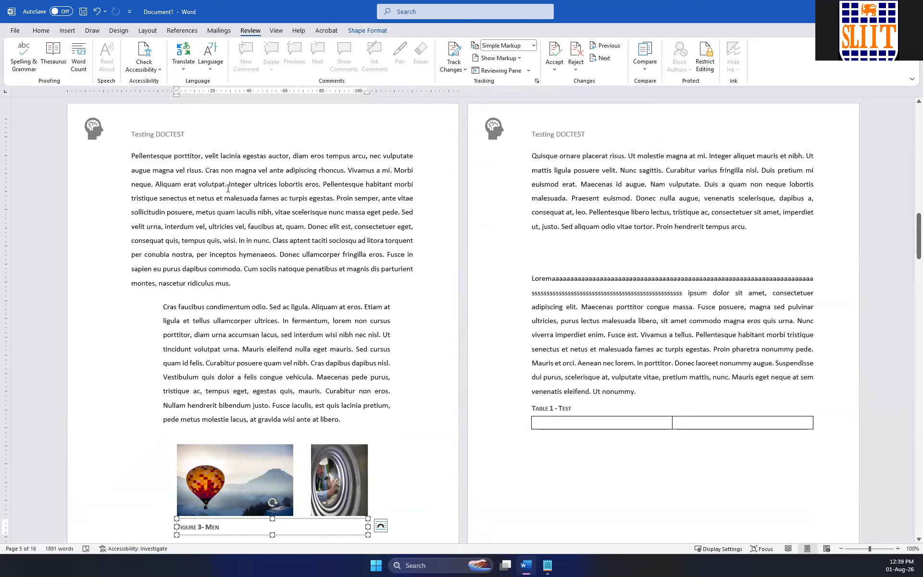
left_click_drag(132, 155, 286, 285)
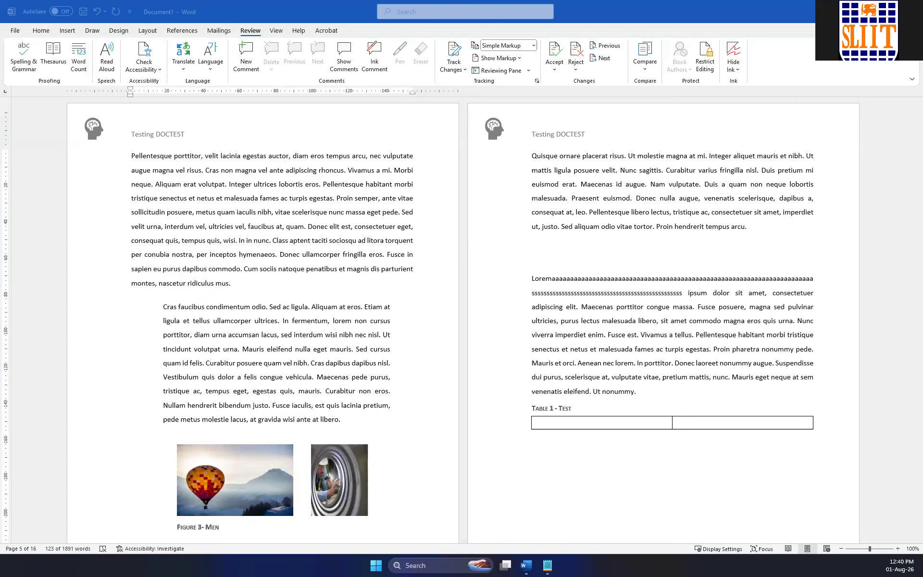
triple_click(408, 282)
left_click_drag(408, 282, 132, 155)
type("The management is pleased to announce that a Professional Development Program will be conducted during the first week of September. Employees are encouraged to register before 25 August. Participants who complete the program will receive a certificate of completion.")
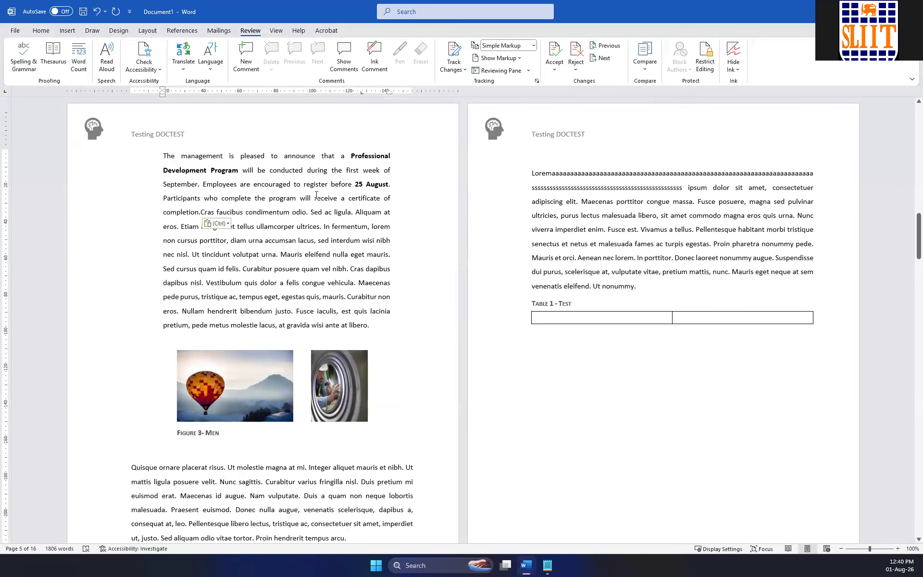
left_click(200, 212)
key("Return")
key("Return")
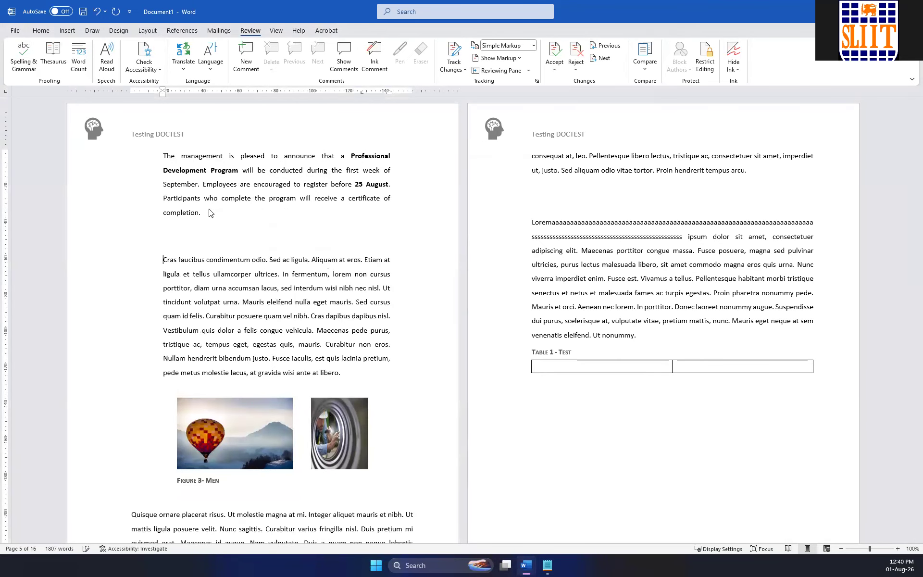
Translate the Professional Development Program announcement paragraph from English into Sinhala using Translate Selection.
left_click_drag(201, 213, 163, 156)
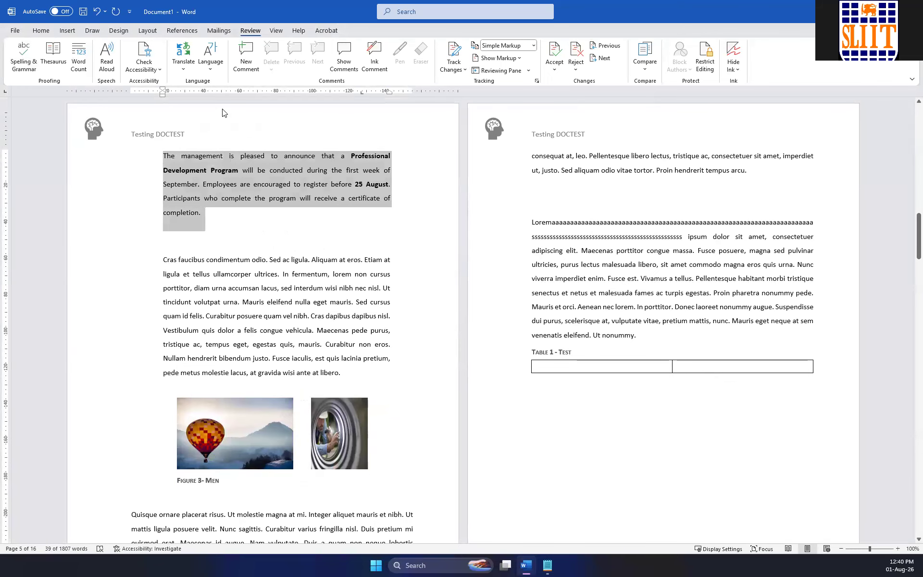
left_click(188, 68)
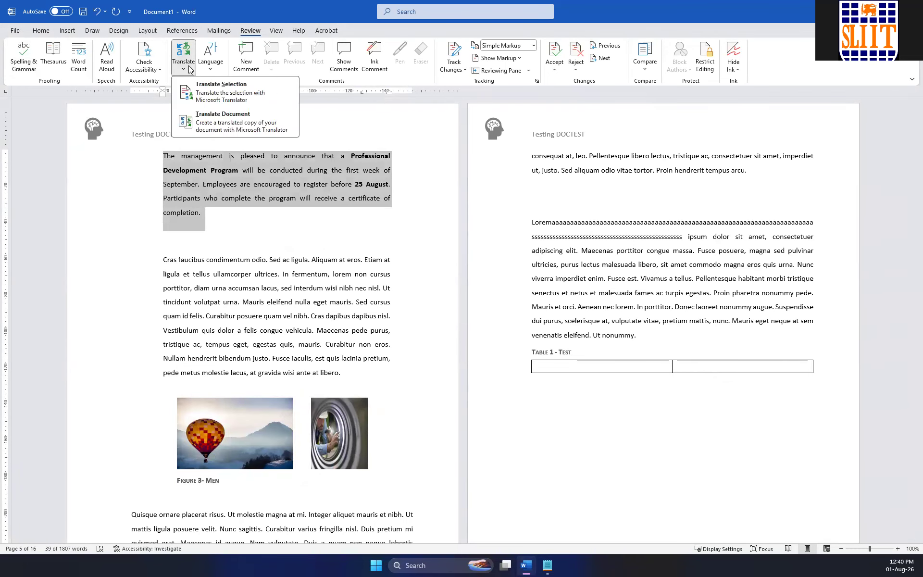
left_click(221, 94)
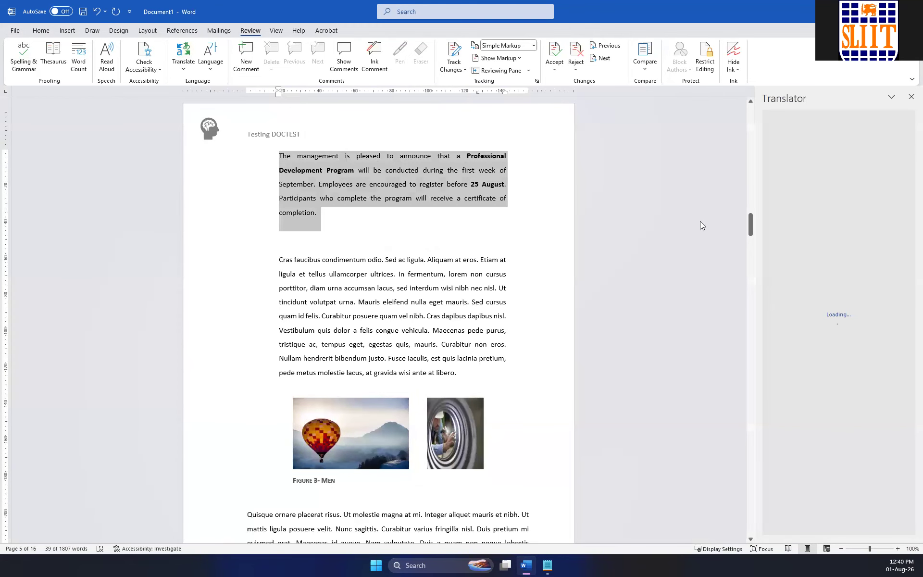
scroll(516, 241, "up", 4)
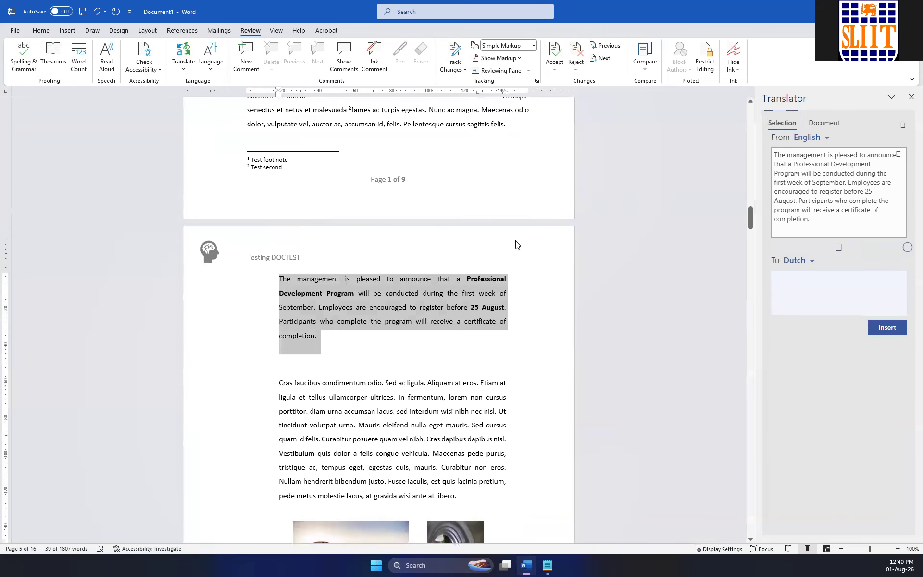
left_click(812, 264)
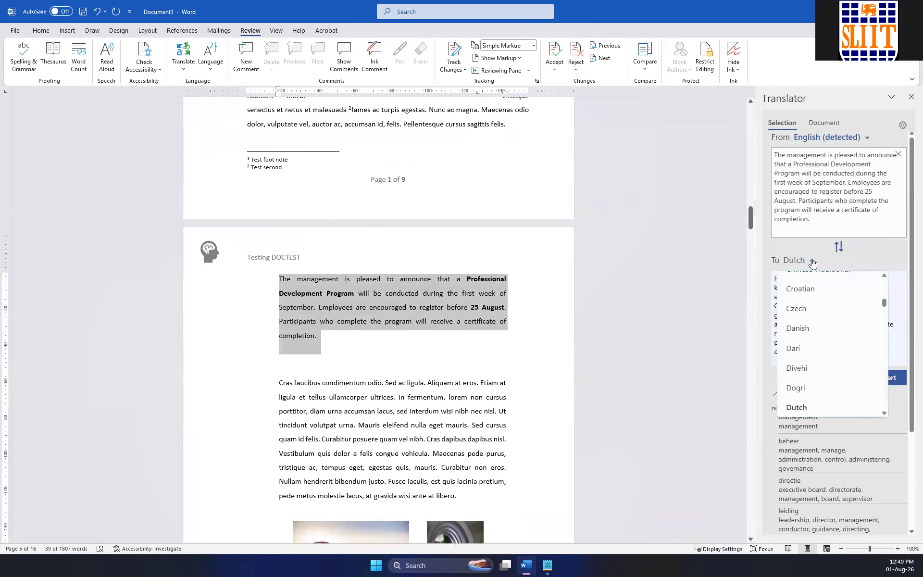
scroll(827, 358, "down", 12)
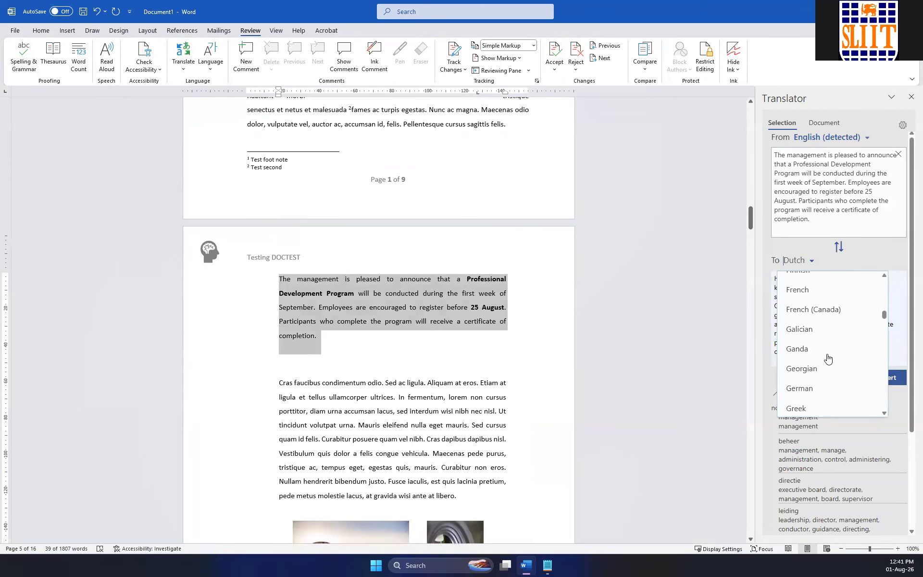
scroll(828, 359, "down", 10)
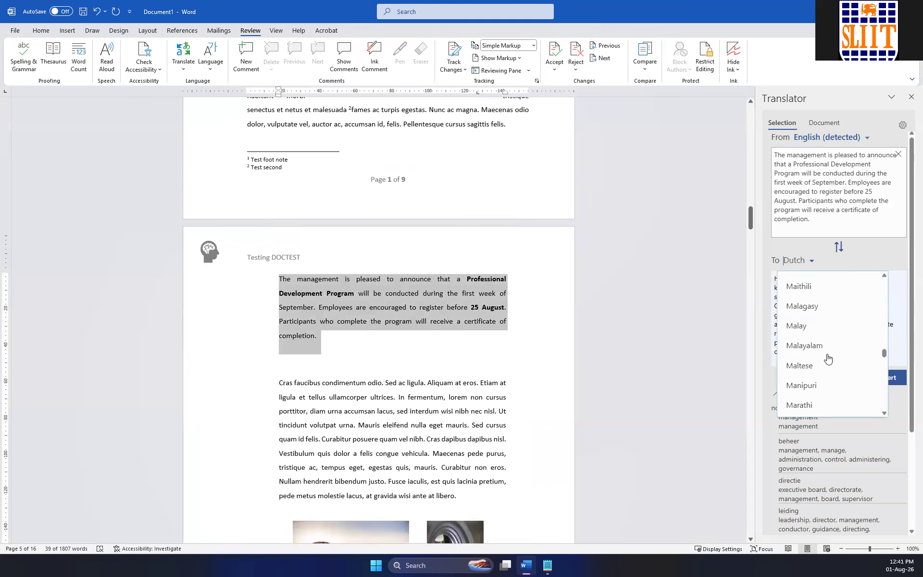
scroll(826, 358, "down", 3)
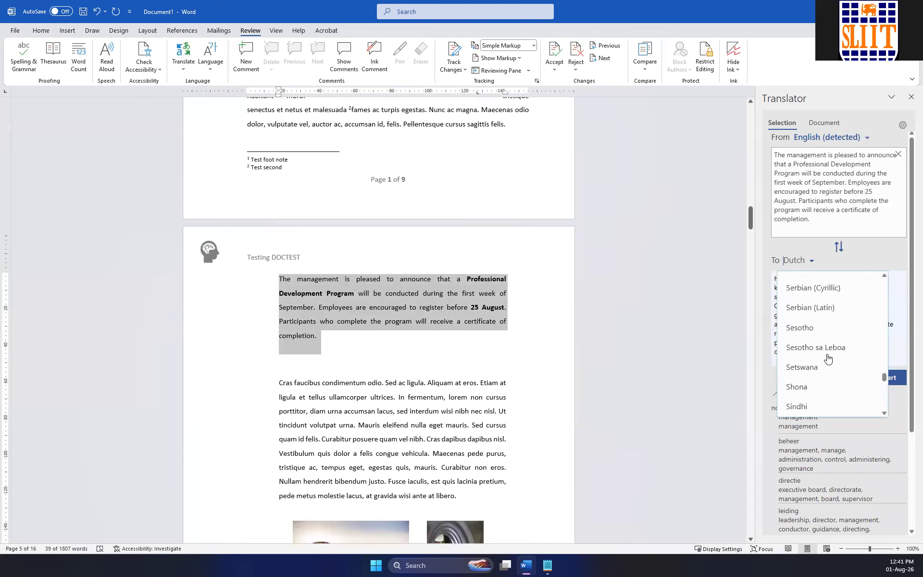
left_click(817, 363)
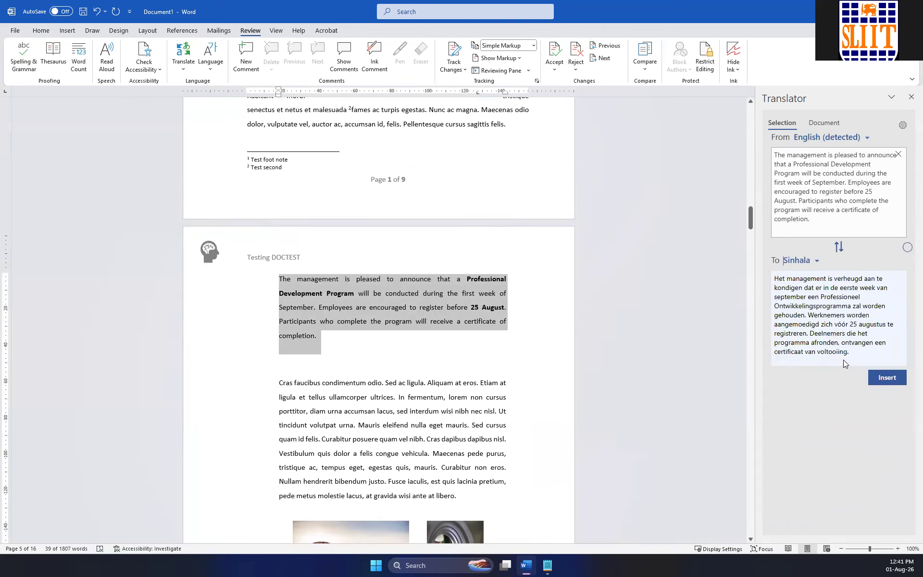
left_click(853, 324)
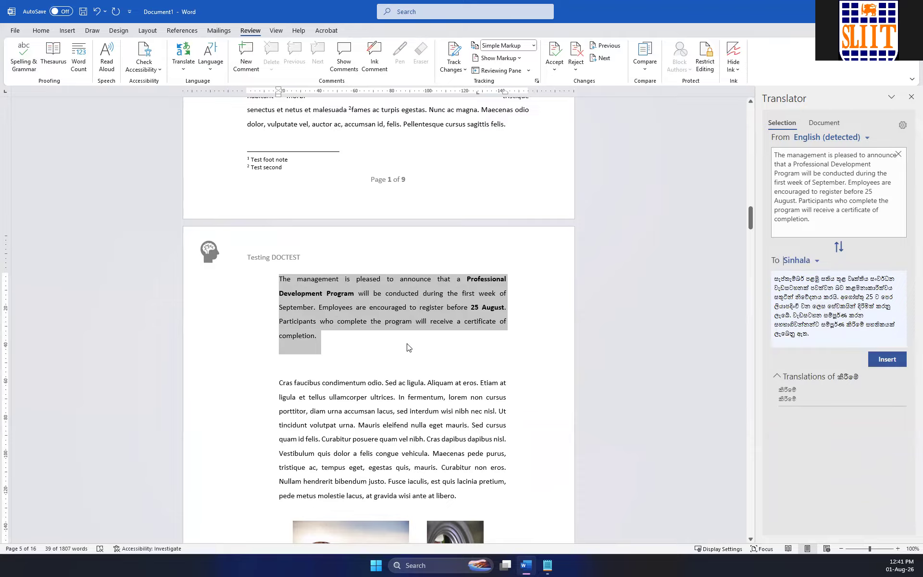
Try to insert the Sinhala translation from the Translator into the document, adding a new line below the announcement for it.
left_click(892, 360)
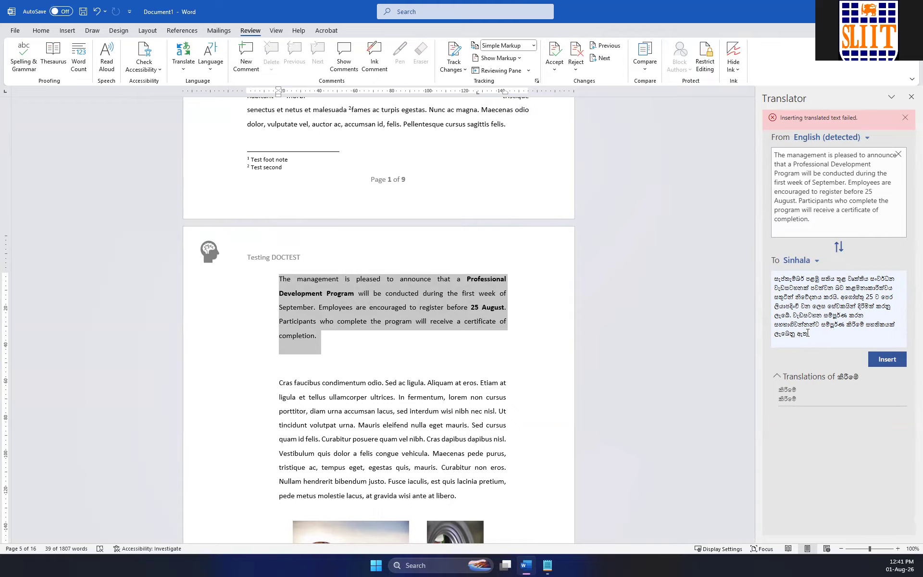
left_click(889, 362)
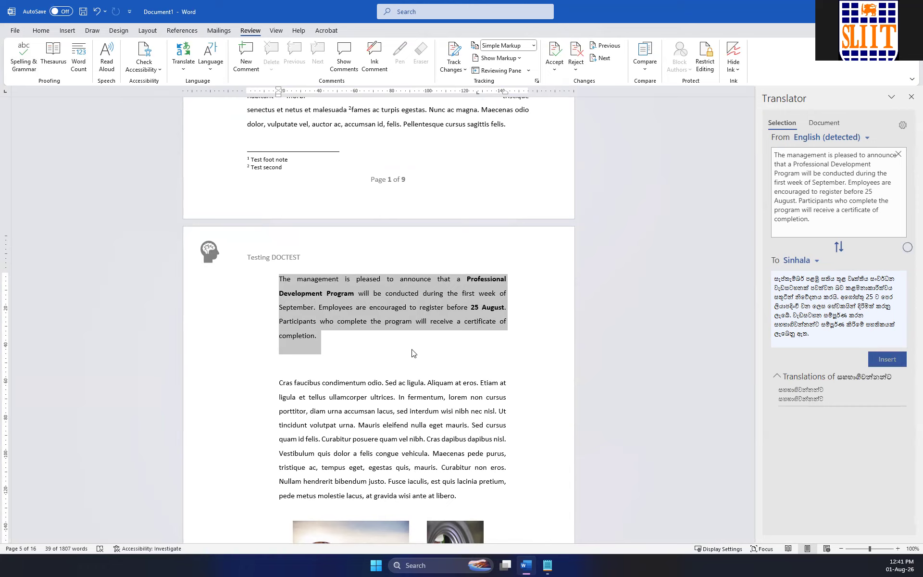
left_click(337, 353)
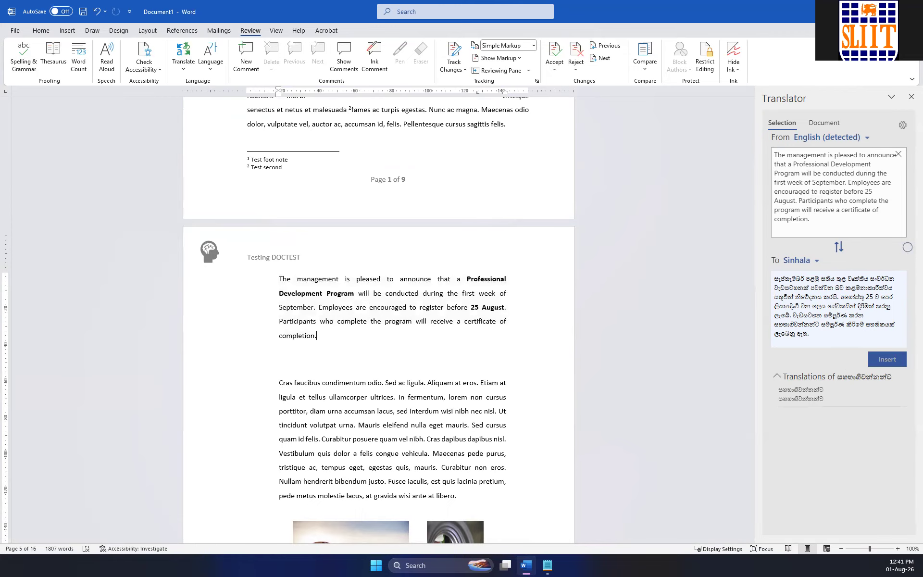
key("Return")
left_click(888, 362)
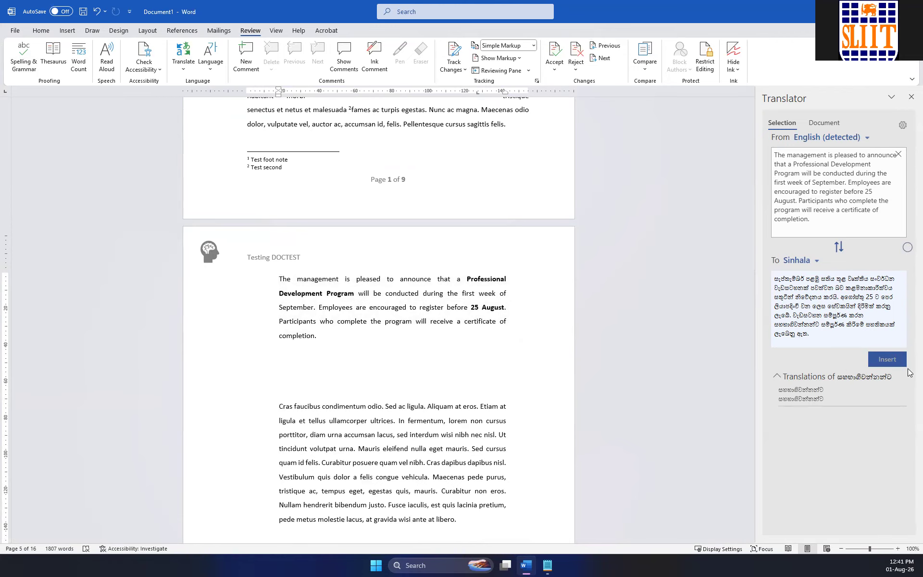
Copy the whole Sinhala translation from the Translator and paste it on the empty line below the English announcement.
triple_click(796, 322)
key("ctrl+c")
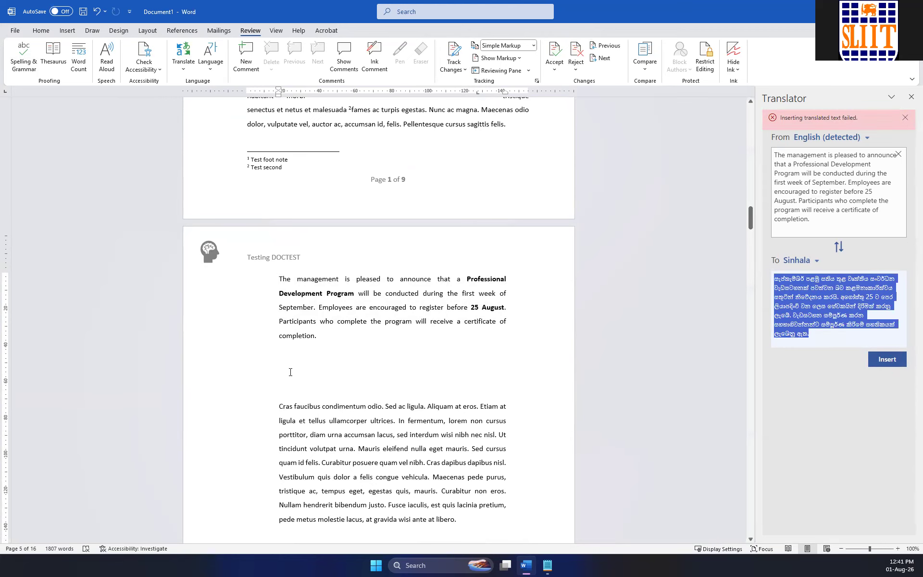
left_click(287, 357)
key("ctrl+v")
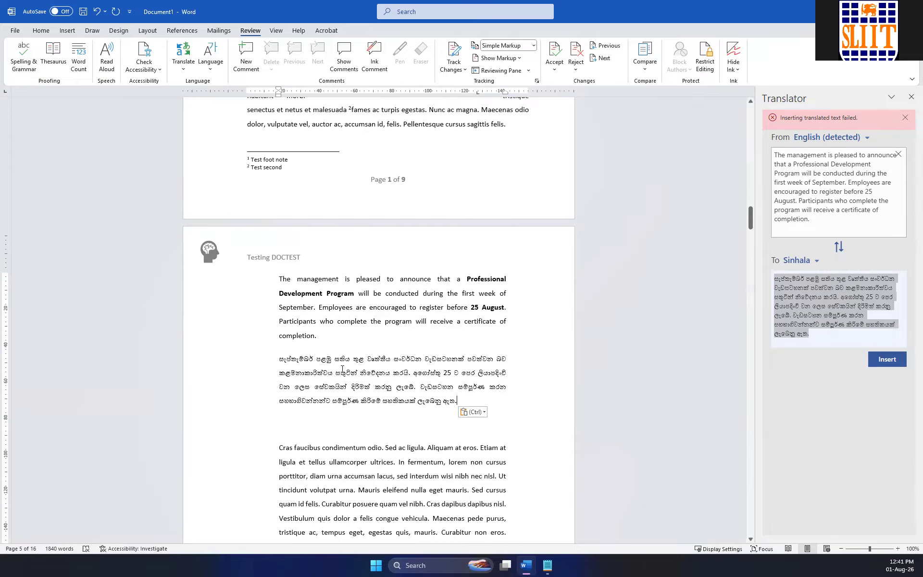
scroll(338, 342, "up", 4)
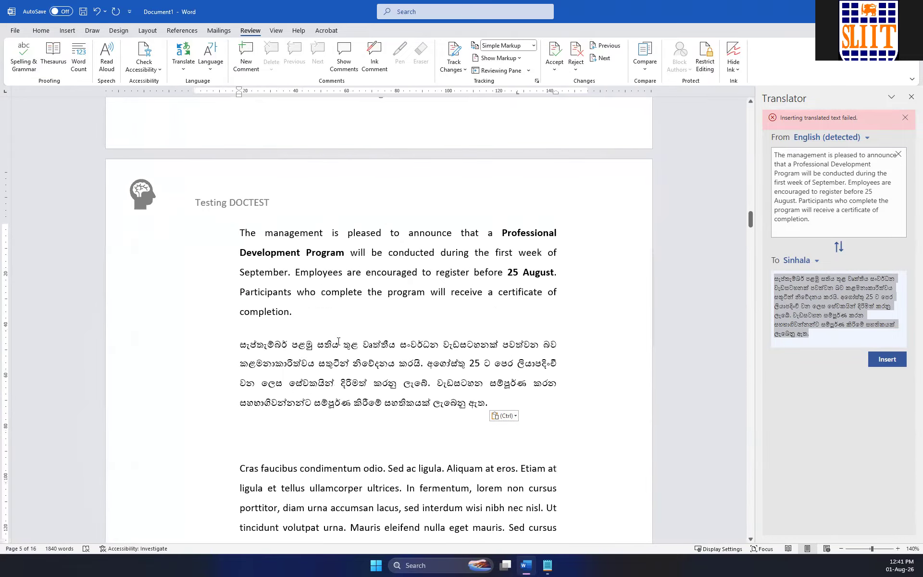
scroll(319, 318, "up", 3)
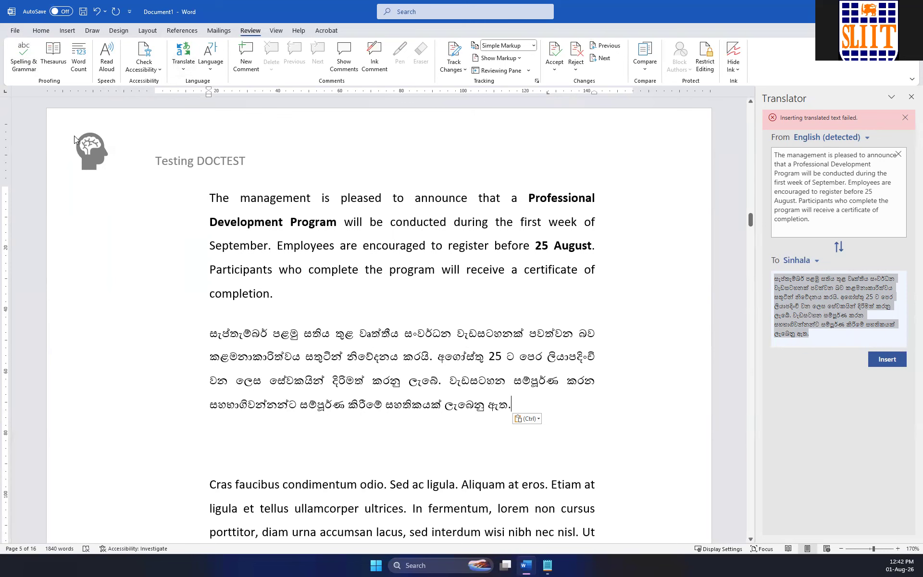
left_click(219, 32)
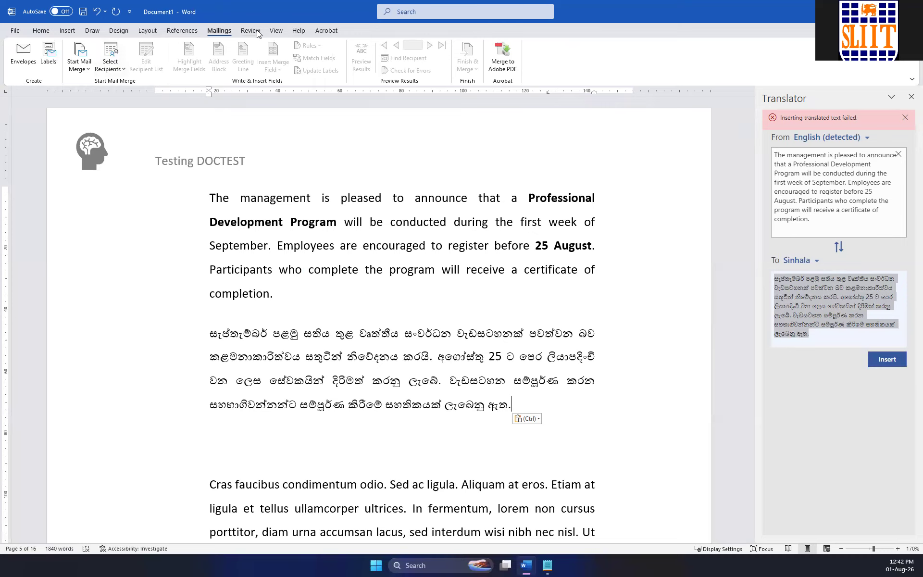
left_click(283, 32)
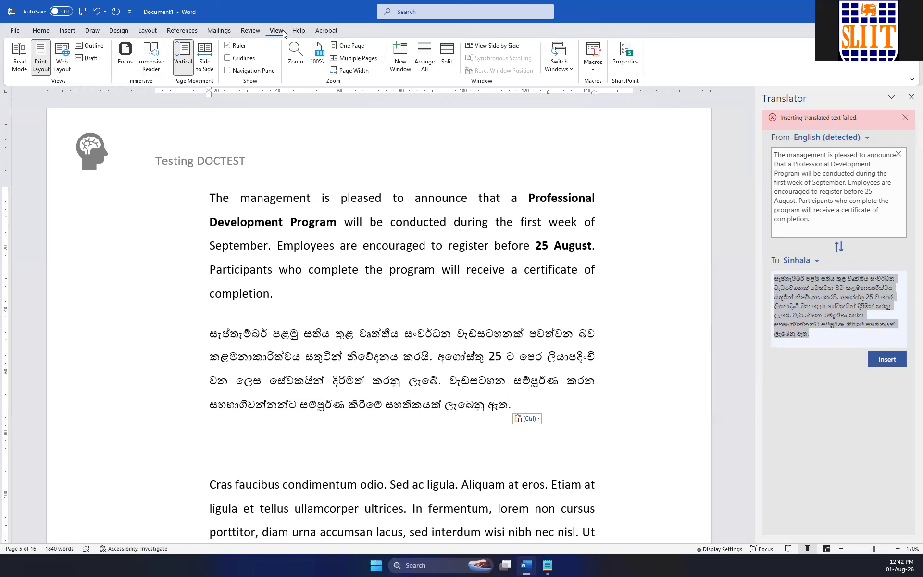
left_click(252, 31)
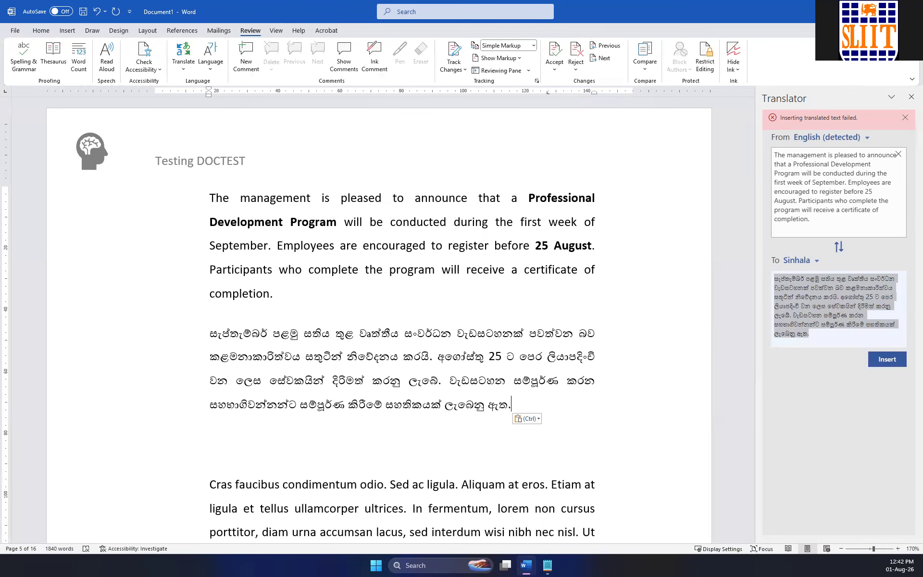